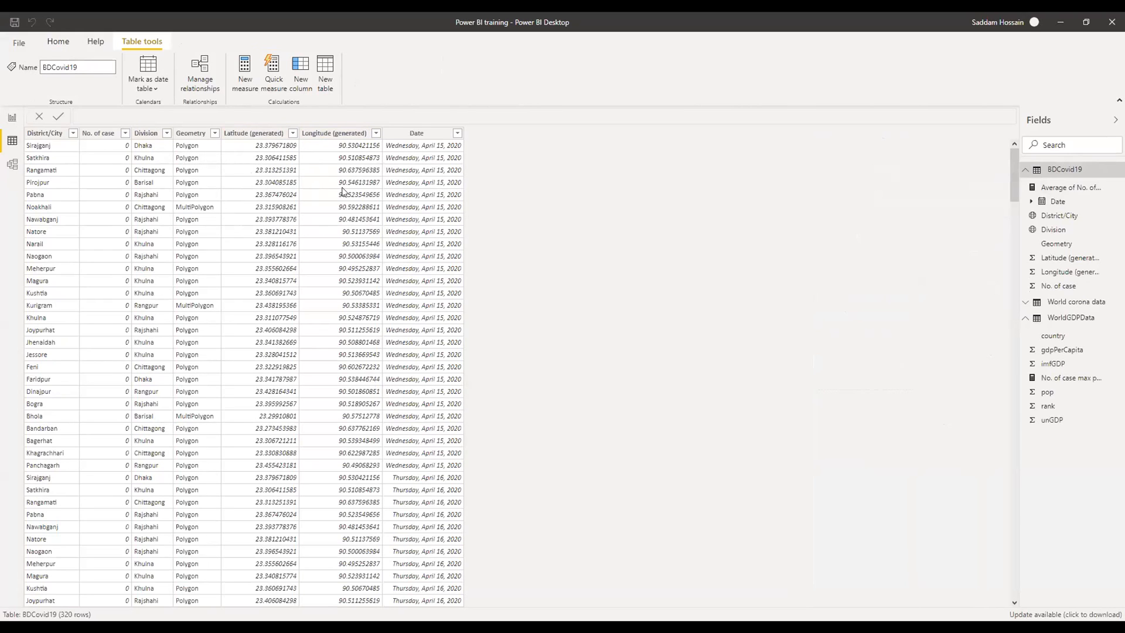
- Examine the rows and fields of the BDCovid19, World corona data and WorldGDPData tables, including the Date and Country columns
{"action": "left_click", "coordinate": [413, 138]}
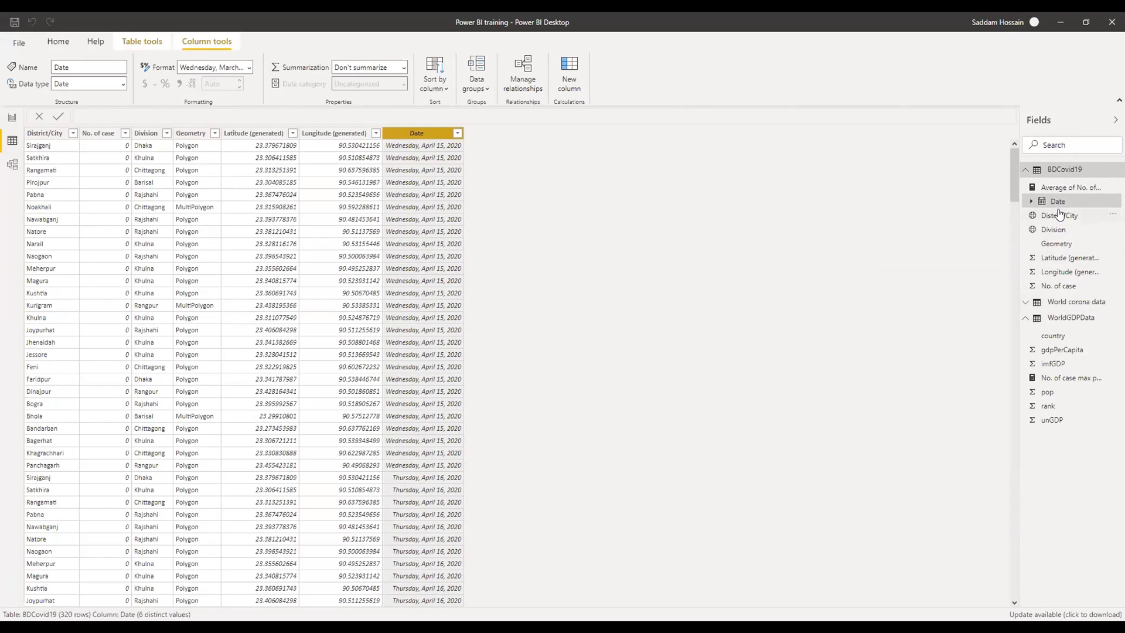
{"action": "left_click", "coordinate": [1028, 170]}
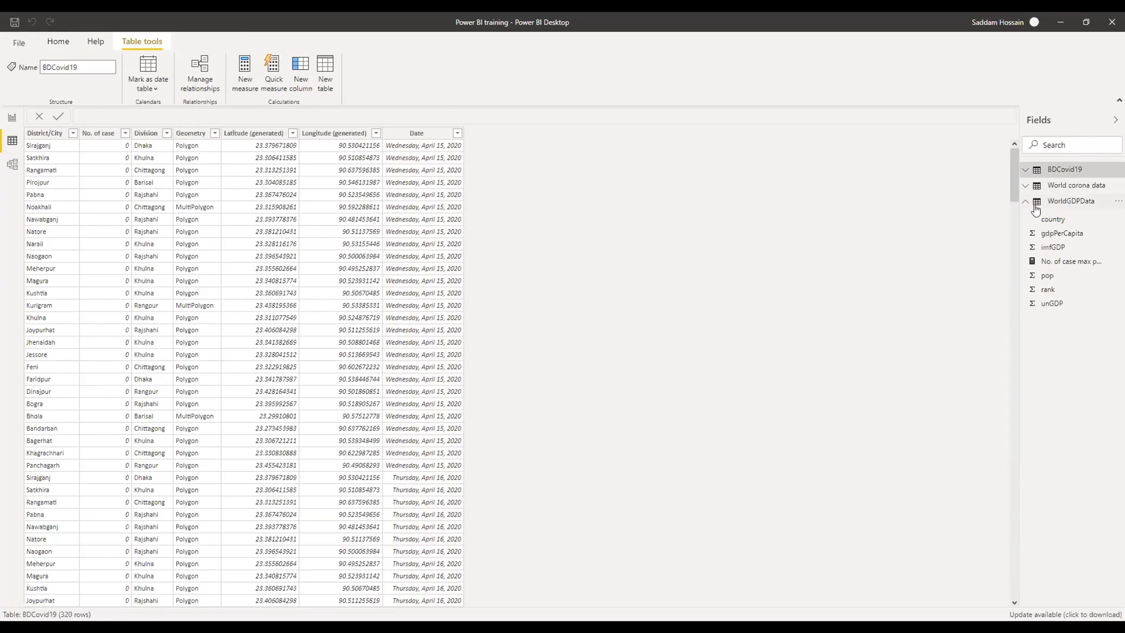
{"action": "left_click", "coordinate": [1068, 202]}
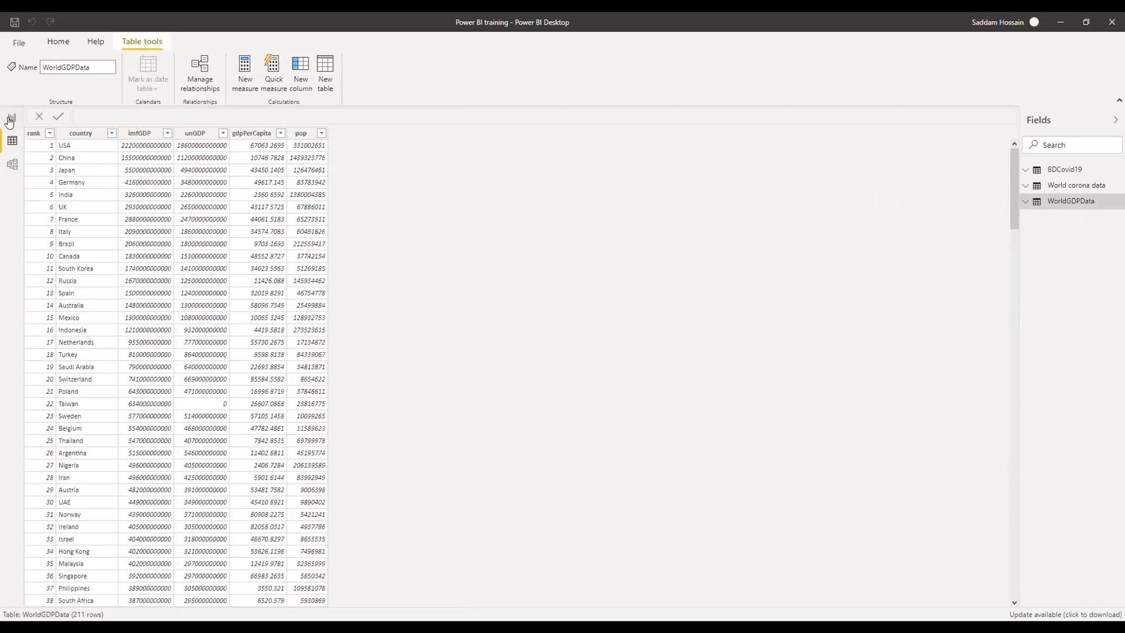
{"action": "left_click", "coordinate": [1026, 186]}
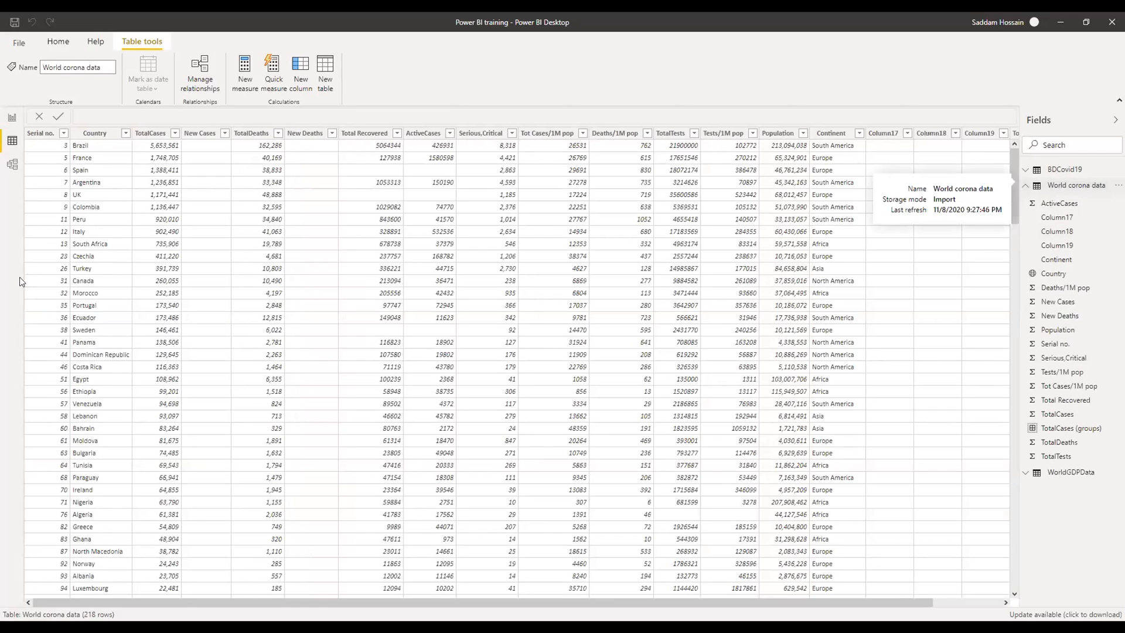
{"action": "left_click", "coordinate": [94, 133]}
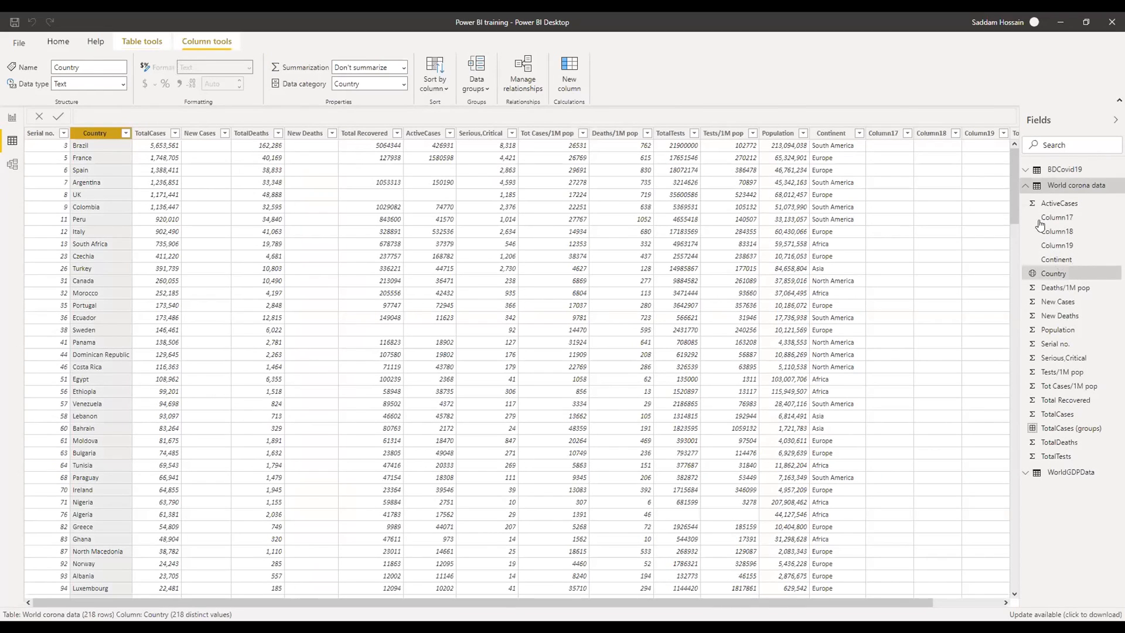
{"action": "left_click", "coordinate": [1026, 186]}
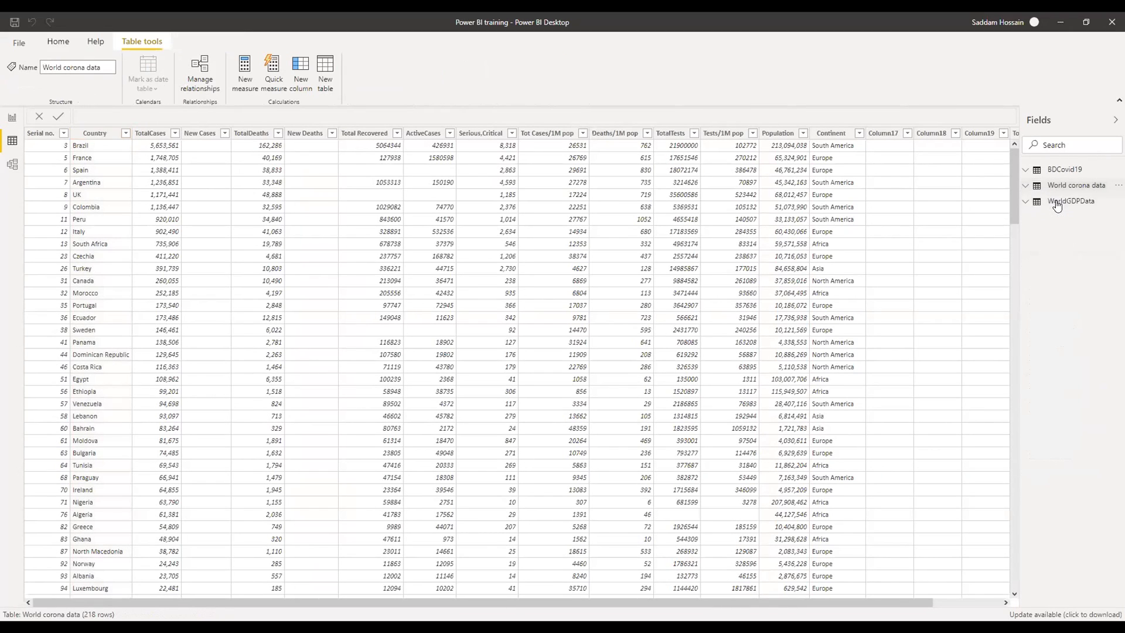
{"action": "left_click", "coordinate": [1039, 202]}
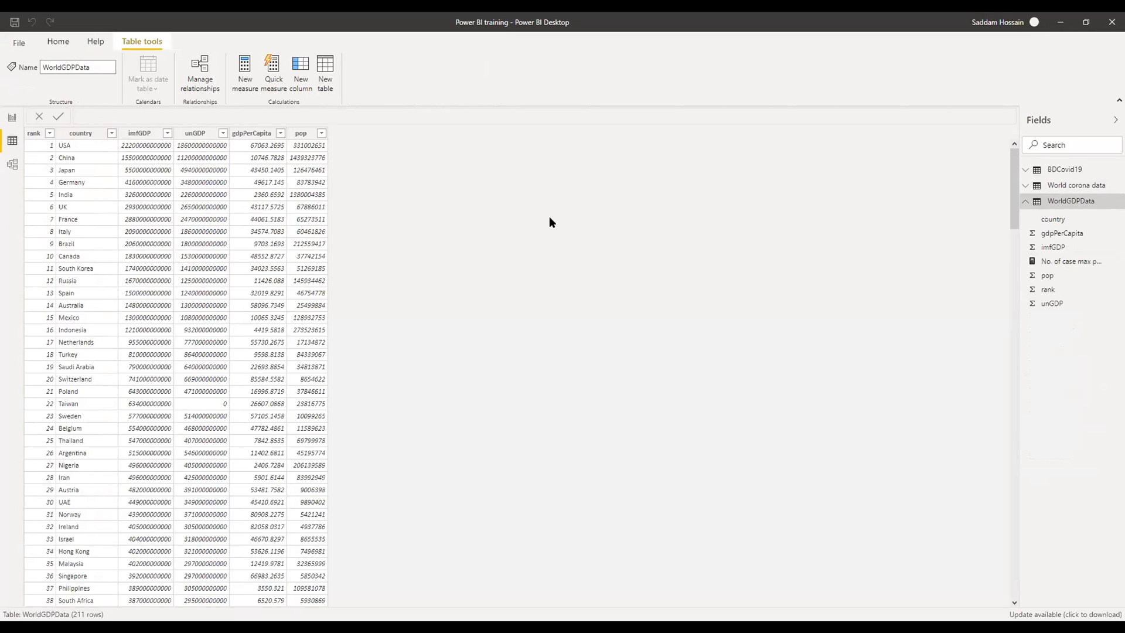
- In the model diagram, rearrange the tables so WorldGDPData sits between World corona data and BDCovid19
{"action": "left_click", "coordinate": [11, 166]}
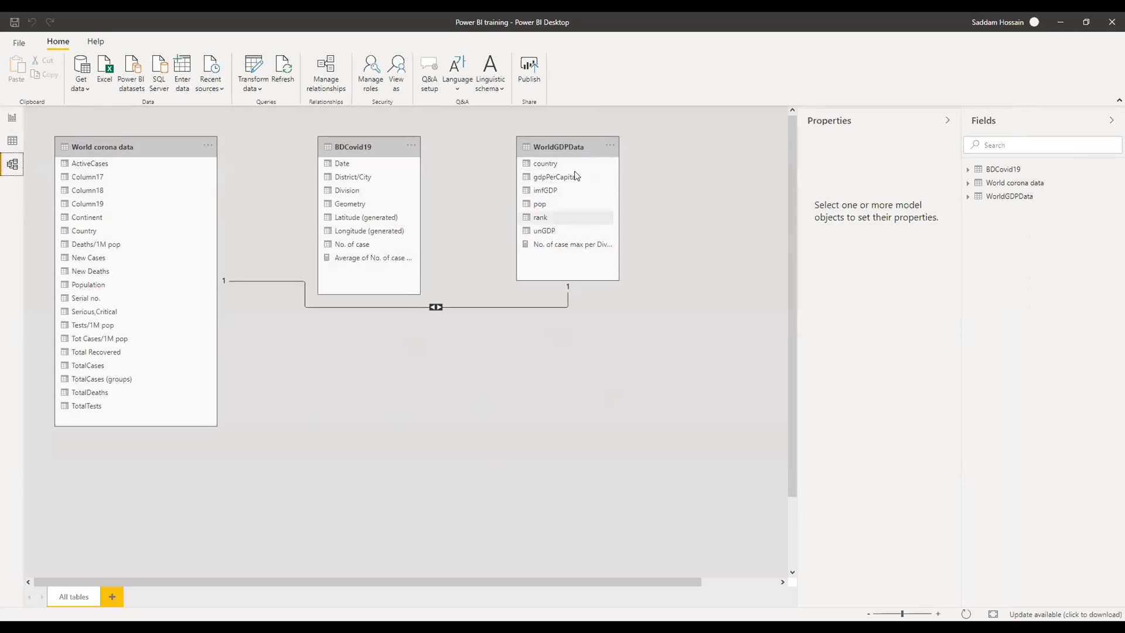
{"action": "mouse_move", "coordinate": [371, 148]}
{"action": "left_mouse_down"}
{"action": "mouse_move", "coordinate": [491, 209]}
{"action": "mouse_move", "coordinate": [688, 203]}
{"action": "mouse_move", "coordinate": [709, 155]}
{"action": "left_mouse_up"}
{"action": "left_click_drag", "start_coordinate": [568, 146], "coordinate": [432, 155]}
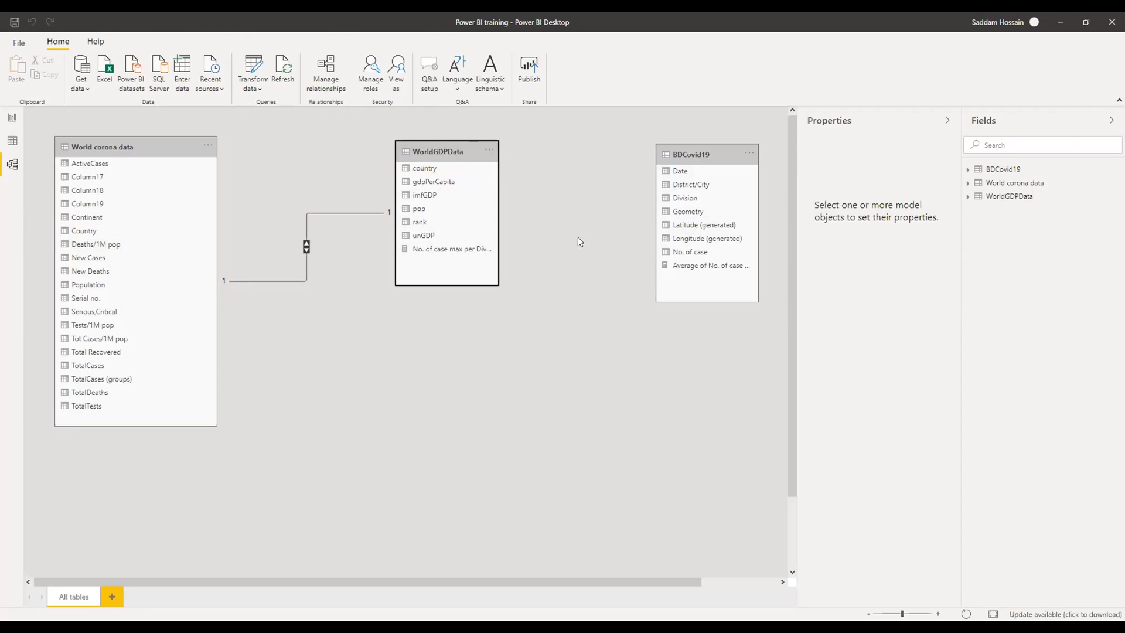
{"action": "left_click_drag", "start_coordinate": [706, 151], "coordinate": [653, 156]}
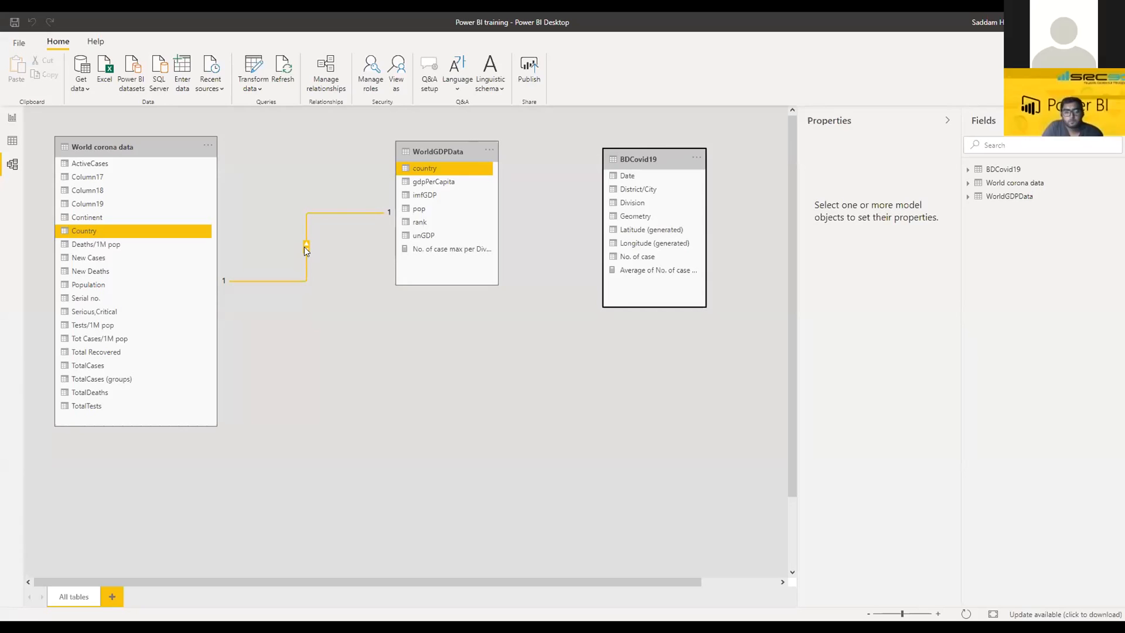
- Delete the relationship between the World corona data and WorldGDPData tables
{"action": "right_click", "coordinate": [306, 251]}
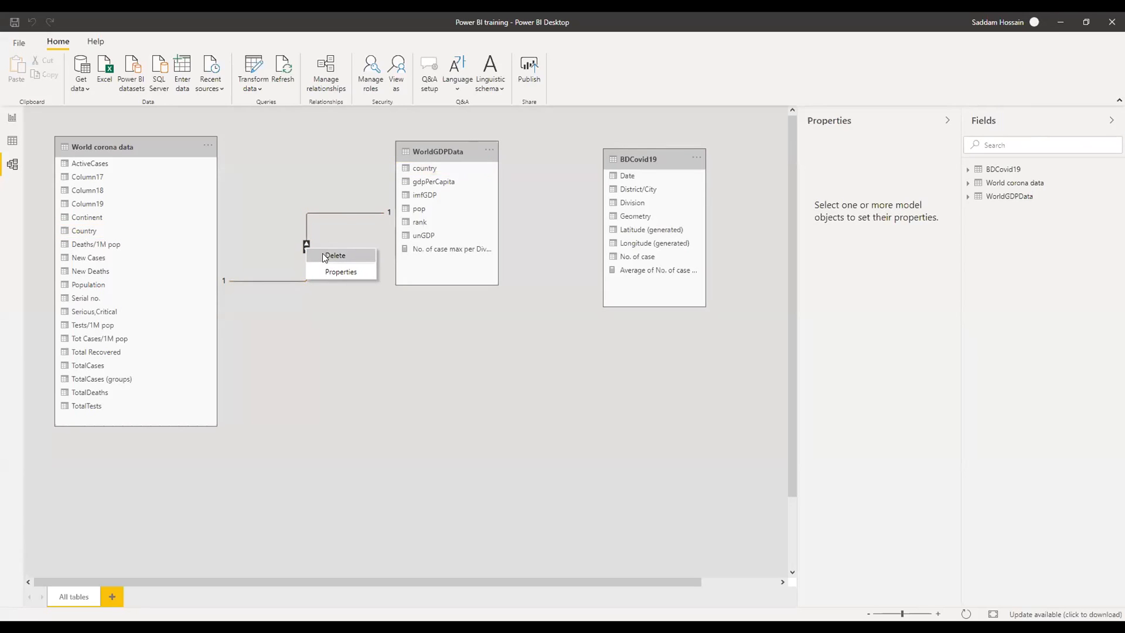
{"action": "left_click", "coordinate": [324, 257]}
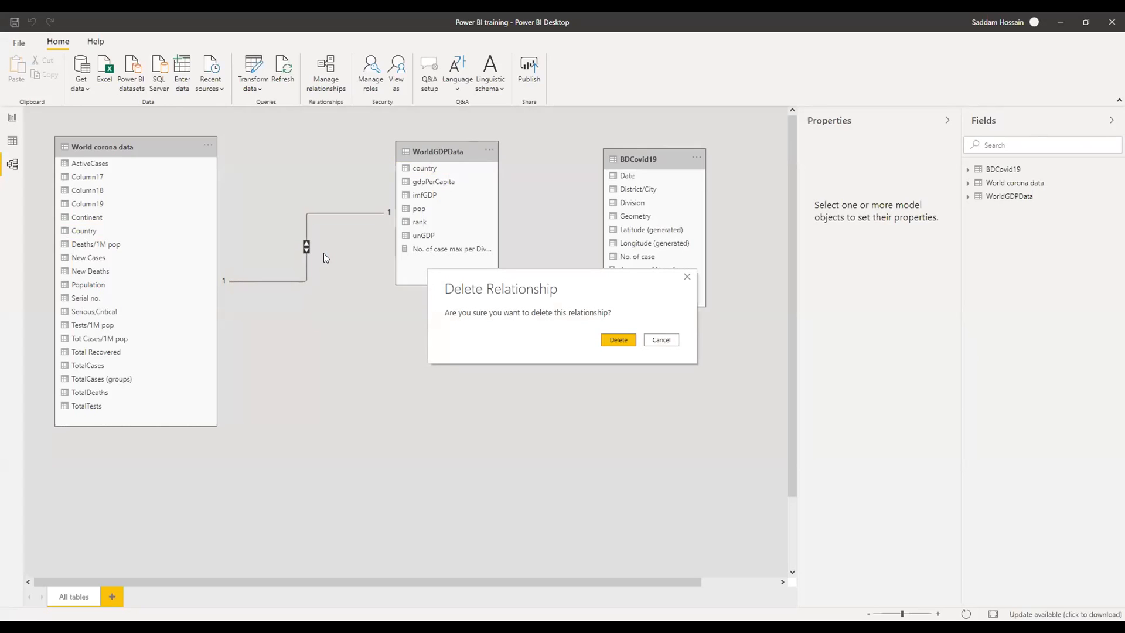
{"action": "key", "text": "Return"}
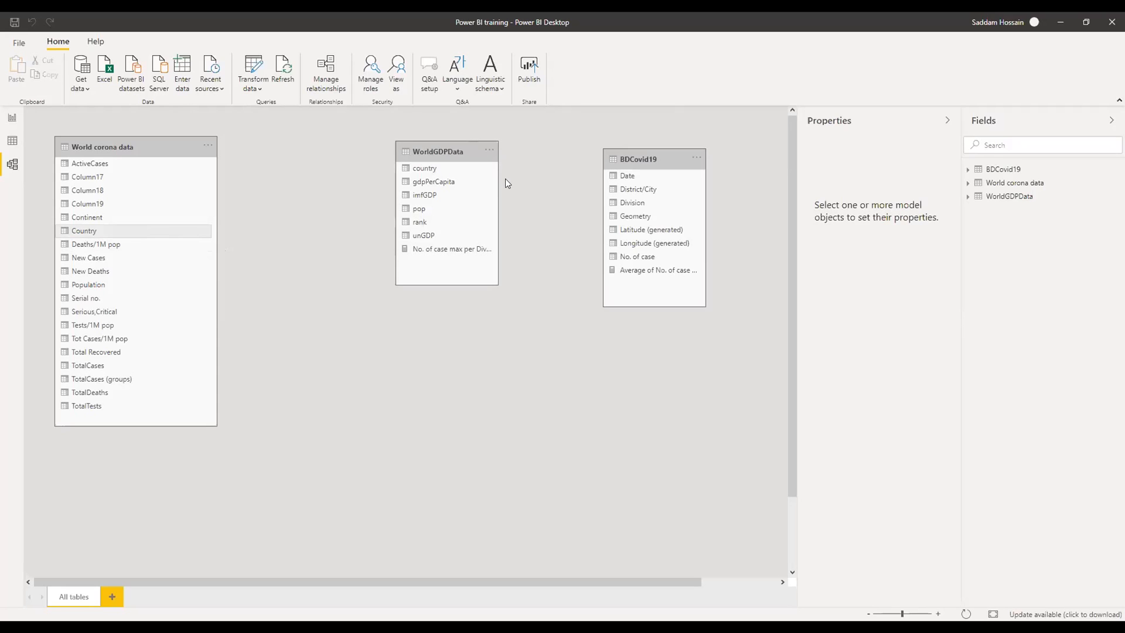
- Relate Country in World corona data to country in WorldGDPData and check the relationship's properties without editing them
{"action": "left_click_drag", "start_coordinate": [85, 231], "coordinate": [461, 170]}
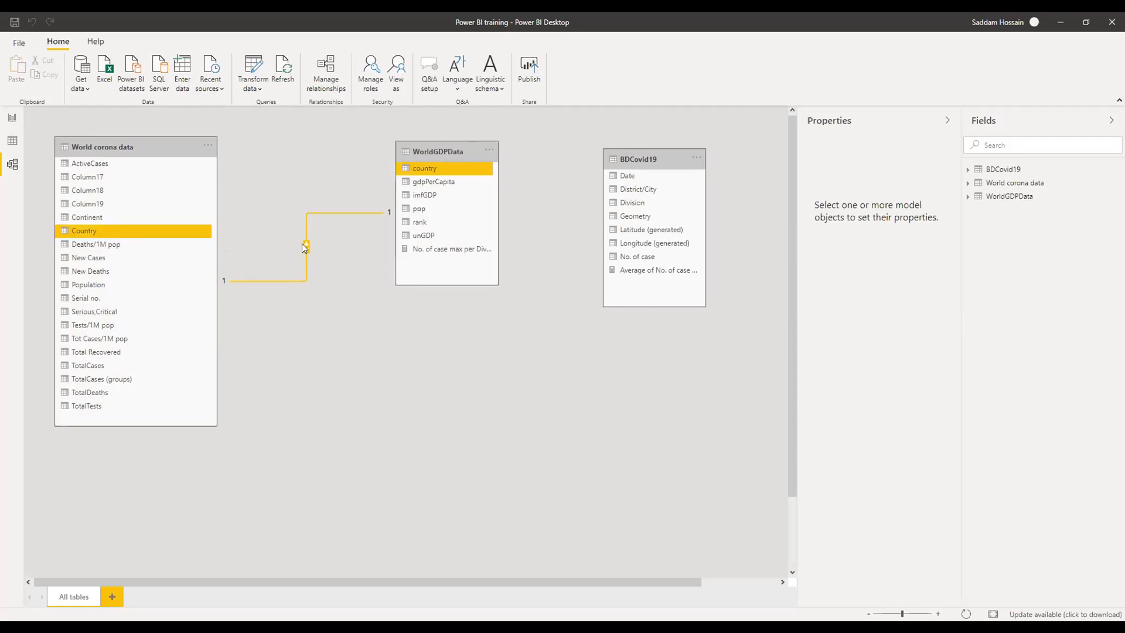
{"action": "right_click", "coordinate": [306, 245]}
{"action": "left_click", "coordinate": [335, 273]}
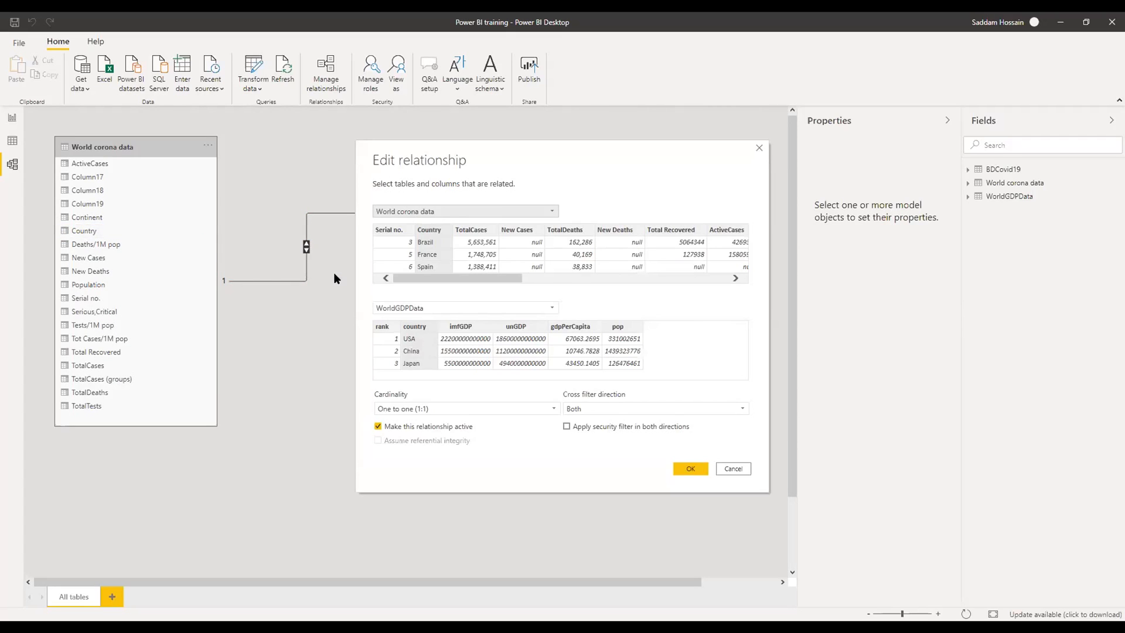
{"action": "left_click", "coordinate": [736, 469]}
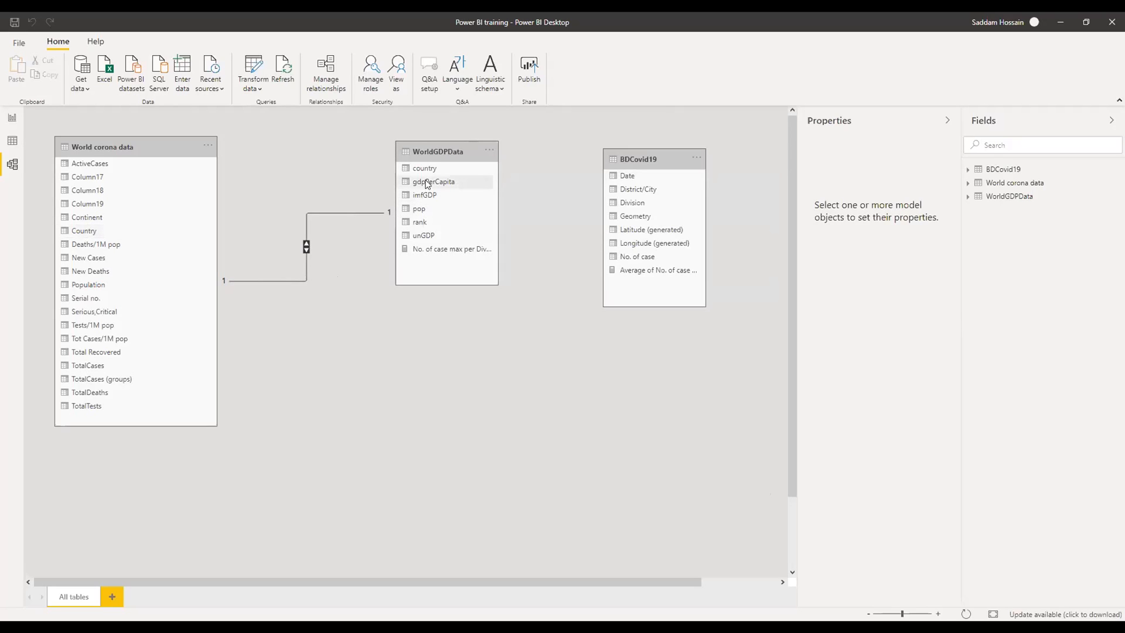
- Review the available cardinality and cross filter direction options for the World corona data and WorldGDPData relationship, leaving them unedited
{"action": "right_click", "coordinate": [307, 251]}
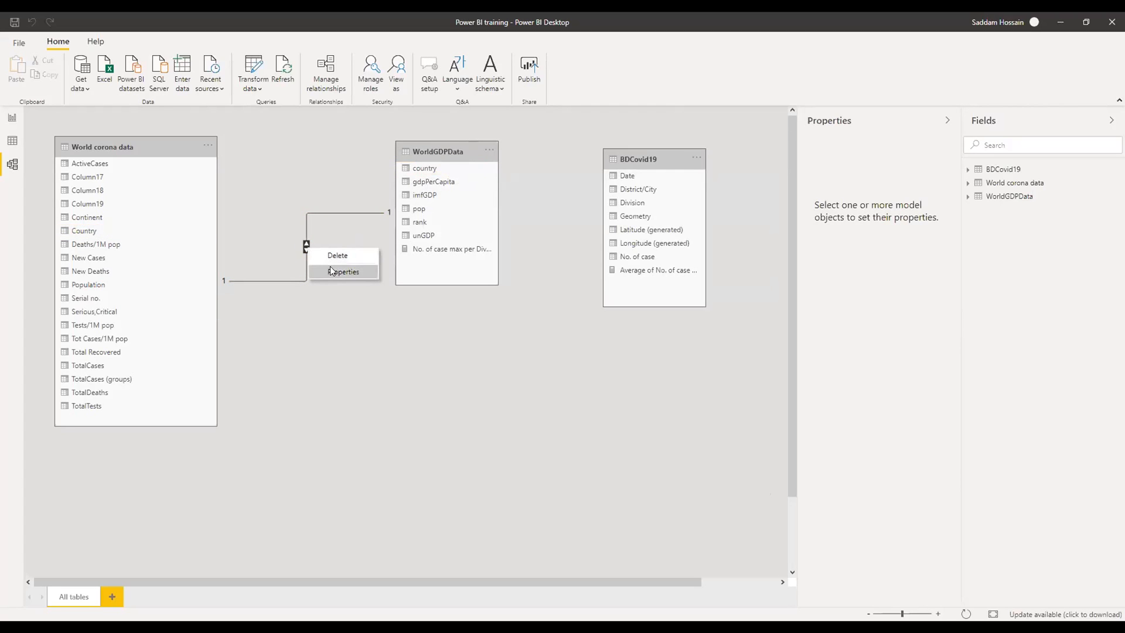
{"action": "left_click", "coordinate": [331, 273]}
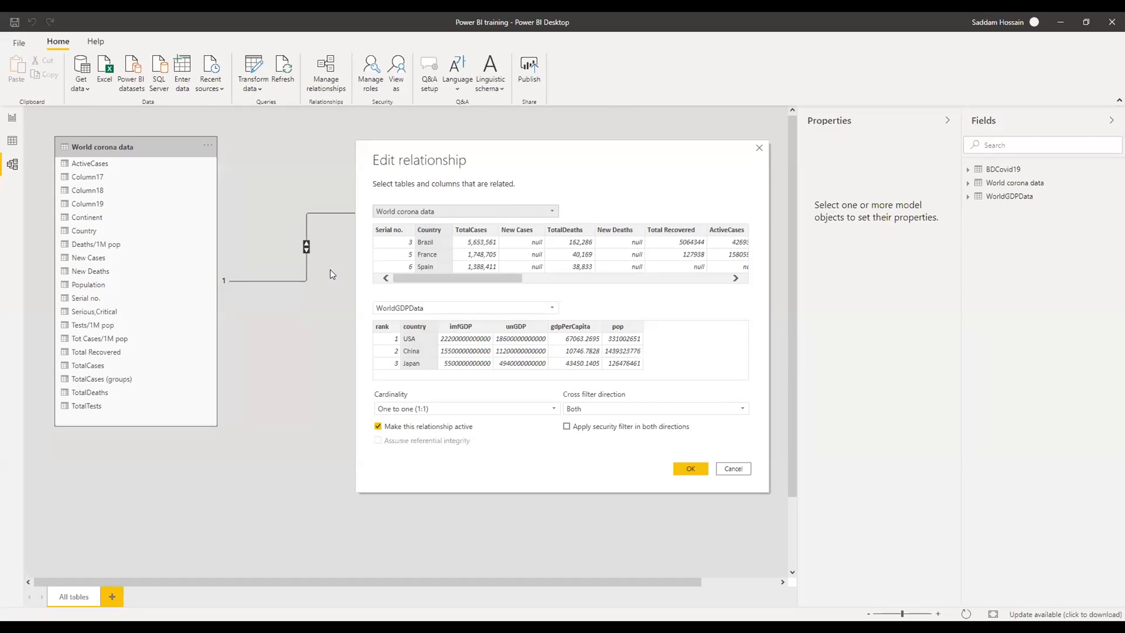
{"action": "left_click", "coordinate": [493, 409]}
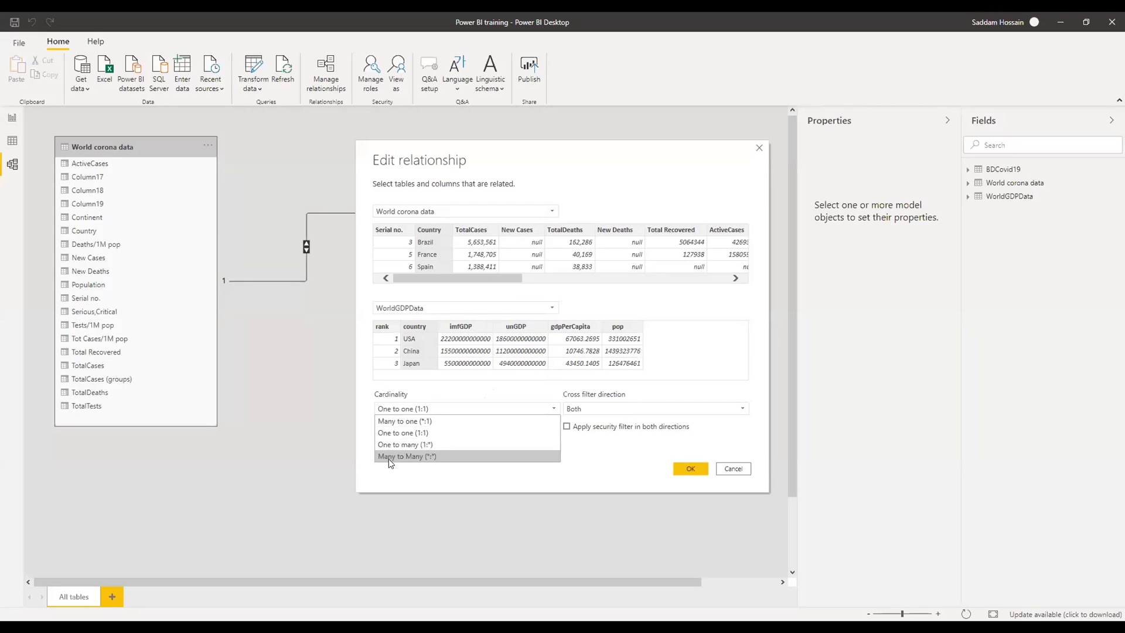
{"action": "left_click", "coordinate": [257, 138]}
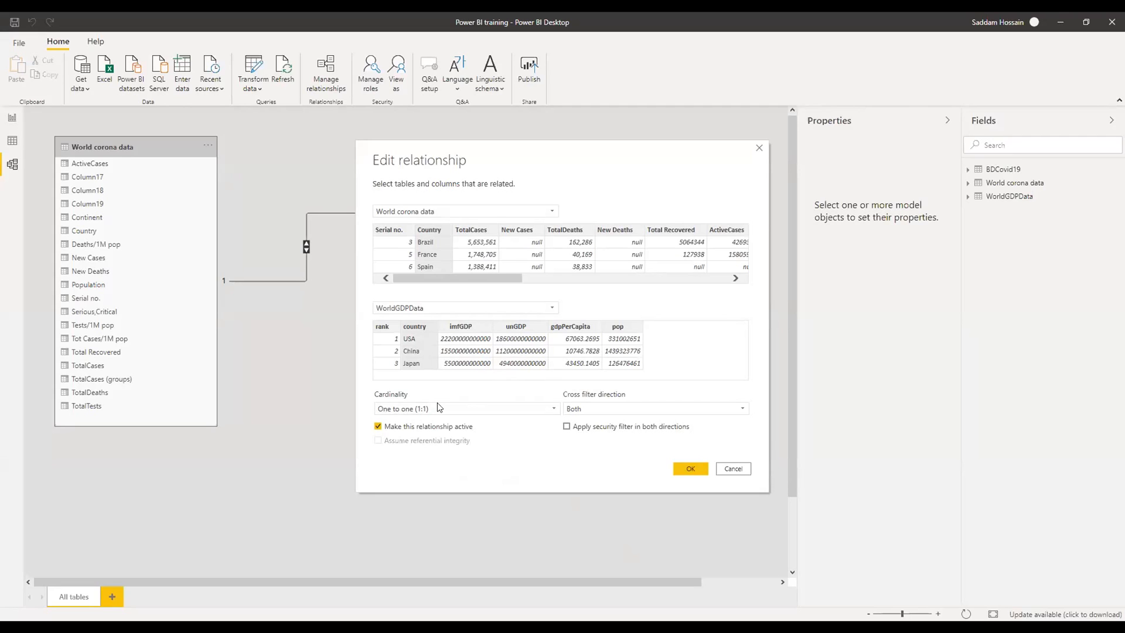
{"action": "left_click", "coordinate": [588, 415]}
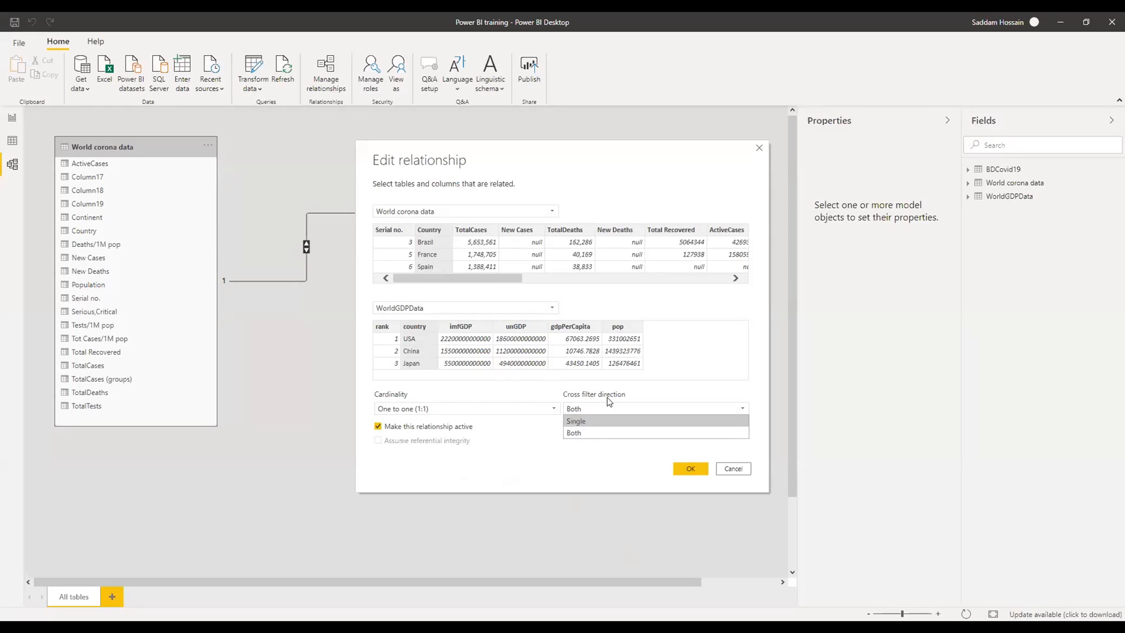
{"action": "left_click", "coordinate": [557, 436]}
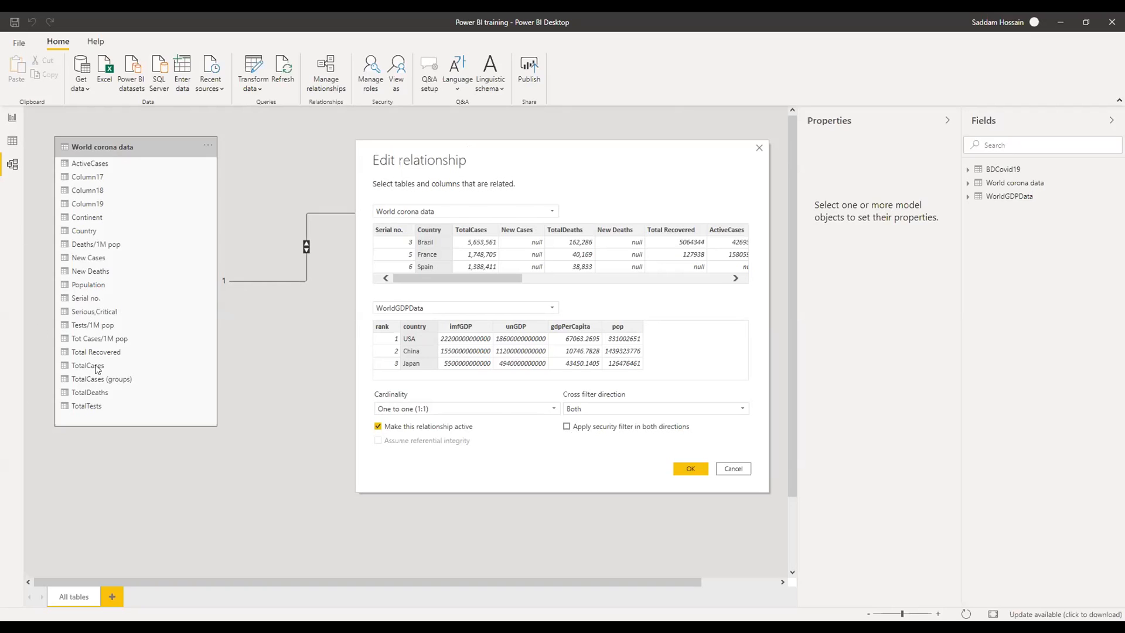
{"action": "left_click", "coordinate": [759, 148]}
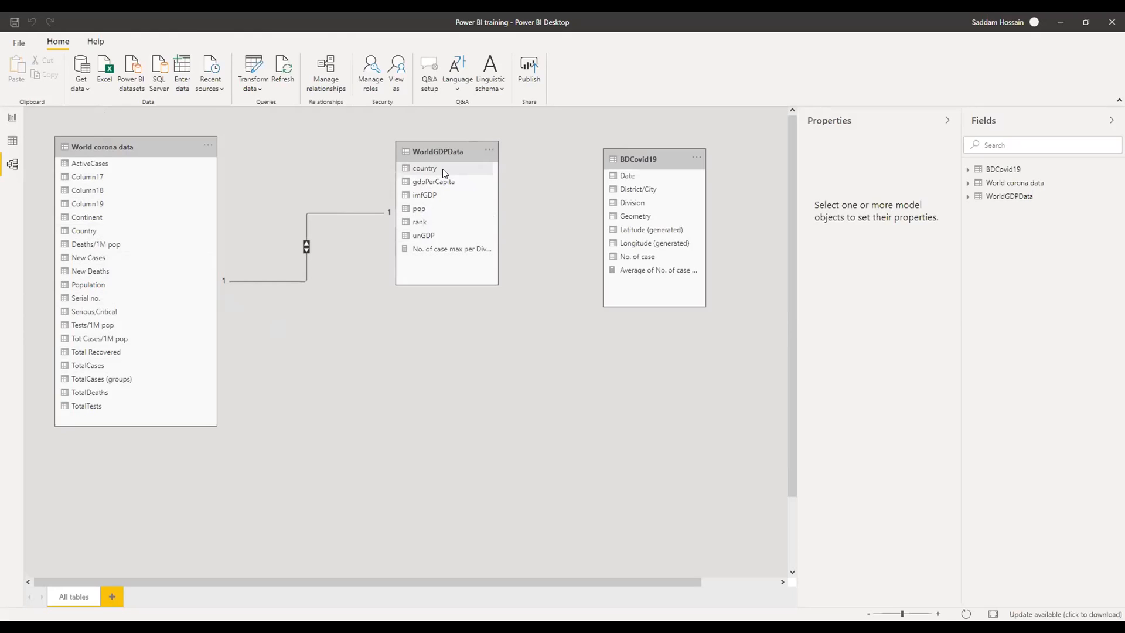
- Inspect the tables and columns linked in the World corona data and WorldGDPData relationship's properties
{"action": "right_click", "coordinate": [307, 252]}
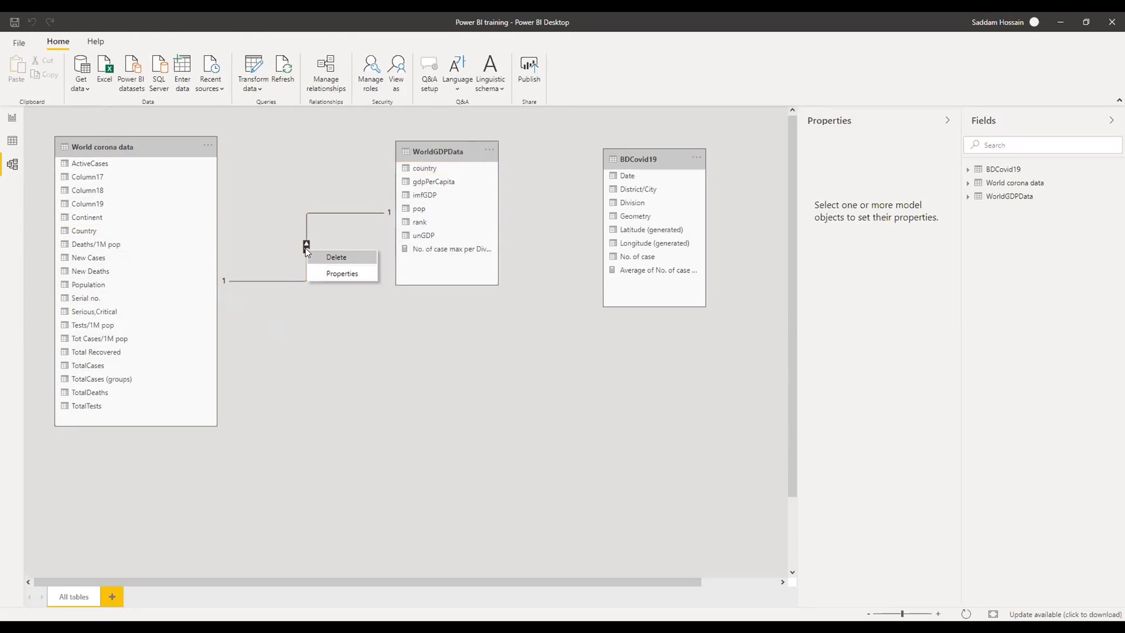
{"action": "left_click", "coordinate": [331, 272]}
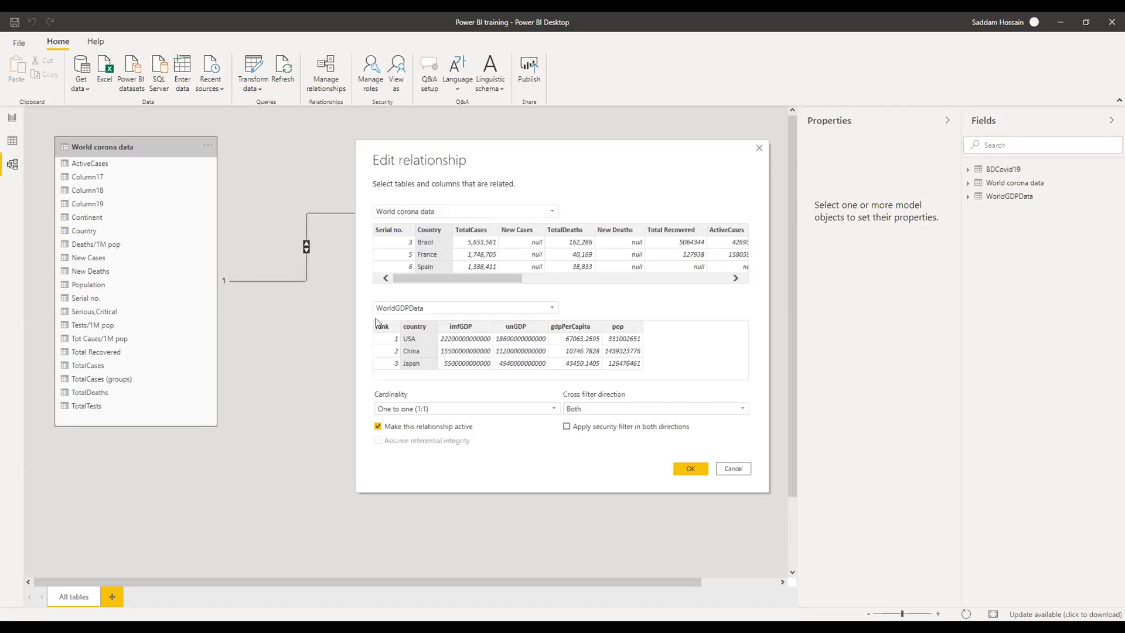
{"action": "left_click", "coordinate": [733, 469]}
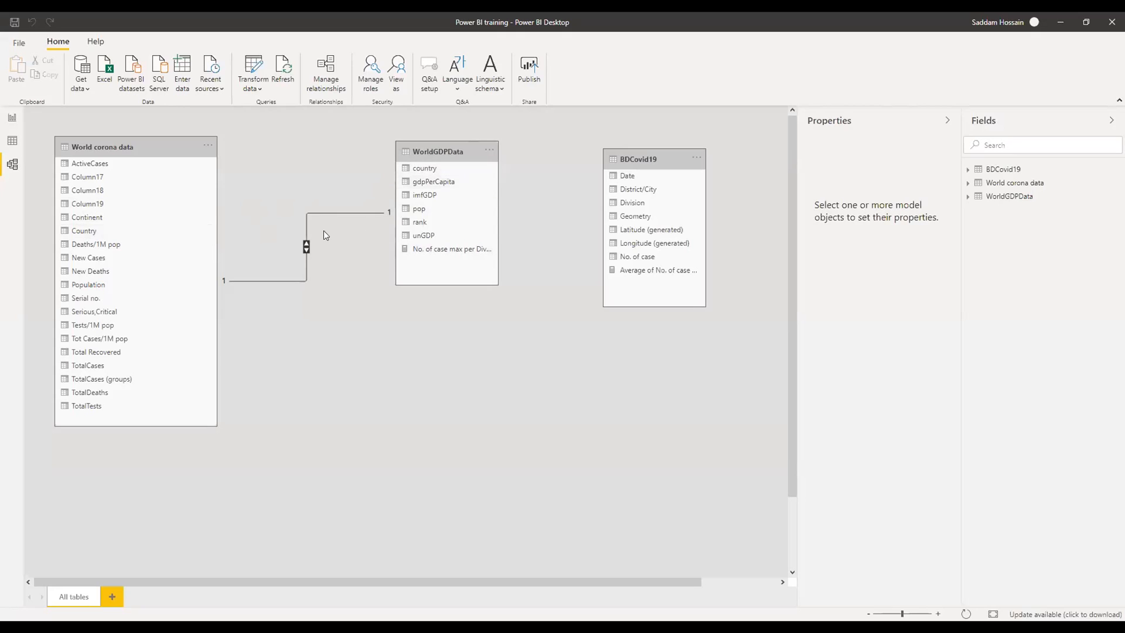
- Look through the cardinality choices for the relationship between World corona data and WorldGDPData and close its properties without changes
{"action": "left_click", "coordinate": [305, 246]}
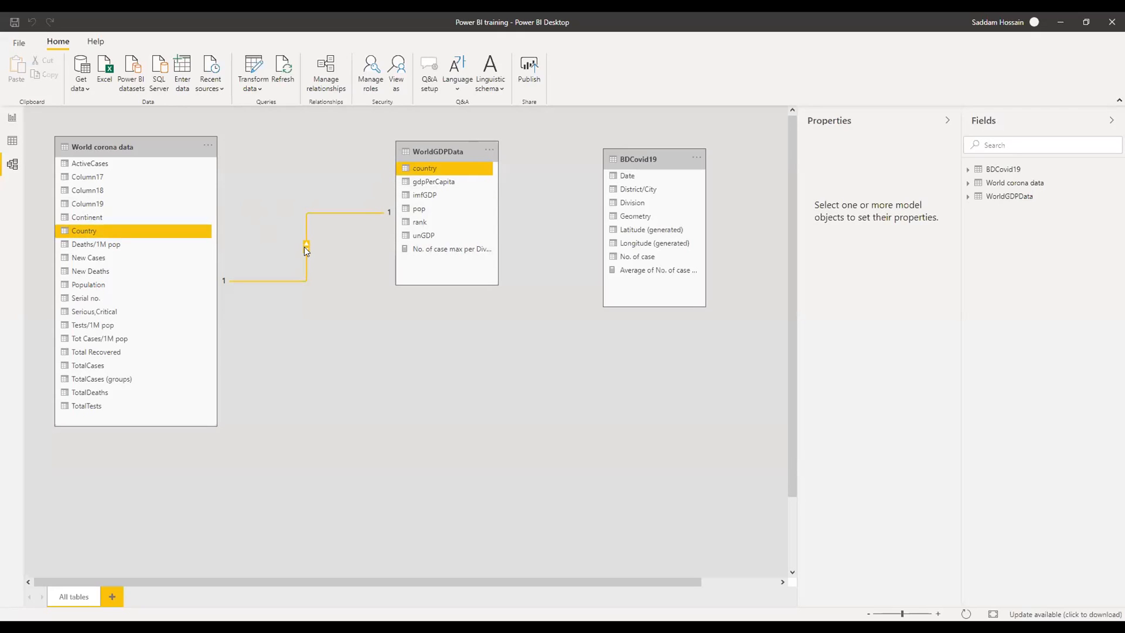
{"action": "right_click", "coordinate": [305, 247]}
{"action": "left_click", "coordinate": [336, 268]}
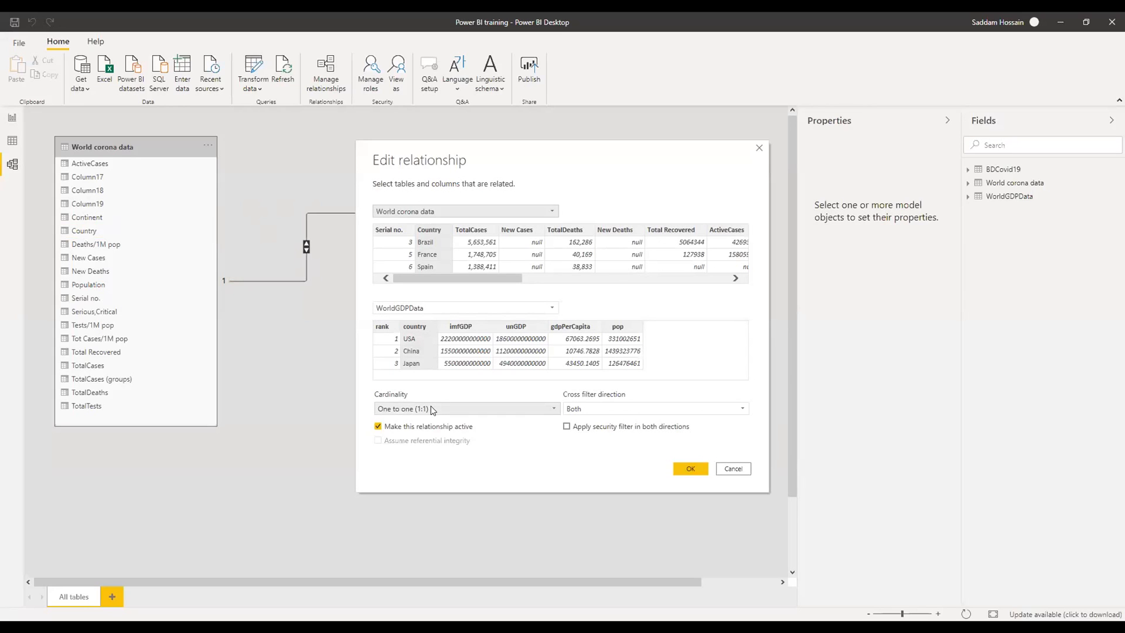
{"action": "left_click", "coordinate": [428, 408]}
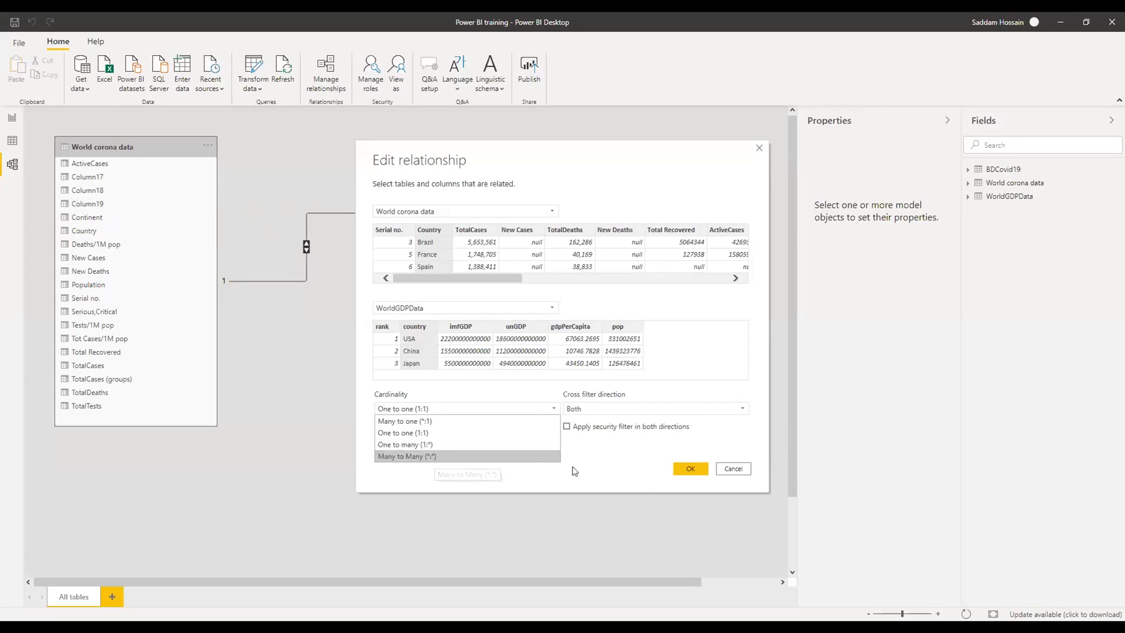
{"action": "left_click", "coordinate": [609, 466]}
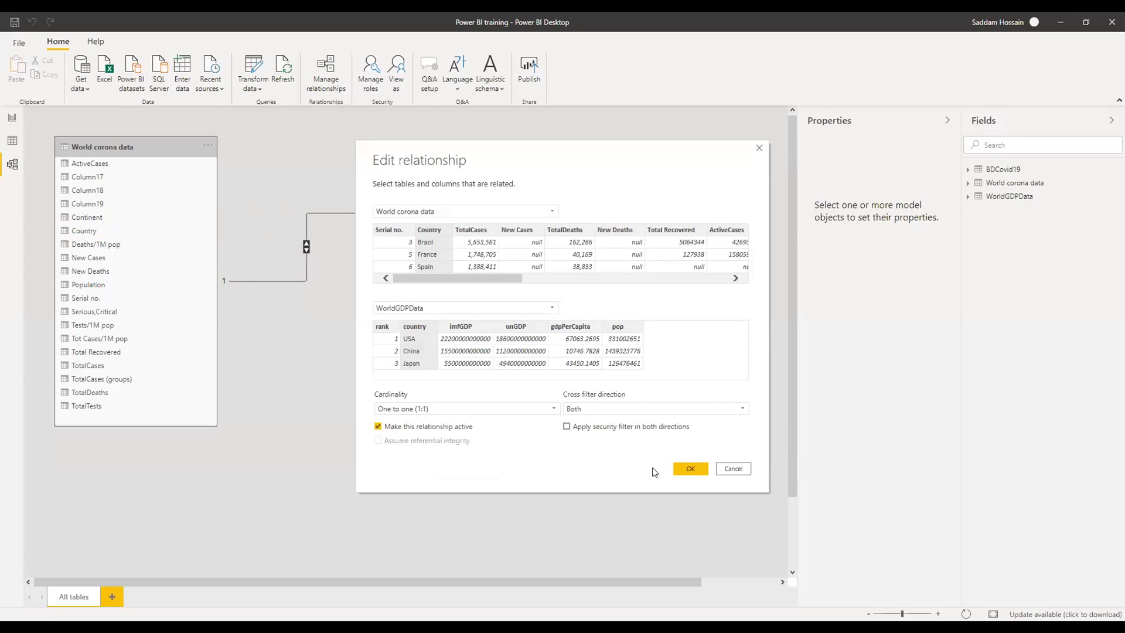
{"action": "left_click", "coordinate": [730, 469]}
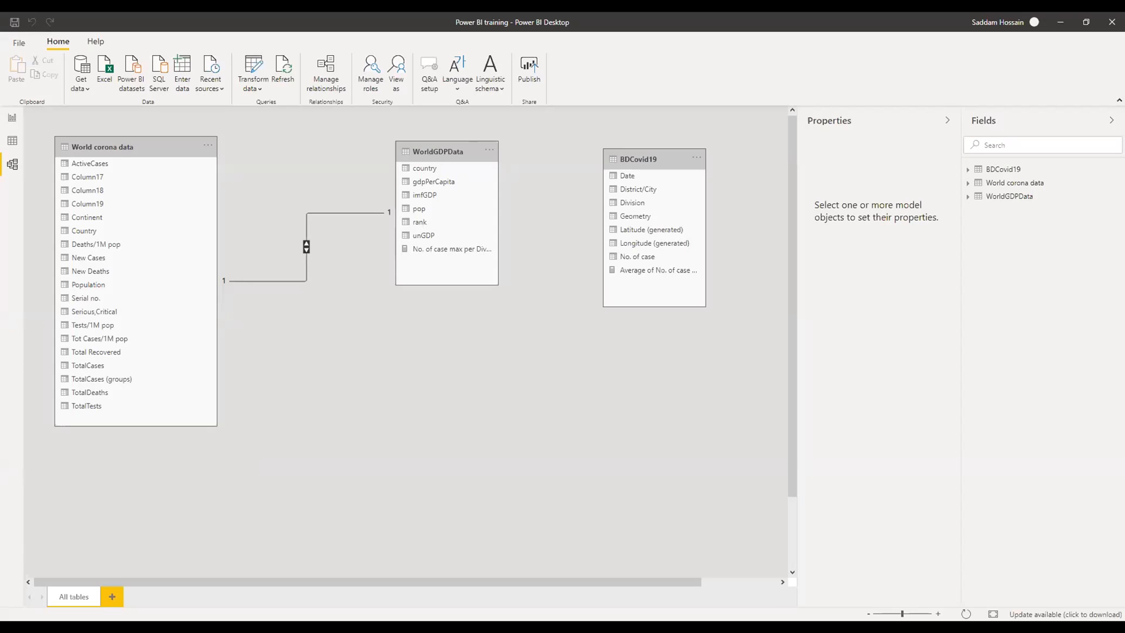
- Switch to the Topics presentation in PowerPoint
{"action": "key", "text": "alt+Tab"}
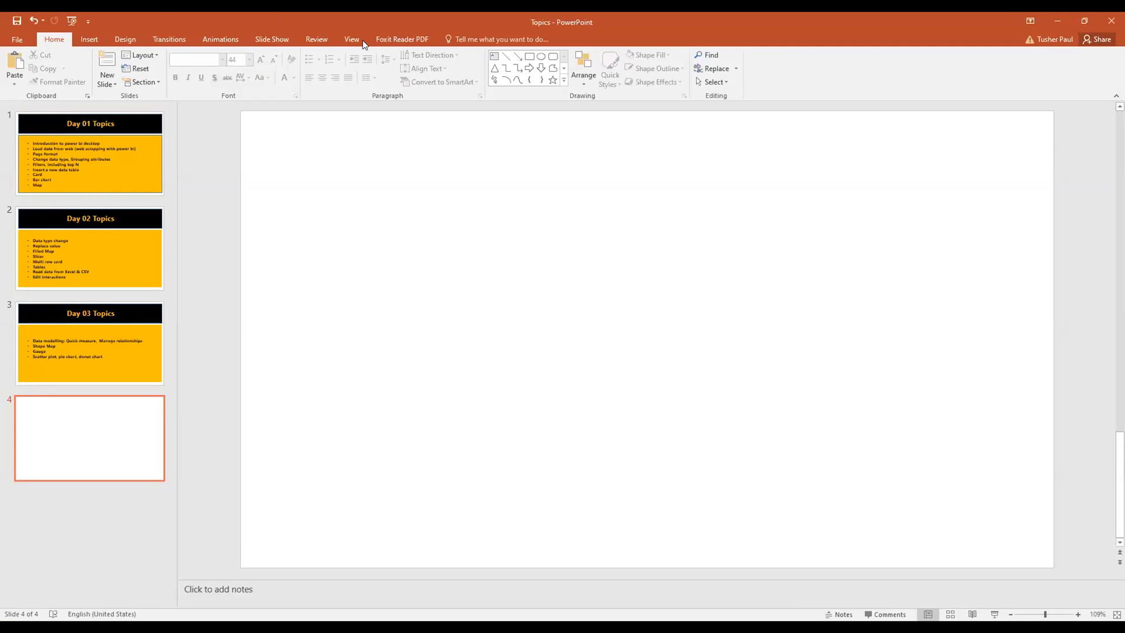
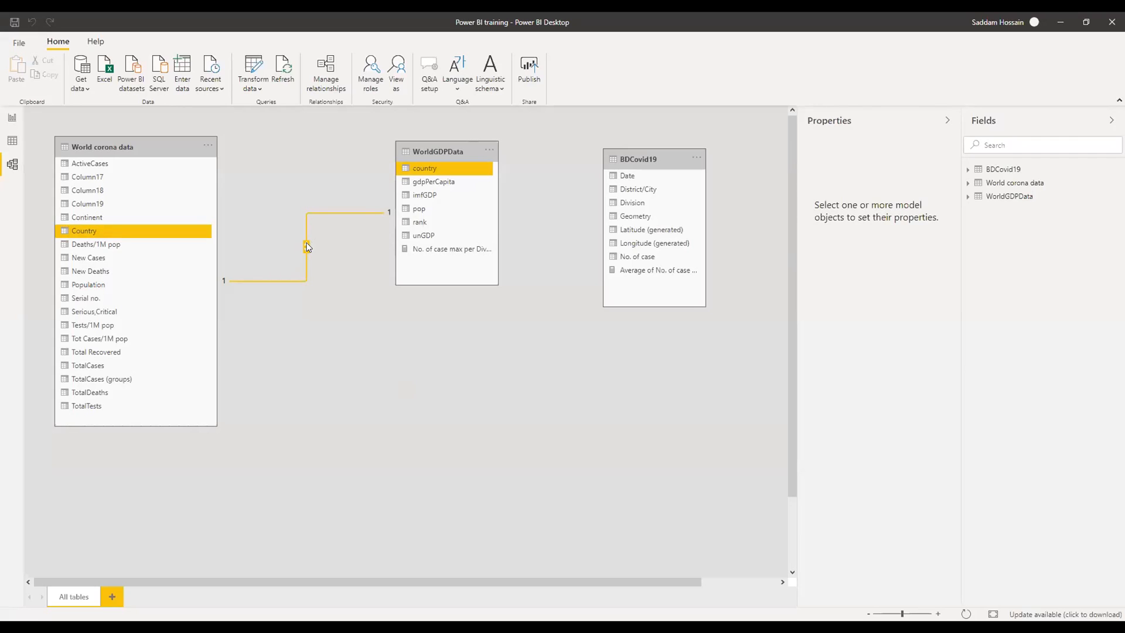
- Recheck the cardinality and cross filter direction settings of the World corona data and WorldGDPData relationship, then dismiss them unchanged
{"action": "right_click", "coordinate": [308, 246]}
{"action": "left_click", "coordinate": [334, 270]}
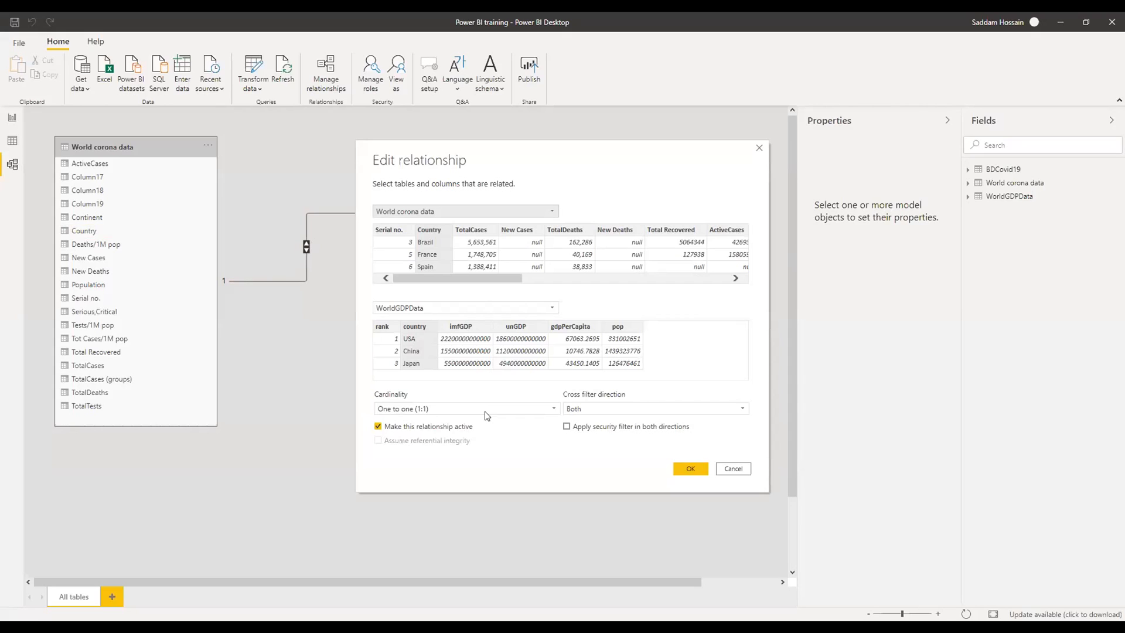
{"action": "left_click", "coordinate": [741, 471]}
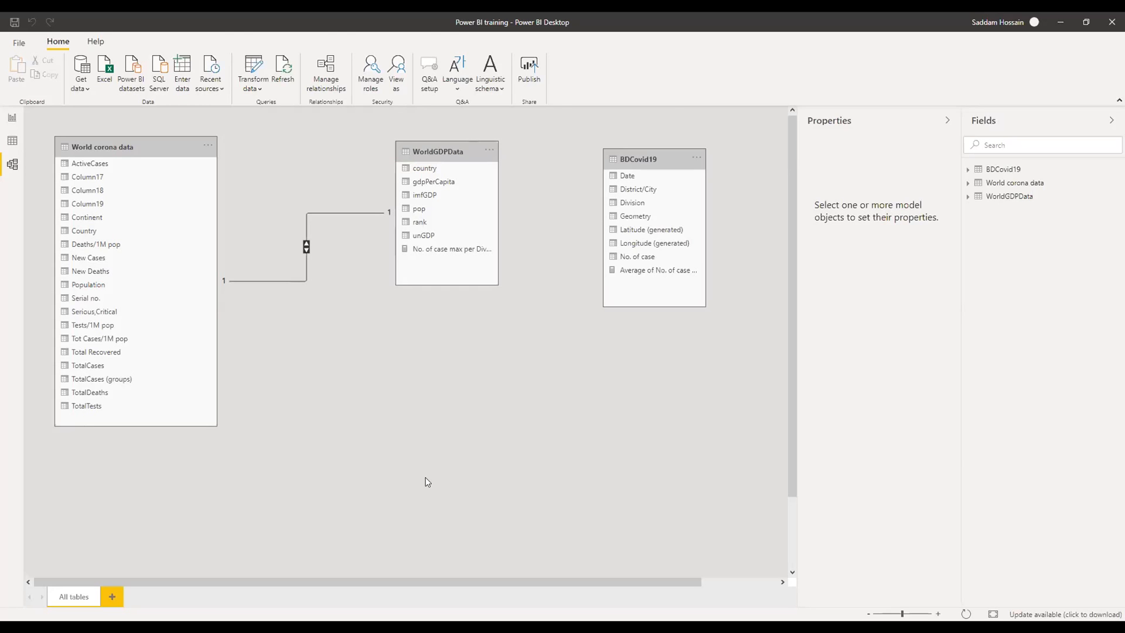
- Show the Day 03 report page, and delete the relationship between World corona data and WorldGDPData from the model
{"action": "left_click", "coordinate": [12, 119]}
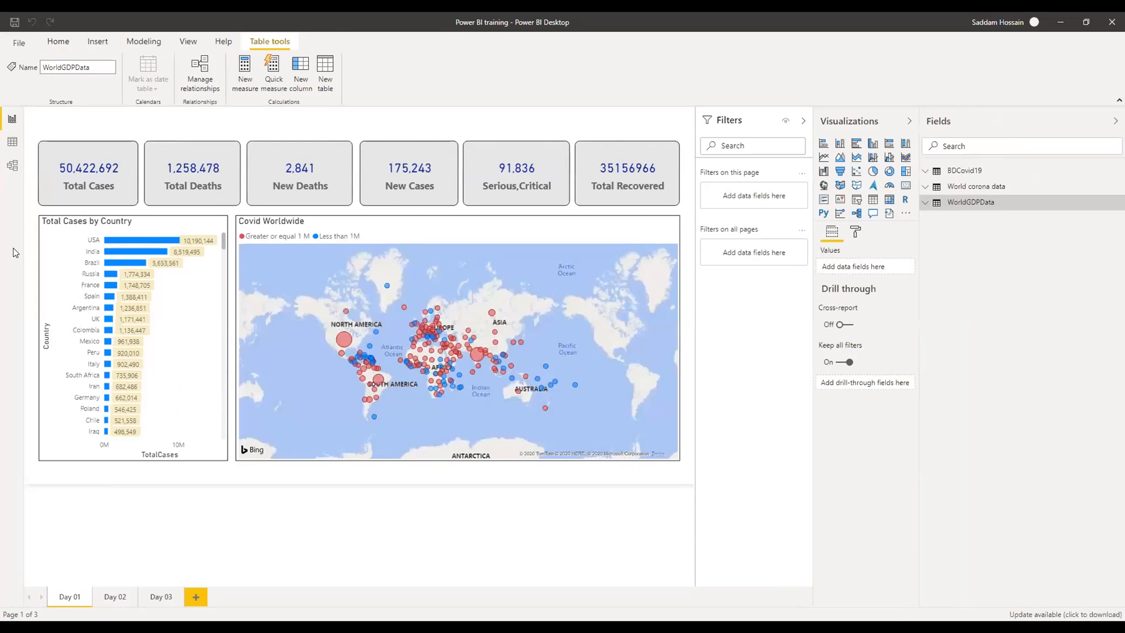
{"action": "left_click", "coordinate": [160, 596]}
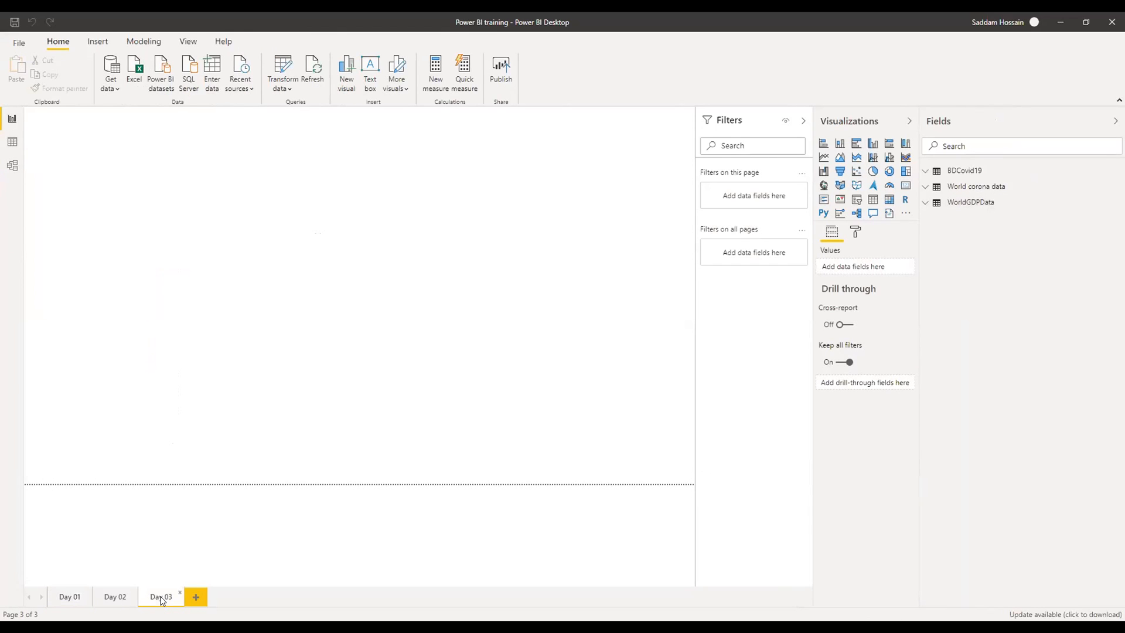
{"action": "left_click", "coordinate": [12, 165]}
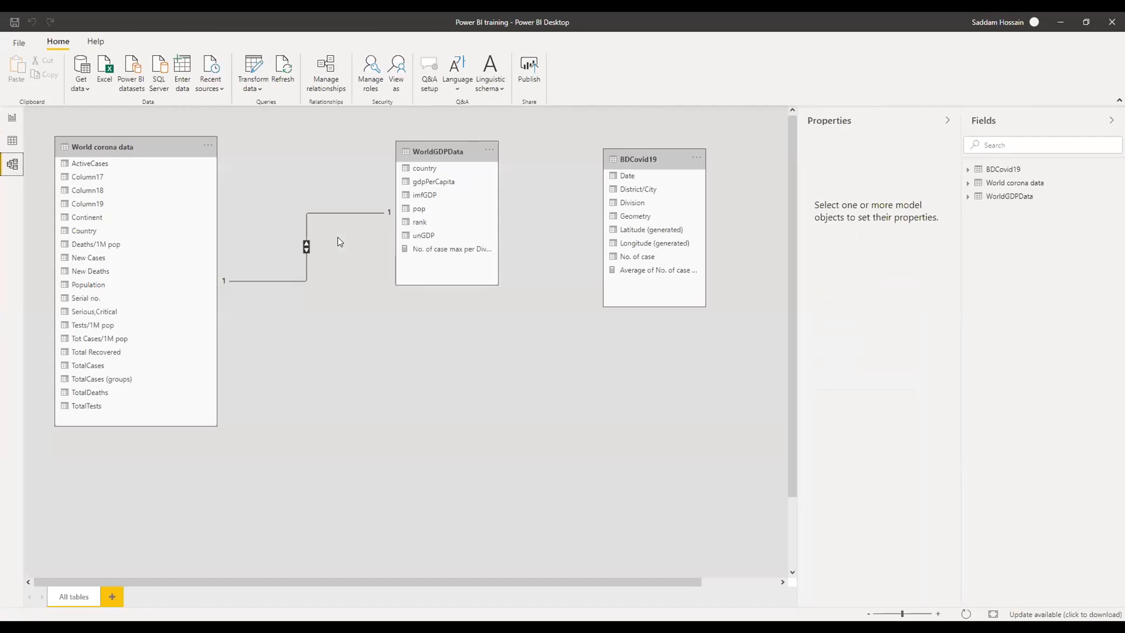
{"action": "right_click", "coordinate": [305, 245]}
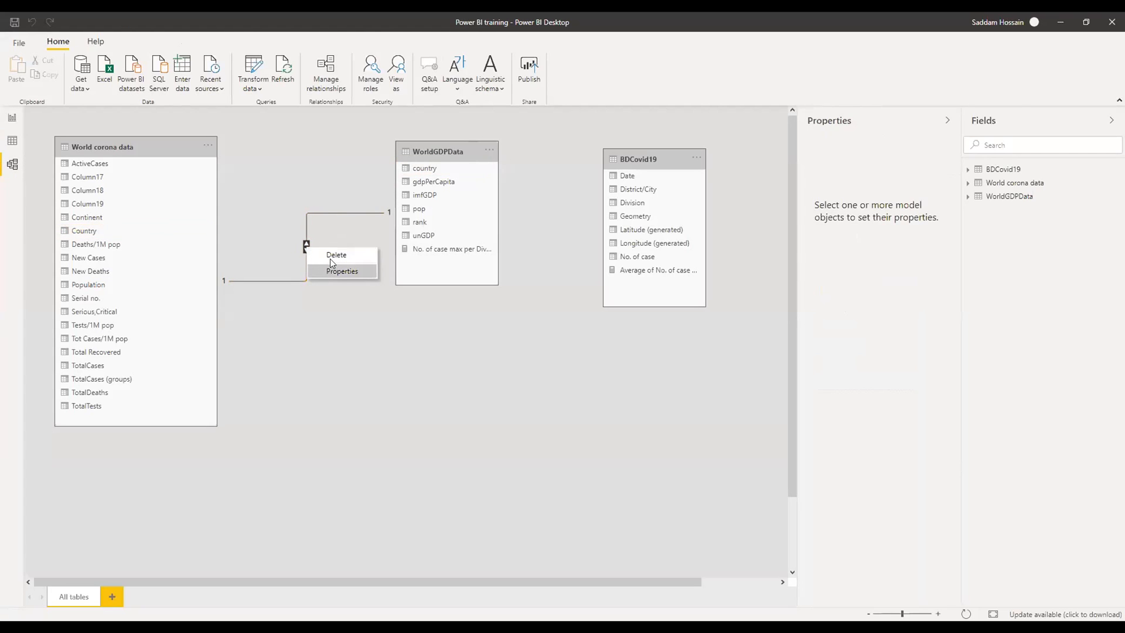
{"action": "left_click", "coordinate": [329, 258]}
{"action": "left_click", "coordinate": [630, 344]}
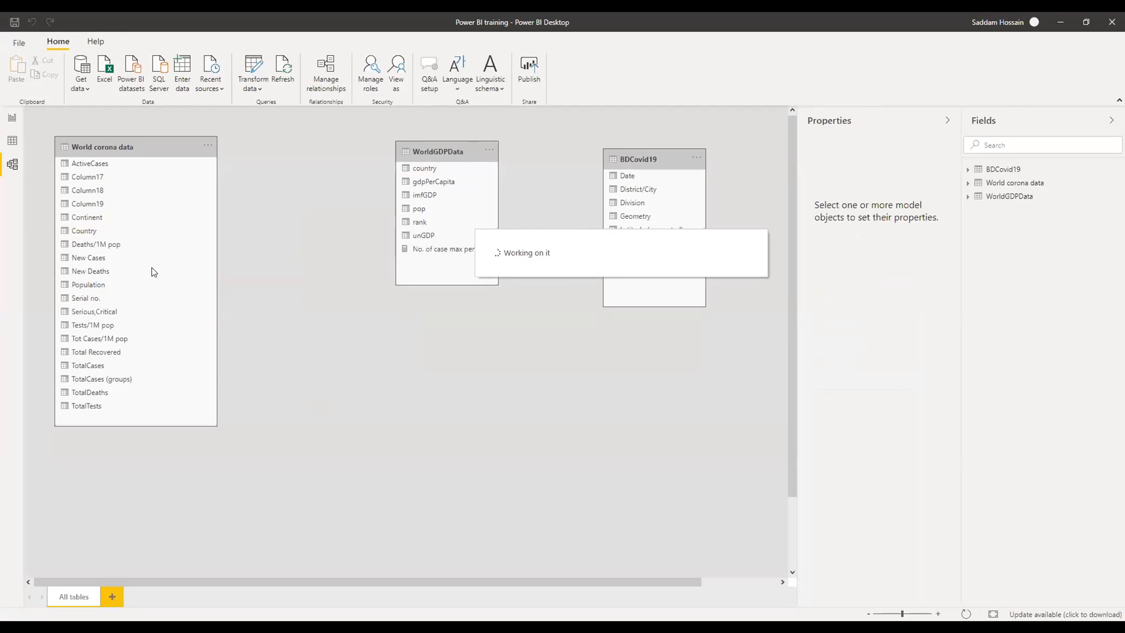
- Create a table visual on the Day 03 page with Country and TotalCases from World corona data
{"action": "left_click", "coordinate": [11, 118]}
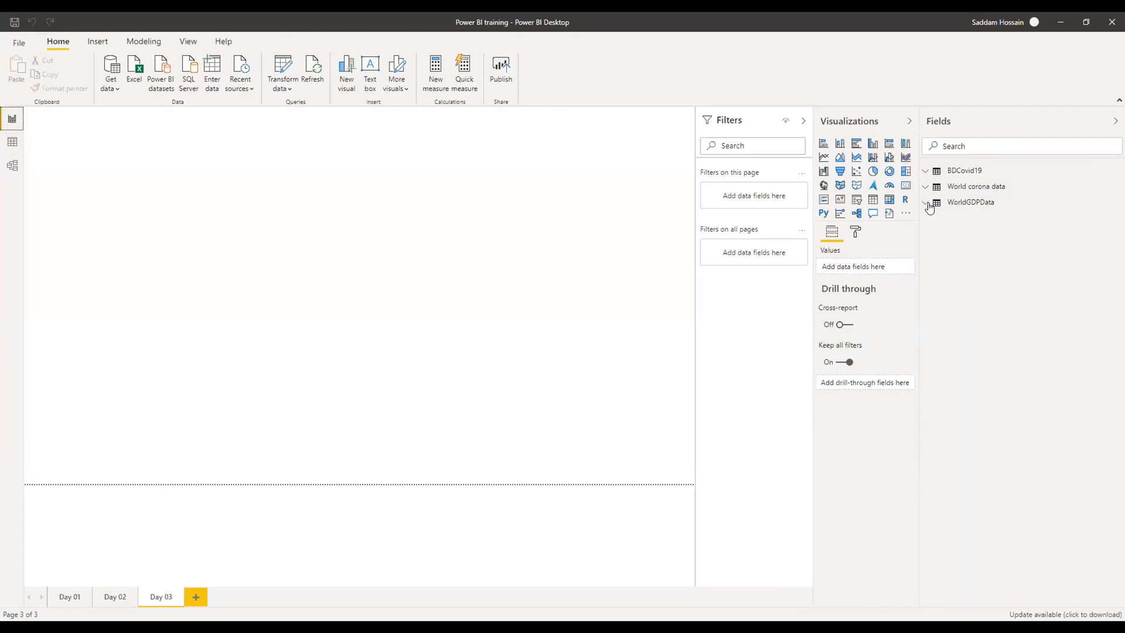
{"action": "left_click", "coordinate": [961, 204]}
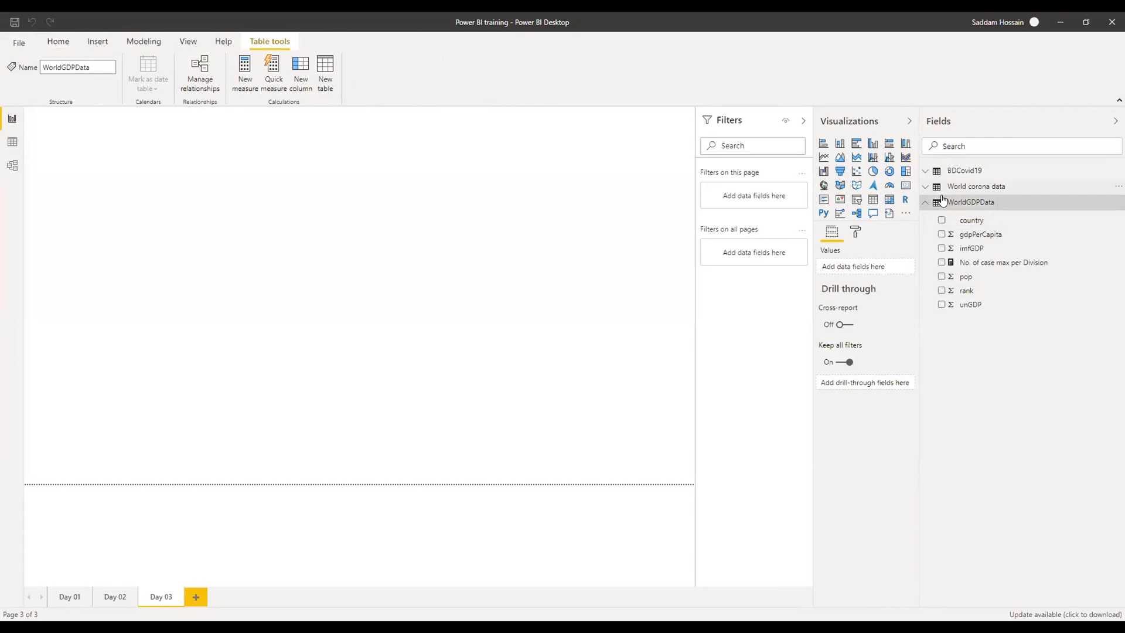
{"action": "left_click", "coordinate": [942, 201]}
{"action": "left_click", "coordinate": [955, 188]}
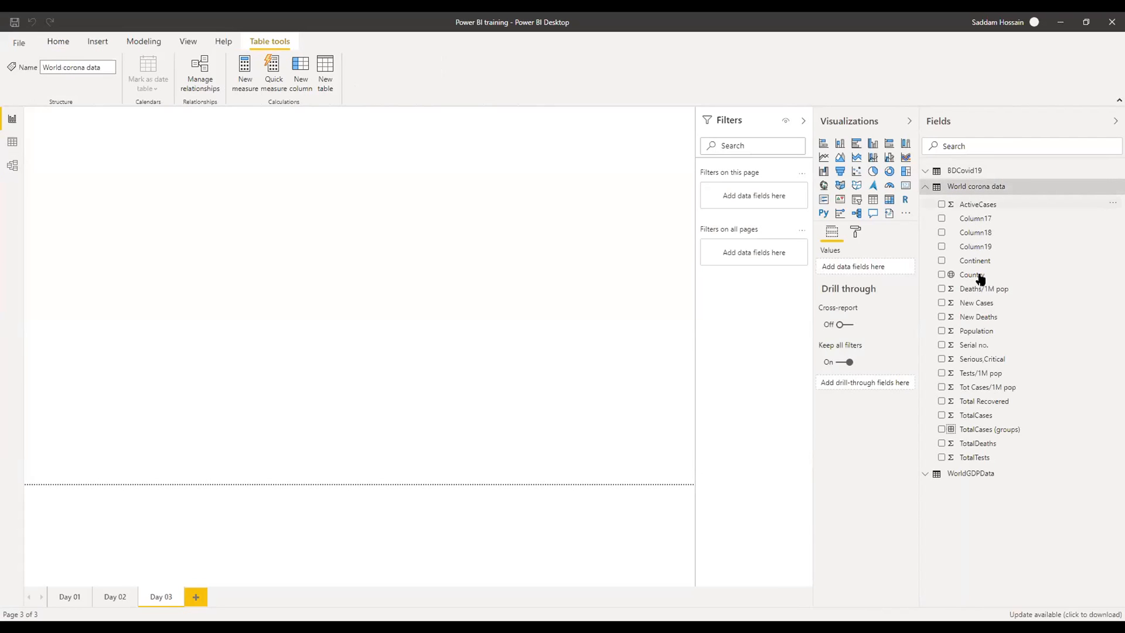
{"action": "left_click_drag", "start_coordinate": [980, 280], "coordinate": [464, 287]}
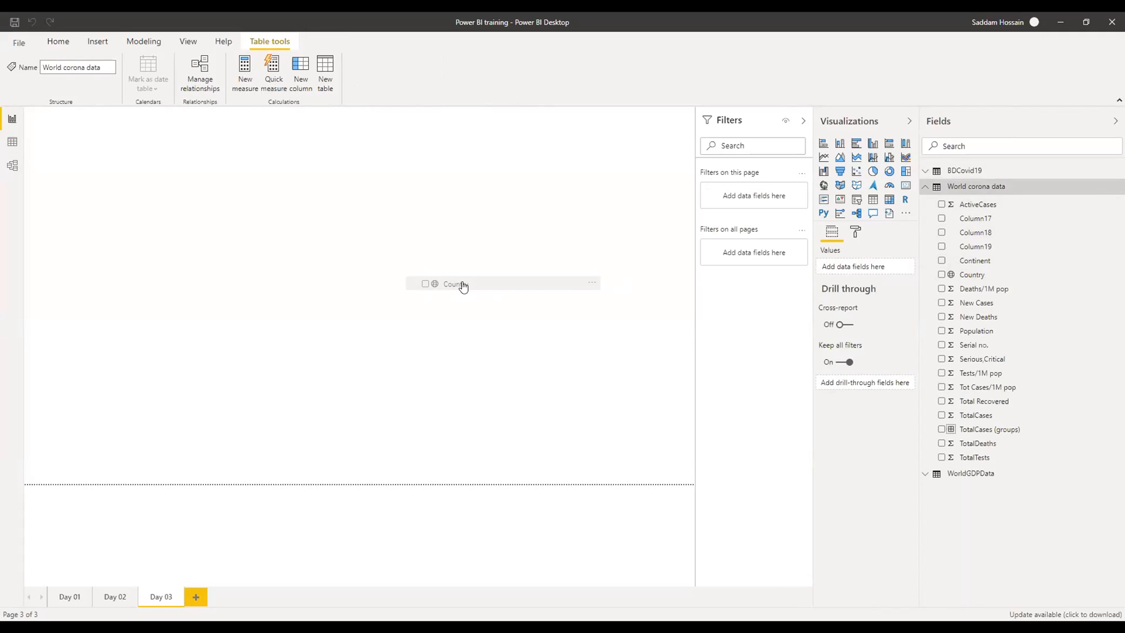
{"action": "left_click_drag", "start_coordinate": [463, 287], "coordinate": [463, 287]}
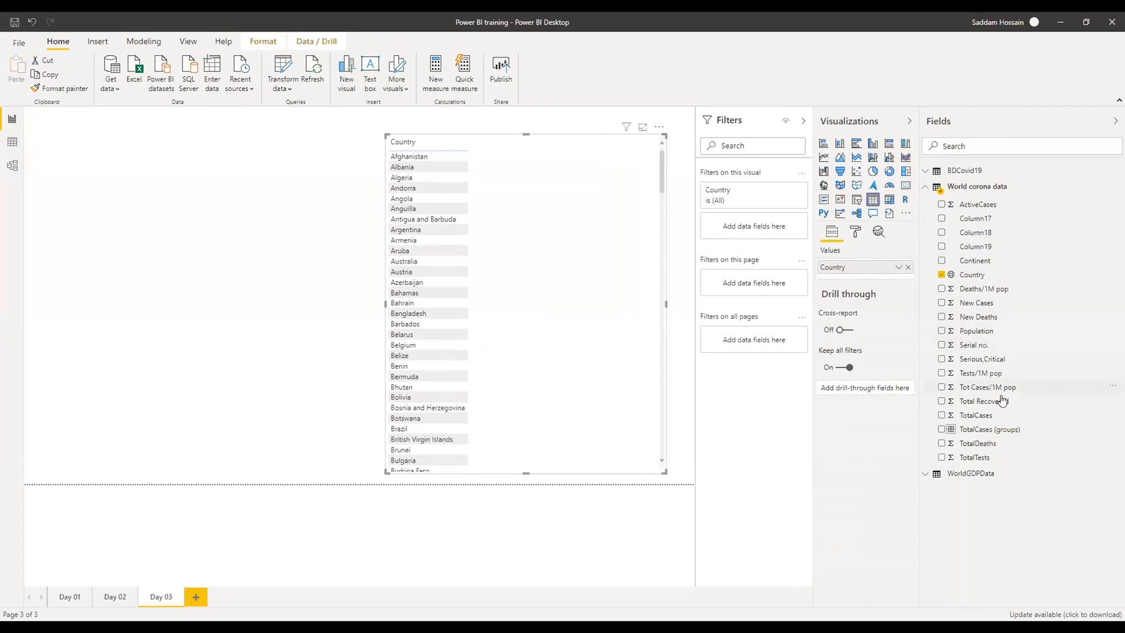
{"action": "left_click_drag", "start_coordinate": [870, 282], "coordinate": [869, 278]}
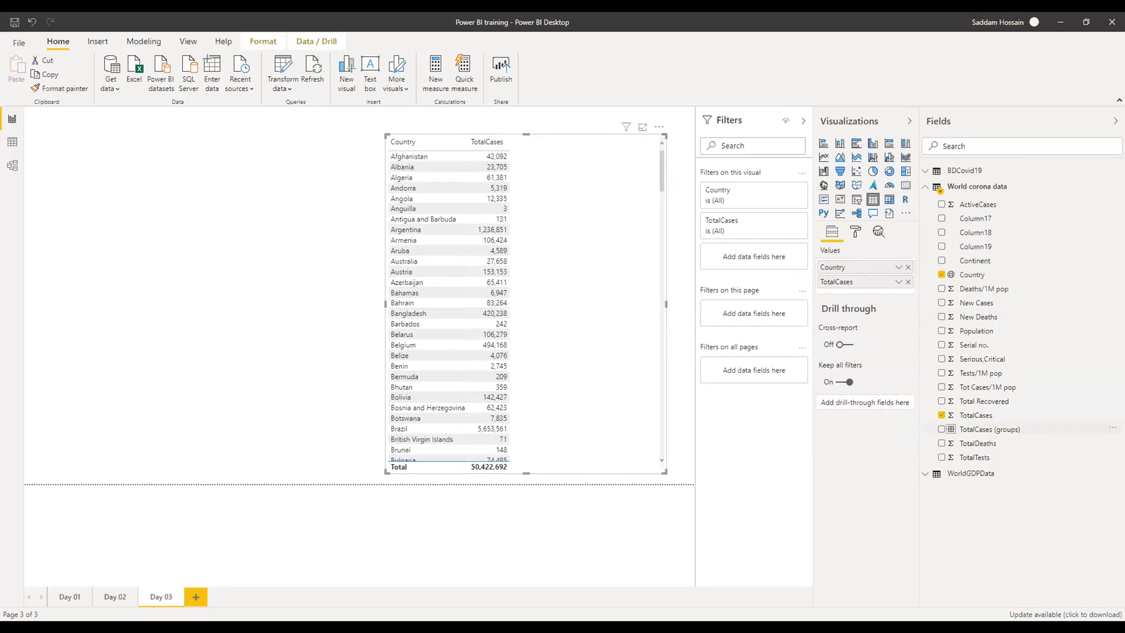
- Add gdpPerCapita from WorldGDPData to the table visual as its third column
{"action": "left_click", "coordinate": [926, 187]}
{"action": "left_click", "coordinate": [924, 204]}
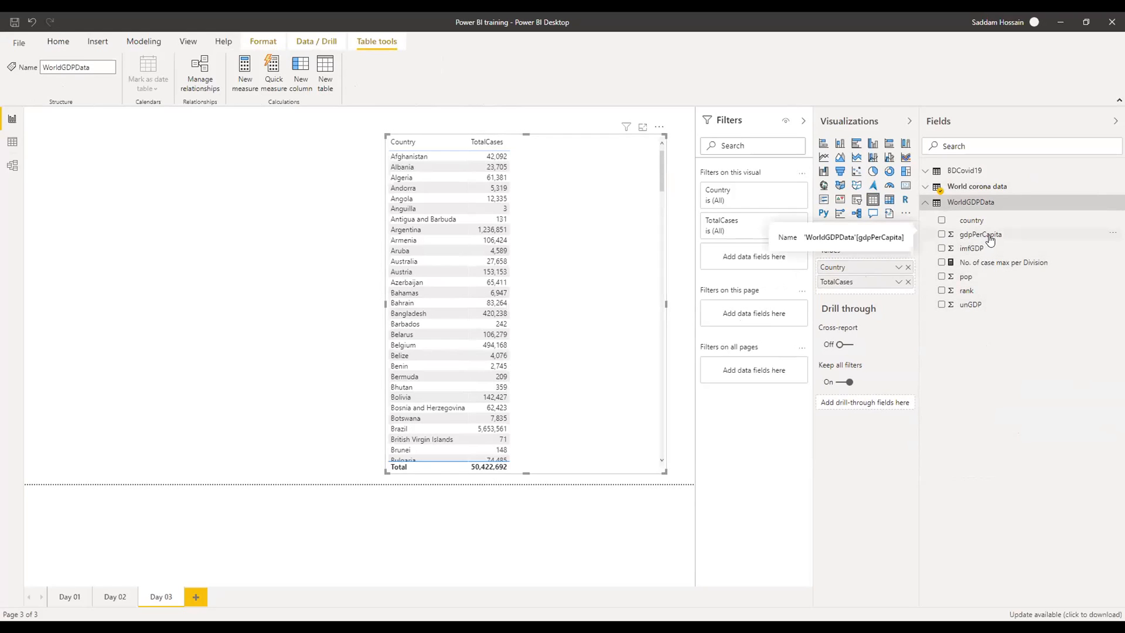
{"action": "left_click_drag", "start_coordinate": [990, 238], "coordinate": [879, 294]}
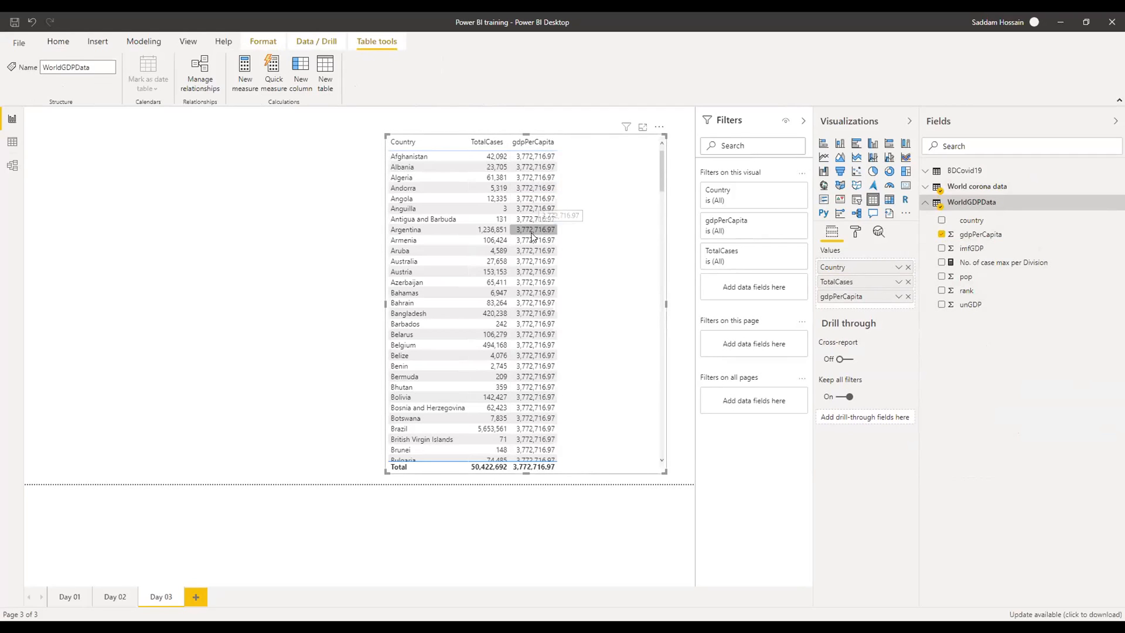
{"action": "left_click", "coordinate": [954, 202]}
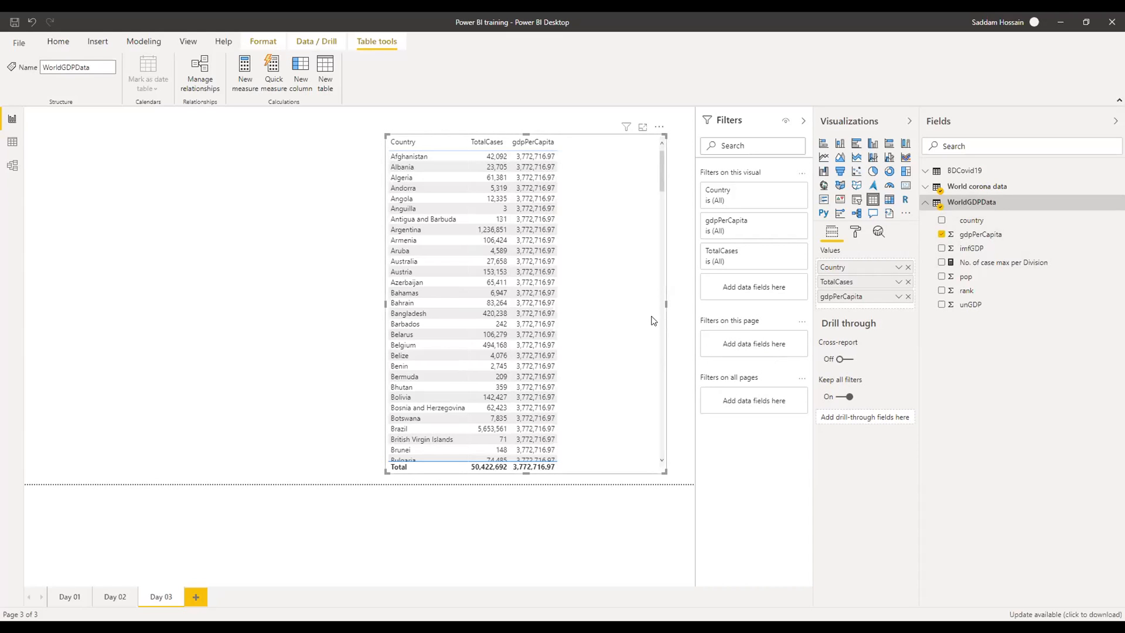
- Relate World corona data's Country column to WorldGDPData's country column in the model and return to the report
{"action": "left_click", "coordinate": [12, 165]}
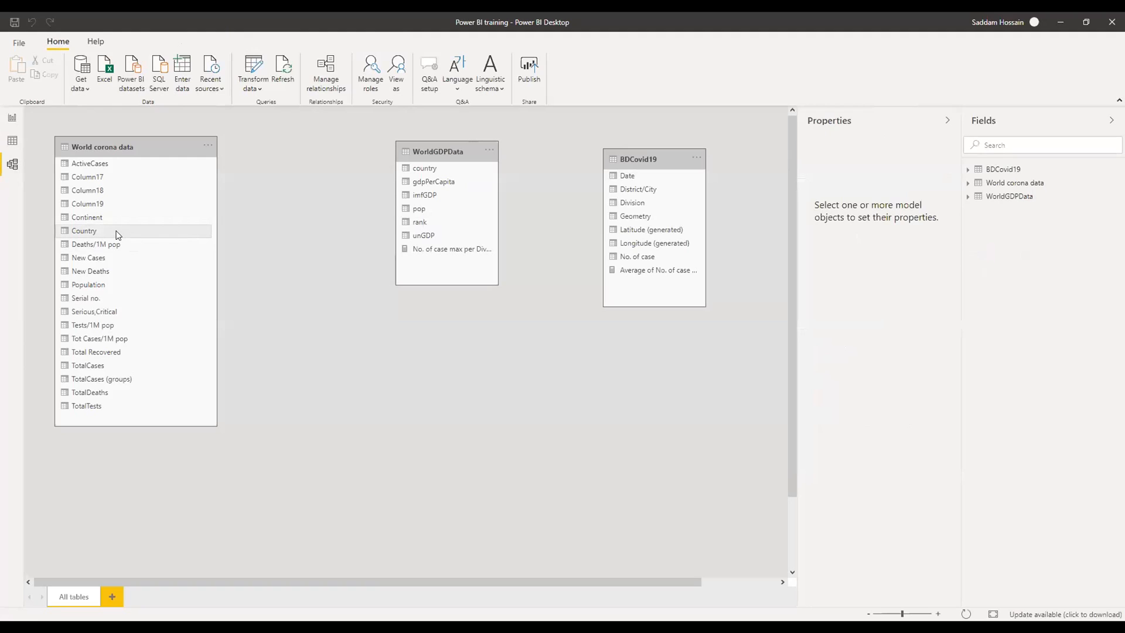
{"action": "left_click_drag", "start_coordinate": [118, 235], "coordinate": [433, 170]}
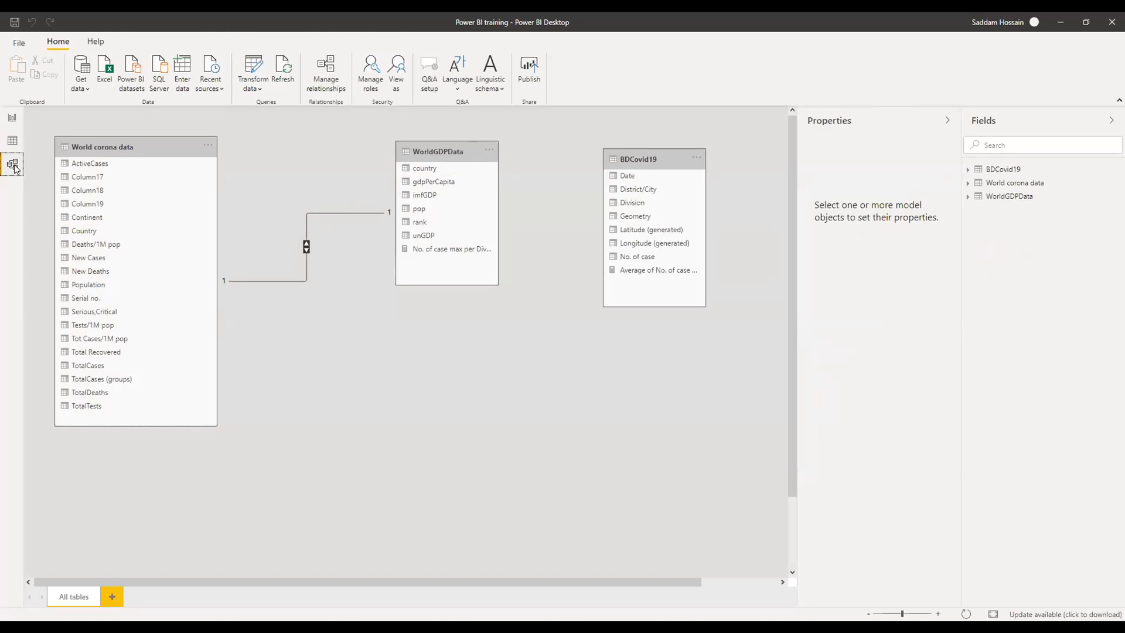
{"action": "left_click", "coordinate": [12, 117]}
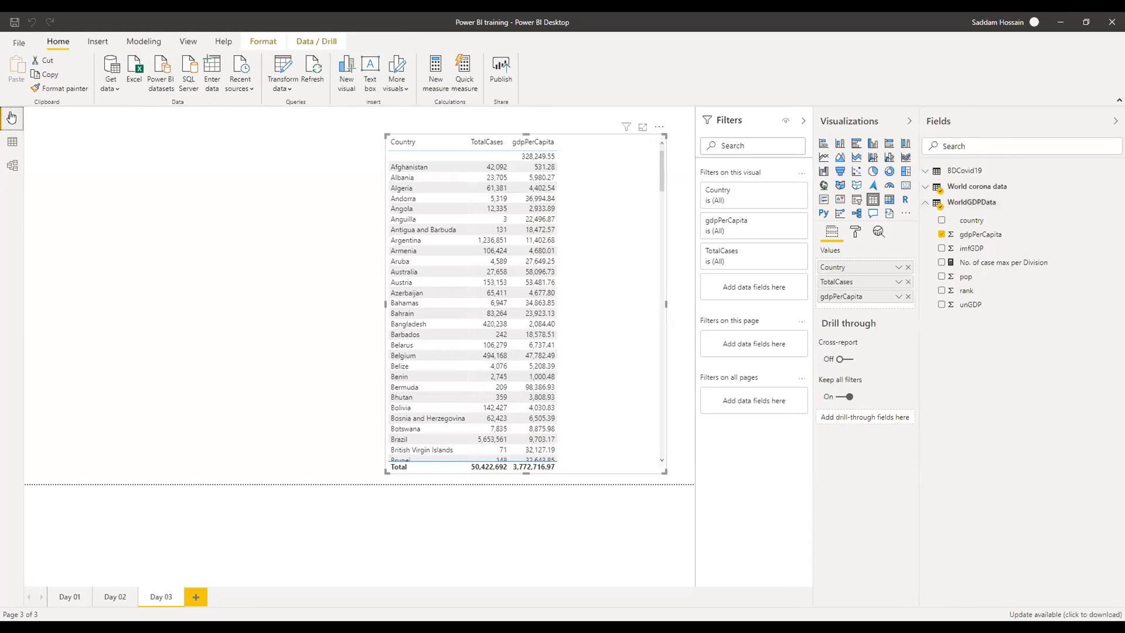
- Examine the TotalCases and gdpPerCapita values of the individual countries in the table visual, including rows with missing GDP
{"action": "left_click_drag", "start_coordinate": [588, 234], "coordinate": [685, 364]}
{"action": "scroll", "coordinate": [616, 332], "scroll_direction": "down", "scroll_amount": 3}
{"action": "scroll", "coordinate": [616, 332], "scroll_direction": "down", "scroll_amount": 5}
{"action": "scroll", "coordinate": [617, 332], "scroll_direction": "down", "scroll_amount": 2}
{"action": "scroll", "coordinate": [613, 339], "scroll_direction": "down", "scroll_amount": 3}
{"action": "scroll", "coordinate": [546, 328], "scroll_direction": "down", "scroll_amount": 2}
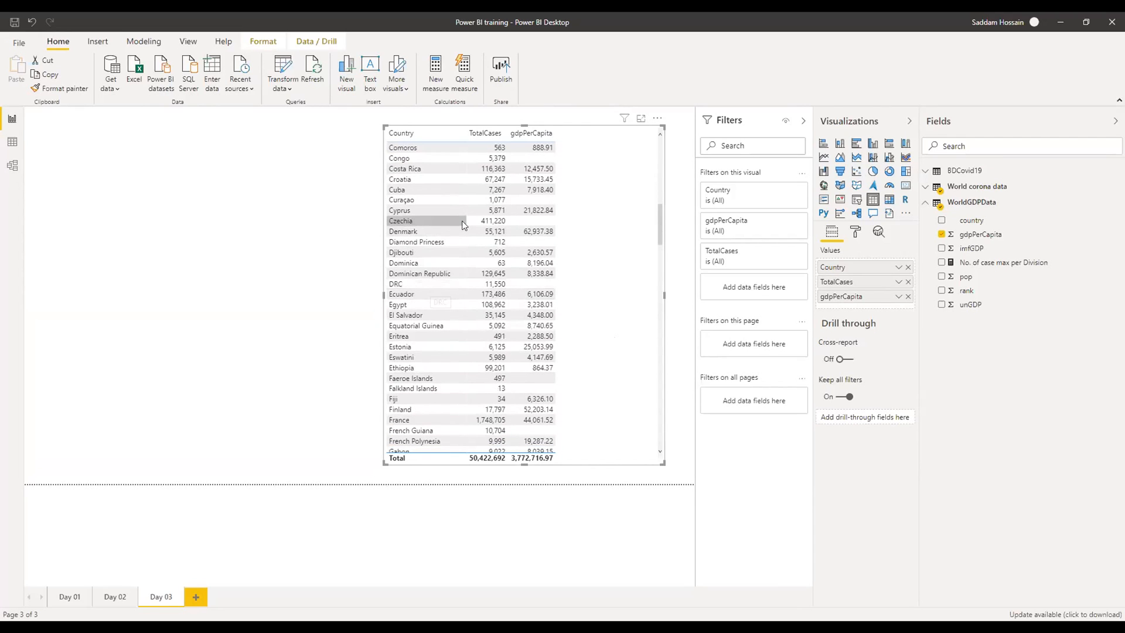
{"action": "scroll", "coordinate": [519, 234], "scroll_direction": "up", "scroll_amount": 3}
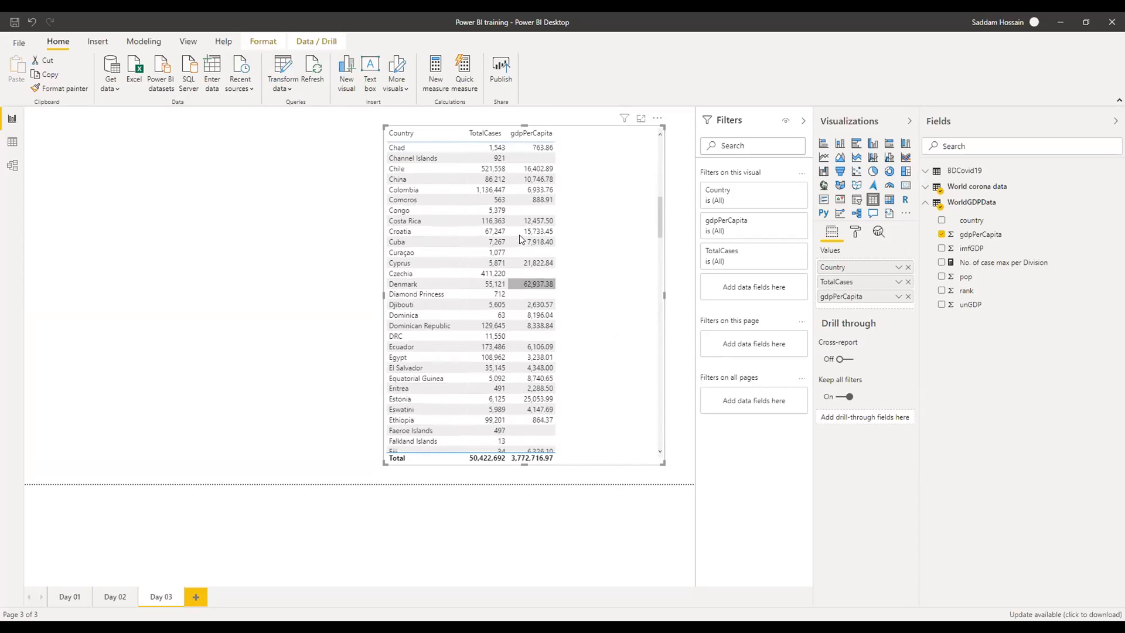
{"action": "scroll", "coordinate": [501, 236], "scroll_direction": "up", "scroll_amount": 3}
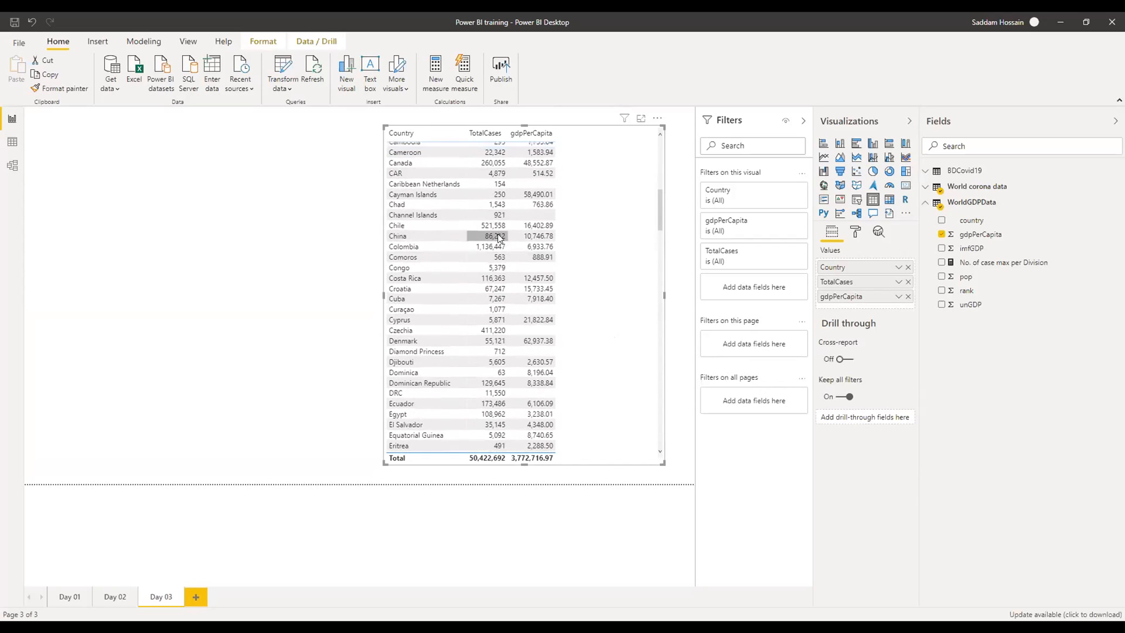
{"action": "scroll", "coordinate": [512, 212], "scroll_direction": "up", "scroll_amount": 8}
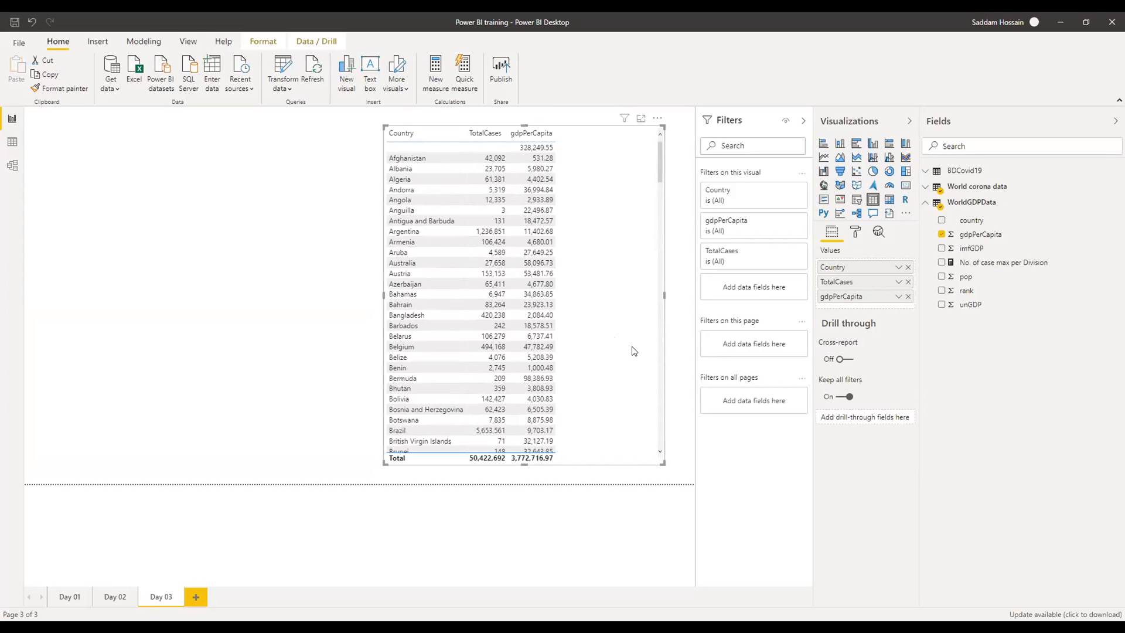
{"action": "scroll", "coordinate": [632, 351], "scroll_direction": "down", "scroll_amount": 7}
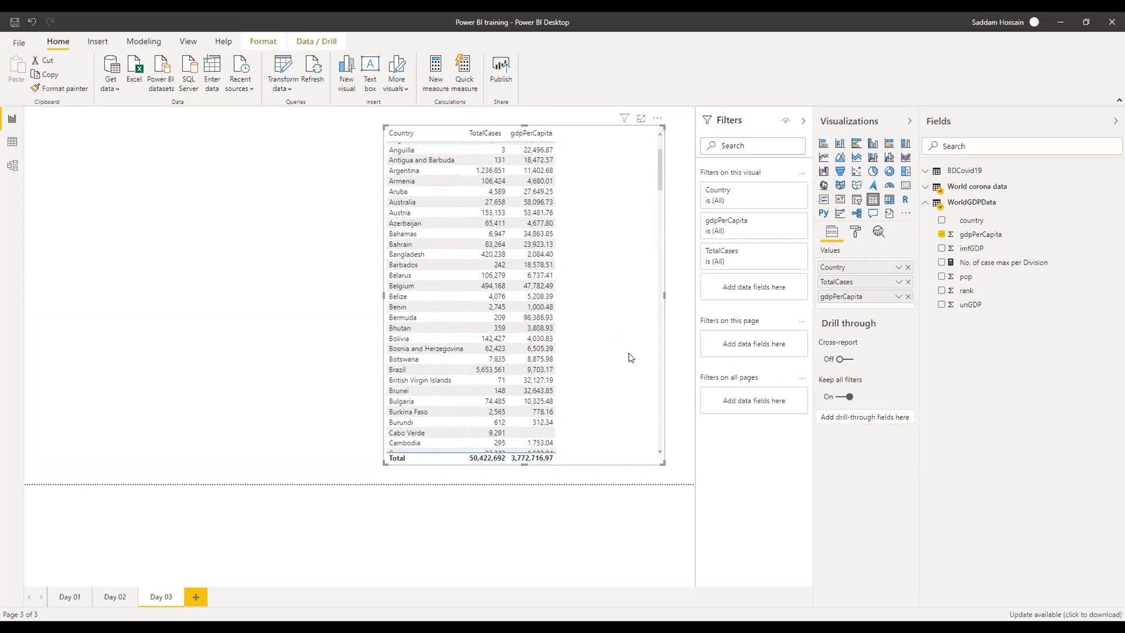
{"action": "scroll", "coordinate": [630, 356], "scroll_direction": "down", "scroll_amount": 5}
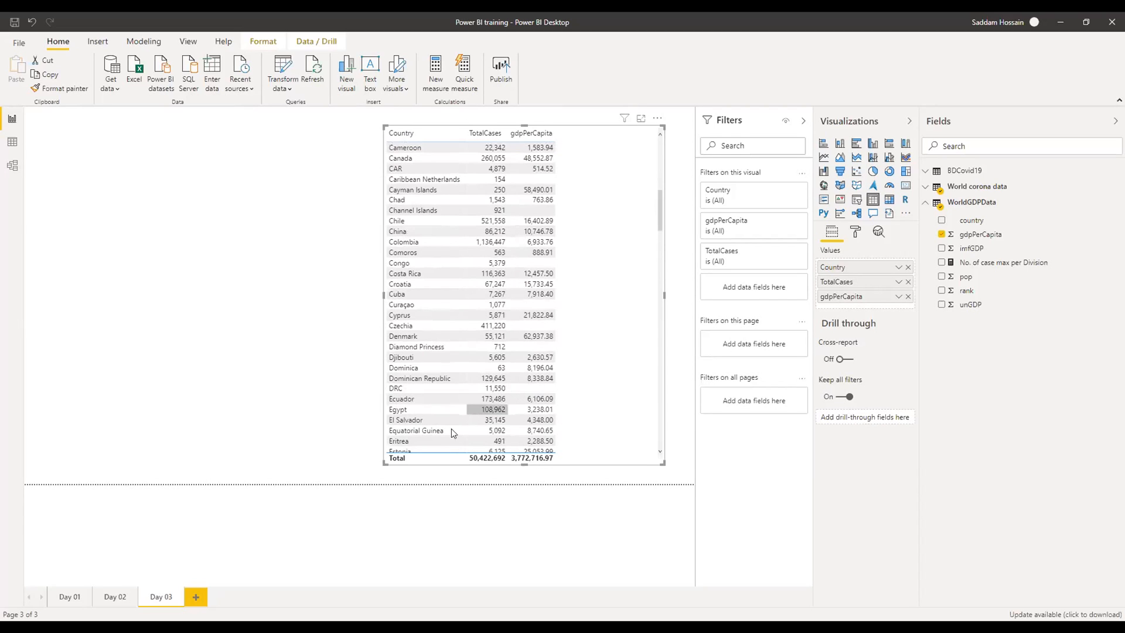
{"action": "scroll", "coordinate": [486, 434], "scroll_direction": "down", "scroll_amount": 2}
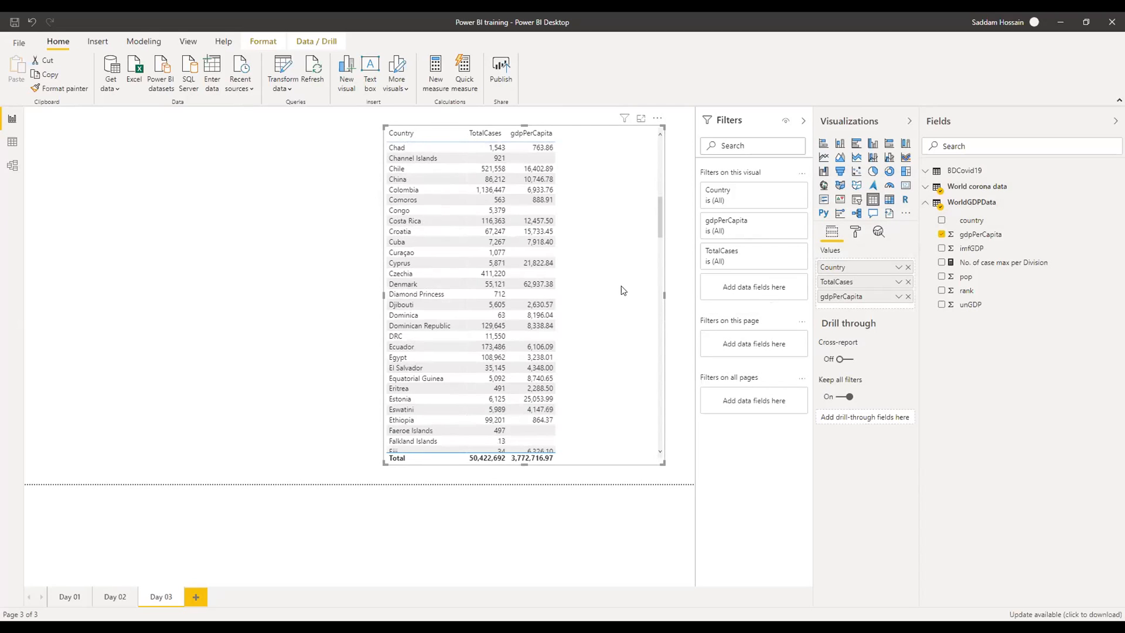
{"action": "scroll", "coordinate": [623, 291], "scroll_direction": "up", "scroll_amount": 6}
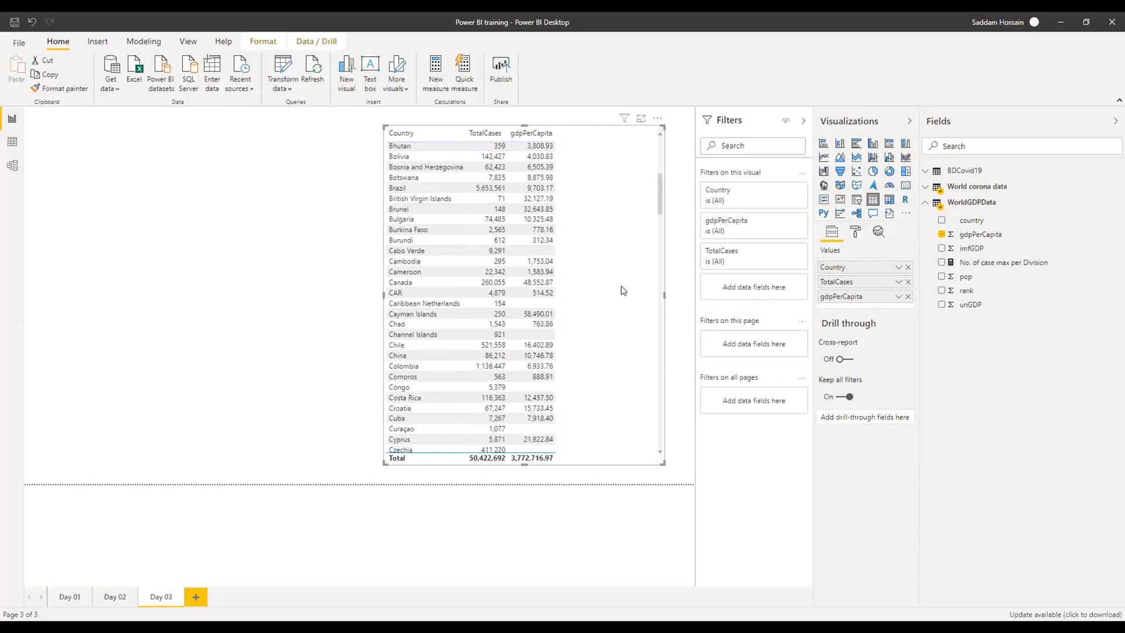
{"action": "scroll", "coordinate": [623, 290], "scroll_direction": "up", "scroll_amount": 3}
{"action": "scroll", "coordinate": [623, 291], "scroll_direction": "down", "scroll_amount": 6}
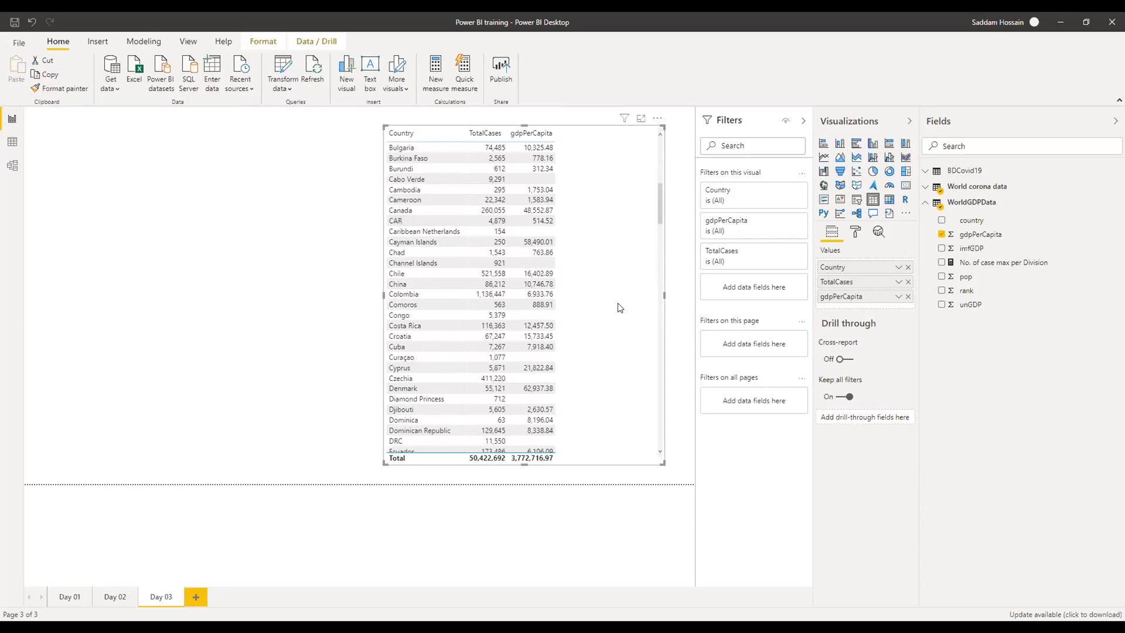
{"action": "scroll", "coordinate": [617, 307], "scroll_direction": "up", "scroll_amount": 10}
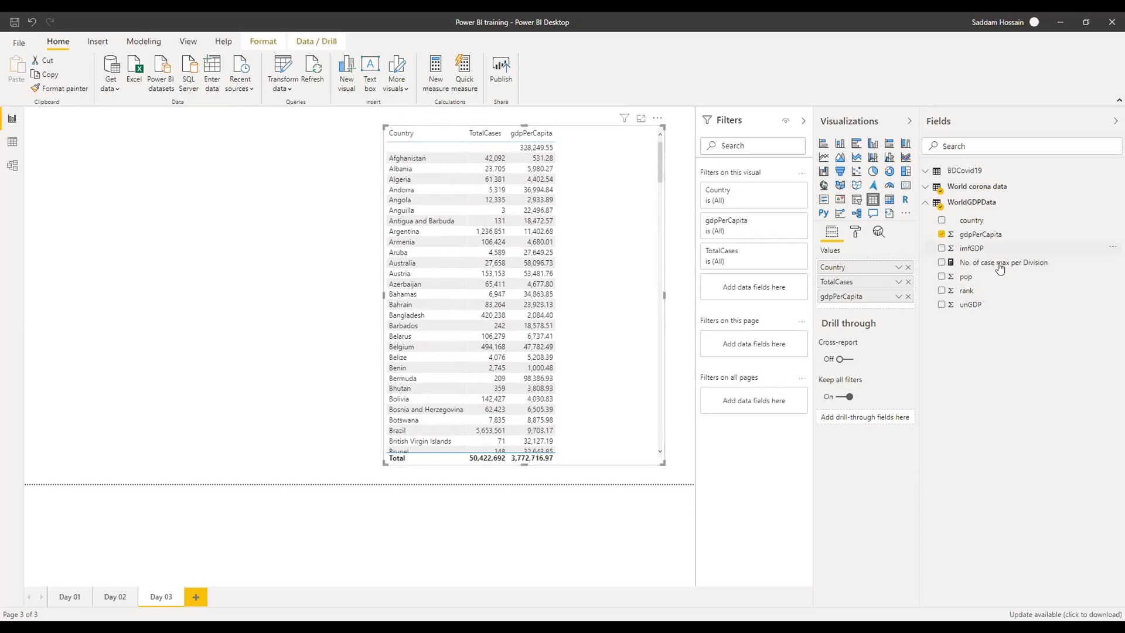
- Format the gdpPerCapita column as dollar currency
{"action": "left_click", "coordinate": [980, 235]}
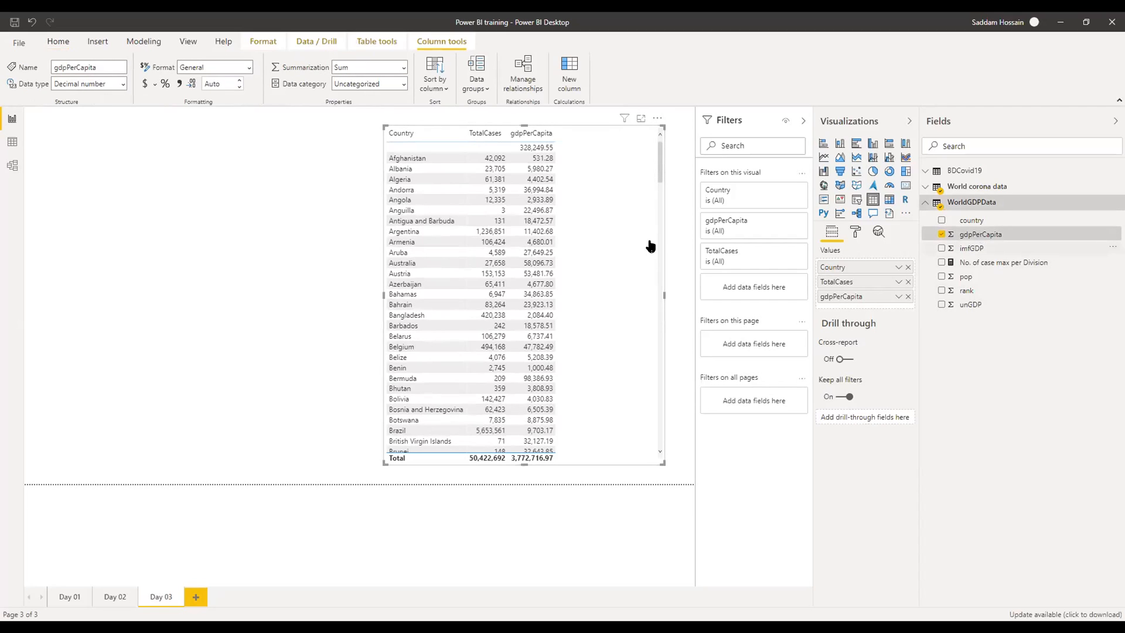
{"action": "left_click", "coordinate": [147, 85]}
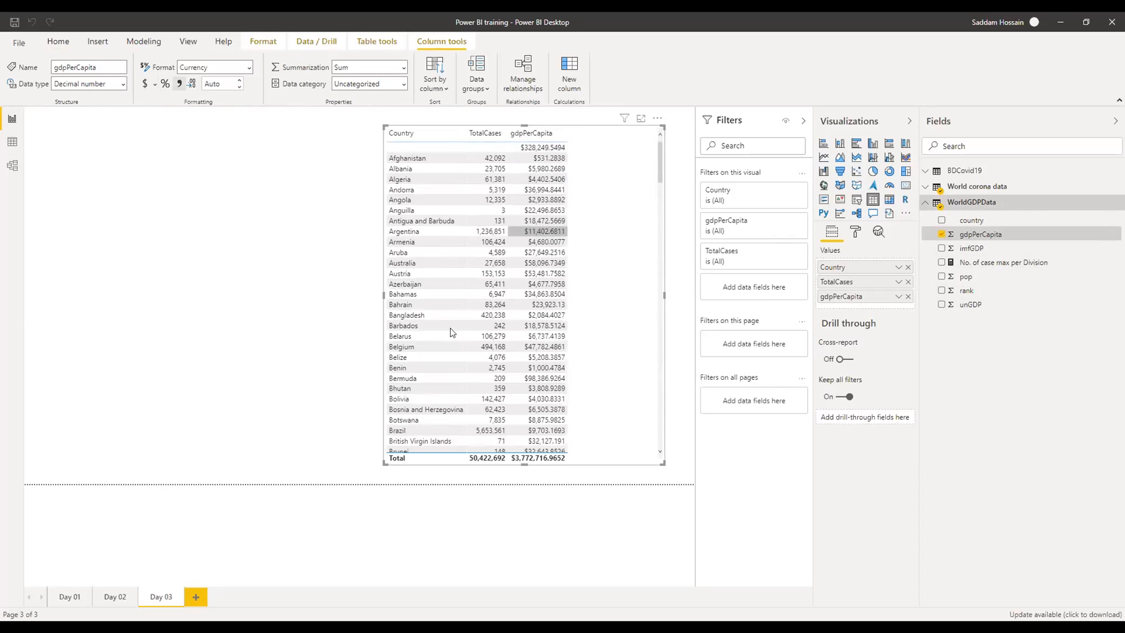
- Add WorldGDPData's pop to the table visual with thousands separators, and move the visual to the right side of the page
{"action": "left_click_drag", "start_coordinate": [988, 278], "coordinate": [871, 303]}
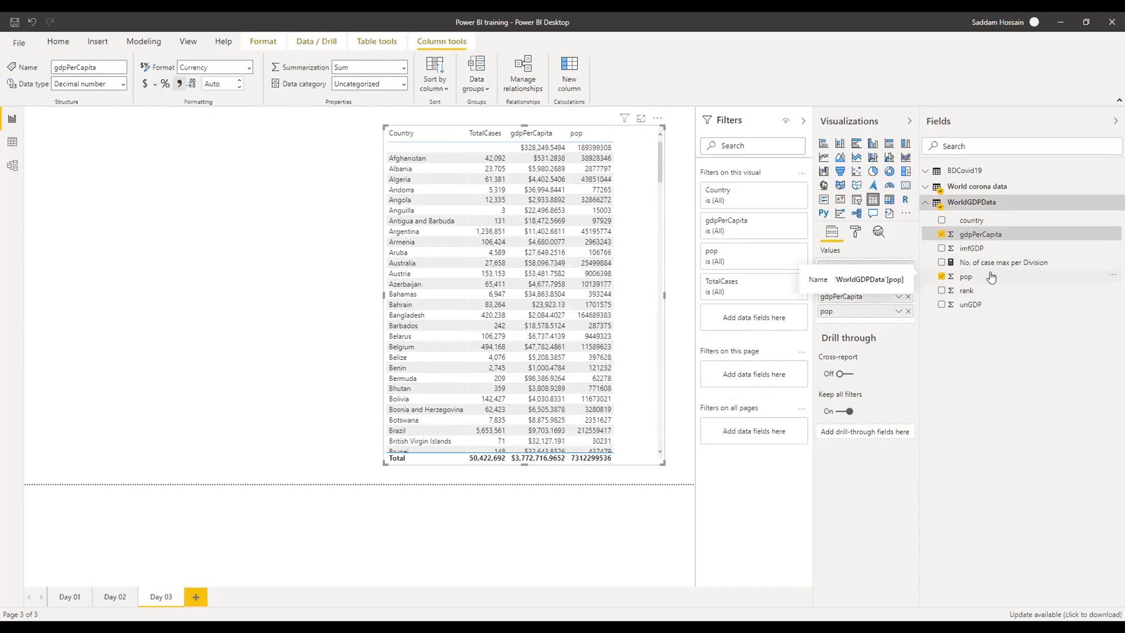
{"action": "left_click", "coordinate": [178, 85]}
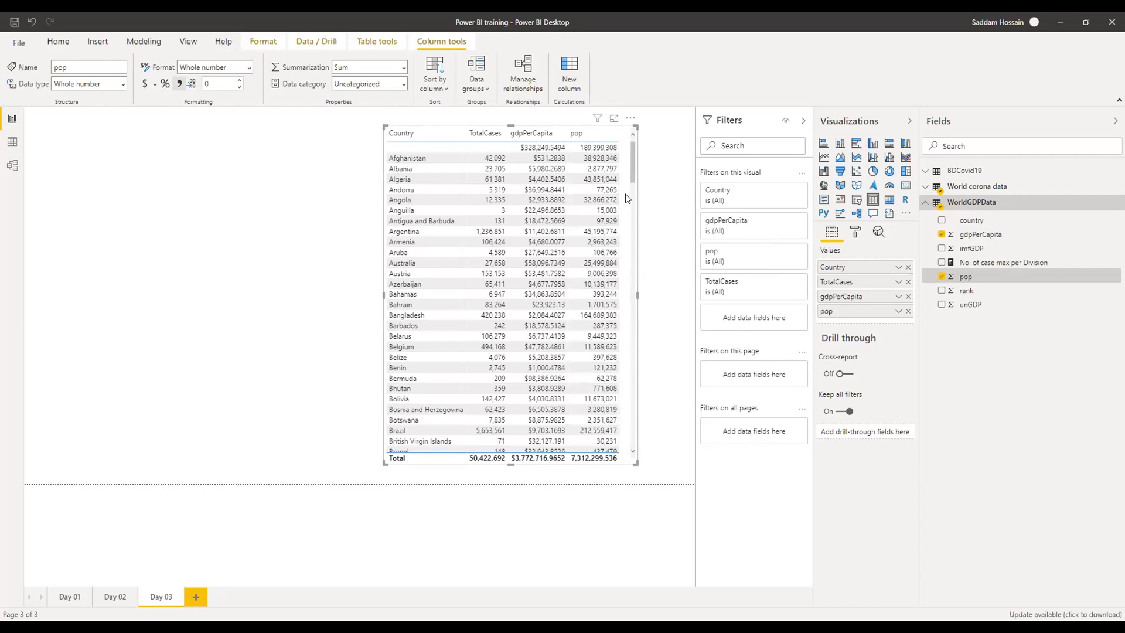
{"action": "left_click_drag", "start_coordinate": [638, 194], "coordinate": [674, 183]}
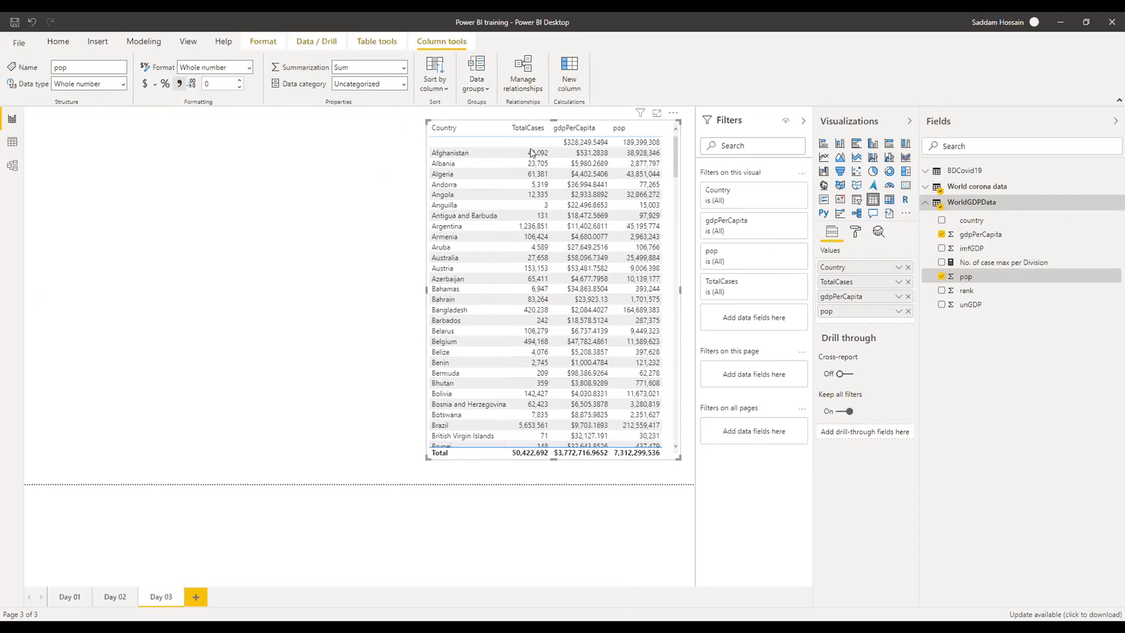
- Review the relationships defined between the tables in the Manage relationships dialog and close it without changes
{"action": "left_click", "coordinate": [325, 151]}
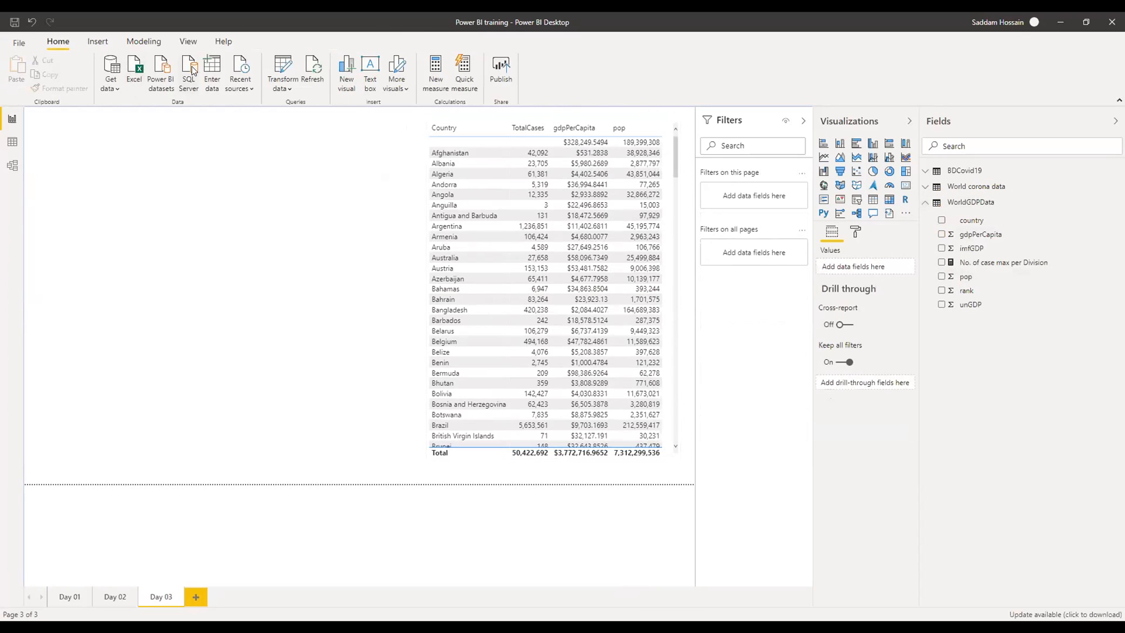
{"action": "left_click", "coordinate": [143, 41]}
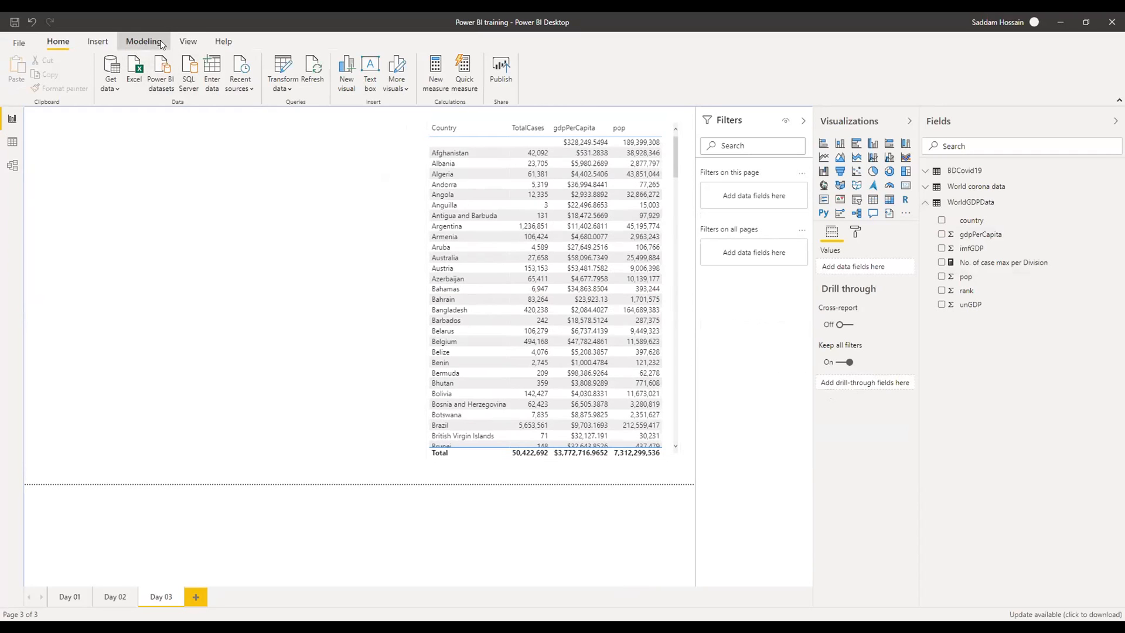
{"action": "left_click", "coordinate": [21, 80]}
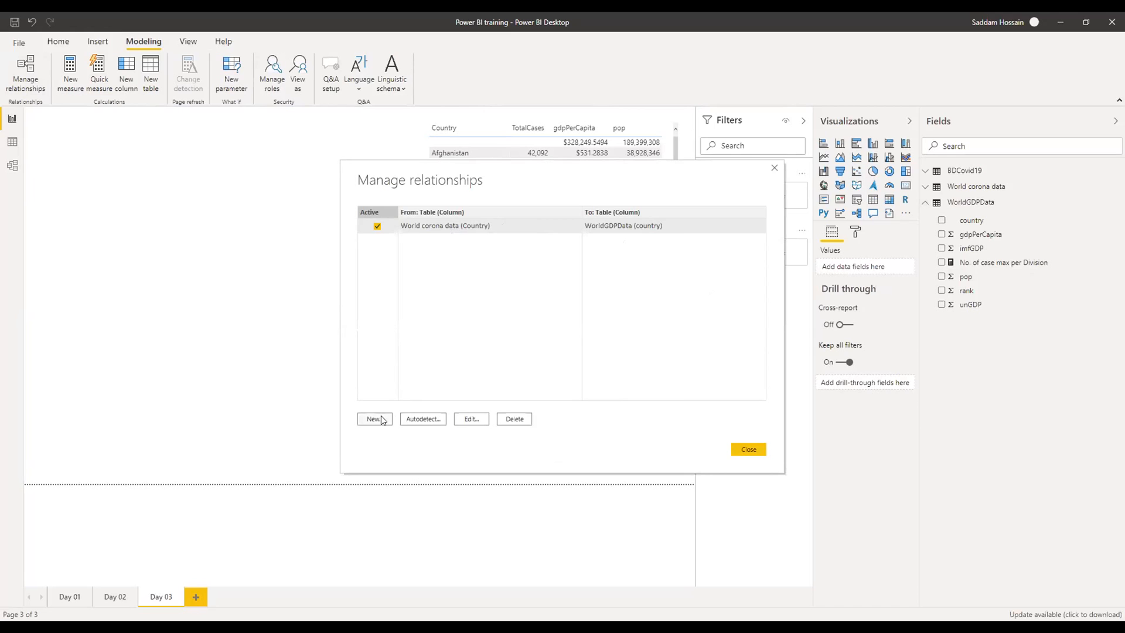
{"action": "left_click", "coordinate": [762, 450]}
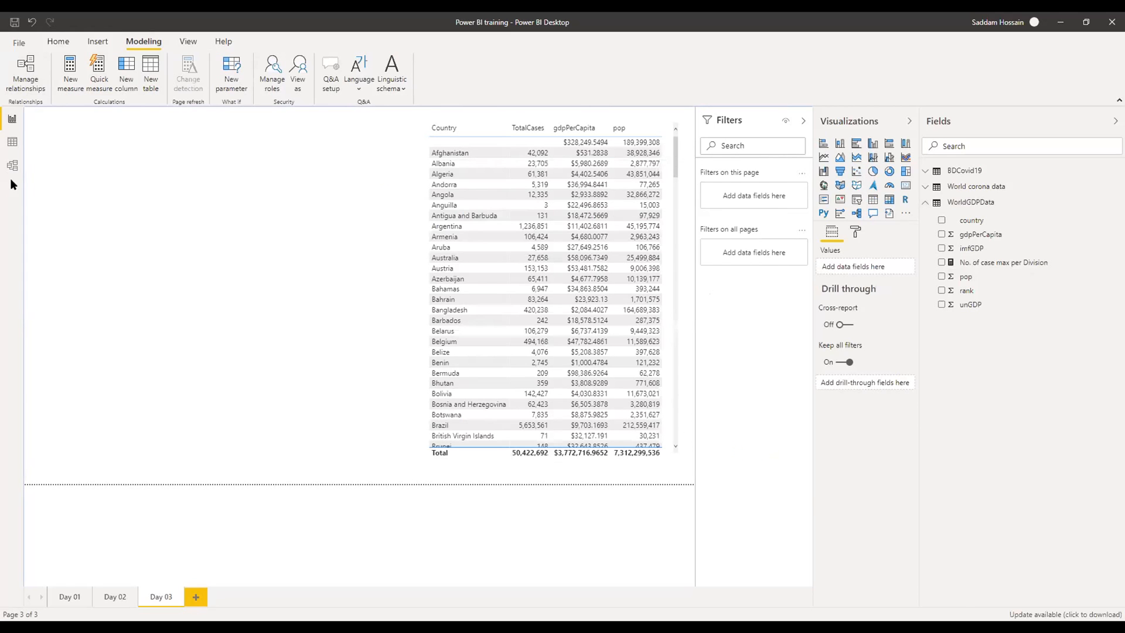
- Delete the relationship between World corona data and WorldGDPData in the model diagram
{"action": "left_click", "coordinate": [13, 165]}
{"action": "right_click", "coordinate": [306, 247]}
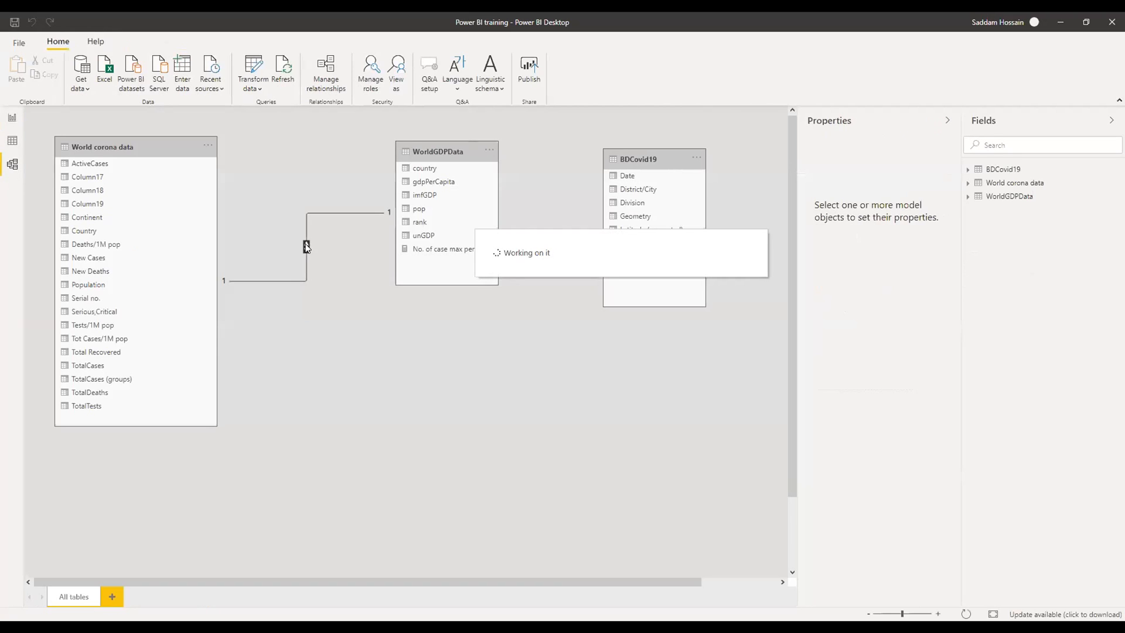
{"action": "left_click", "coordinate": [331, 254]}
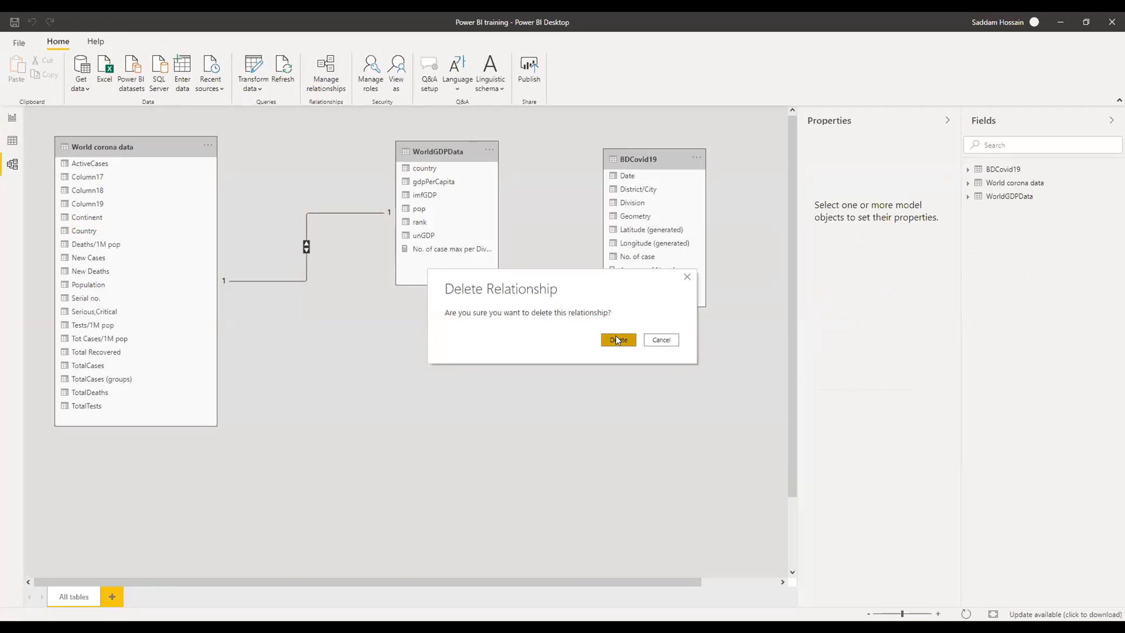
{"action": "left_click", "coordinate": [618, 338]}
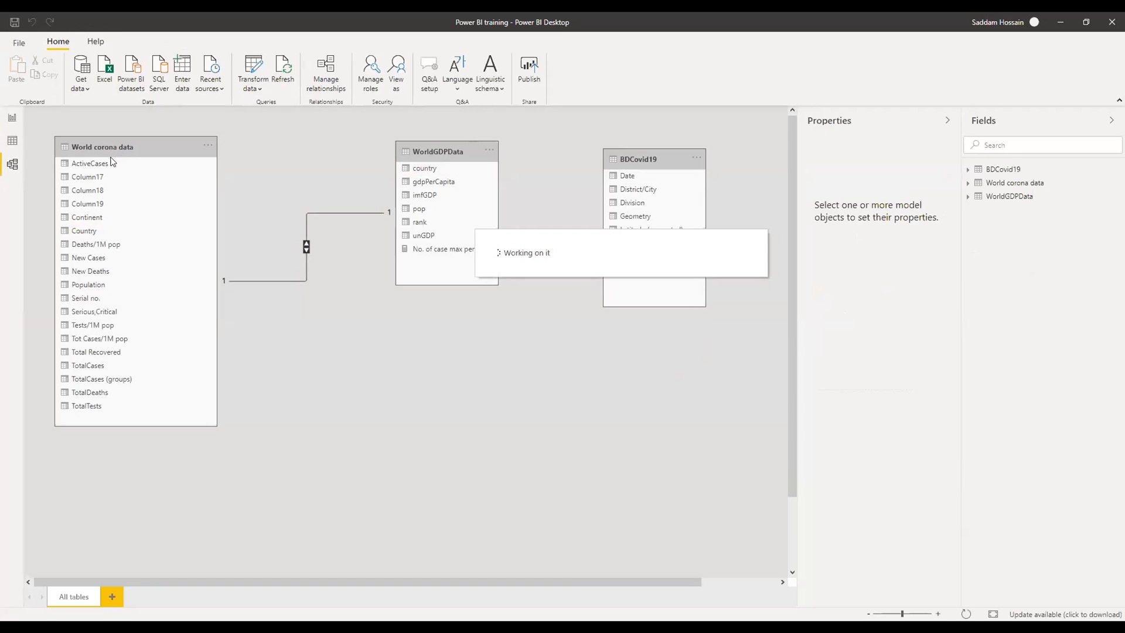
{"action": "left_click", "coordinate": [12, 119]}
{"action": "left_click", "coordinate": [13, 164]}
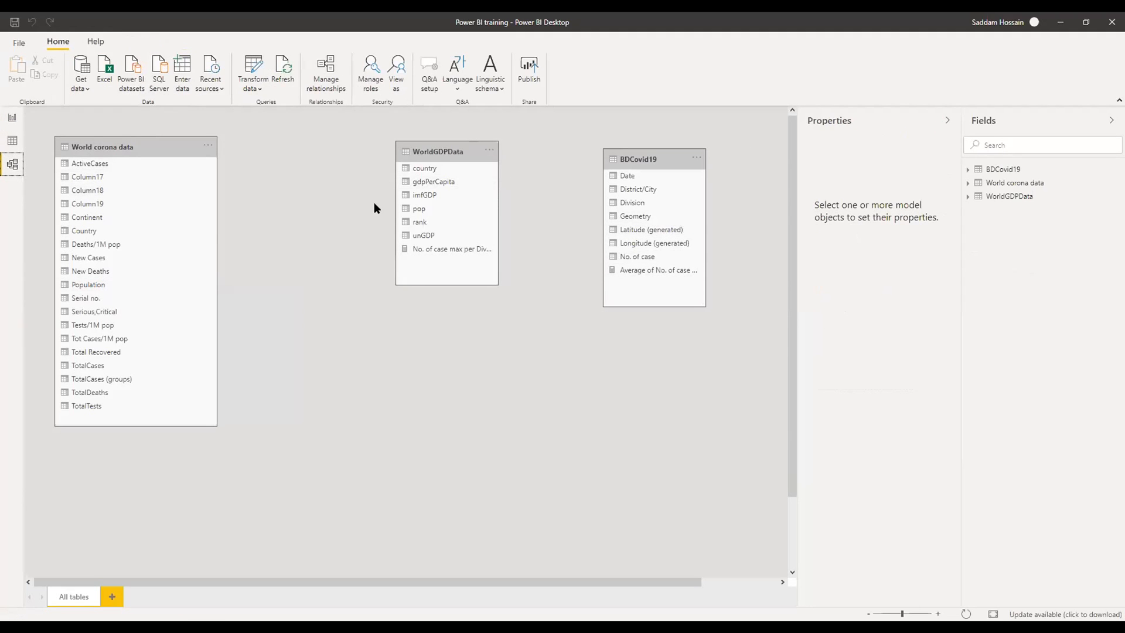
{"action": "left_click_drag", "start_coordinate": [596, 583], "coordinate": [802, 580]}
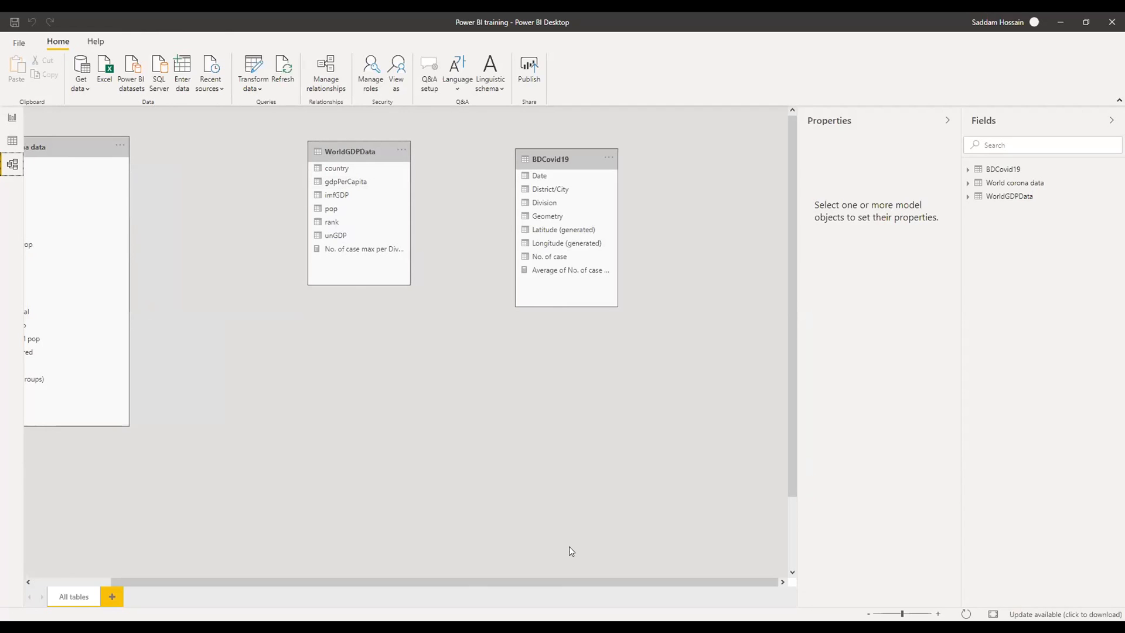
{"action": "left_click_drag", "start_coordinate": [506, 585], "coordinate": [306, 592]}
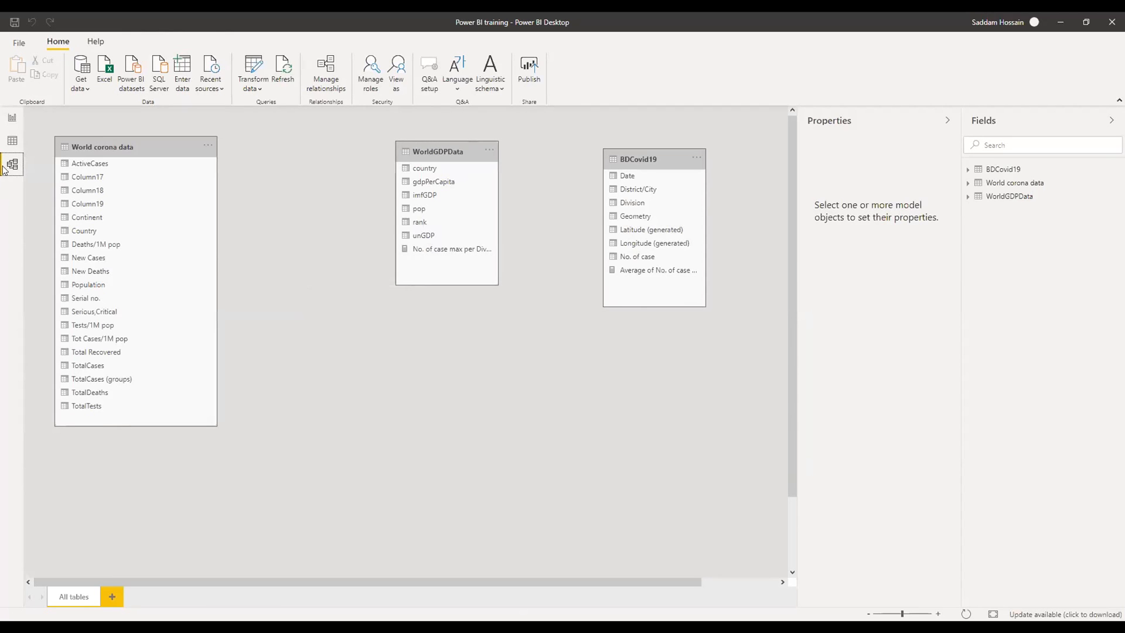
- Return to the report and start a new relationship through Manage relationships, choosing World corona data and WorldGDPData as the related tables
{"action": "left_click", "coordinate": [12, 118]}
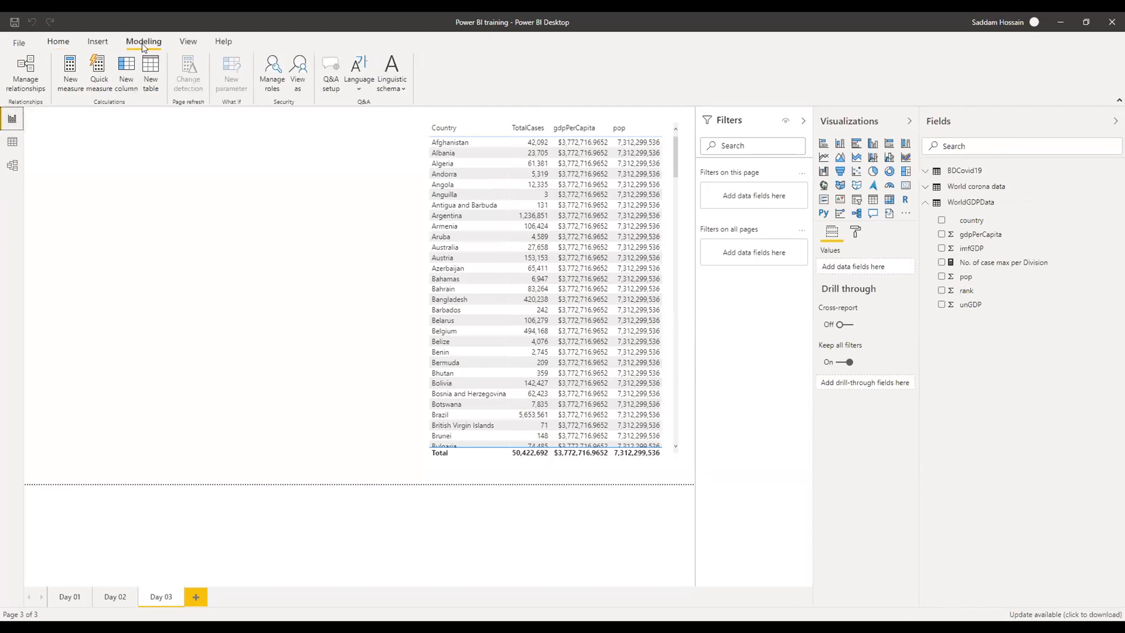
{"action": "left_click", "coordinate": [25, 75]}
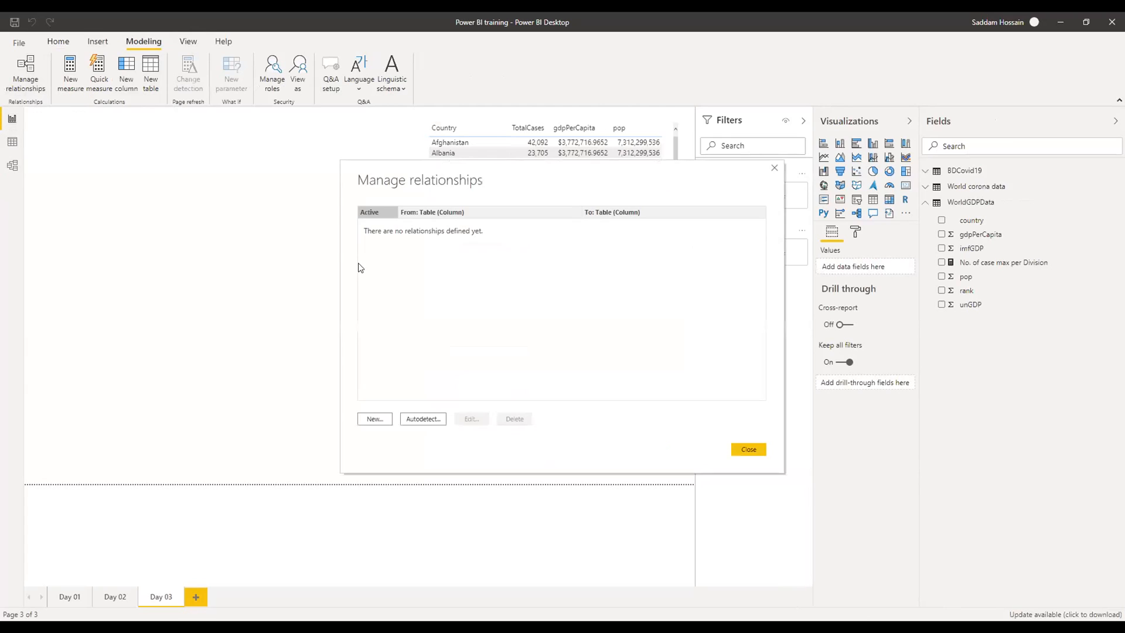
{"action": "left_click", "coordinate": [375, 419]}
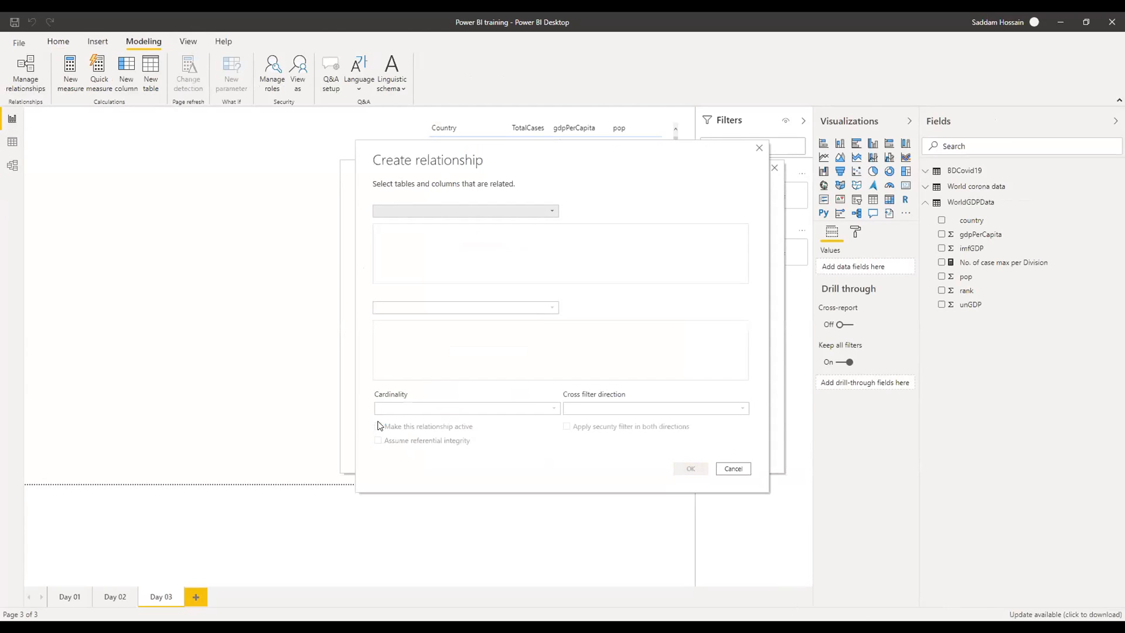
{"action": "left_click", "coordinate": [548, 214]}
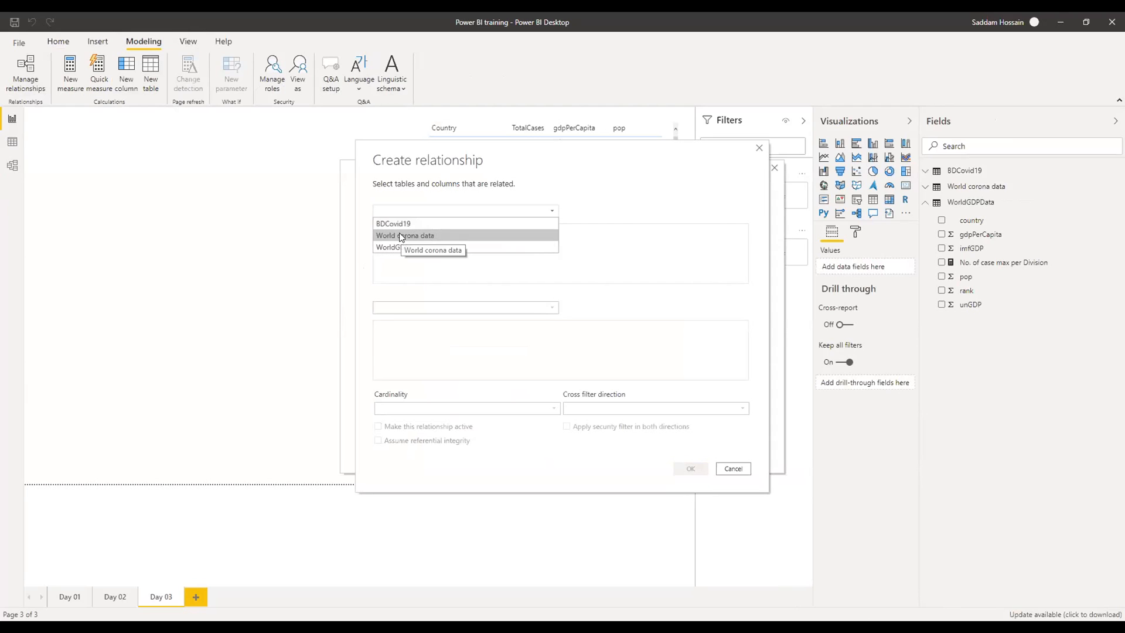
{"action": "left_click", "coordinate": [410, 235]}
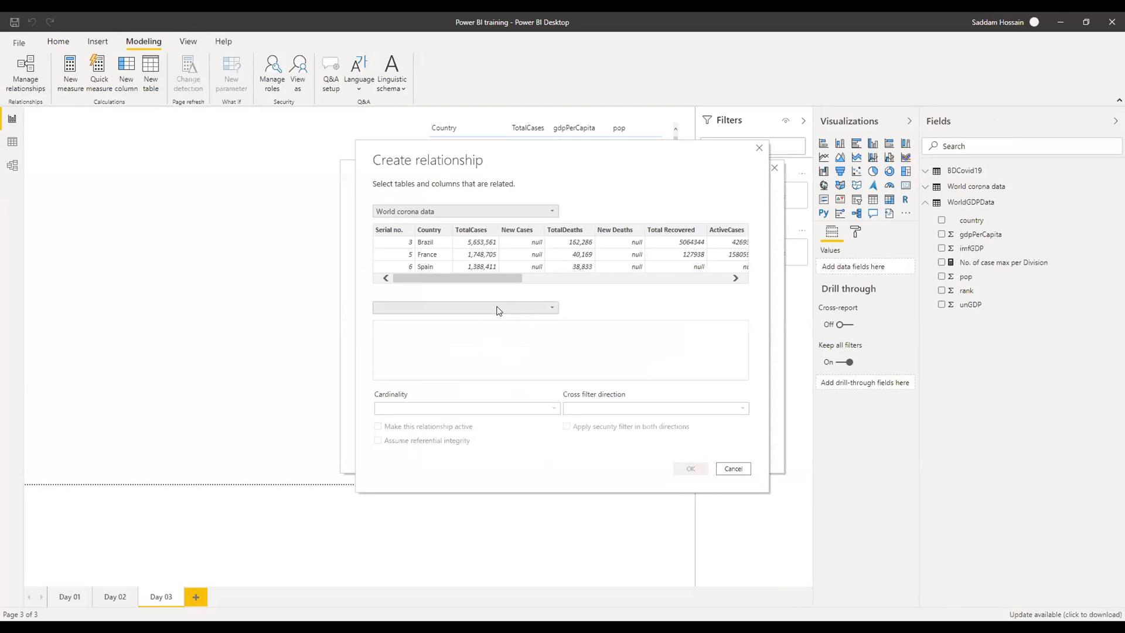
{"action": "left_click", "coordinate": [440, 309]}
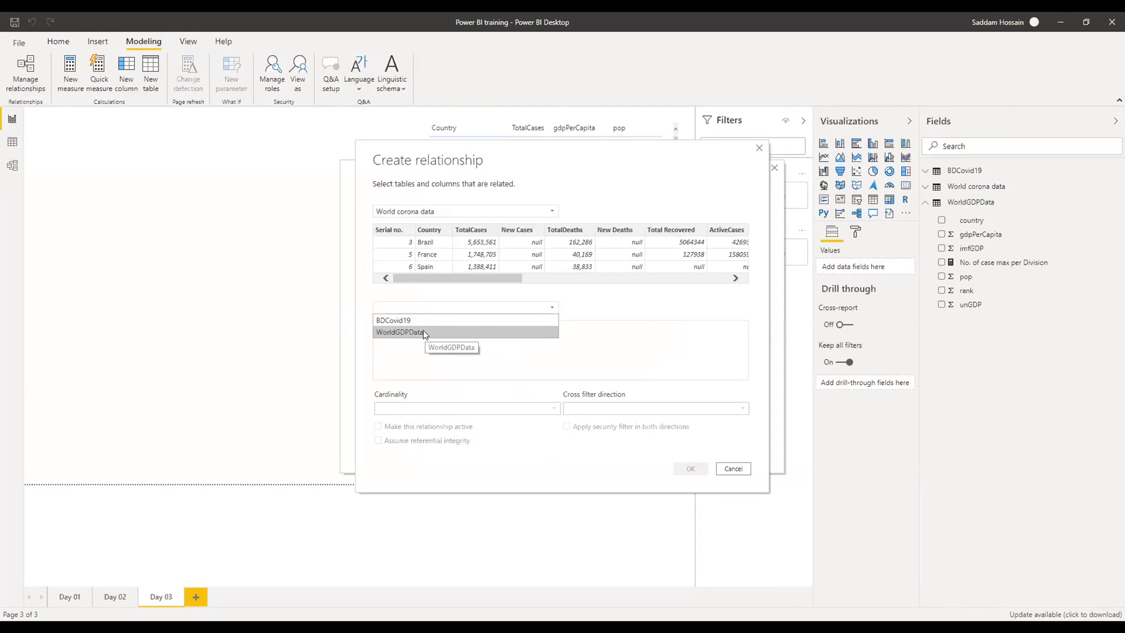
{"action": "left_click", "coordinate": [423, 331]}
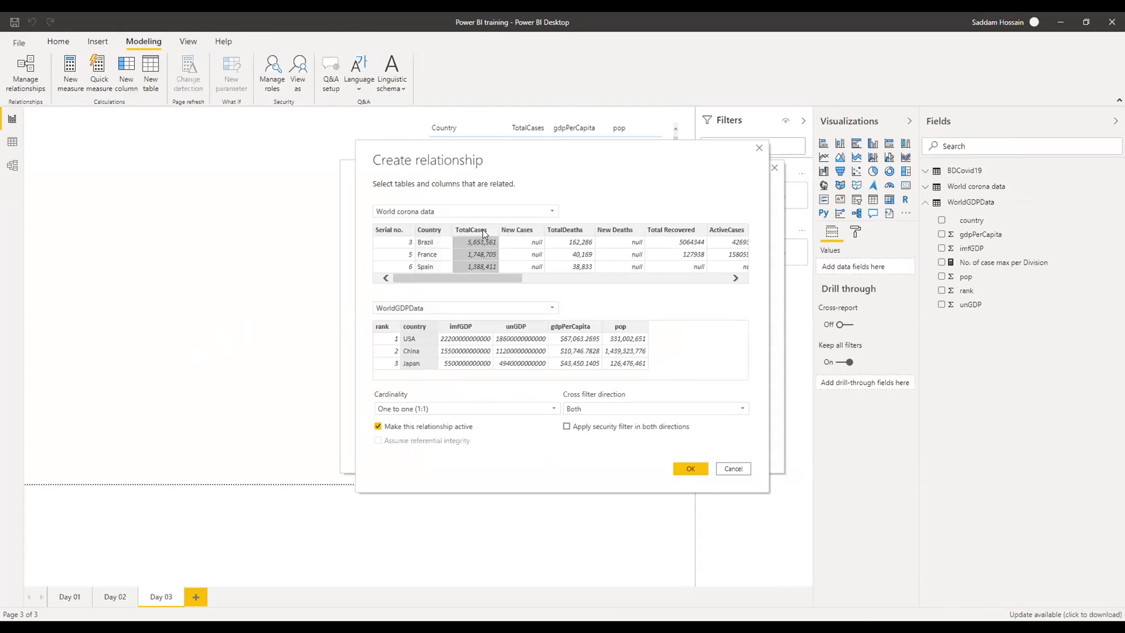
- Match World corona data's Country column with WorldGDPData's country column and create the active One to one (1:1) relationship with Both cross filter direction
{"action": "left_click", "coordinate": [517, 230]}
{"action": "left_click", "coordinate": [426, 235]}
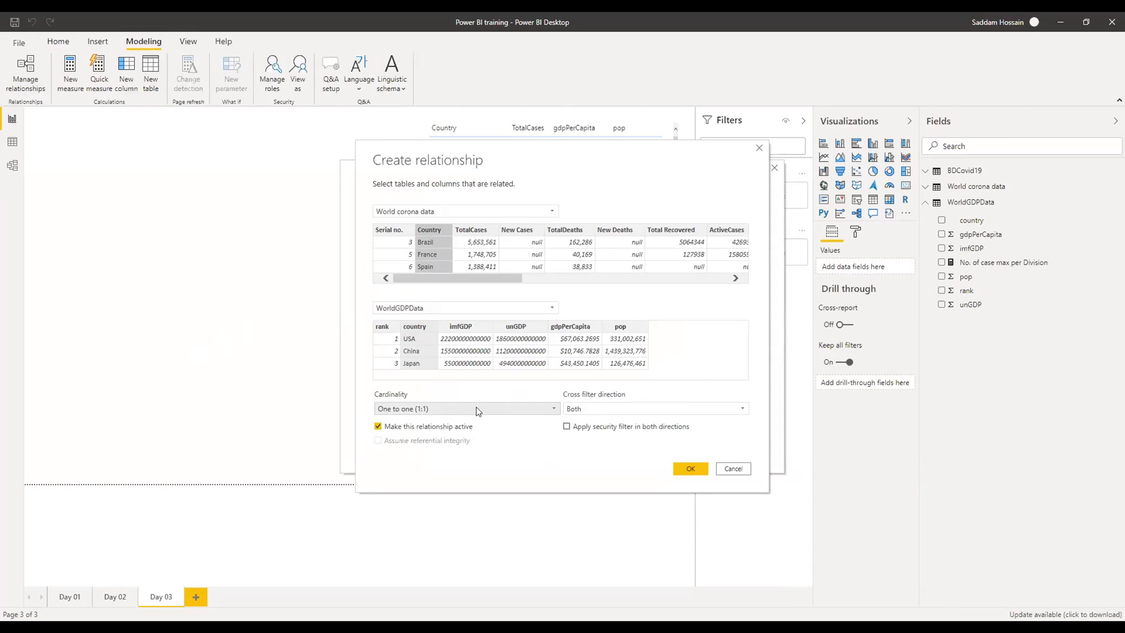
{"action": "left_click", "coordinate": [455, 410]}
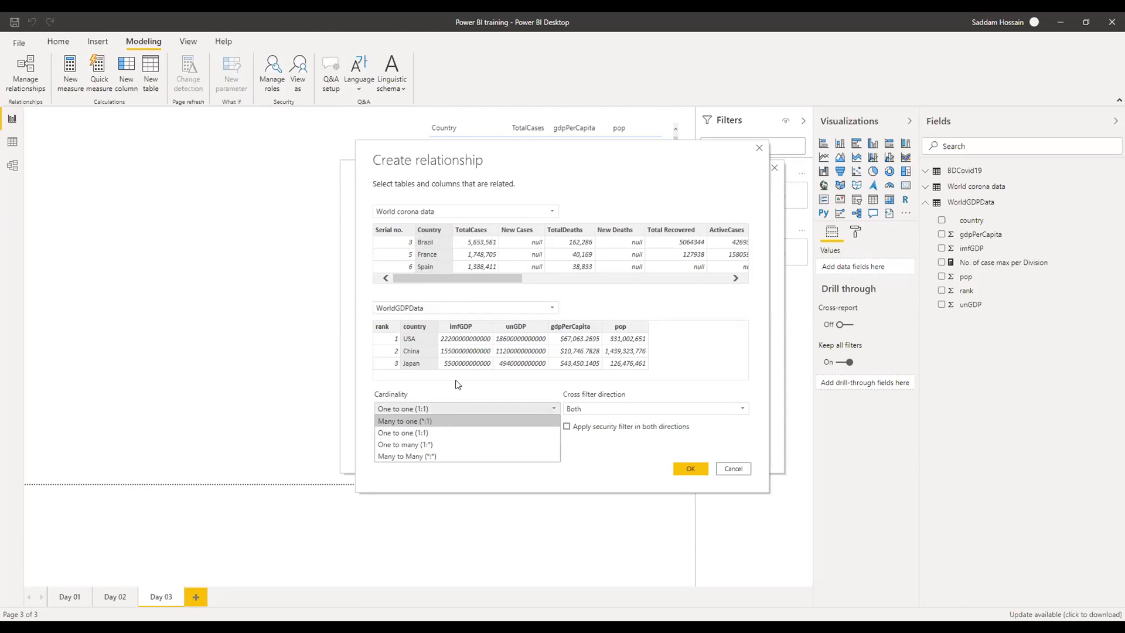
{"action": "left_click", "coordinate": [482, 210]}
{"action": "left_click", "coordinate": [481, 212]}
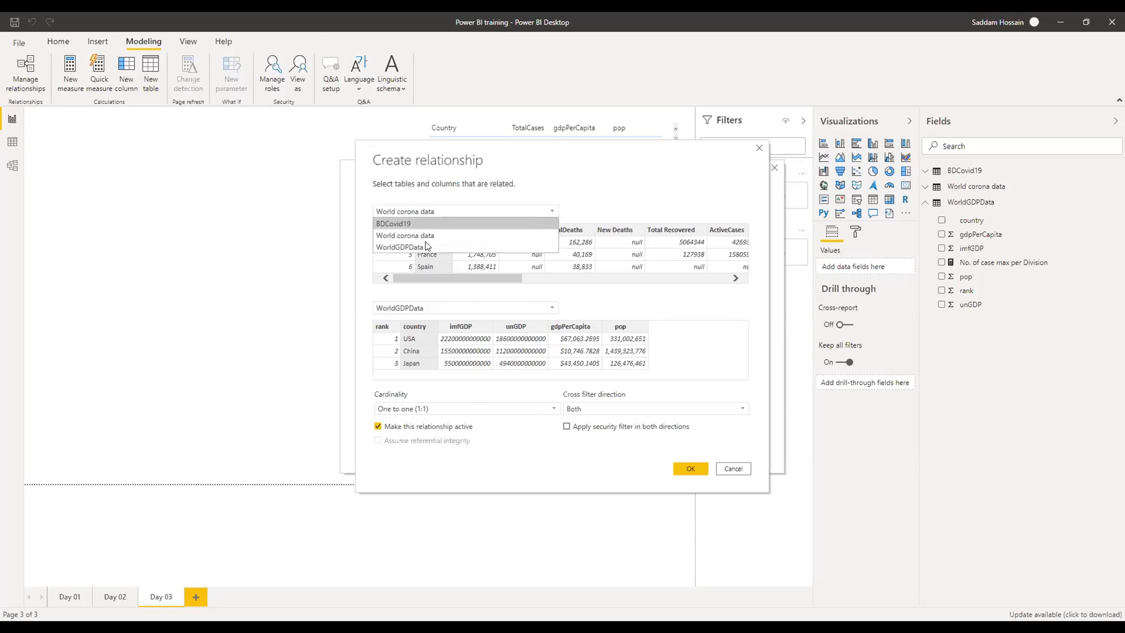
{"action": "left_click", "coordinate": [475, 308]}
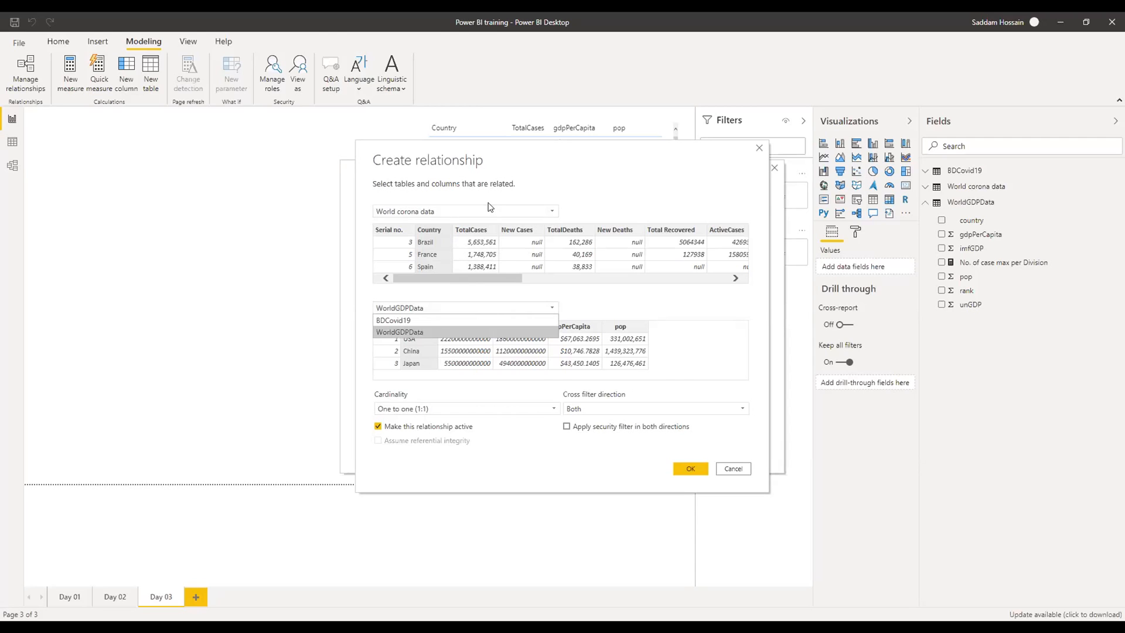
{"action": "left_click", "coordinate": [439, 212]}
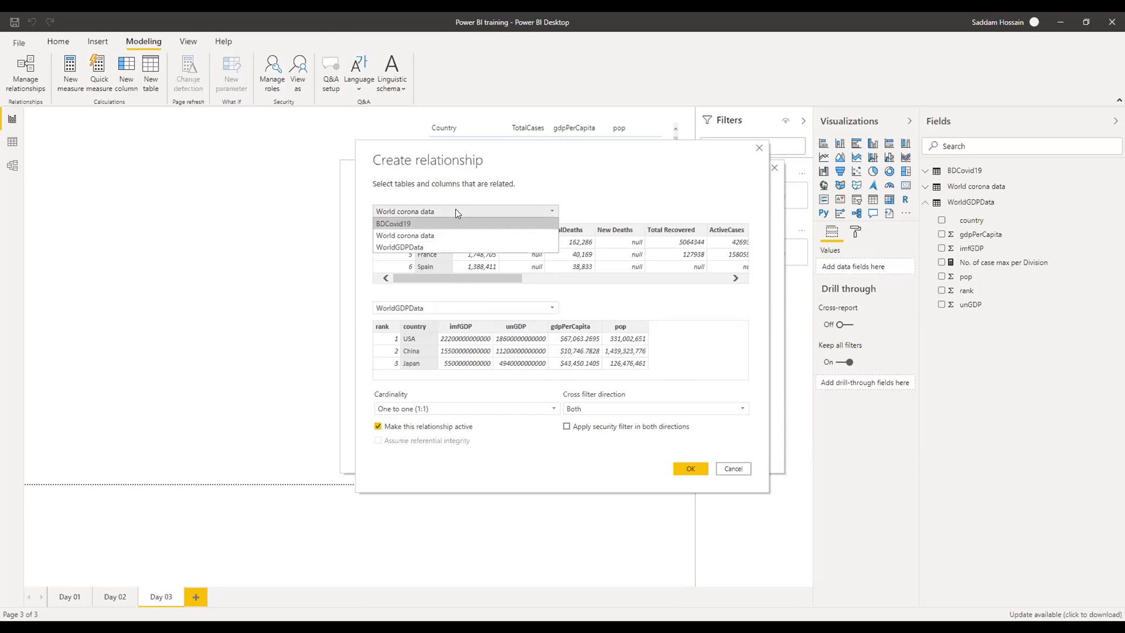
{"action": "left_click", "coordinate": [443, 309]}
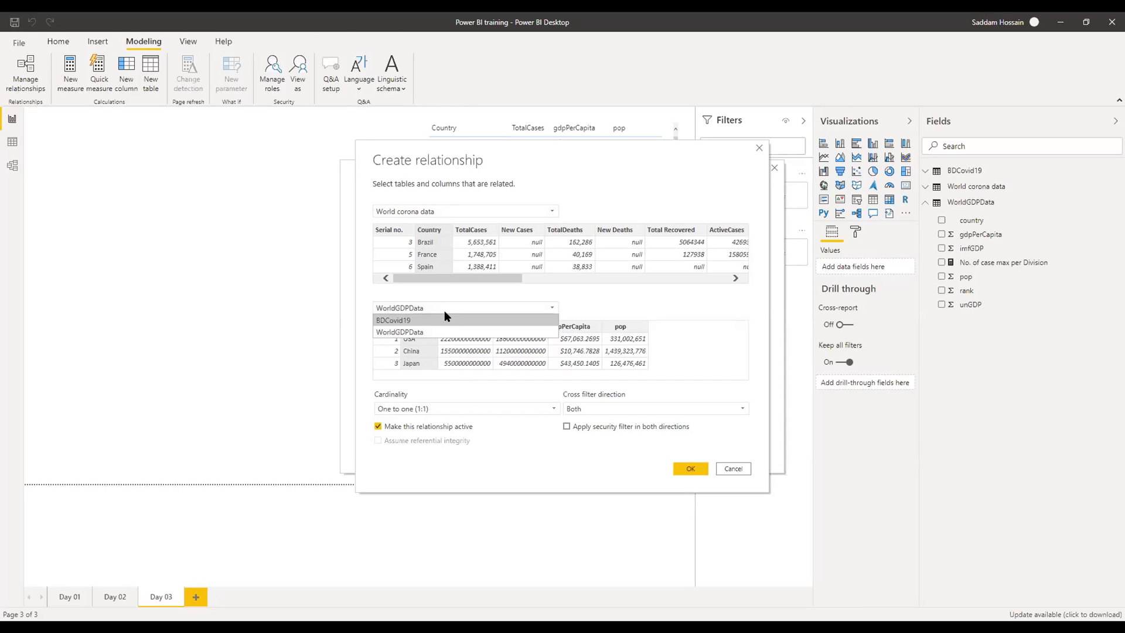
{"action": "left_click", "coordinate": [467, 211]}
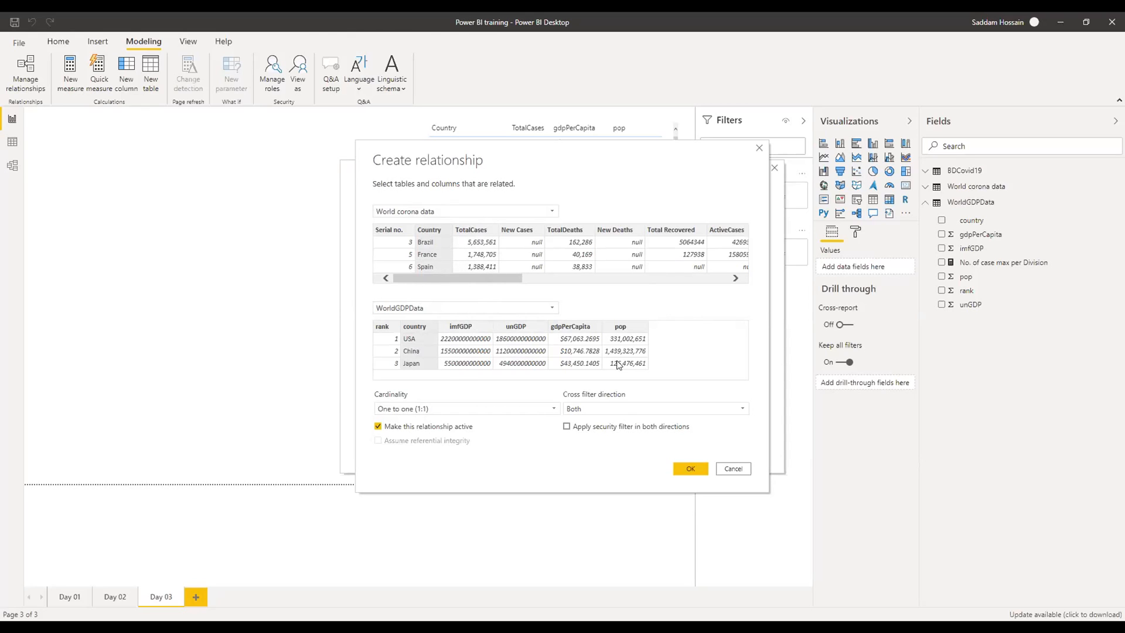
{"action": "left_click", "coordinate": [691, 469]}
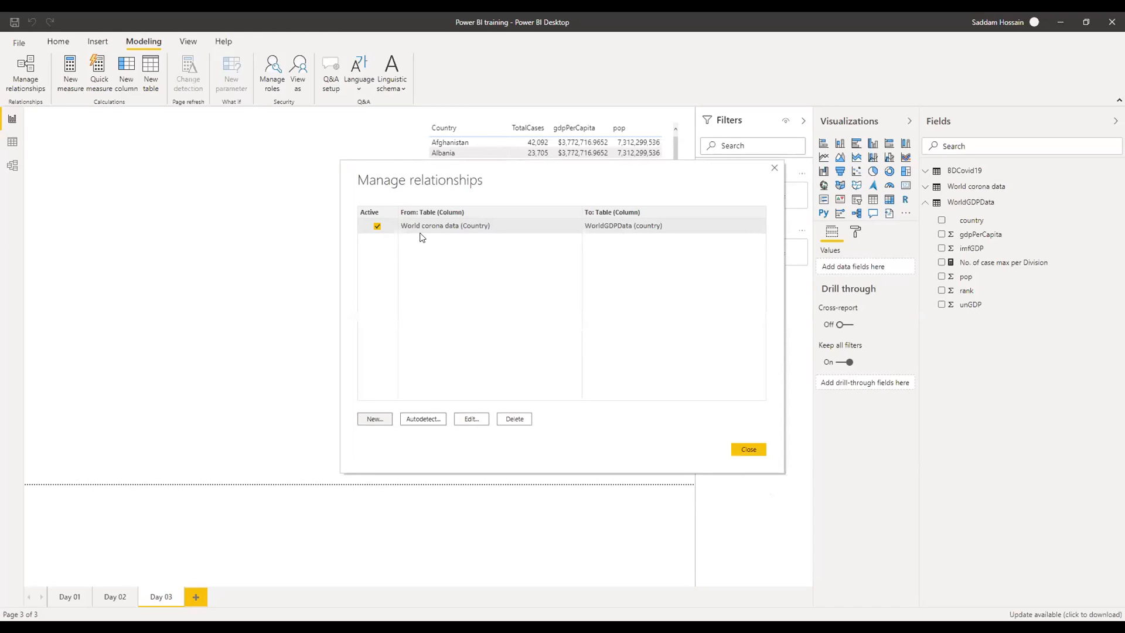
{"action": "left_click", "coordinate": [747, 449]}
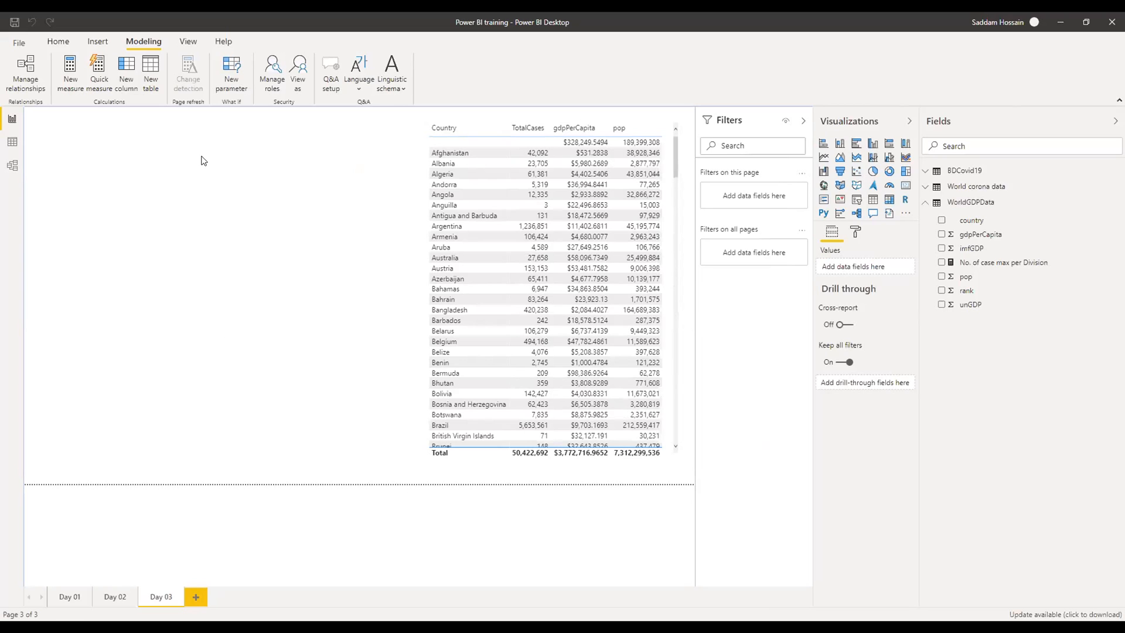
- Look at the Quick measures dialog without creating a measure, and at the commands available for the WorldGDPData table
{"action": "left_click", "coordinate": [102, 67]}
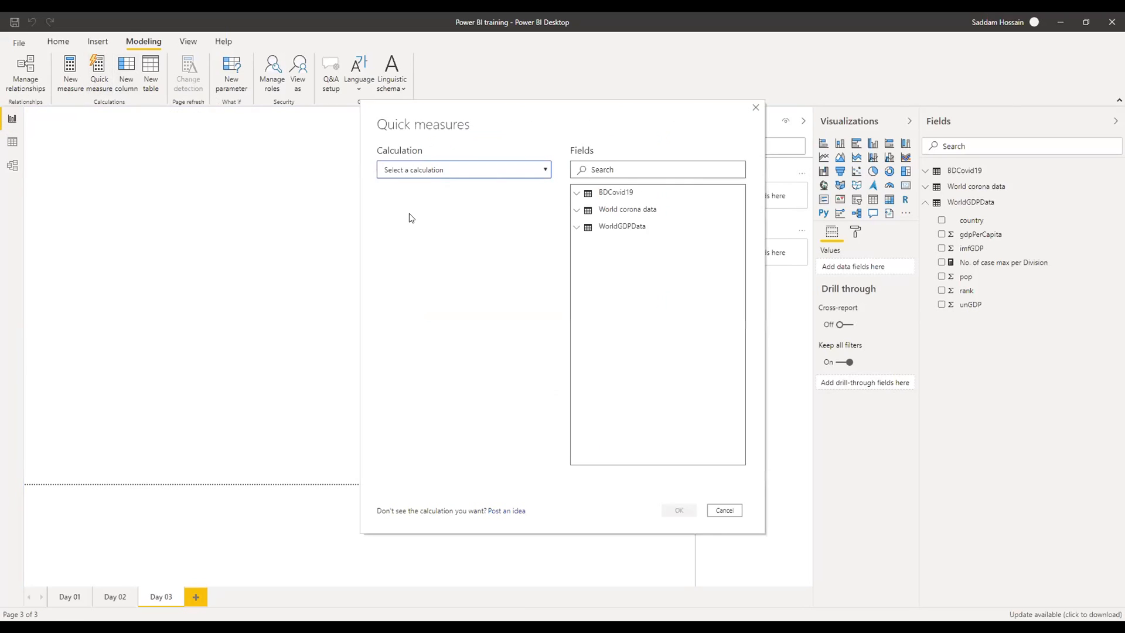
{"action": "left_click", "coordinate": [727, 511]}
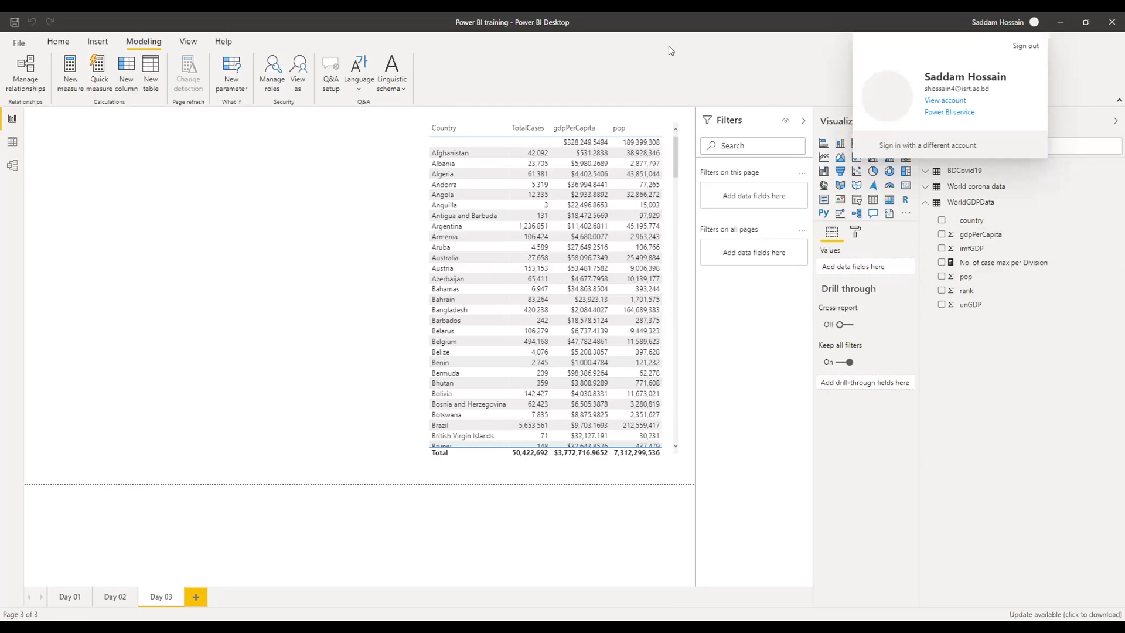
{"action": "left_click", "coordinate": [988, 207]}
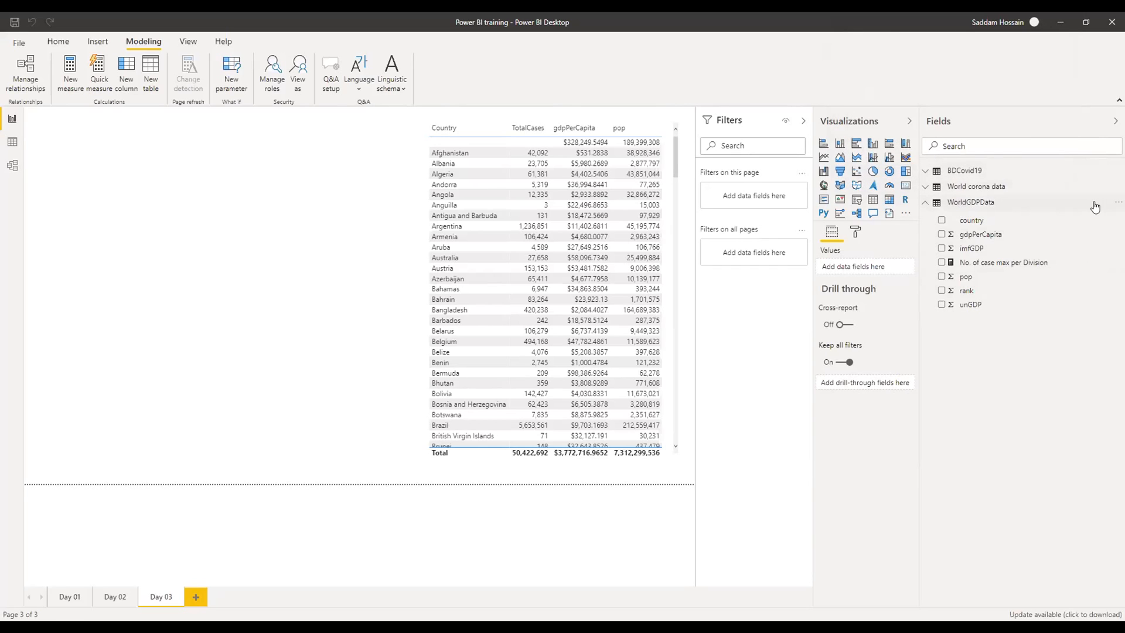
{"action": "left_click", "coordinate": [1118, 202]}
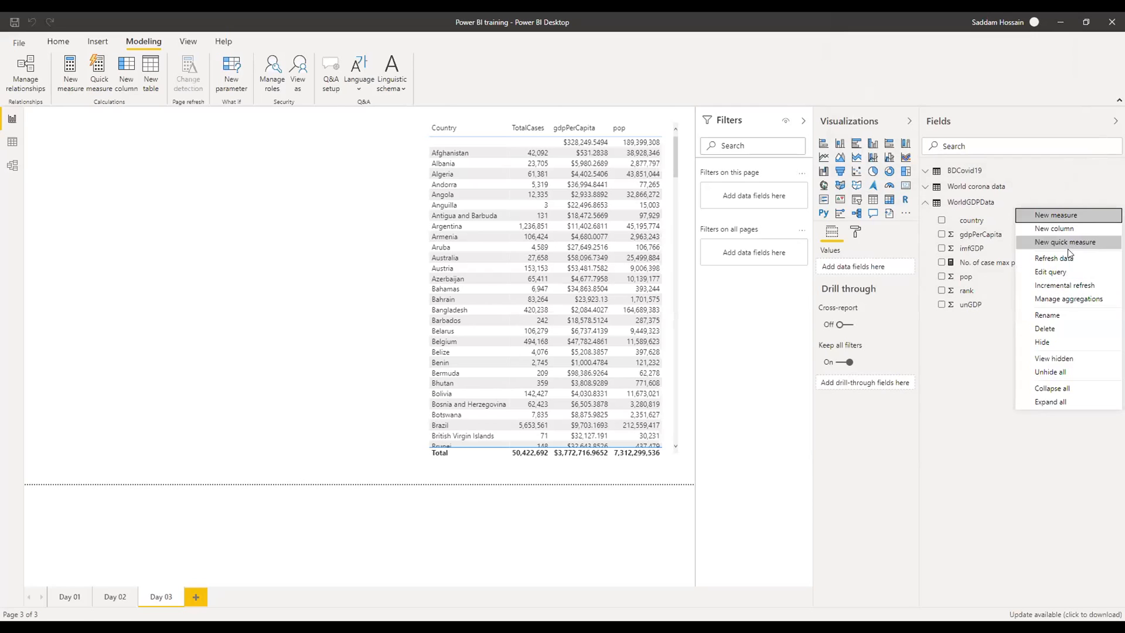
- Show the World corona data table's rows in the data view and open the list of commands available for that table
{"action": "left_click", "coordinate": [12, 145]}
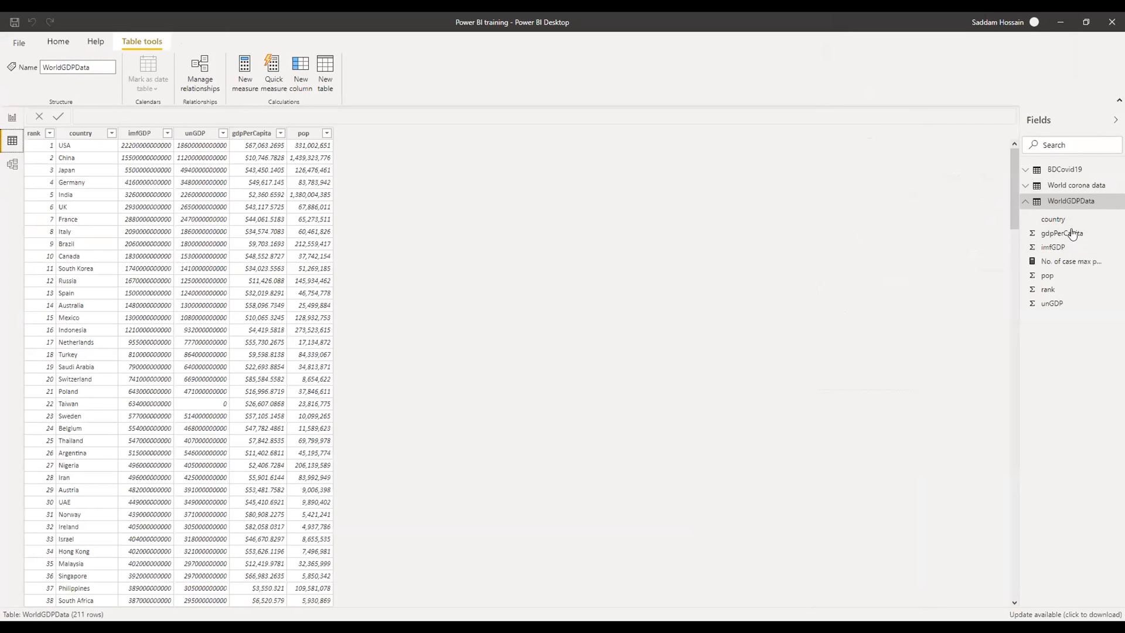
{"action": "left_click", "coordinate": [1030, 202]}
{"action": "left_click", "coordinate": [1091, 185]}
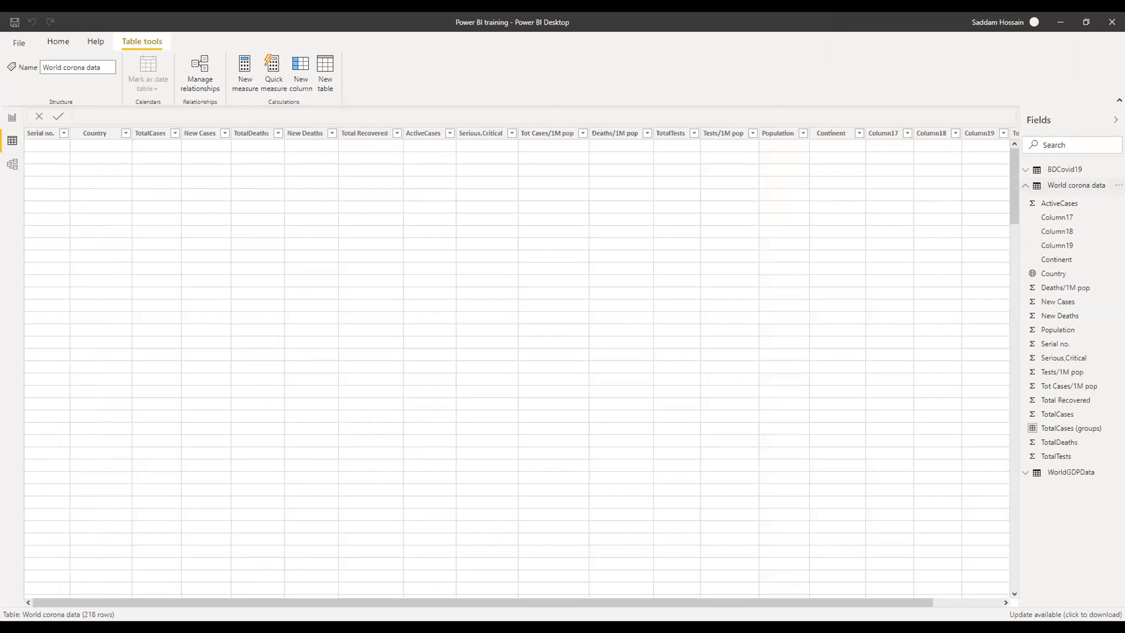
{"action": "left_click", "coordinate": [1118, 186]}
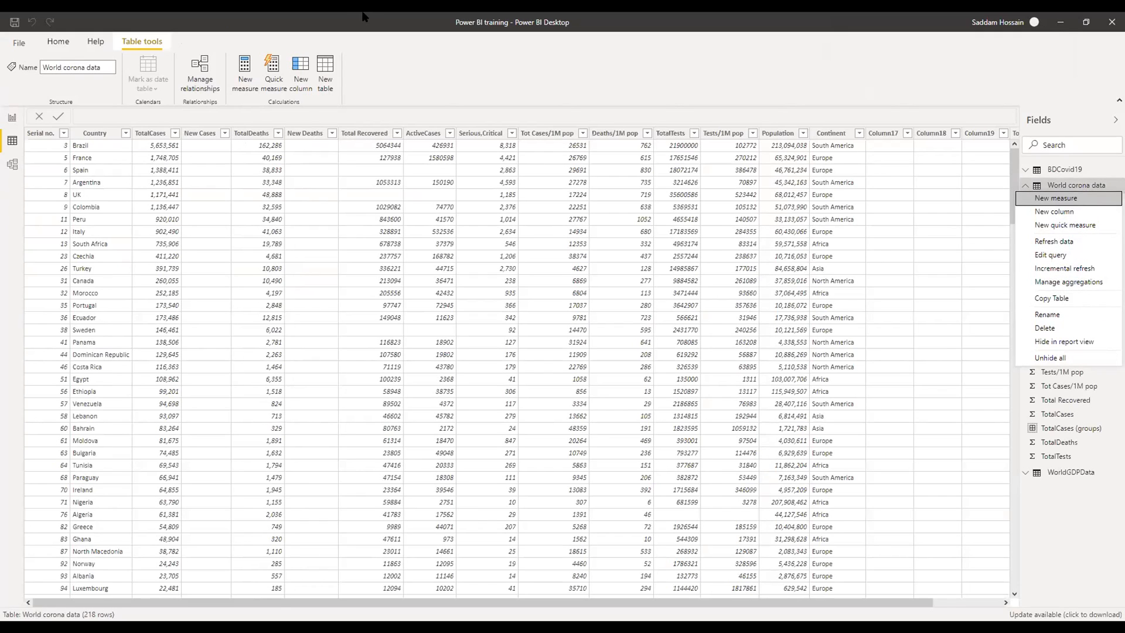
{"action": "left_click", "coordinate": [781, 78]}
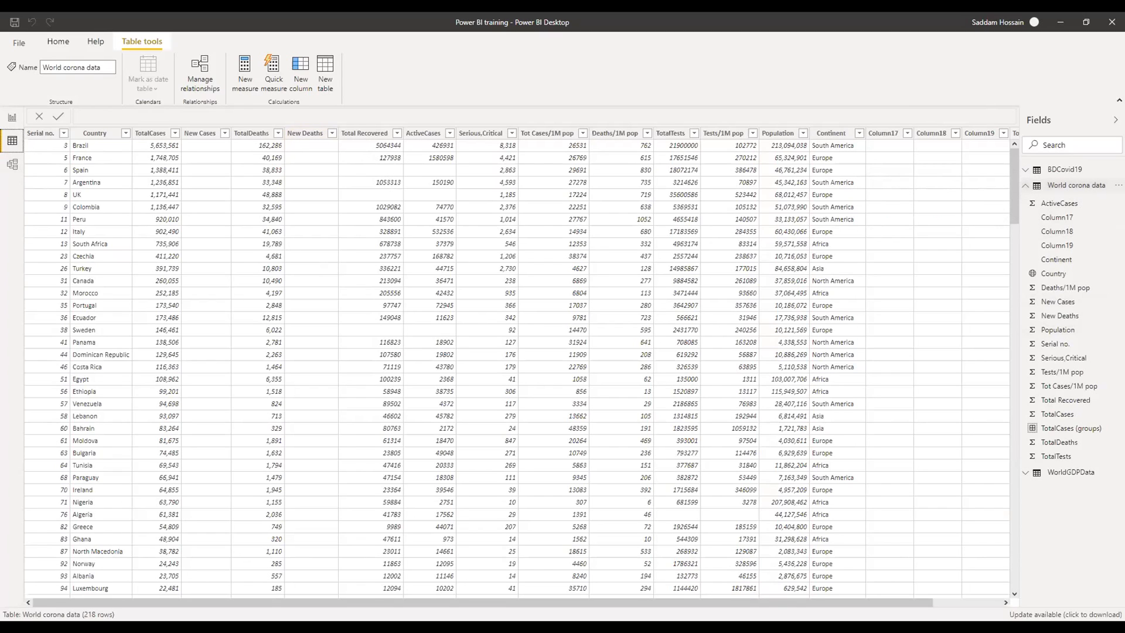
{"action": "left_click", "coordinate": [1119, 185]}
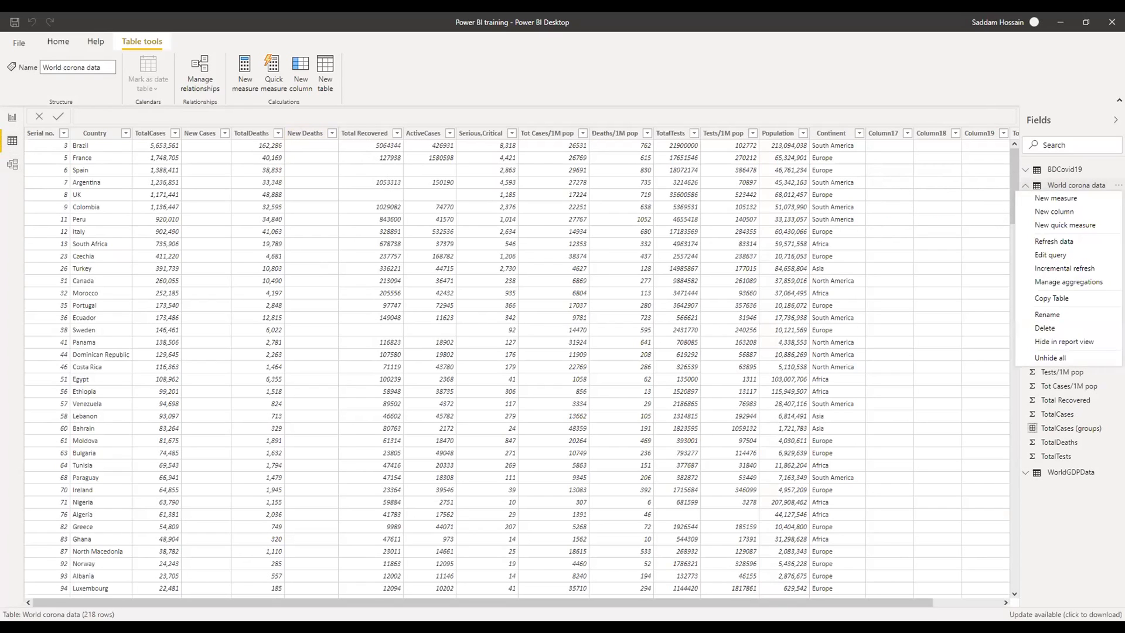
- Copy the World corona data table, collapse its field list and select its Serial no. column
{"action": "left_click", "coordinate": [1054, 300]}
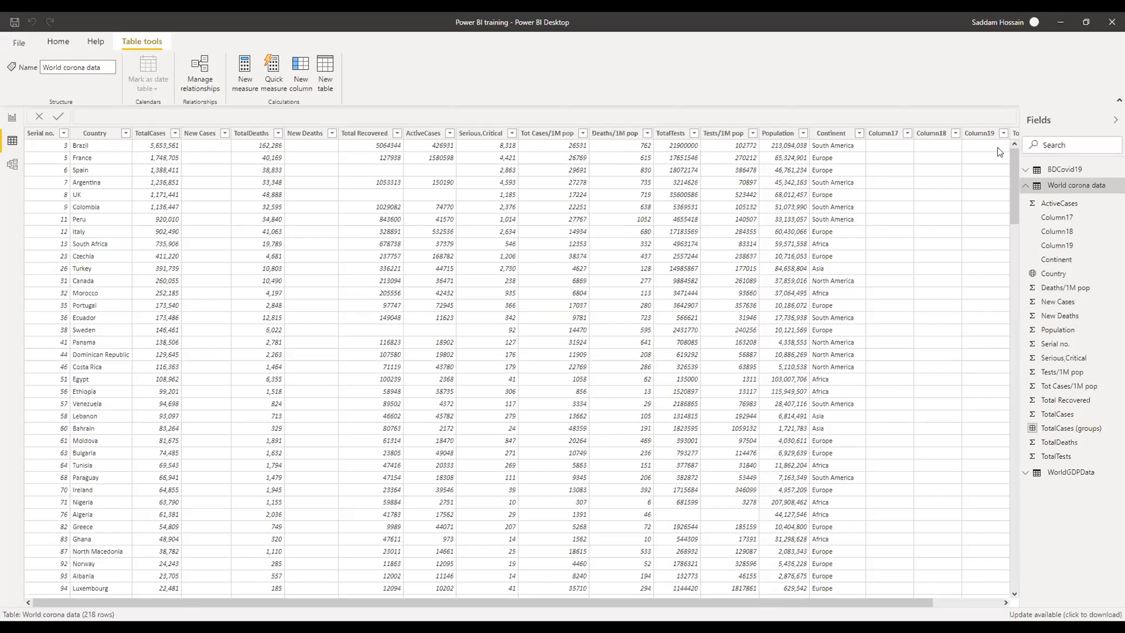
{"action": "left_click", "coordinate": [1026, 185]}
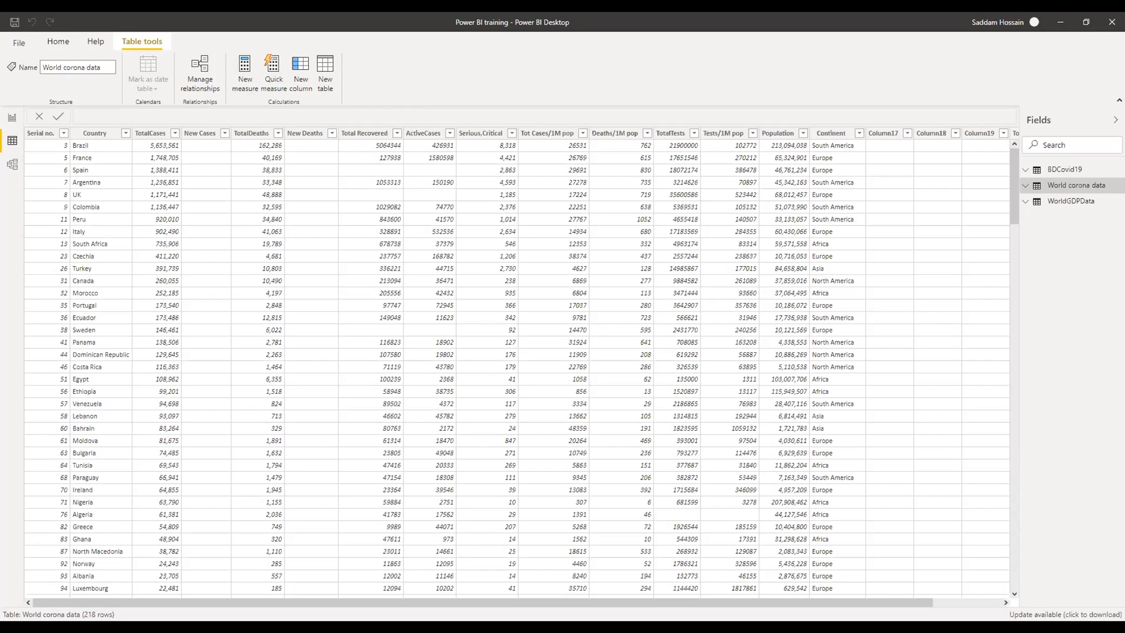
{"action": "left_click", "coordinate": [41, 133]}
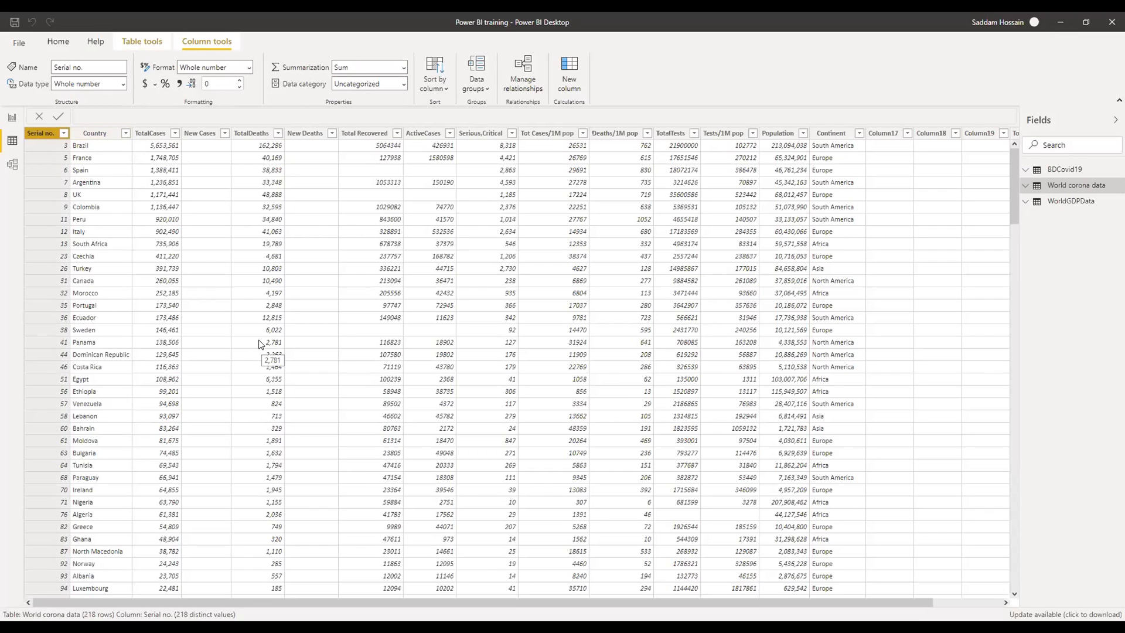
- Return to the Day 03 report page and look at the column settings of WorldGDPData's gdpPerCapita field
{"action": "left_click", "coordinate": [10, 120]}
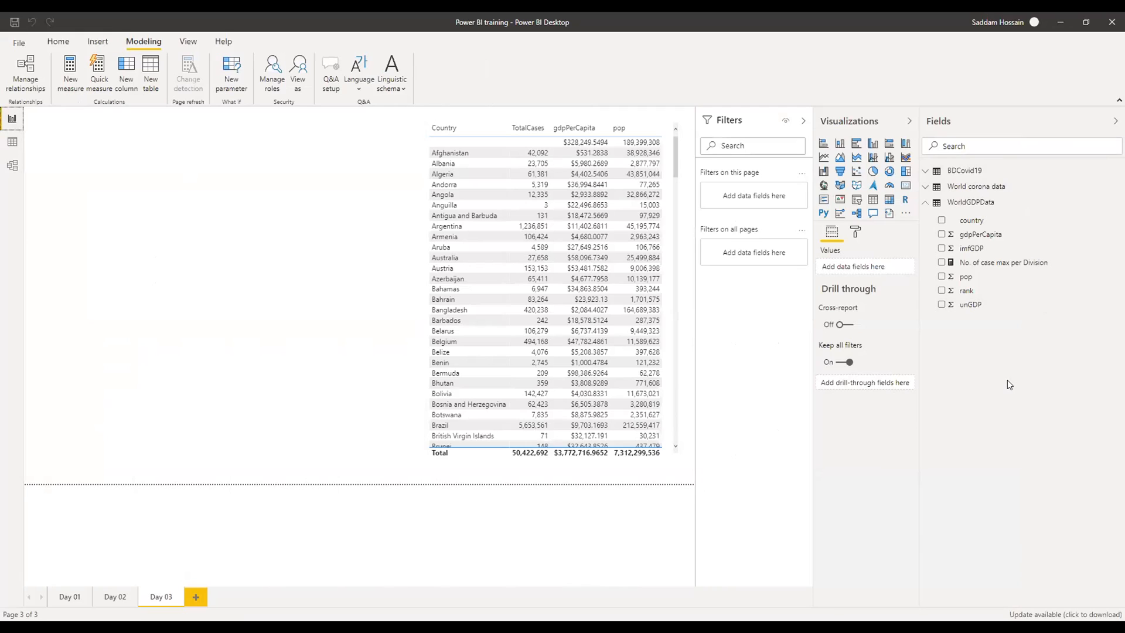
{"action": "left_click", "coordinate": [974, 237]}
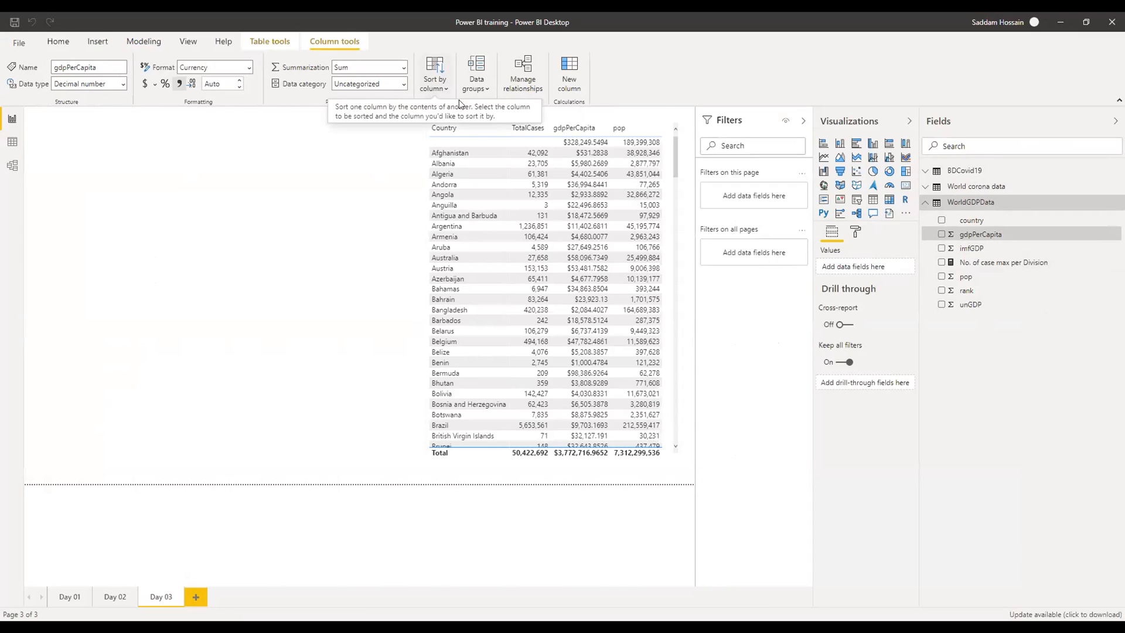
{"action": "left_click", "coordinate": [596, 153]}
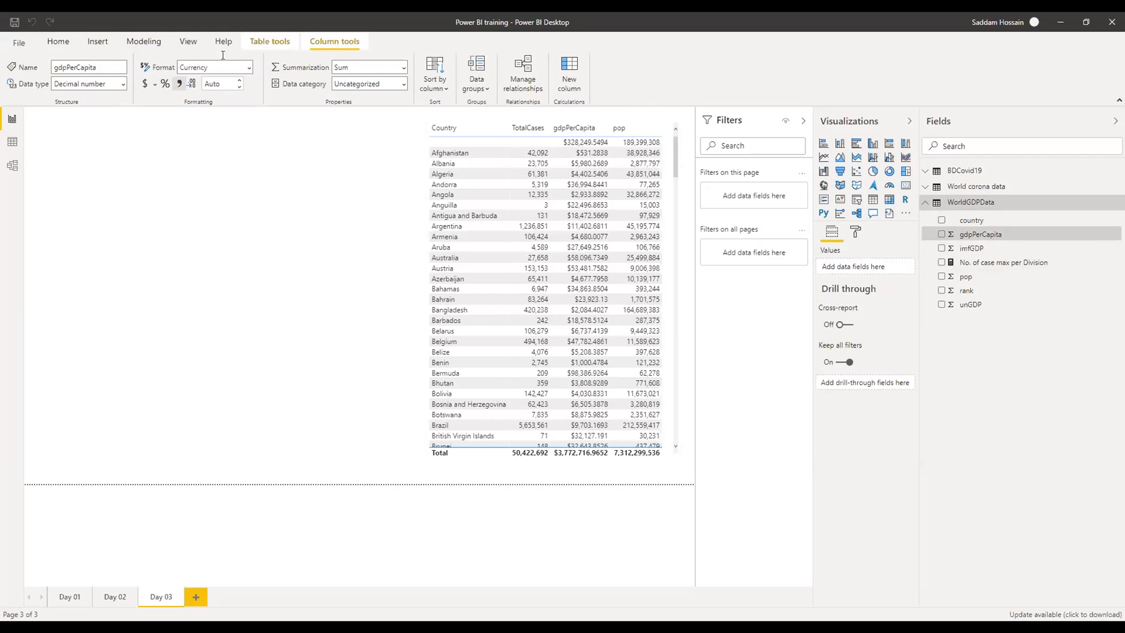
{"action": "left_click", "coordinate": [271, 250]}
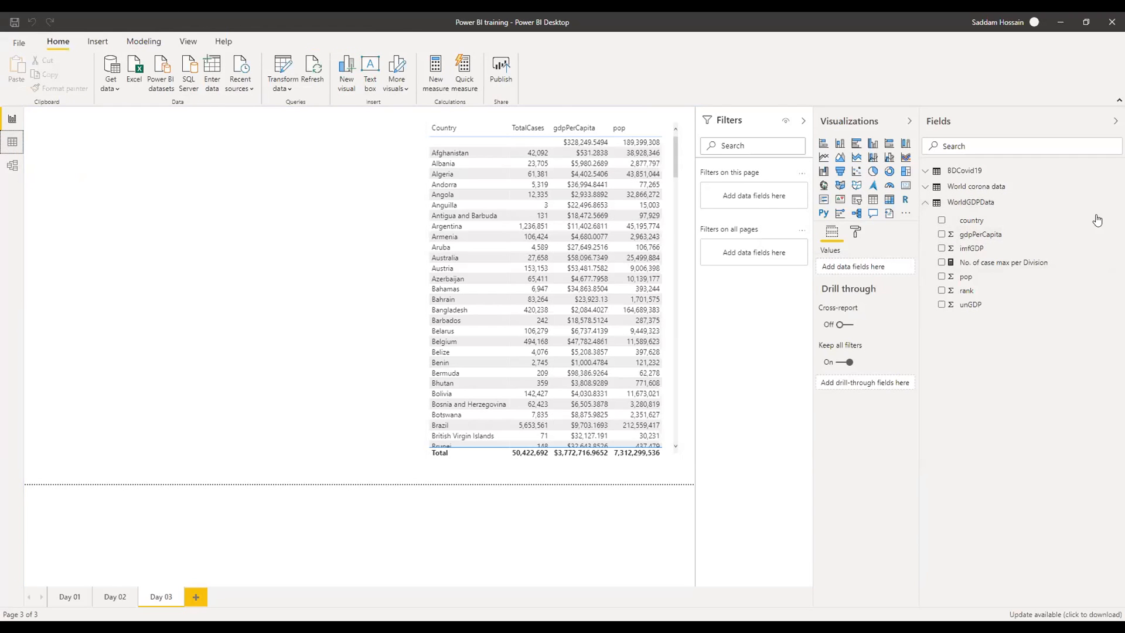
- Go through World corona data's Country, TotalCases, New Cases, TotalDeaths and Serial no. columns in the data view
{"action": "left_click", "coordinate": [12, 141]}
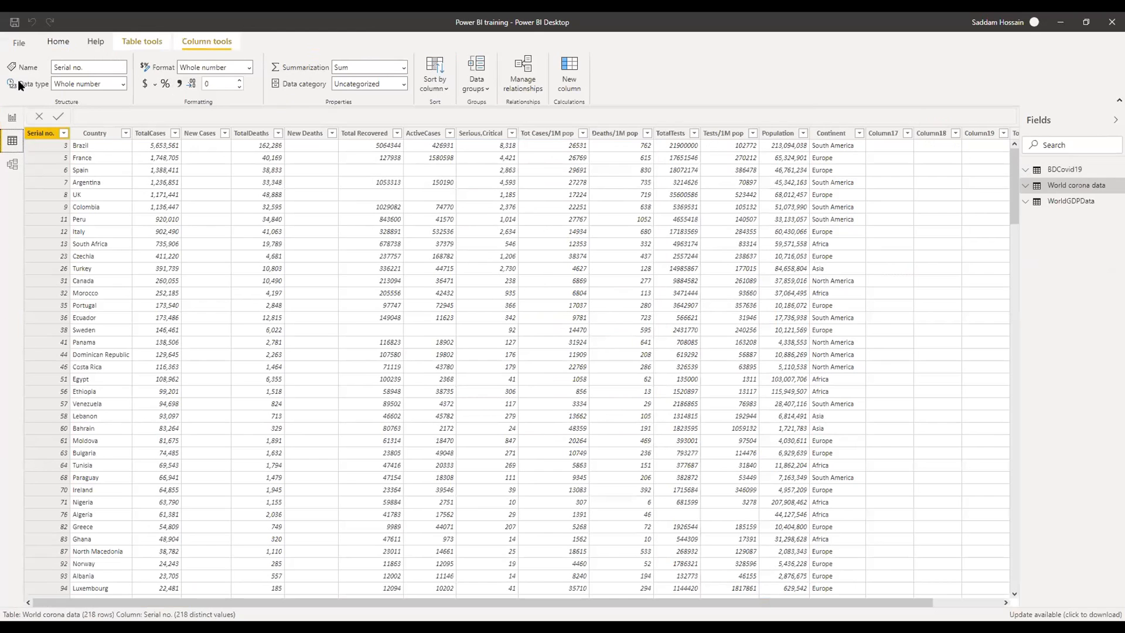
{"action": "left_click", "coordinate": [97, 133]}
{"action": "left_click", "coordinate": [148, 133]}
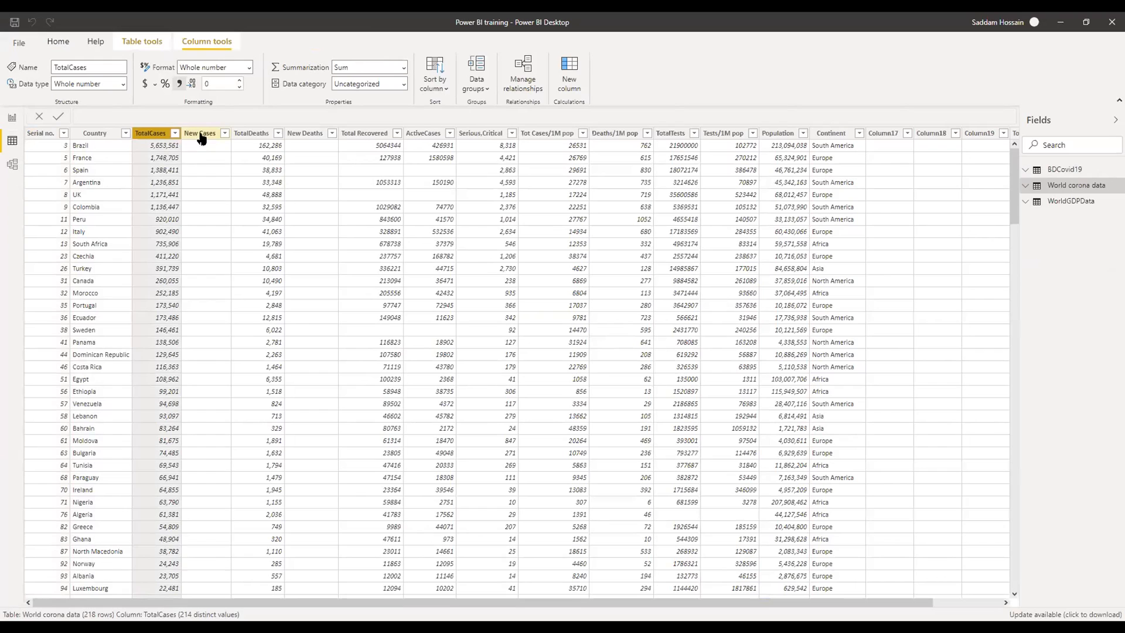
{"action": "left_click", "coordinate": [201, 134]}
{"action": "left_click", "coordinate": [264, 135]}
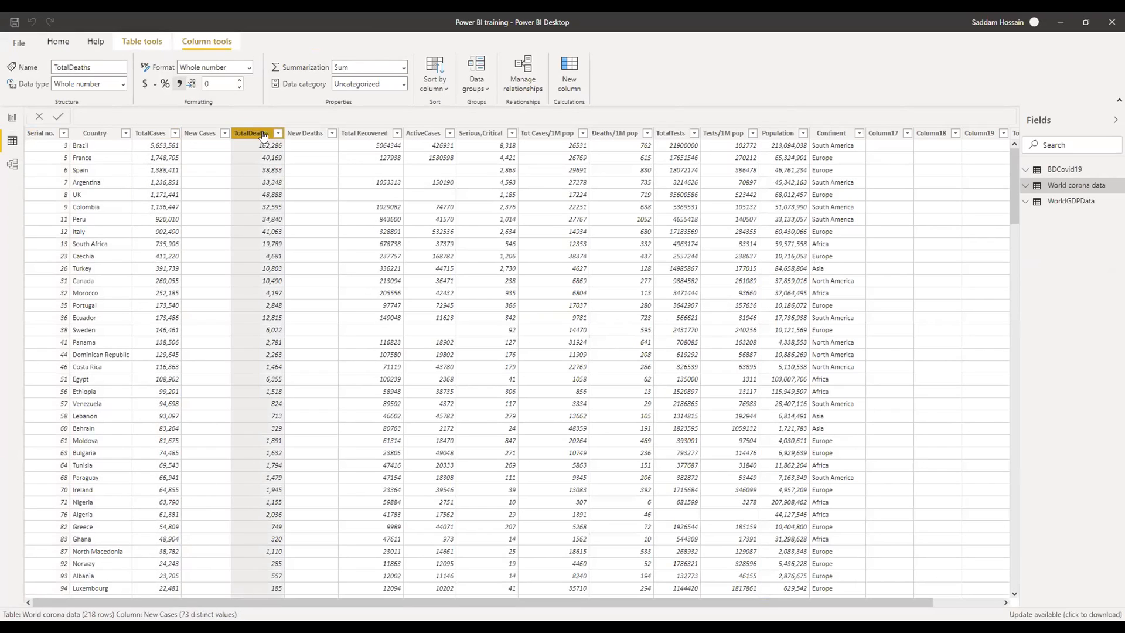
{"action": "left_click", "coordinate": [40, 135]}
{"action": "left_click", "coordinate": [141, 135]}
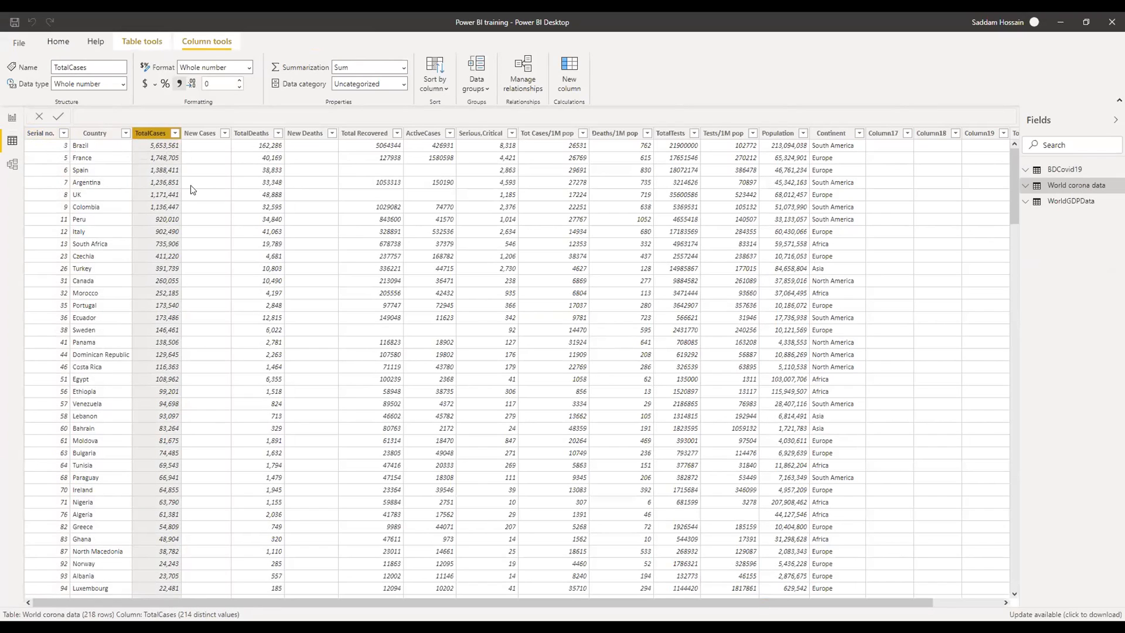
- Return to the report and move the table visual to the left side of the Day 03 page
{"action": "left_click", "coordinate": [12, 118]}
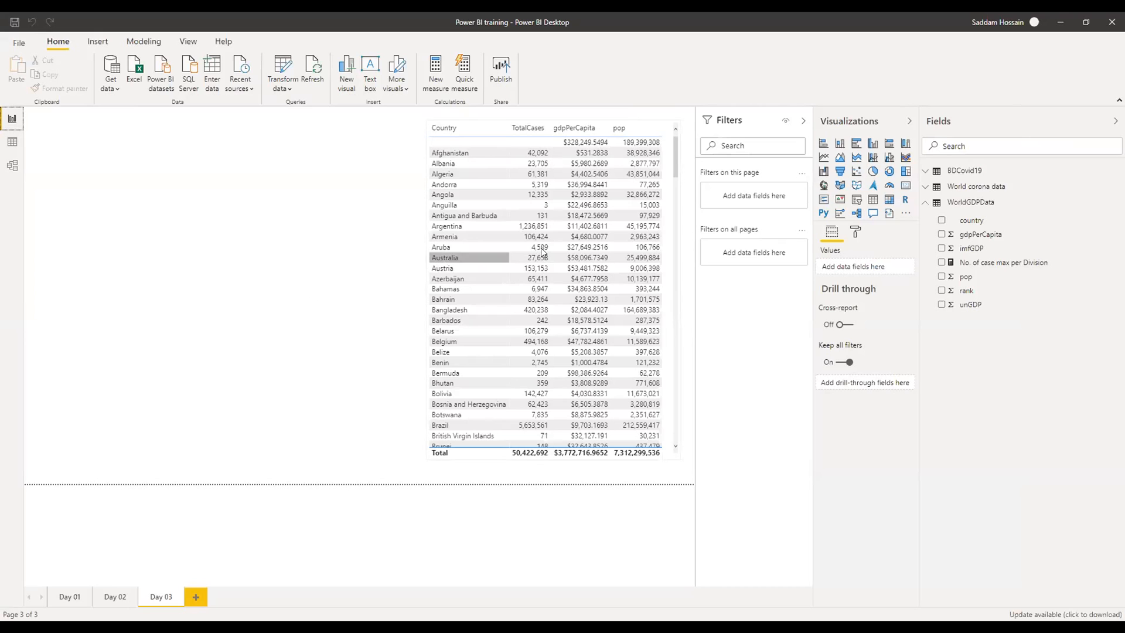
{"action": "scroll", "coordinate": [548, 275], "scroll_direction": "down", "scroll_amount": 20}
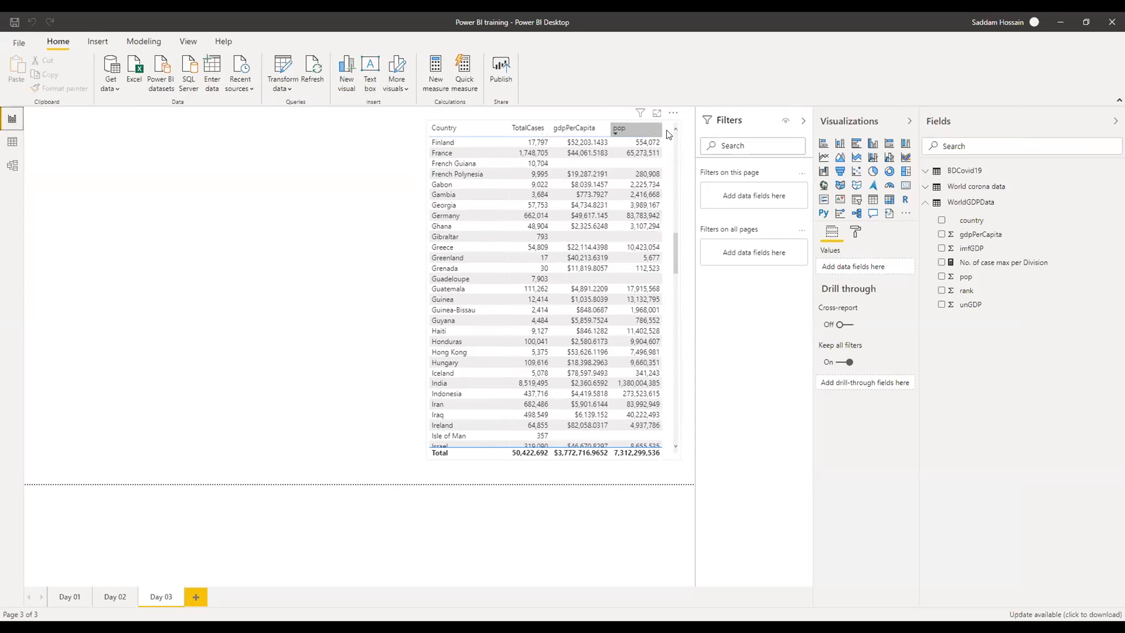
{"action": "left_click_drag", "start_coordinate": [546, 150], "coordinate": [188, 159]}
{"action": "left_click", "coordinate": [494, 168]}
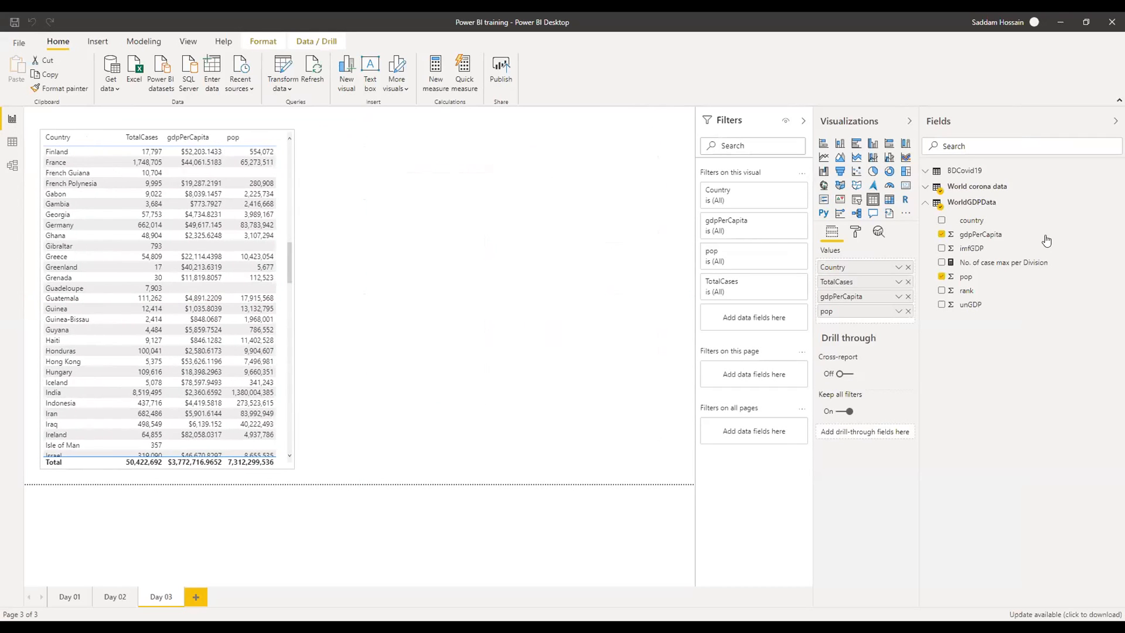
- Add World corona data's Country field to the page's empty area as a new visual and make it a table
{"action": "left_click", "coordinate": [926, 186]}
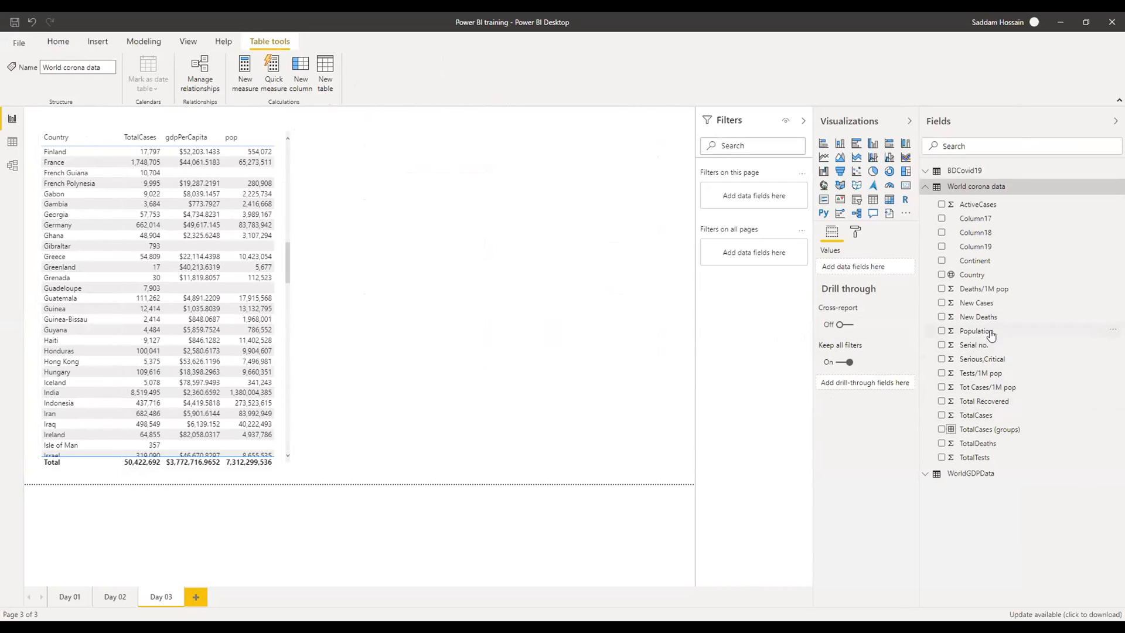
{"action": "left_click_drag", "start_coordinate": [971, 275], "coordinate": [542, 223]}
{"action": "left_click", "coordinate": [942, 275]}
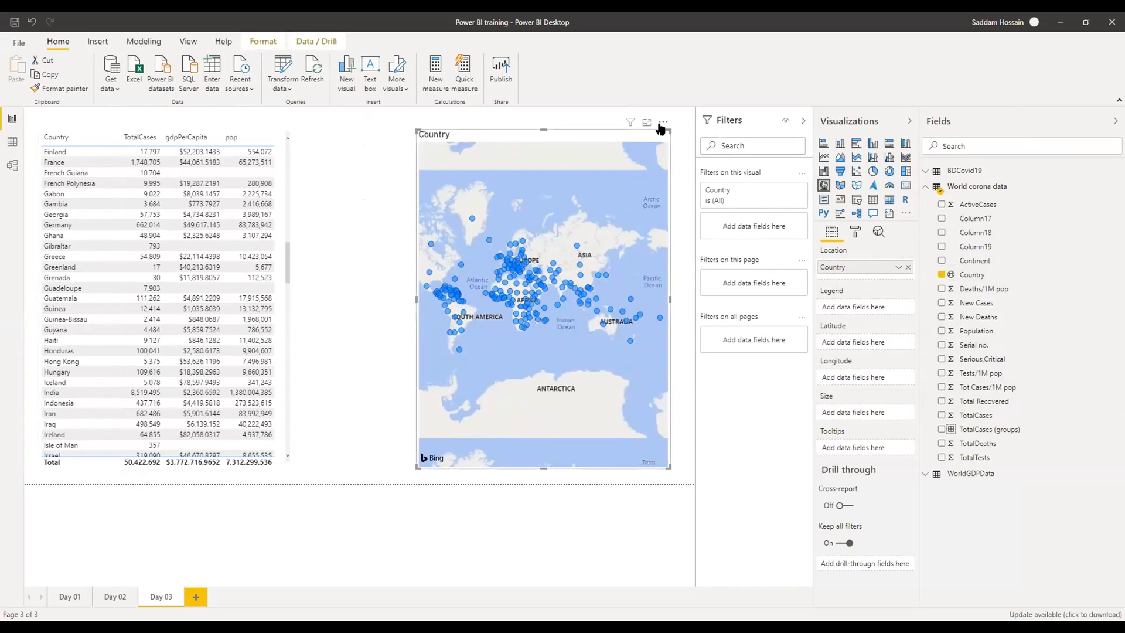
{"action": "left_click", "coordinate": [873, 200]}
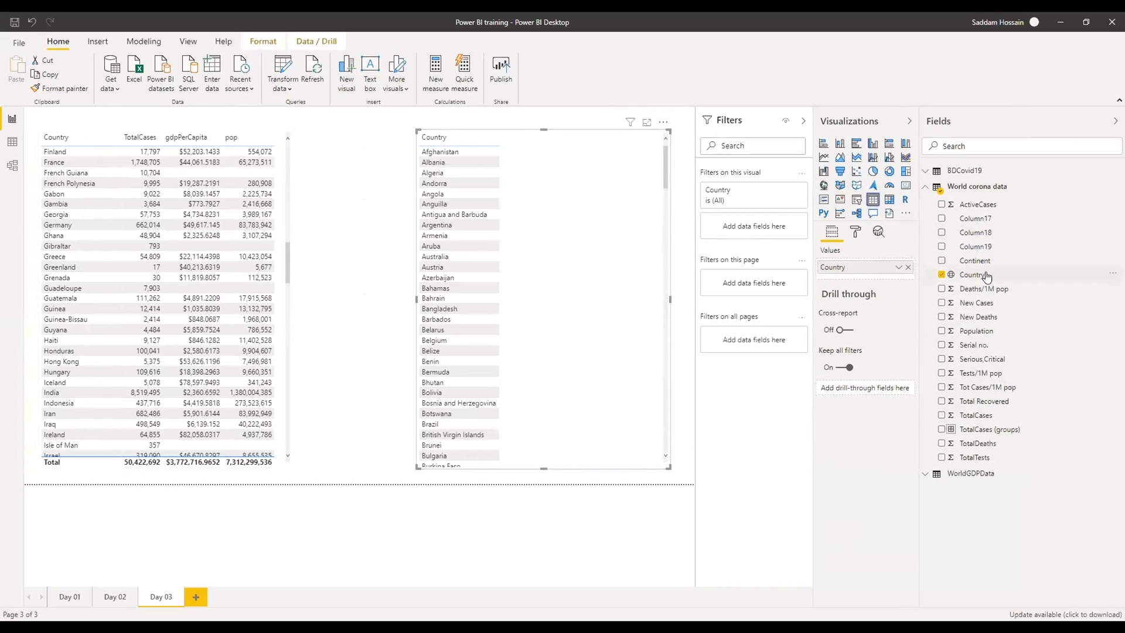
- Add the Deaths/1M pop, New Cases and Population fields to the new Country table
{"action": "left_click_drag", "start_coordinate": [981, 290], "coordinate": [664, 264]}
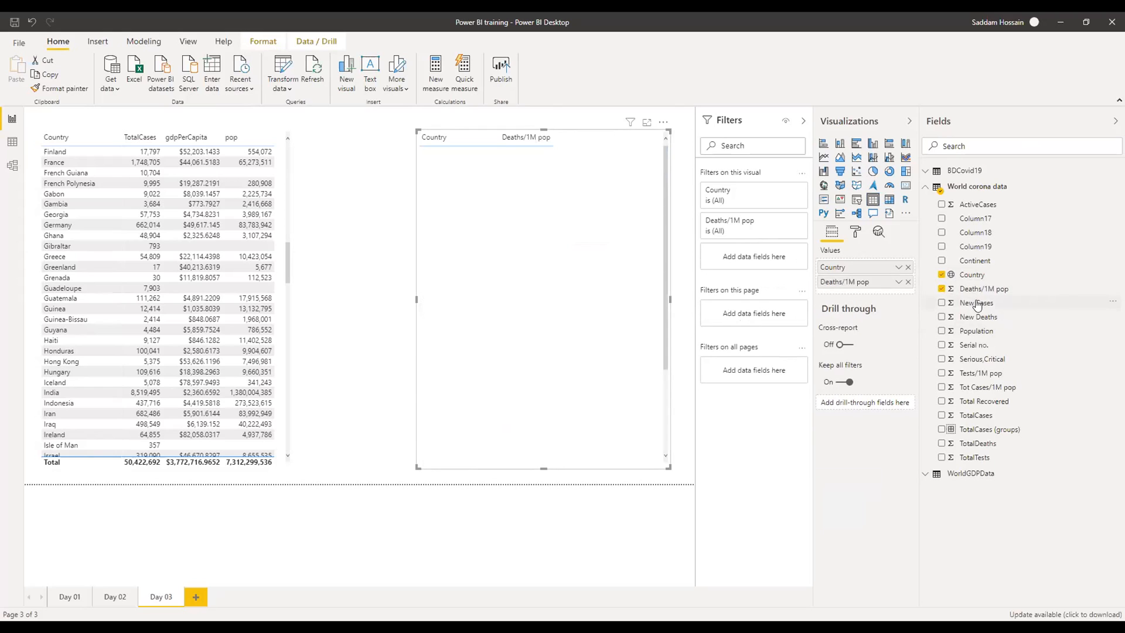
{"action": "left_click_drag", "start_coordinate": [595, 283], "coordinate": [587, 280]}
{"action": "left_click_drag", "start_coordinate": [977, 331], "coordinate": [645, 286]}
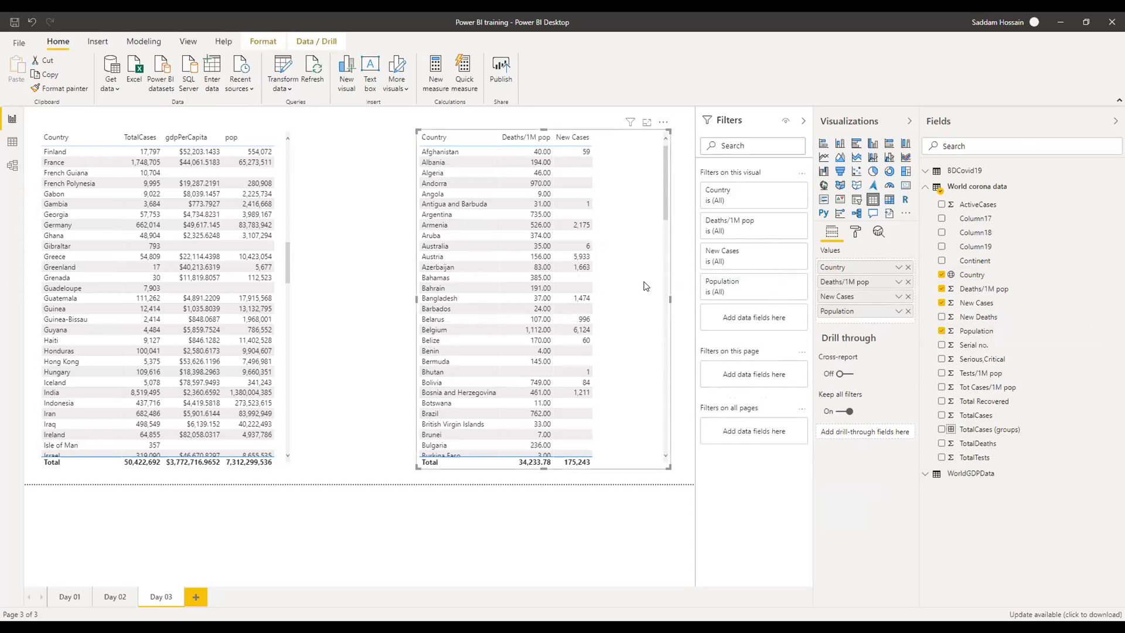
- Export the new table's data to the Data folder as a CSV file named data
{"action": "left_click", "coordinate": [664, 124]}
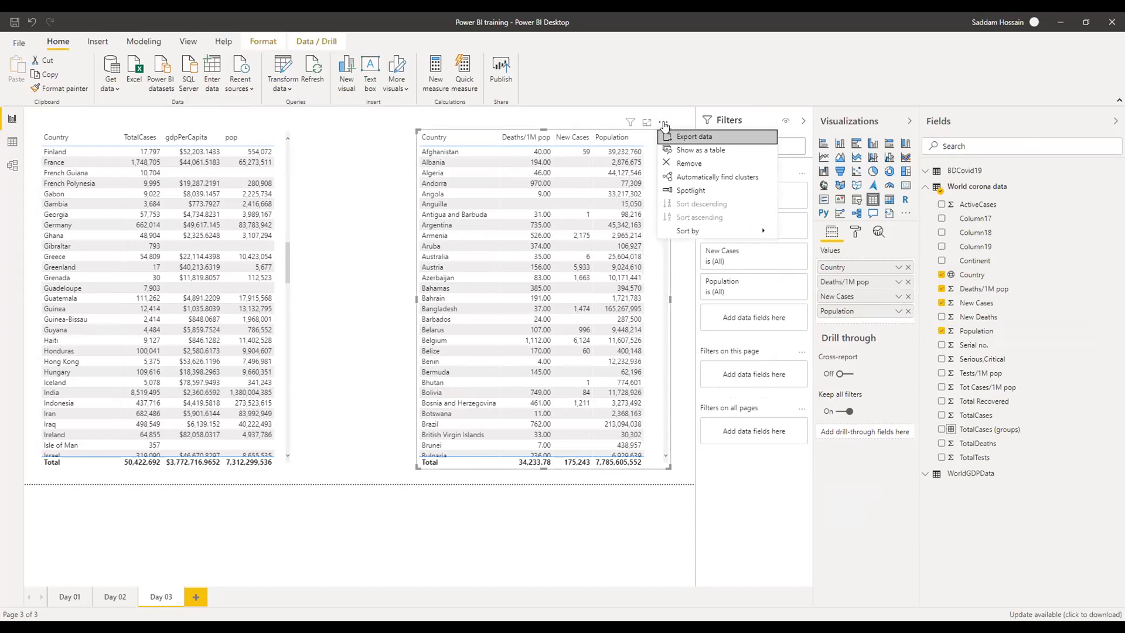
{"action": "left_click", "coordinate": [686, 137]}
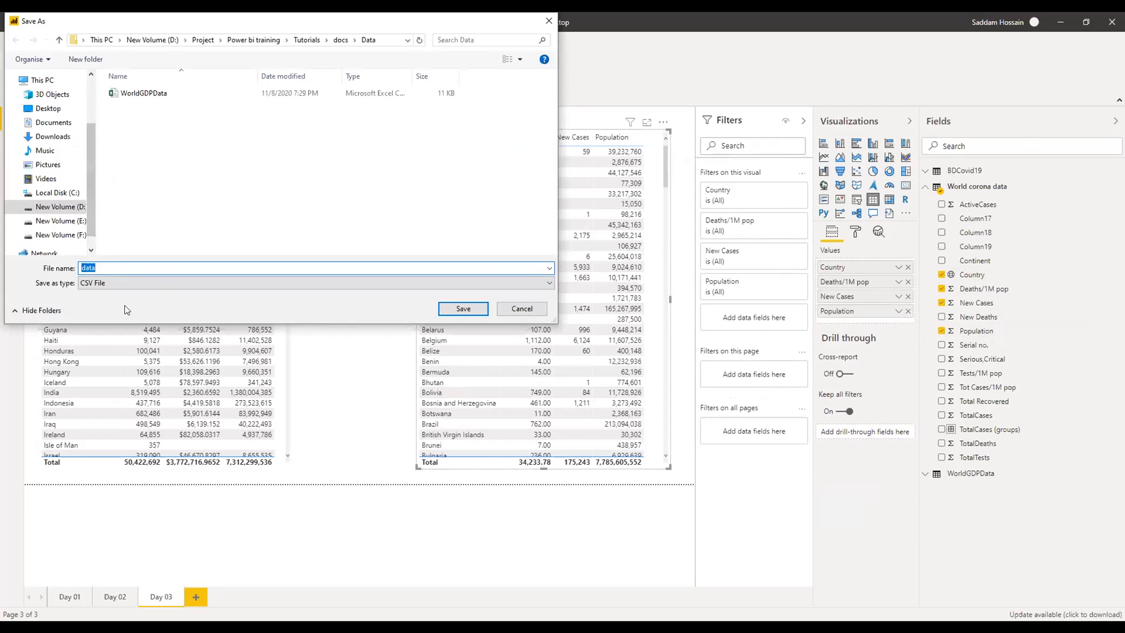
{"action": "left_click", "coordinate": [461, 309]}
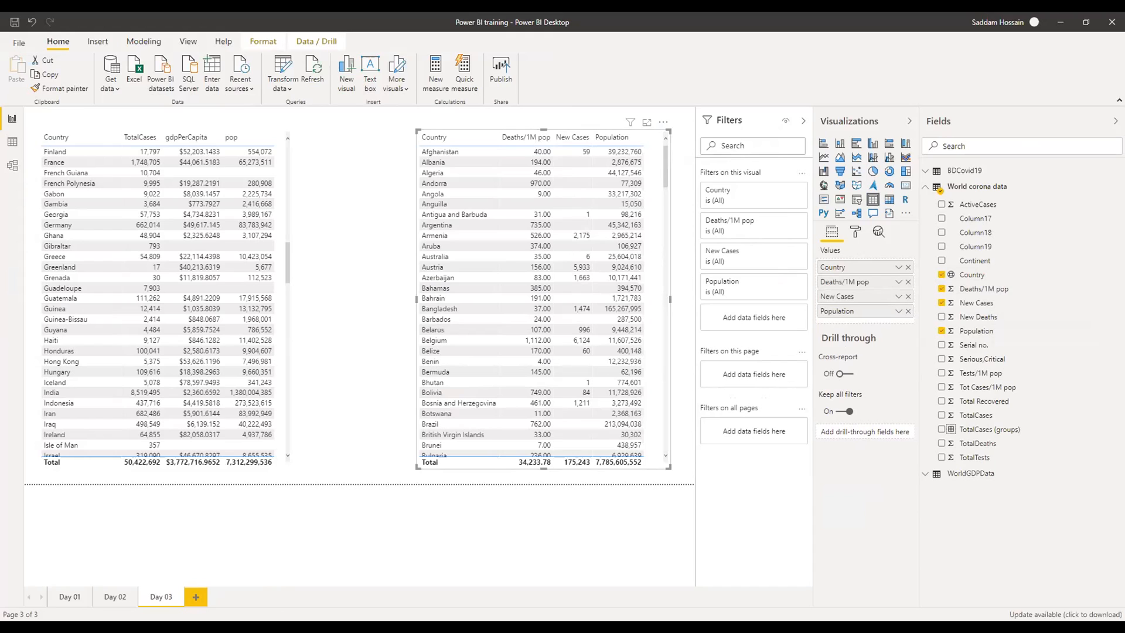
- Look at the new table's Sort by choices and at the commands for the World corona data table in the data view
{"action": "left_click", "coordinate": [663, 122]}
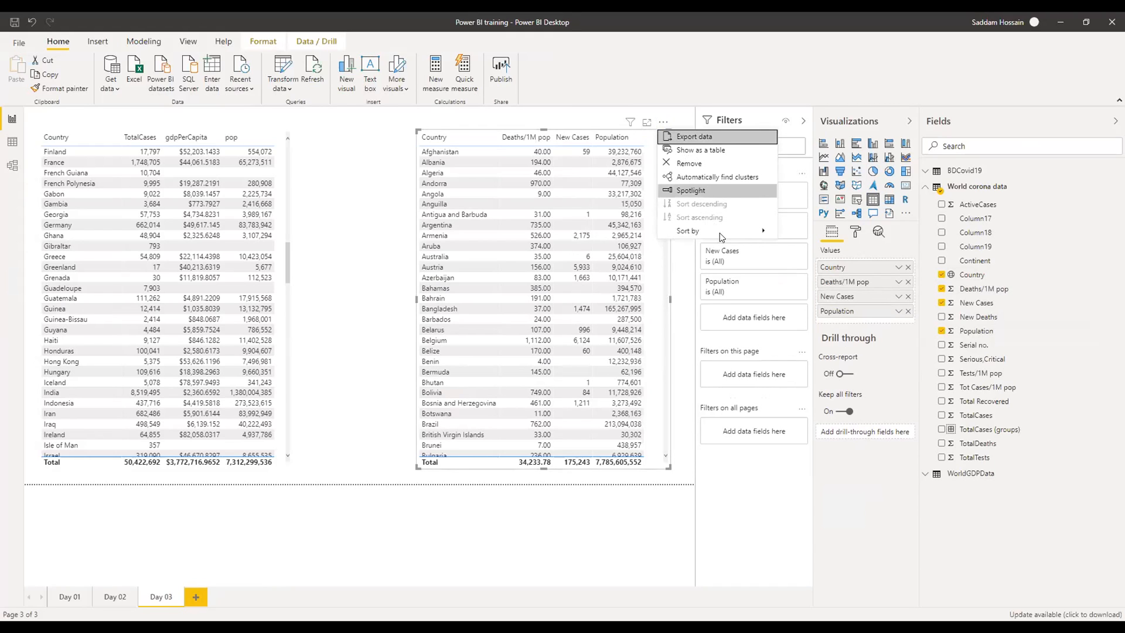
{"action": "mouse_move", "coordinate": [720, 234]}
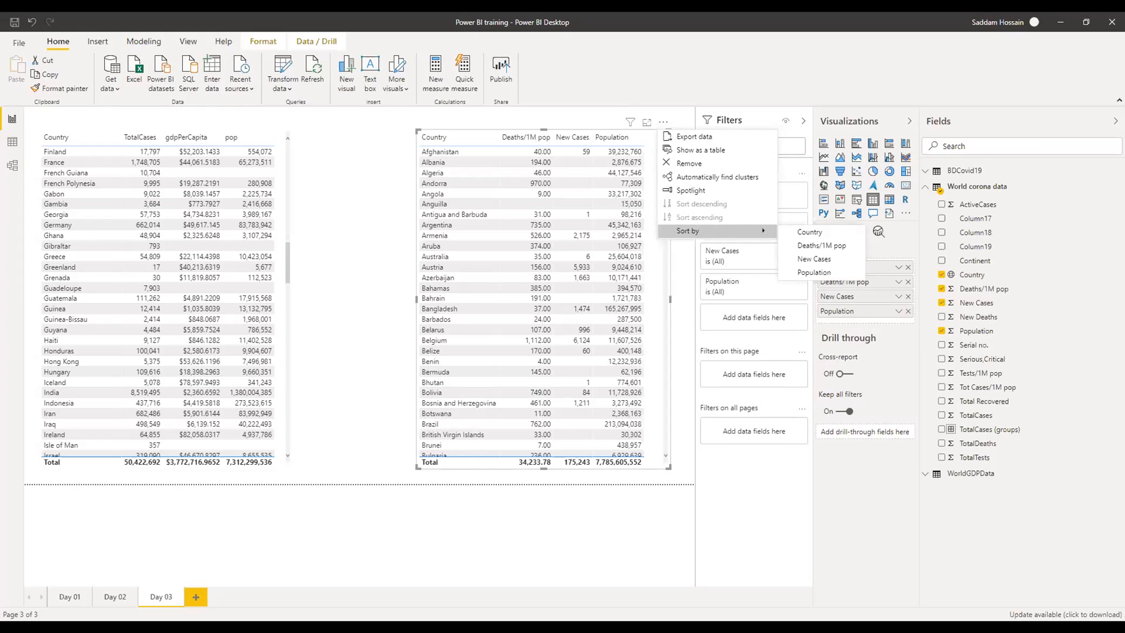
{"action": "left_click", "coordinate": [12, 141]}
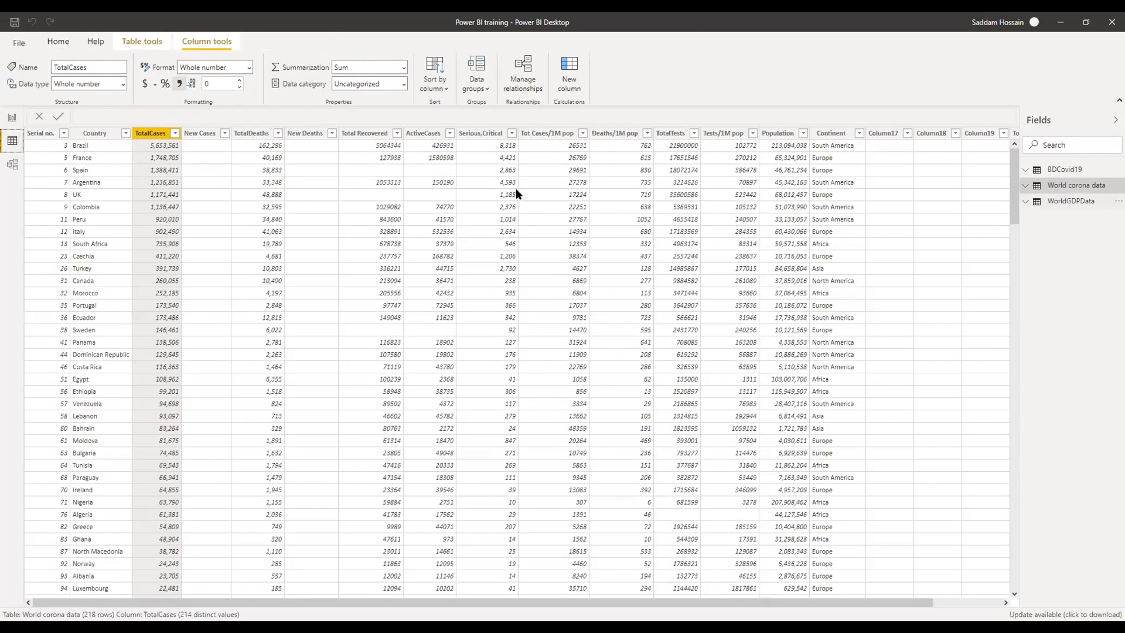
{"action": "right_click", "coordinate": [1072, 185]}
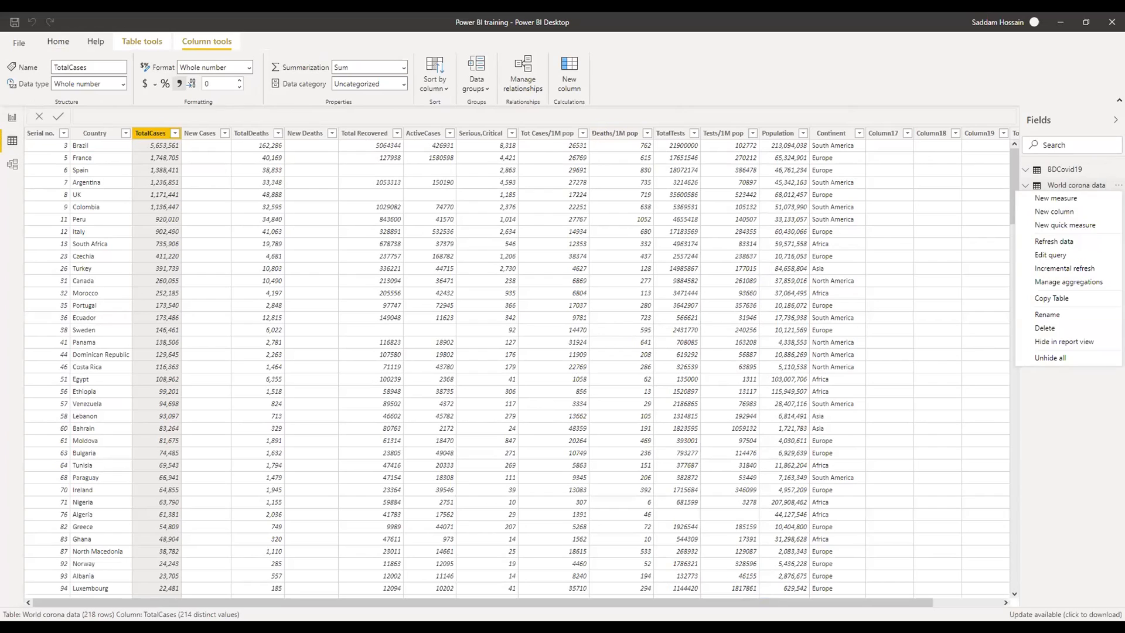
- Open the World corona data query for editing and look at the commands available for its columns
{"action": "left_click", "coordinate": [1067, 263]}
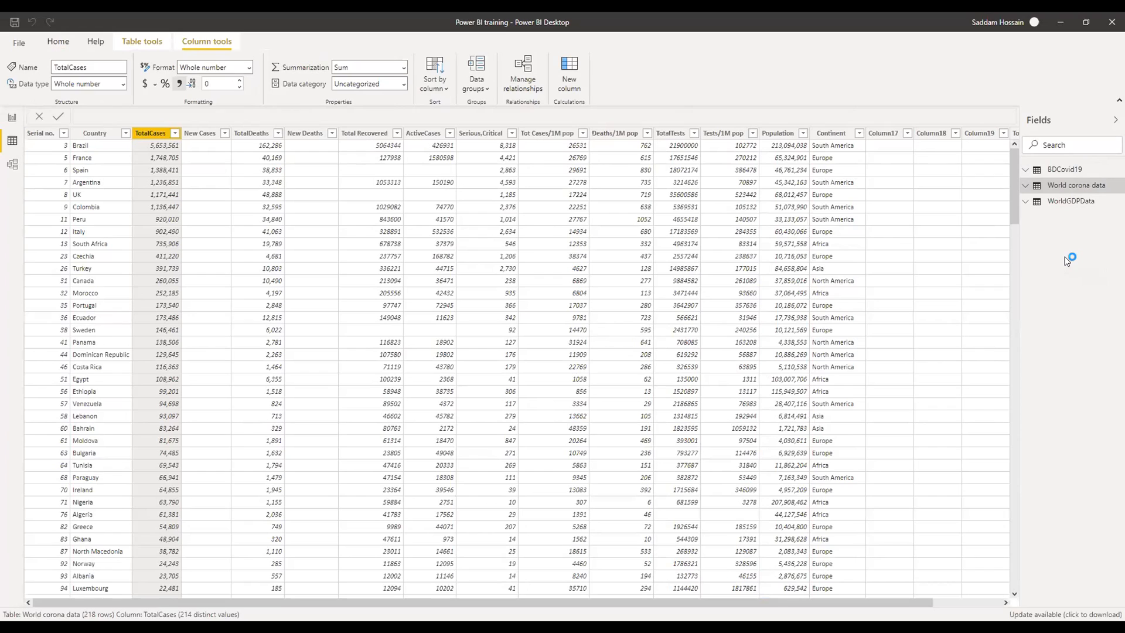
{"action": "right_click", "coordinate": [437, 128]}
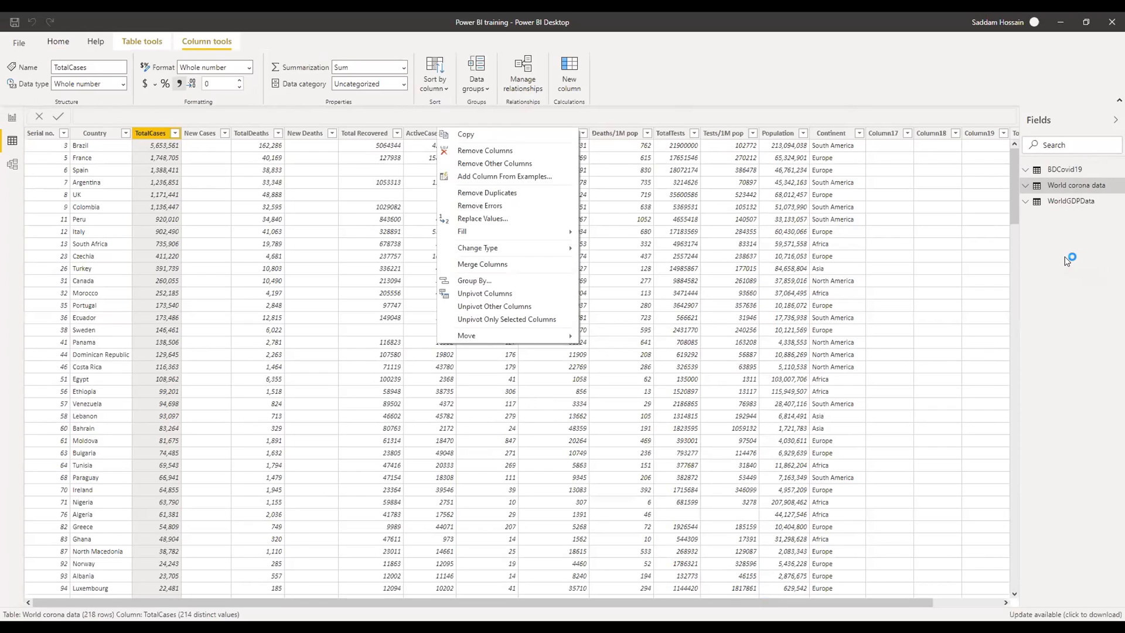
{"action": "left_click", "coordinate": [468, 150]}
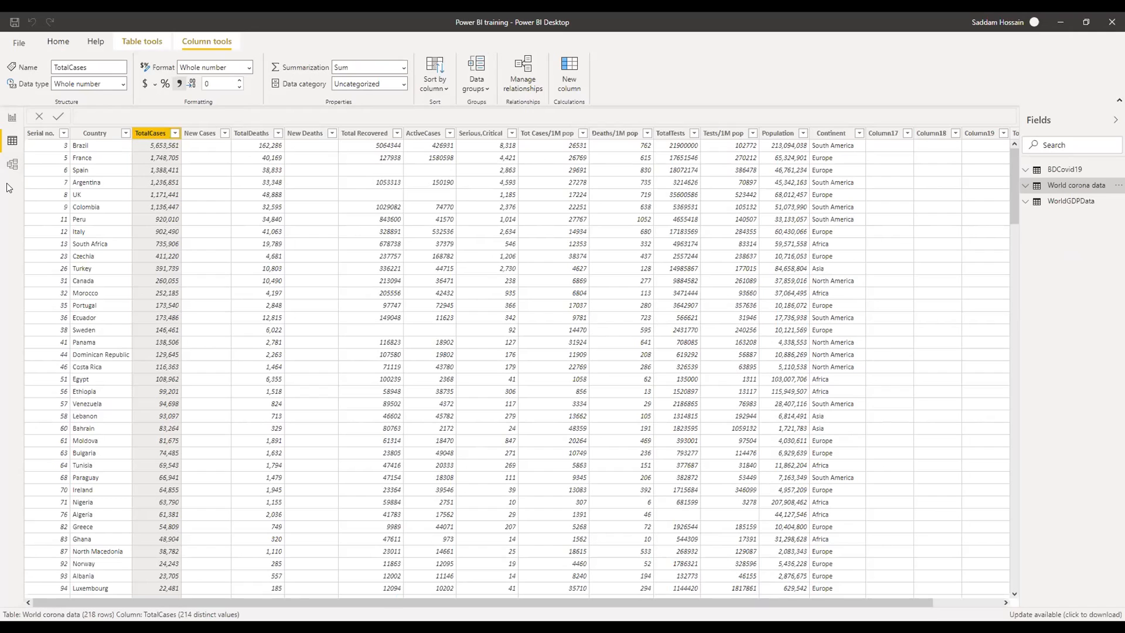
- Return to the report, look through the rows of the new Country table and open its list of commands
{"action": "left_click", "coordinate": [15, 119]}
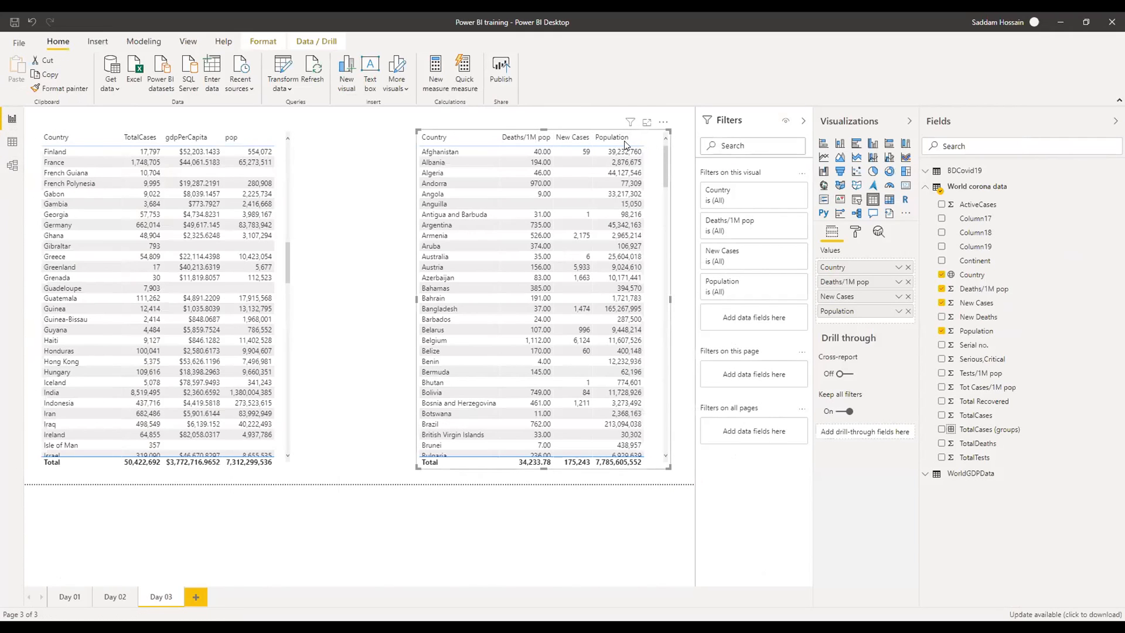
{"action": "left_click", "coordinate": [663, 122]}
{"action": "left_click", "coordinate": [565, 309]}
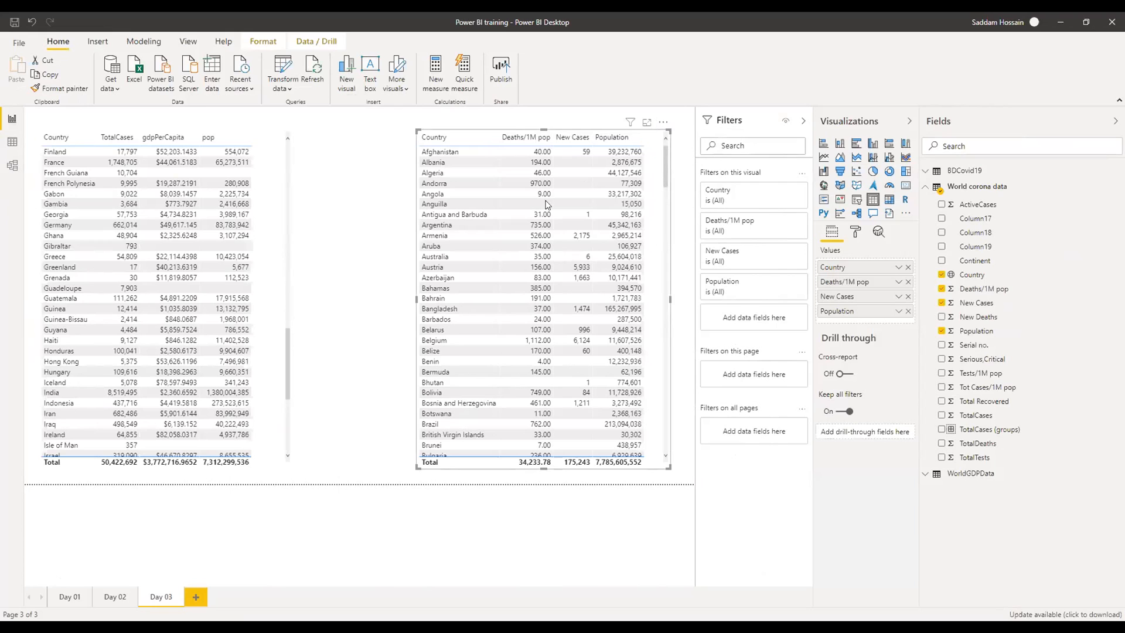
{"action": "key", "text": "Escape"}
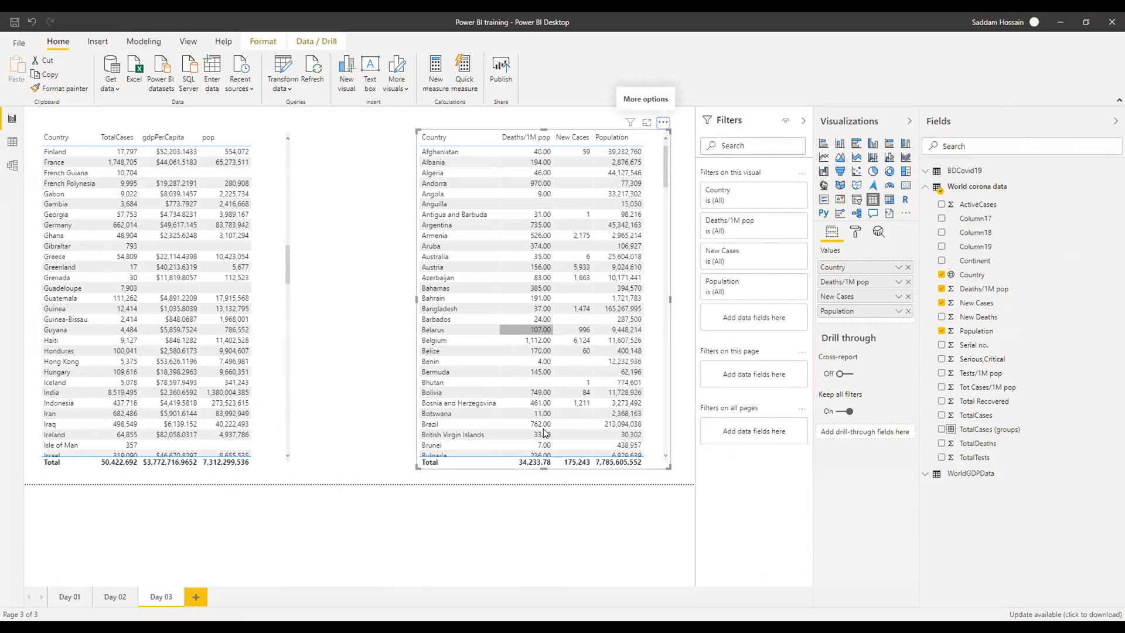
{"action": "scroll", "coordinate": [645, 328], "scroll_direction": "down", "scroll_amount": 3}
{"action": "scroll", "coordinate": [645, 329], "scroll_direction": "down", "scroll_amount": 2}
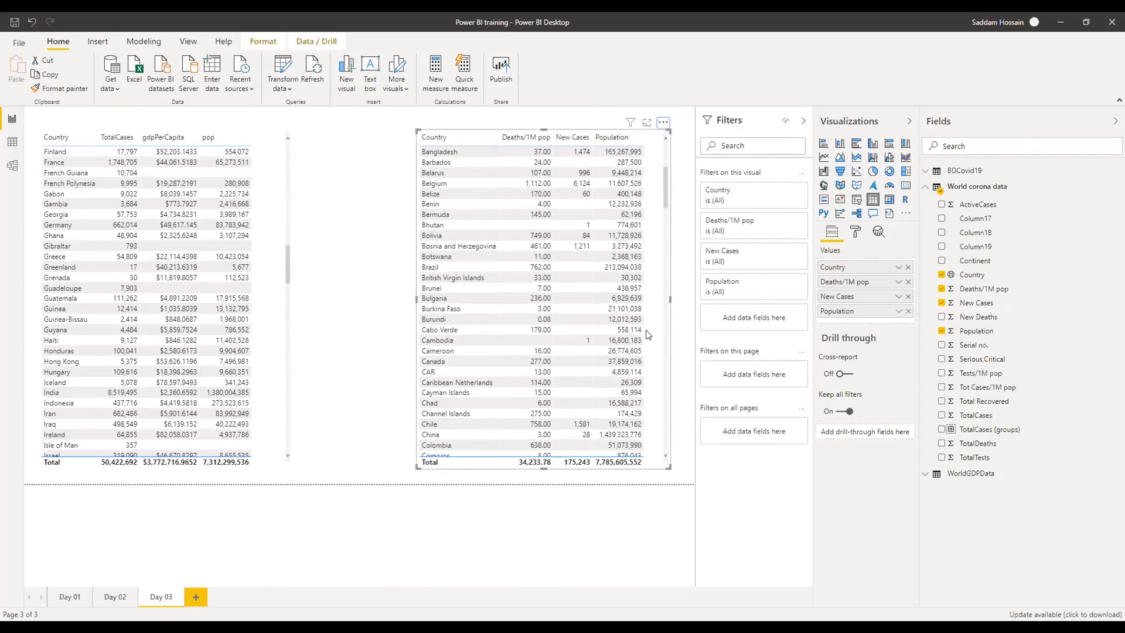
{"action": "scroll", "coordinate": [646, 329], "scroll_direction": "up", "scroll_amount": 5}
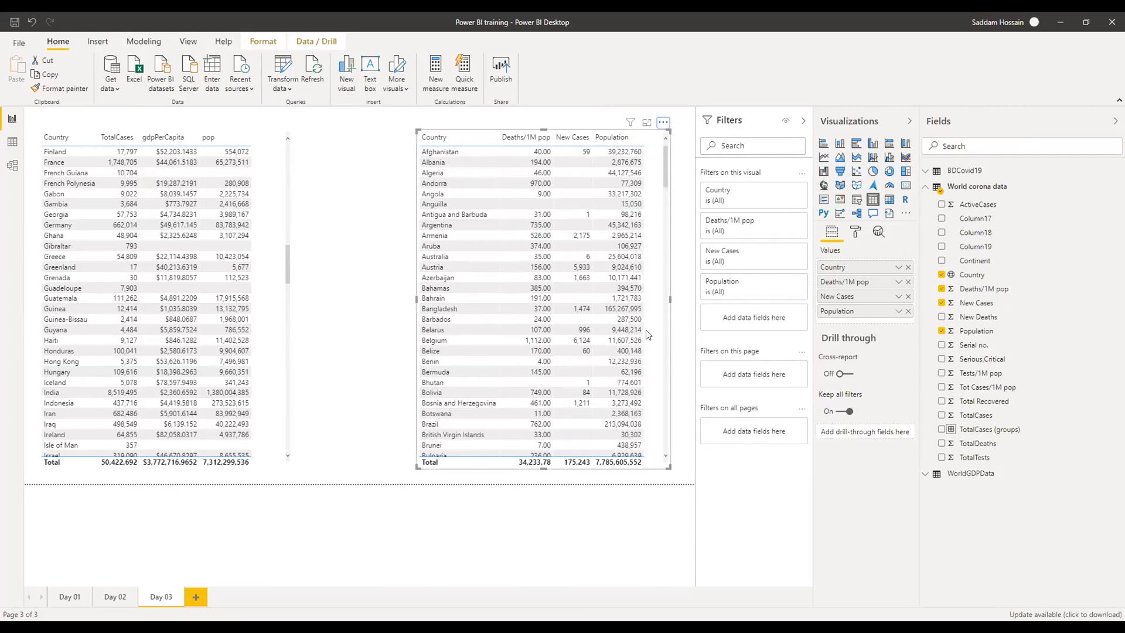
{"action": "left_click", "coordinate": [664, 123]}
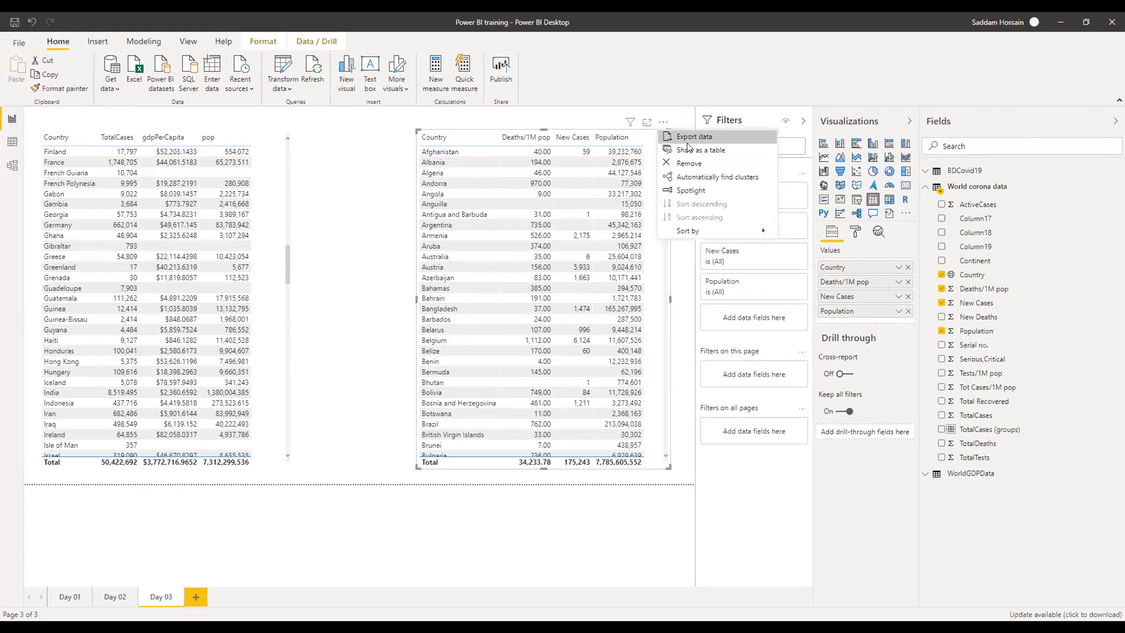
- Narrow both table visuals on the Day 03 page to fit their columns more closely
{"action": "left_click", "coordinate": [400, 181]}
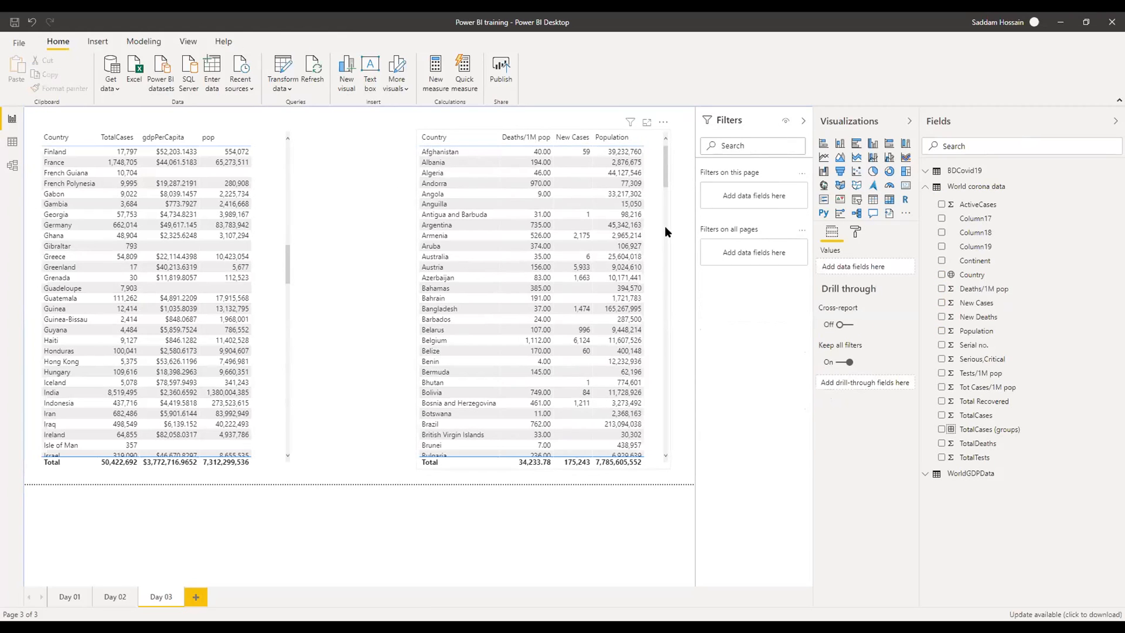
{"action": "left_click", "coordinate": [661, 182]}
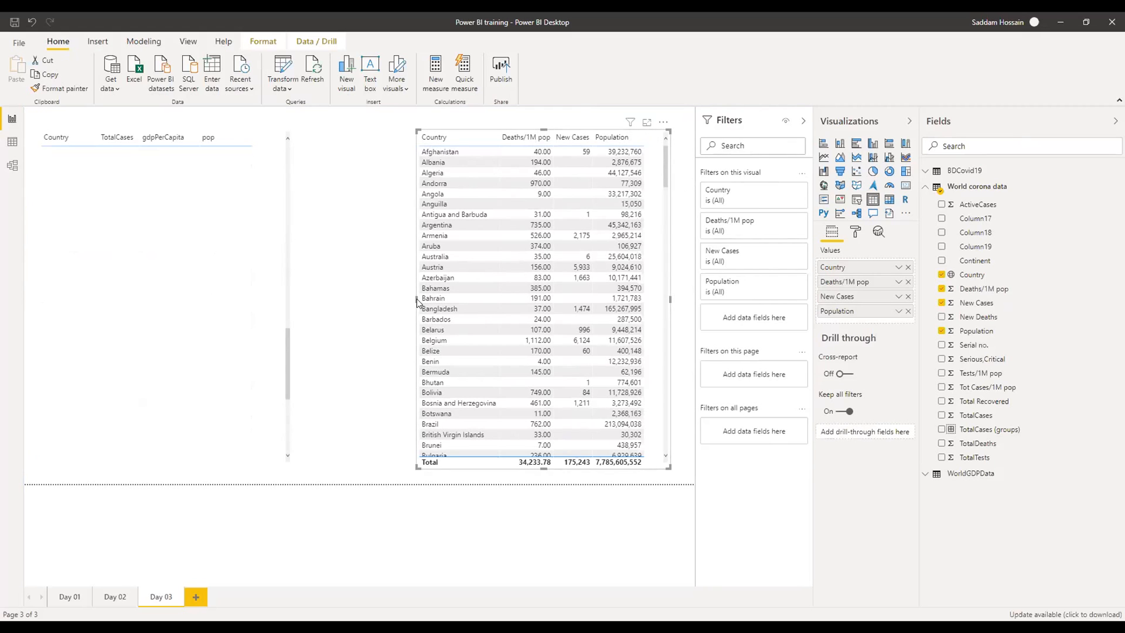
{"action": "mouse_move", "coordinate": [416, 300]}
{"action": "left_mouse_down"}
{"action": "mouse_move", "coordinate": [449, 301]}
{"action": "mouse_move", "coordinate": [434, 303]}
{"action": "left_mouse_up"}
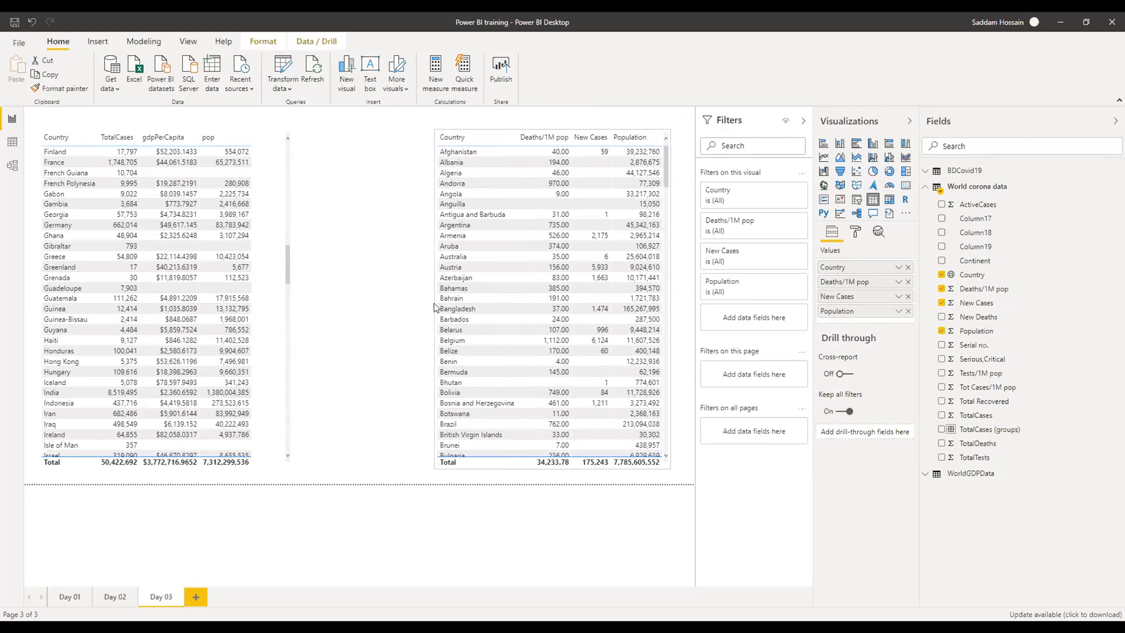
{"action": "left_click", "coordinate": [326, 239]}
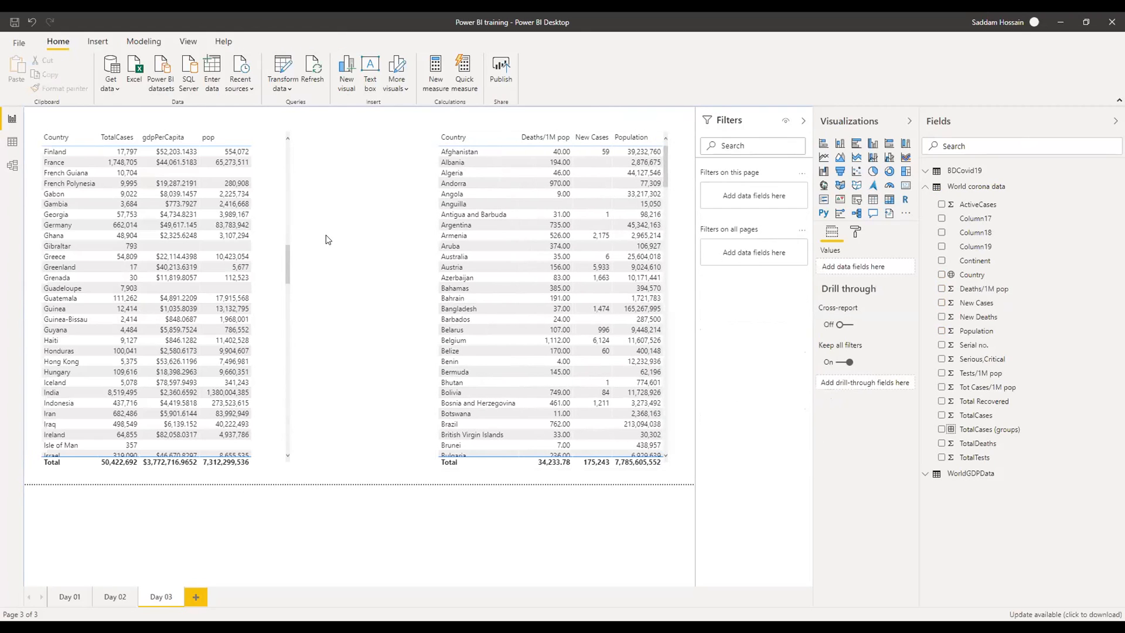
{"action": "left_click_drag", "start_coordinate": [293, 297], "coordinate": [257, 289]}
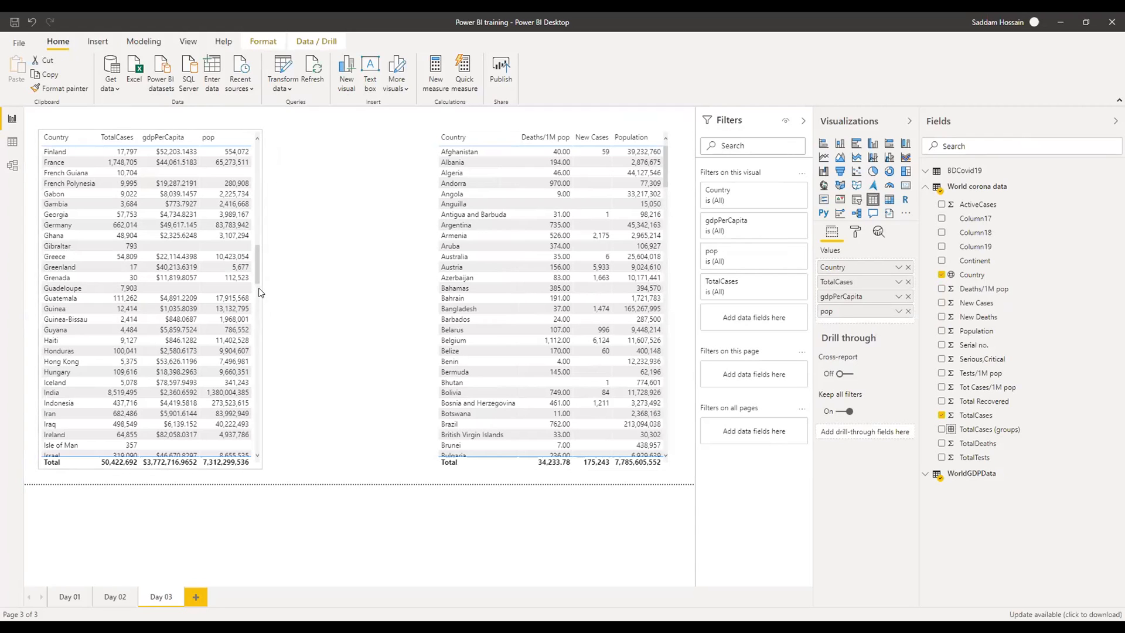
{"action": "left_click", "coordinate": [299, 261]}
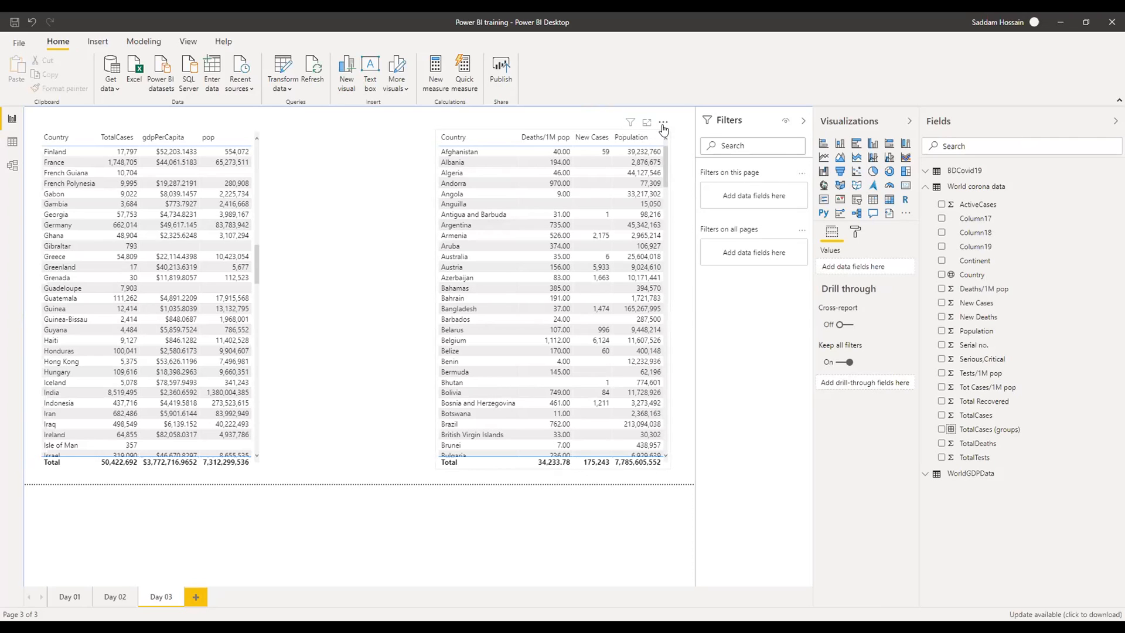
{"action": "left_click", "coordinate": [663, 465]}
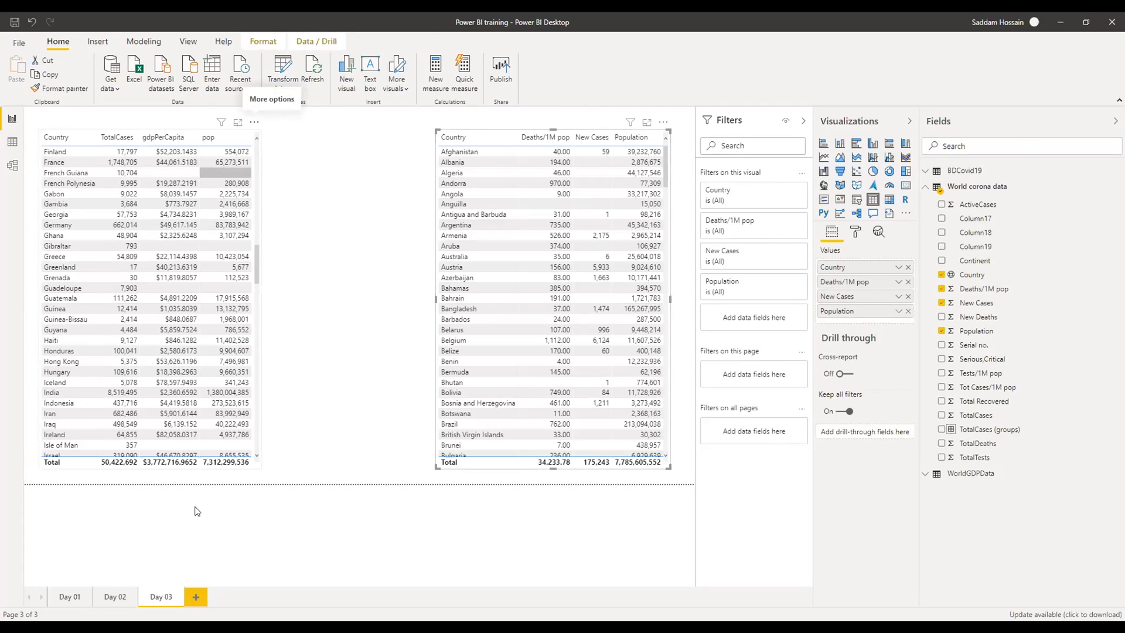
- Export the Day 02 page's table with conditional formatting to the Data folder as a CSV file named data1
{"action": "left_click", "coordinate": [107, 596]}
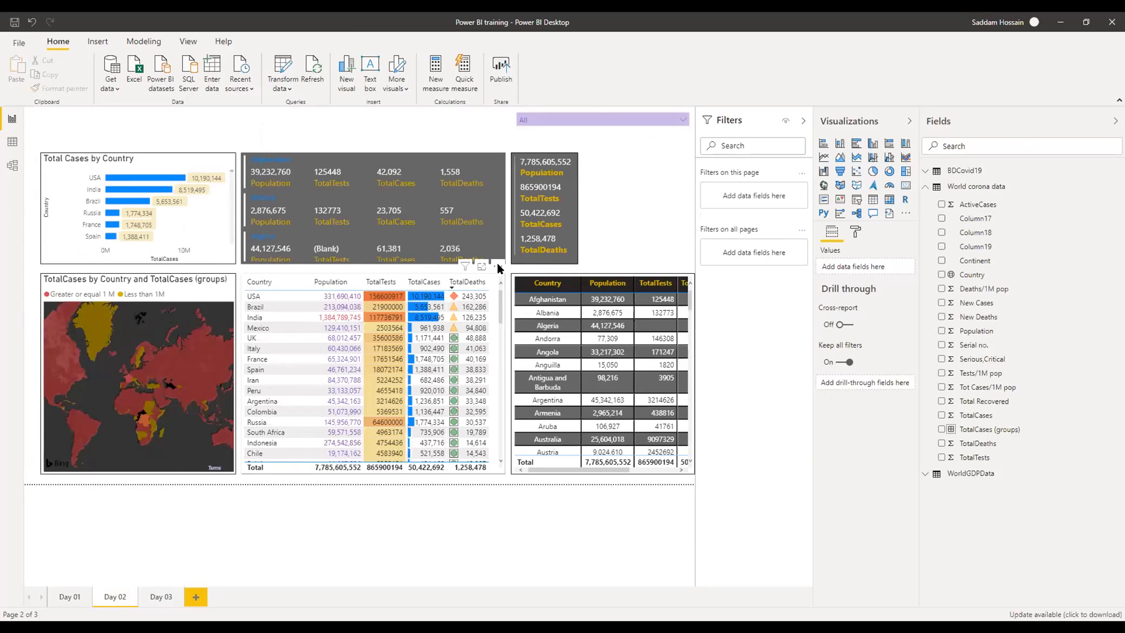
{"action": "left_click", "coordinate": [498, 269]}
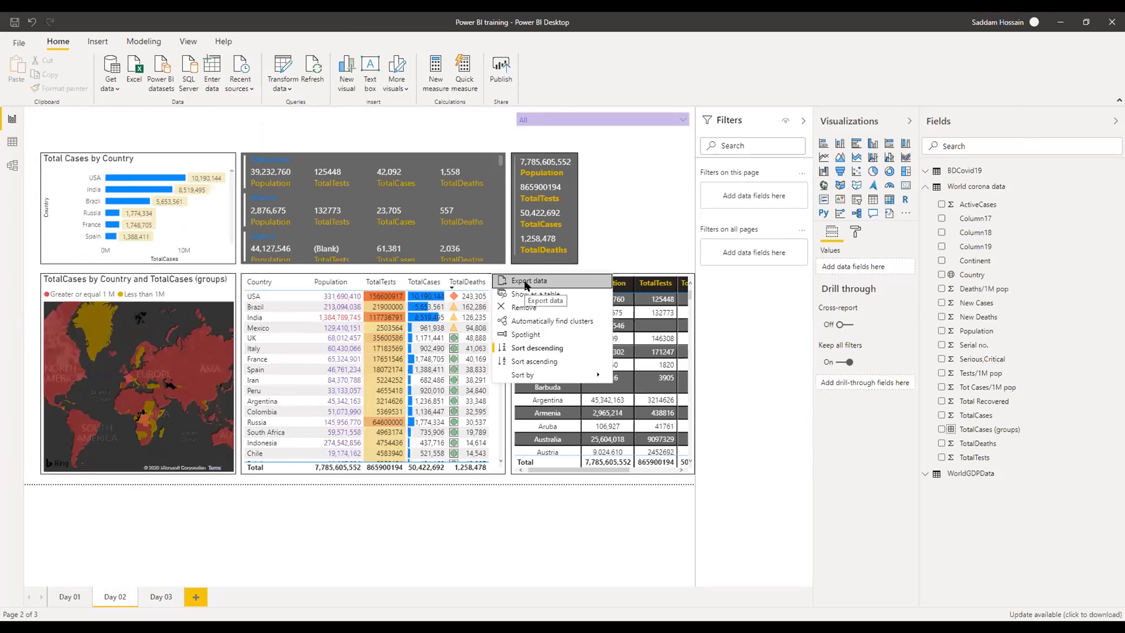
{"action": "left_click", "coordinate": [526, 282]}
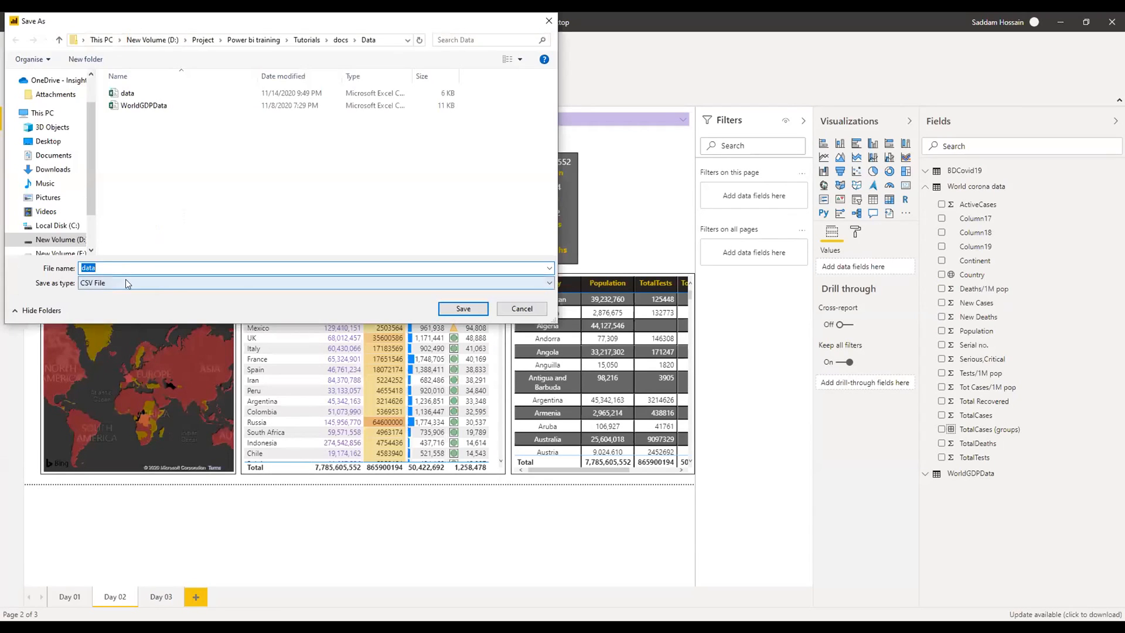
{"action": "left_click", "coordinate": [174, 268]}
{"action": "type", "text": "1"}
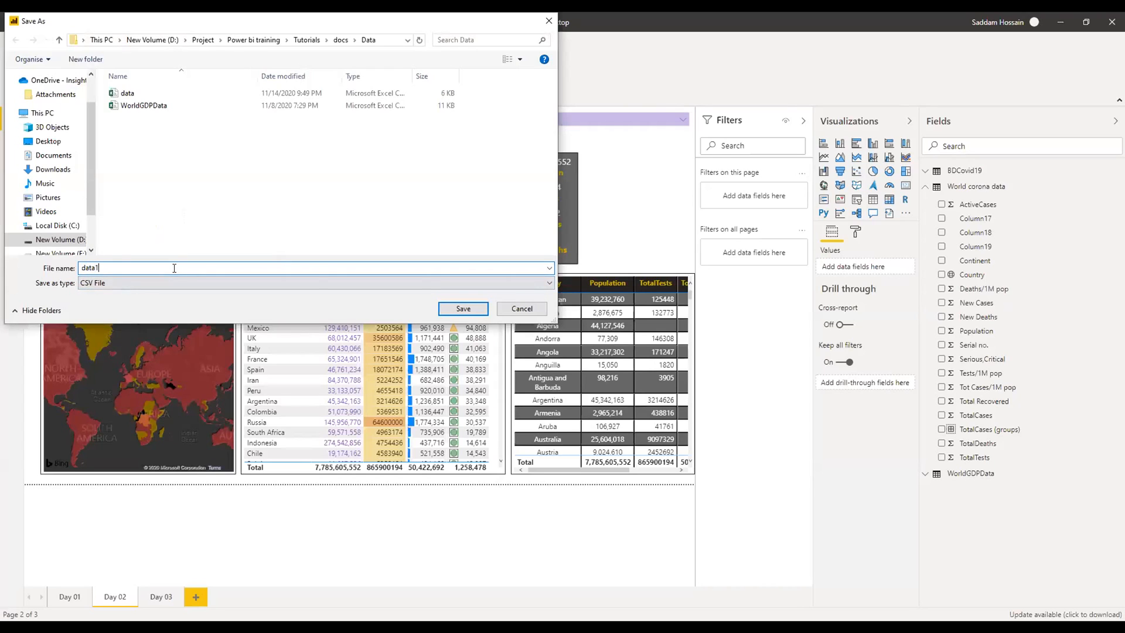
{"action": "left_click", "coordinate": [462, 309]}
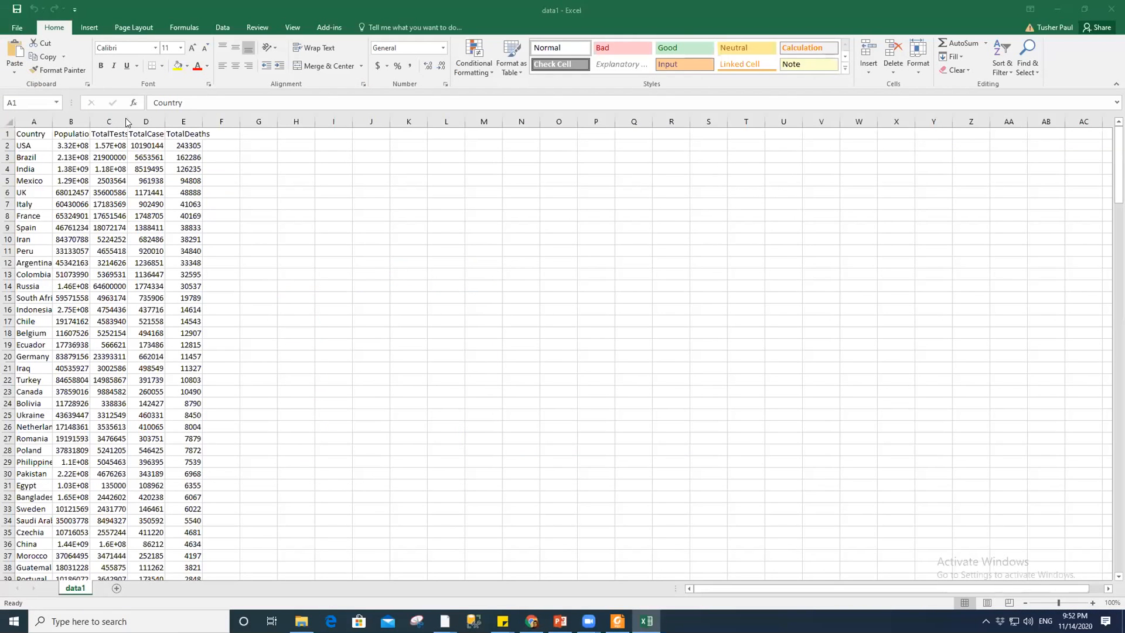
- Fit the TotalTests column's width in the exported data1 file in Excel, look through its rows and return to Power BI
{"action": "left_click", "coordinate": [124, 118]}
{"action": "double_click", "coordinate": [124, 121]}
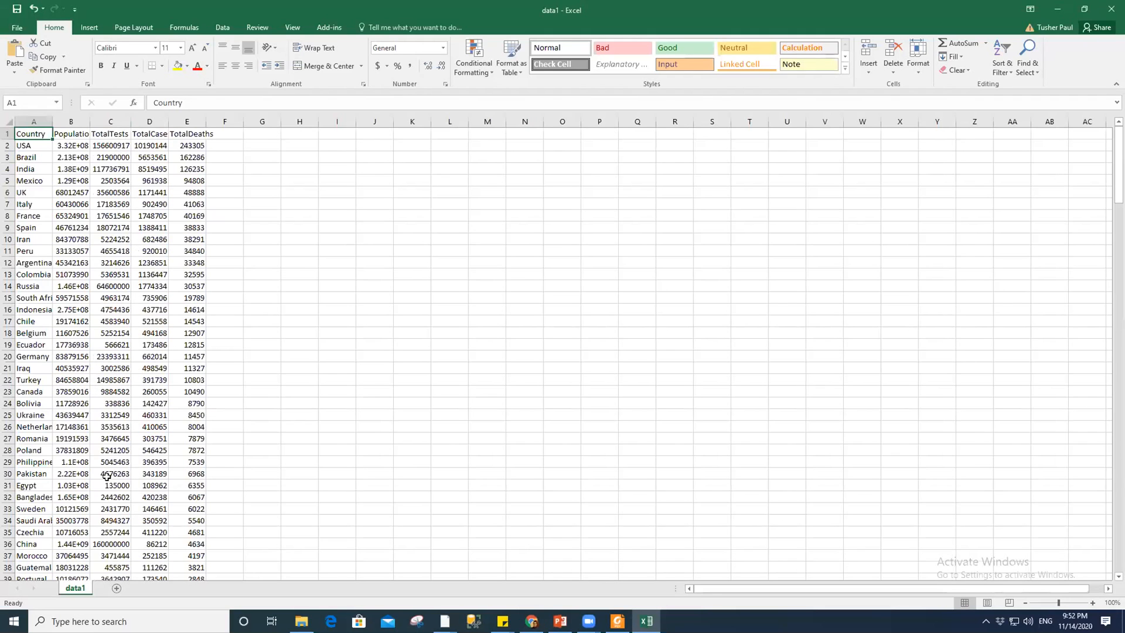
{"action": "scroll", "coordinate": [107, 477], "scroll_direction": "down", "scroll_amount": 7}
{"action": "scroll", "coordinate": [107, 476], "scroll_direction": "down", "scroll_amount": 10}
{"action": "scroll", "coordinate": [106, 477], "scroll_direction": "up", "scroll_amount": 18}
{"action": "mouse_move", "coordinate": [445, 621]}
{"action": "left_click", "coordinate": [410, 567]}
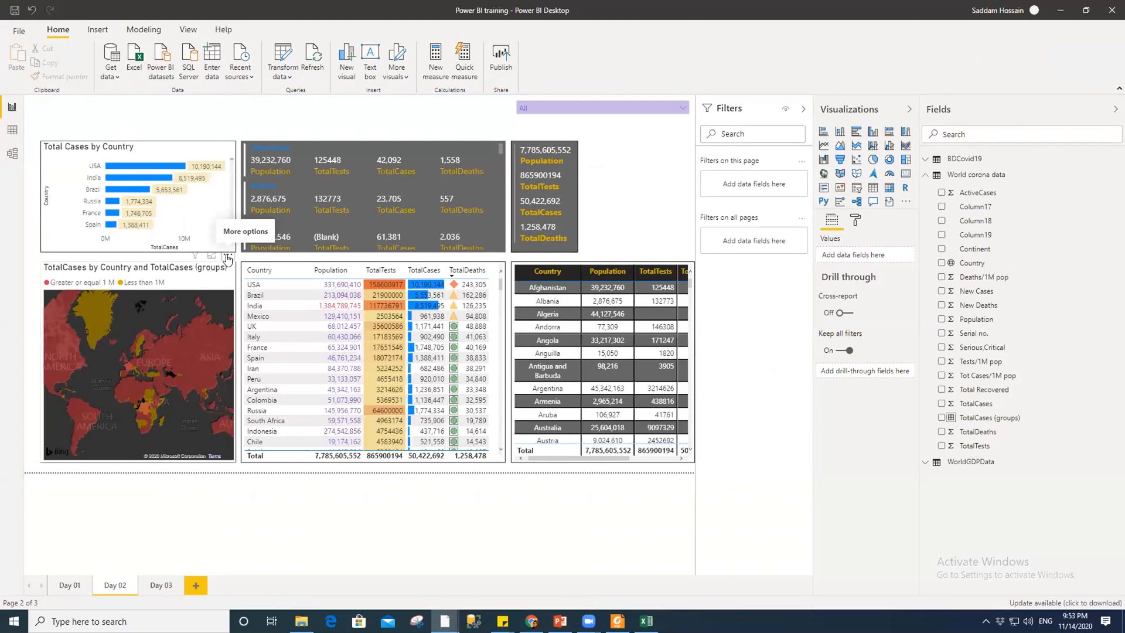
- Show the TotalCases map visual's data as a table, look through its rows and return to the report
{"action": "left_click", "coordinate": [227, 255]}
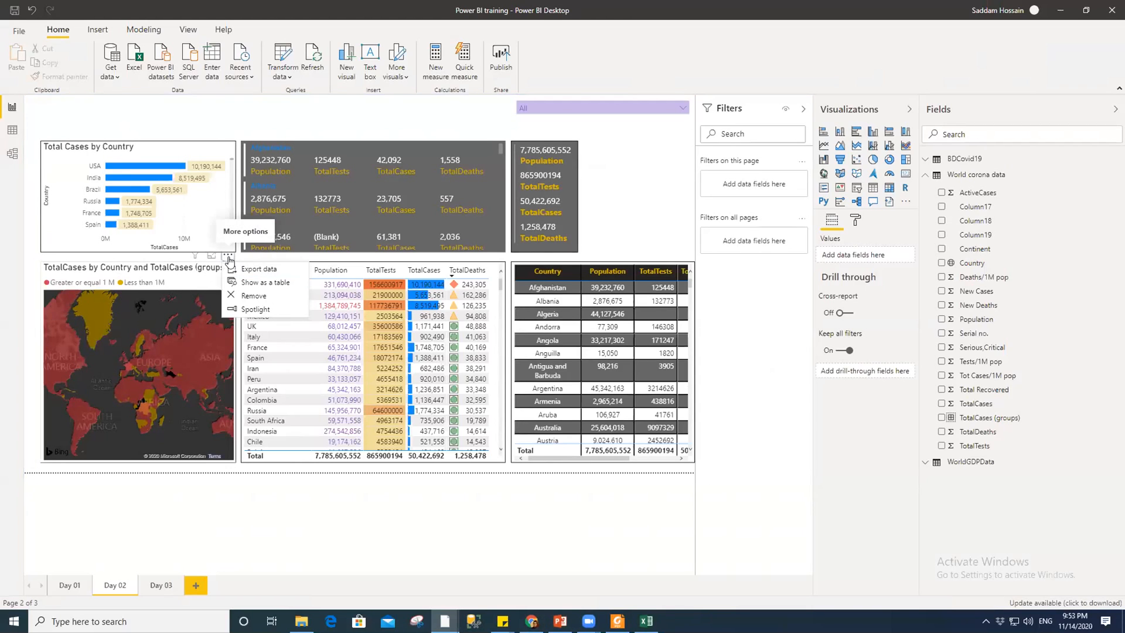
{"action": "left_click", "coordinate": [257, 283]}
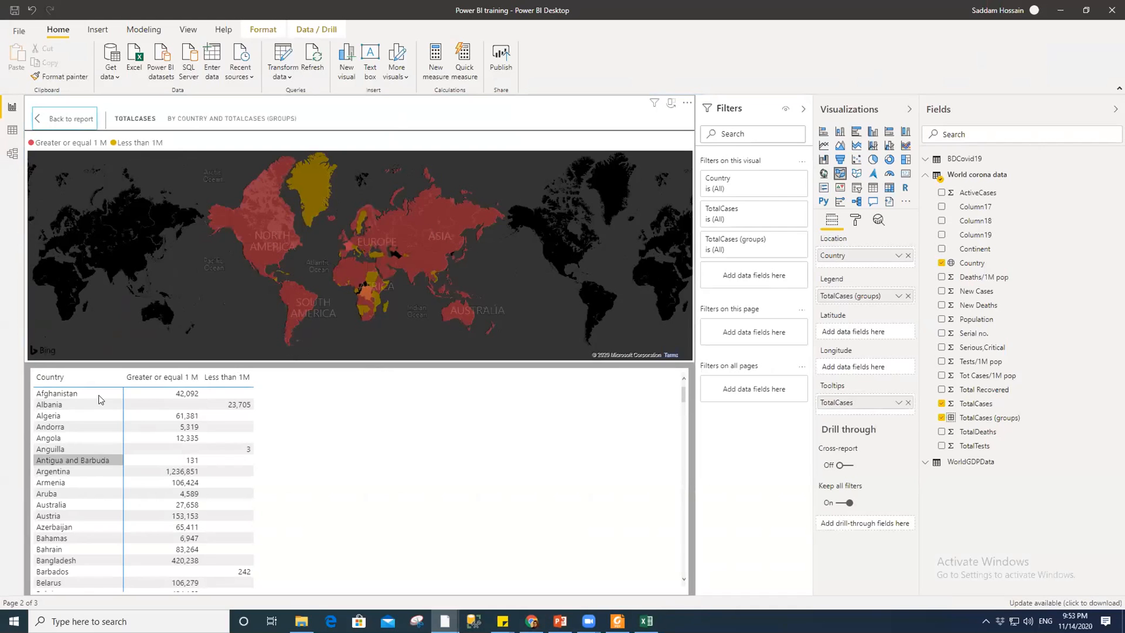
{"action": "scroll", "coordinate": [186, 421], "scroll_direction": "down", "scroll_amount": 15}
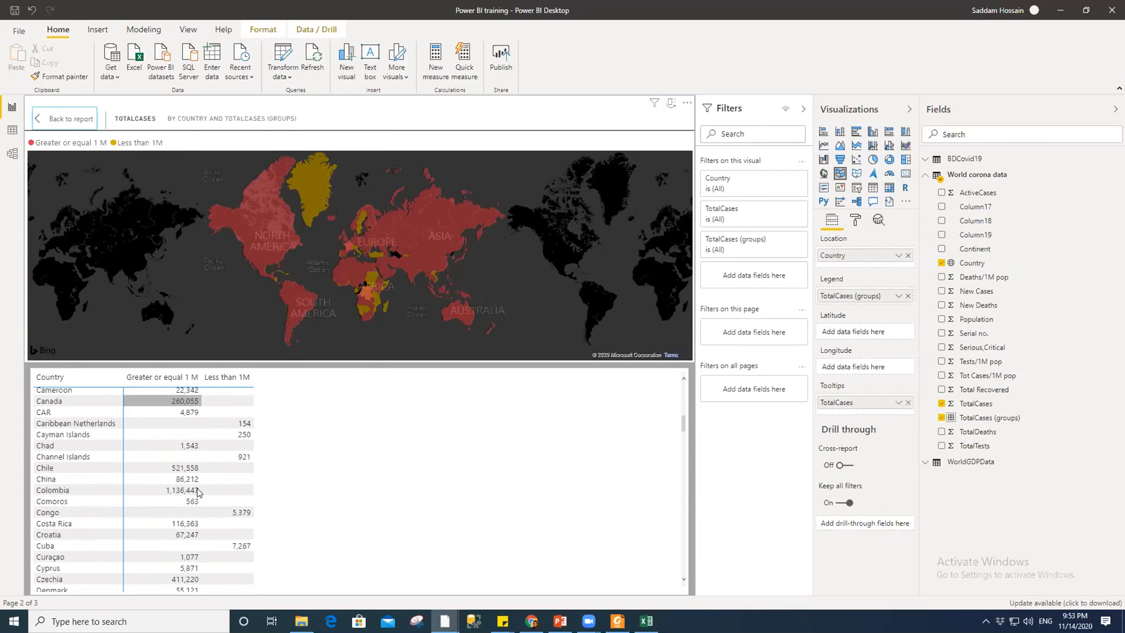
{"action": "scroll", "coordinate": [195, 493], "scroll_direction": "down", "scroll_amount": 6}
{"action": "scroll", "coordinate": [195, 494], "scroll_direction": "up", "scroll_amount": 10}
{"action": "scroll", "coordinate": [195, 494], "scroll_direction": "up", "scroll_amount": 14}
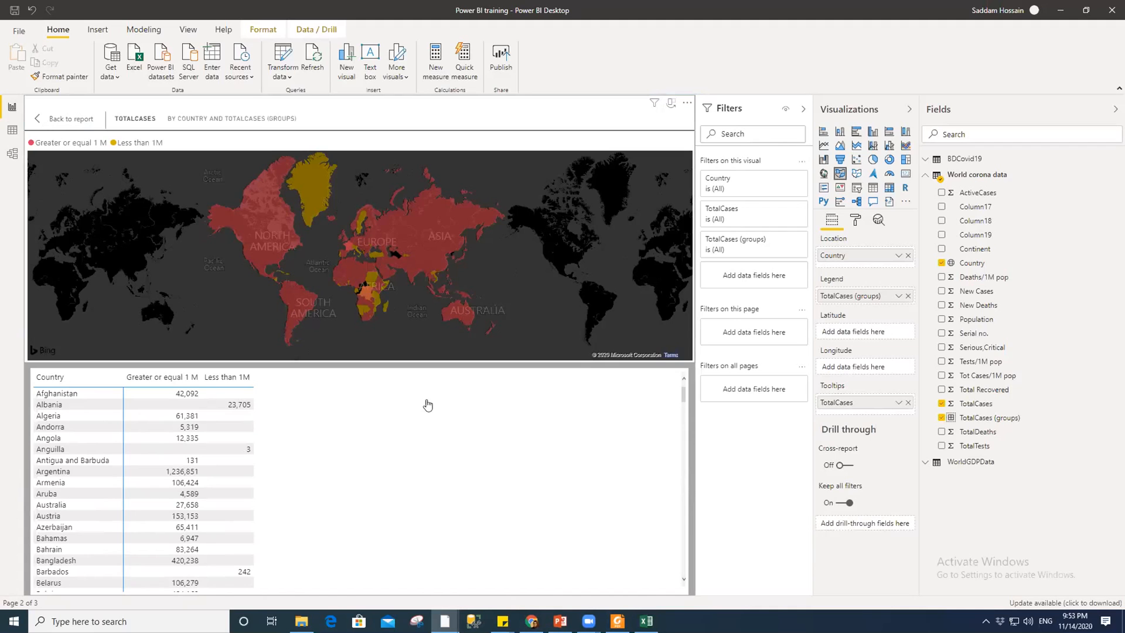
{"action": "left_click", "coordinate": [37, 119]}
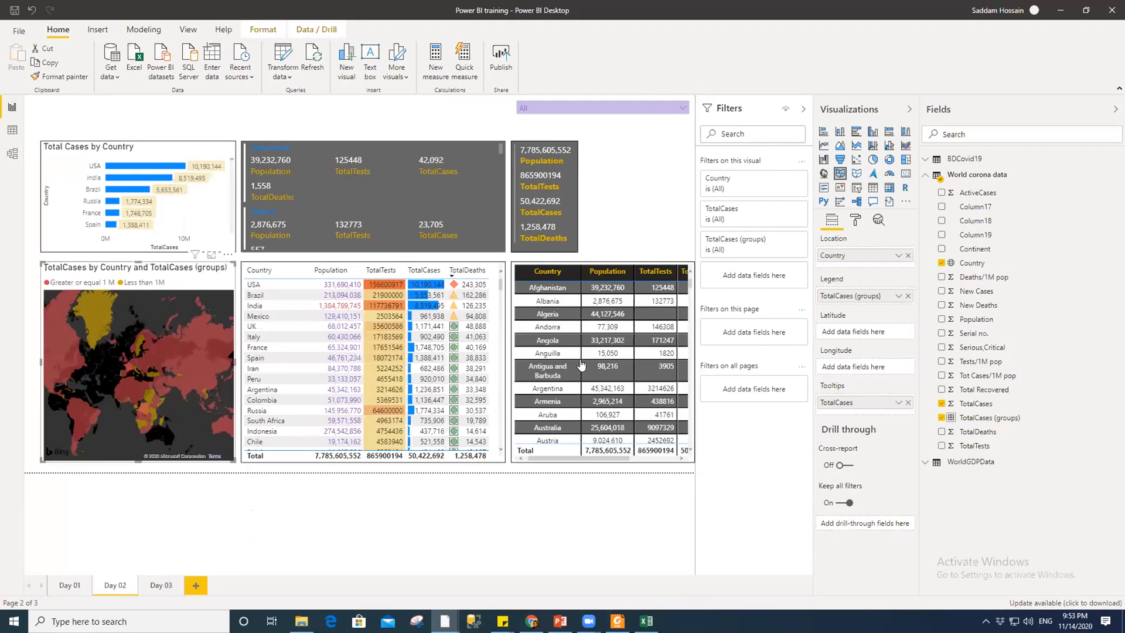
- Delete the table with Deaths/1M pop, New Cases and Population from the Day 03 page
{"action": "left_click", "coordinate": [159, 585]}
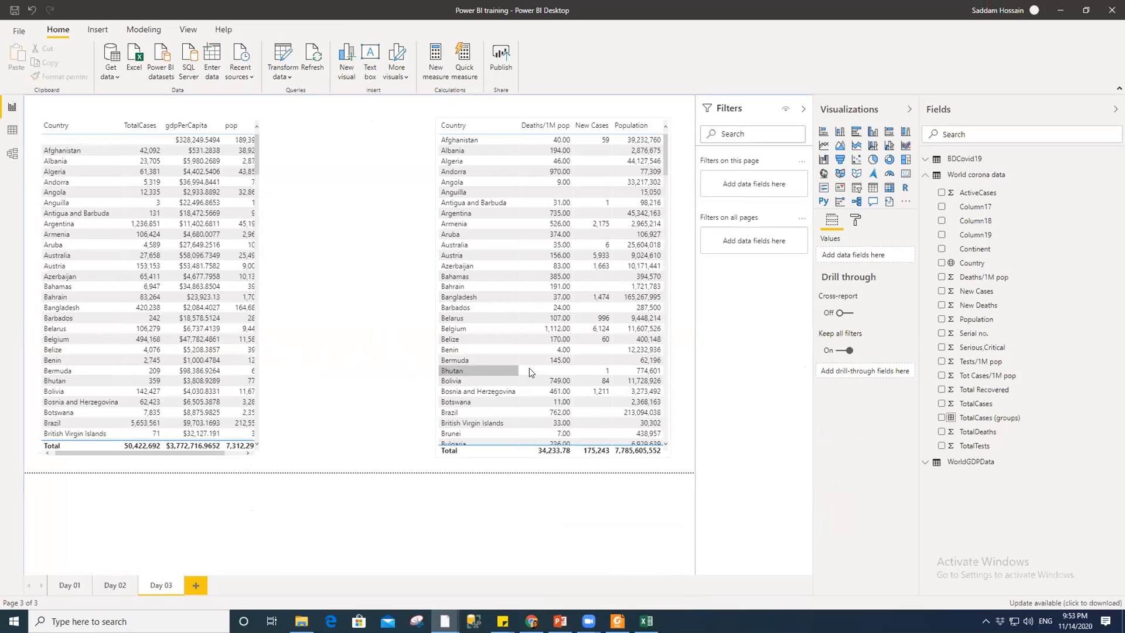
{"action": "left_click", "coordinate": [666, 450]}
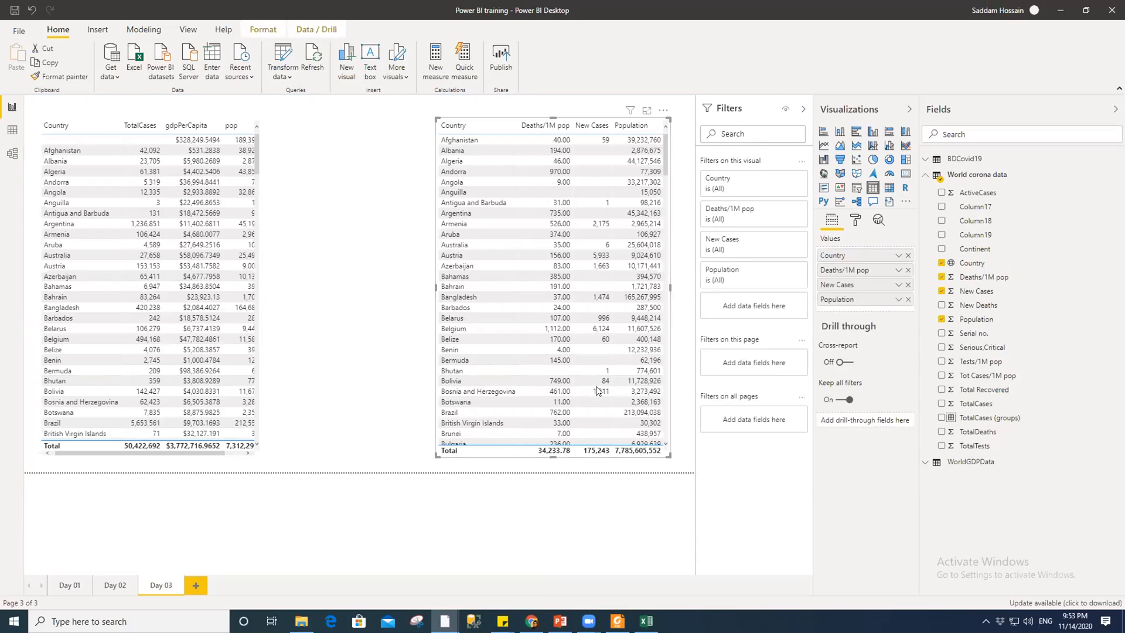
{"action": "key", "text": "Delete"}
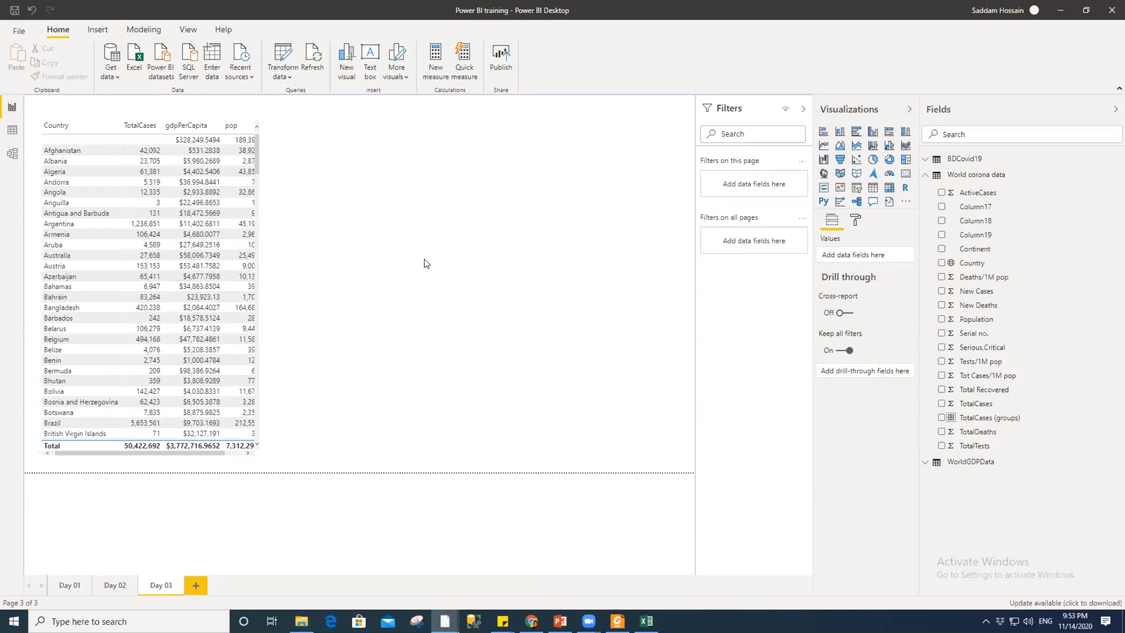
- Start a quick measure, look through the available calculations and choose Average per category
{"action": "left_click", "coordinate": [152, 29]}
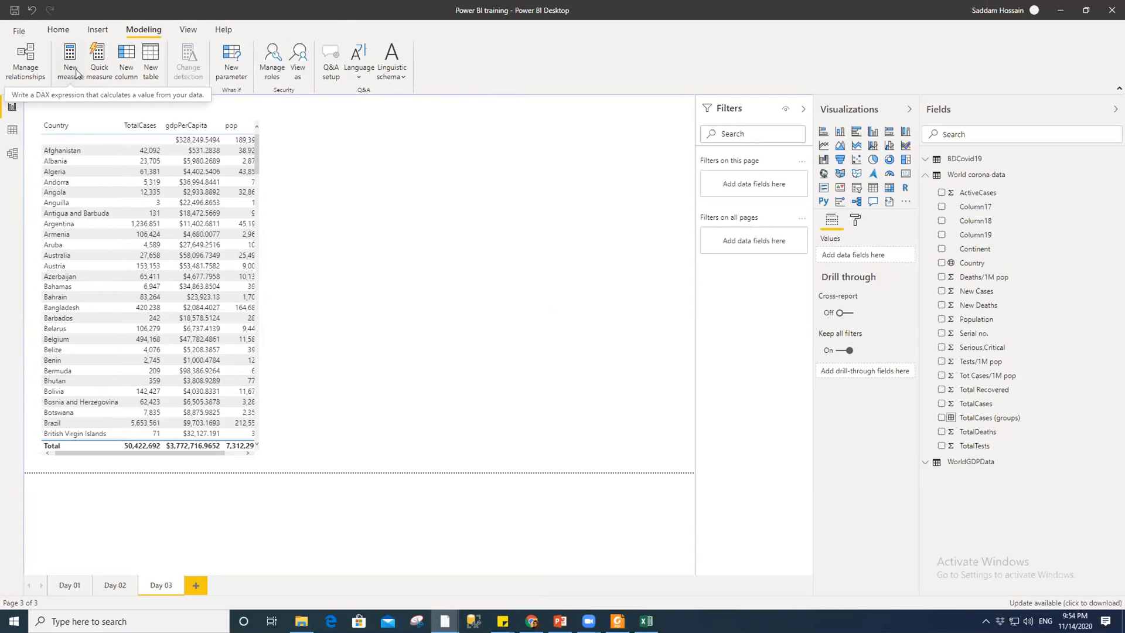
{"action": "left_click", "coordinate": [98, 65]}
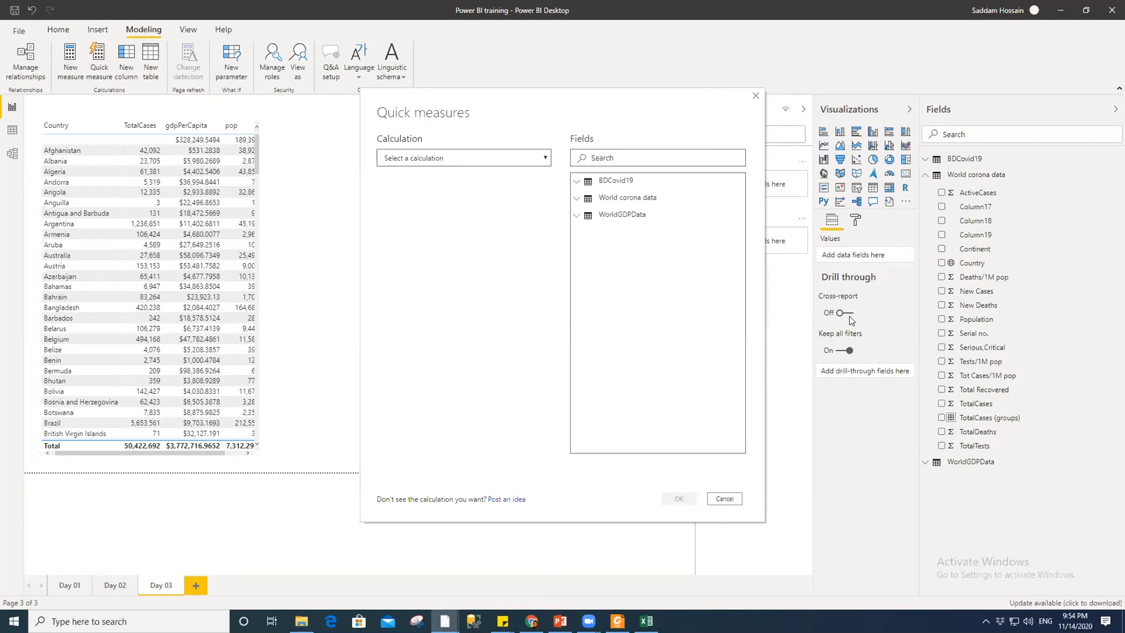
{"action": "left_click", "coordinate": [490, 158]}
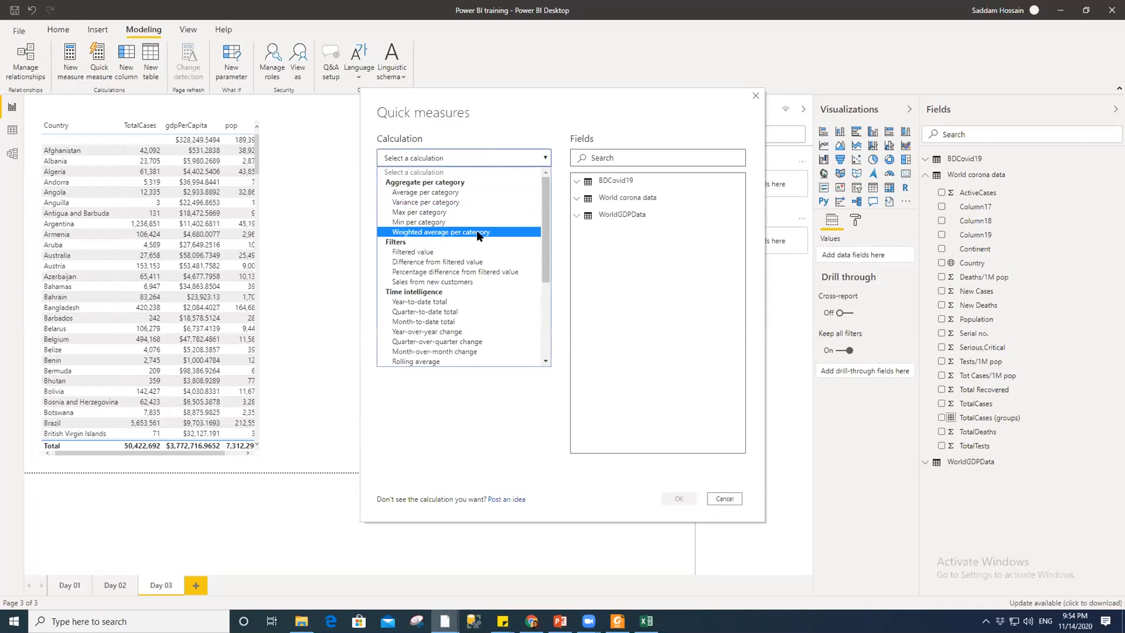
{"action": "scroll", "coordinate": [463, 299], "scroll_direction": "down", "scroll_amount": 4}
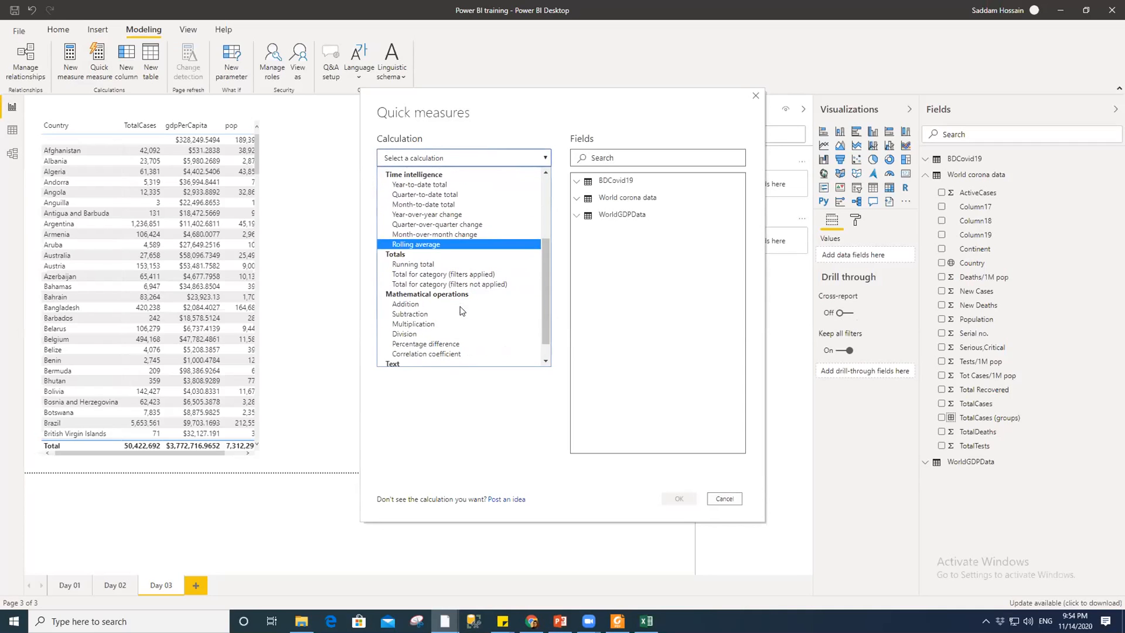
{"action": "scroll", "coordinate": [461, 311], "scroll_direction": "up", "scroll_amount": 4}
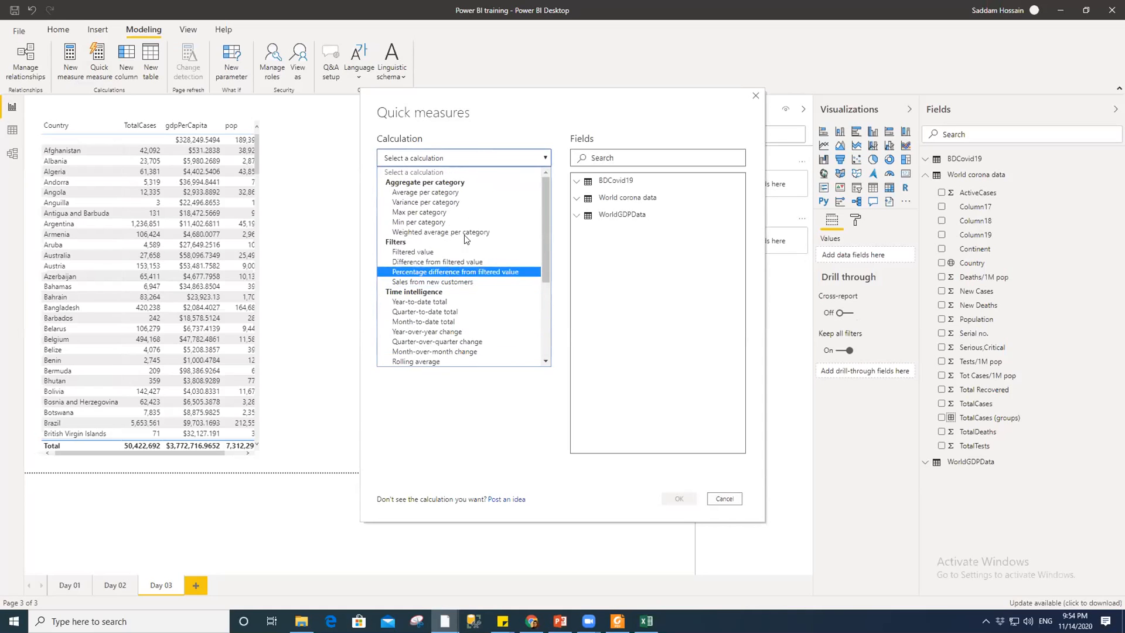
{"action": "scroll", "coordinate": [436, 222], "scroll_direction": "down", "scroll_amount": 2}
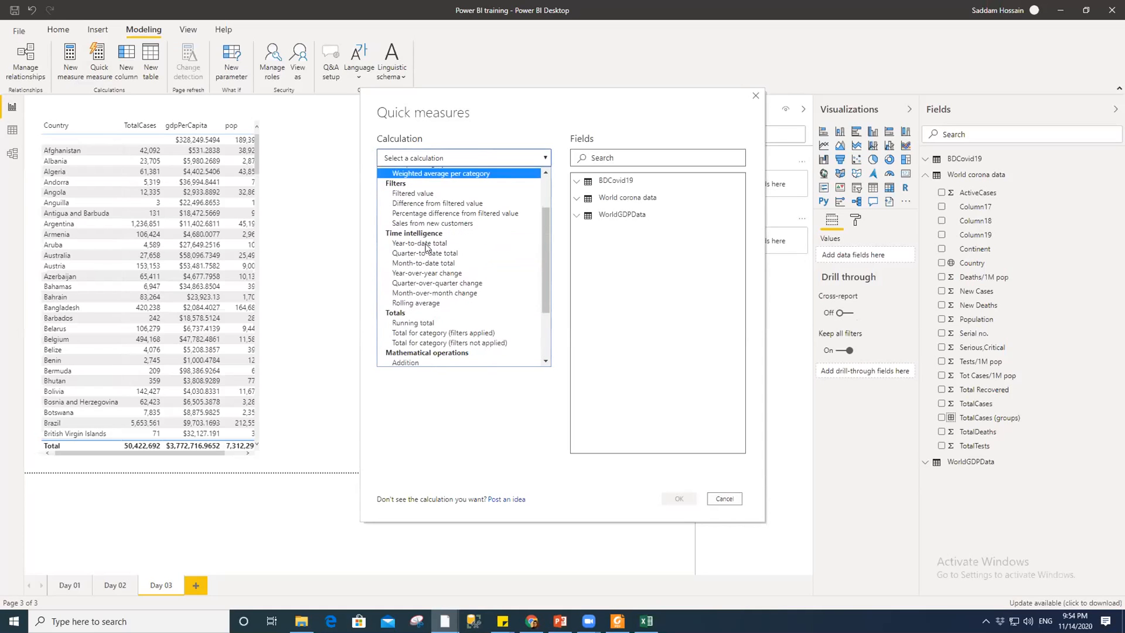
{"action": "scroll", "coordinate": [444, 266], "scroll_direction": "down", "scroll_amount": 2}
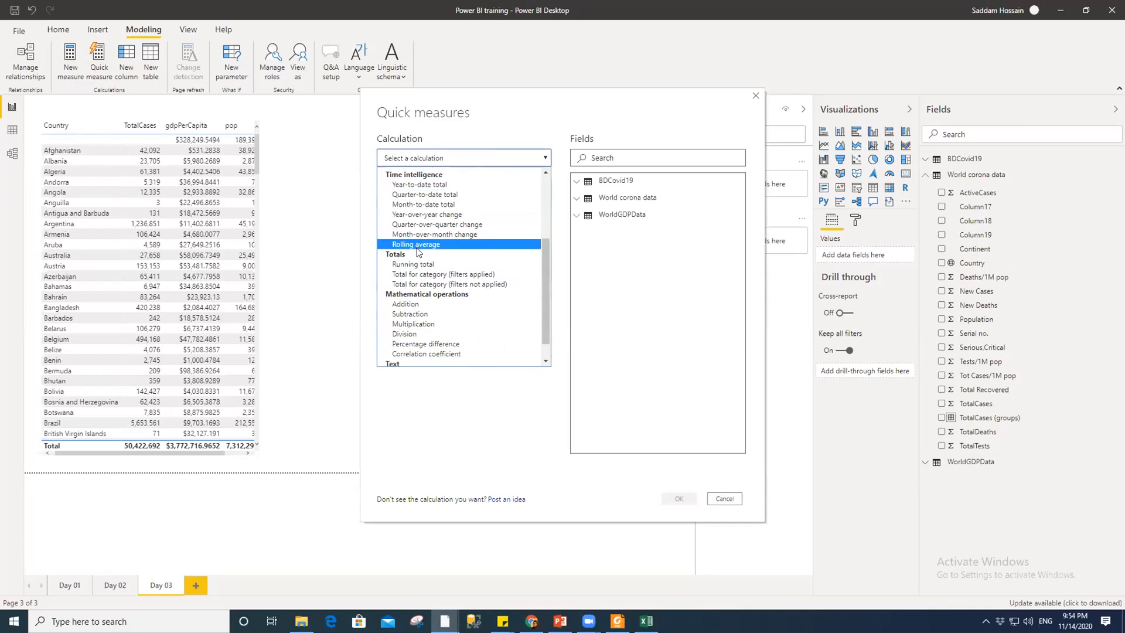
{"action": "scroll", "coordinate": [417, 249], "scroll_direction": "down", "scroll_amount": 1}
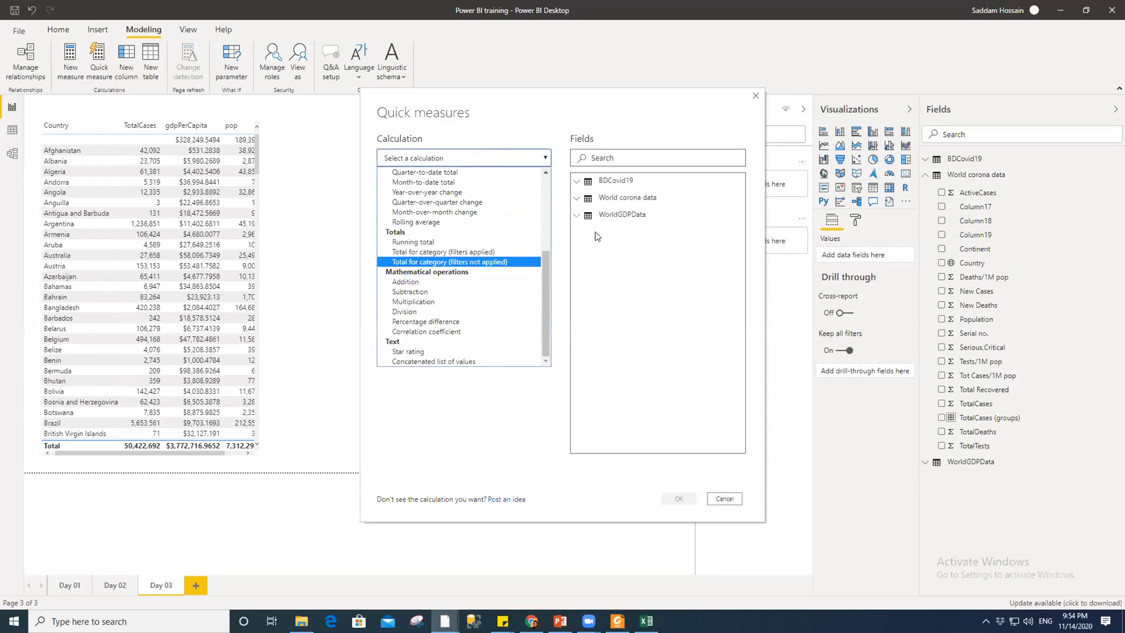
{"action": "scroll", "coordinate": [442, 255], "scroll_direction": "up", "scroll_amount": 5}
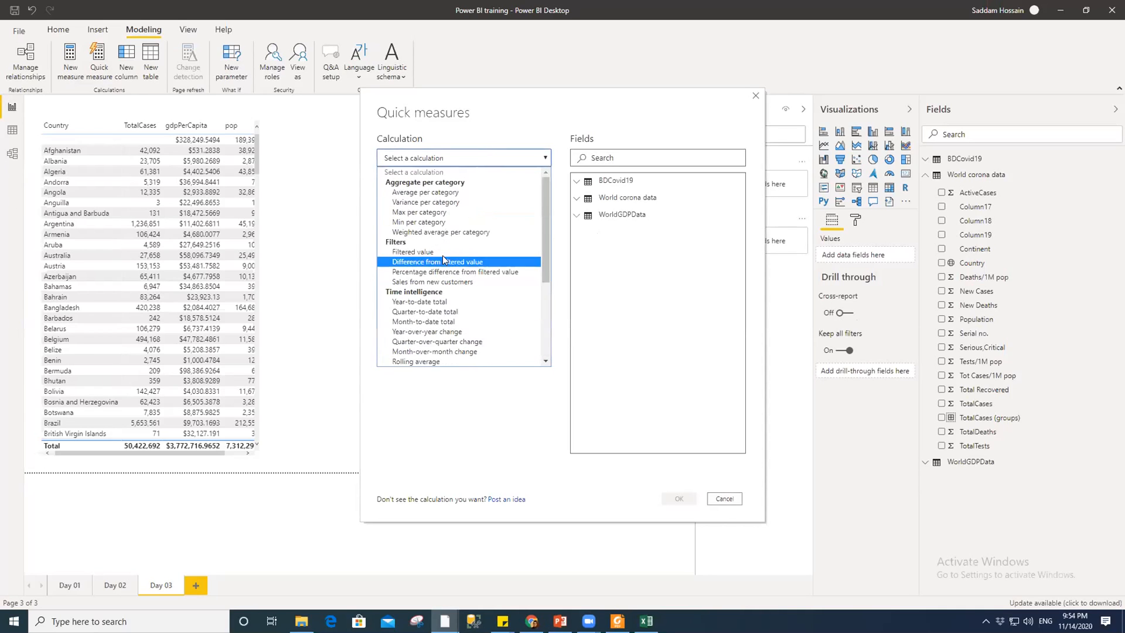
{"action": "left_click", "coordinate": [434, 192]}
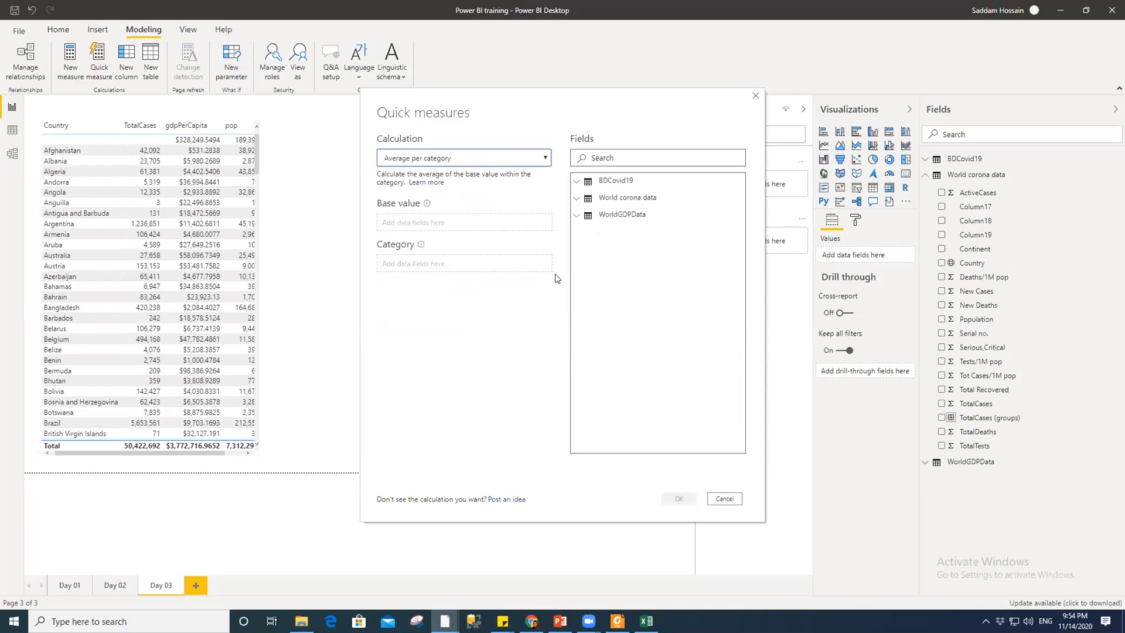
- Use Division from BDCovid19 as the quick measure's category and the sum of No. of case as its base value
{"action": "left_click", "coordinate": [577, 181]}
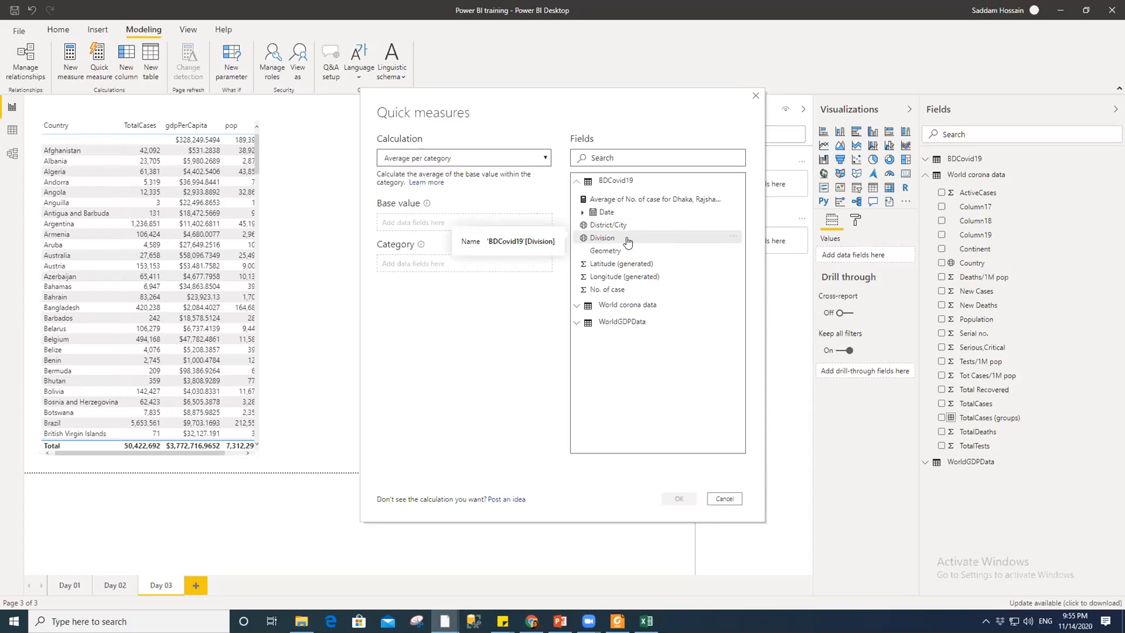
{"action": "left_click_drag", "start_coordinate": [629, 240], "coordinate": [441, 267]}
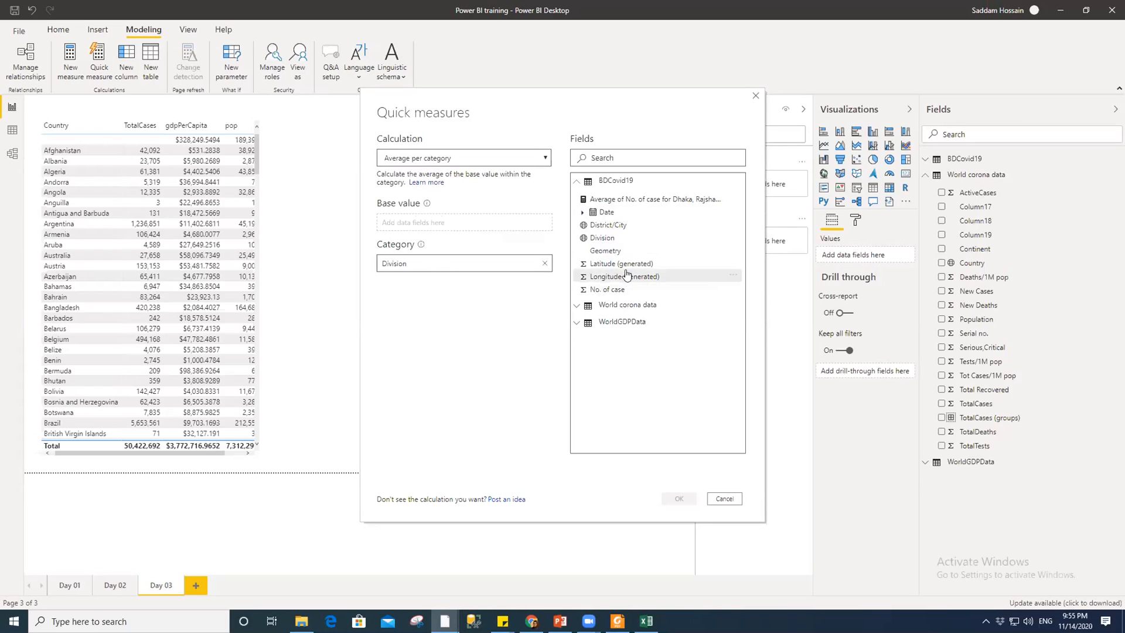
{"action": "left_click_drag", "start_coordinate": [627, 290], "coordinate": [437, 221]}
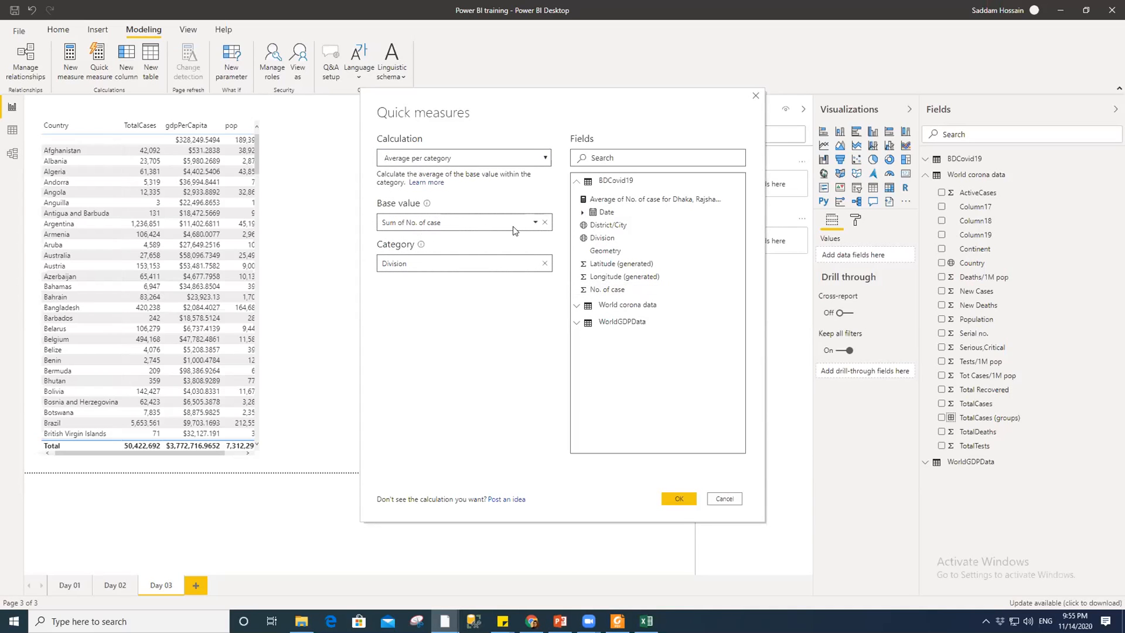
- Change the quick measure's calculation to Max per category, keeping Sum for No. of case, and create the measure
{"action": "left_click", "coordinate": [540, 157]}
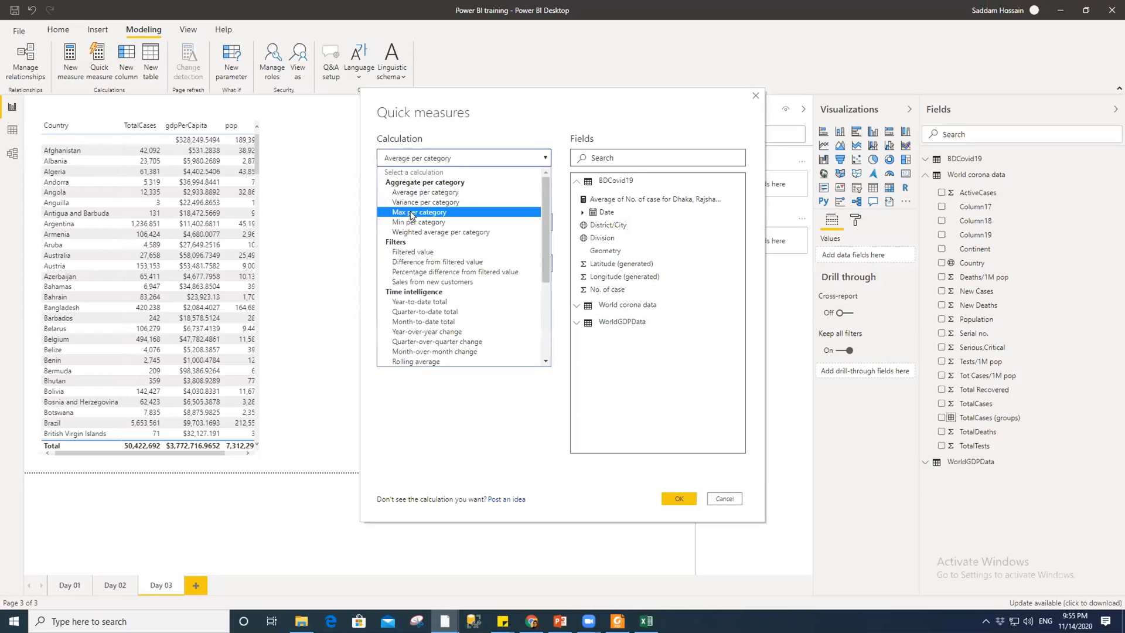
{"action": "left_click", "coordinate": [414, 212]}
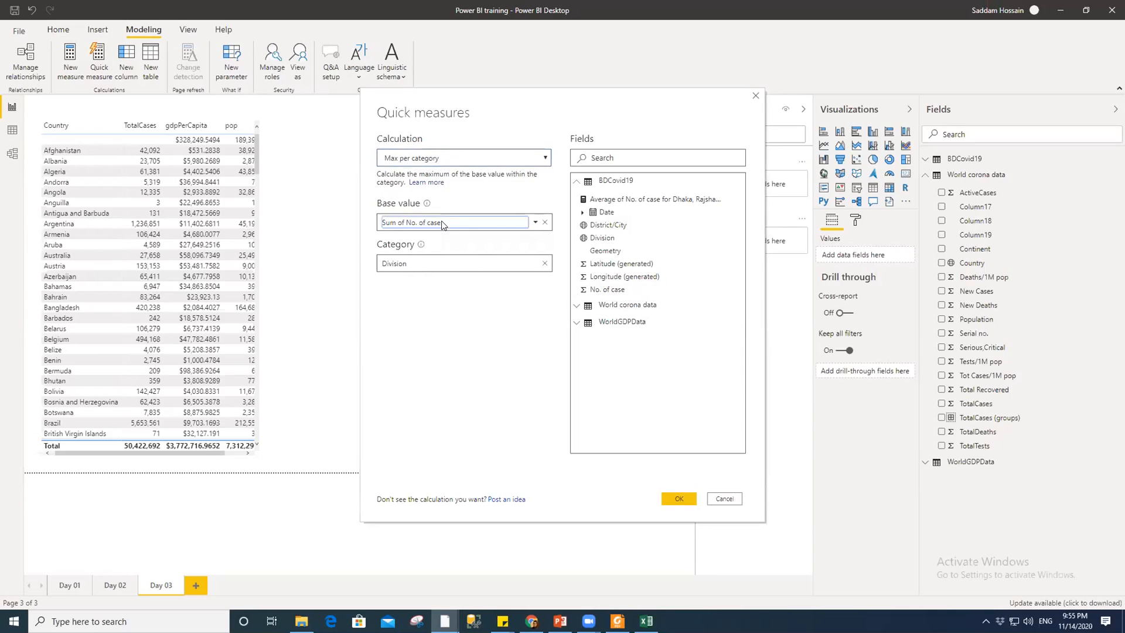
{"action": "left_click", "coordinate": [534, 222]}
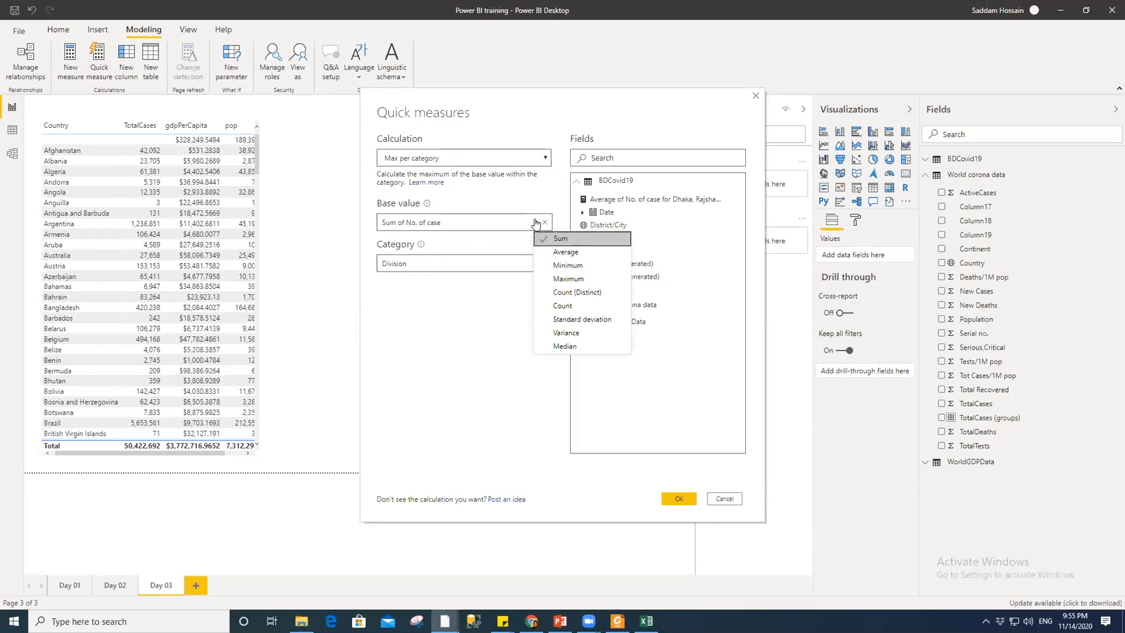
{"action": "left_click", "coordinate": [527, 221]}
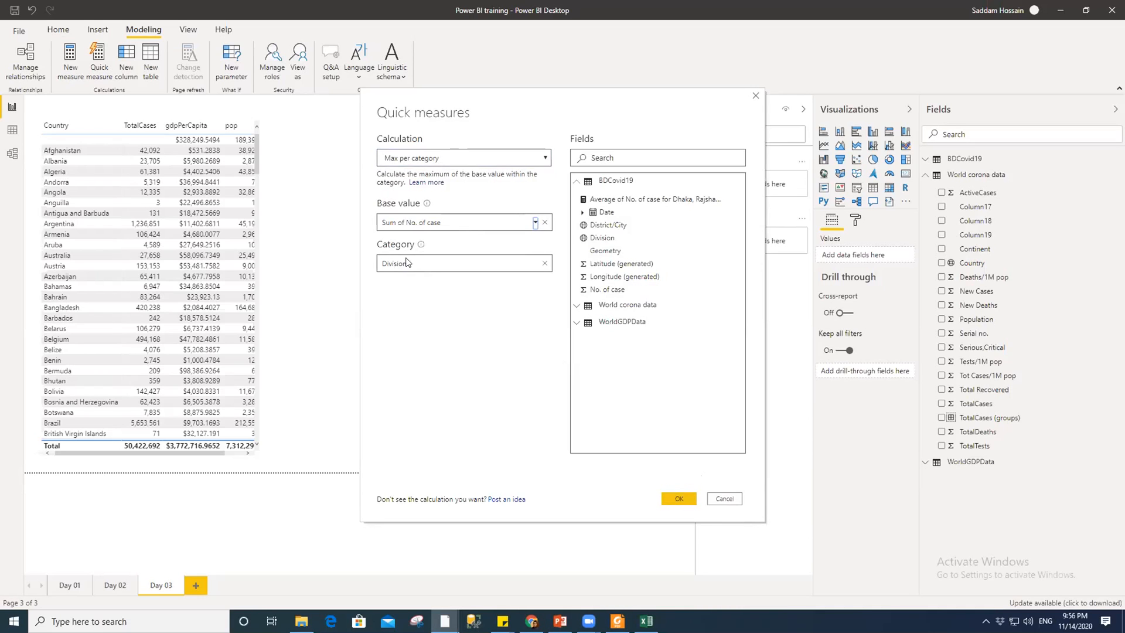
{"action": "left_click", "coordinate": [689, 503]}
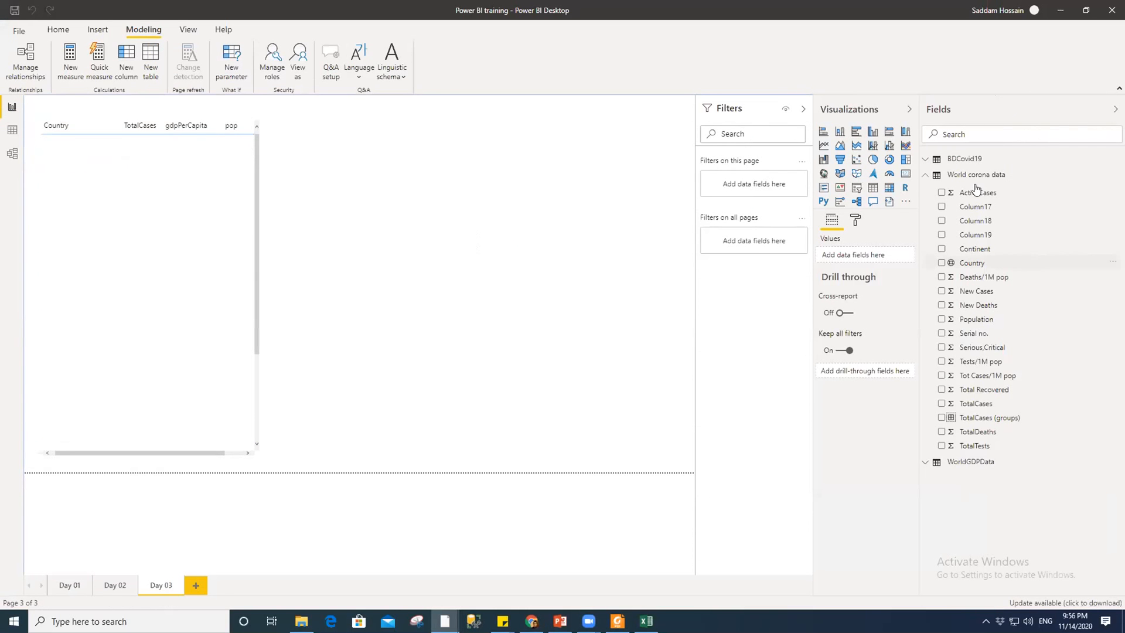
- Place WorldGDPData's No. of case max per Division measure on the page as a table visual and shrink its height to the single row
{"action": "left_click", "coordinate": [925, 175]}
{"action": "left_click", "coordinate": [926, 190]}
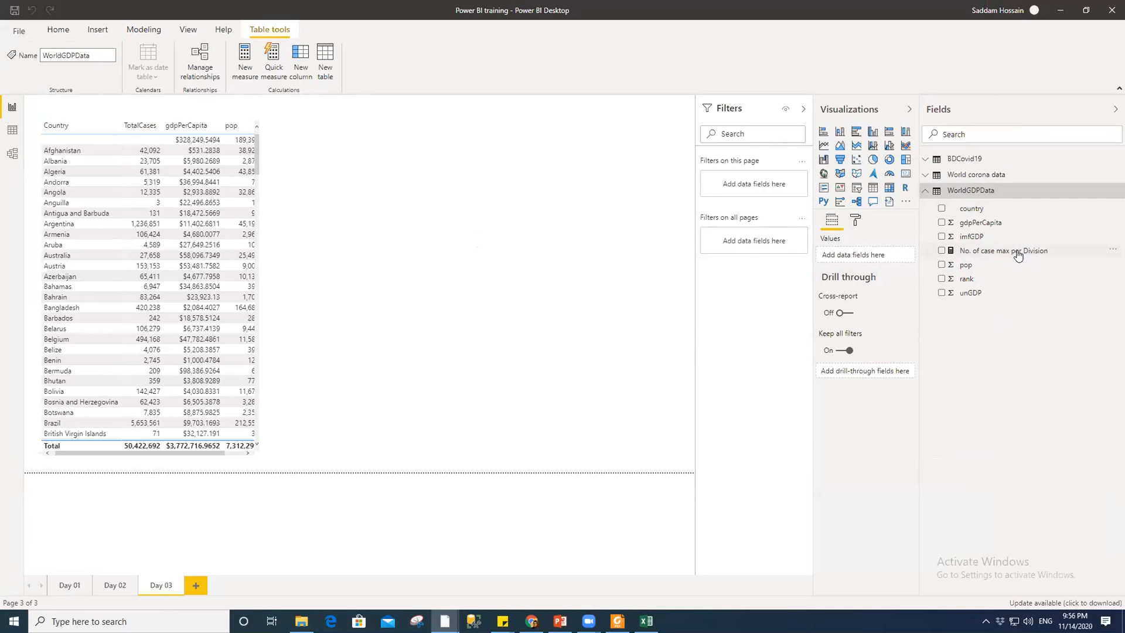
{"action": "left_click_drag", "start_coordinate": [992, 255], "coordinate": [534, 280]}
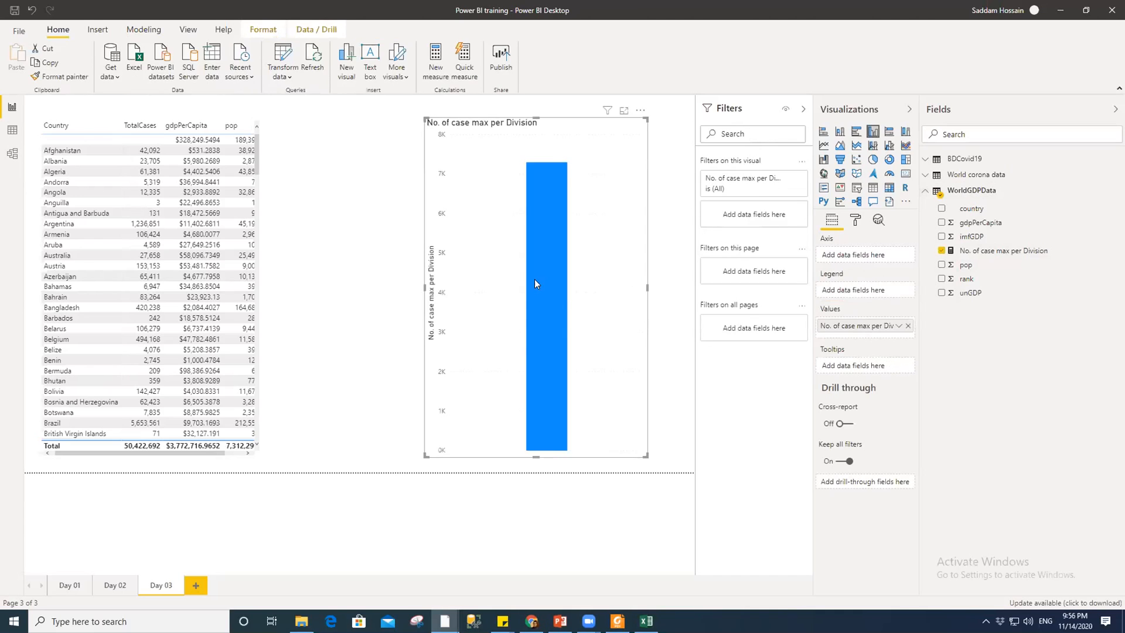
{"action": "left_click", "coordinate": [872, 188]}
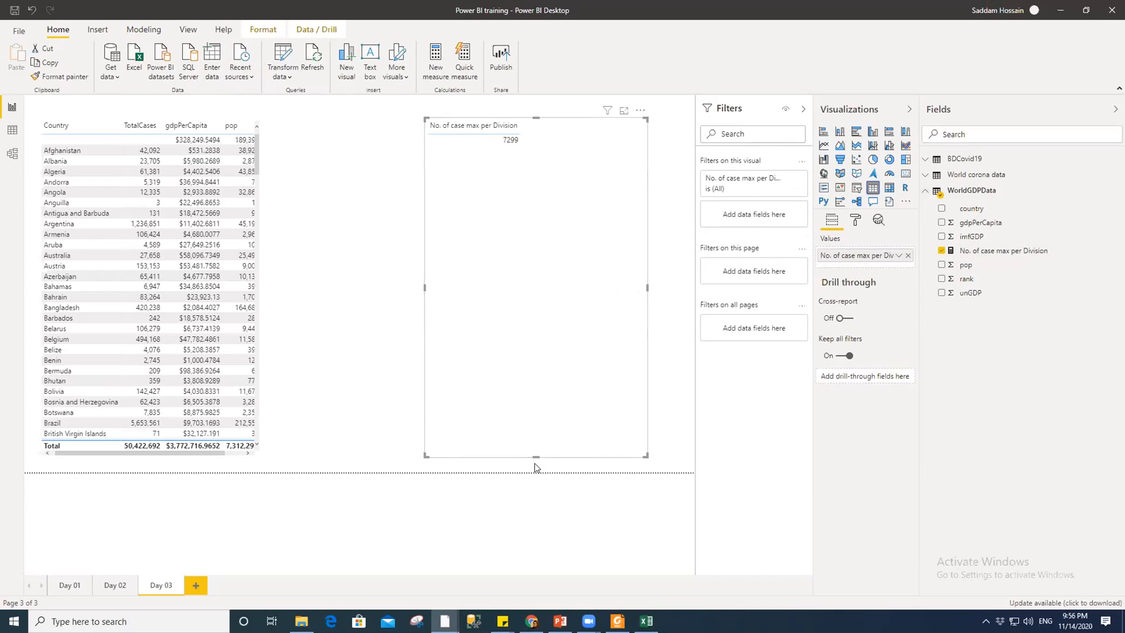
{"action": "left_click_drag", "start_coordinate": [533, 456], "coordinate": [516, 157]}
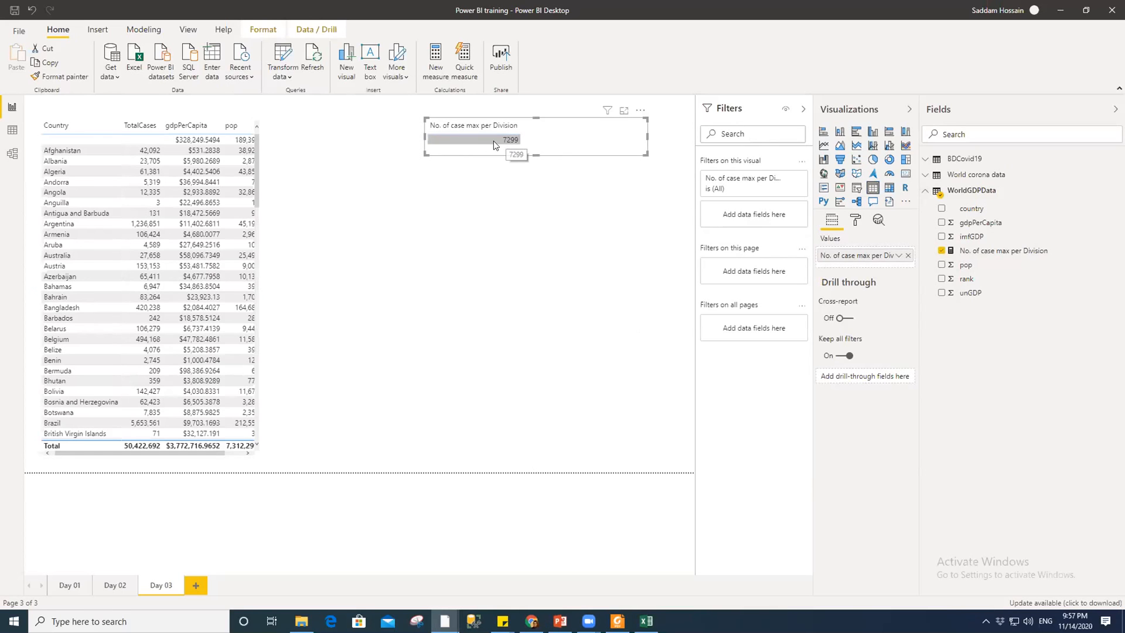
{"action": "left_click", "coordinate": [610, 216]}
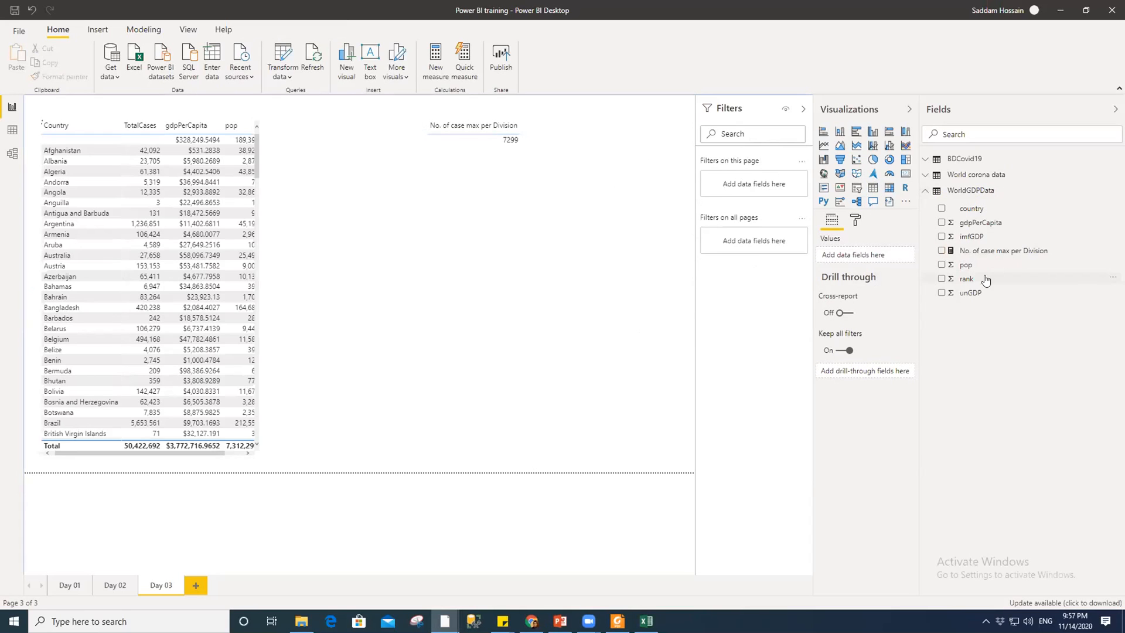
- Expand the BDCovid19 fields and delete the table visual showing the No. of case max per Division measure
{"action": "left_click", "coordinate": [927, 191]}
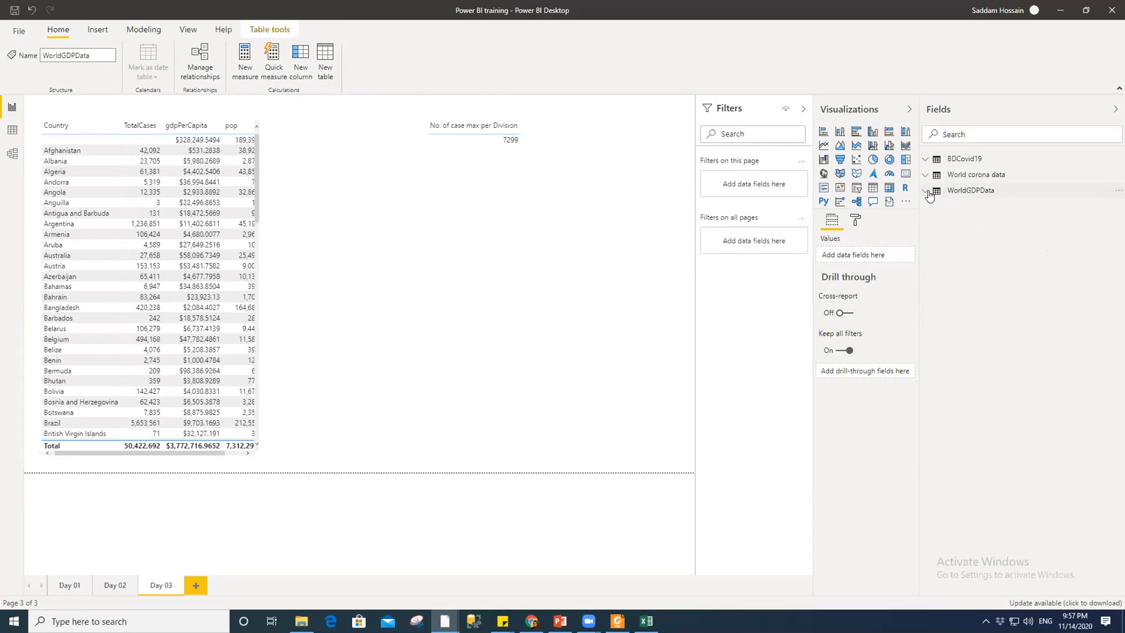
{"action": "left_click", "coordinate": [927, 159]}
{"action": "left_click", "coordinate": [927, 160]}
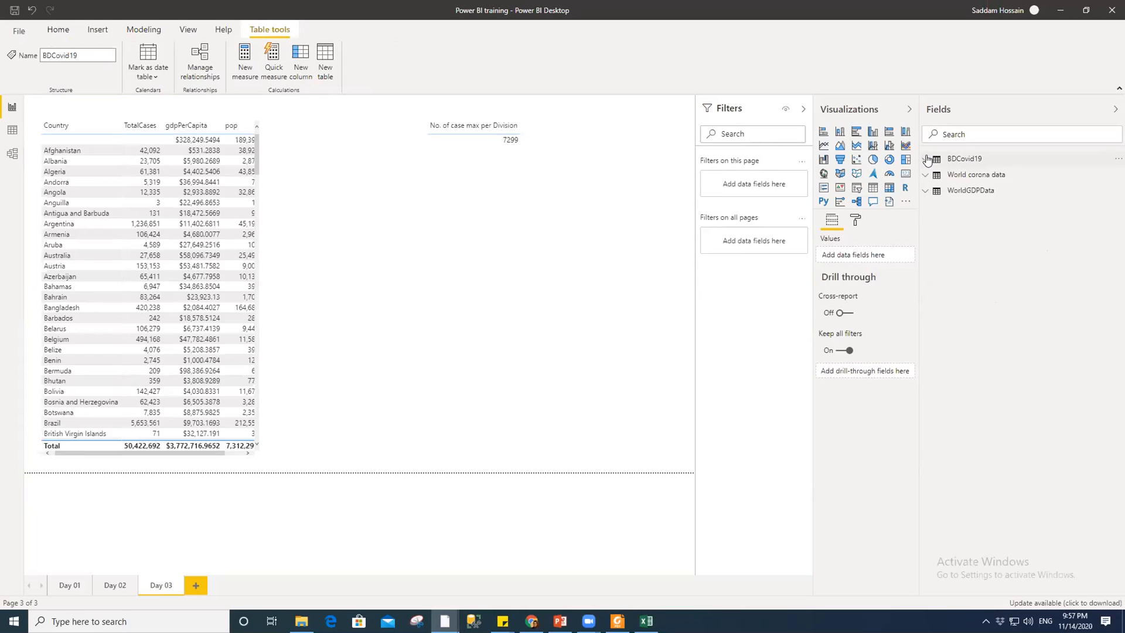
{"action": "left_click", "coordinate": [927, 159]}
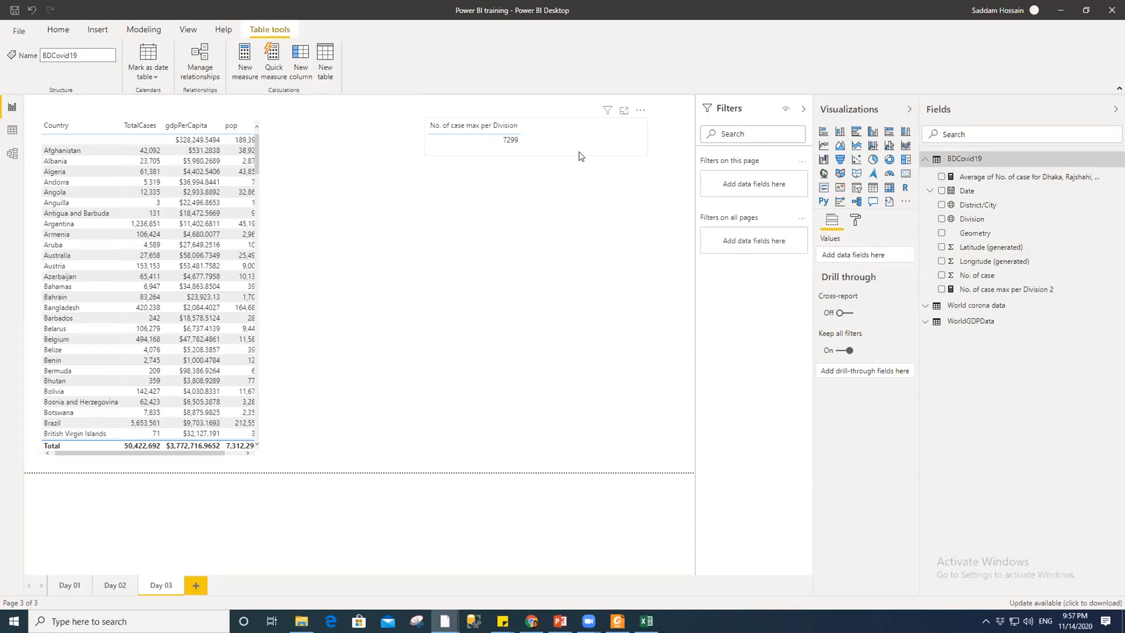
{"action": "left_click", "coordinate": [598, 149]}
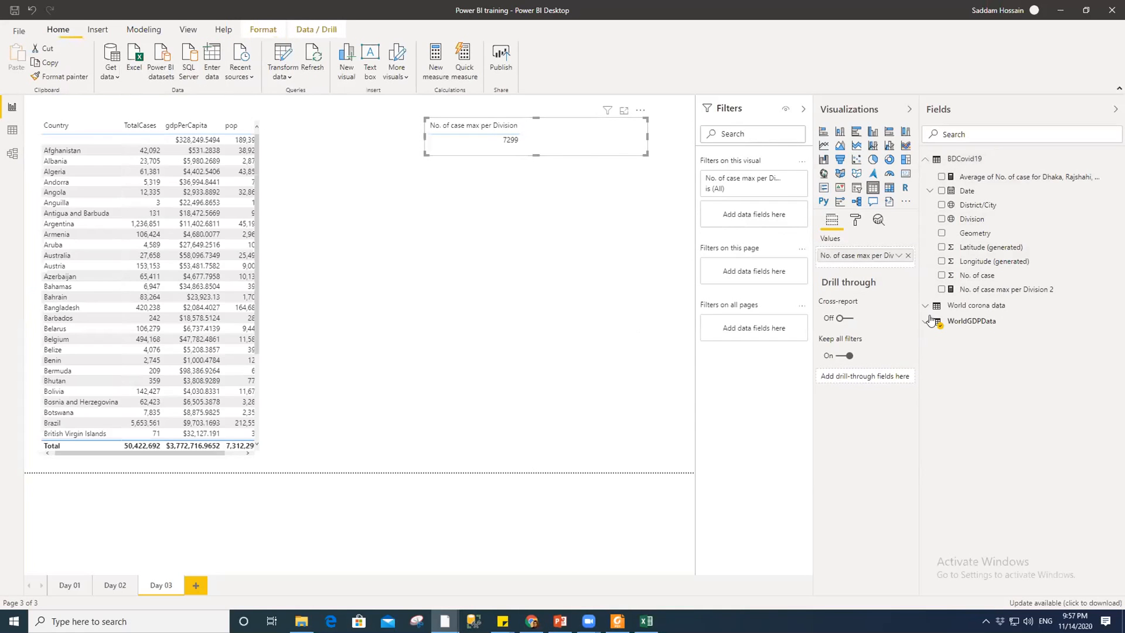
{"action": "key", "text": "Delete"}
- Show BDCovid19's No. of case max per Division 2 measure as a table visual and shorten it to fit its single row
{"action": "left_click_drag", "start_coordinate": [1001, 289], "coordinate": [511, 196]}
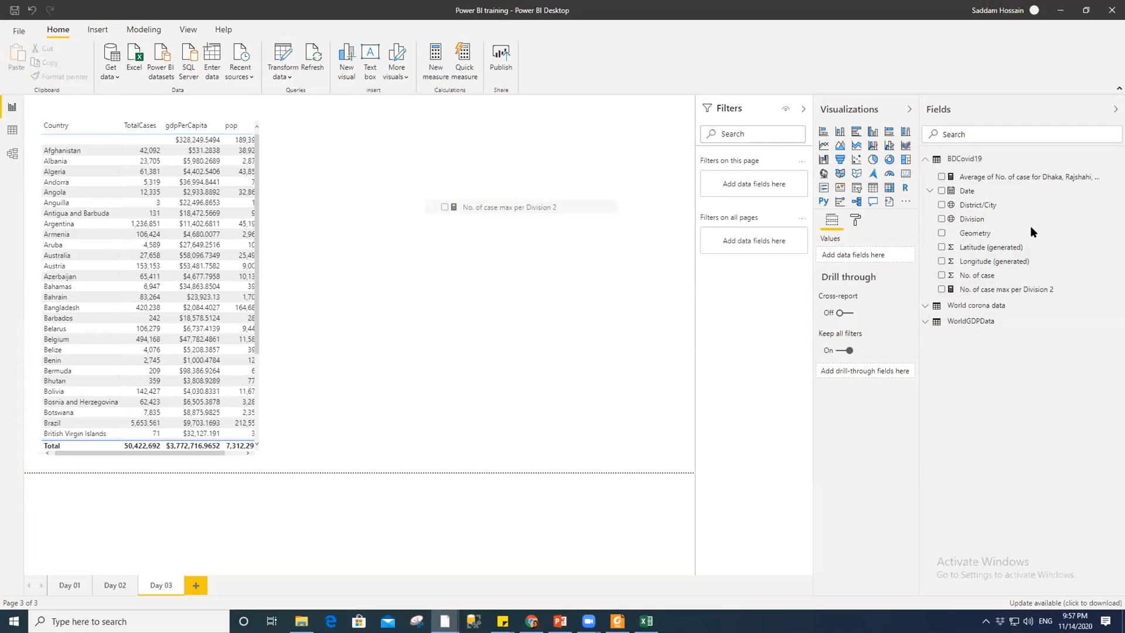
{"action": "left_click", "coordinate": [873, 190]}
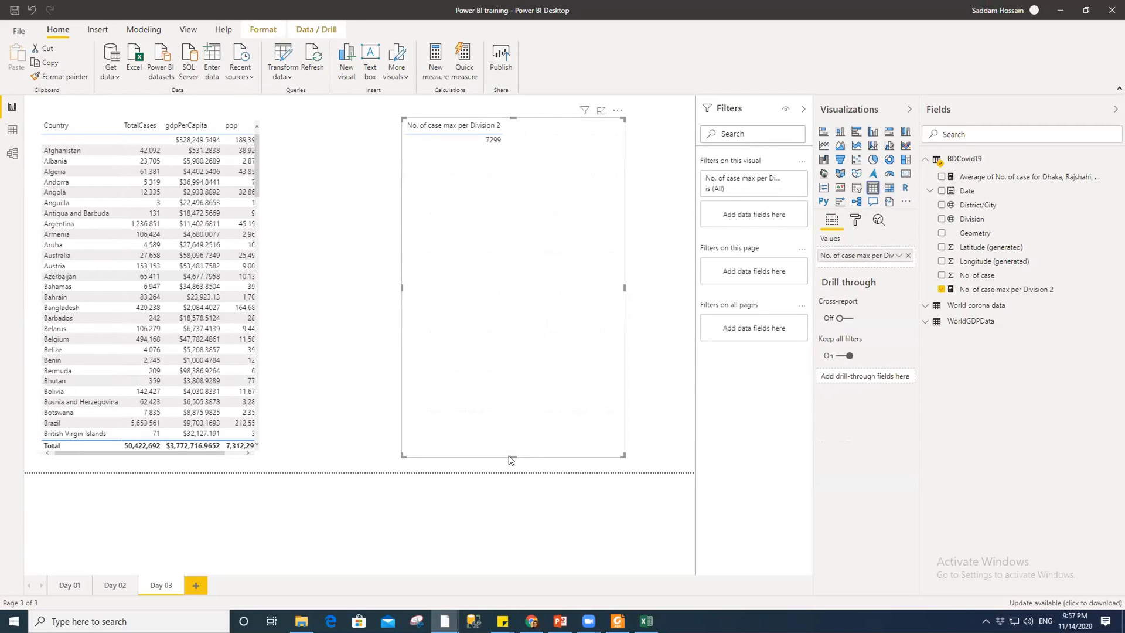
{"action": "left_click_drag", "start_coordinate": [508, 455], "coordinate": [528, 168]}
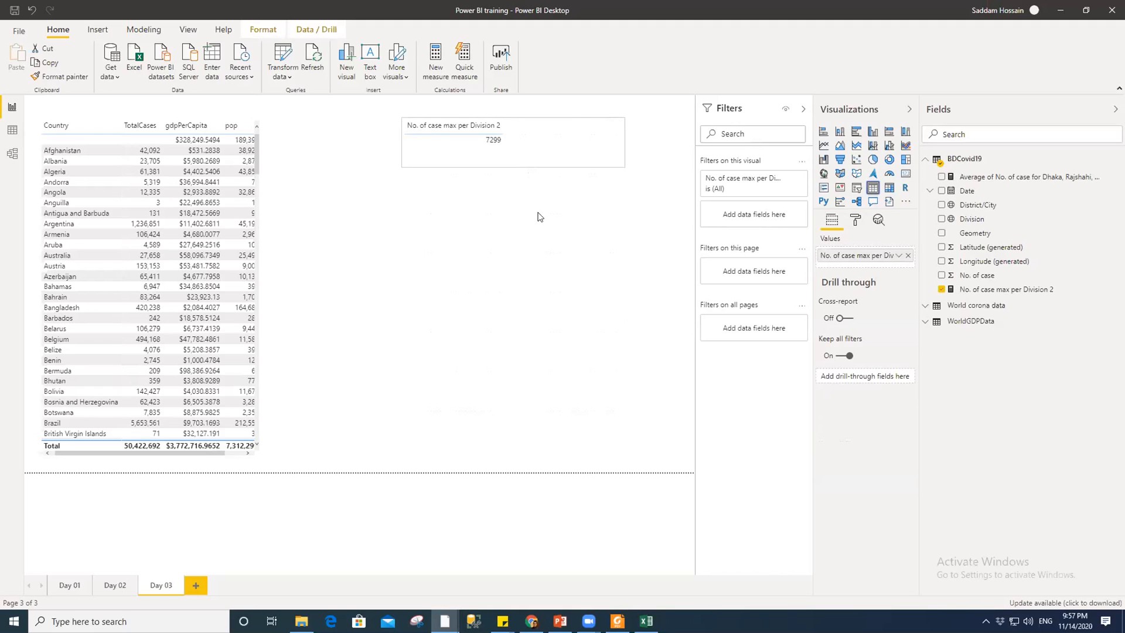
- Below the measure table, add a compact table visual listing Division with No. of case from BDCovid19
{"action": "left_click_drag", "start_coordinate": [973, 218], "coordinate": [484, 326]}
{"action": "left_click", "coordinate": [874, 189]}
{"action": "left_click_drag", "start_coordinate": [513, 456], "coordinate": [514, 278]}
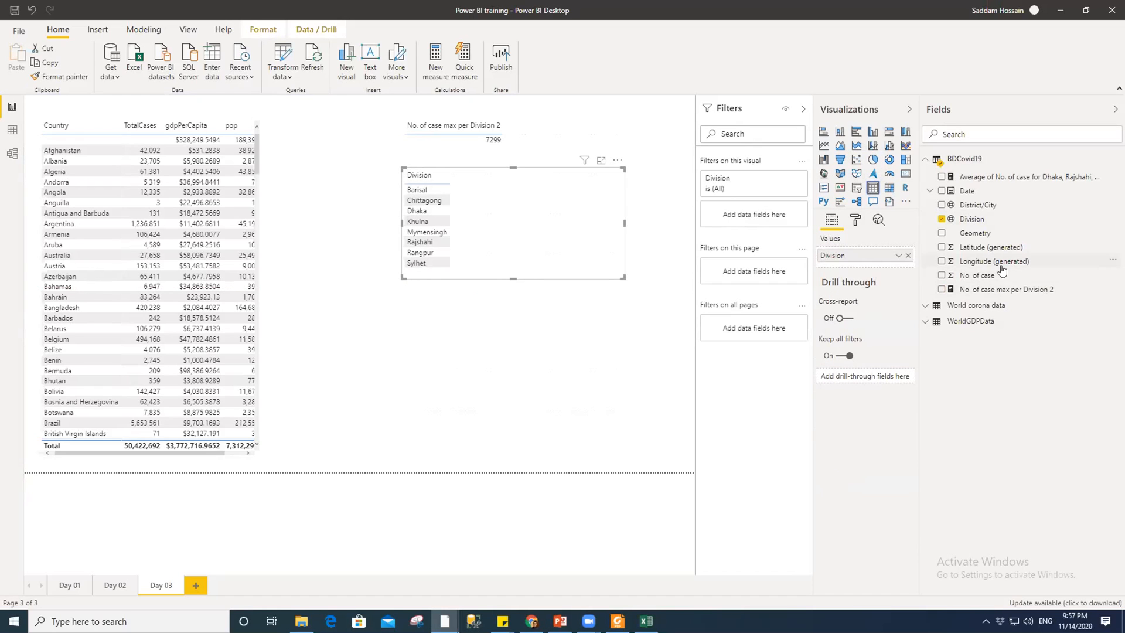
{"action": "left_click_drag", "start_coordinate": [974, 275], "coordinate": [605, 283]}
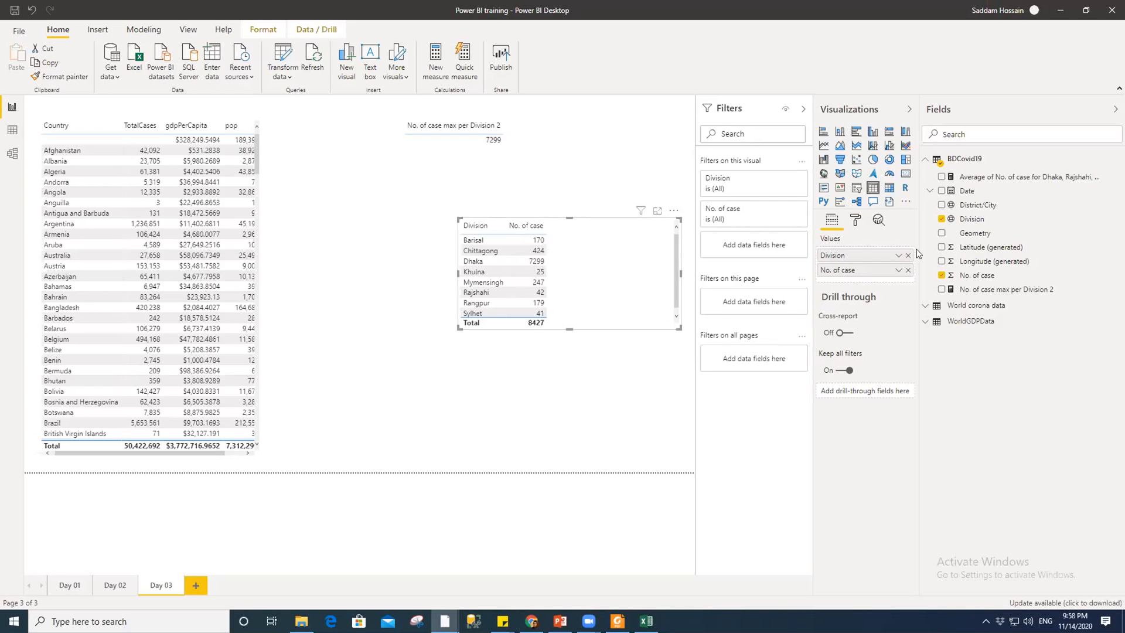
- Examine the DAX formulas of the Average of No. of case and No. of case max per Division 2 measures
{"action": "left_click", "coordinate": [990, 178]}
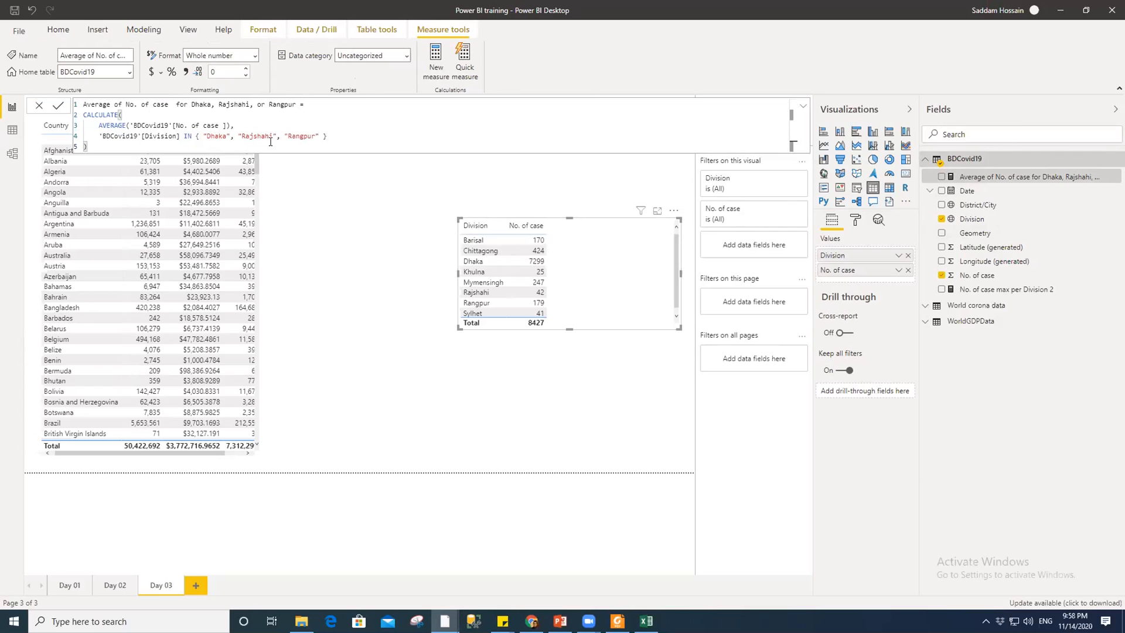
{"action": "left_click_drag", "start_coordinate": [94, 146], "coordinate": [82, 105]}
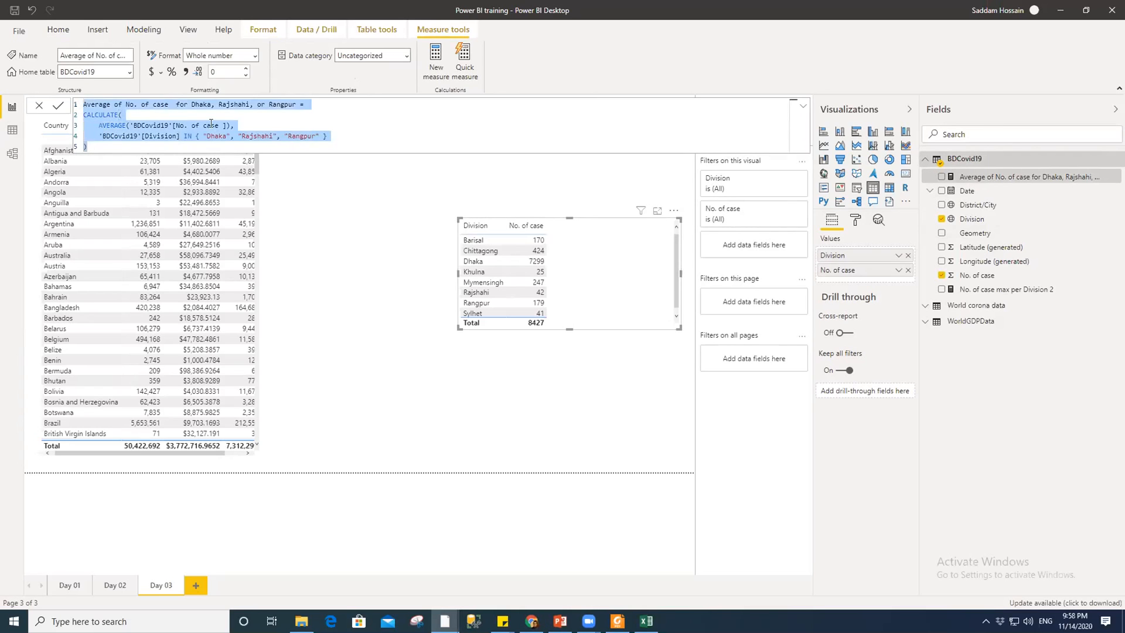
{"action": "left_click", "coordinate": [274, 125]}
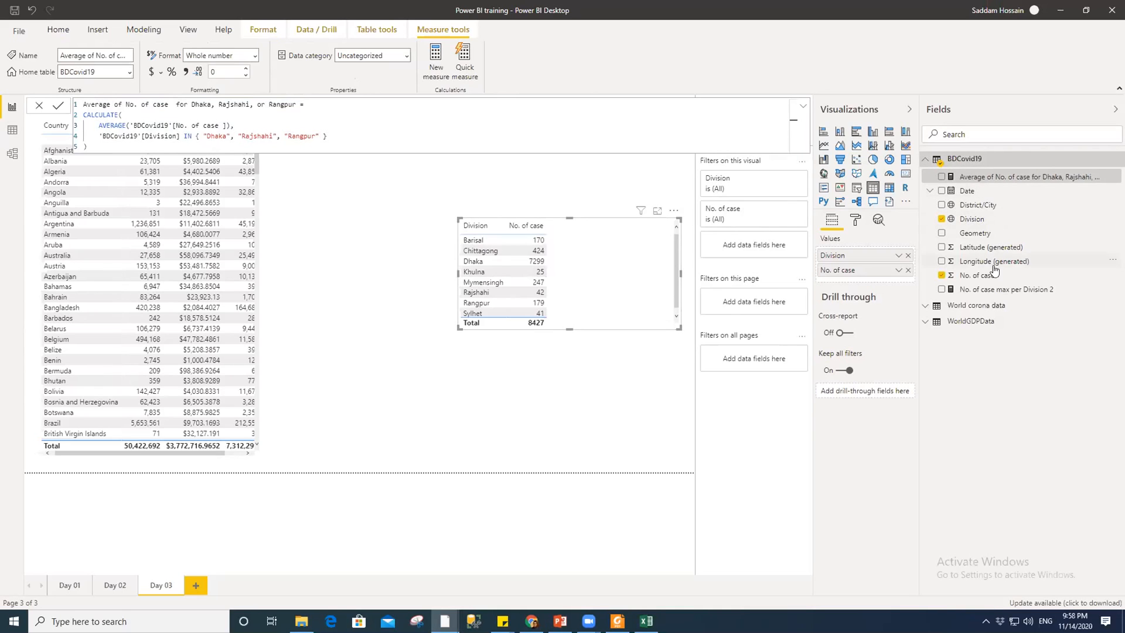
{"action": "left_click", "coordinate": [990, 290]}
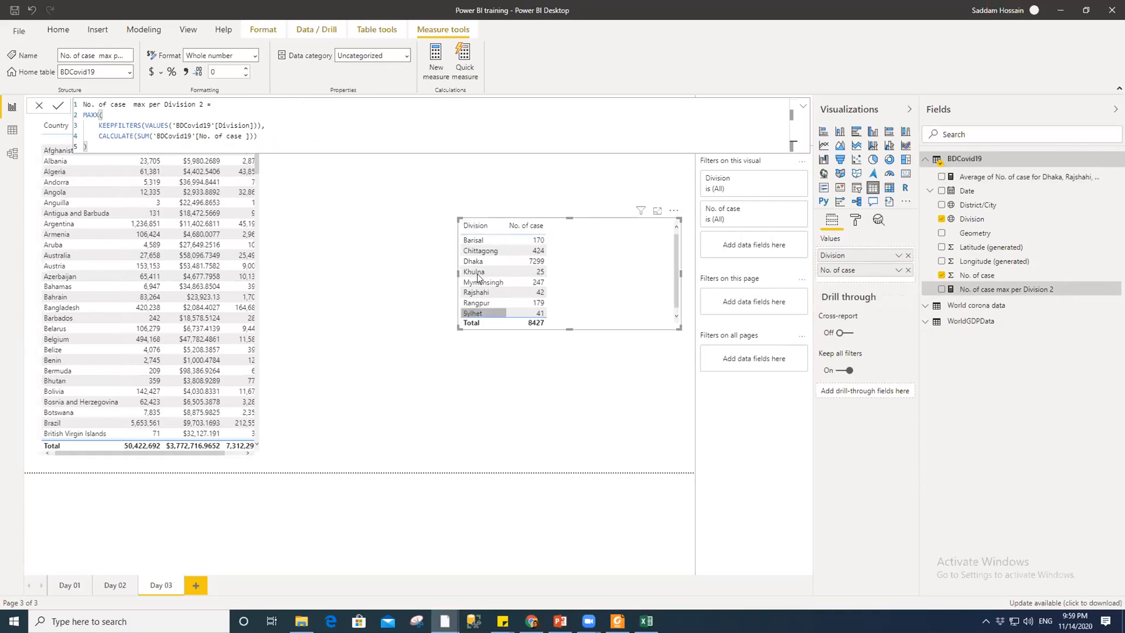
{"action": "left_click", "coordinate": [566, 187]}
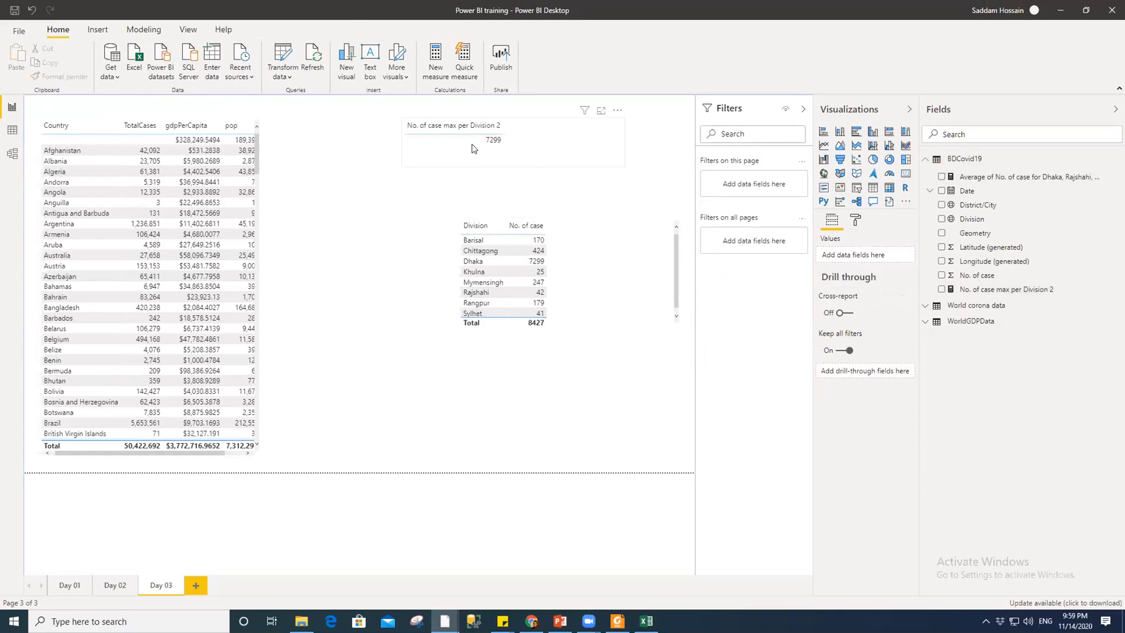
- Widen the Country table visual until its whole pop column fits
{"action": "left_click", "coordinate": [507, 157]}
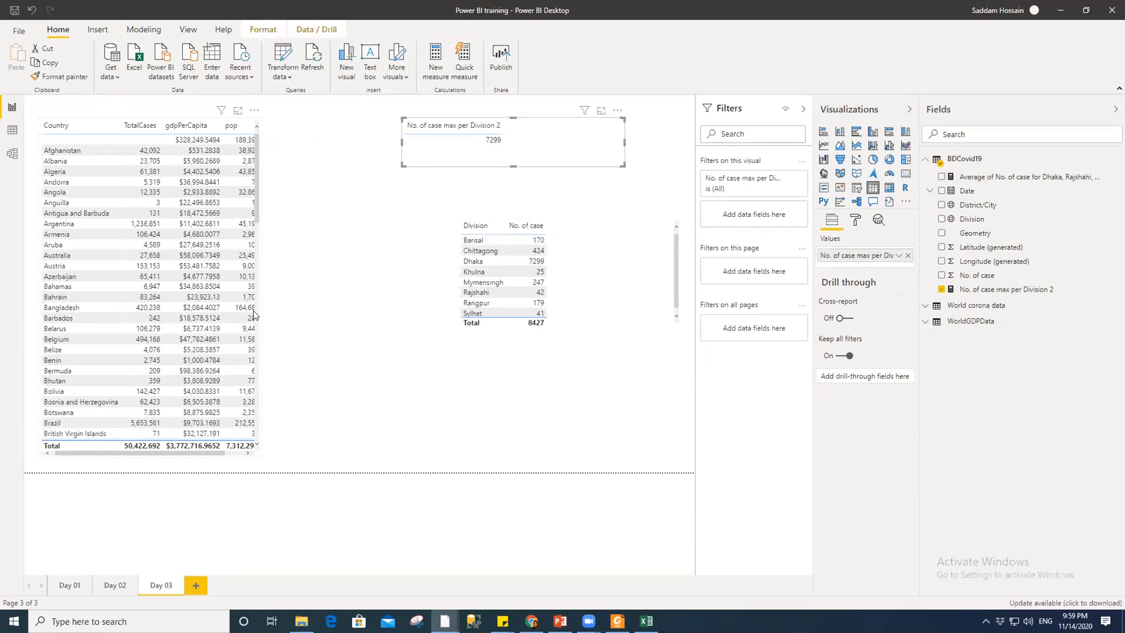
{"action": "left_click", "coordinate": [256, 283]}
{"action": "left_click_drag", "start_coordinate": [257, 284], "coordinate": [295, 287]}
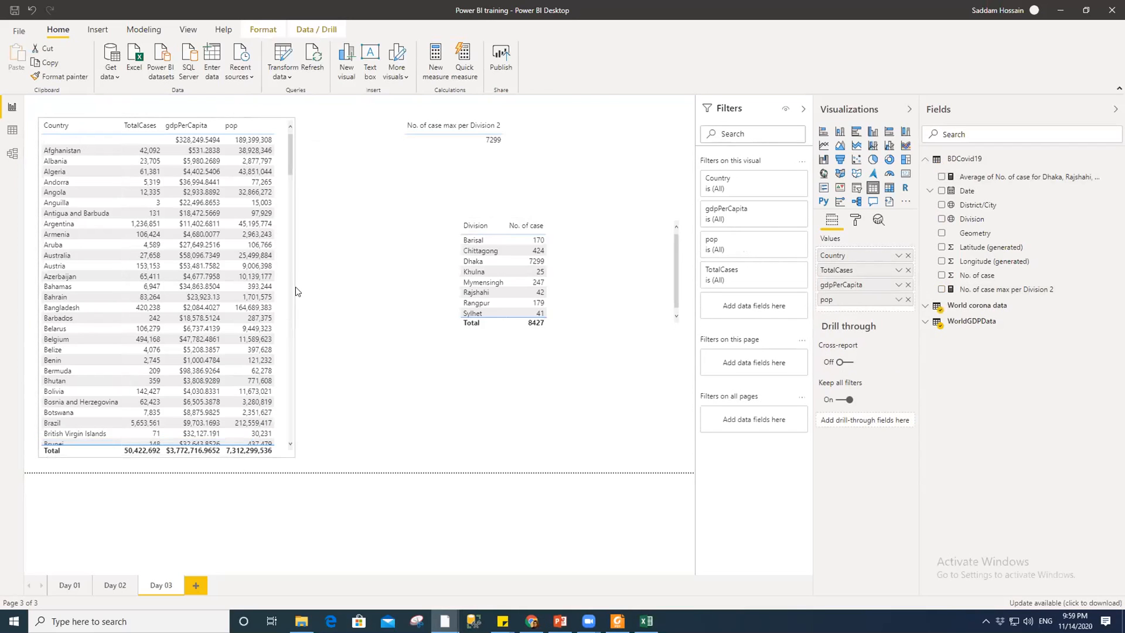
- Review the DAX formula behind the No. of case max per Division 2 table once more and close it
{"action": "left_click", "coordinate": [540, 156]}
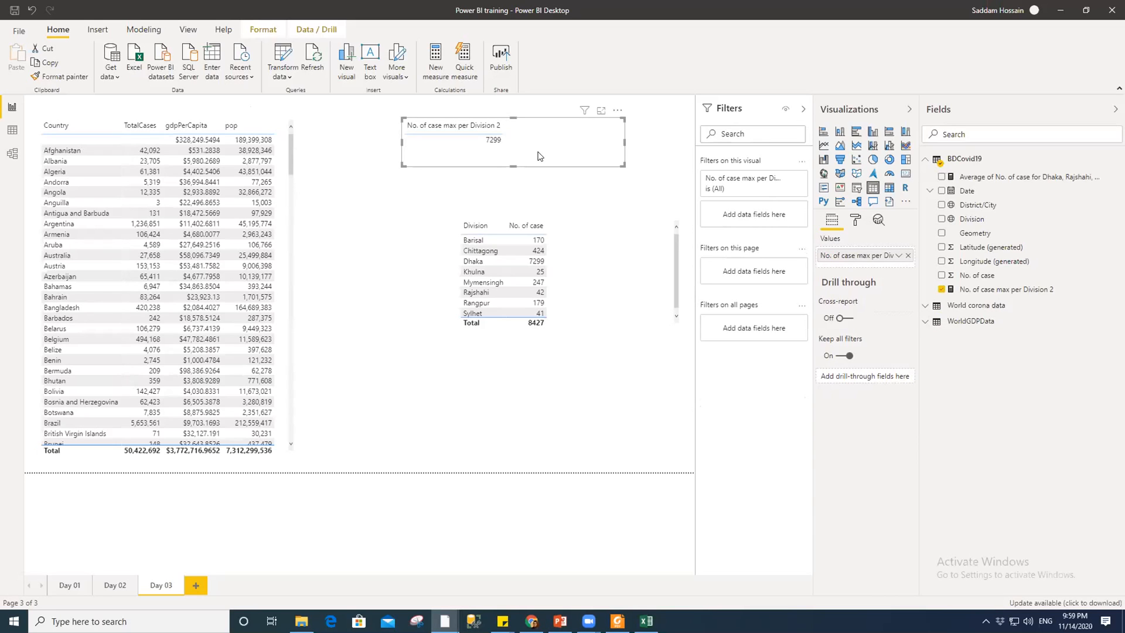
{"action": "left_click", "coordinate": [994, 289]}
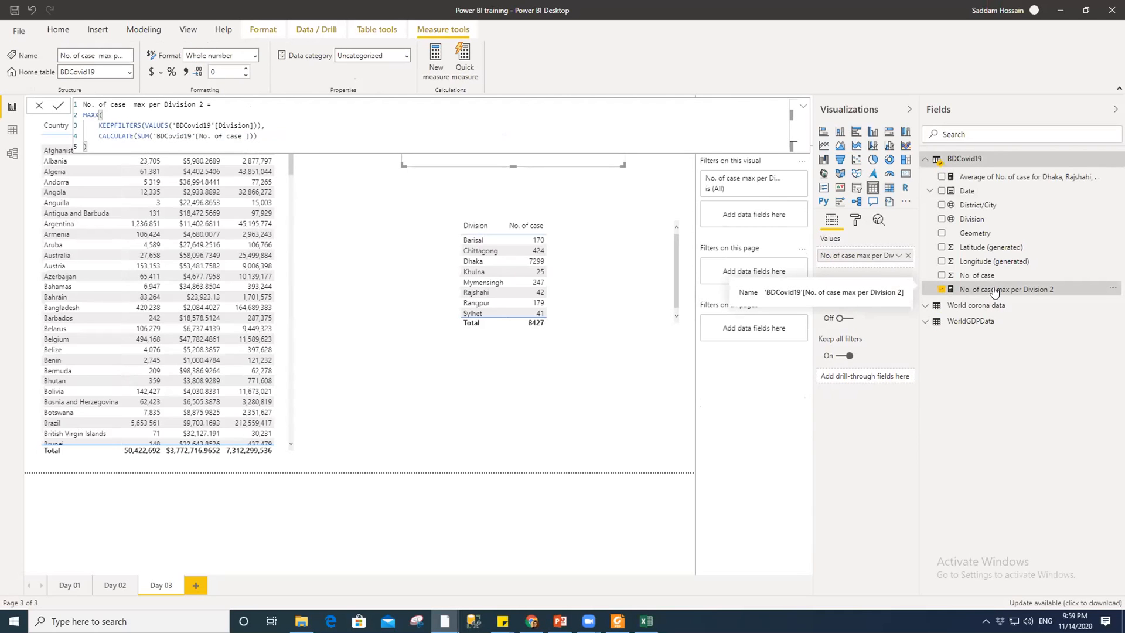
{"action": "left_click", "coordinate": [611, 375]}
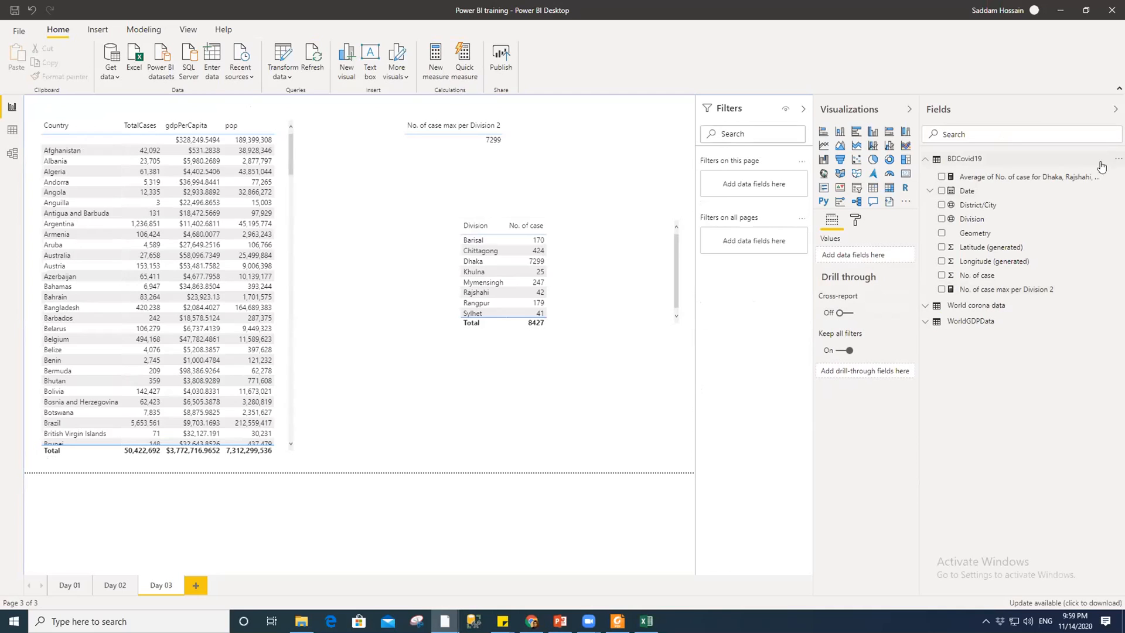
{"action": "left_click", "coordinate": [162, 28]}
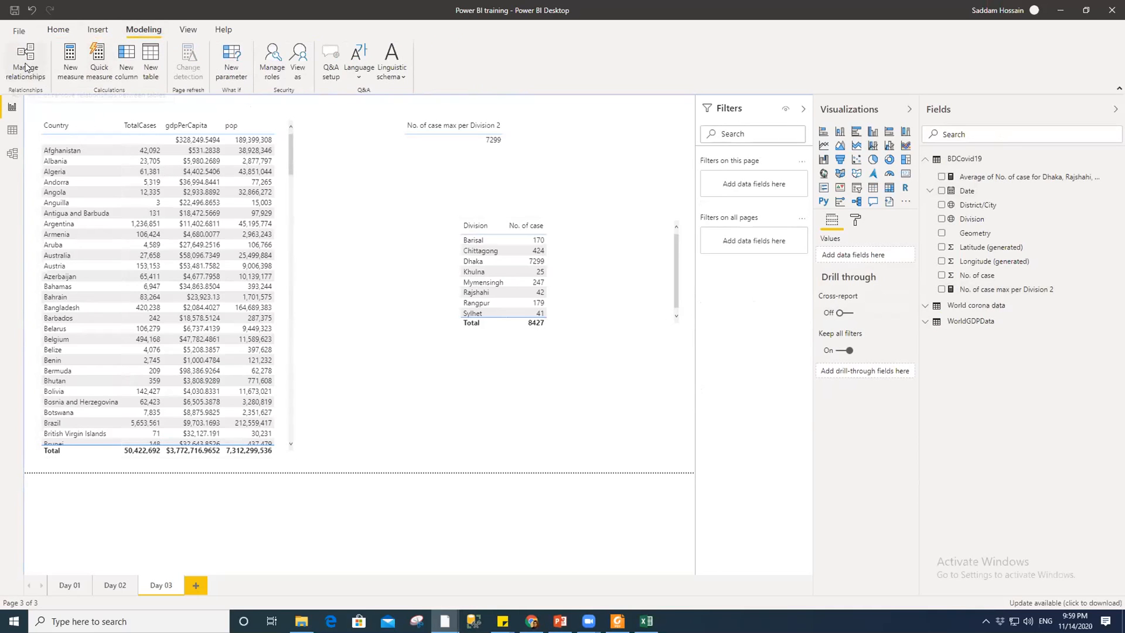
{"action": "left_click", "coordinate": [98, 60]}
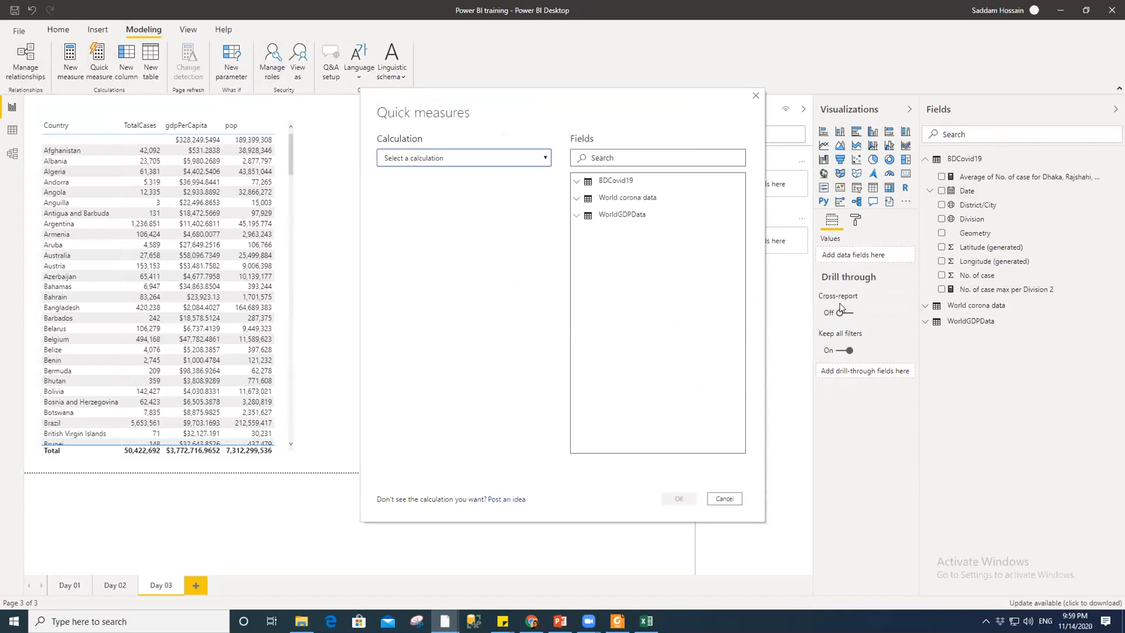
{"action": "left_click", "coordinate": [586, 180]}
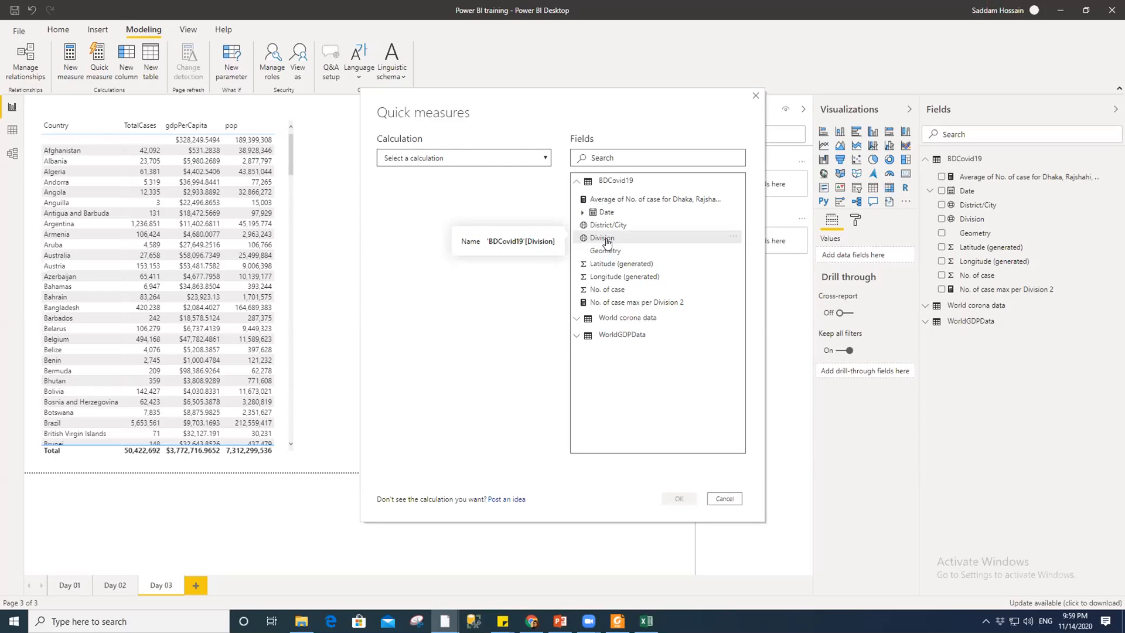
{"action": "left_click", "coordinate": [524, 157]}
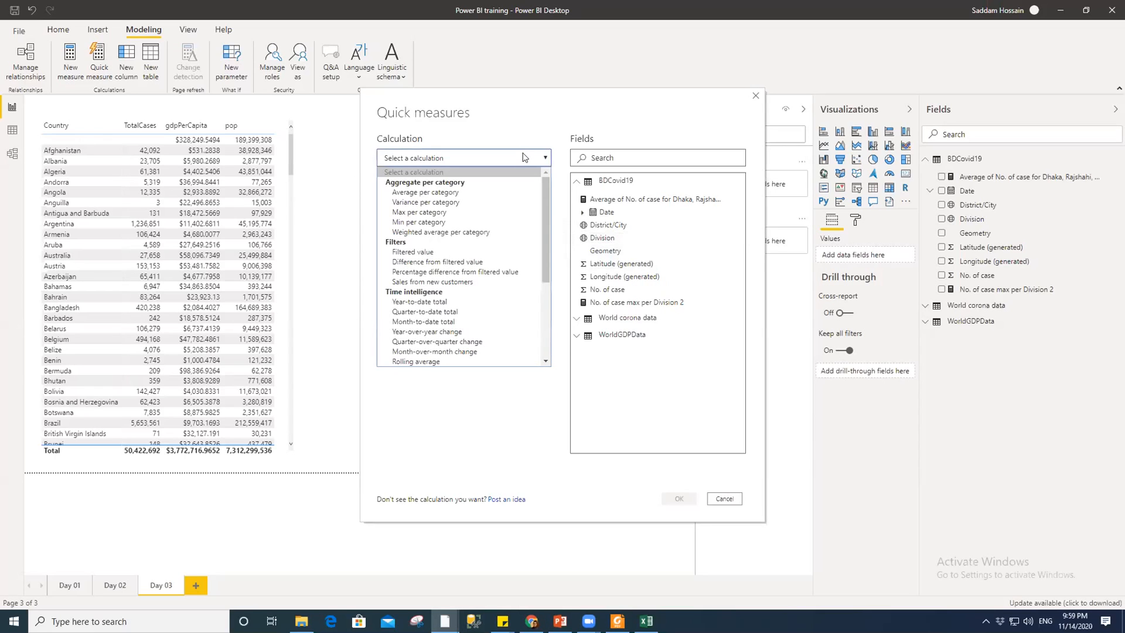
{"action": "left_click", "coordinate": [438, 224]}
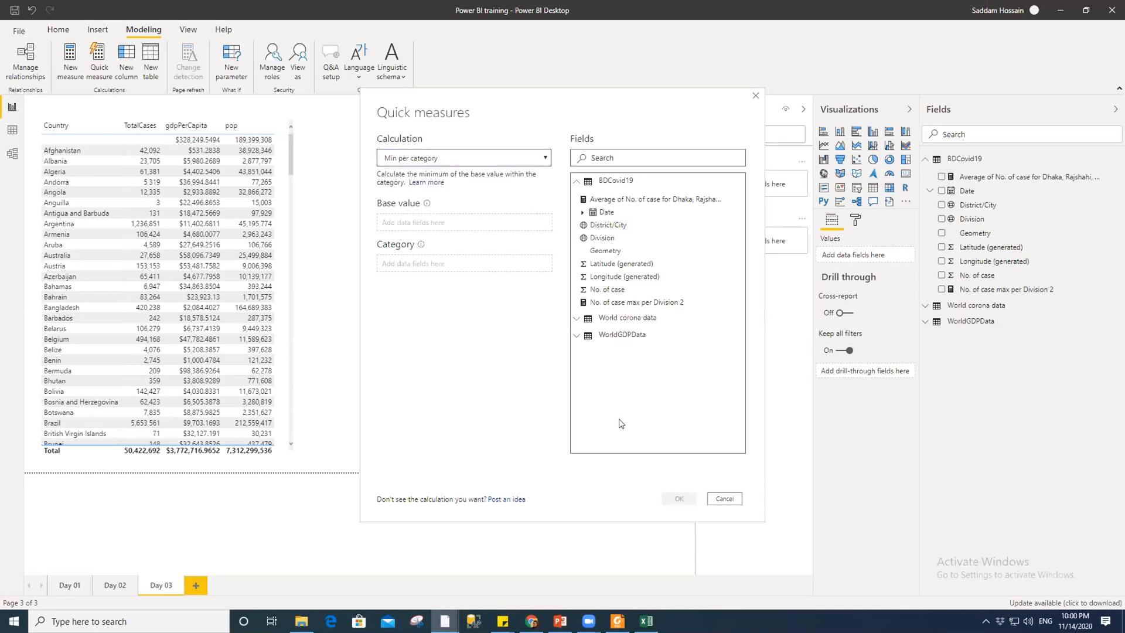
{"action": "left_click", "coordinate": [732, 498]}
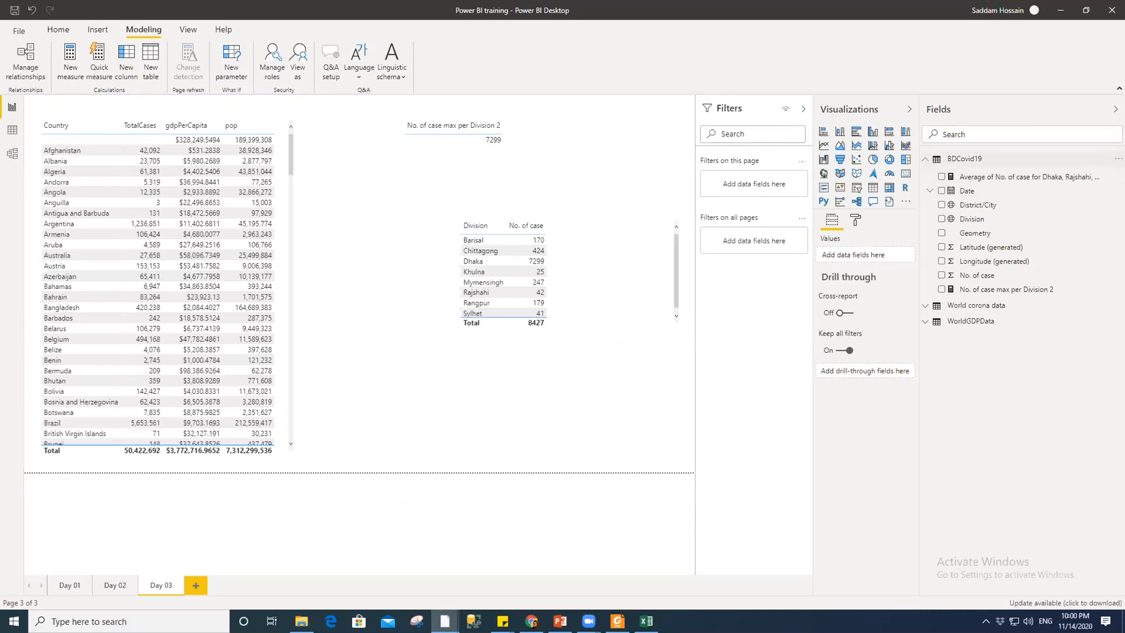
- Create a quick measure in BDCovid19 calculating Min per category, with Sum of No. of case as base value and District/City as category
{"action": "left_click", "coordinate": [1118, 158]}
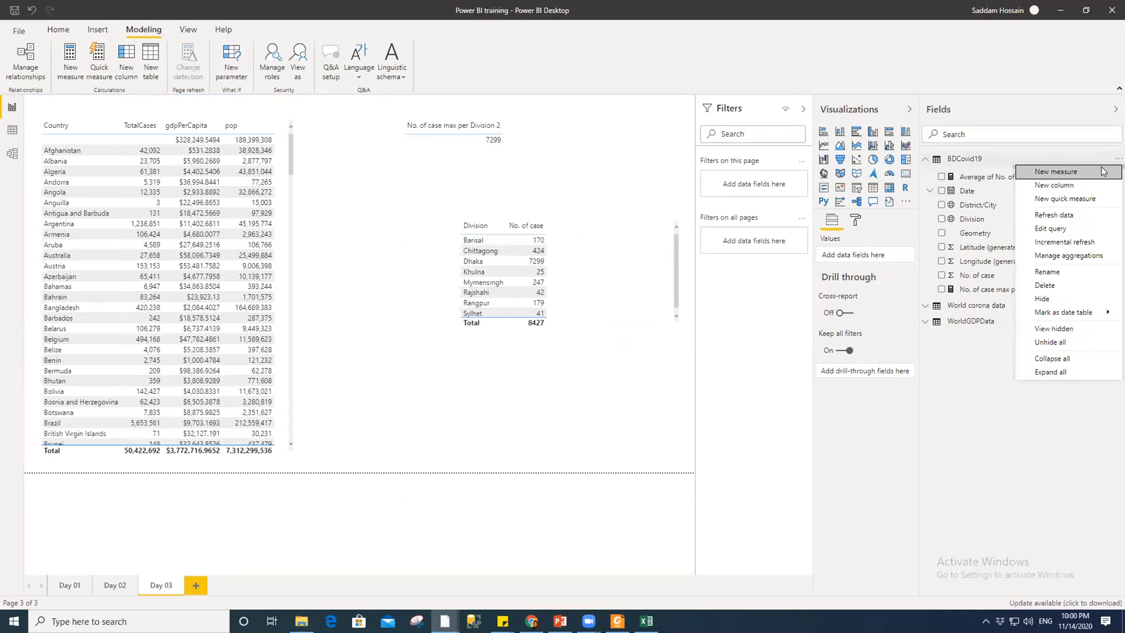
{"action": "left_click", "coordinate": [1053, 199]}
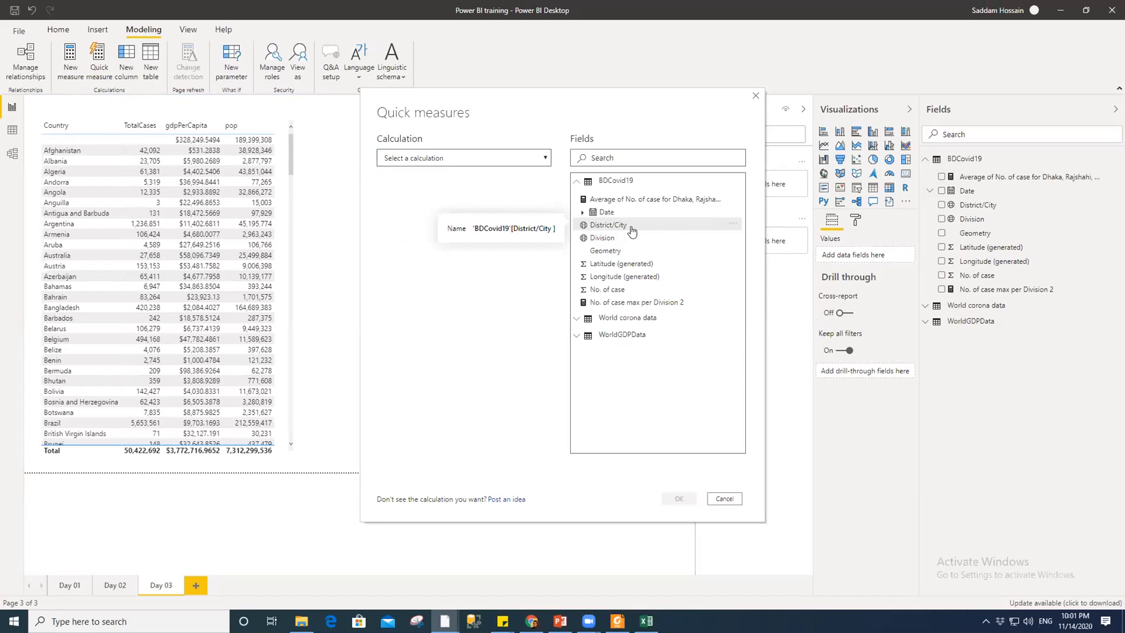
{"action": "left_click", "coordinate": [542, 160]}
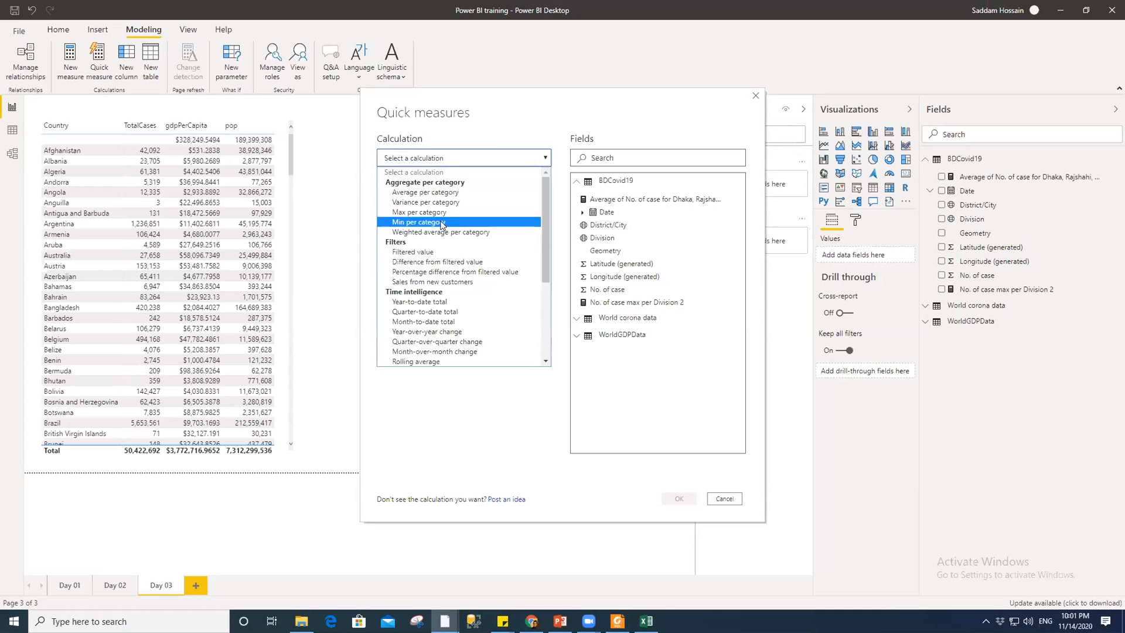
{"action": "left_click", "coordinate": [442, 222]}
{"action": "left_click_drag", "start_coordinate": [616, 229], "coordinate": [422, 265]}
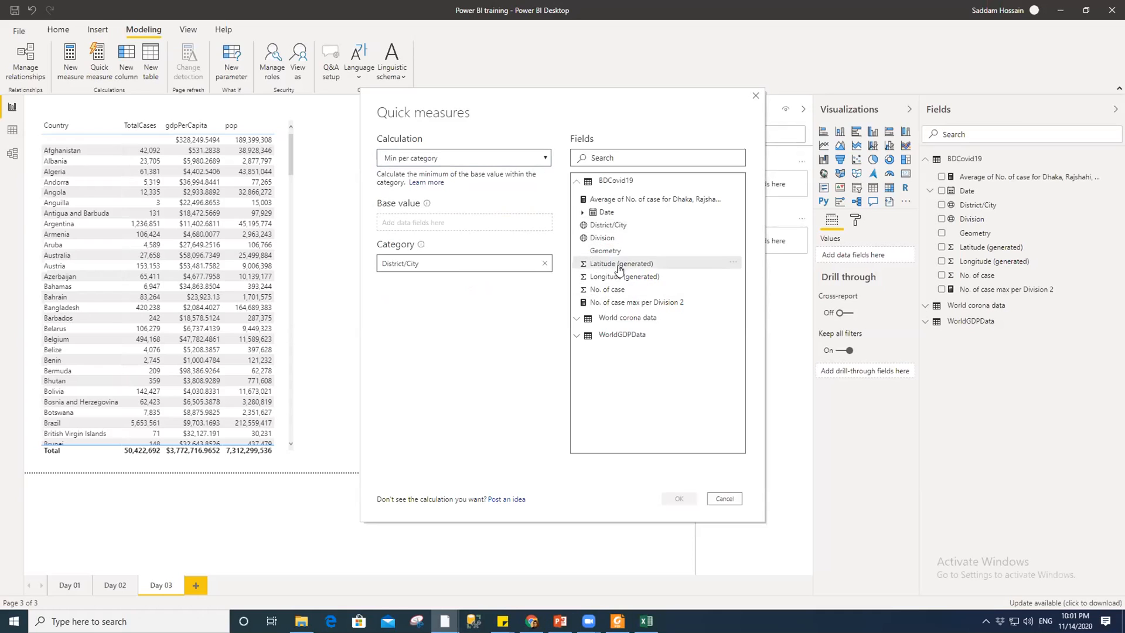
{"action": "left_click_drag", "start_coordinate": [612, 291], "coordinate": [408, 224]}
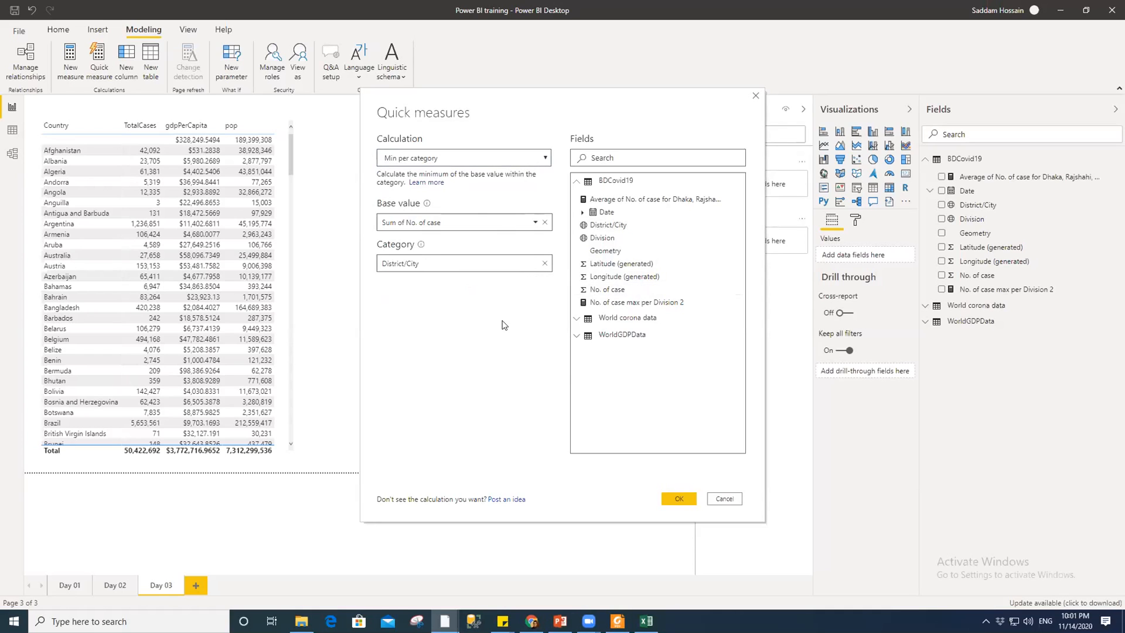
{"action": "left_click", "coordinate": [534, 223]}
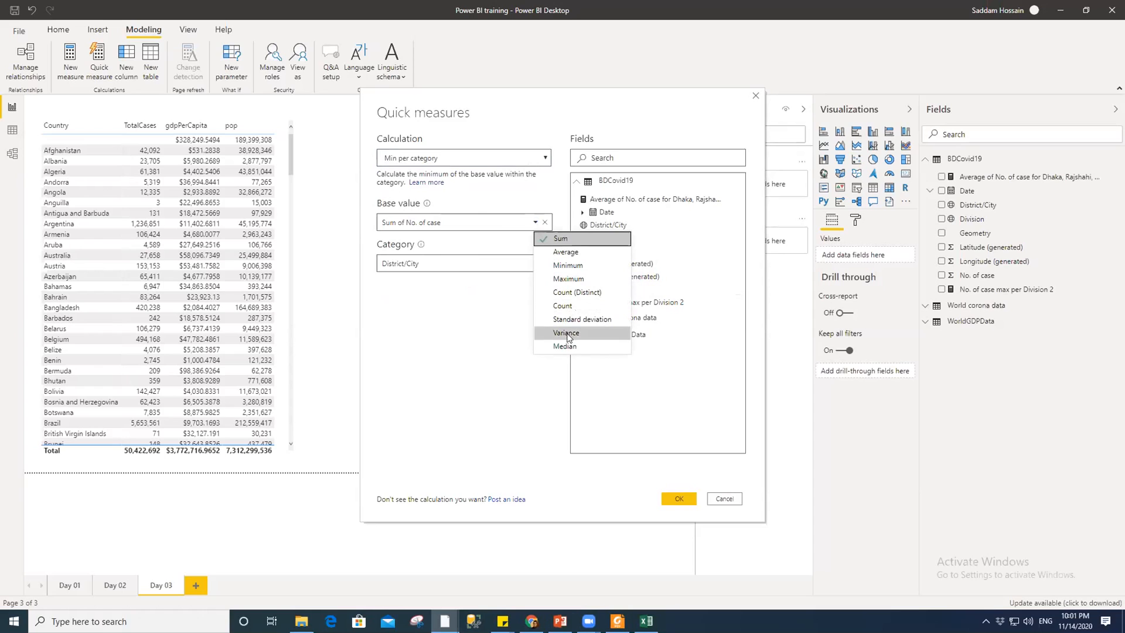
{"action": "left_click", "coordinate": [504, 224]}
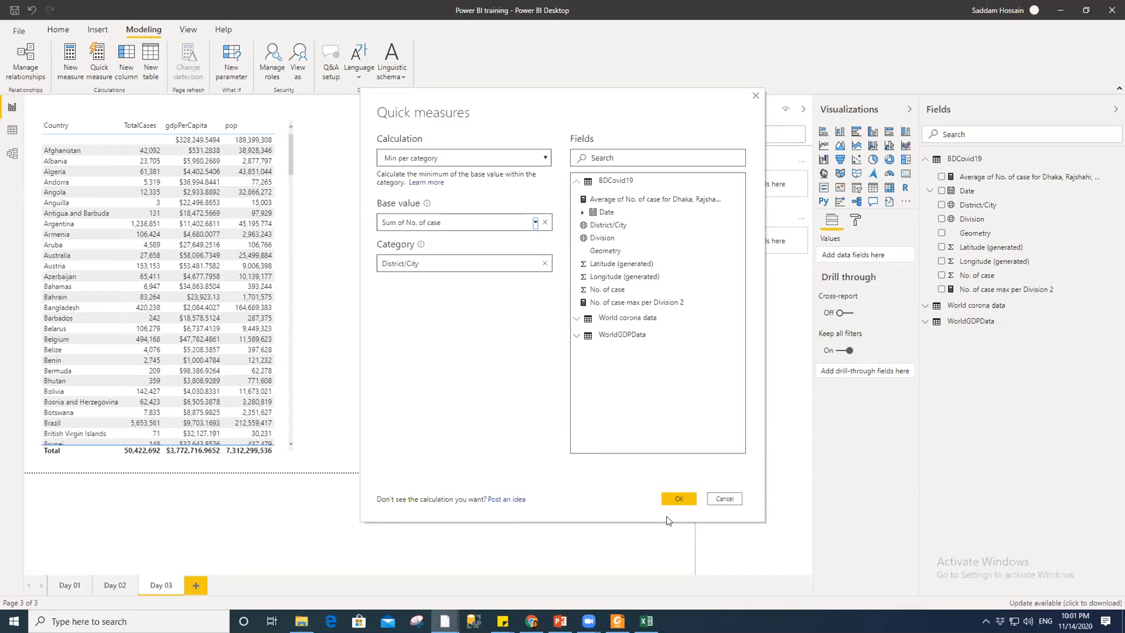
{"action": "left_click", "coordinate": [669, 497]}
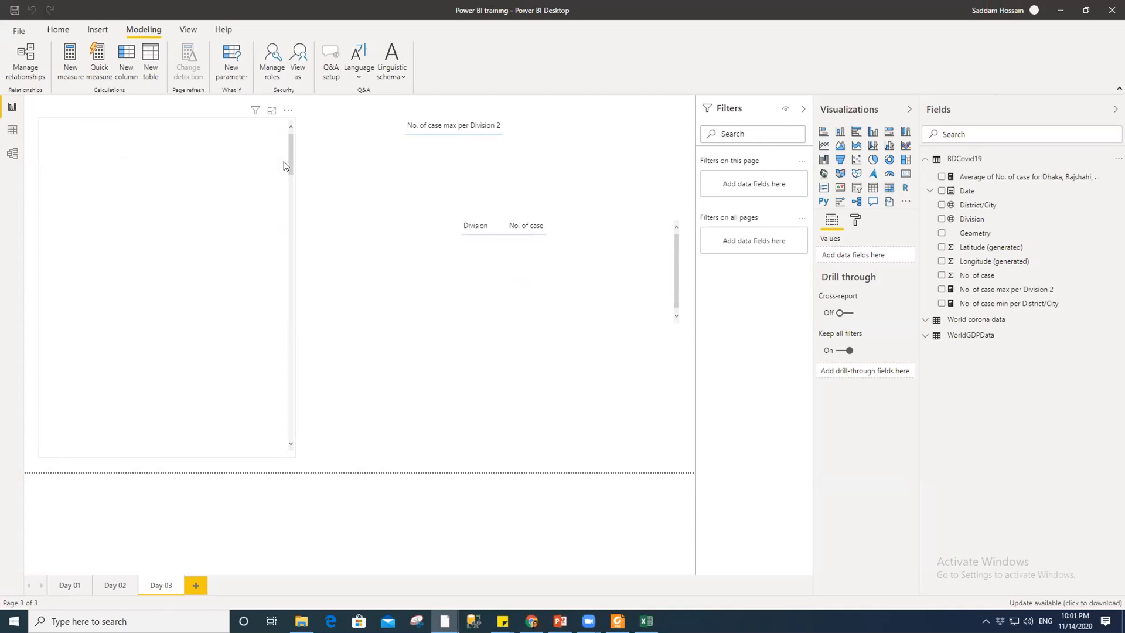
- Delete the Division table visual and the No. of case max per Division 2 visual from the Day 03 page
{"action": "left_click", "coordinate": [638, 284]}
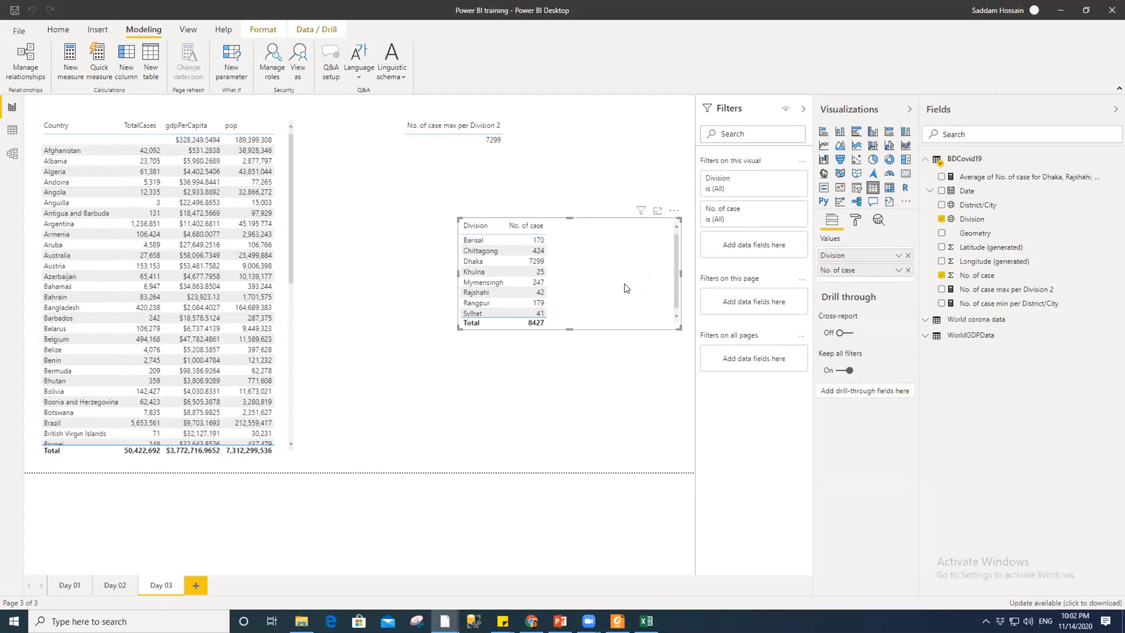
{"action": "key", "text": "Delete"}
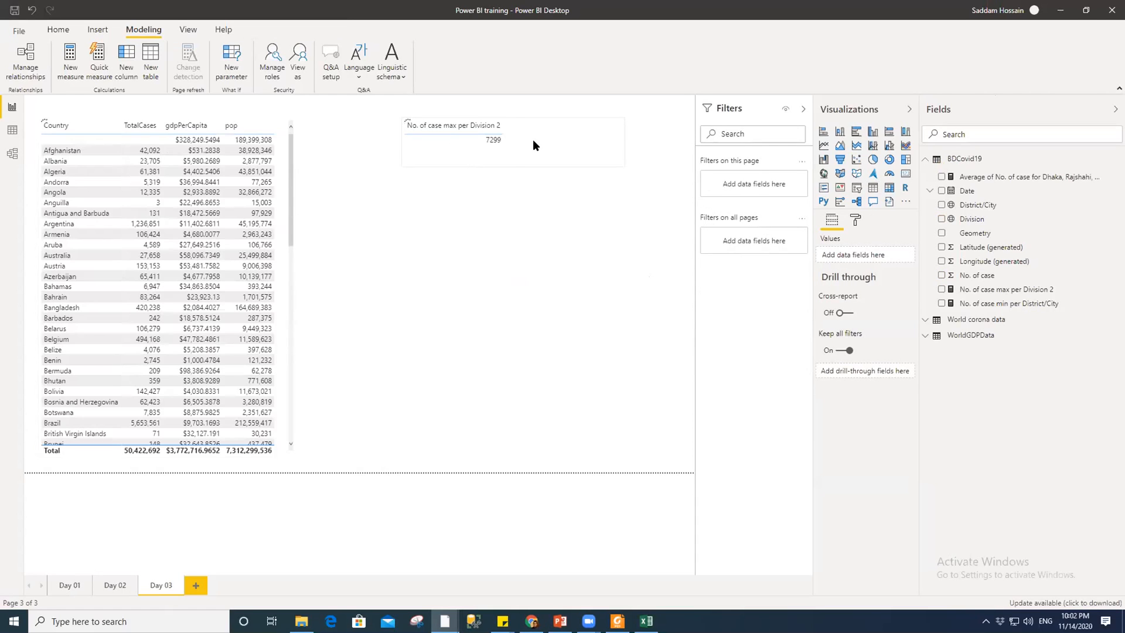
{"action": "left_click", "coordinate": [533, 139]}
{"action": "key", "text": "Delete"}
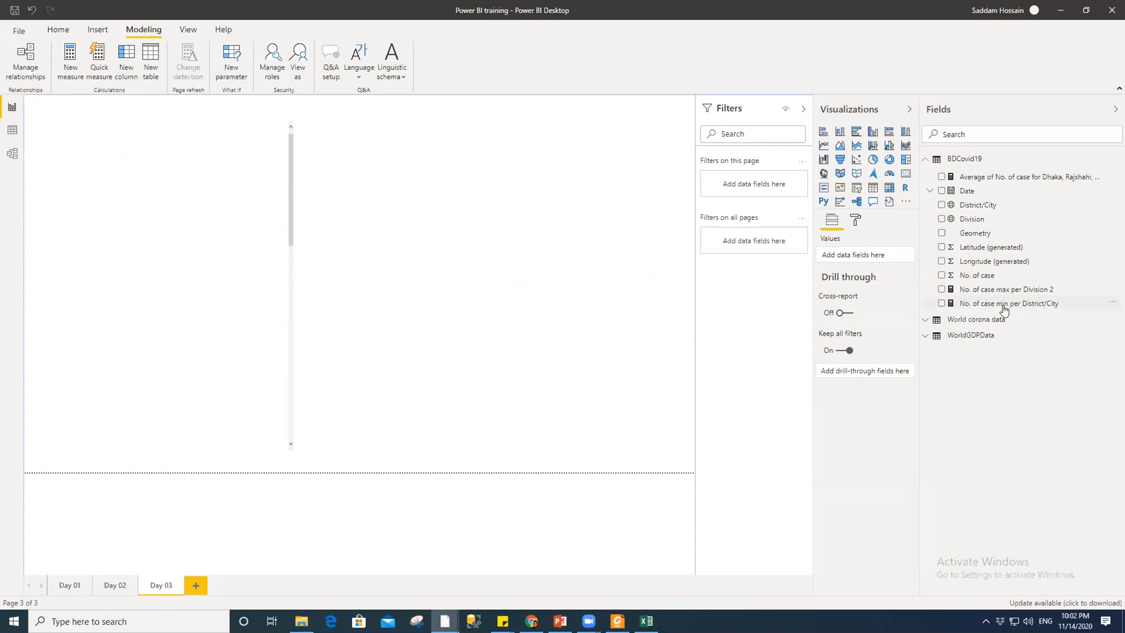
- Show the No. of case min per District/City measure in a short table visual to the right of the Country table
{"action": "left_click_drag", "start_coordinate": [1007, 302], "coordinate": [578, 122]}
{"action": "left_click_drag", "start_coordinate": [574, 453], "coordinate": [580, 198]}
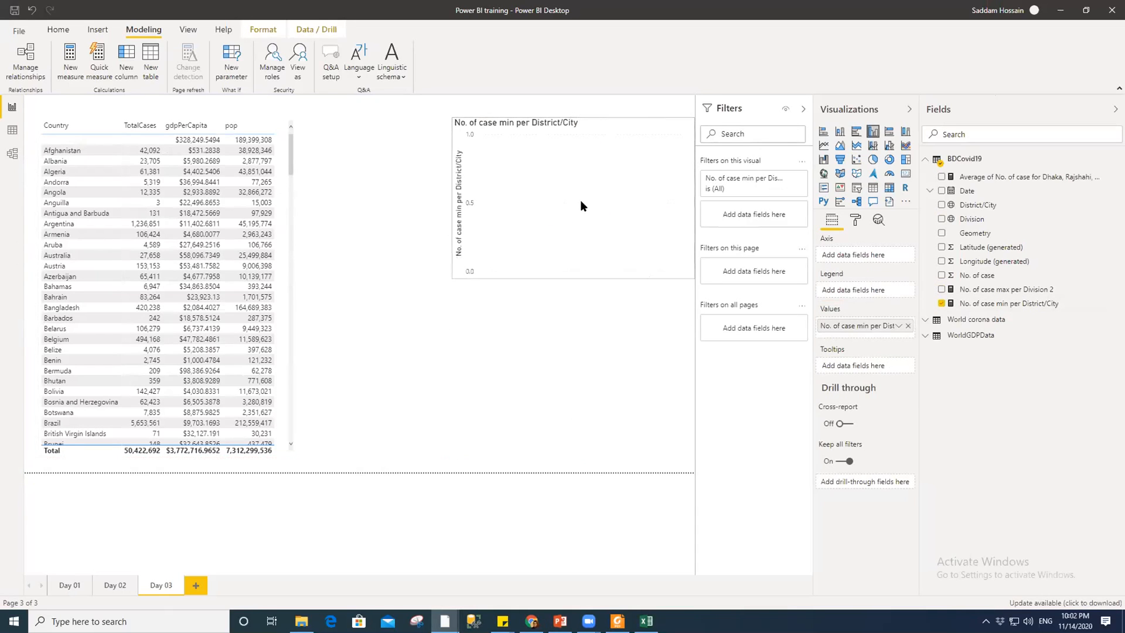
{"action": "left_click", "coordinate": [872, 188]}
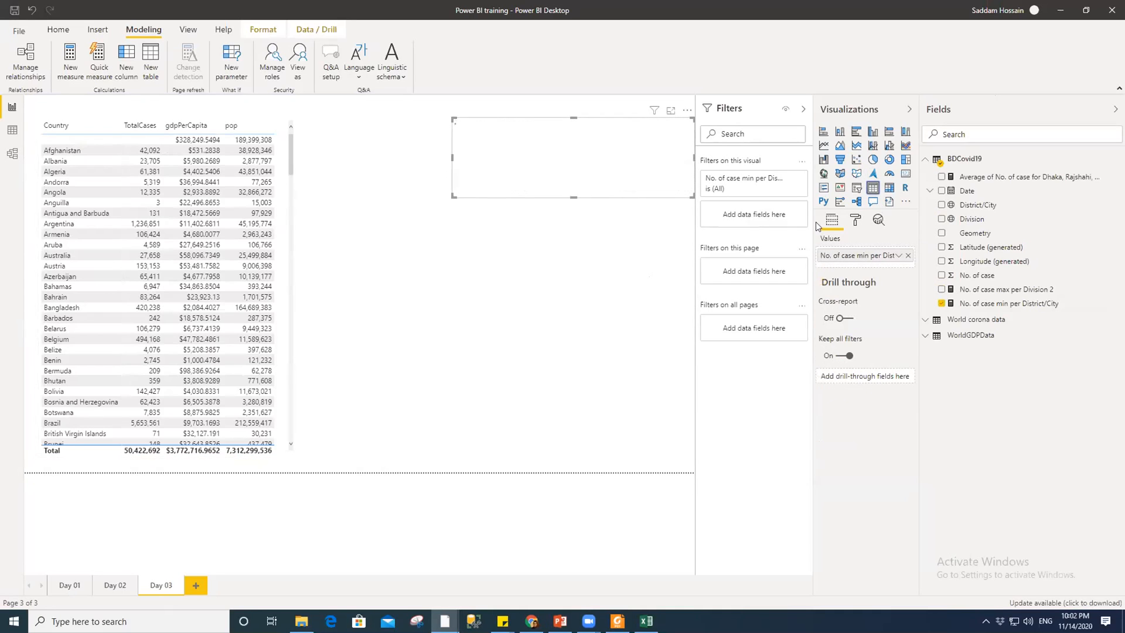
{"action": "left_click_drag", "start_coordinate": [573, 196], "coordinate": [578, 148]}
{"action": "left_click", "coordinate": [575, 169]}
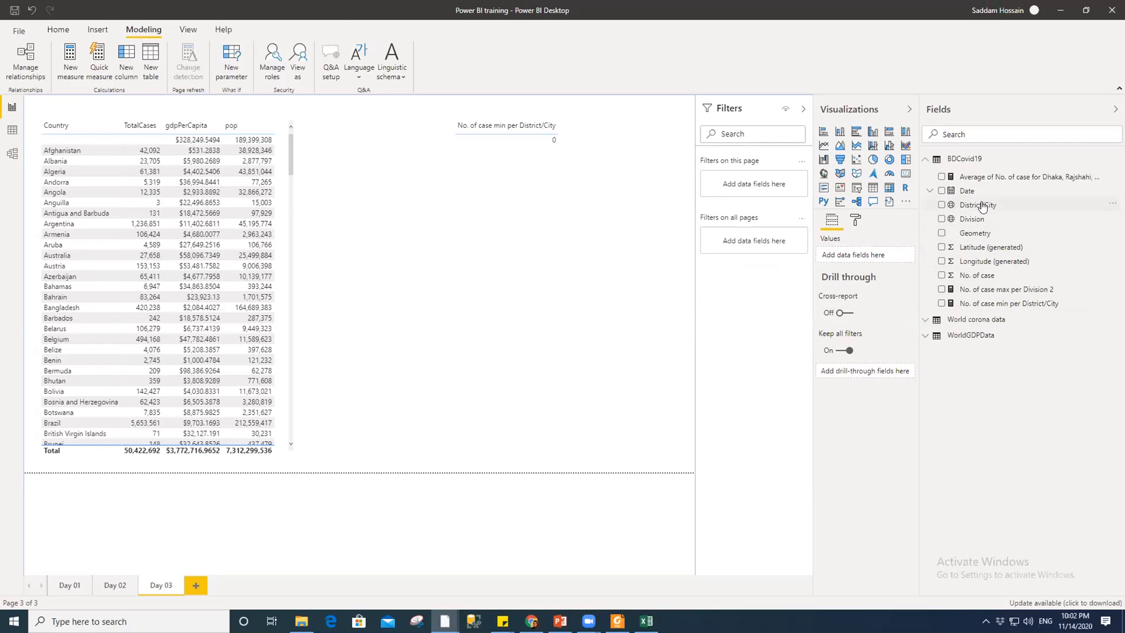
- Add a table visual below the minimum measure listing District/City with No. of case from BDCovid19
{"action": "left_click", "coordinate": [872, 187]}
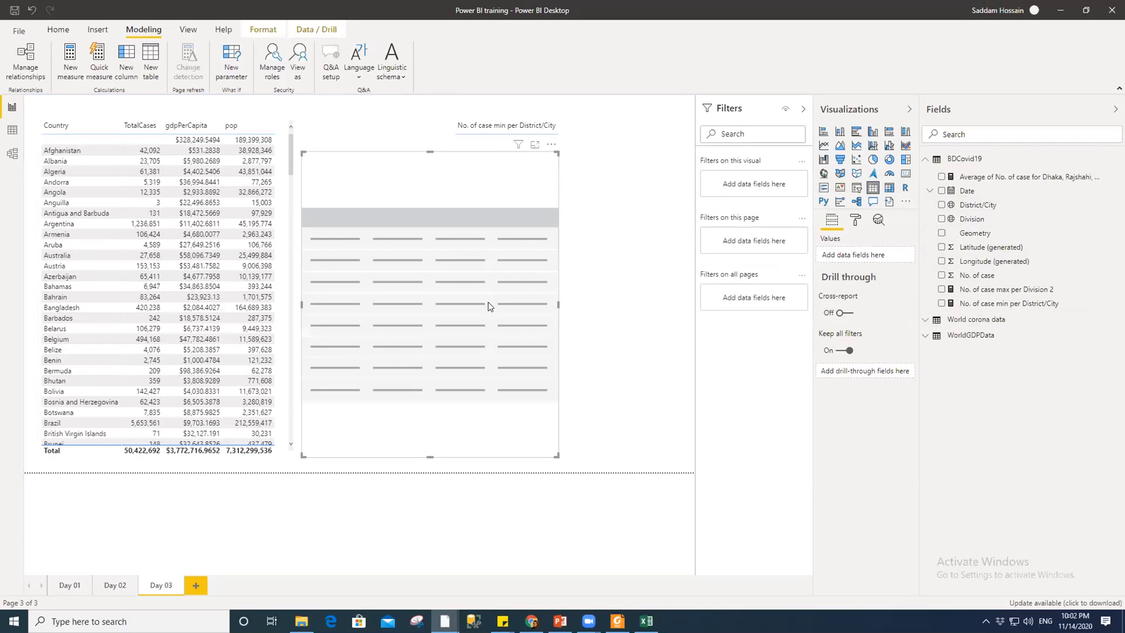
{"action": "left_click_drag", "start_coordinate": [560, 261], "coordinate": [671, 271]}
{"action": "left_click_drag", "start_coordinate": [984, 206], "coordinate": [515, 227]}
{"action": "left_click_drag", "start_coordinate": [993, 280], "coordinate": [575, 254]}
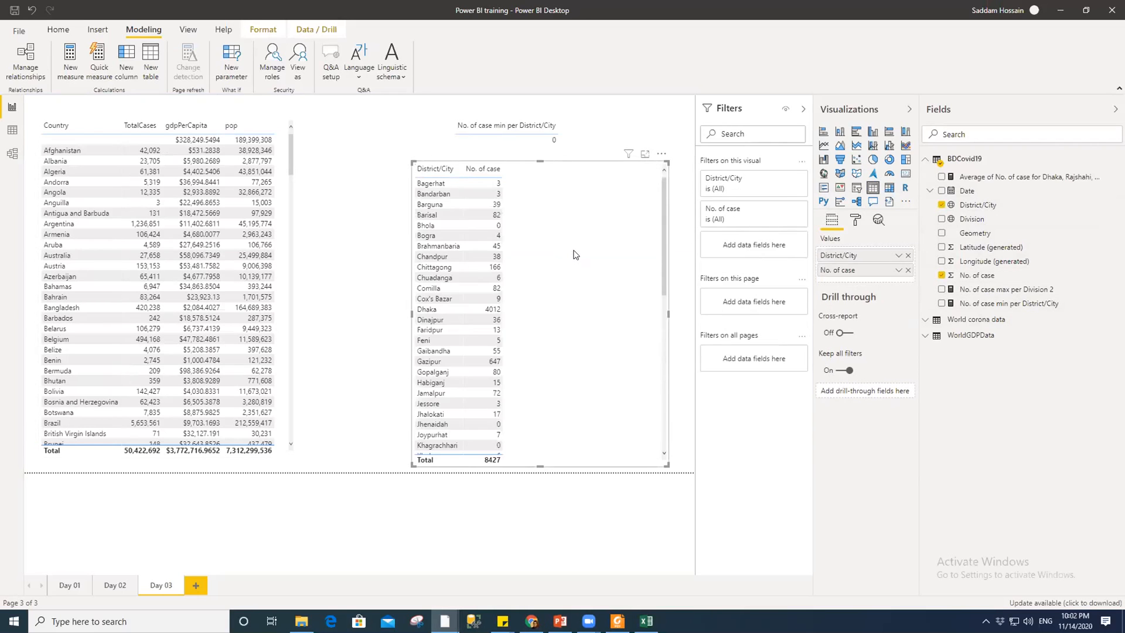
- Sort the District/City table by No. of case and check its lowest and highest rows
{"action": "left_click", "coordinate": [661, 154]}
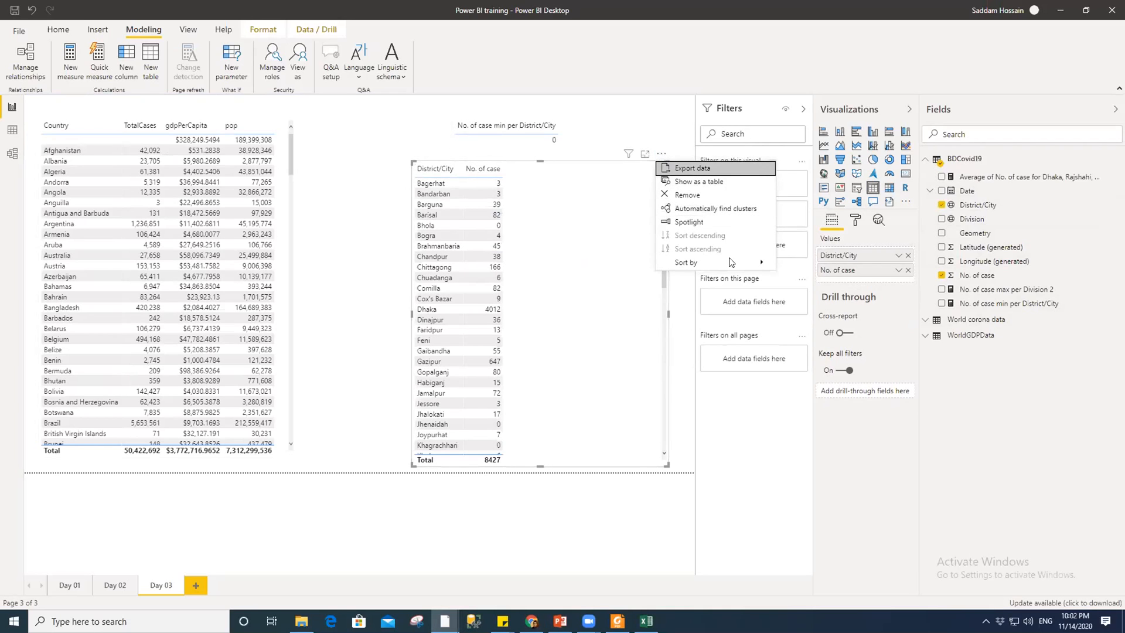
{"action": "mouse_move", "coordinate": [739, 262]}
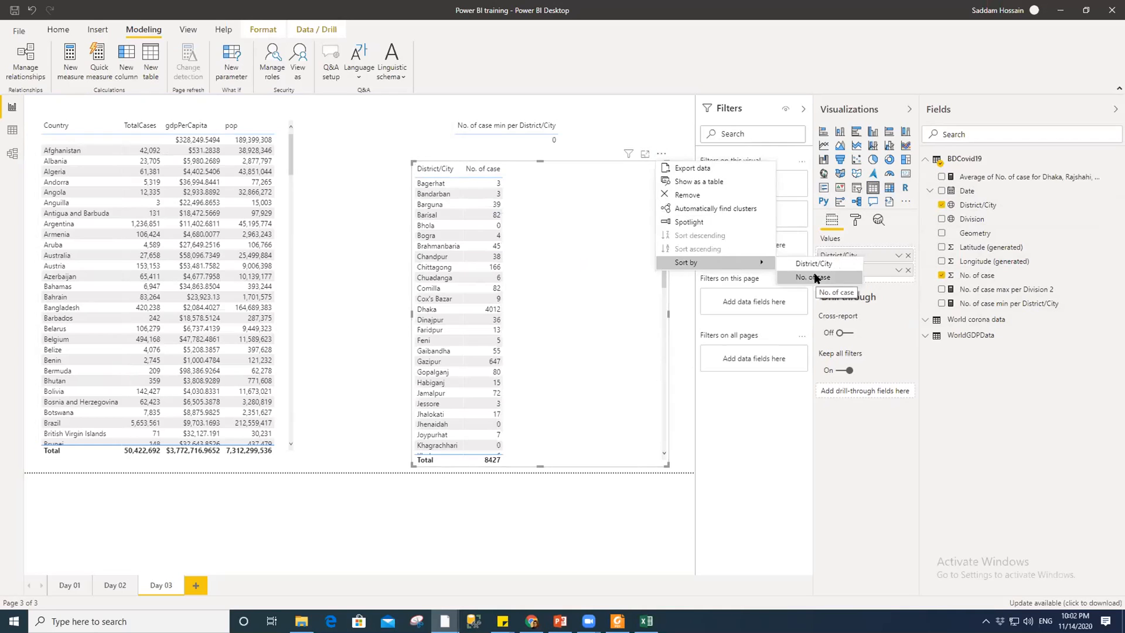
{"action": "left_click", "coordinate": [814, 277]}
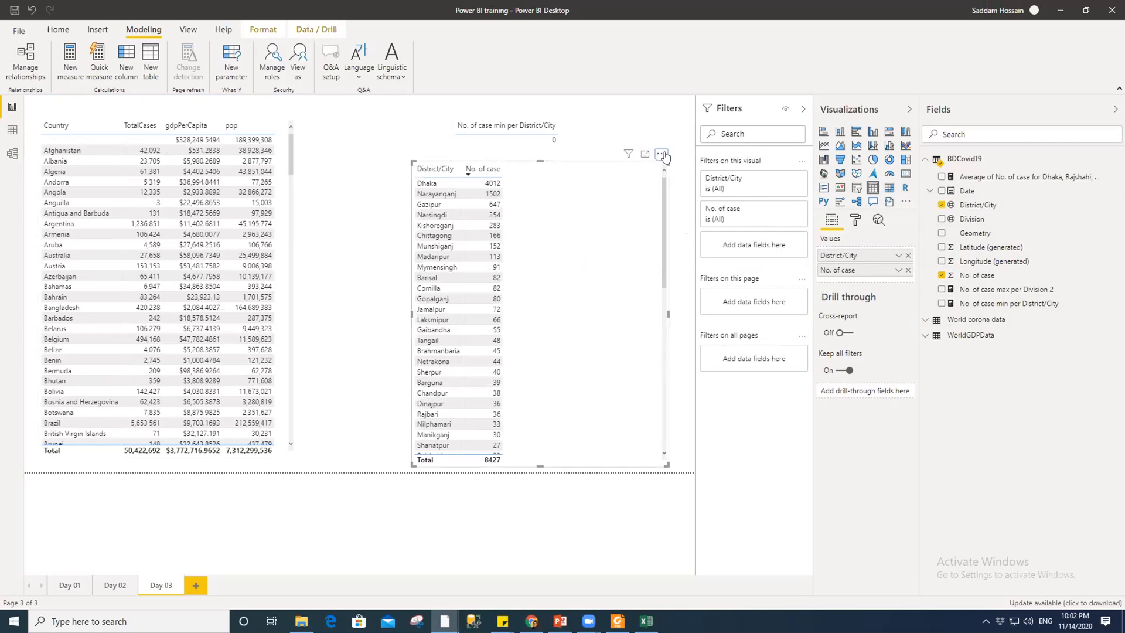
{"action": "left_click_drag", "start_coordinate": [663, 248], "coordinate": [652, 448]}
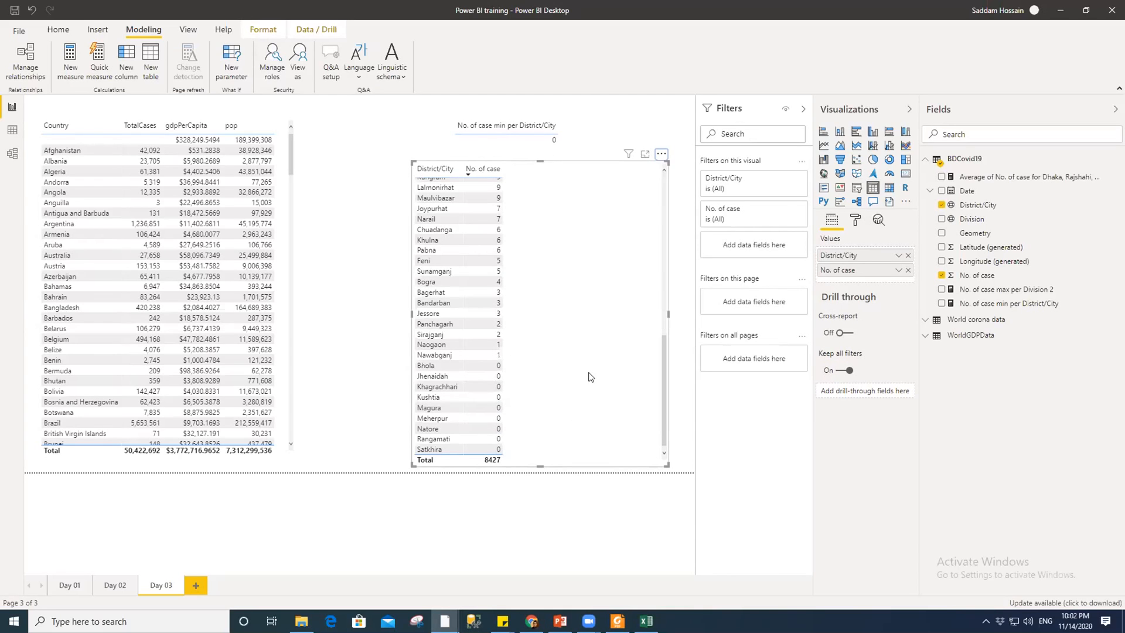
{"action": "scroll", "coordinate": [589, 377], "scroll_direction": "up", "scroll_amount": 12}
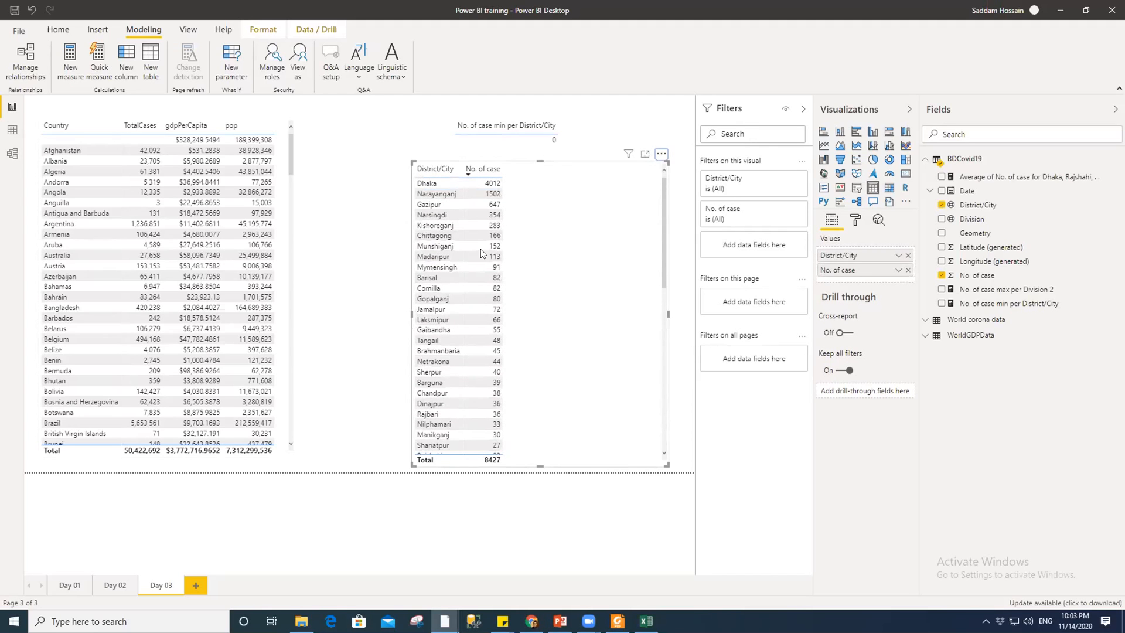
- Delete the District/City table visual and the No. of case min per District/City visual from the page
{"action": "left_click_drag", "start_coordinate": [413, 162], "coordinate": [452, 170]}
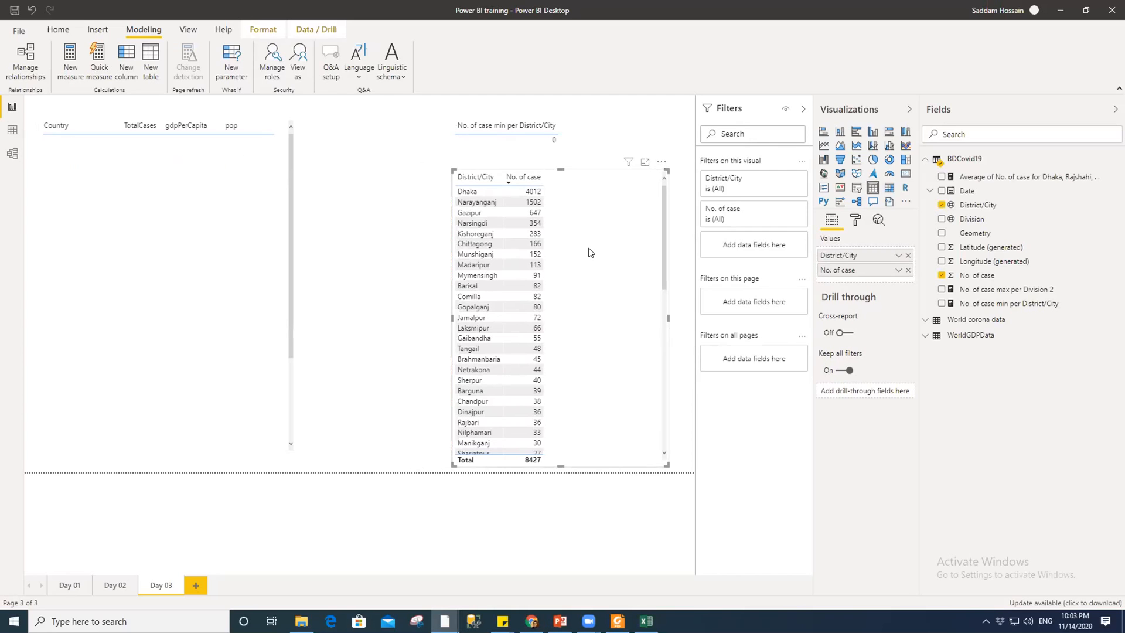
{"action": "key", "text": "Delete"}
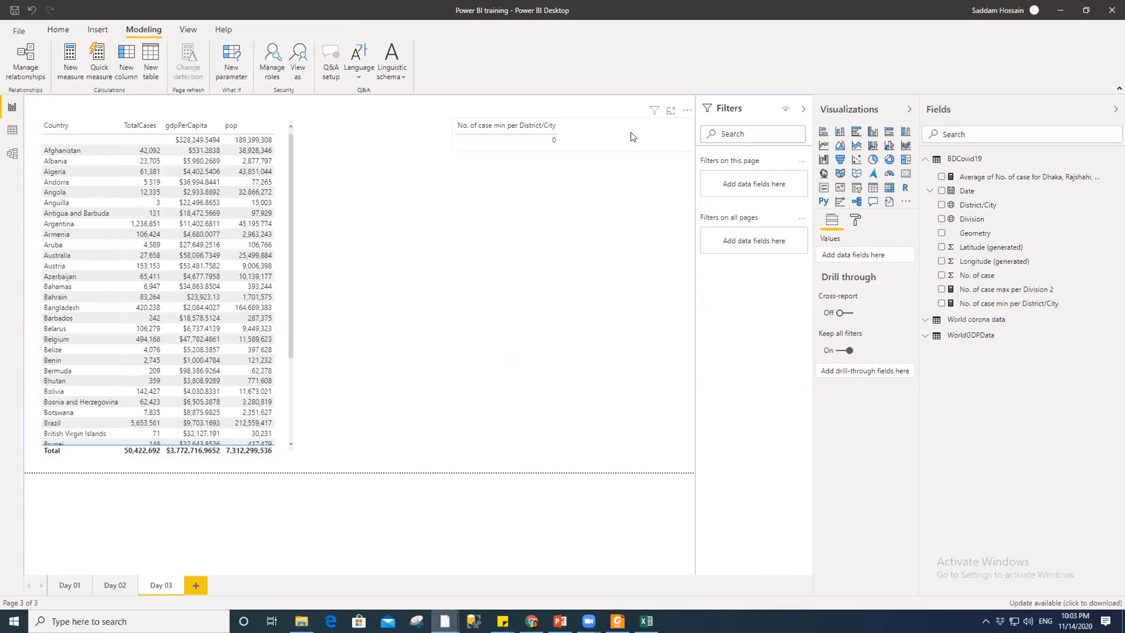
{"action": "left_click", "coordinate": [633, 137]}
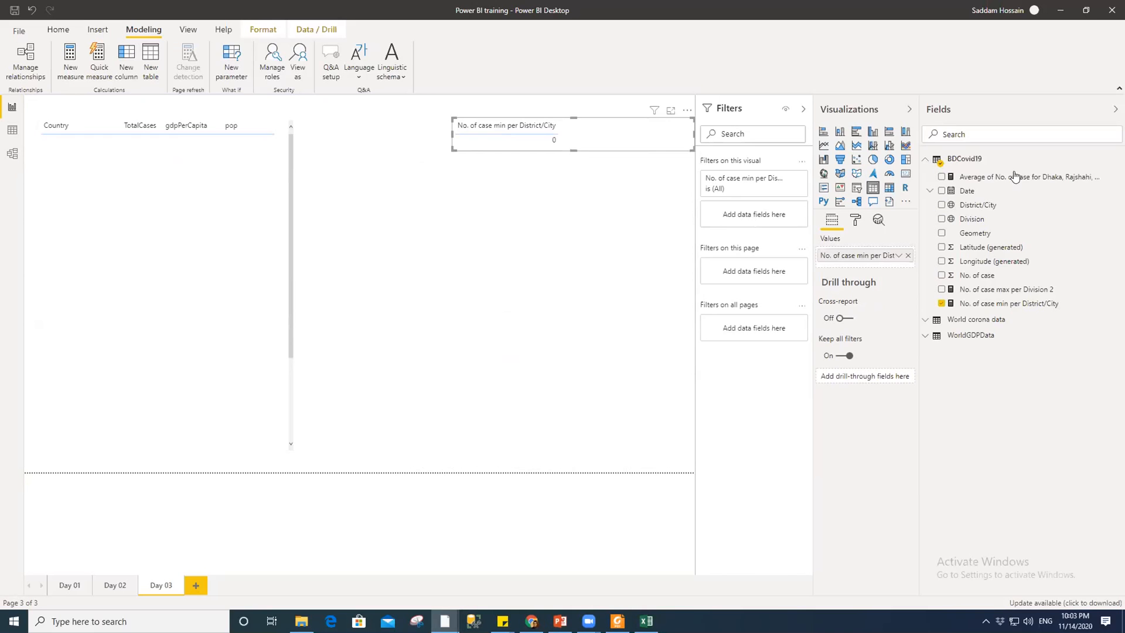
{"action": "key", "text": "Delete"}
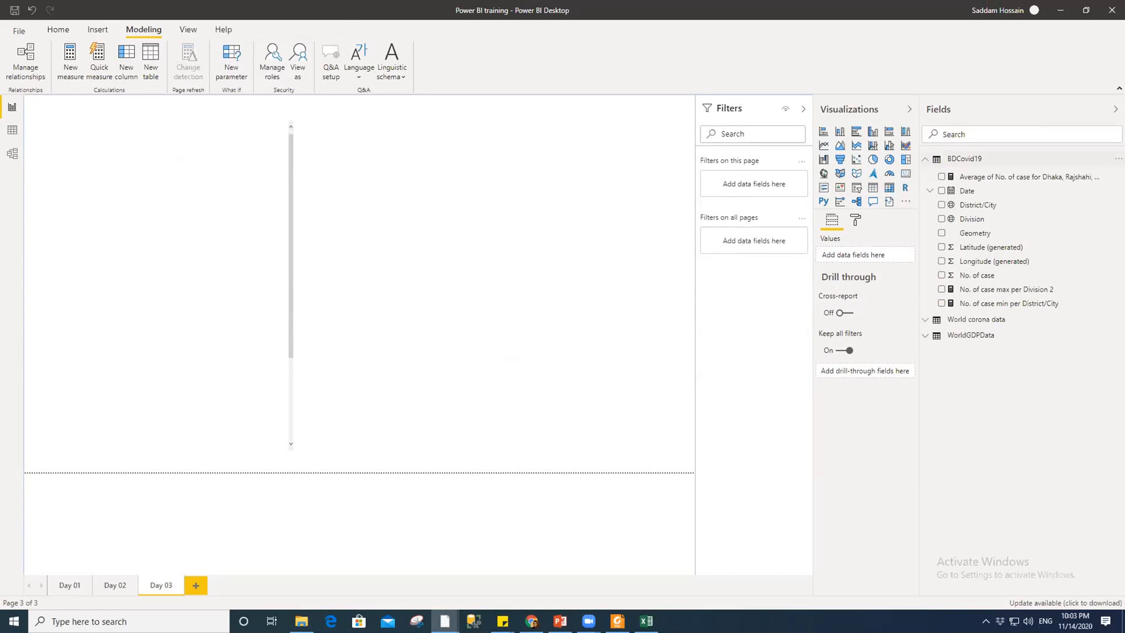
- Examine the calculation types offered for a new BDCovid19 quick measure, from aggregates to text, and close the dialog without creating one
{"action": "left_click", "coordinate": [1118, 158]}
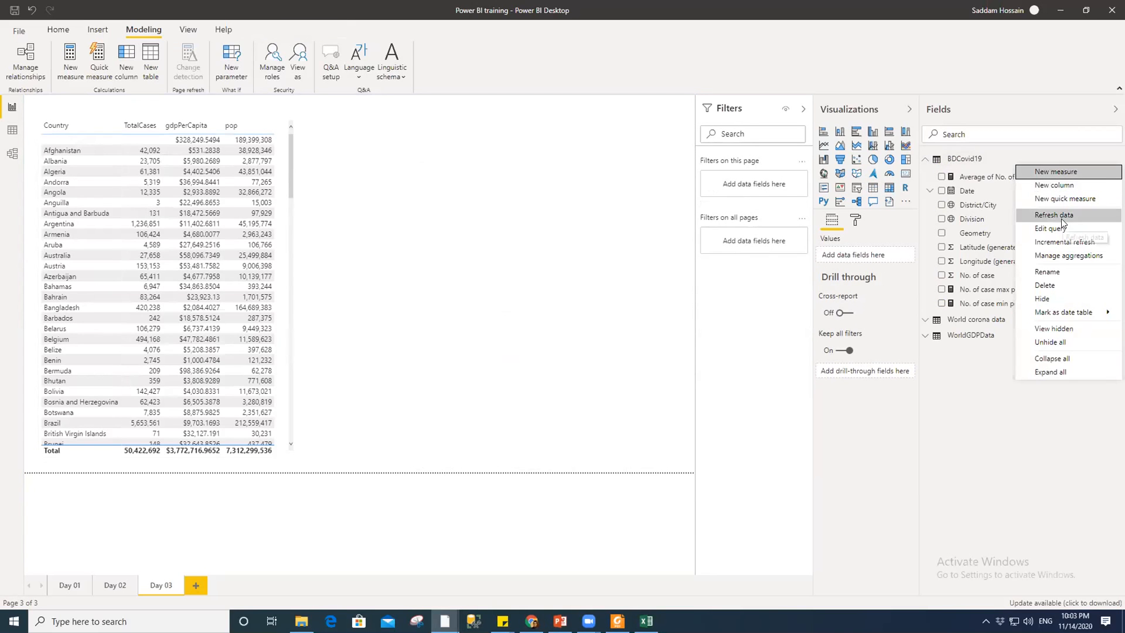
{"action": "left_click", "coordinate": [1059, 199]}
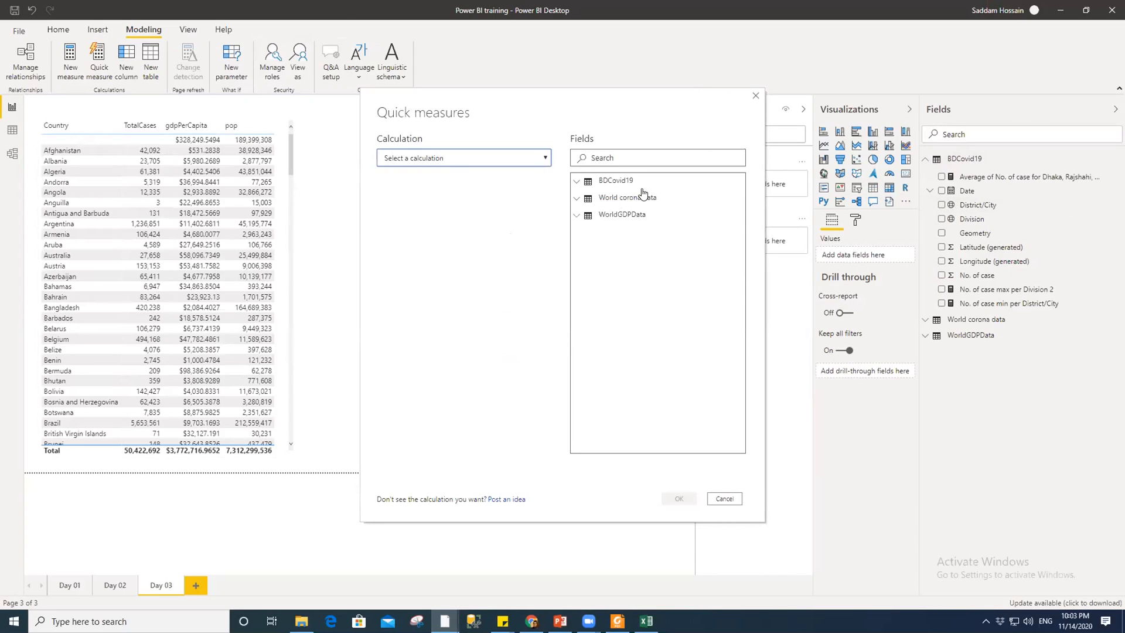
{"action": "left_click", "coordinate": [532, 157]}
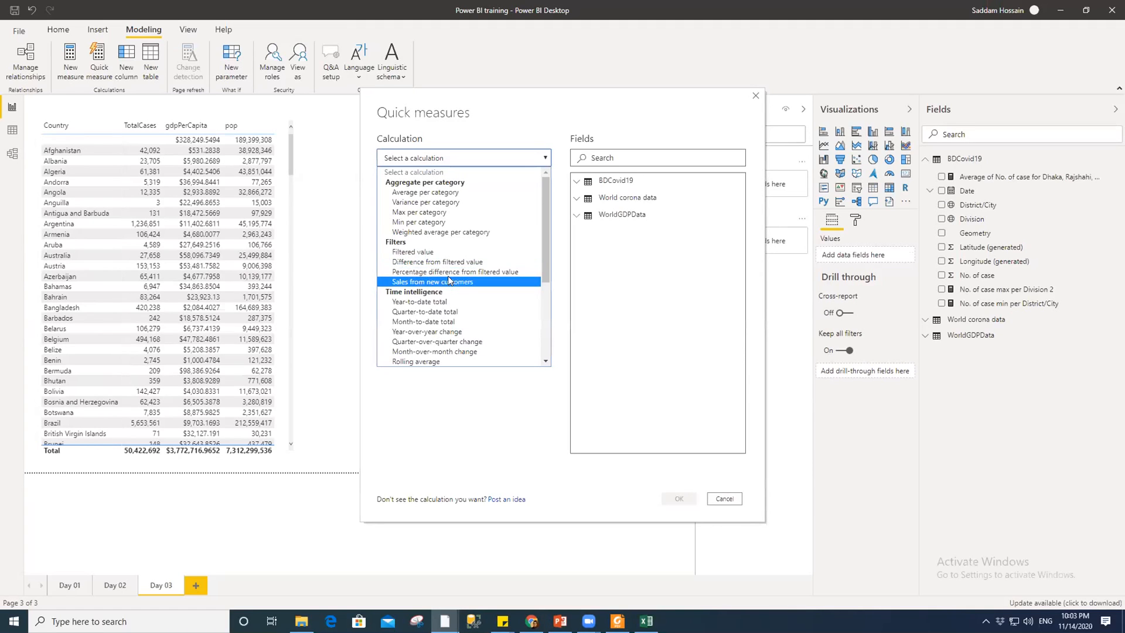
{"action": "scroll", "coordinate": [464, 303], "scroll_direction": "down", "scroll_amount": 5}
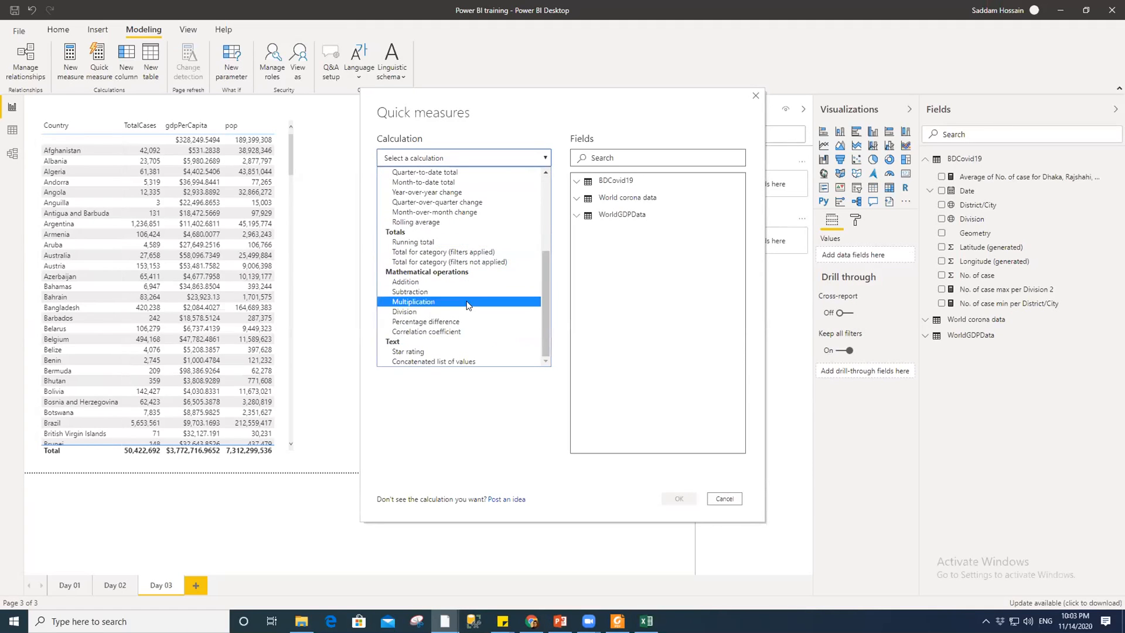
{"action": "scroll", "coordinate": [468, 305], "scroll_direction": "up", "scroll_amount": 4}
{"action": "scroll", "coordinate": [466, 305], "scroll_direction": "down", "scroll_amount": 5}
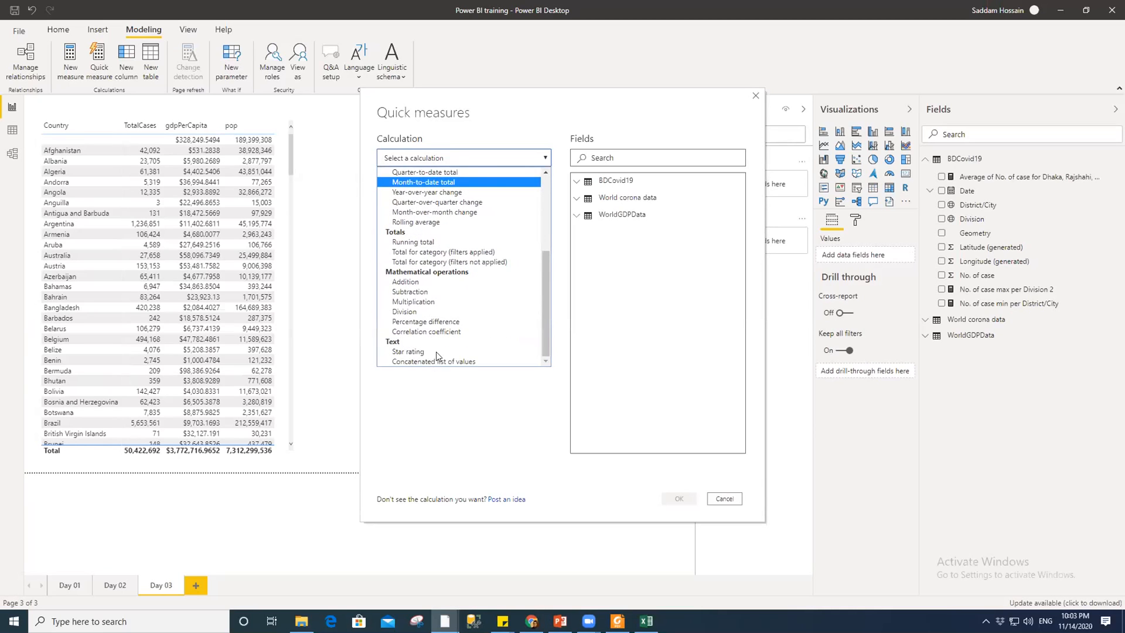
{"action": "scroll", "coordinate": [448, 316], "scroll_direction": "up", "scroll_amount": 4}
{"action": "scroll", "coordinate": [449, 317], "scroll_direction": "up", "scroll_amount": 1}
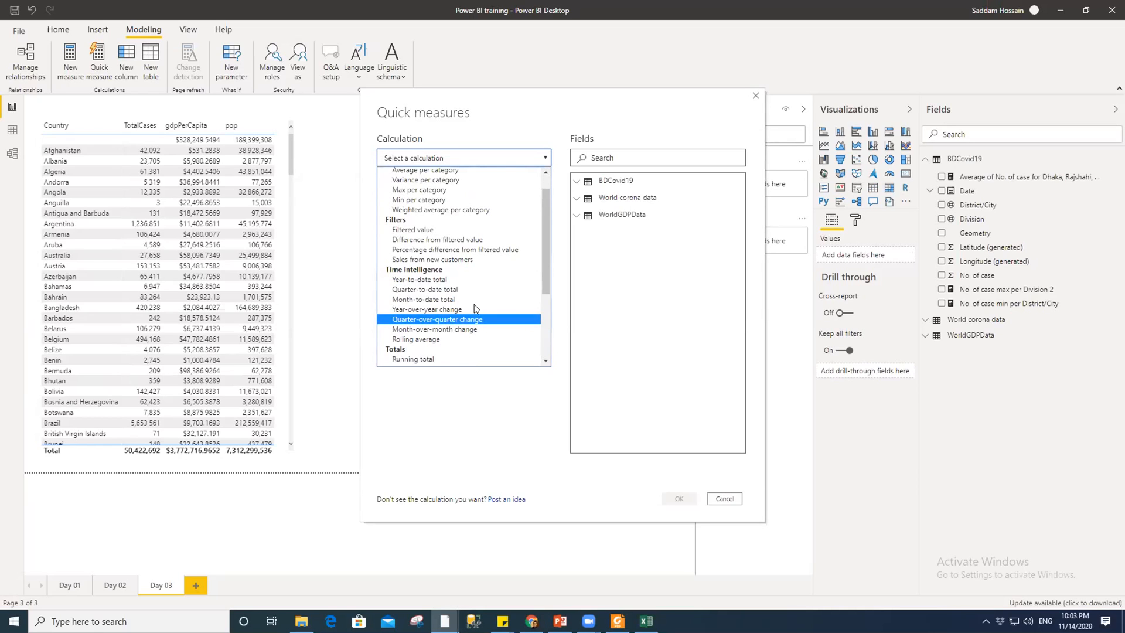
{"action": "scroll", "coordinate": [474, 304], "scroll_direction": "down", "scroll_amount": 4}
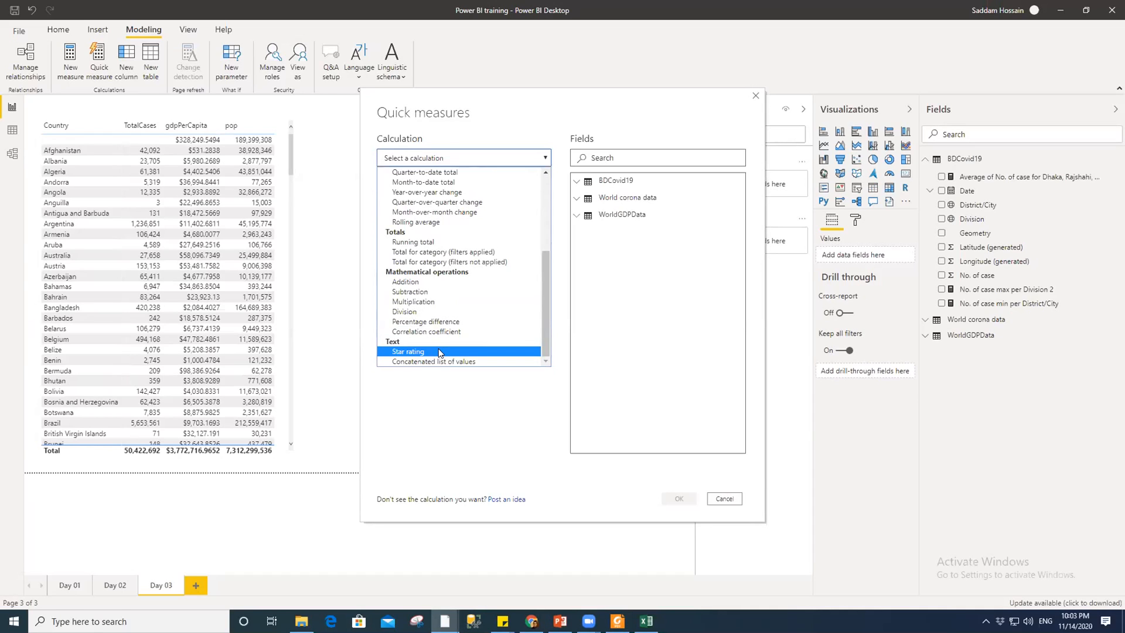
{"action": "scroll", "coordinate": [468, 293], "scroll_direction": "up", "scroll_amount": 5}
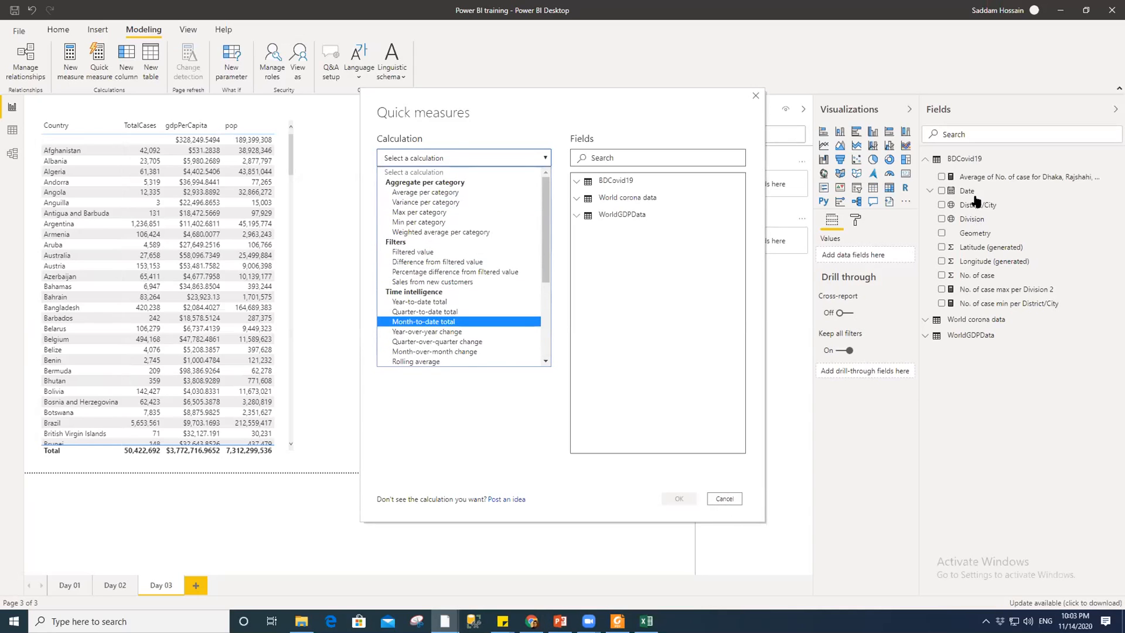
{"action": "left_click", "coordinate": [724, 499]}
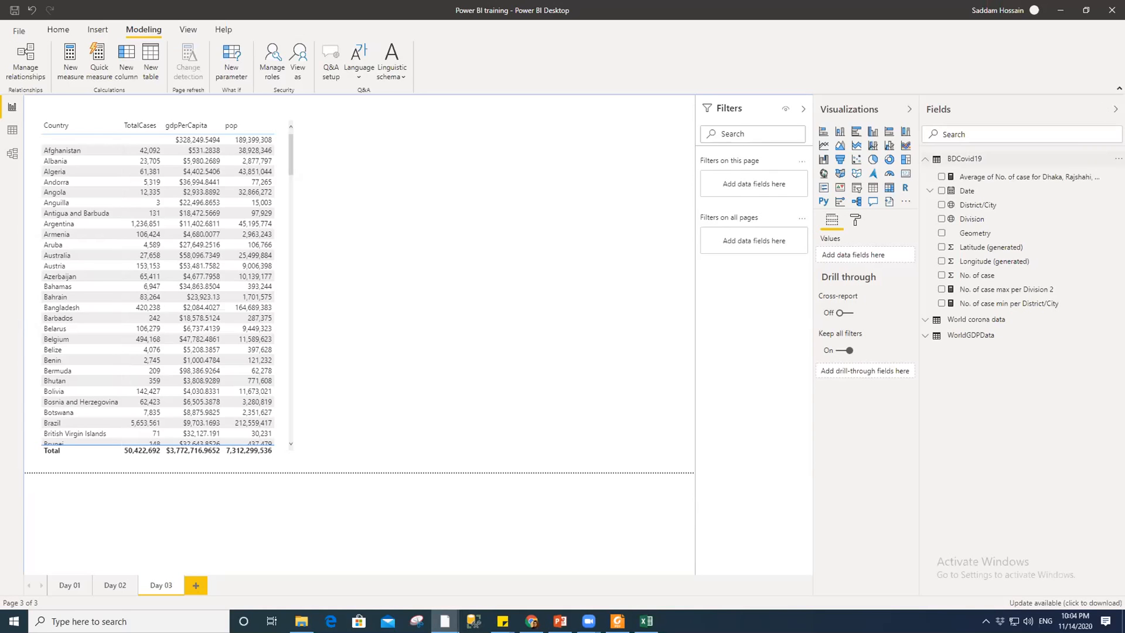
{"action": "left_click", "coordinate": [1119, 158]}
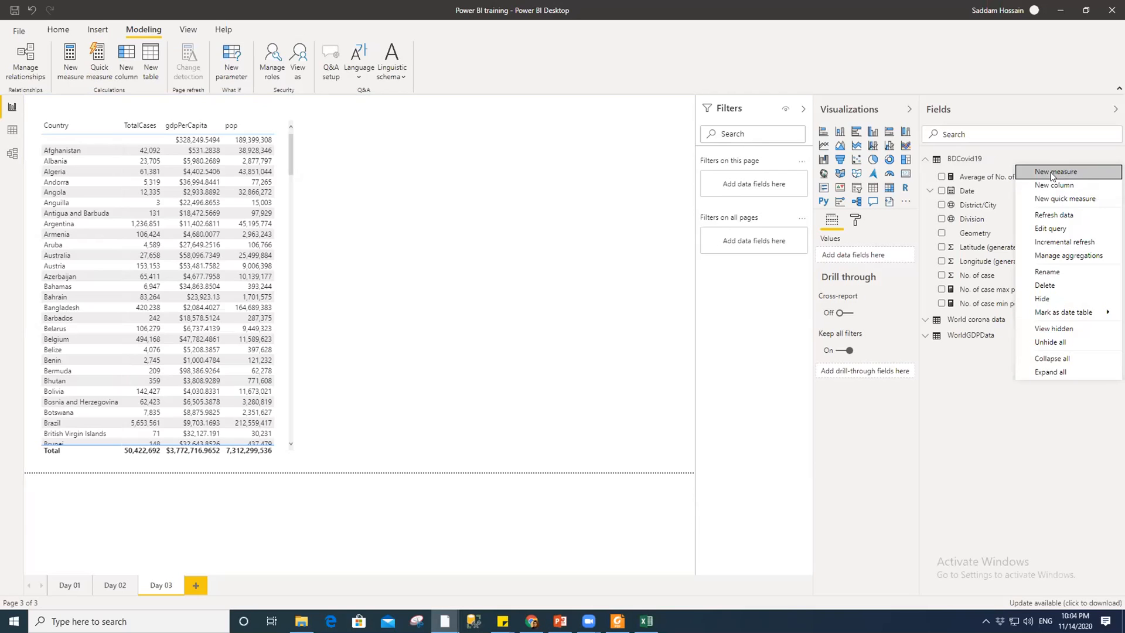
{"action": "left_click", "coordinate": [980, 457]}
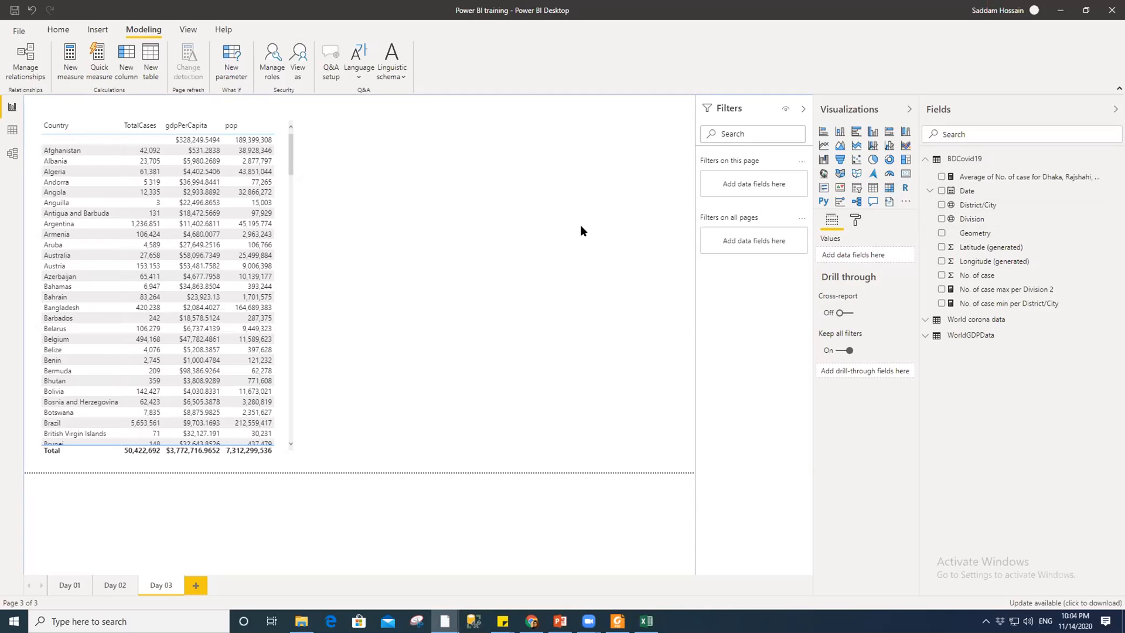
- Narrow the country table visual so that its frame ends just beyond the pop column, and deselect it
{"action": "mouse_move", "coordinate": [279, 312]}
{"action": "mouse_move", "coordinate": [294, 302]}
{"action": "left_mouse_down"}
{"action": "mouse_move", "coordinate": [294, 284]}
{"action": "mouse_move", "coordinate": [281, 286]}
{"action": "left_mouse_up"}
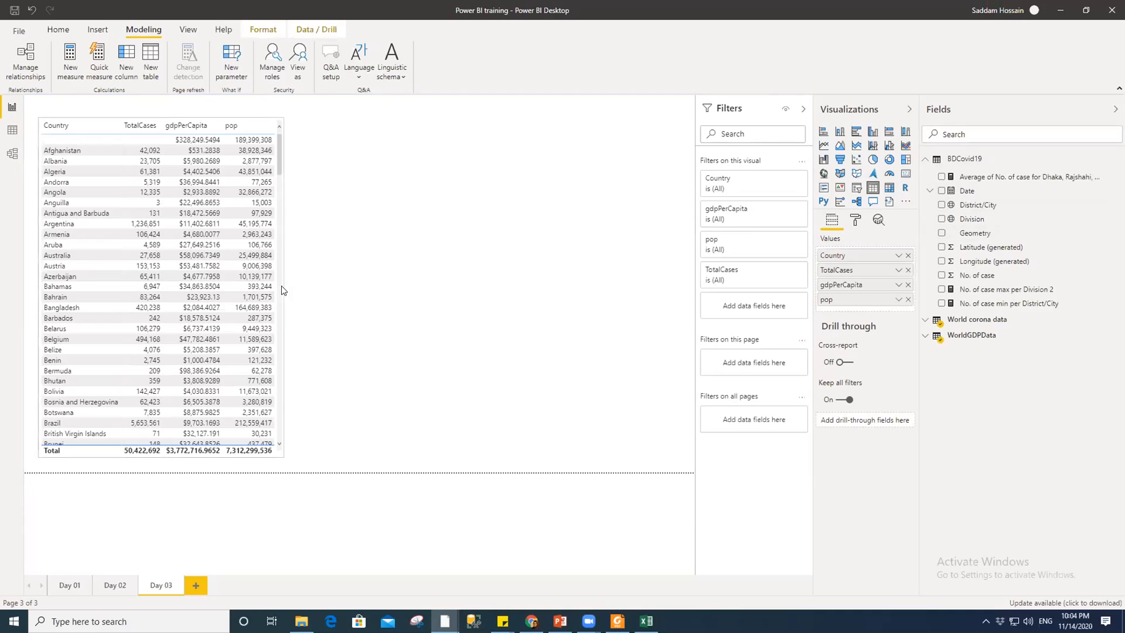
{"action": "left_click", "coordinate": [376, 259]}
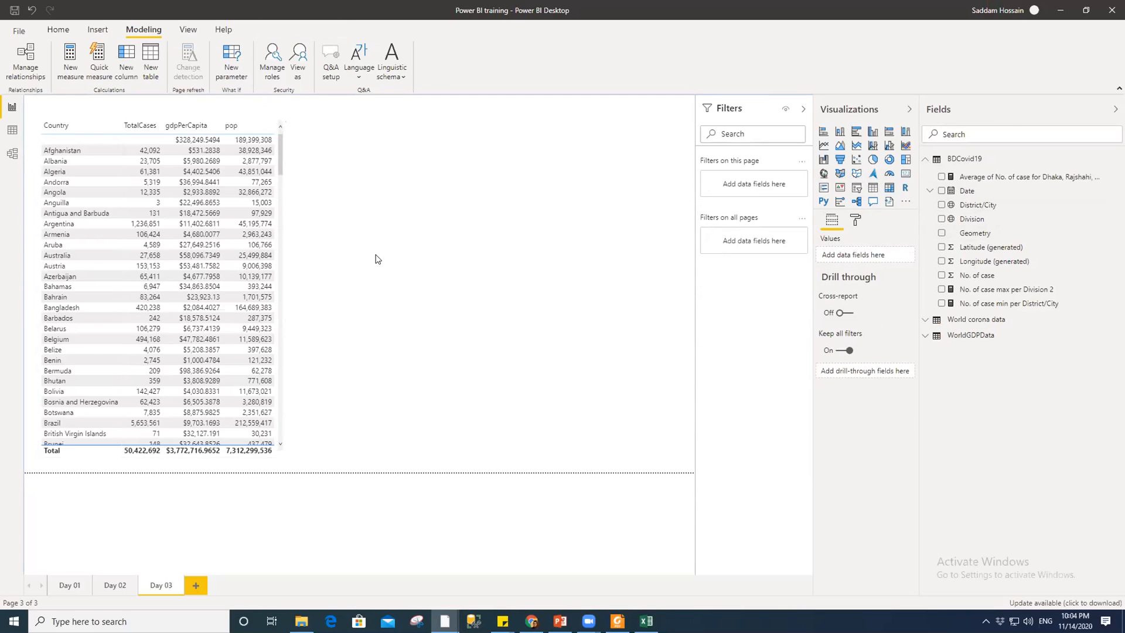
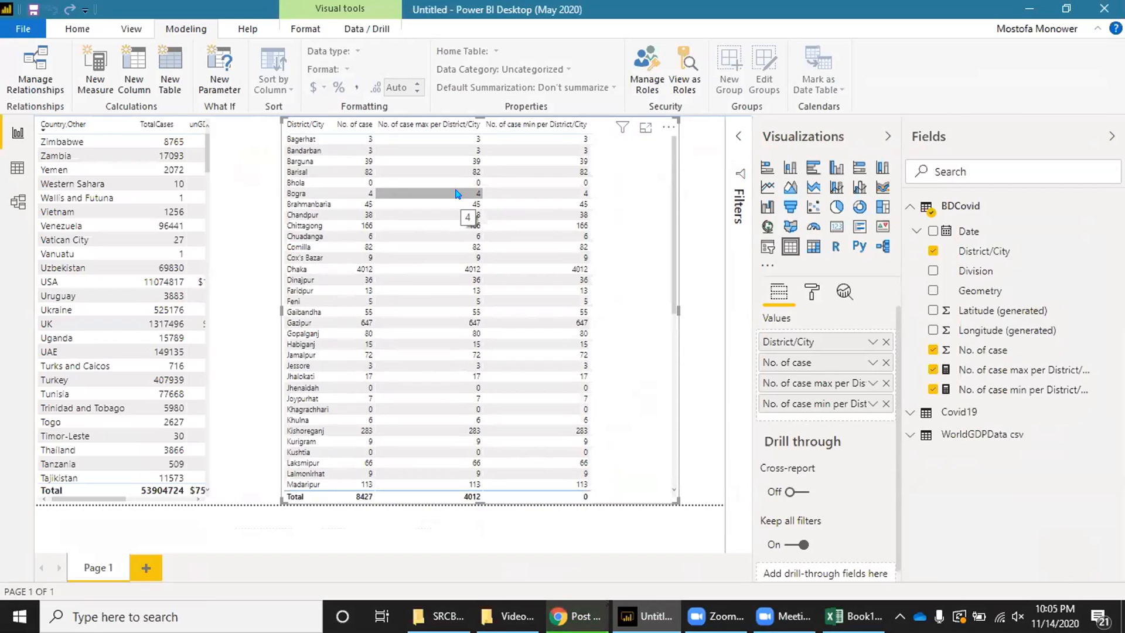
{"action": "left_click", "coordinate": [516, 37]}
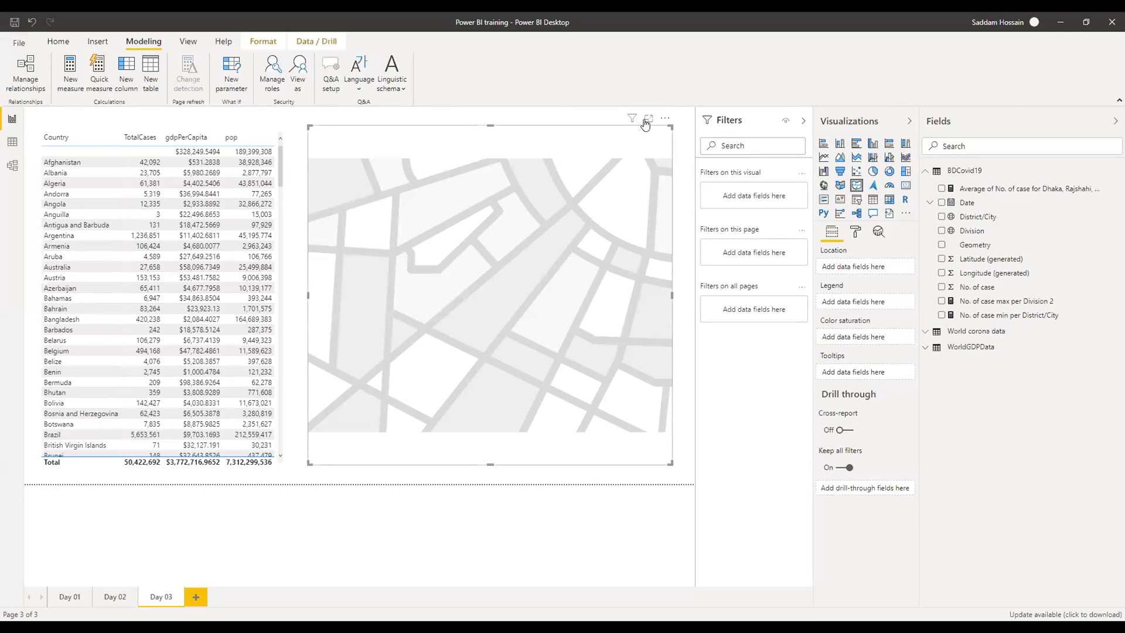
- Replace the empty shape map with a new one beside the country table, widen it, and collapse the BDCovid19 fields
{"action": "left_click_drag", "start_coordinate": [643, 119], "coordinate": [636, 129]}
{"action": "key", "text": "Delete"}
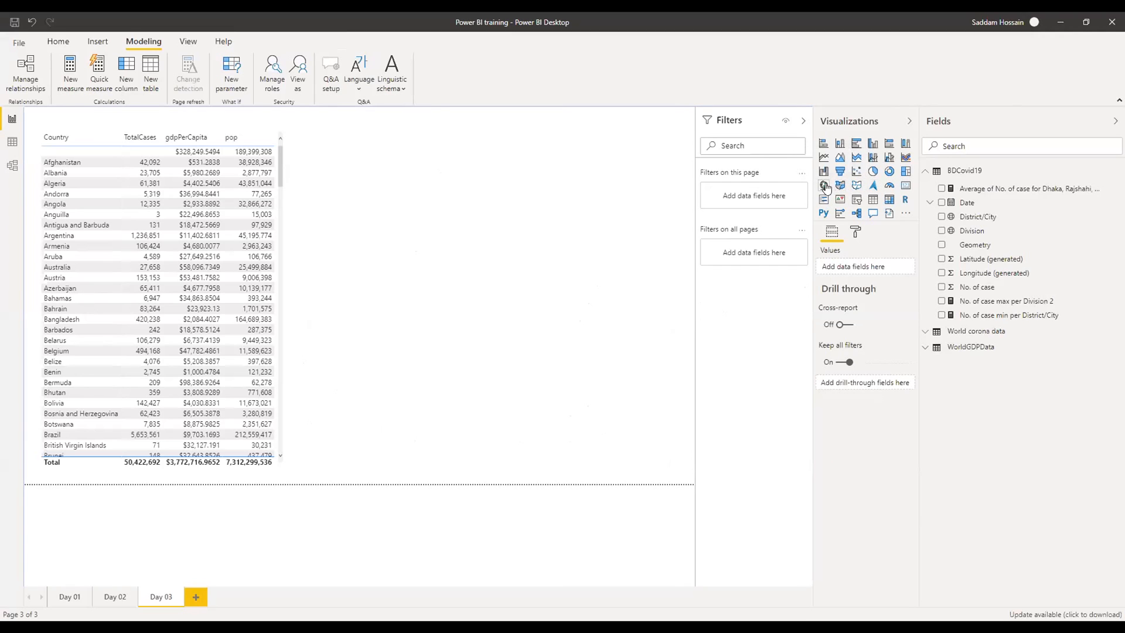
{"action": "left_click", "coordinate": [857, 186]}
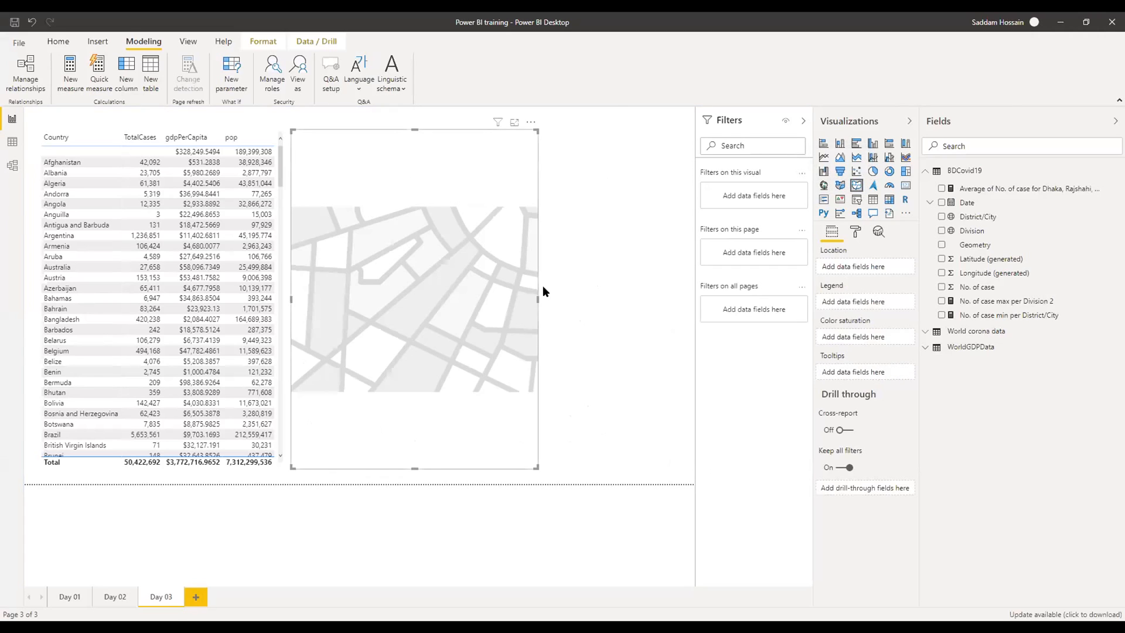
{"action": "left_click_drag", "start_coordinate": [537, 305], "coordinate": [669, 314]}
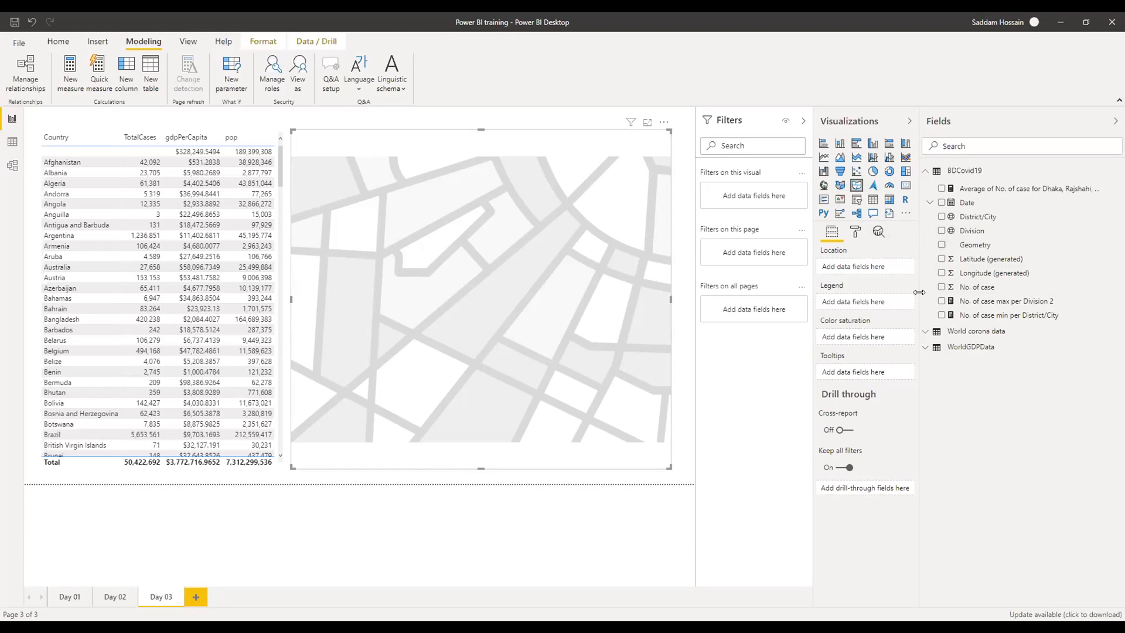
{"action": "left_click", "coordinate": [926, 174]}
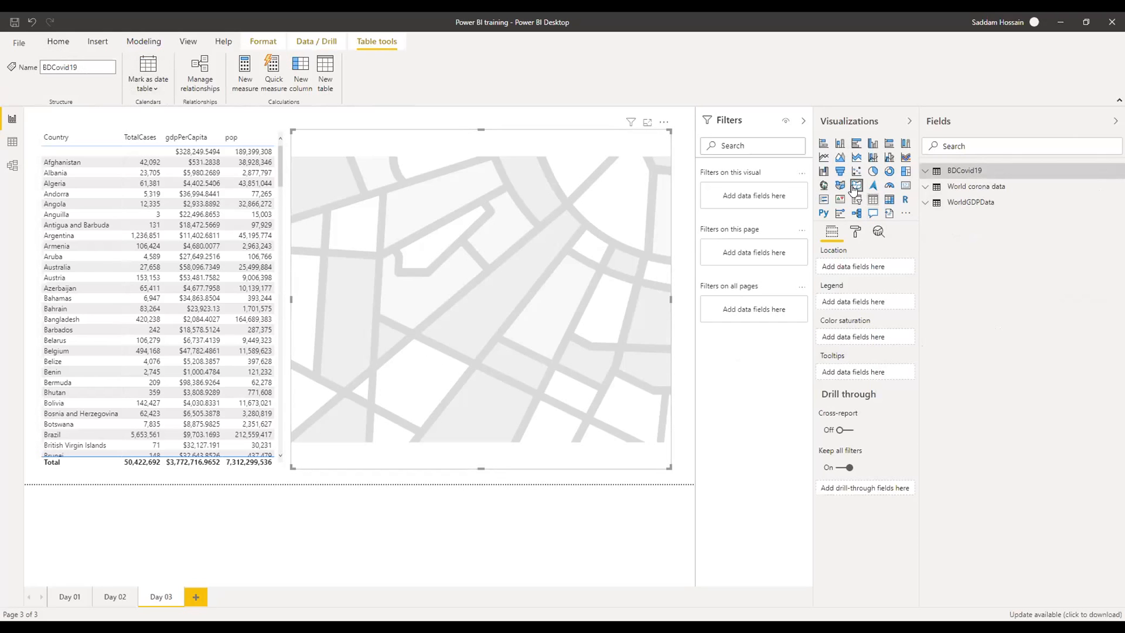
- Check in the global options that the Shape map visual preview feature is enabled, and accept the options
{"action": "left_click", "coordinate": [18, 42]}
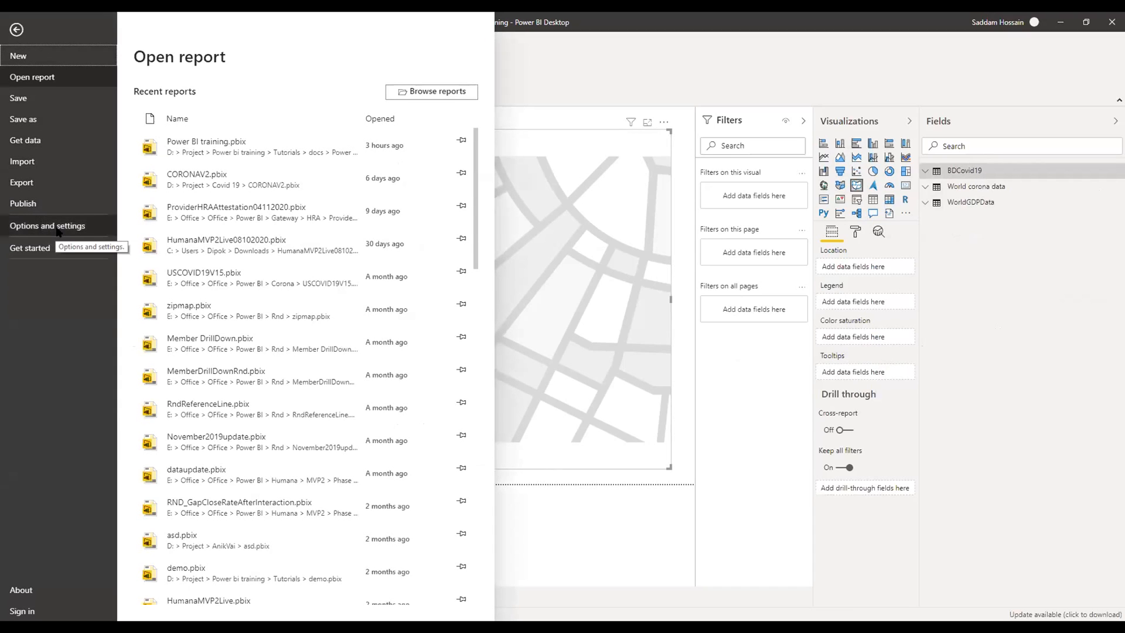
{"action": "left_click", "coordinate": [57, 226]}
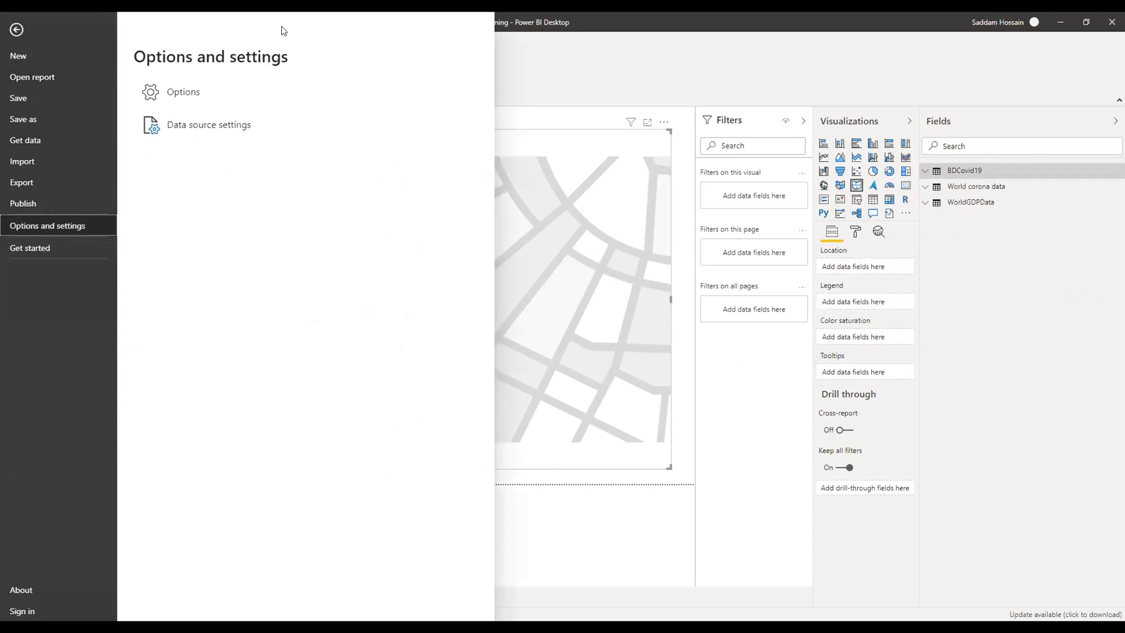
{"action": "left_click", "coordinate": [183, 95]}
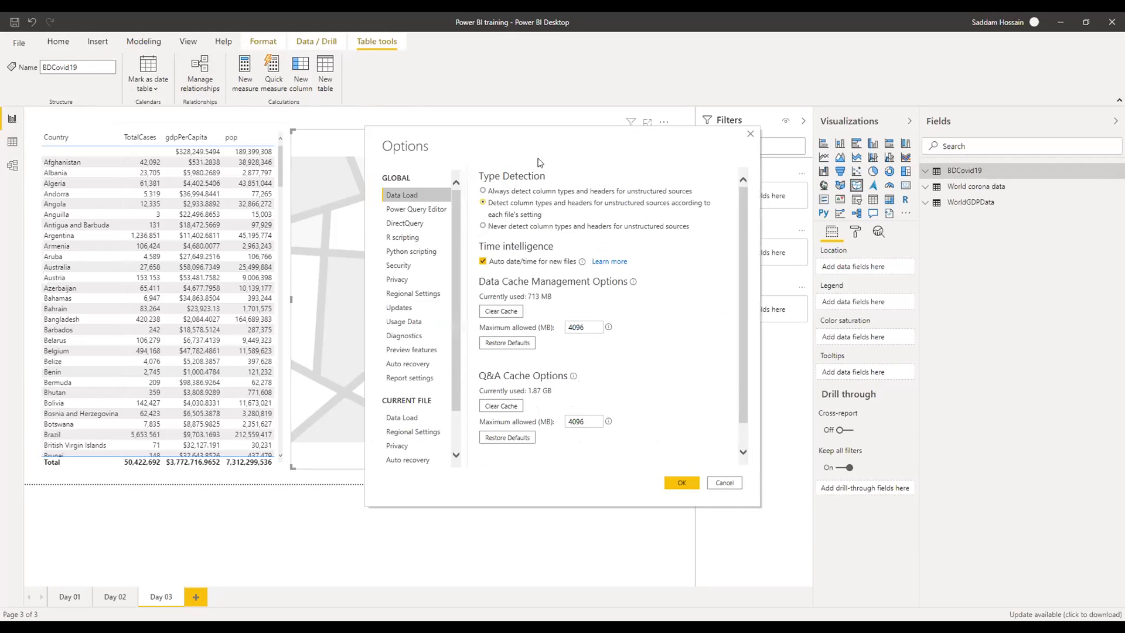
{"action": "left_click", "coordinate": [416, 350]}
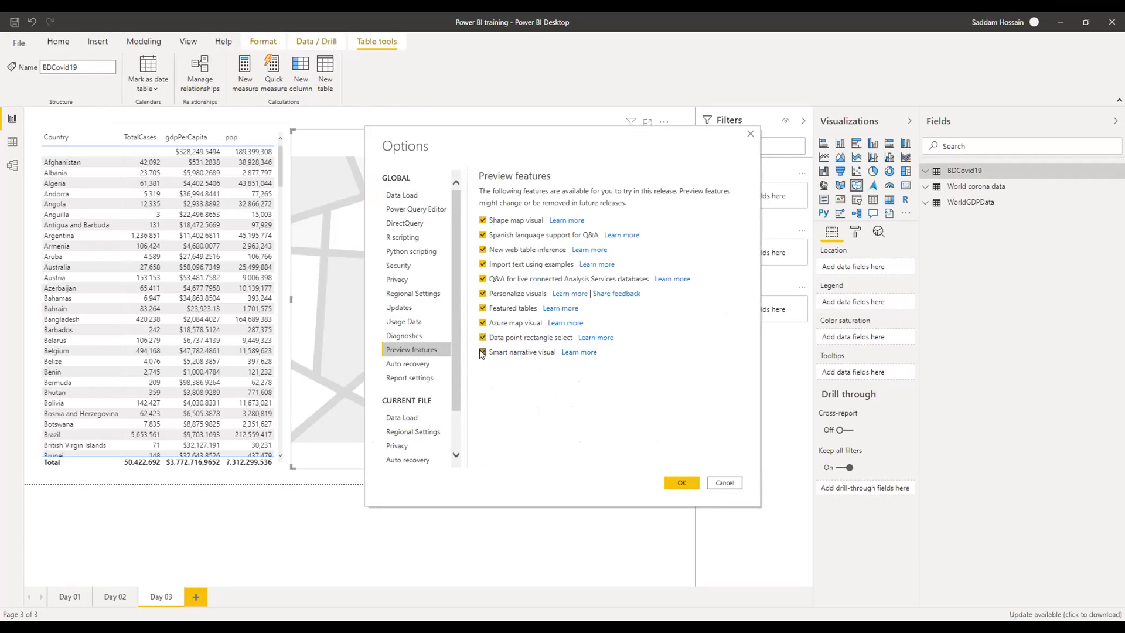
{"action": "left_click", "coordinate": [681, 484]}
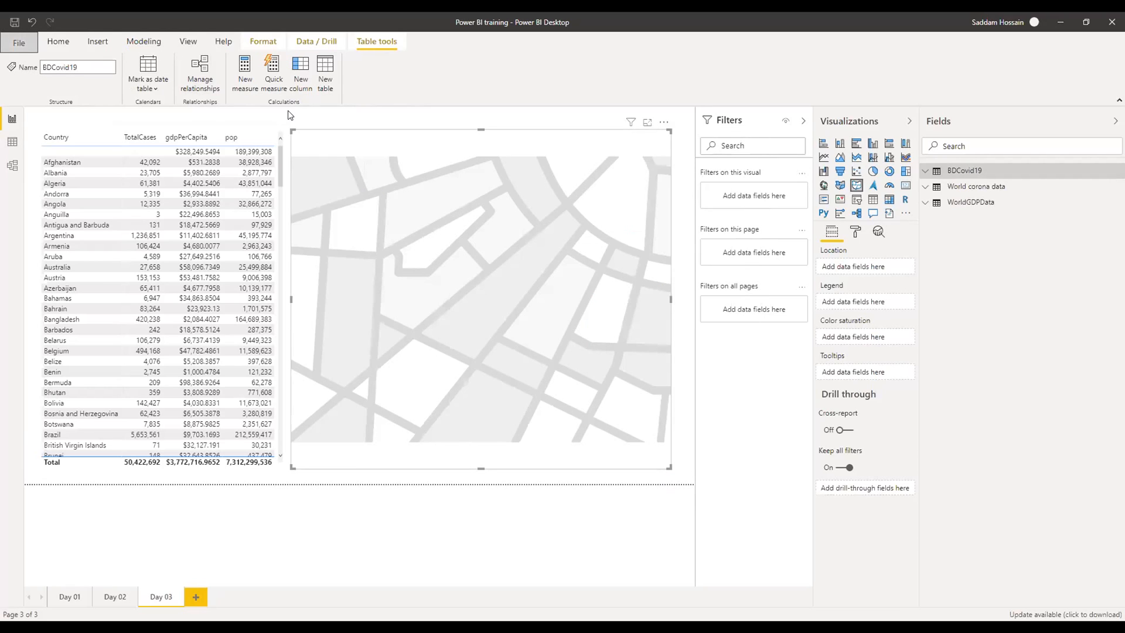
{"action": "left_click", "coordinate": [288, 115]}
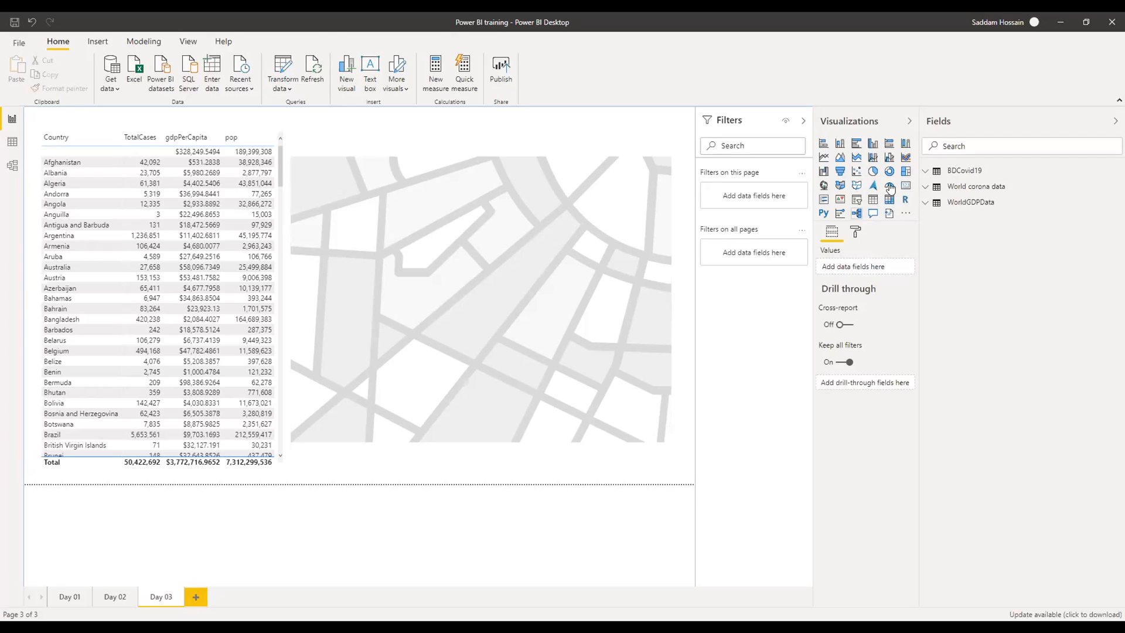
- Expand the fields of the WorldGDPData table and select the empty shape map
{"action": "left_click", "coordinate": [926, 204]}
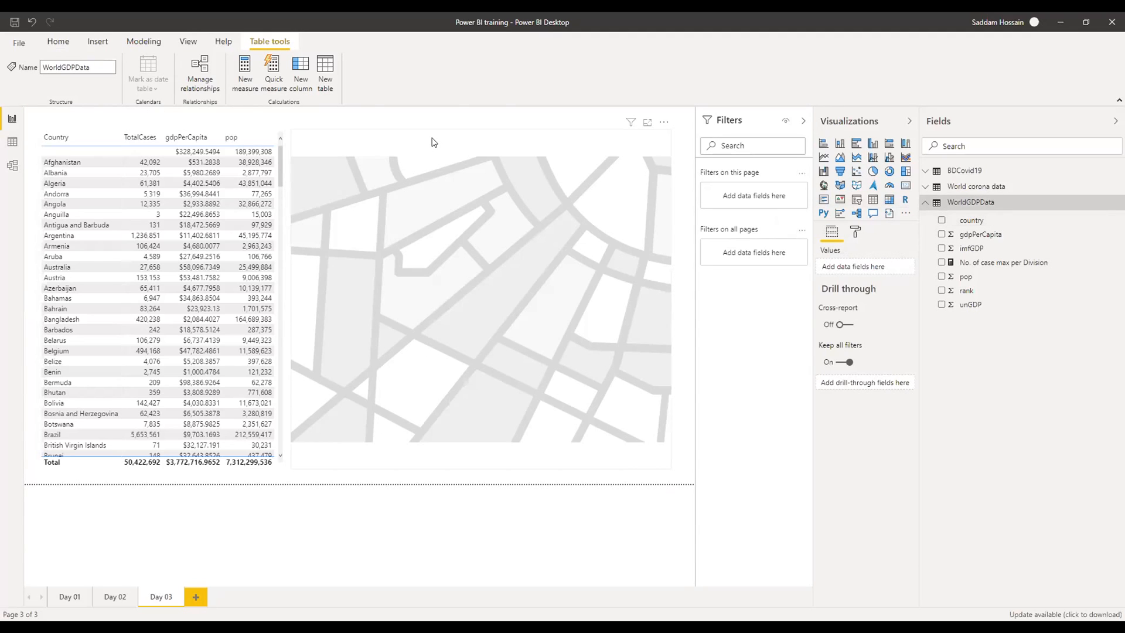
{"action": "left_click", "coordinate": [433, 142]}
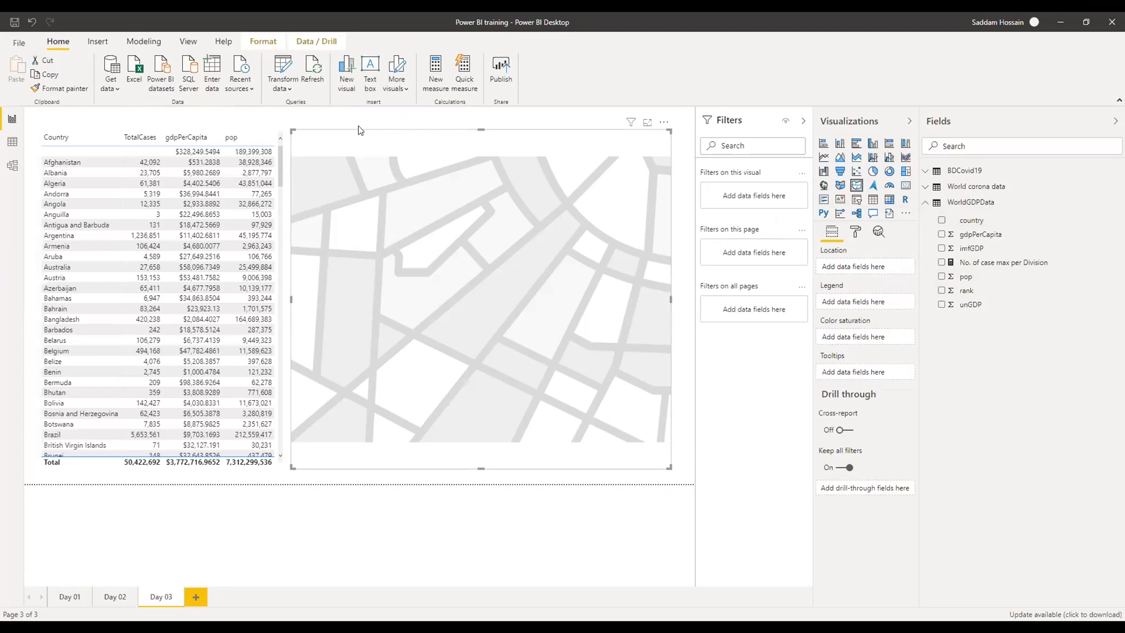
- Review the list of preview features in the global options again and close the options without changes
{"action": "left_click", "coordinate": [15, 42]}
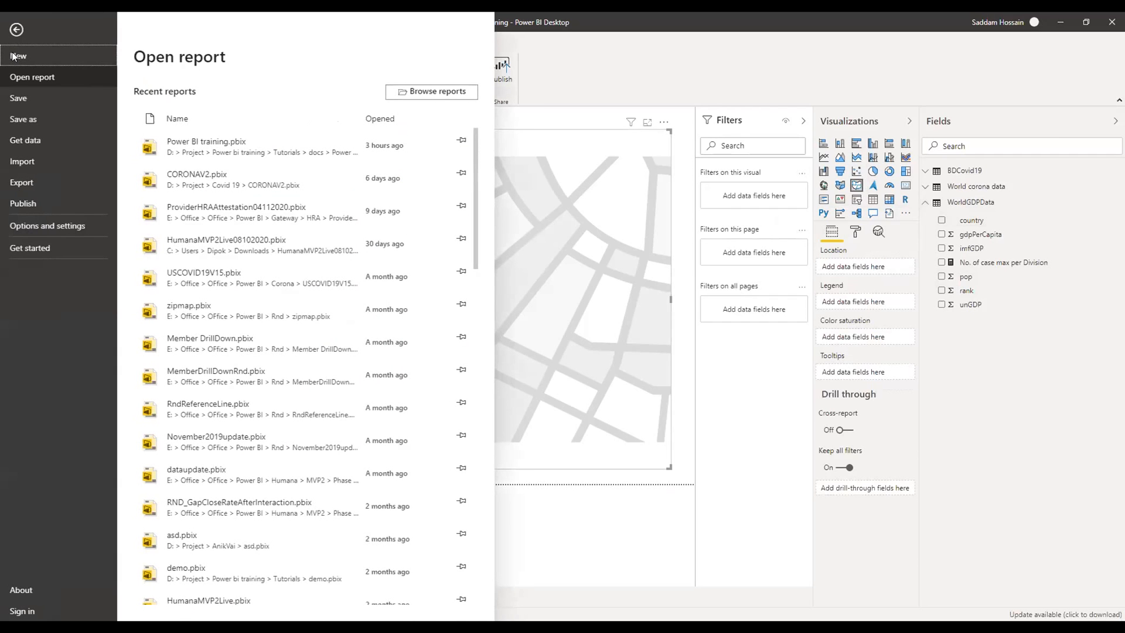
{"action": "left_click", "coordinate": [47, 229]}
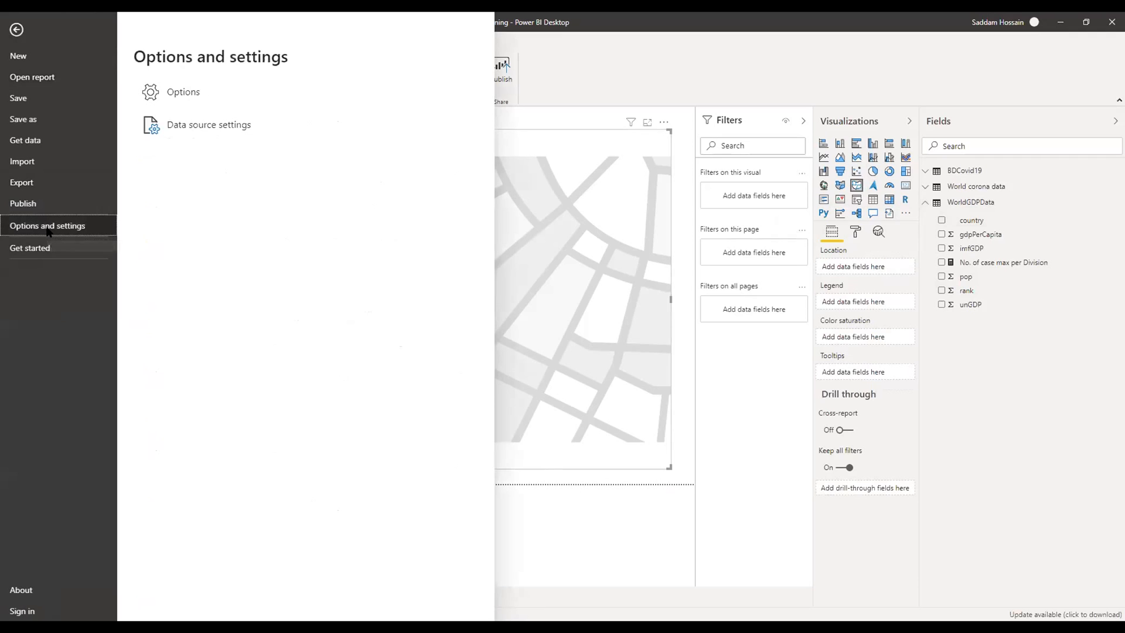
{"action": "left_click", "coordinate": [205, 91]}
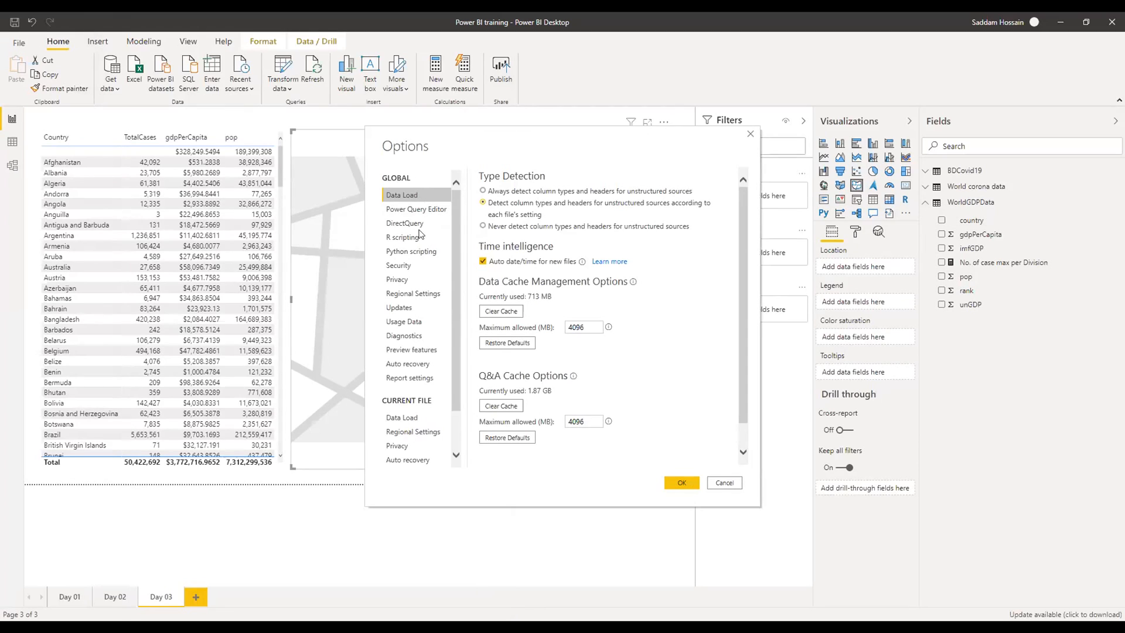
{"action": "left_click", "coordinate": [405, 350]}
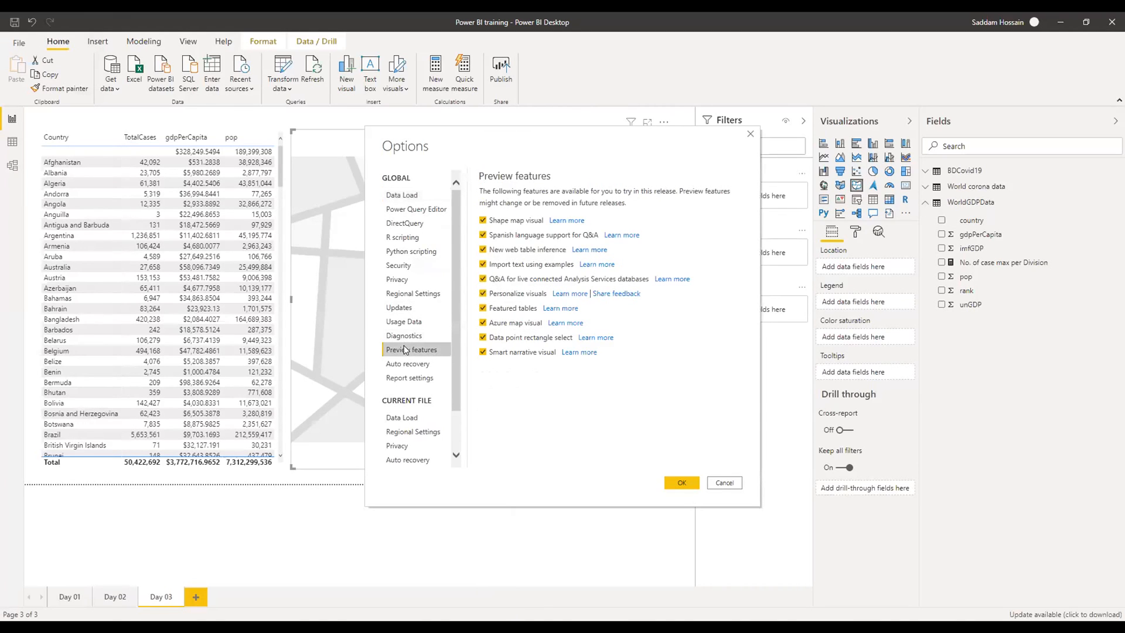
{"action": "scroll", "coordinate": [404, 350], "scroll_direction": "down", "scroll_amount": 2}
{"action": "scroll", "coordinate": [405, 349], "scroll_direction": "up", "scroll_amount": 2}
{"action": "left_click", "coordinate": [726, 484]}
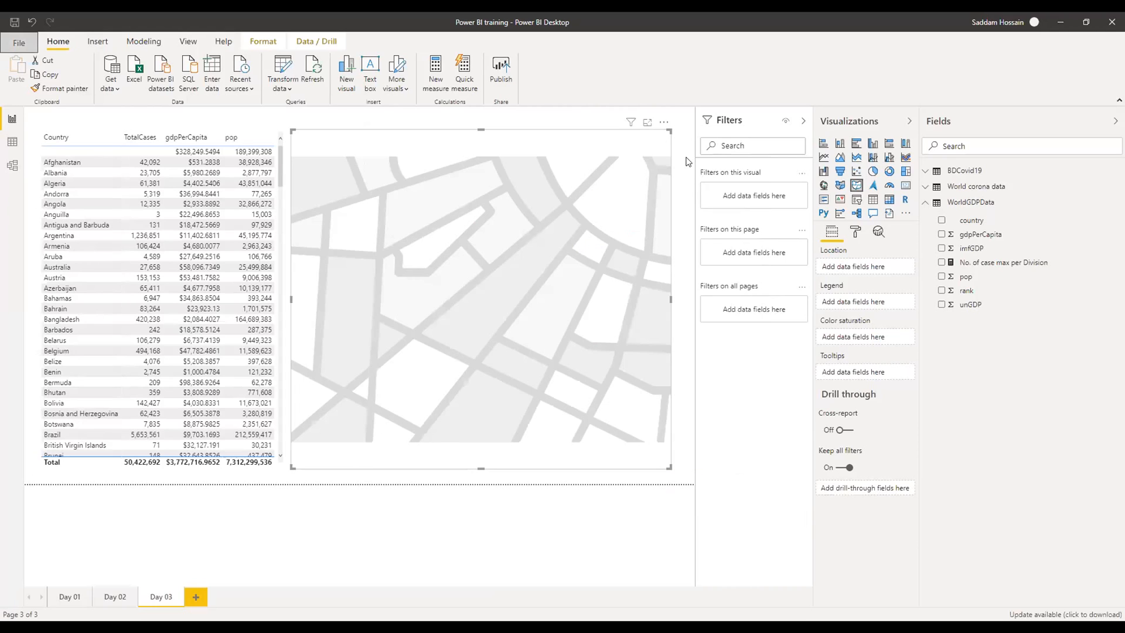
{"action": "left_click", "coordinate": [689, 162]}
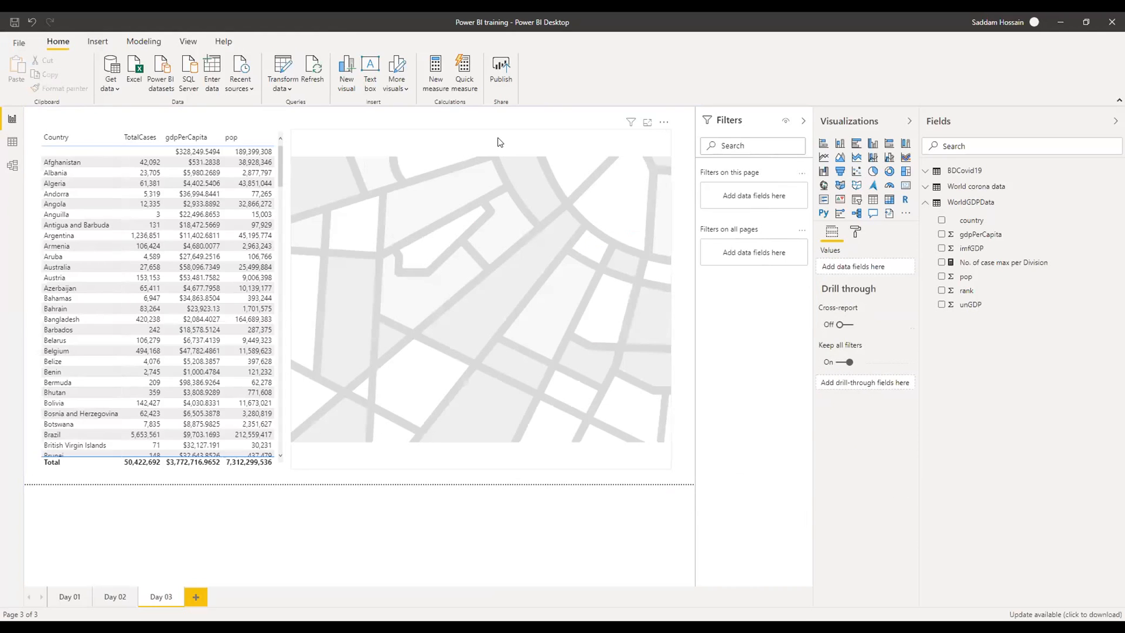
{"action": "left_click", "coordinate": [500, 141]}
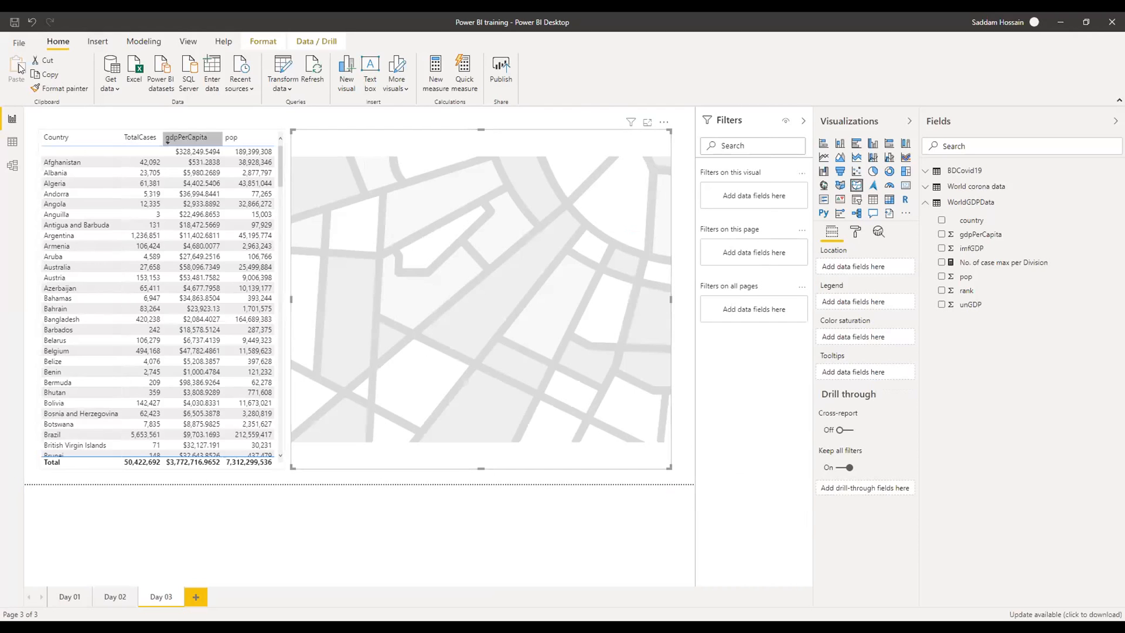
{"action": "left_click", "coordinate": [19, 44]}
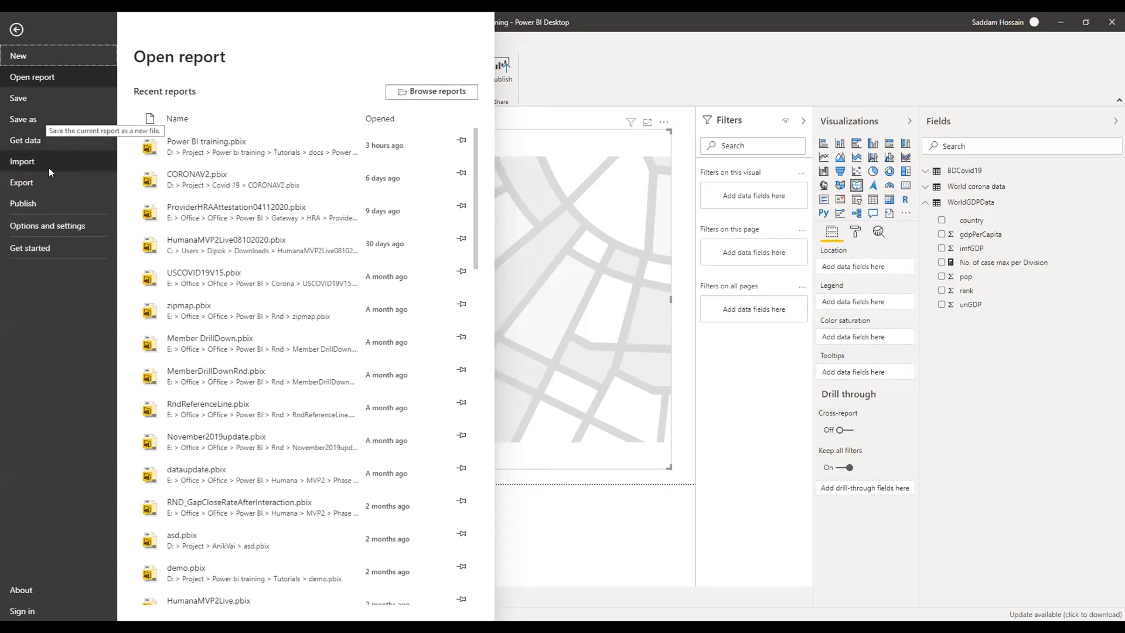
{"action": "left_click", "coordinate": [698, 96]}
{"action": "left_click", "coordinate": [687, 164]}
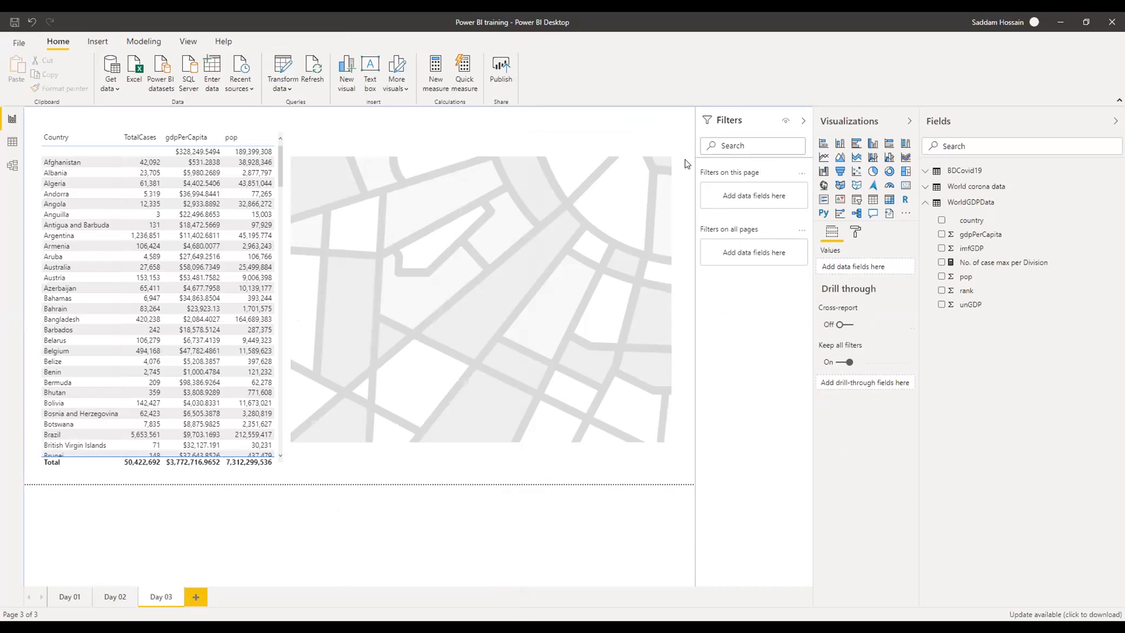
{"action": "left_click", "coordinate": [593, 147]}
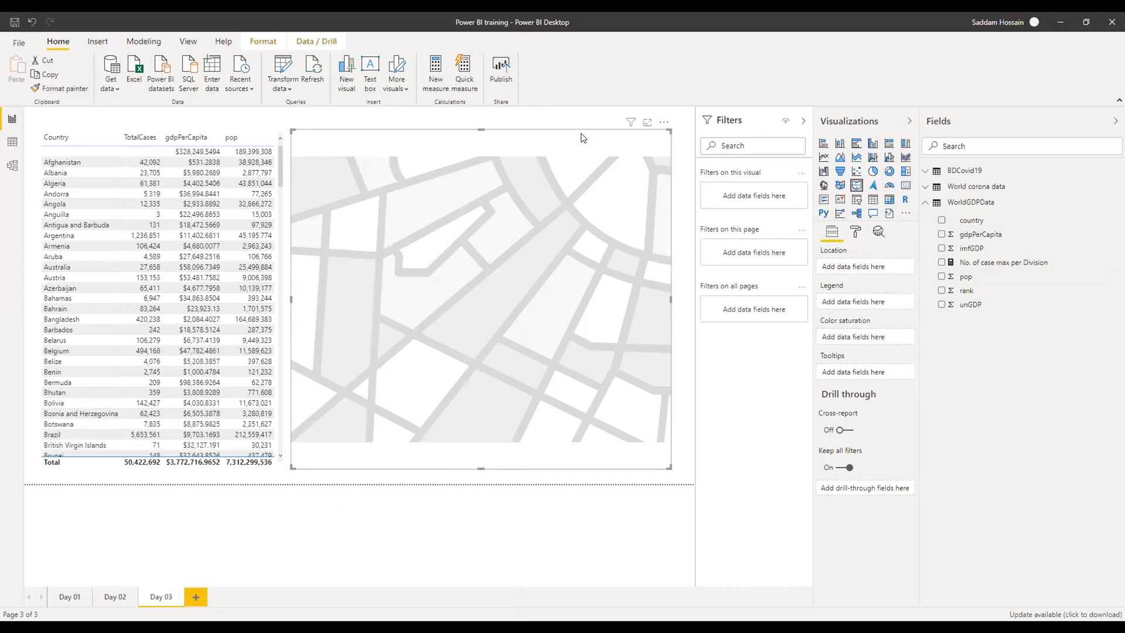
{"action": "left_click", "coordinate": [685, 169]}
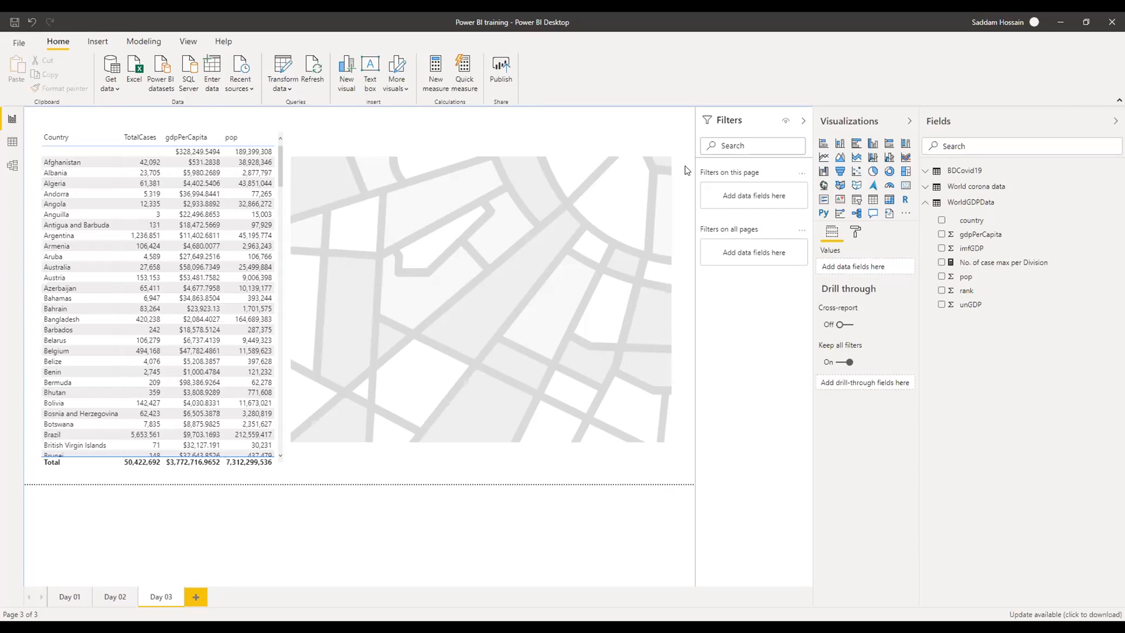
- Assign the country field from WorldGDPData as the location of the shape map
{"action": "left_click", "coordinate": [510, 153]}
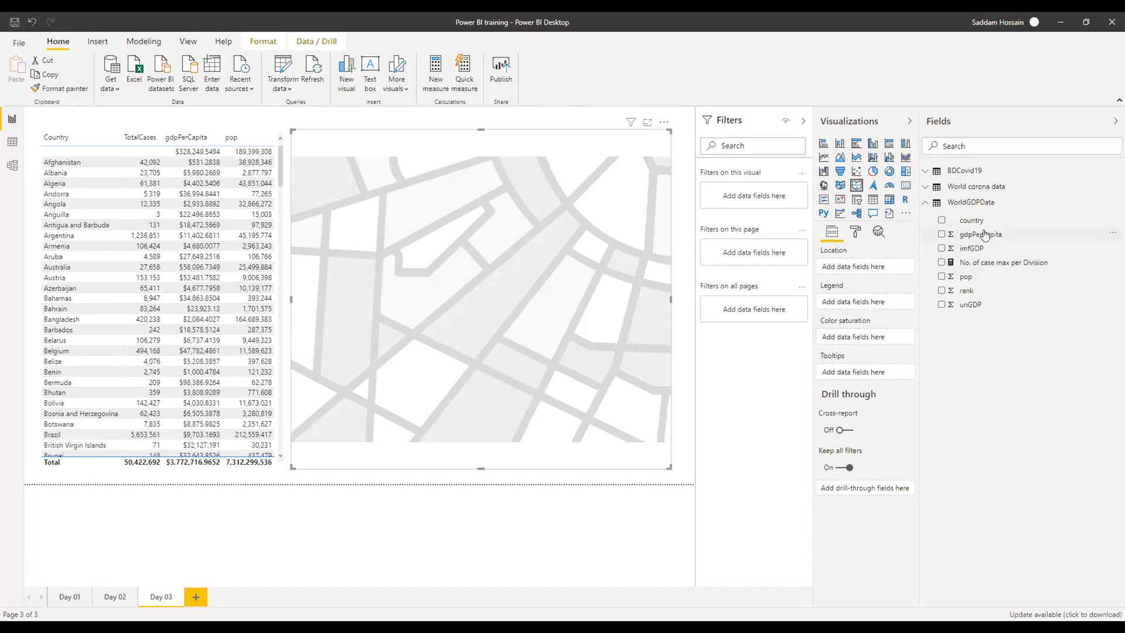
{"action": "left_click_drag", "start_coordinate": [970, 220], "coordinate": [851, 267]}
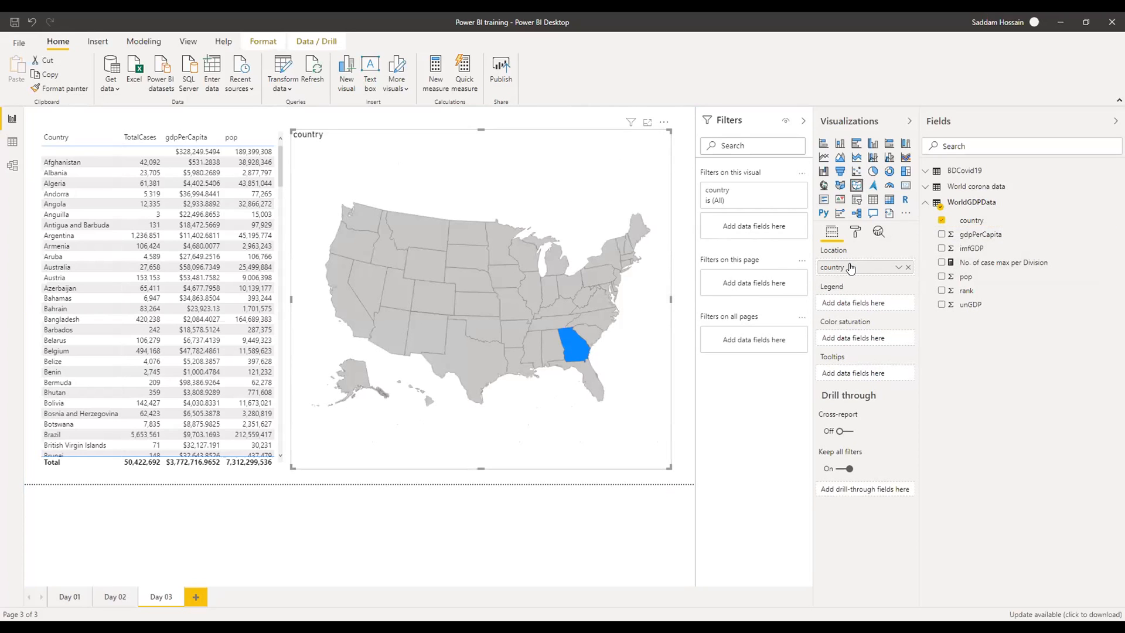
{"action": "mouse_move", "coordinate": [551, 299]}
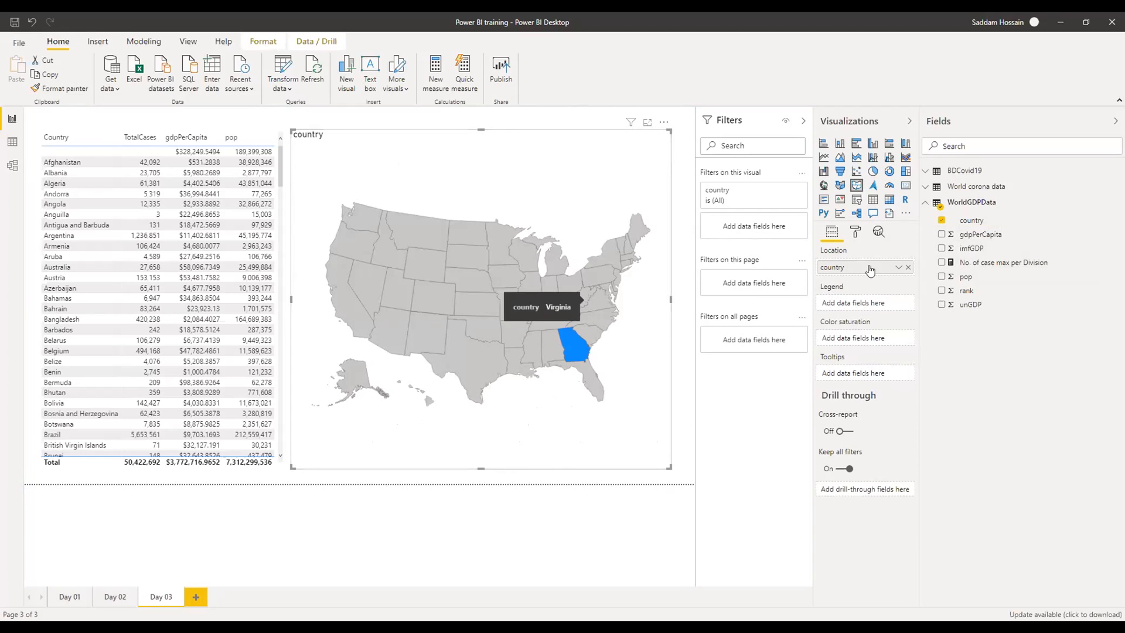
- Review the General and Data colors formatting settings of the shape map
{"action": "left_click", "coordinate": [855, 230]}
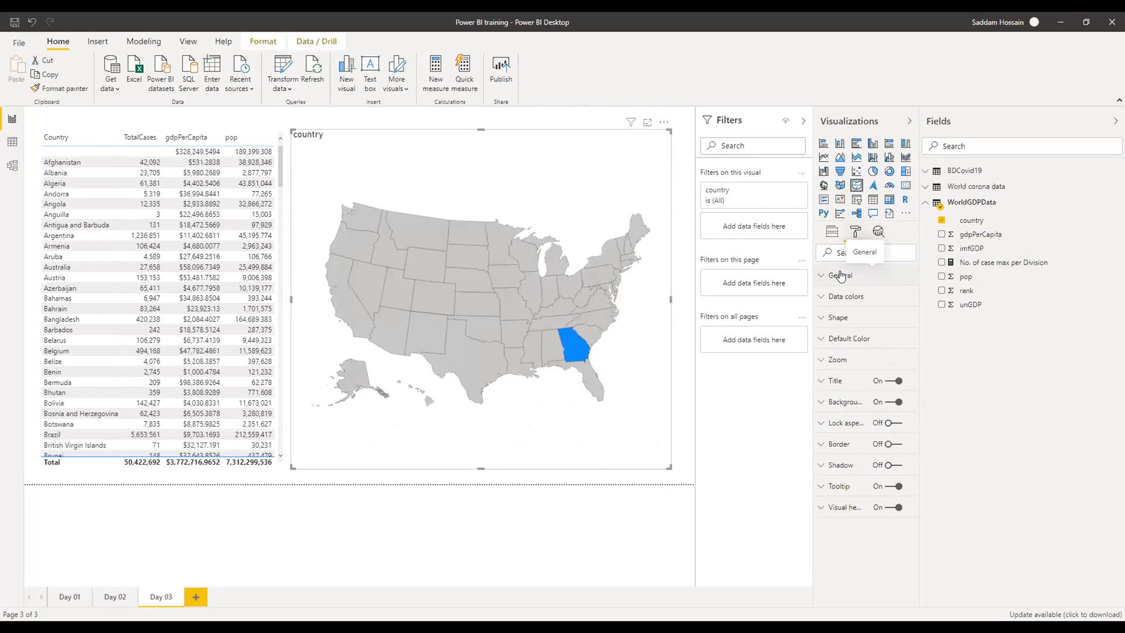
{"action": "left_click", "coordinate": [840, 275]}
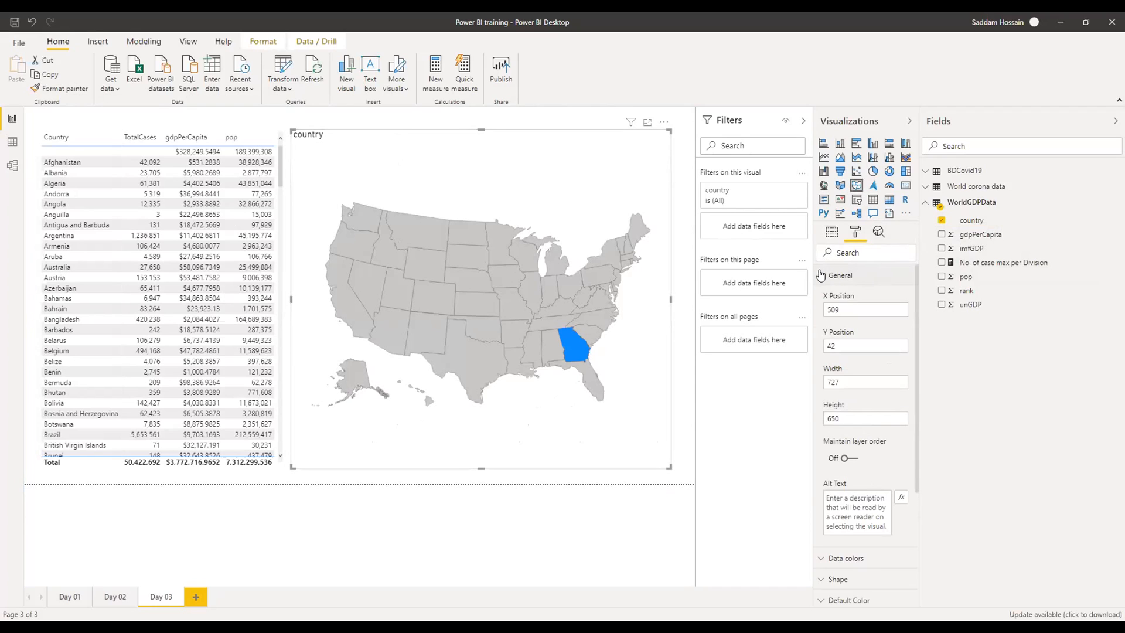
{"action": "left_click", "coordinate": [826, 280]}
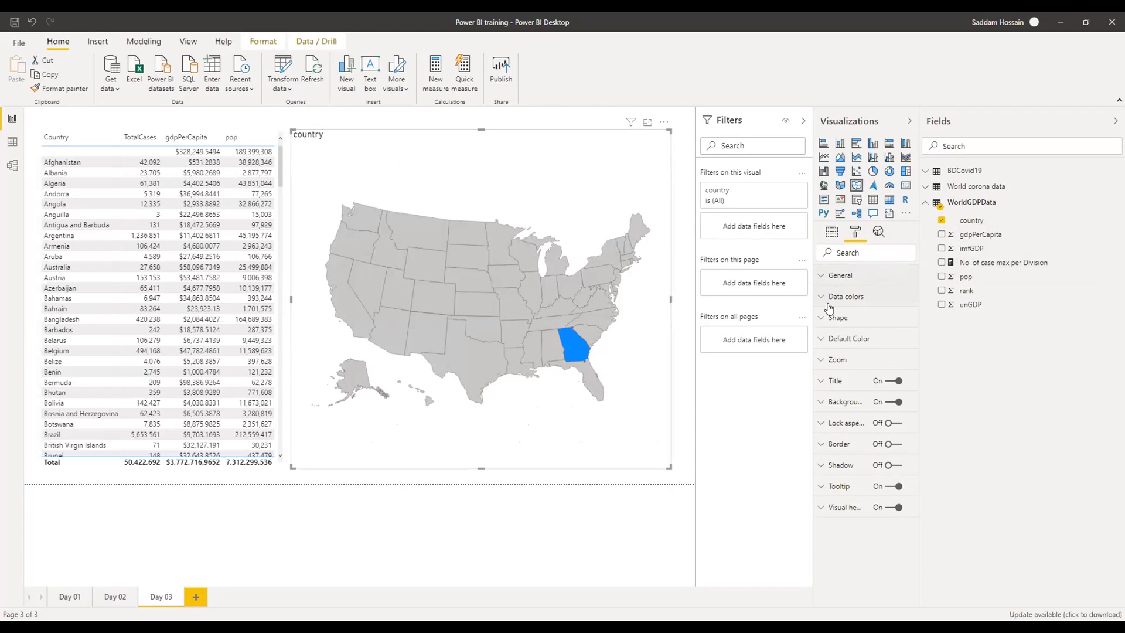
{"action": "left_click", "coordinate": [829, 300]}
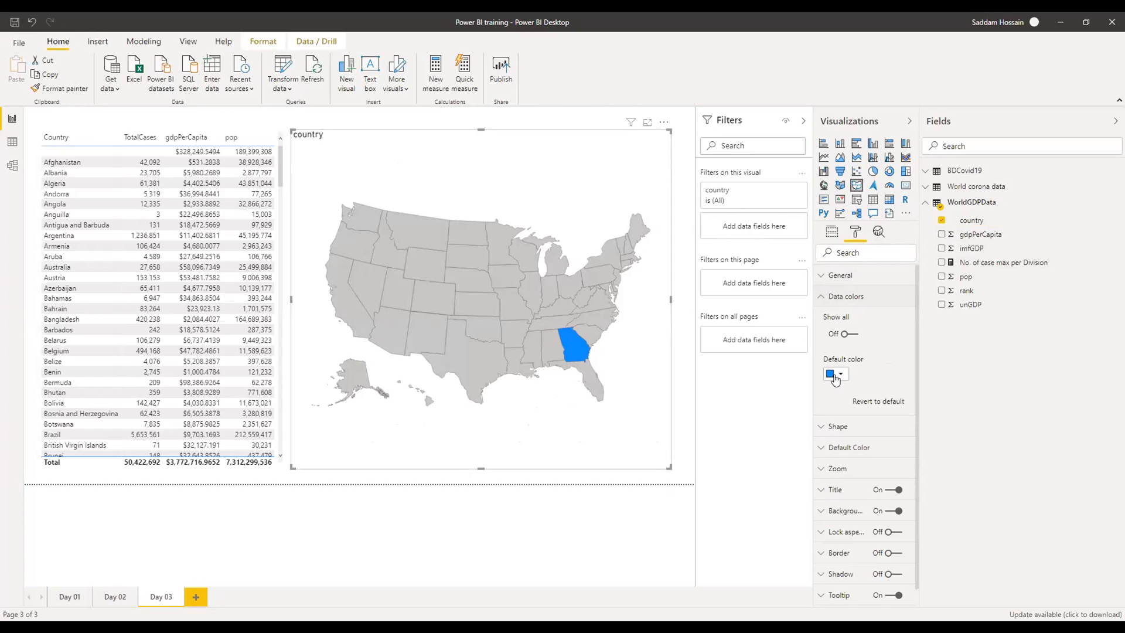
{"action": "left_click", "coordinate": [846, 299]}
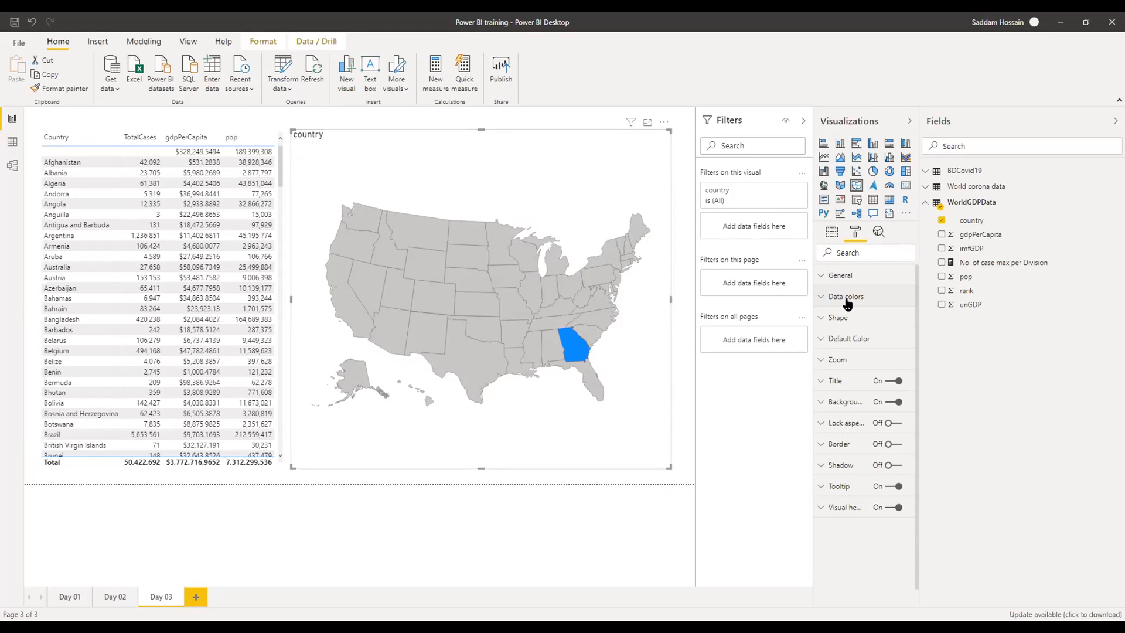
- Examine the shape map's Shape settings, the highlighted state and the list of built-in maps
{"action": "left_click", "coordinate": [838, 319]}
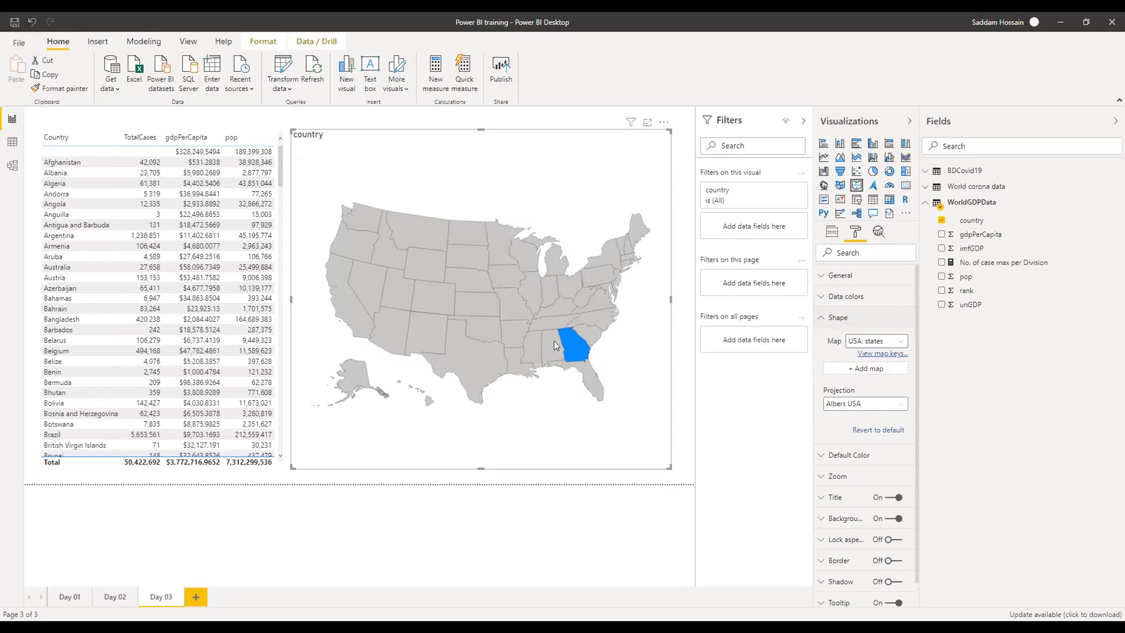
{"action": "mouse_move", "coordinate": [579, 350]}
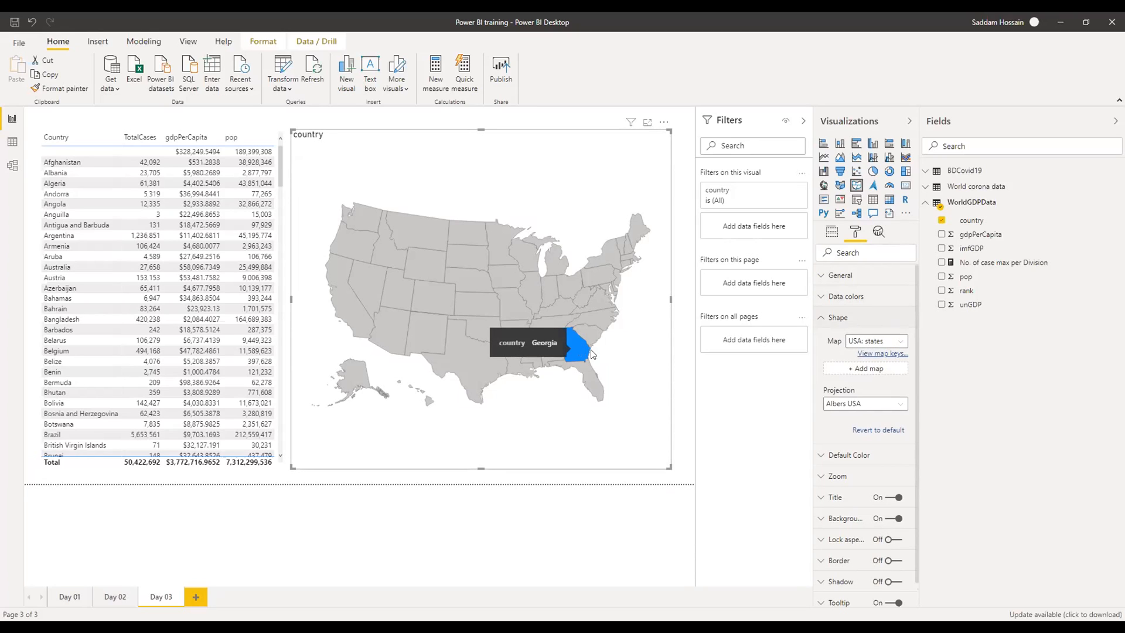
{"action": "left_click", "coordinate": [877, 344]}
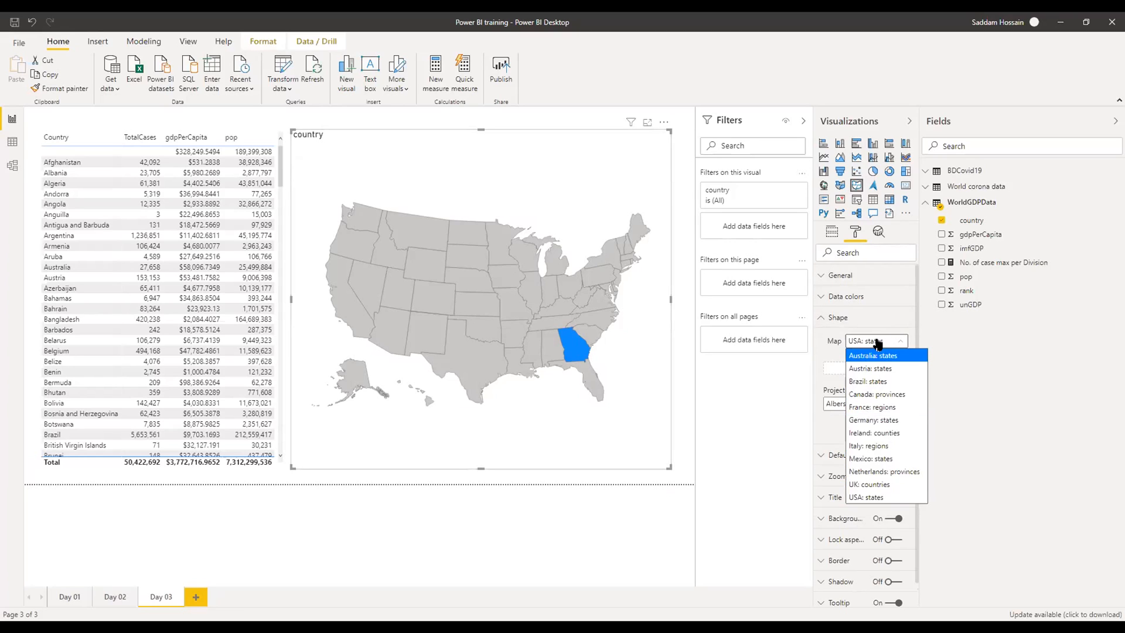
{"action": "left_click", "coordinate": [877, 344]}
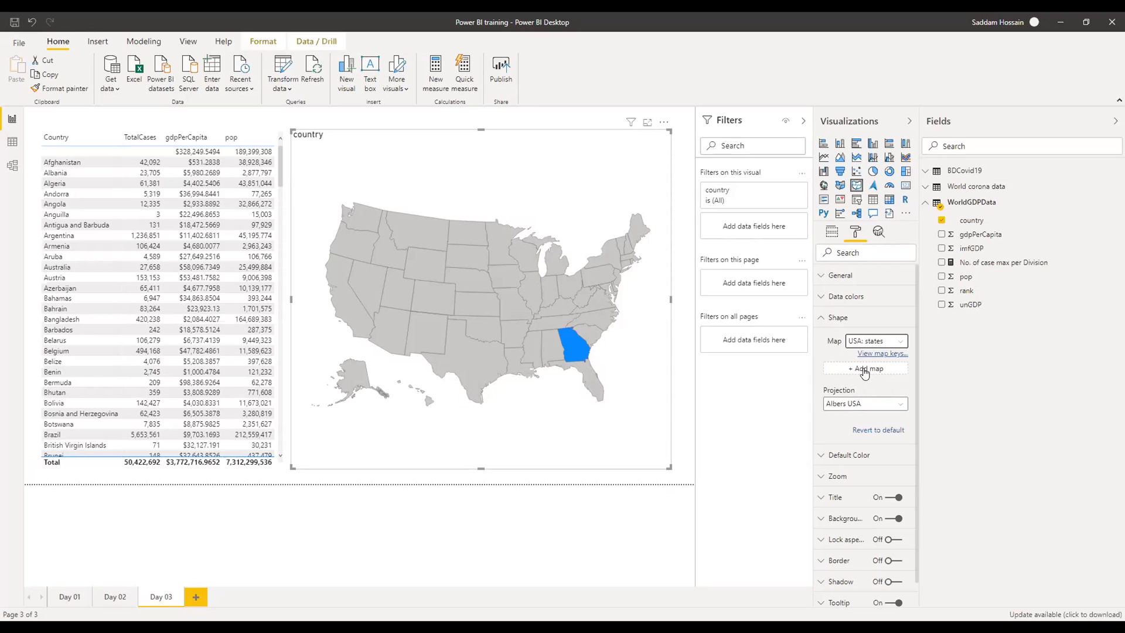
- Start adding a custom map to the shape map and look through the docs and Day 02 folders for a JSON map file
{"action": "left_click", "coordinate": [861, 373]}
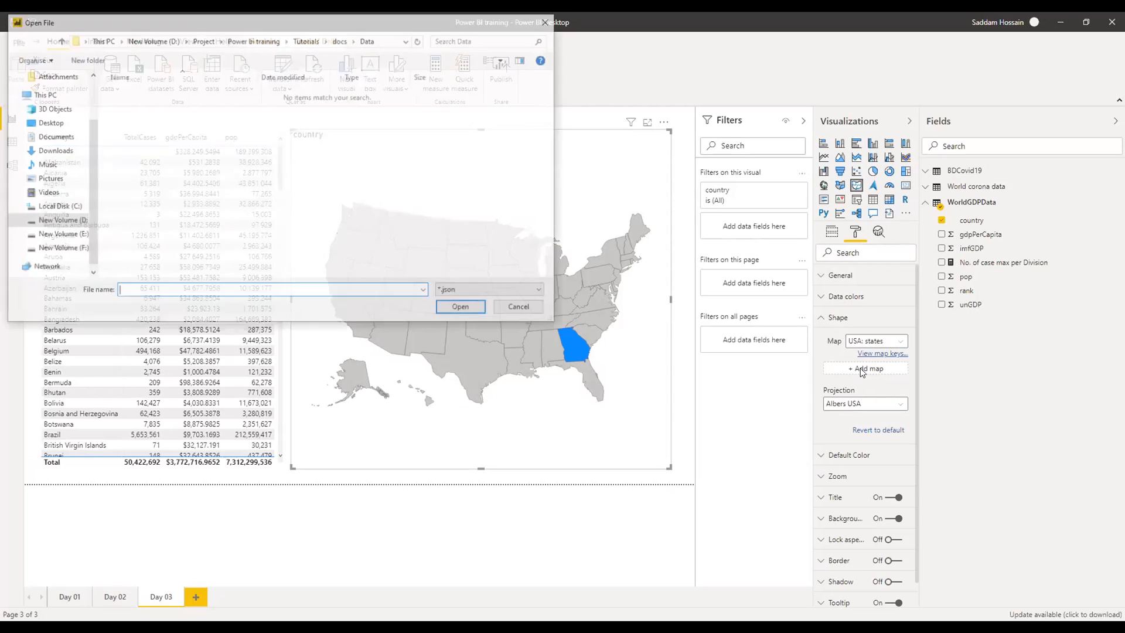
{"action": "left_click", "coordinate": [339, 40]}
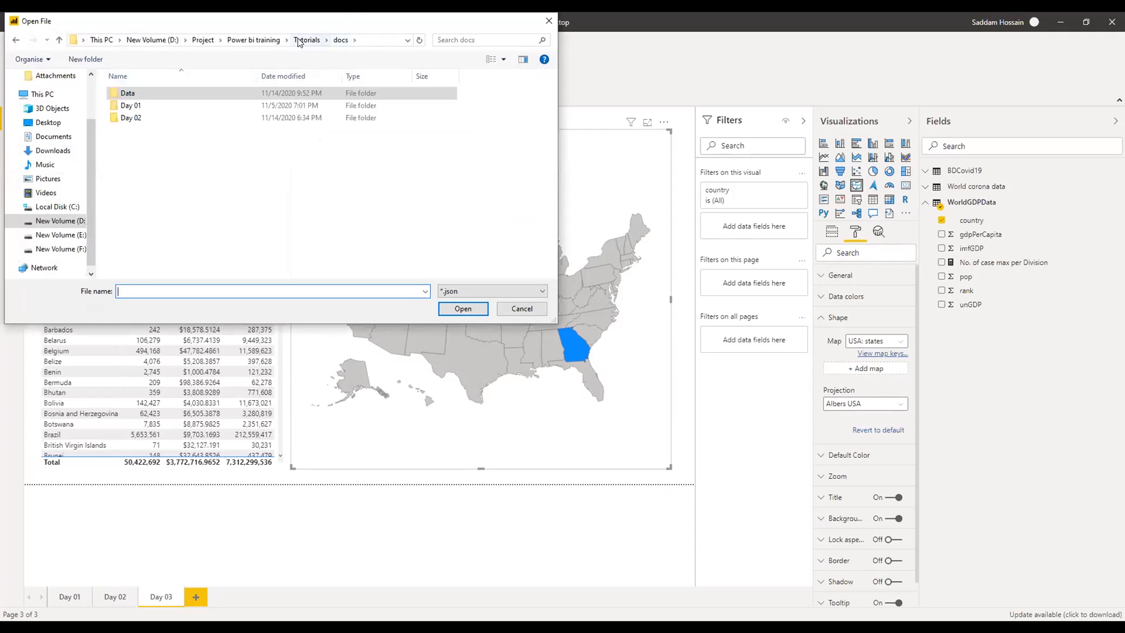
{"action": "left_click", "coordinate": [299, 40]}
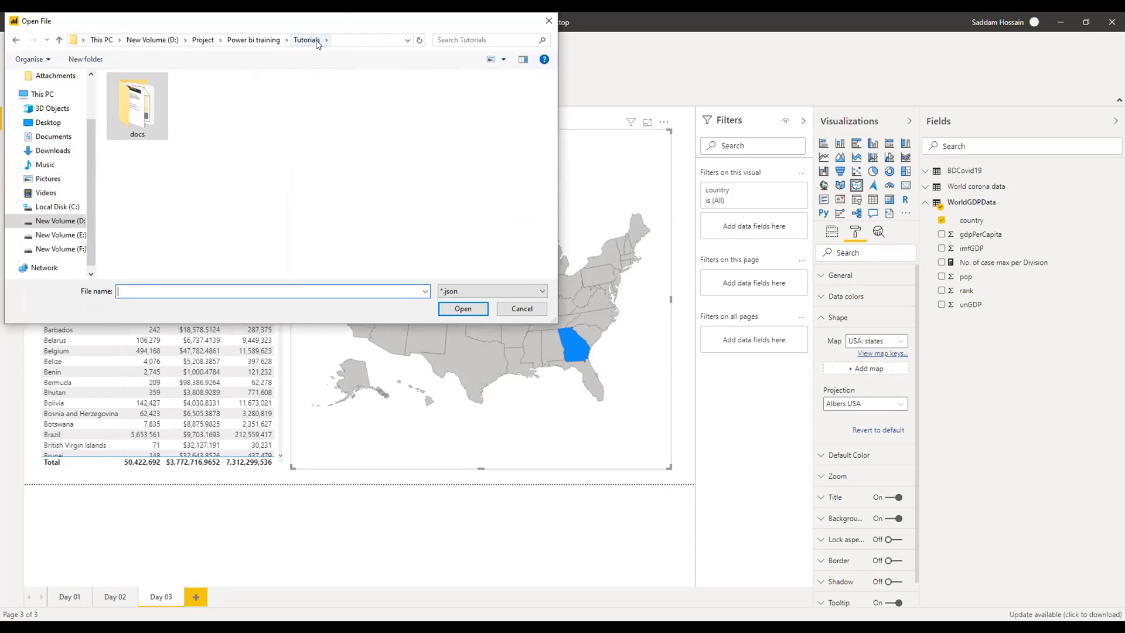
{"action": "double_click", "coordinate": [136, 136]}
{"action": "double_click", "coordinate": [137, 117]}
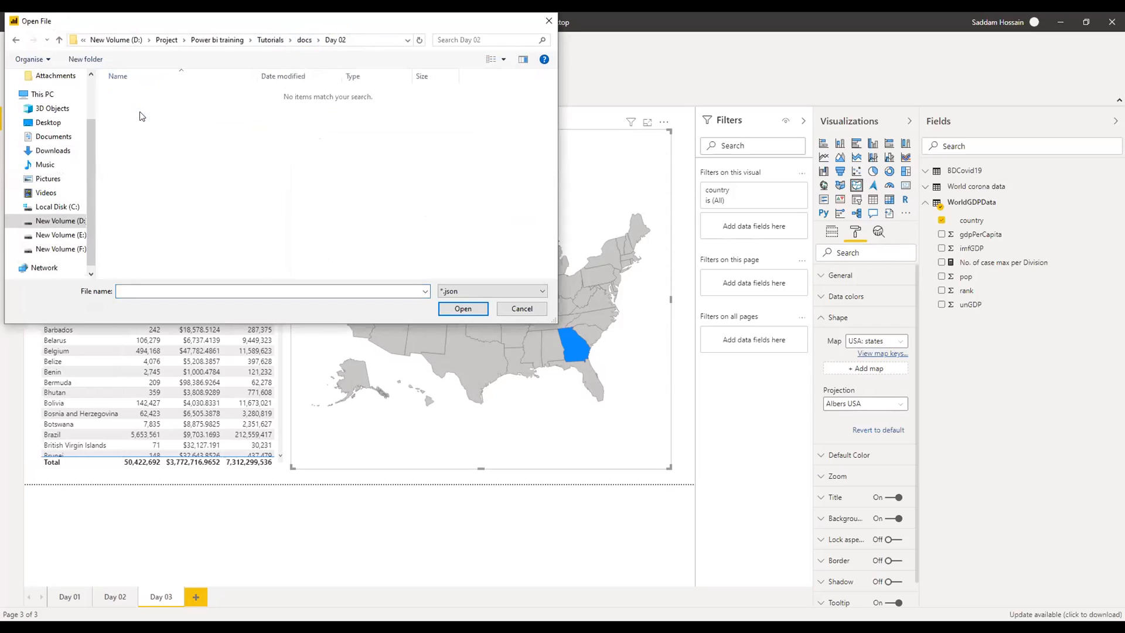
{"action": "left_click", "coordinate": [459, 293]}
{"action": "left_click", "coordinate": [460, 300]}
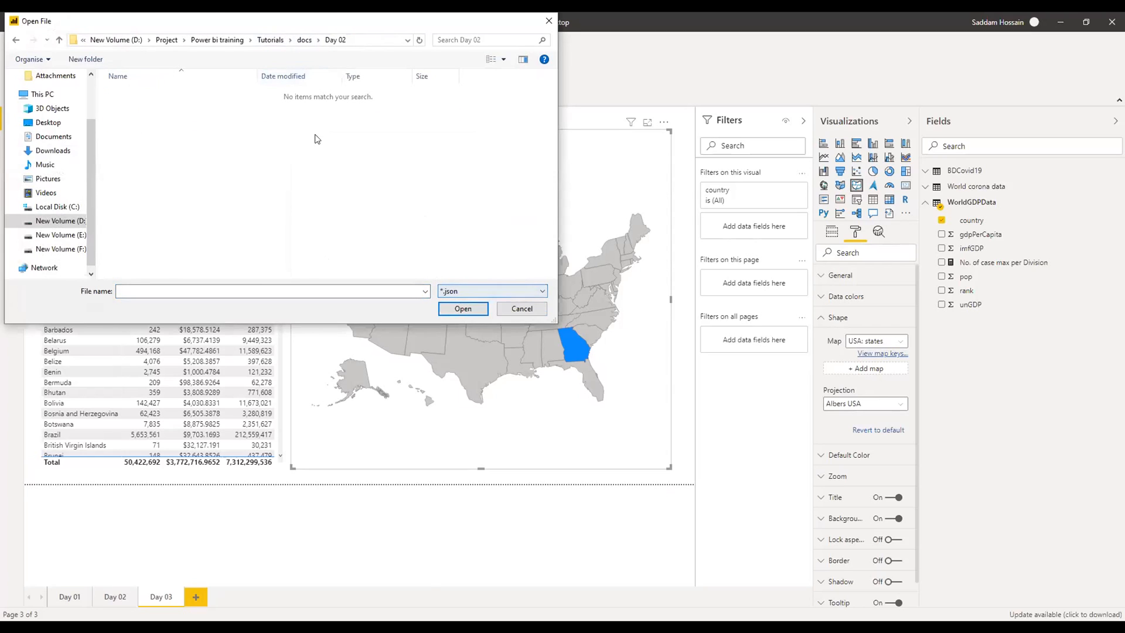
{"action": "key", "text": "alt+Tab"}
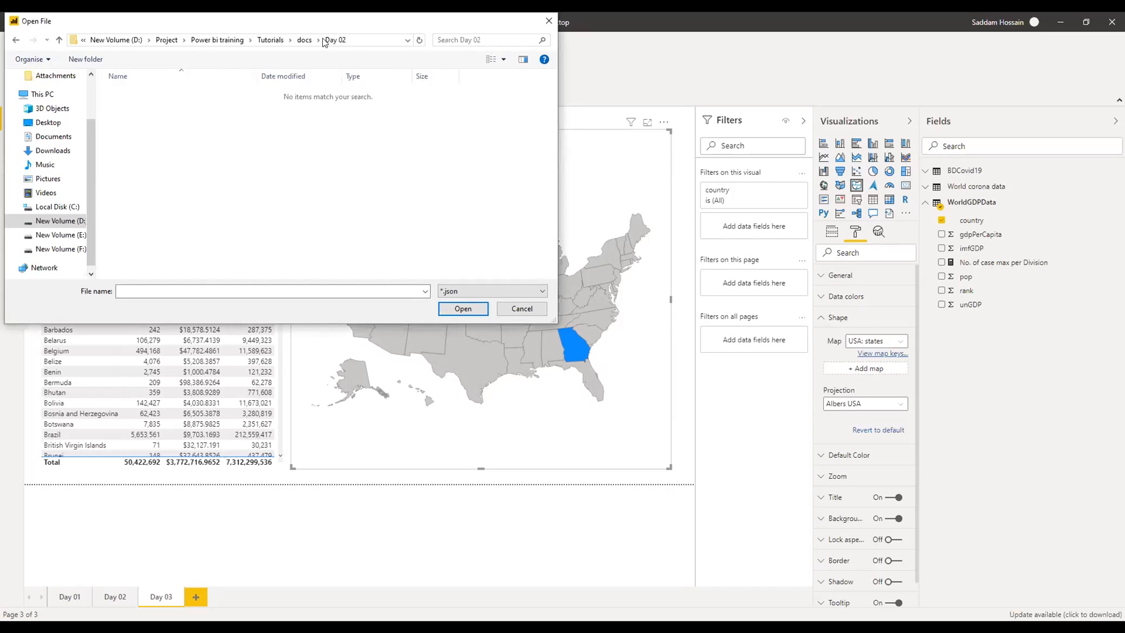
- Load the countries-50m JSON file from D:\Project\Covid 19 as the shape map's custom map
{"action": "left_click", "coordinate": [351, 39]}
{"action": "type", "text": "D:\\Project\\Covid 19"}
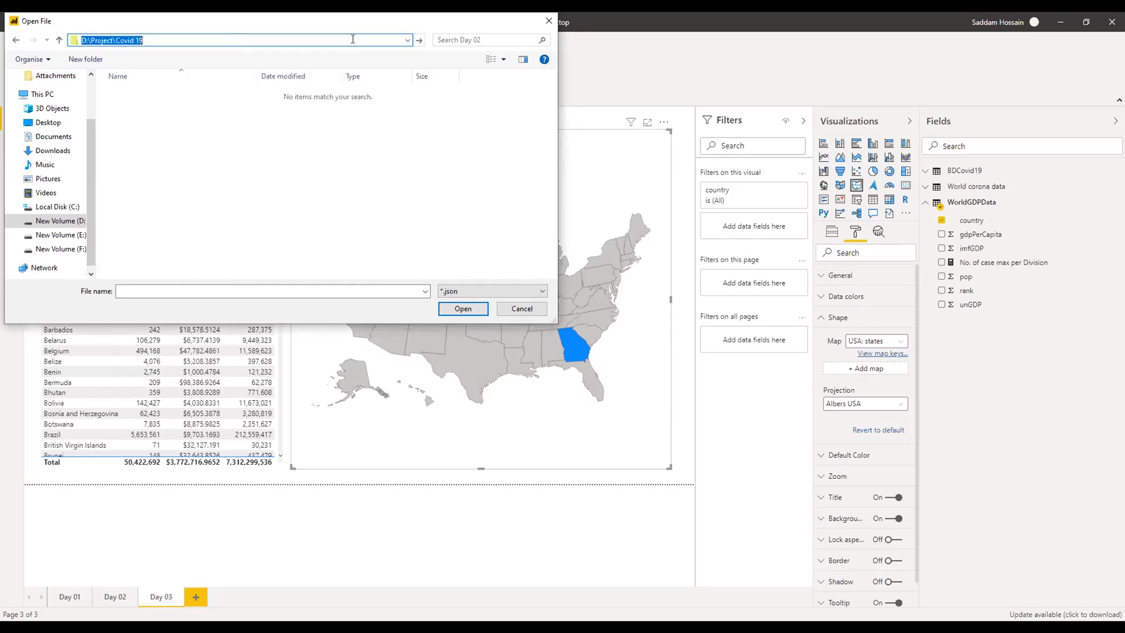
{"action": "key", "text": "Return"}
{"action": "left_click", "coordinate": [136, 106]}
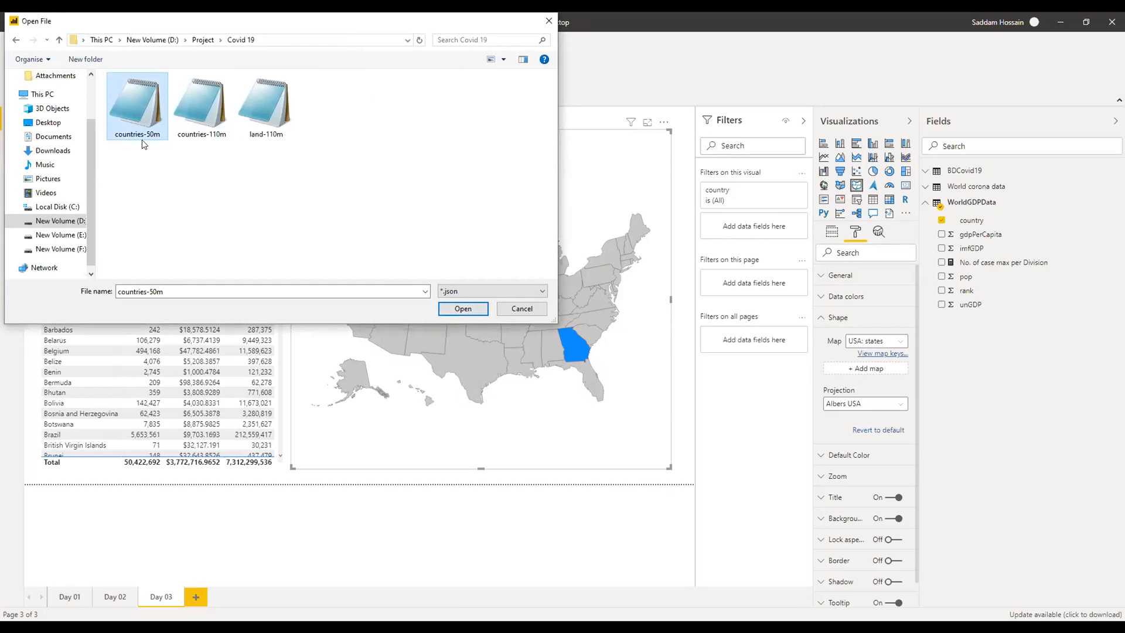
{"action": "left_click", "coordinate": [466, 310]}
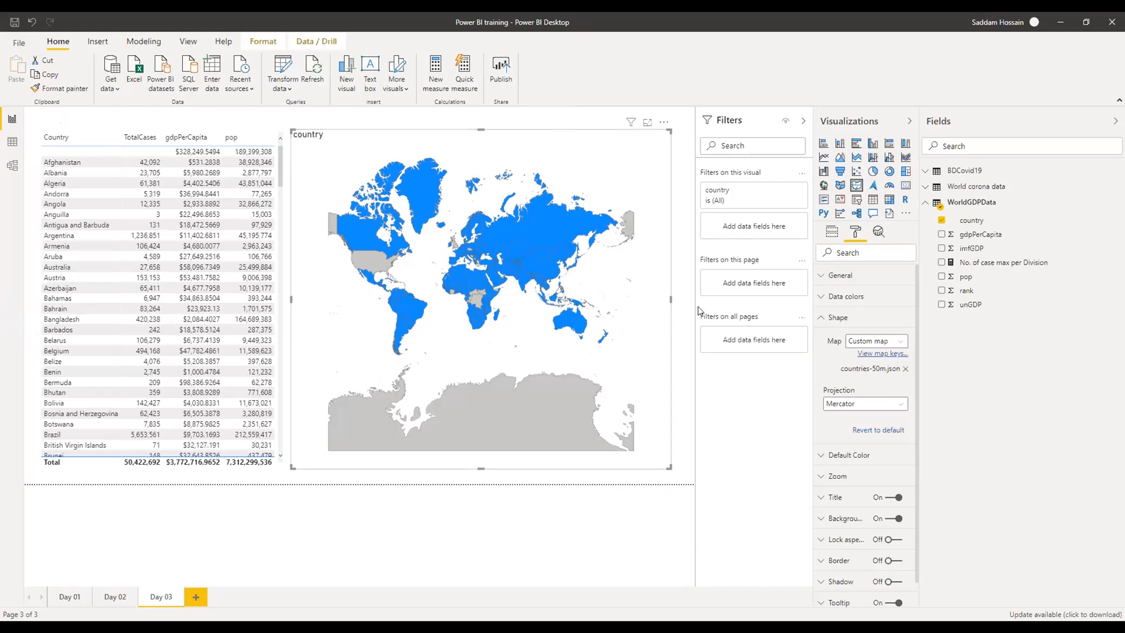
- Widen the shape map visual slightly and check which country the gray area in North America represents
{"action": "left_click_drag", "start_coordinate": [671, 301], "coordinate": [702, 326]}
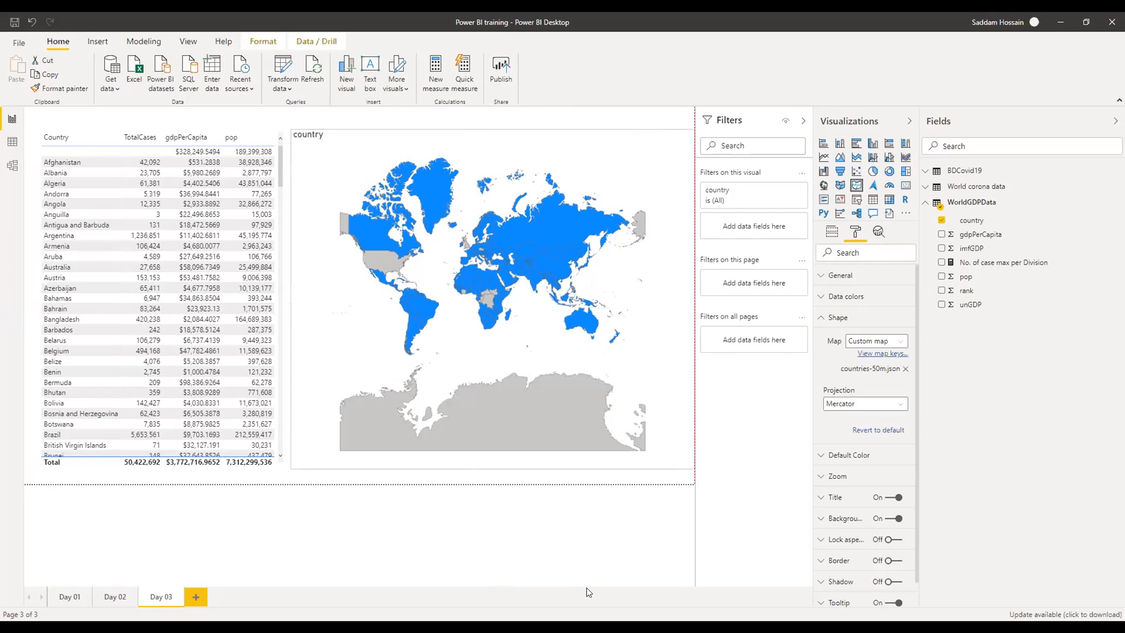
{"action": "key", "text": "ctrl+z"}
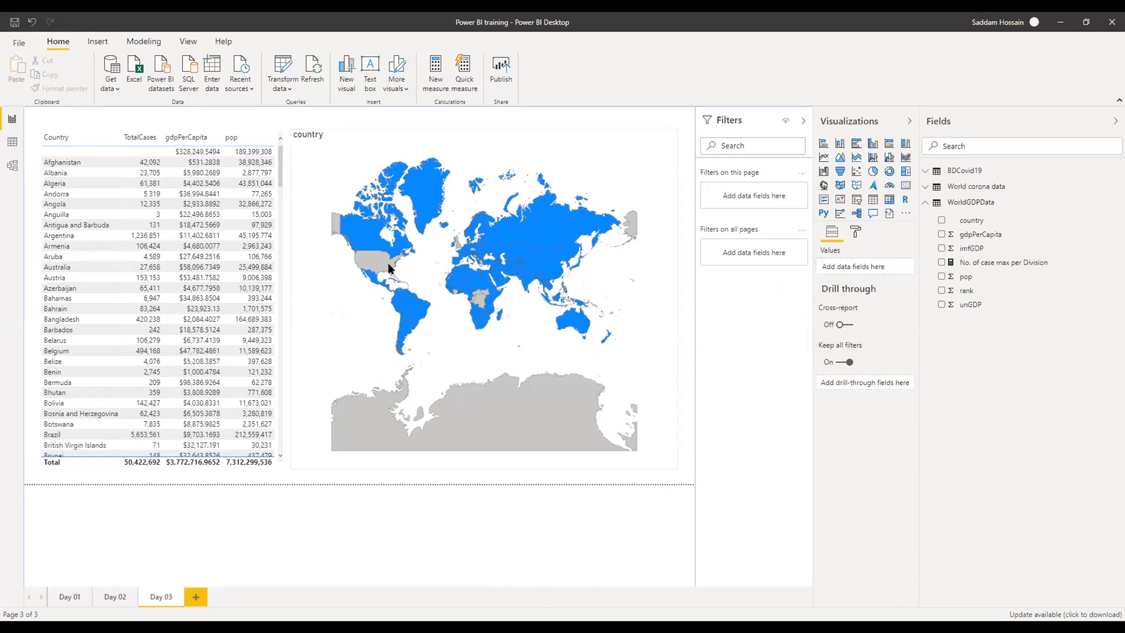
{"action": "mouse_move", "coordinate": [388, 263]}
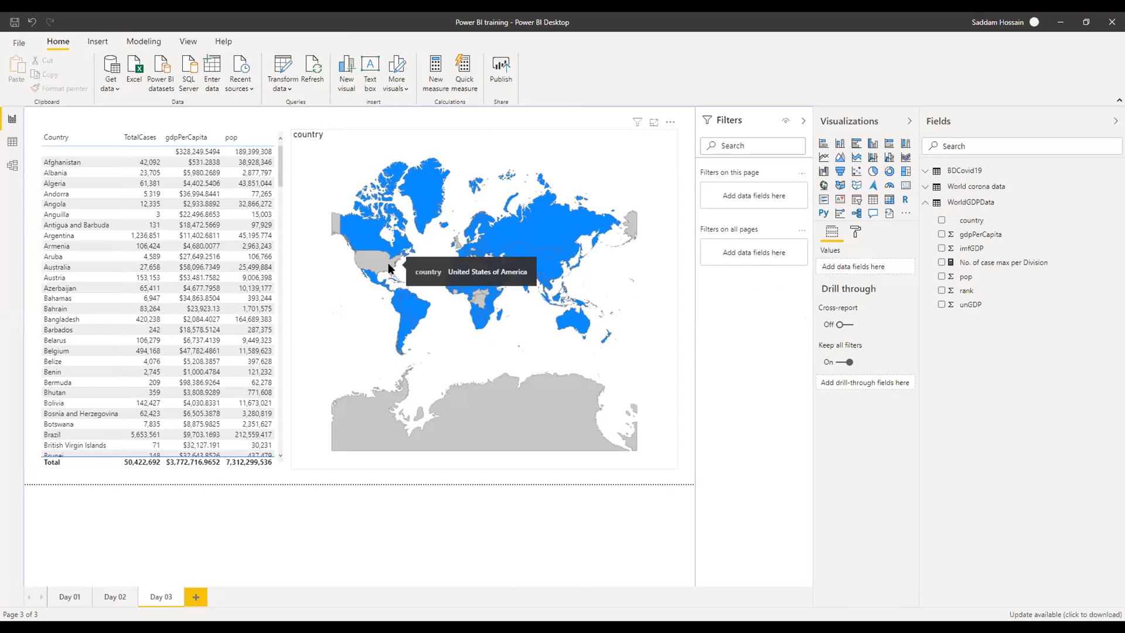
- Assign gdpPerCapita from WorldGDPData as the shape map's color saturation and inspect the tooltips of the North American countries
{"action": "left_click", "coordinate": [575, 147]}
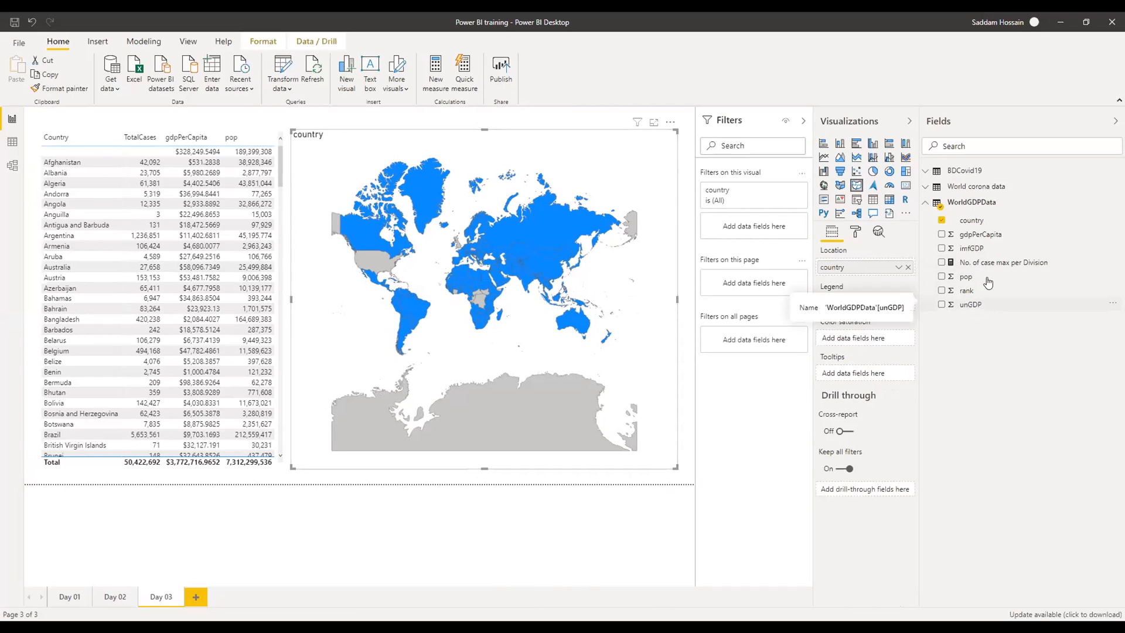
{"action": "left_click_drag", "start_coordinate": [983, 236], "coordinate": [860, 338]}
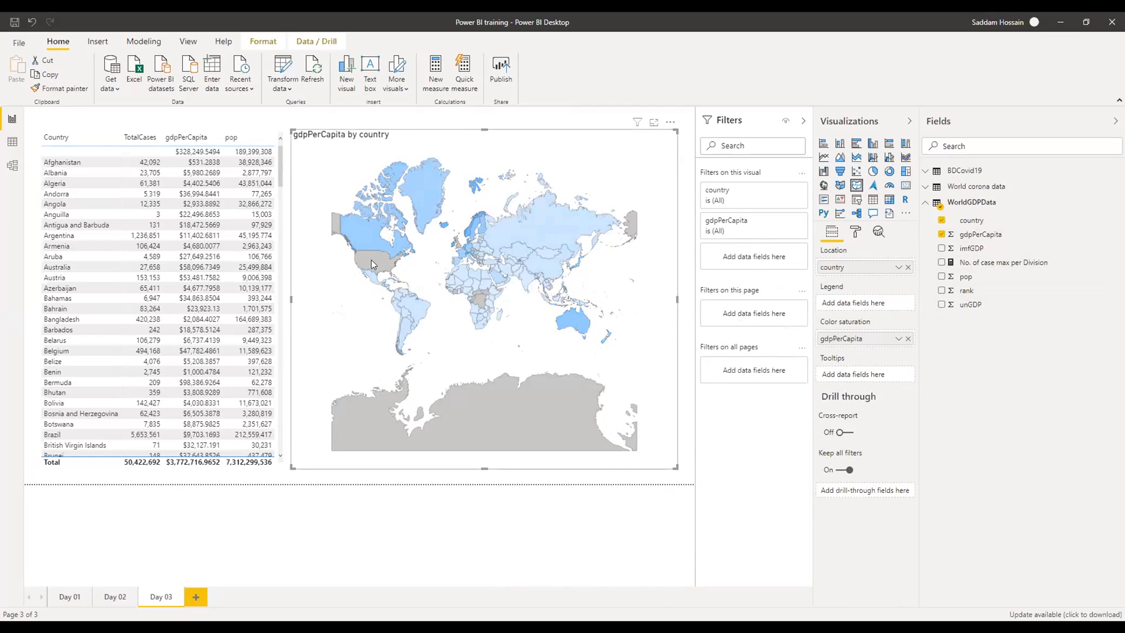
{"action": "mouse_move", "coordinate": [371, 261]}
{"action": "mouse_move", "coordinate": [368, 234]}
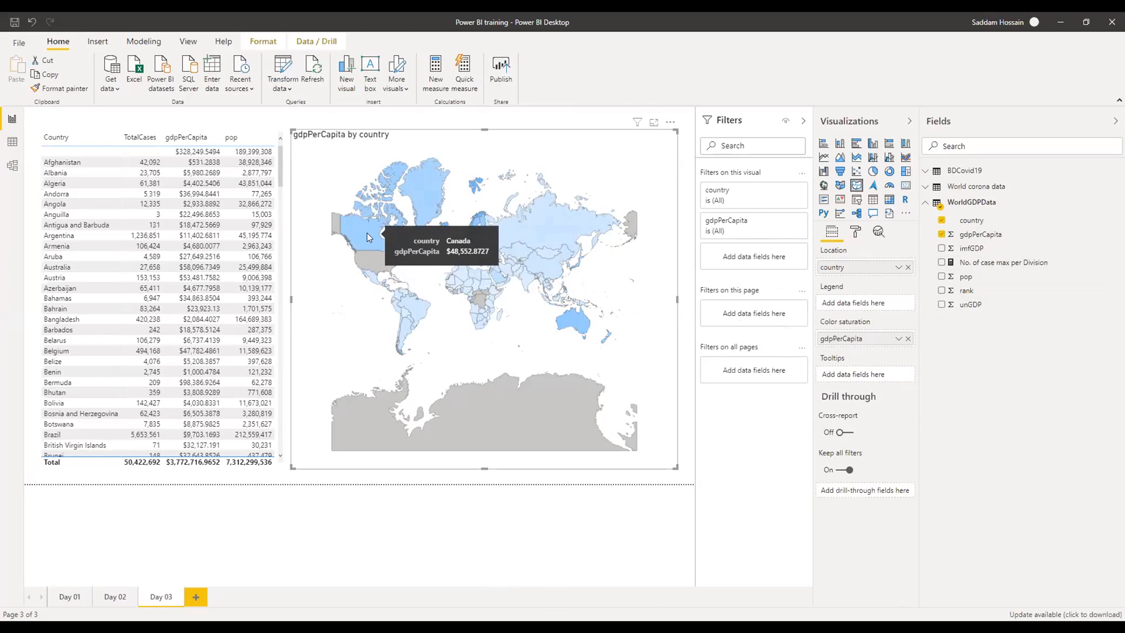
{"action": "mouse_move", "coordinate": [440, 191]}
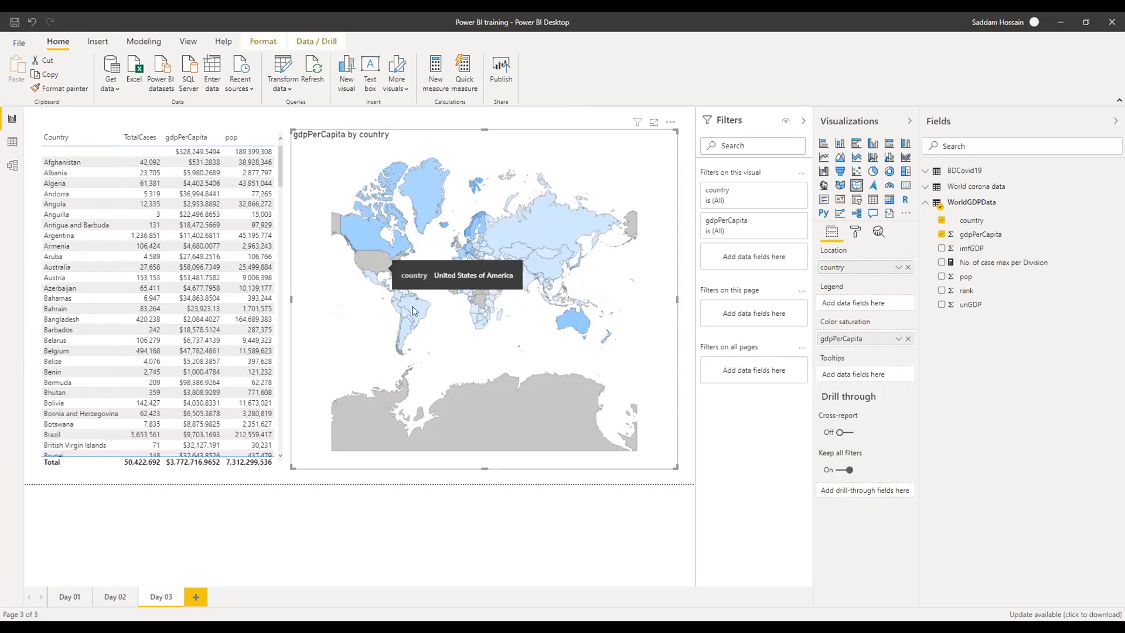
- Compare the names of the gray African countries on the shape map with the names in the country table
{"action": "left_click", "coordinate": [544, 127]}
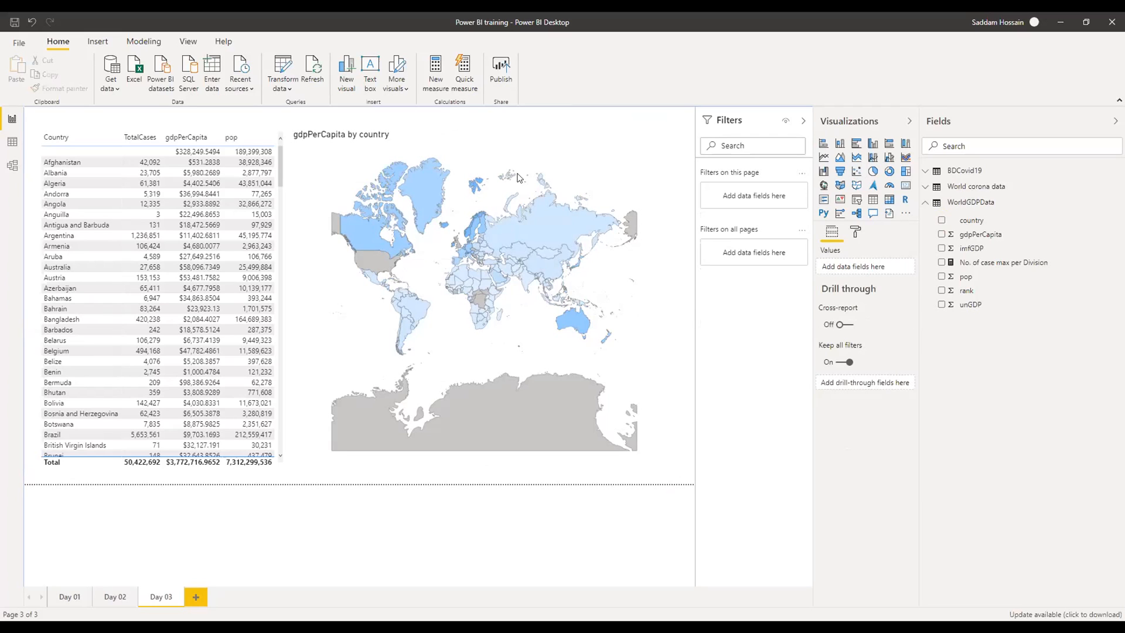
{"action": "left_click", "coordinate": [591, 151]}
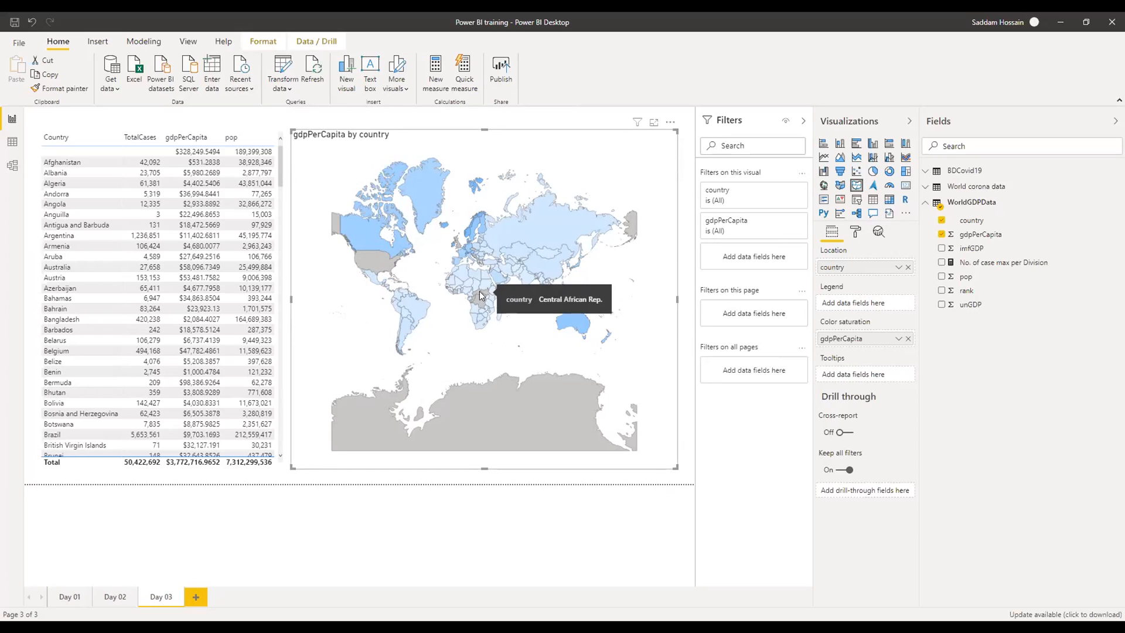
{"action": "scroll", "coordinate": [110, 316], "scroll_direction": "down", "scroll_amount": 5}
{"action": "scroll", "coordinate": [113, 341], "scroll_direction": "down", "scroll_amount": 3}
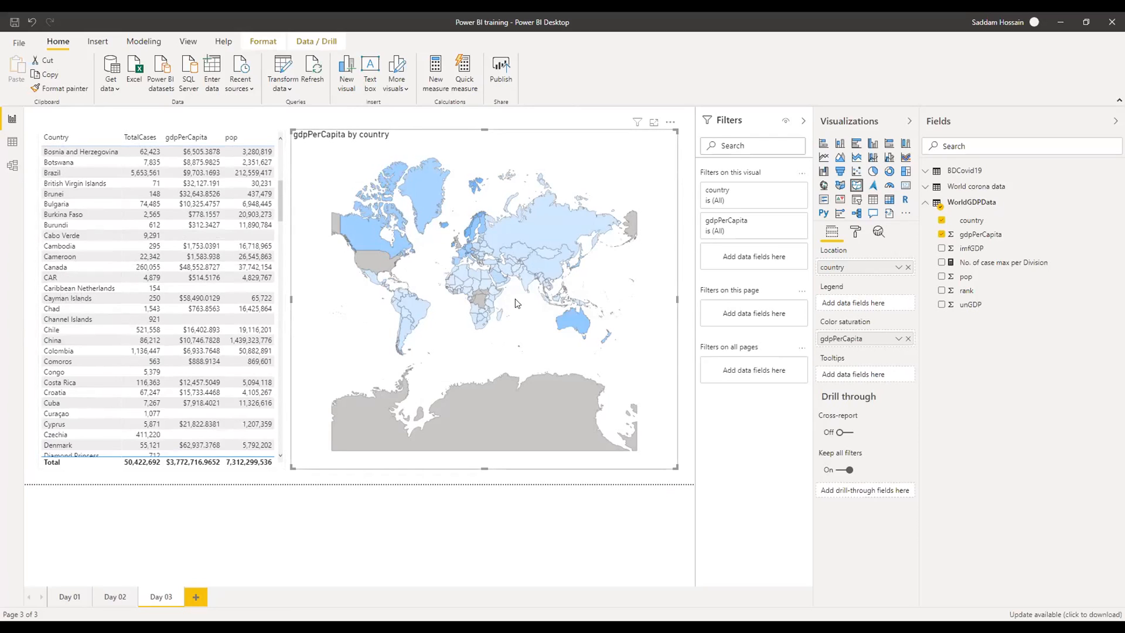
{"action": "mouse_move", "coordinate": [488, 306]}
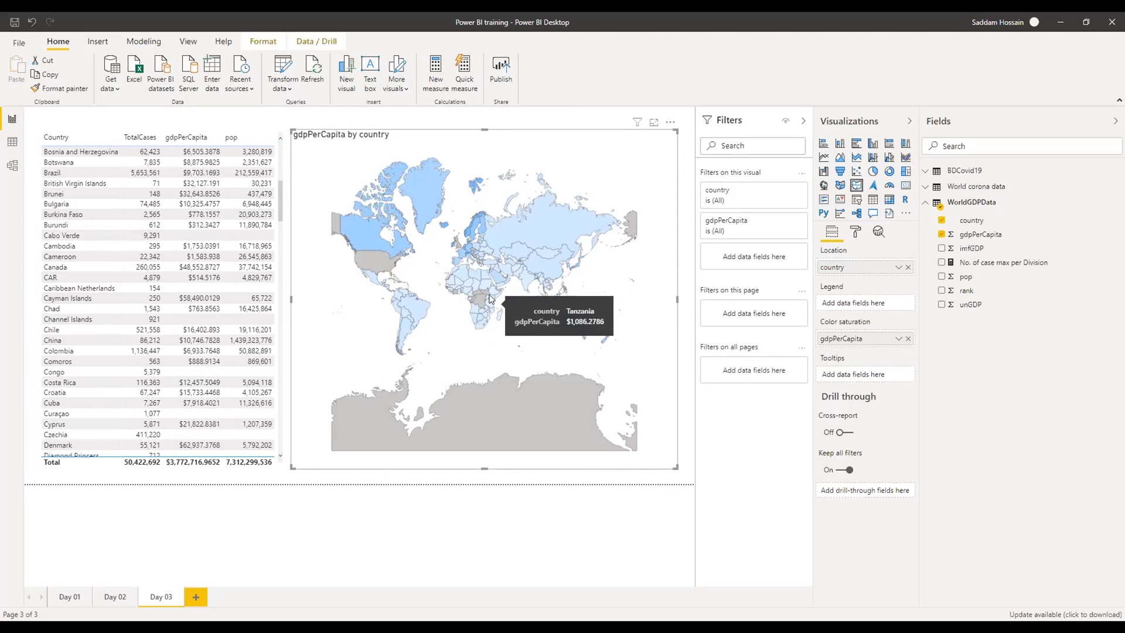
- Examine the shape map's Default Color formatting settings and its available fill colors
{"action": "left_click", "coordinate": [686, 295]}
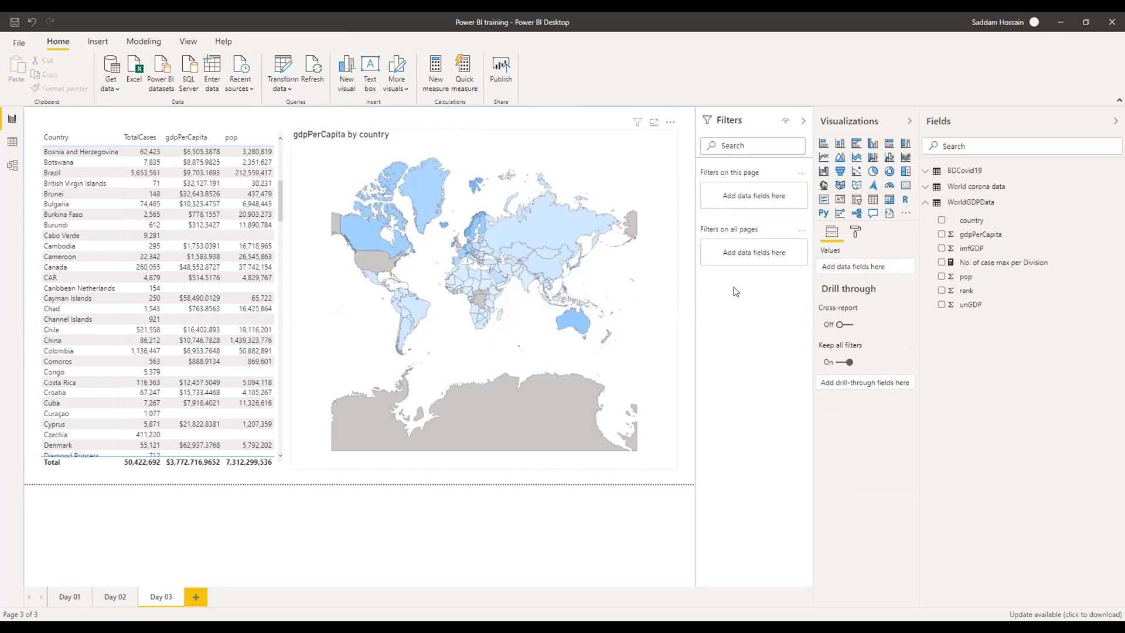
{"action": "left_click", "coordinate": [595, 142]}
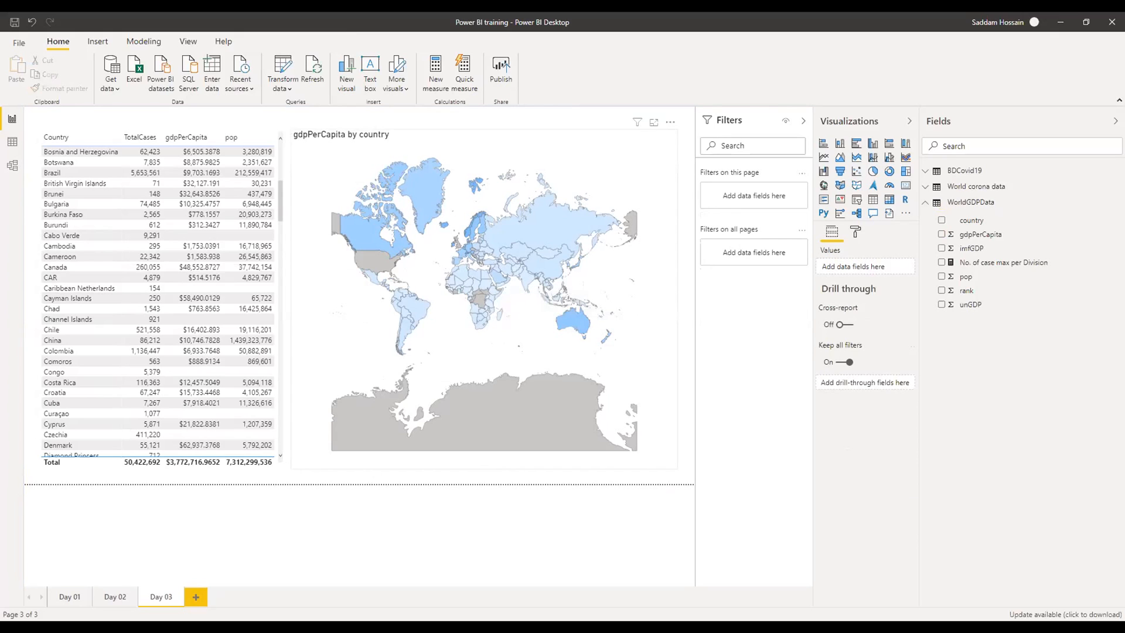
{"action": "left_click", "coordinate": [857, 232]}
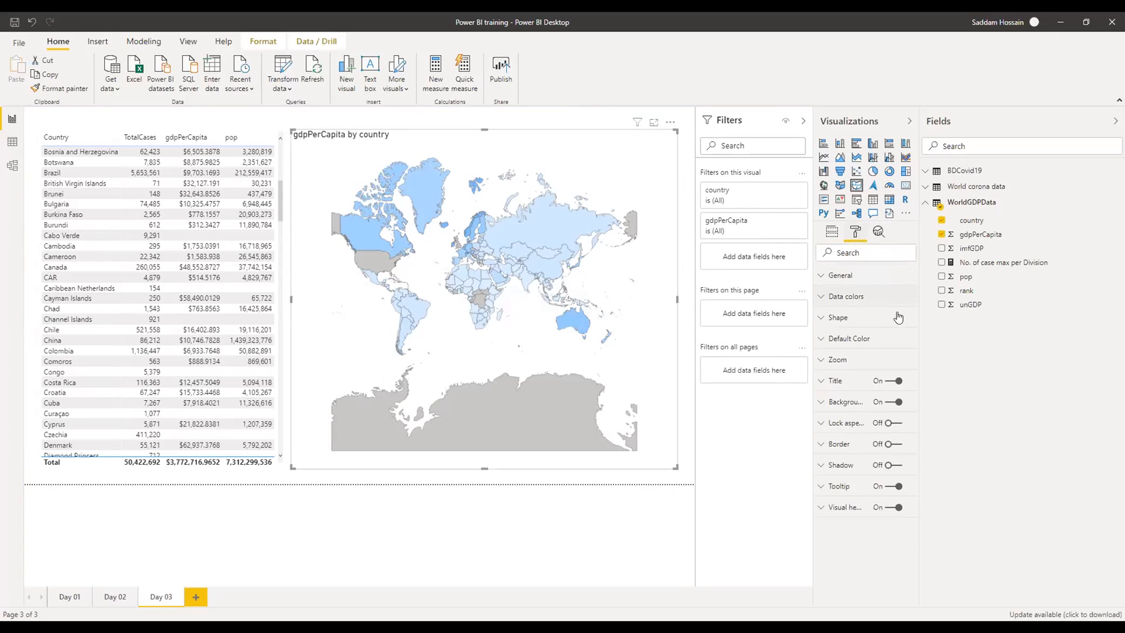
{"action": "left_click", "coordinate": [866, 340]}
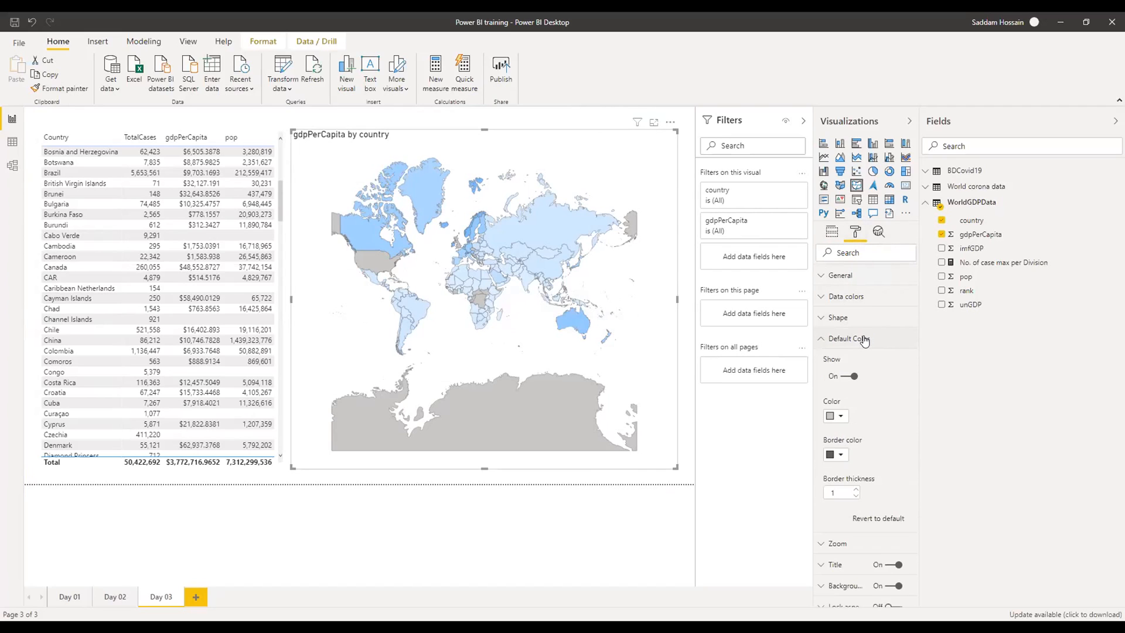
{"action": "left_click", "coordinate": [840, 418]}
{"action": "left_click", "coordinate": [841, 418]}
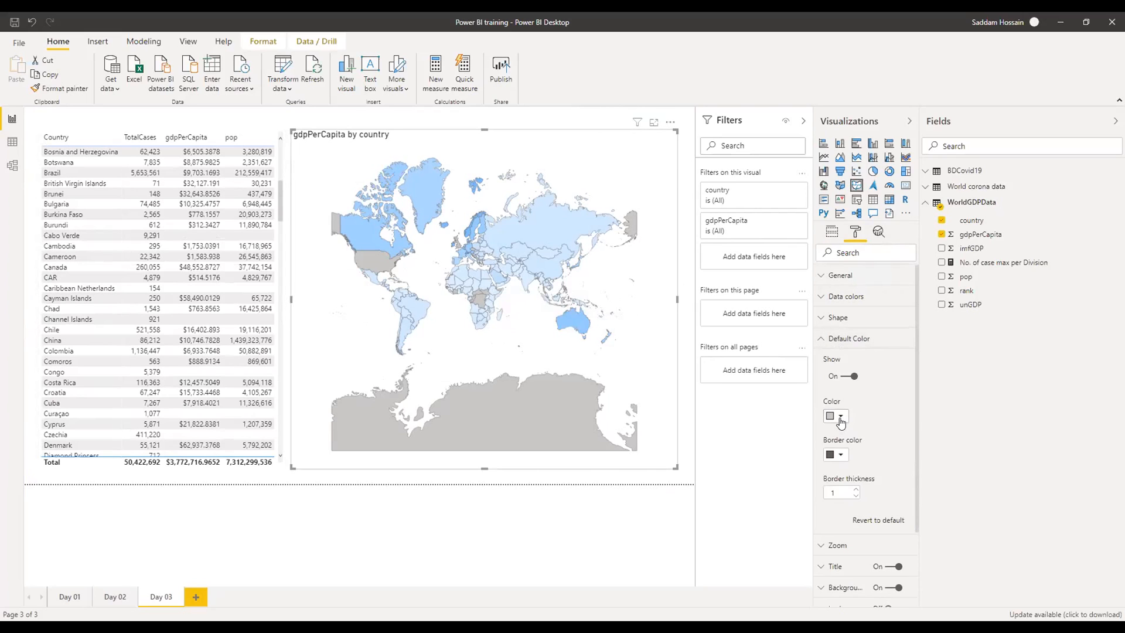
{"action": "left_click", "coordinate": [840, 417]}
{"action": "left_click", "coordinate": [867, 410]}
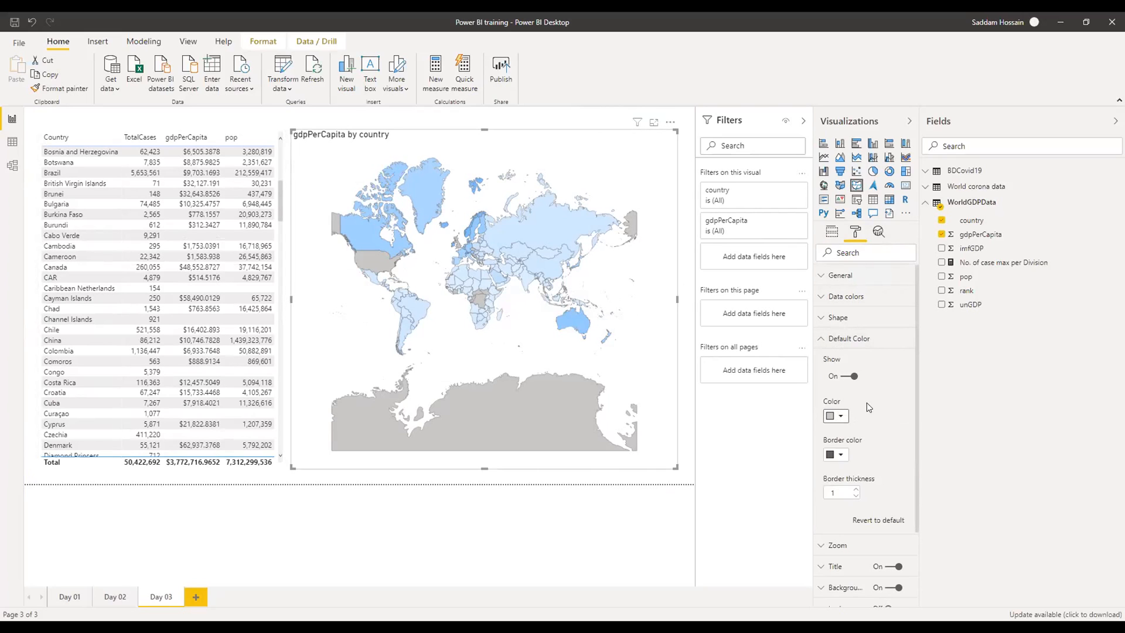
- Resize the shape map visual vertically so that its lower edge ends just above the dashed page boundary
{"action": "left_click", "coordinate": [843, 340]}
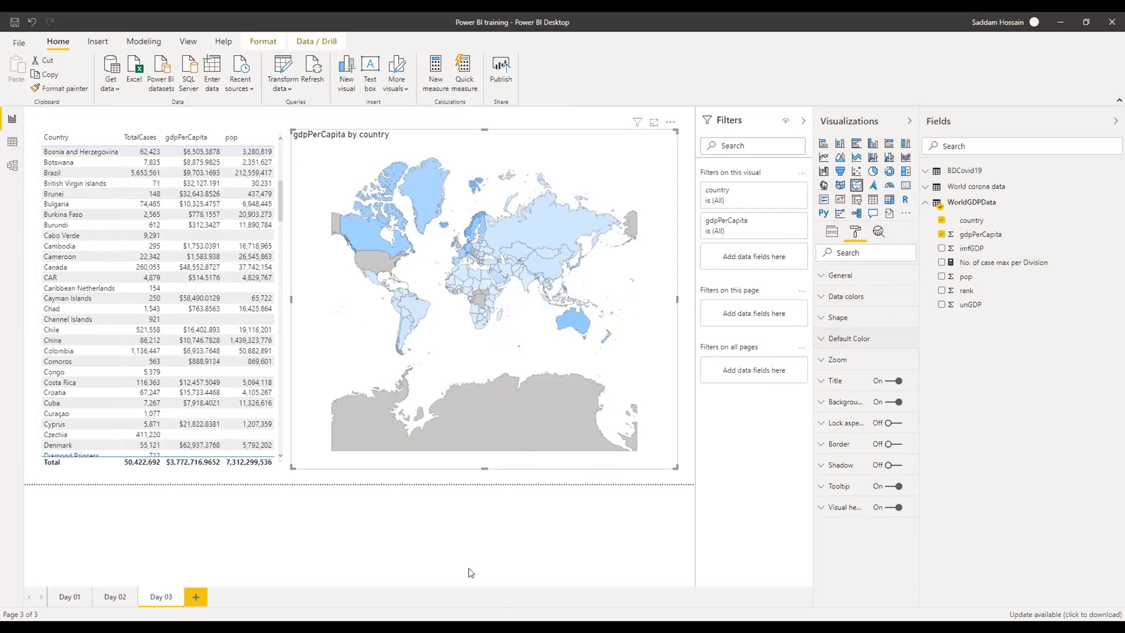
{"action": "left_click_drag", "start_coordinate": [483, 466], "coordinate": [486, 457]}
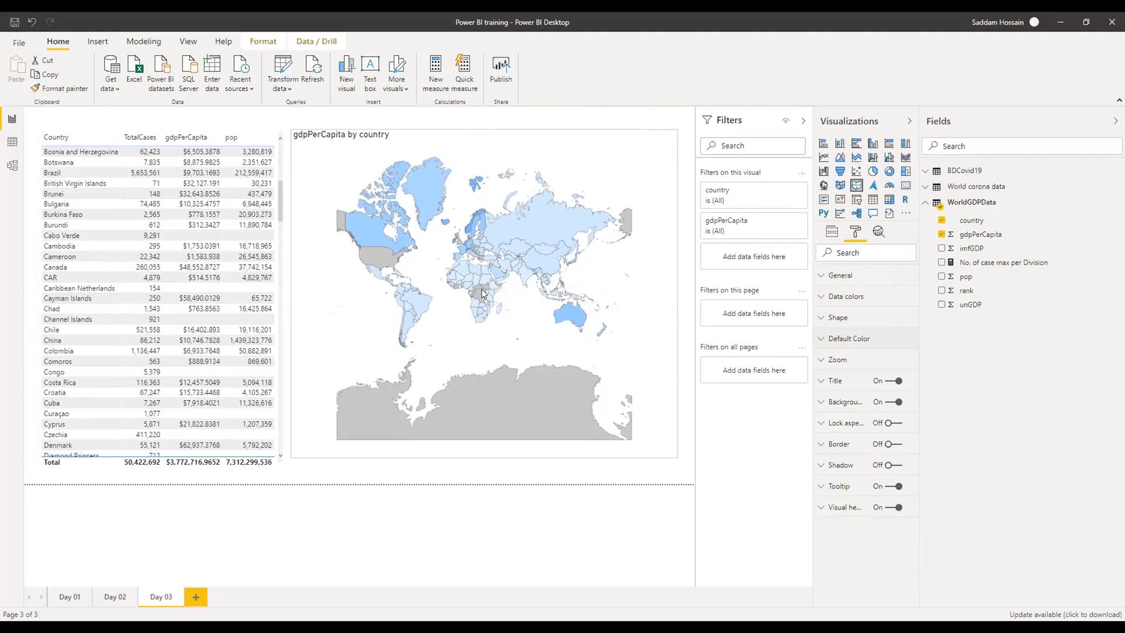
{"action": "left_click_drag", "start_coordinate": [483, 262], "coordinate": [484, 259]}
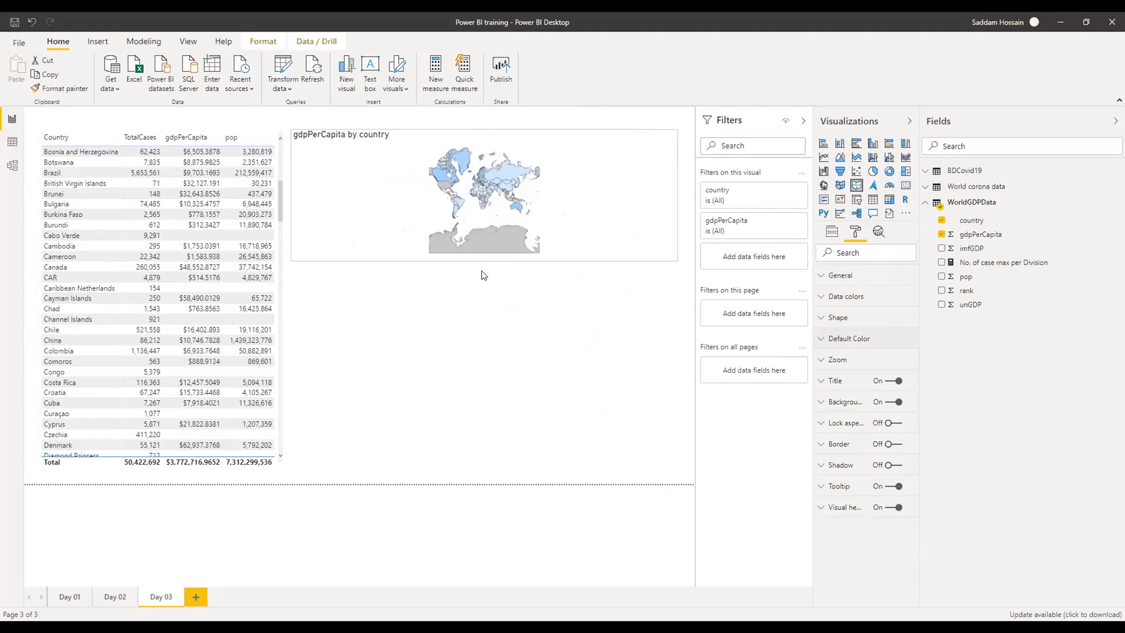
{"action": "left_click_drag", "start_coordinate": [478, 335], "coordinate": [500, 477]}
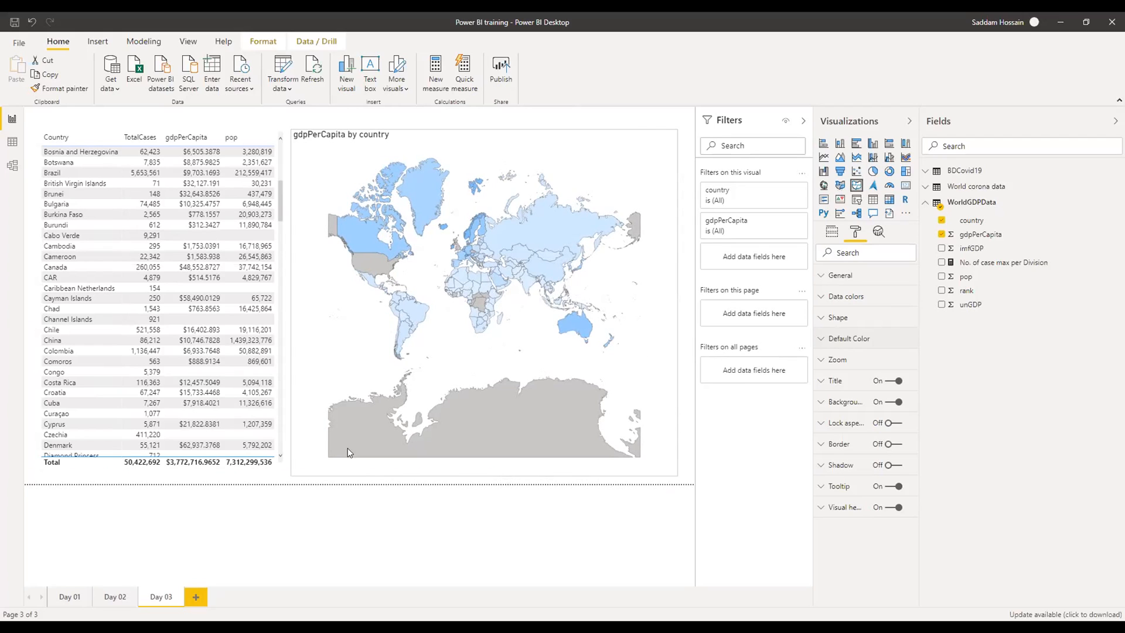
{"action": "left_click", "coordinate": [477, 484]}
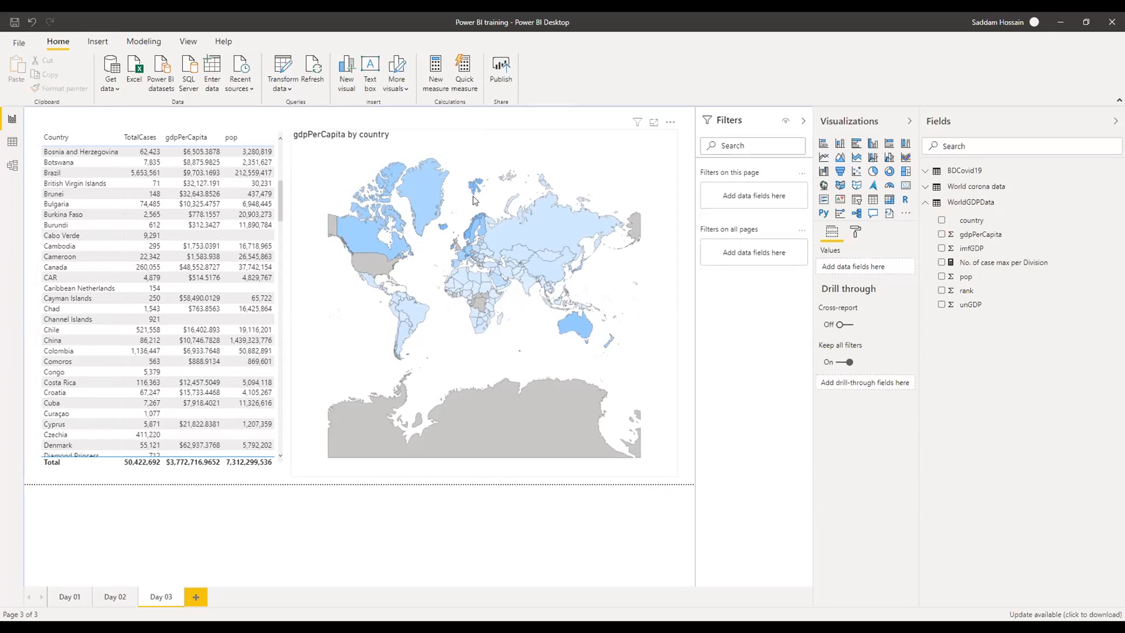
- Examine the shape map's country tooltips and its Default Color and Zoom formatting settings
{"action": "mouse_move", "coordinate": [486, 326]}
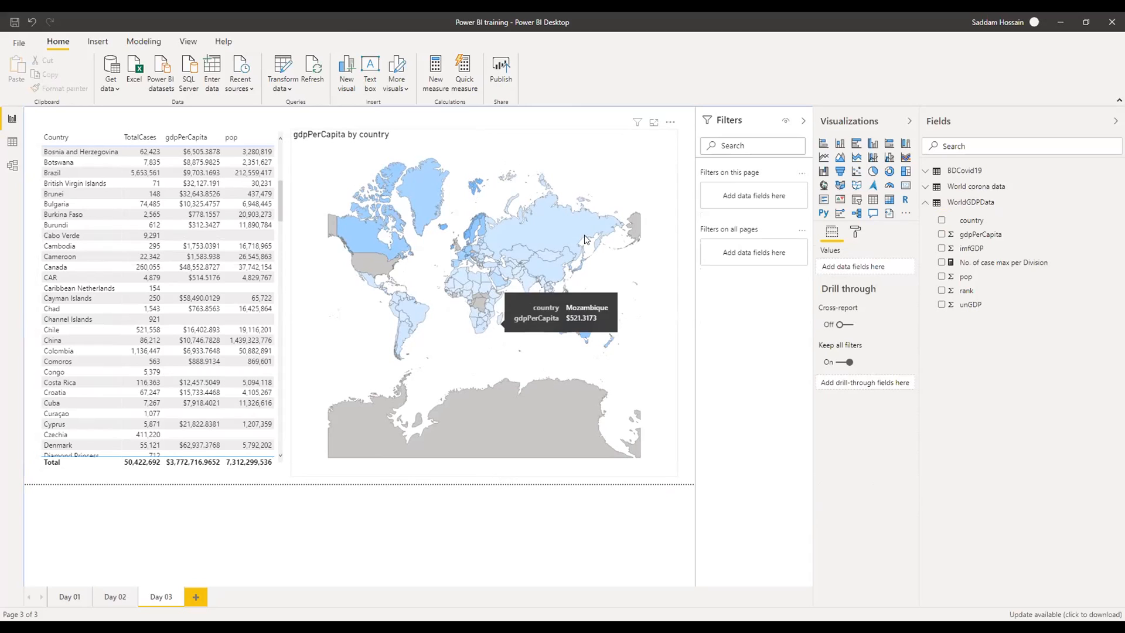
{"action": "left_click", "coordinate": [624, 179]}
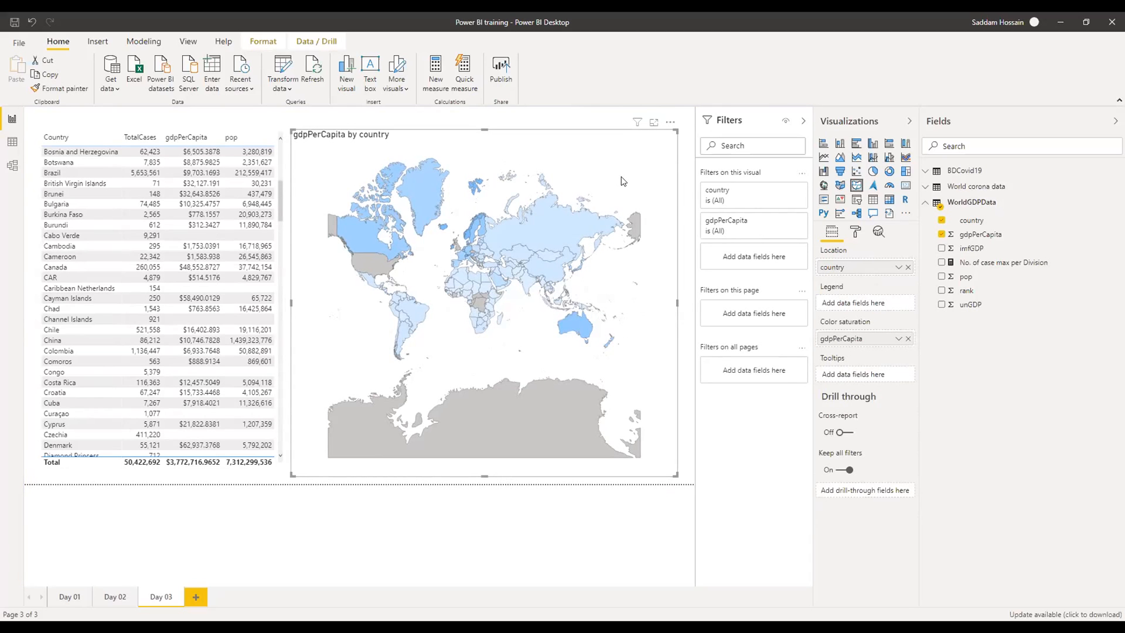
{"action": "left_click", "coordinate": [679, 212]}
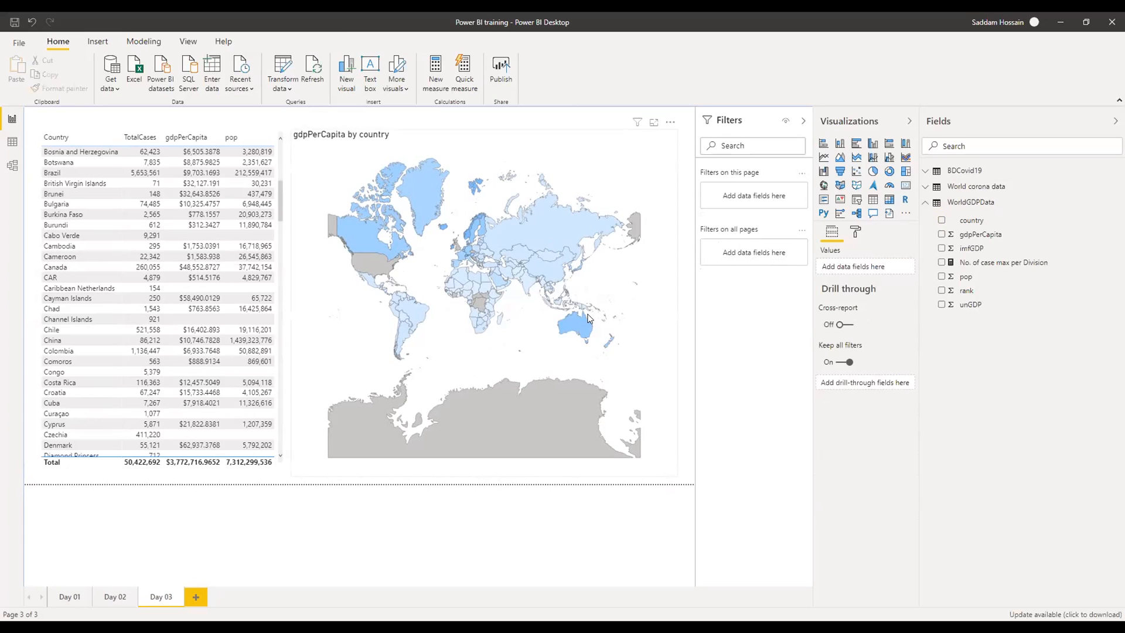
{"action": "left_click", "coordinate": [577, 160]}
{"action": "left_click", "coordinate": [855, 234]}
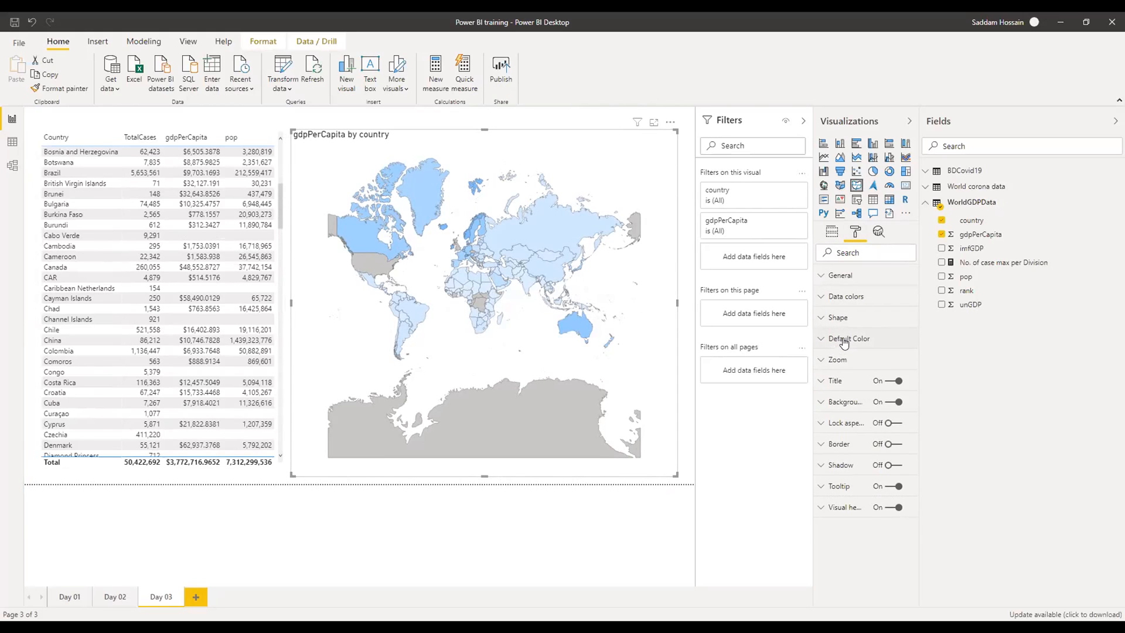
{"action": "left_click", "coordinate": [844, 340]}
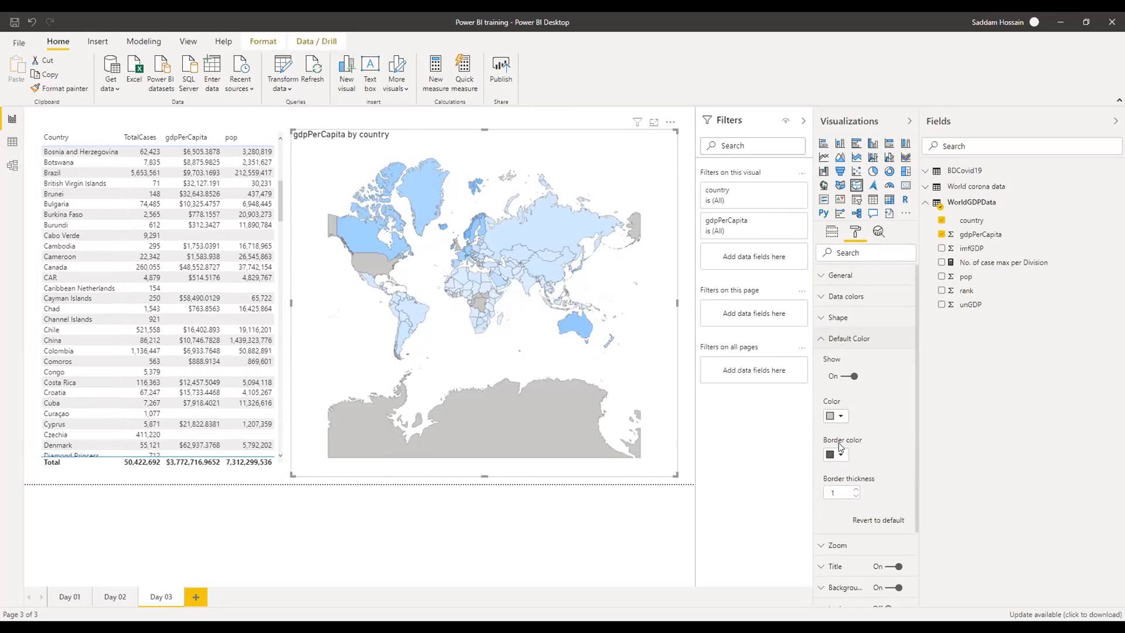
{"action": "left_click", "coordinate": [846, 343]}
{"action": "left_click", "coordinate": [841, 368]}
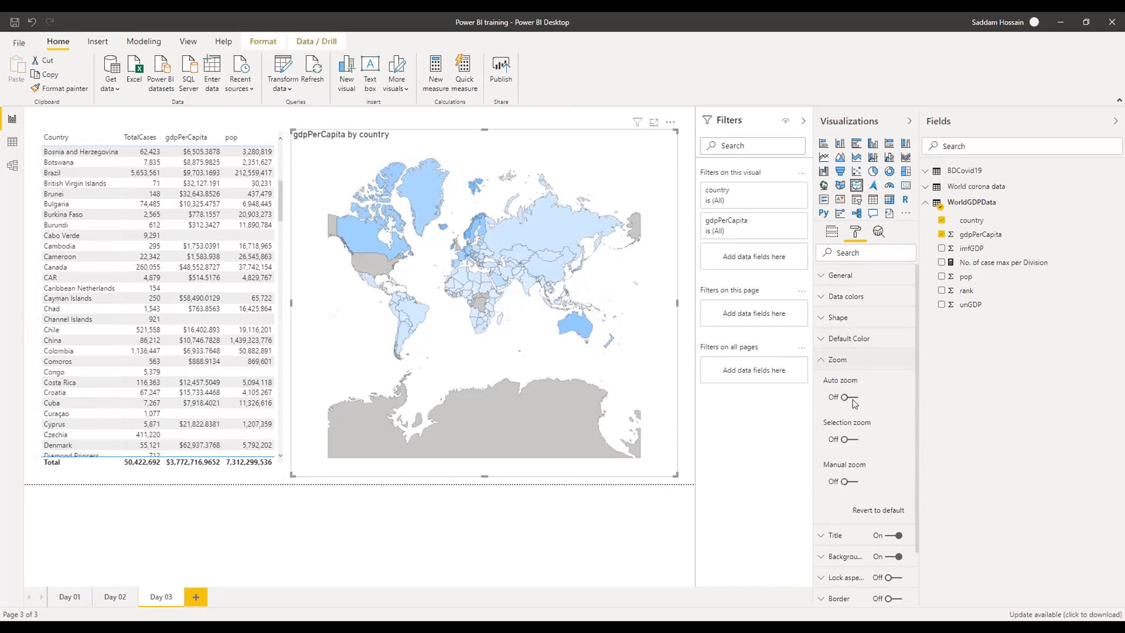
{"action": "left_click", "coordinate": [839, 358]}
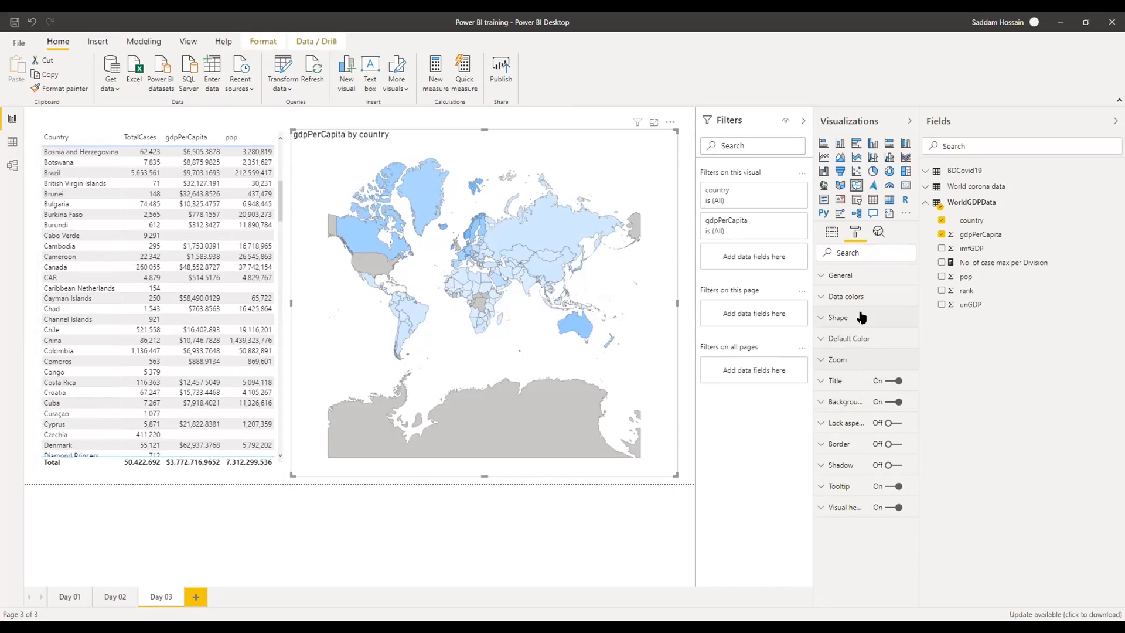
- Select Canada on the shape map to cross-filter the country table
{"action": "left_click", "coordinate": [505, 487]}
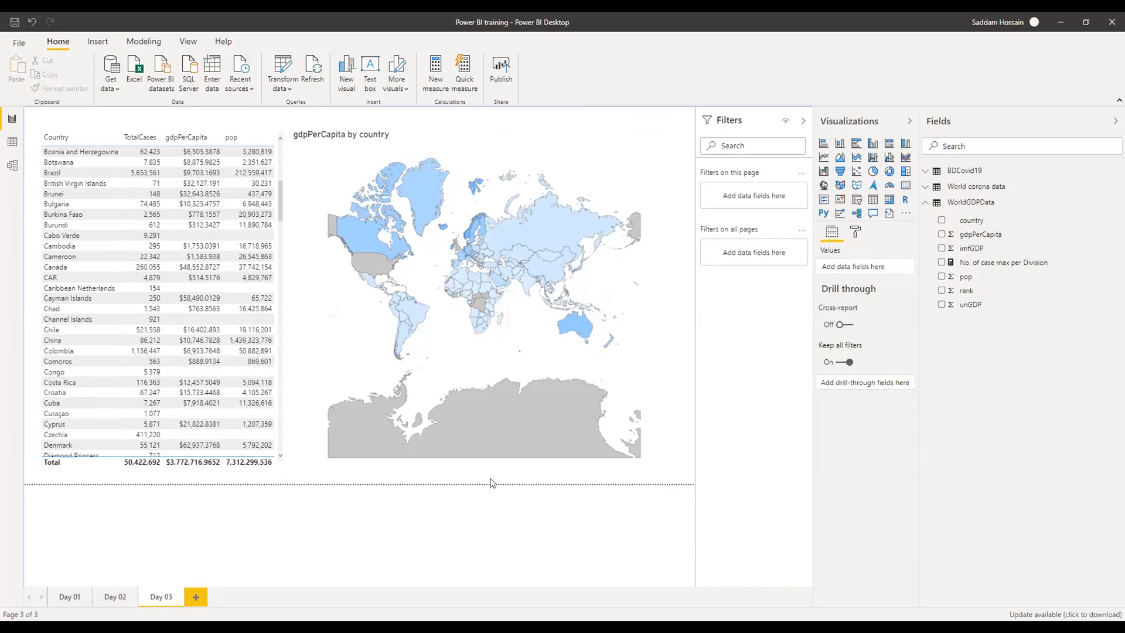
{"action": "left_click", "coordinate": [360, 232]}
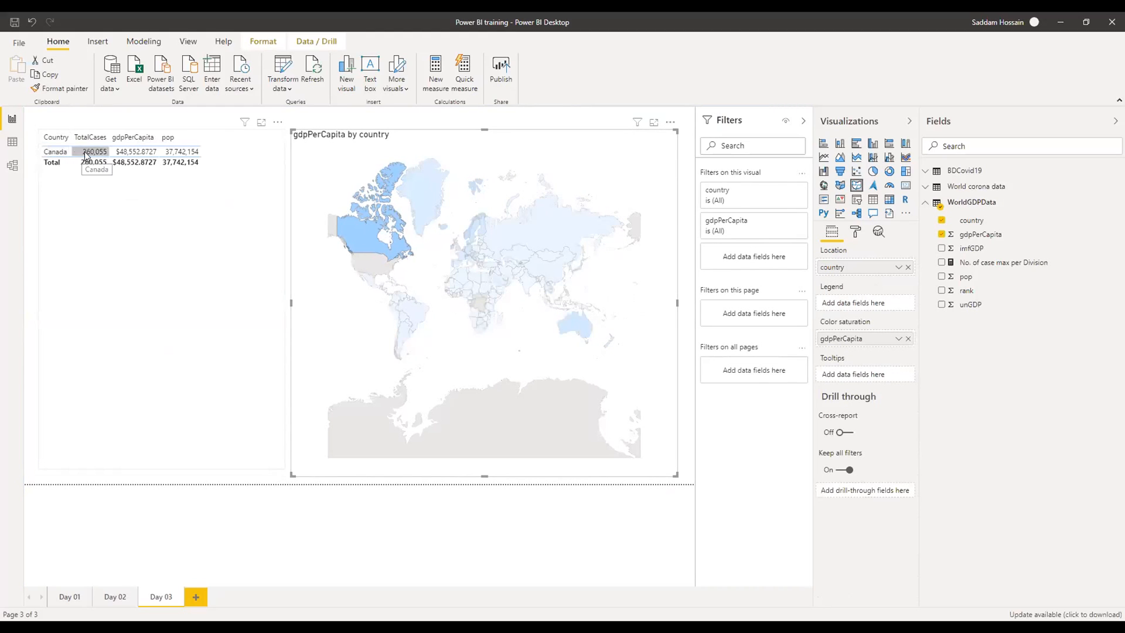
- Filter the country table to Greenland through the GDP map and clear the selection
{"action": "left_click", "coordinate": [349, 234]}
{"action": "left_click", "coordinate": [431, 200]}
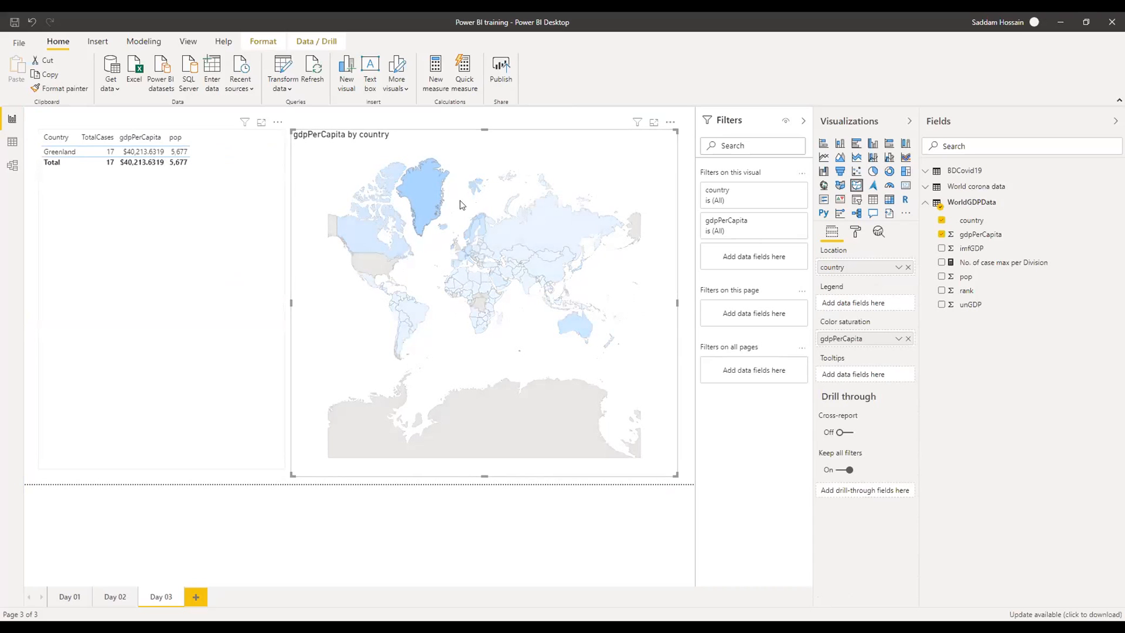
{"action": "left_click", "coordinate": [420, 195]}
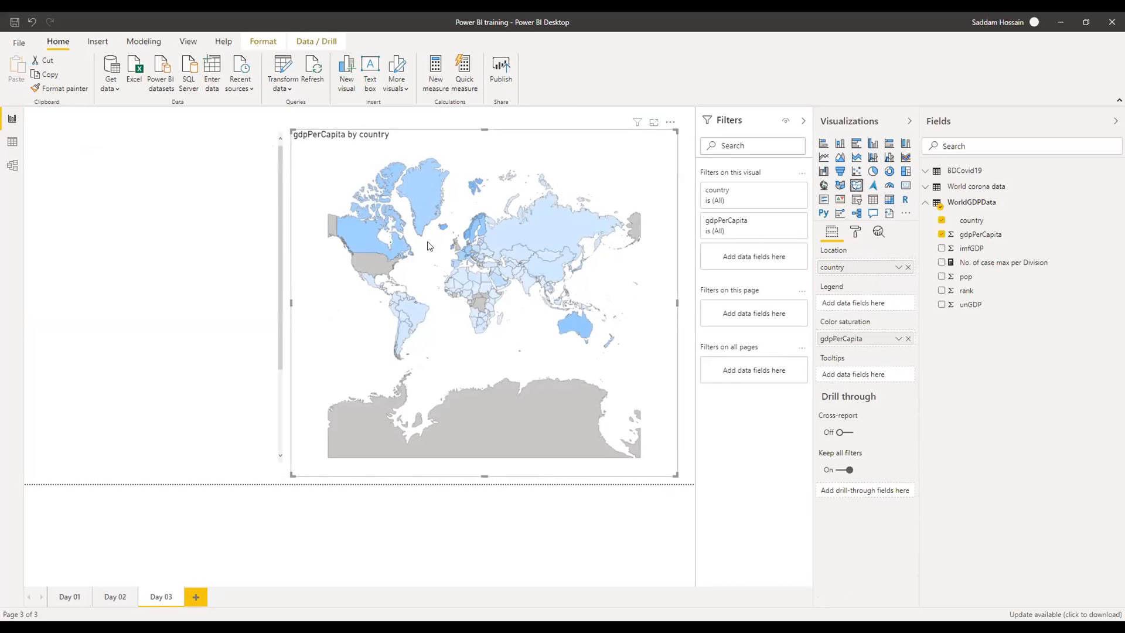
{"action": "left_click", "coordinate": [457, 488]}
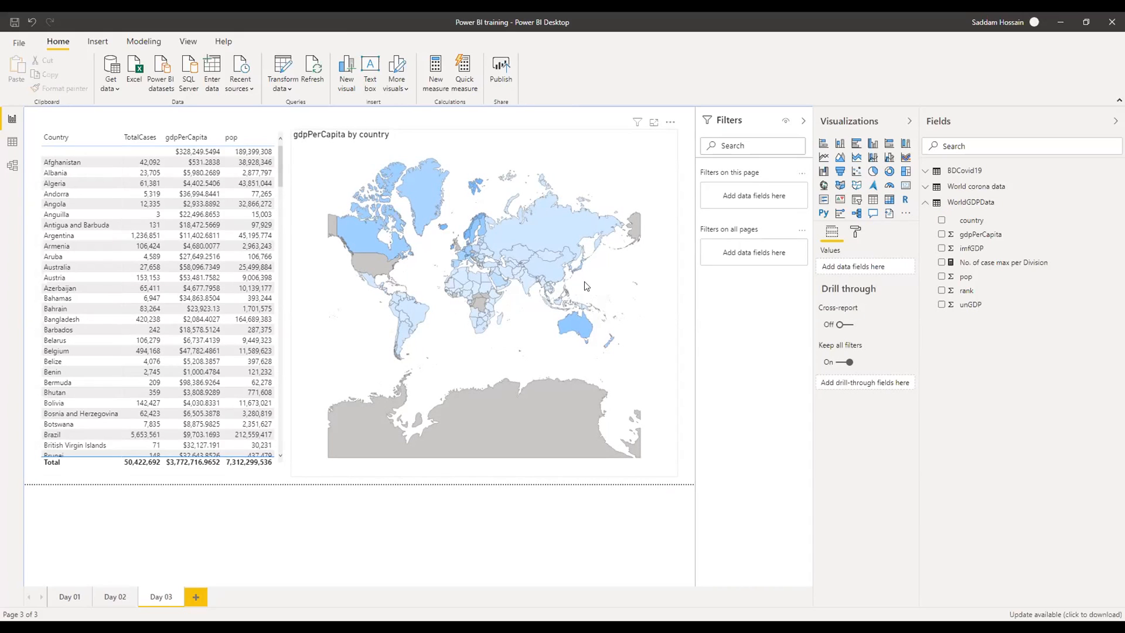
- Turn on auto zoom, selection zoom and manual zoom for the gdpPerCapita by country map
{"action": "left_click", "coordinate": [566, 288]}
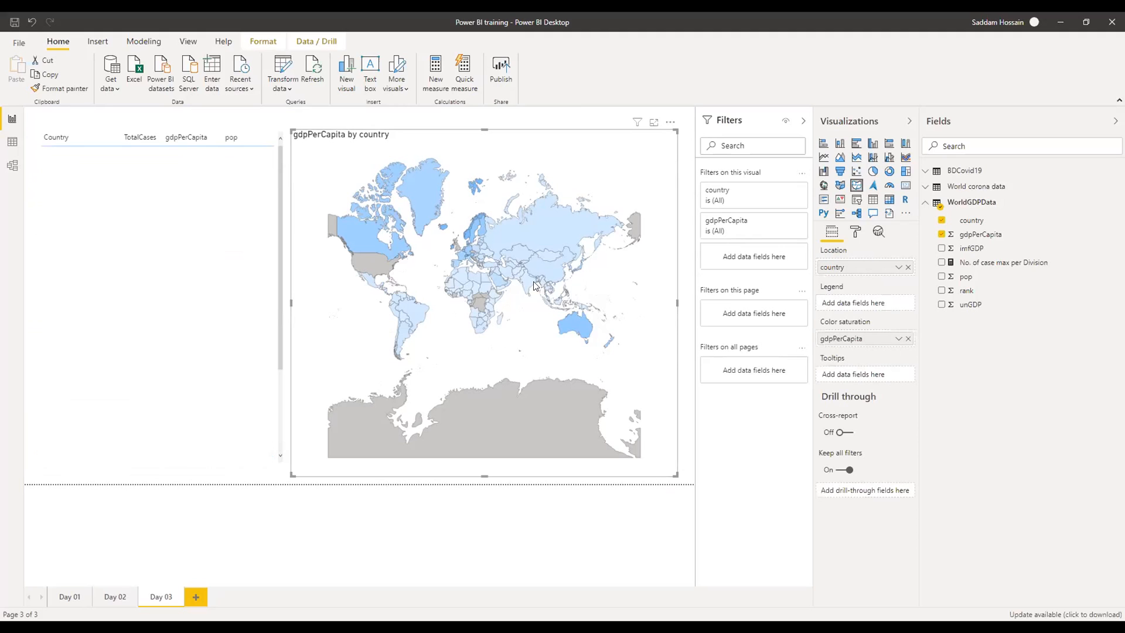
{"action": "left_click", "coordinate": [856, 231]}
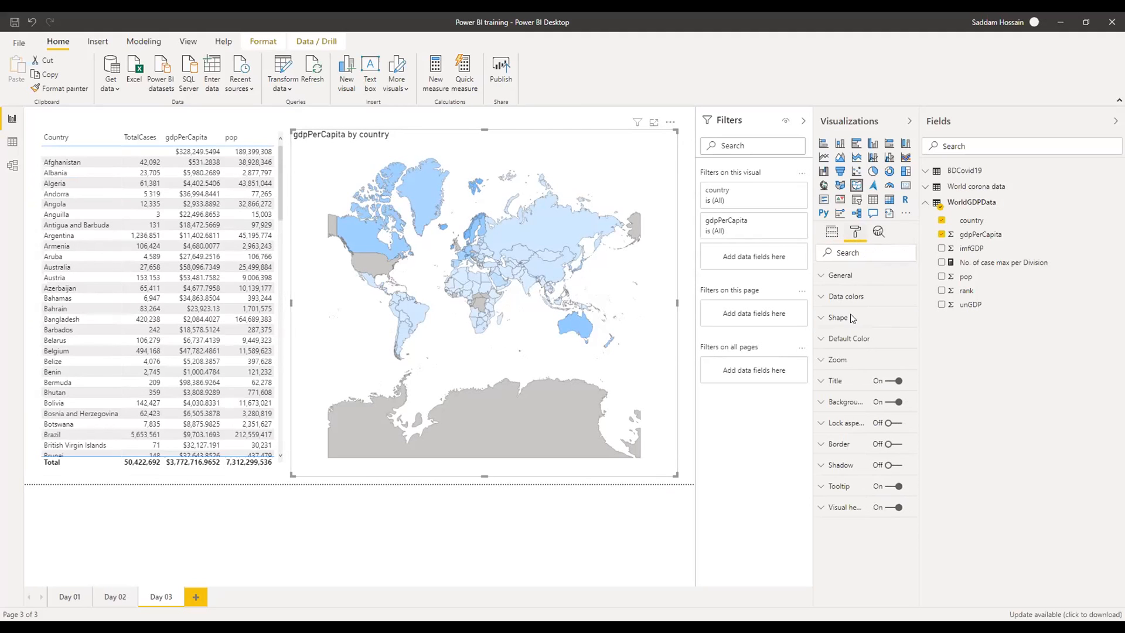
{"action": "left_click", "coordinate": [838, 360]}
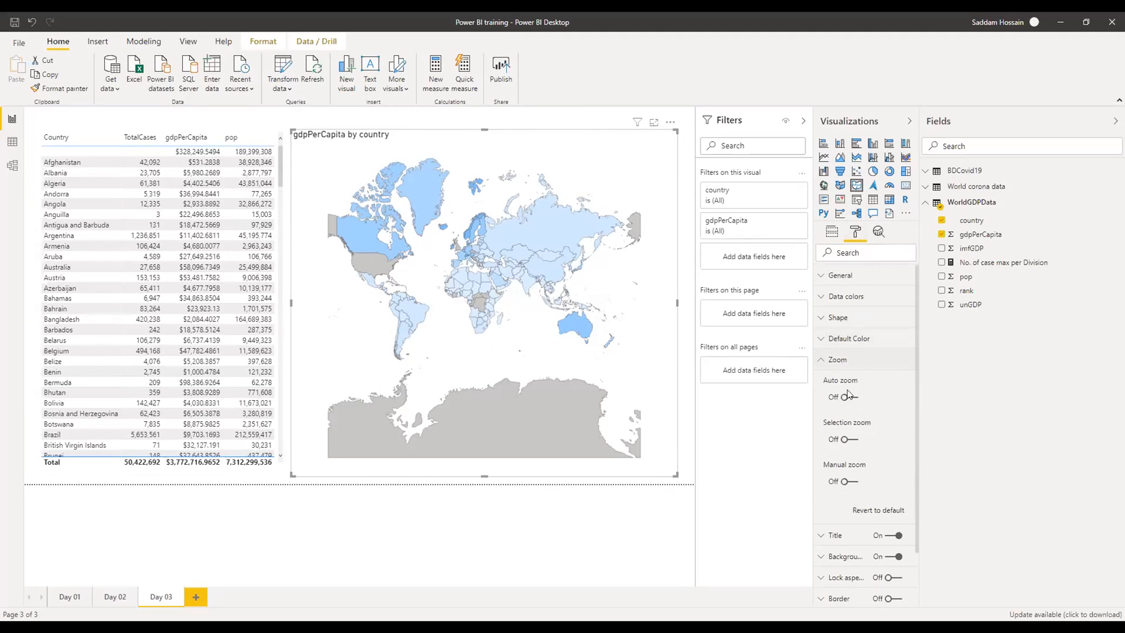
{"action": "left_click", "coordinate": [847, 398]}
{"action": "left_click", "coordinate": [847, 482]}
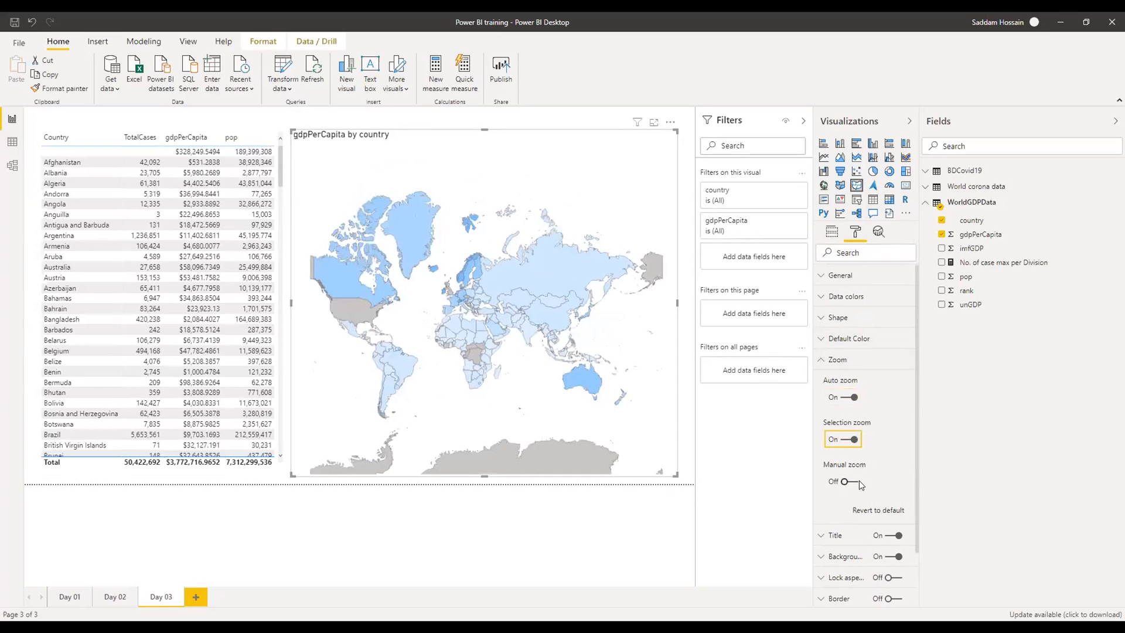
{"action": "left_click", "coordinate": [845, 483]}
{"action": "left_click", "coordinate": [567, 517]}
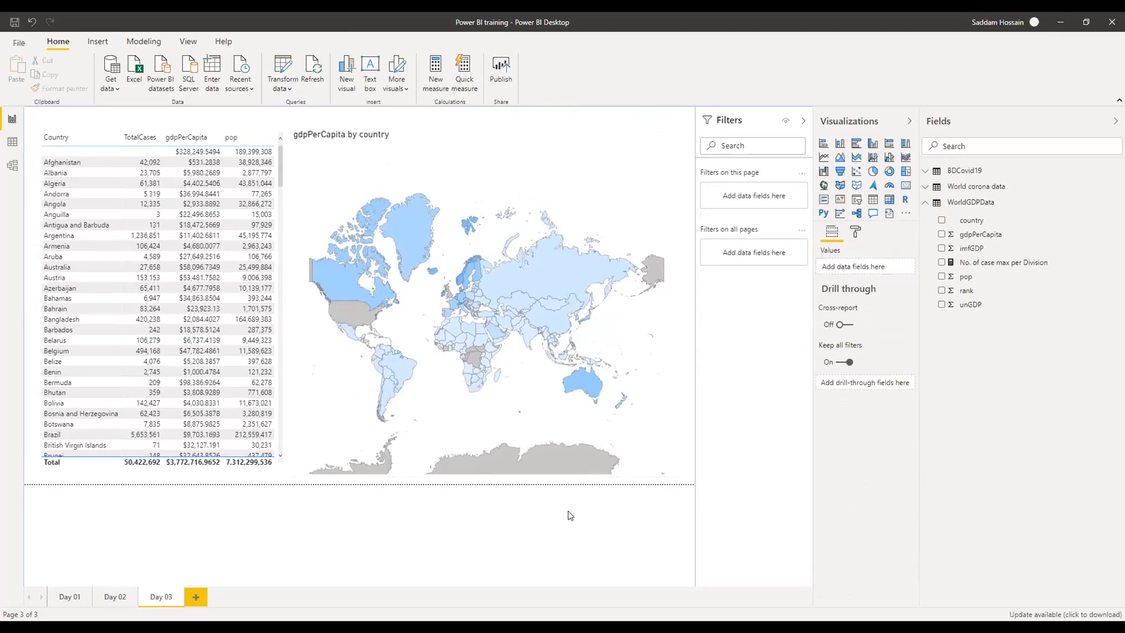
- Zoom the GDP map to Bangladesh to view its row in the country table, and reset the selection
{"action": "double_click", "coordinate": [540, 334]}
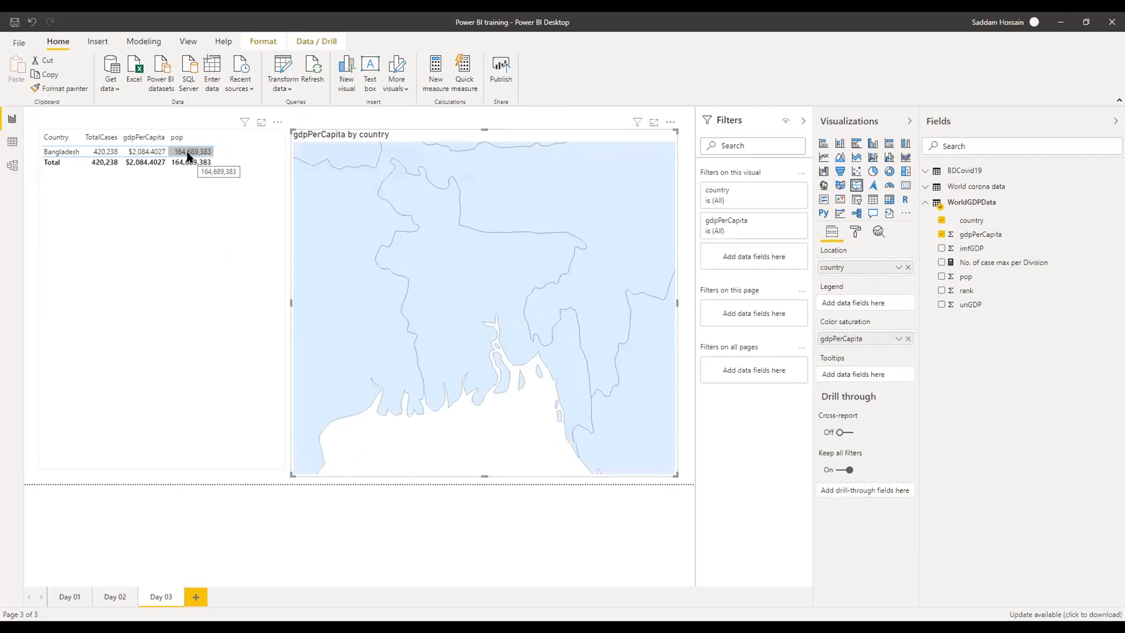
{"action": "left_click", "coordinate": [467, 259]}
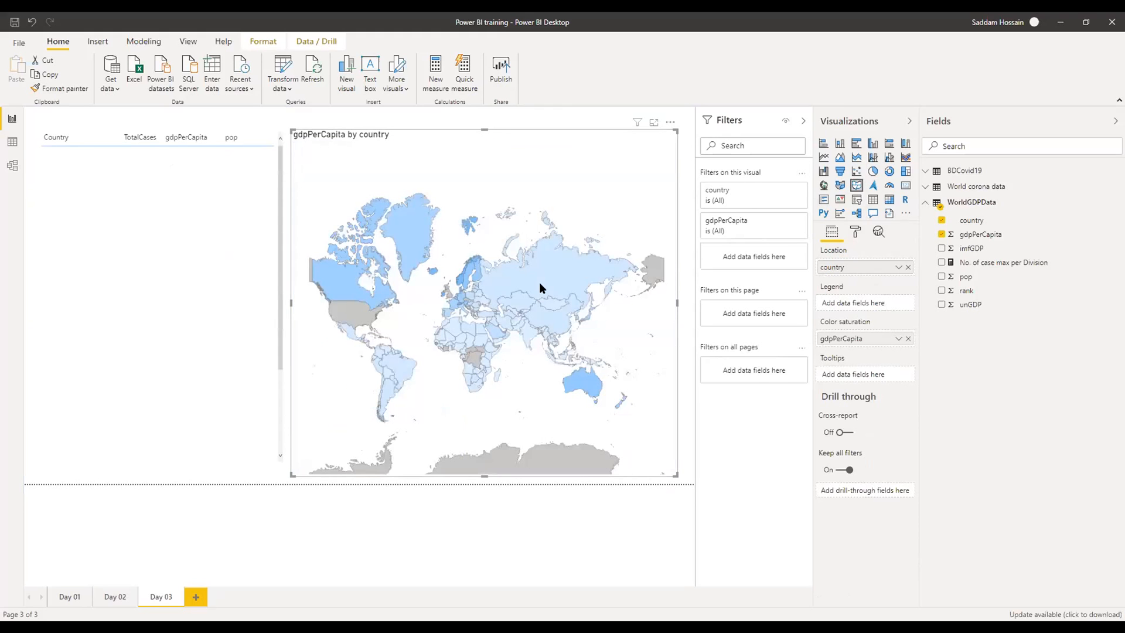
{"action": "left_click", "coordinate": [475, 495]}
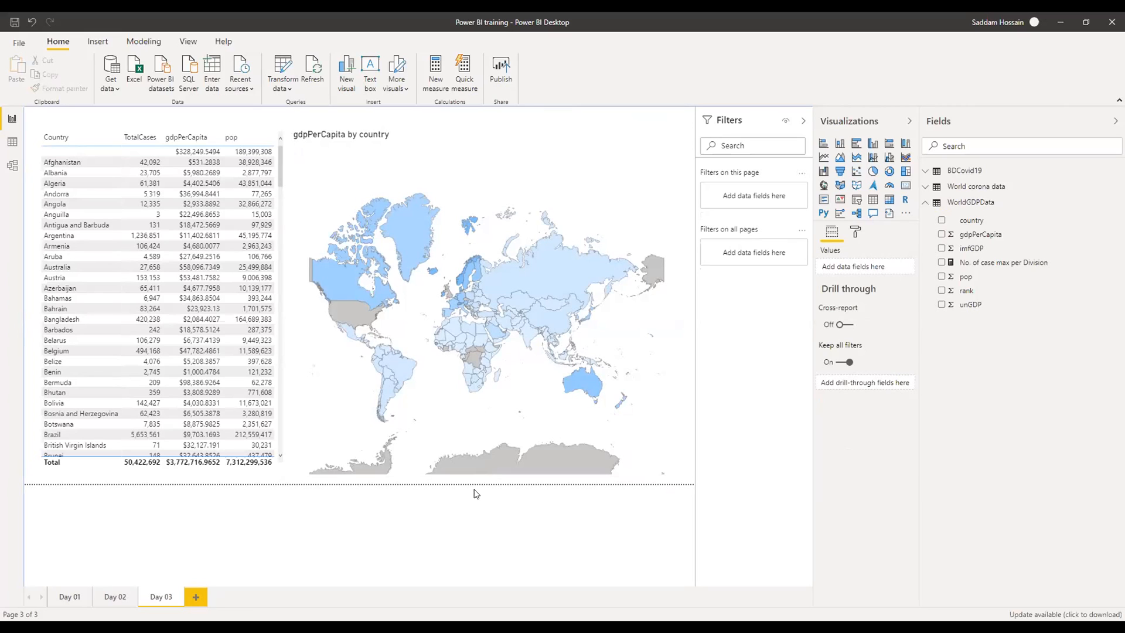
- Reduce the height of the gdpPerCapita by country map to about half, freeing the space below it
{"action": "left_click", "coordinate": [474, 162]}
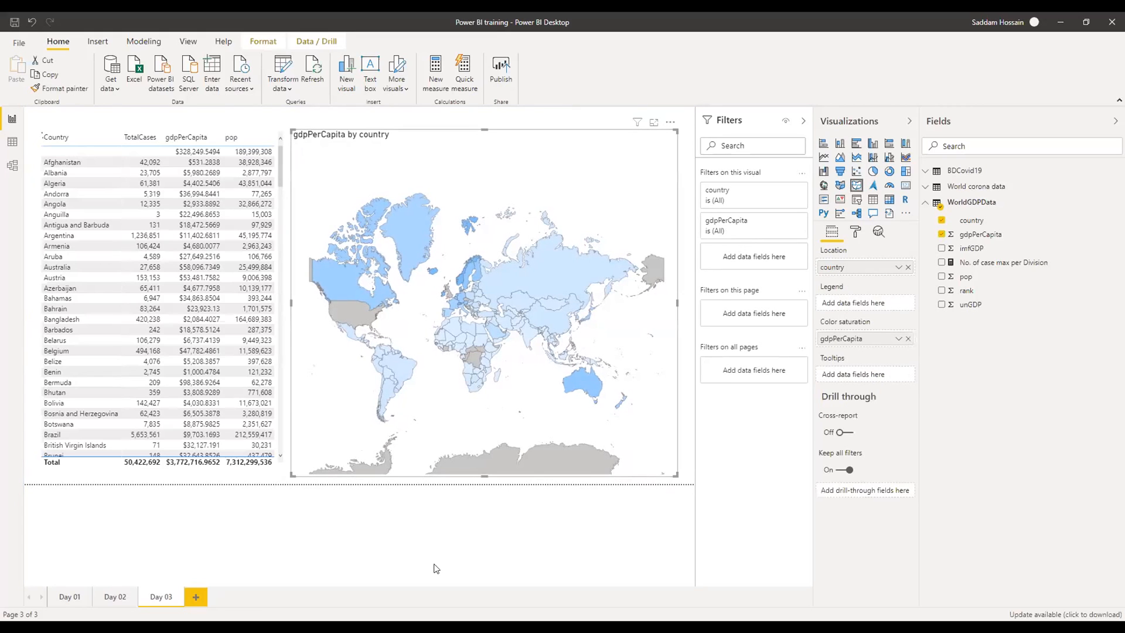
{"action": "left_click_drag", "start_coordinate": [481, 472], "coordinate": [481, 295]}
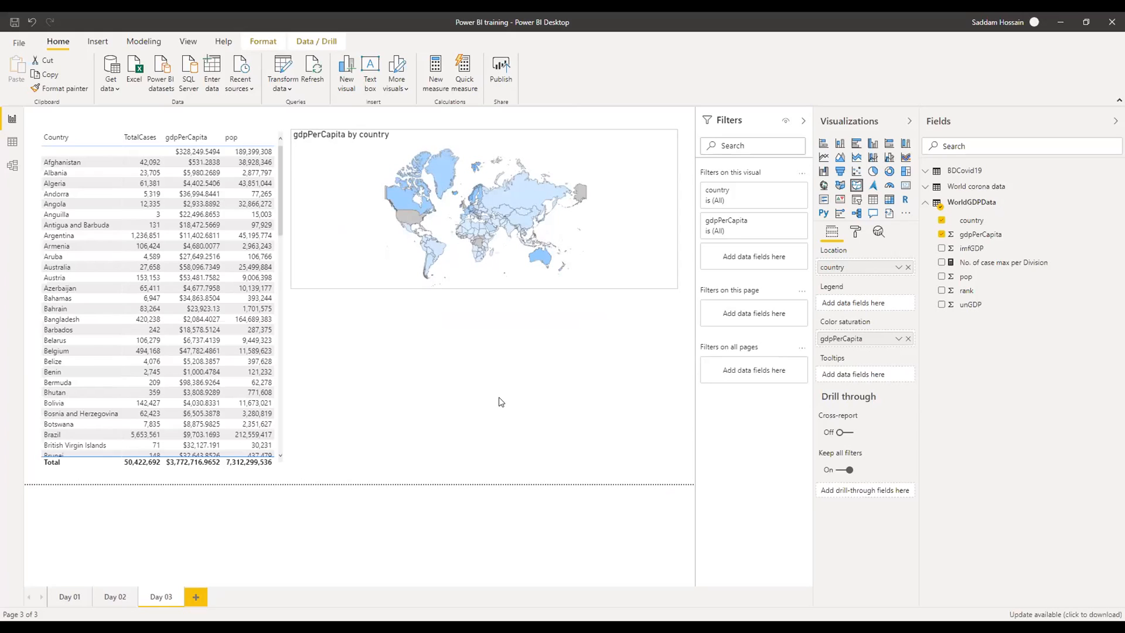
{"action": "left_click", "coordinate": [501, 402]}
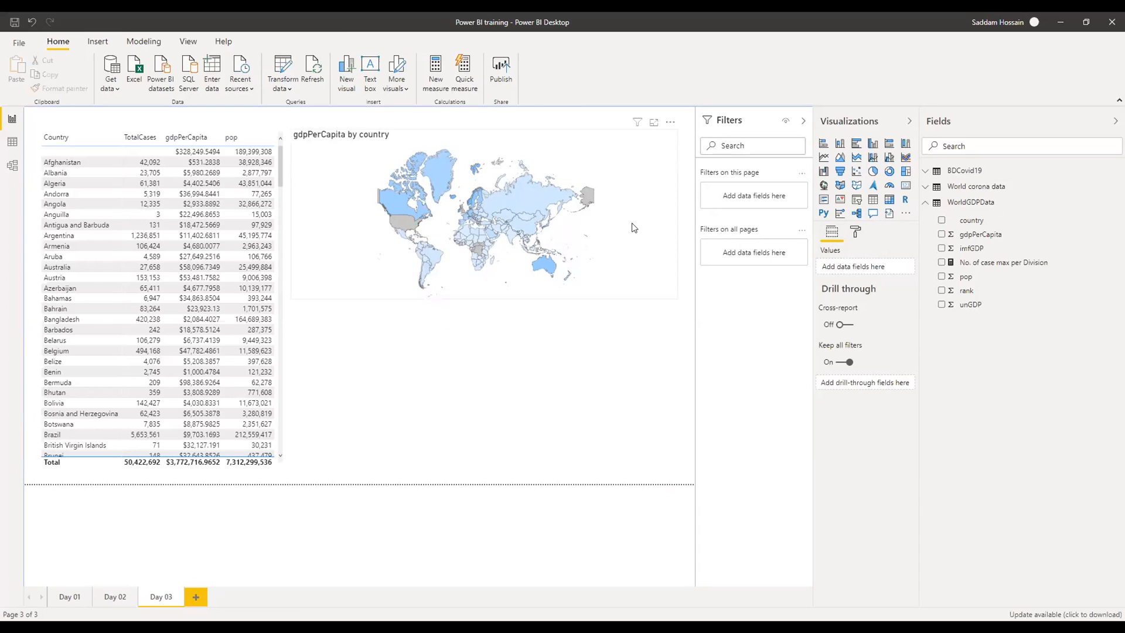
- Review the available map shapes for the GDP map, keeping the custom map
{"action": "left_click", "coordinate": [856, 234]}
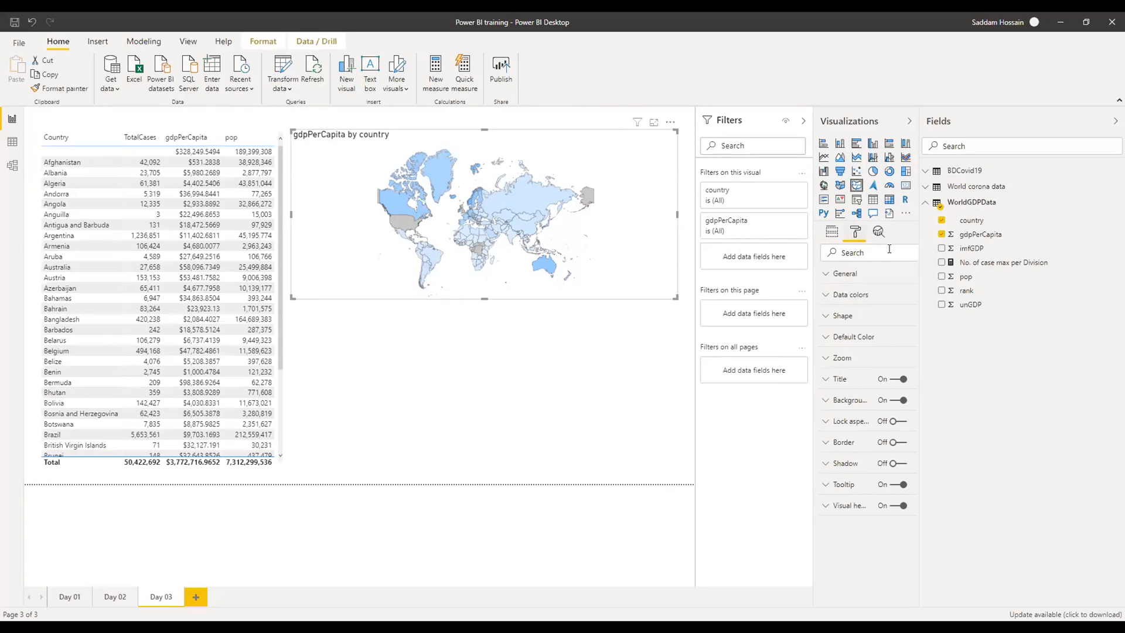
{"action": "left_click", "coordinate": [839, 316]}
{"action": "left_click", "coordinate": [888, 345]}
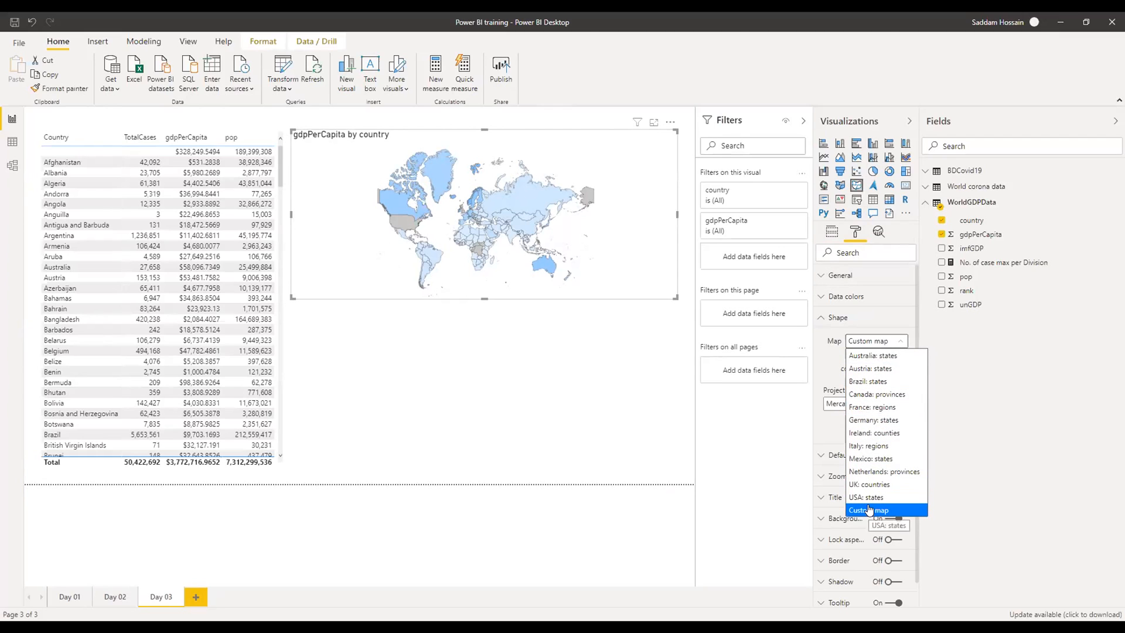
{"action": "left_click", "coordinate": [878, 344]}
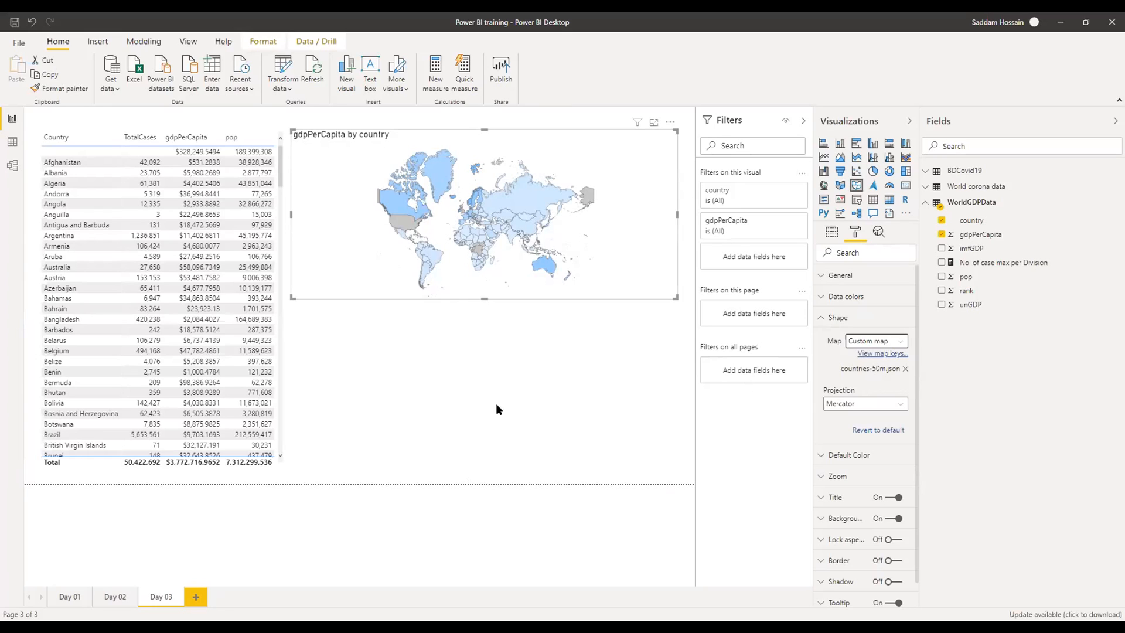
{"action": "left_click", "coordinate": [507, 385]}
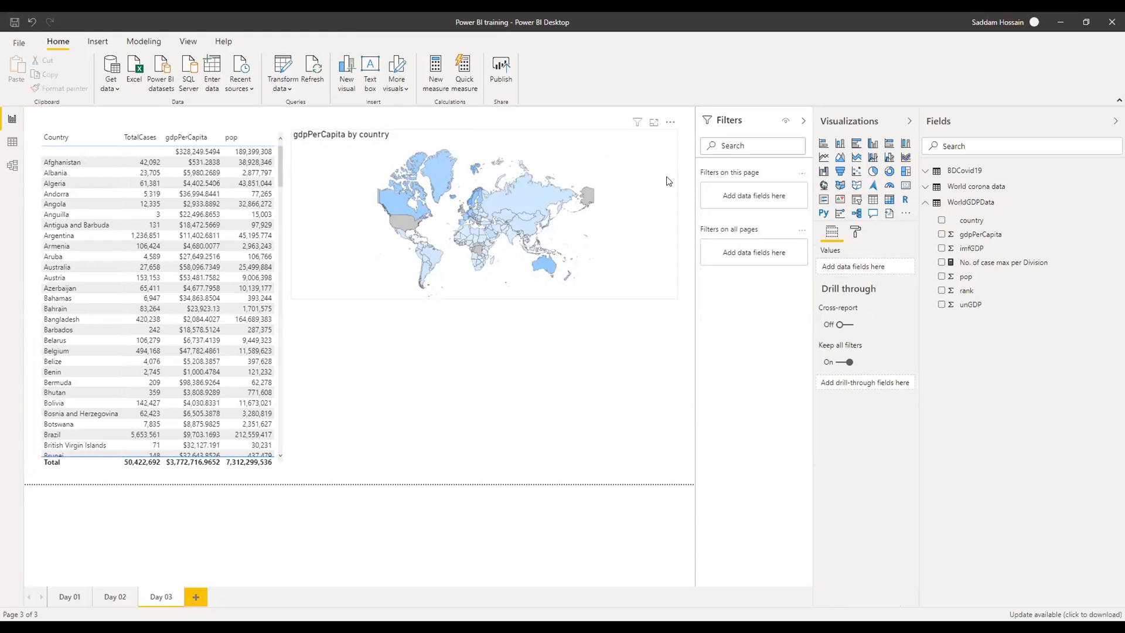
- Turn on the border around the gdpPerCapita by country map
{"action": "left_click", "coordinate": [658, 296]}
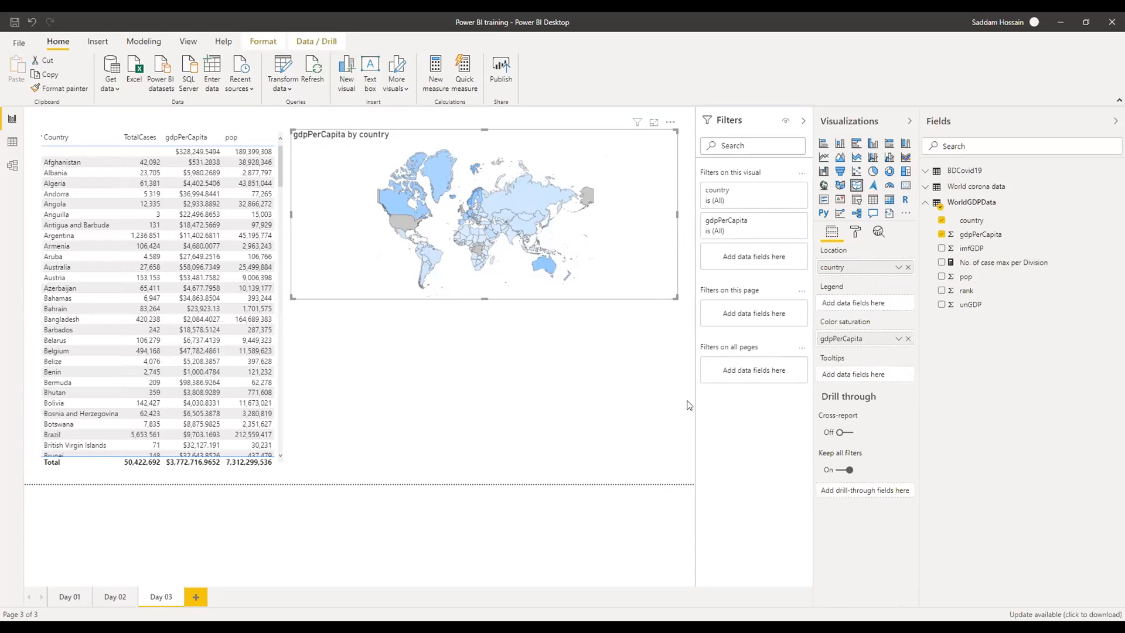
{"action": "left_click", "coordinate": [854, 232]}
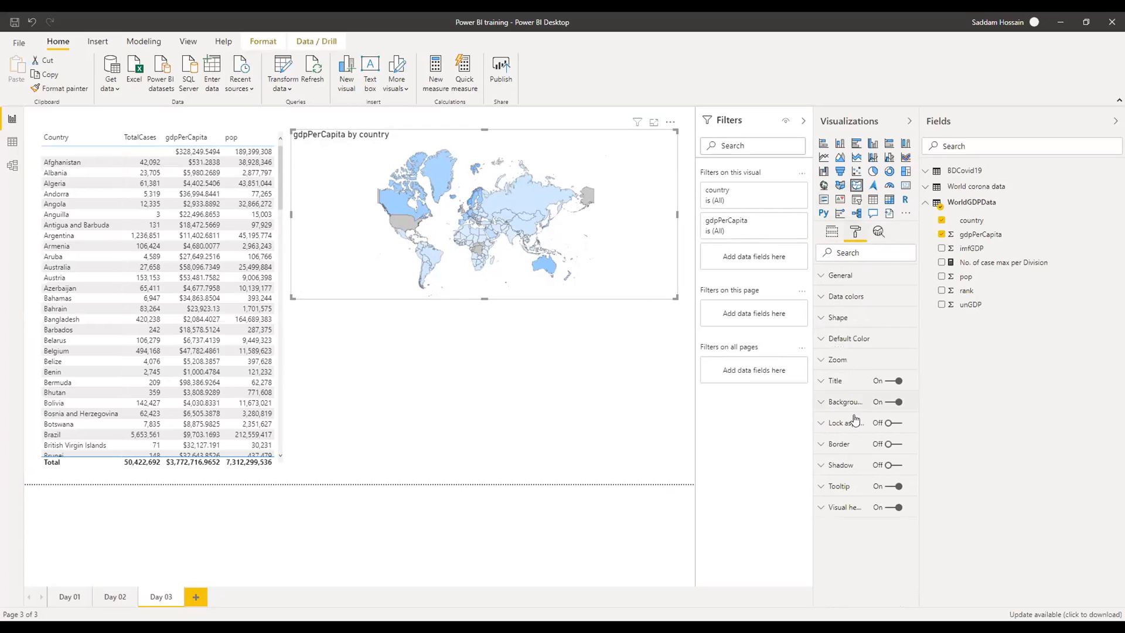
{"action": "left_click", "coordinate": [881, 419]}
{"action": "left_click", "coordinate": [884, 424]}
{"action": "left_click", "coordinate": [891, 445]}
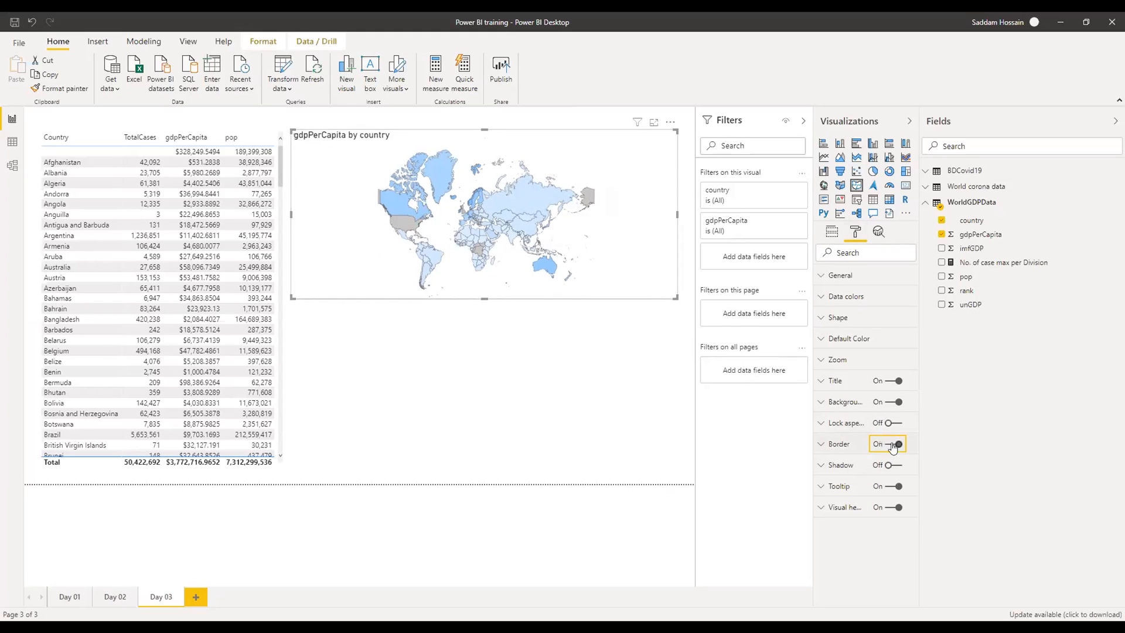
{"action": "left_click", "coordinate": [416, 409]}
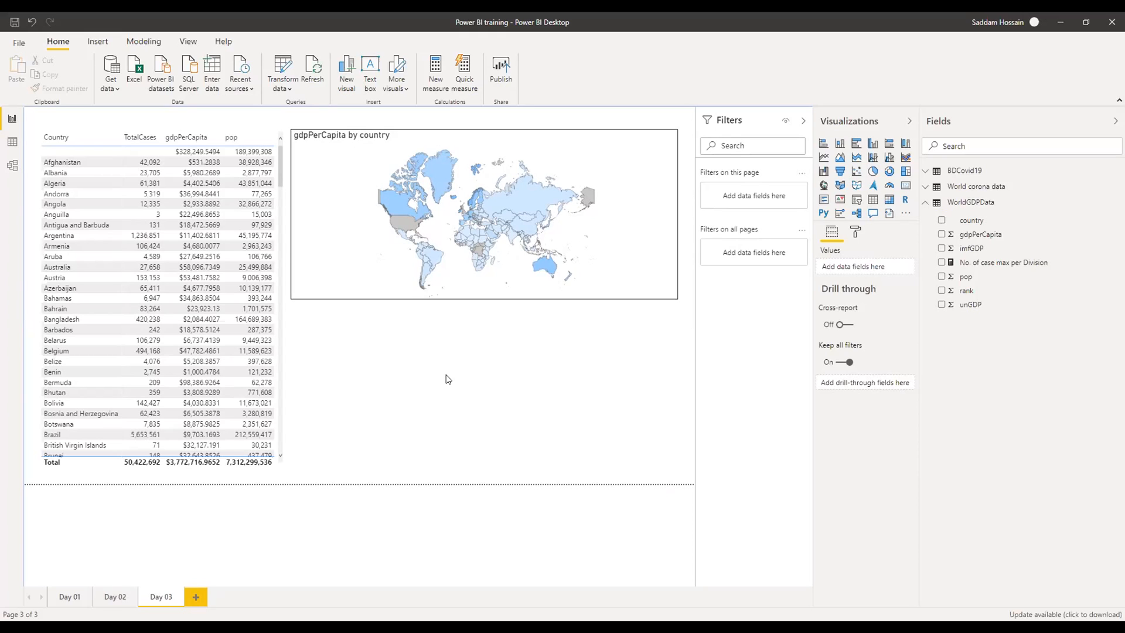
- Add a map of the Division field from the BDCovid19 table in the empty area below the GDP map
{"action": "left_click", "coordinate": [928, 203]}
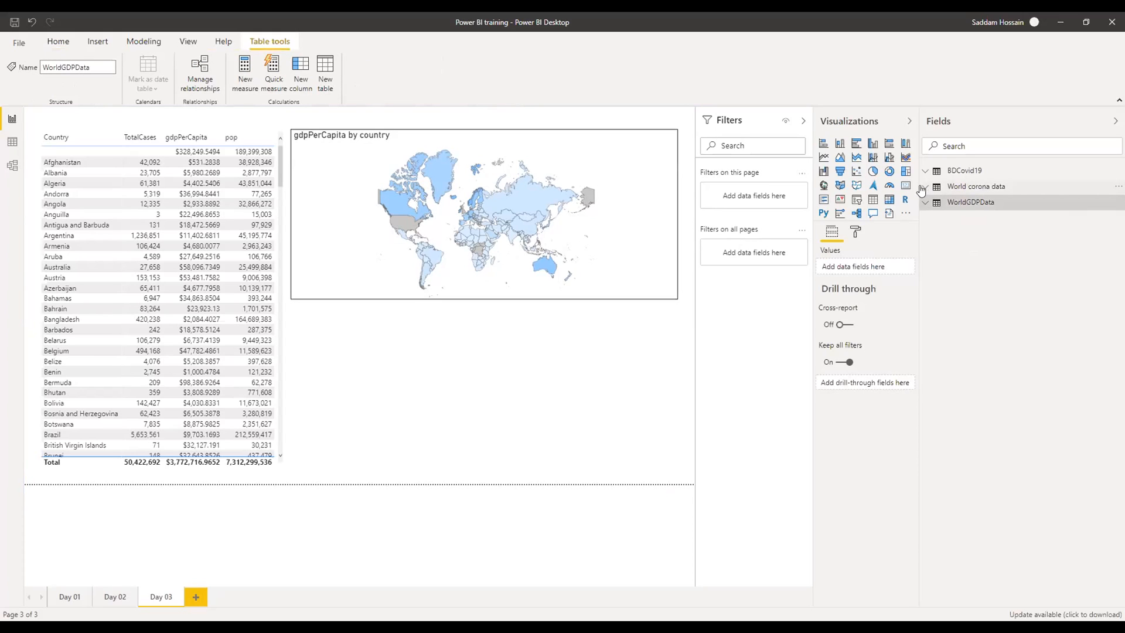
{"action": "left_click", "coordinate": [925, 189]}
{"action": "left_click", "coordinate": [928, 190]}
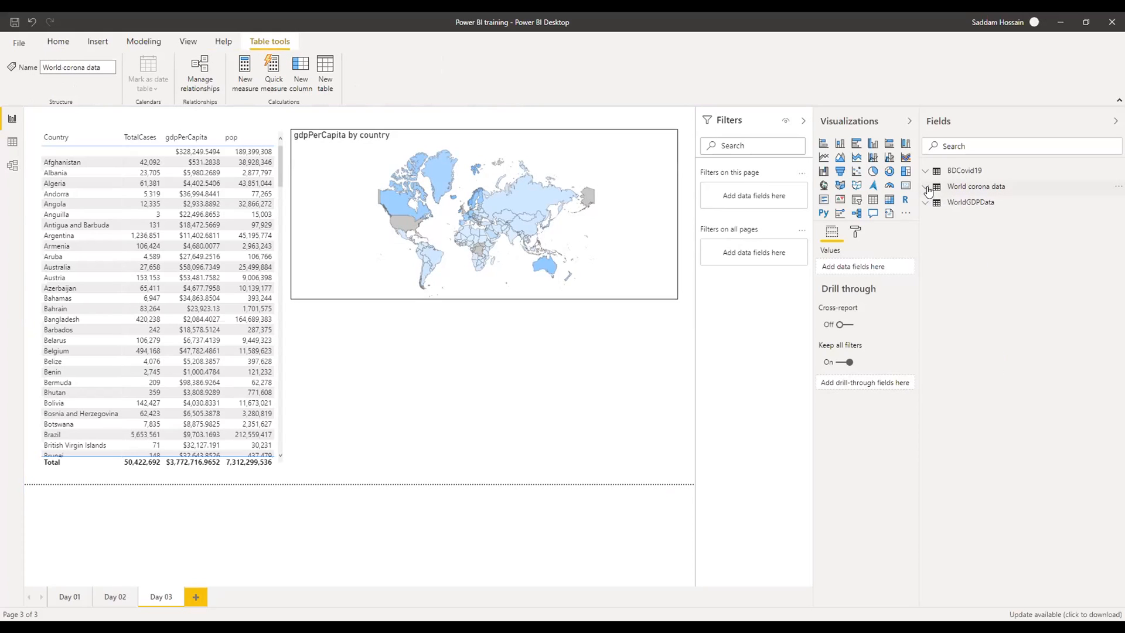
{"action": "left_click", "coordinate": [927, 188]}
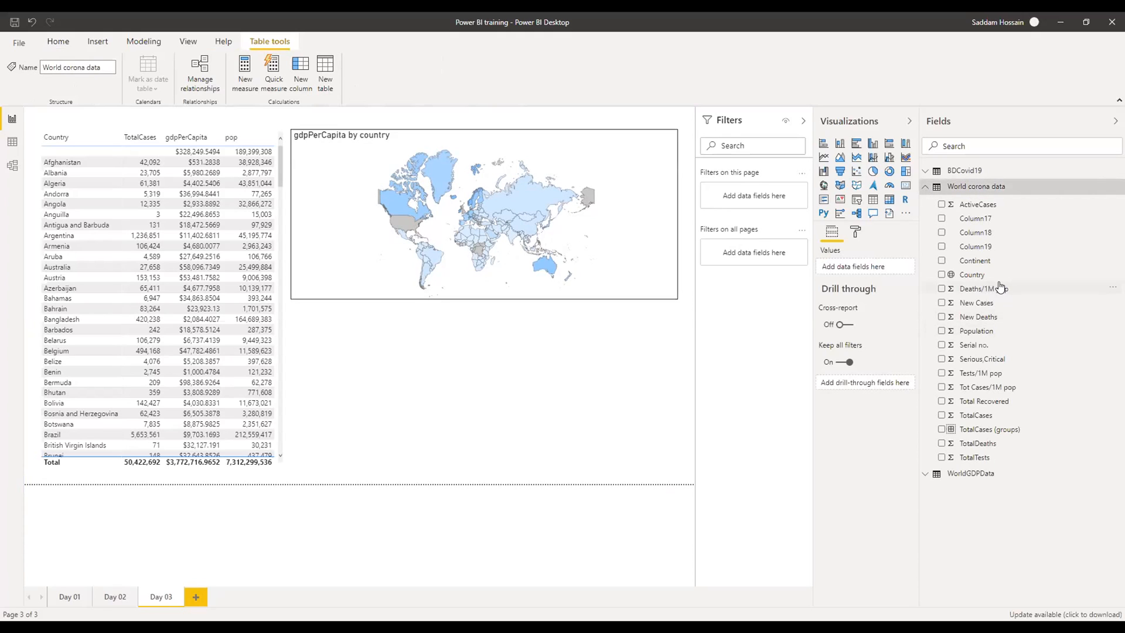
{"action": "left_click", "coordinate": [925, 186]}
{"action": "left_click", "coordinate": [926, 171]}
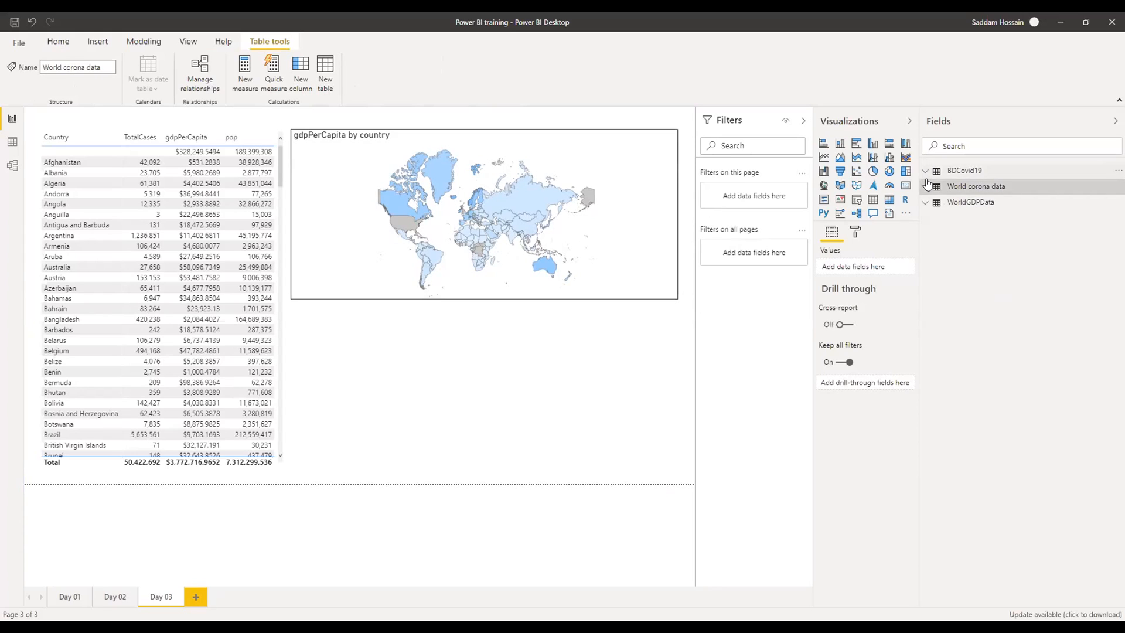
{"action": "left_click_drag", "start_coordinate": [972, 234], "coordinate": [521, 410]}
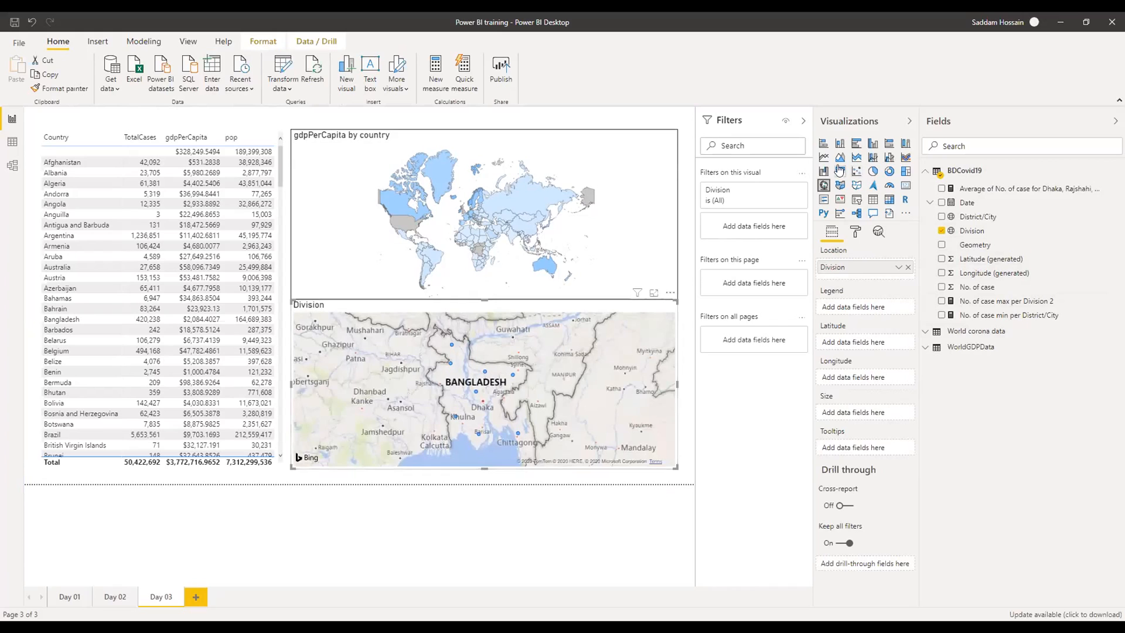
- Convert the Division map to a filled map and use Division as its legend
{"action": "left_click", "coordinate": [840, 185]}
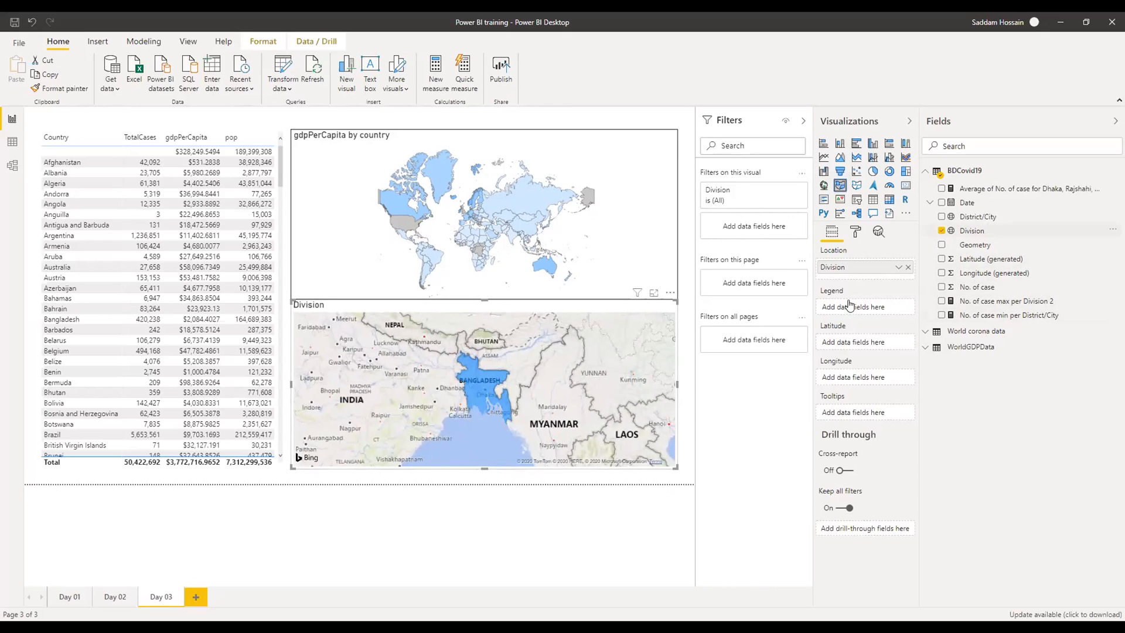
{"action": "left_click_drag", "start_coordinate": [852, 304], "coordinate": [852, 303]}
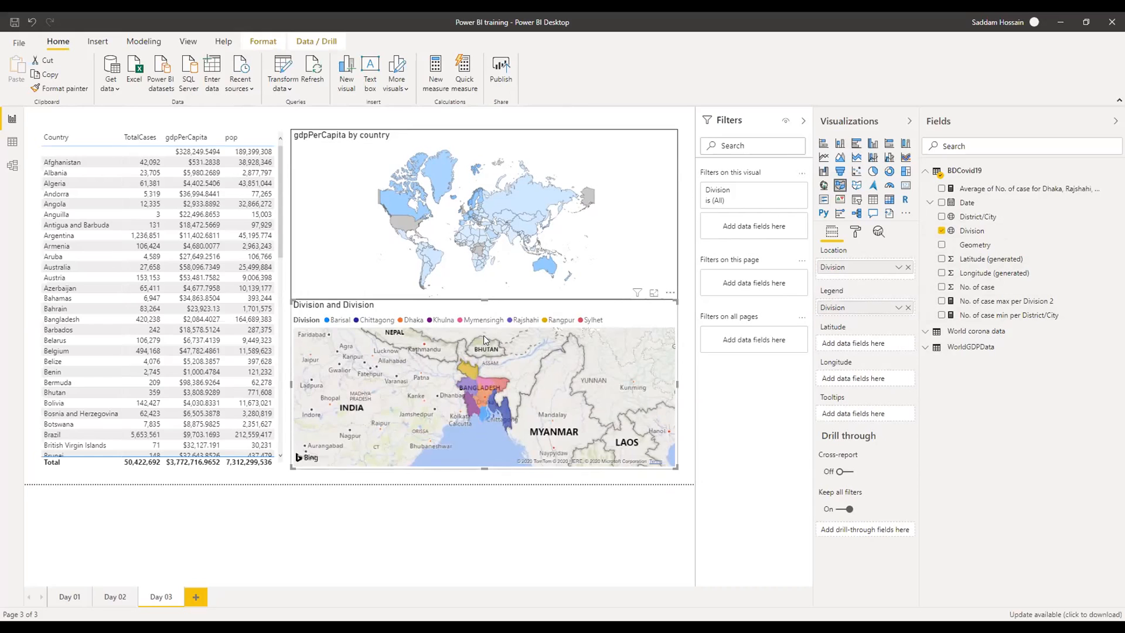
{"action": "left_click", "coordinate": [456, 477]}
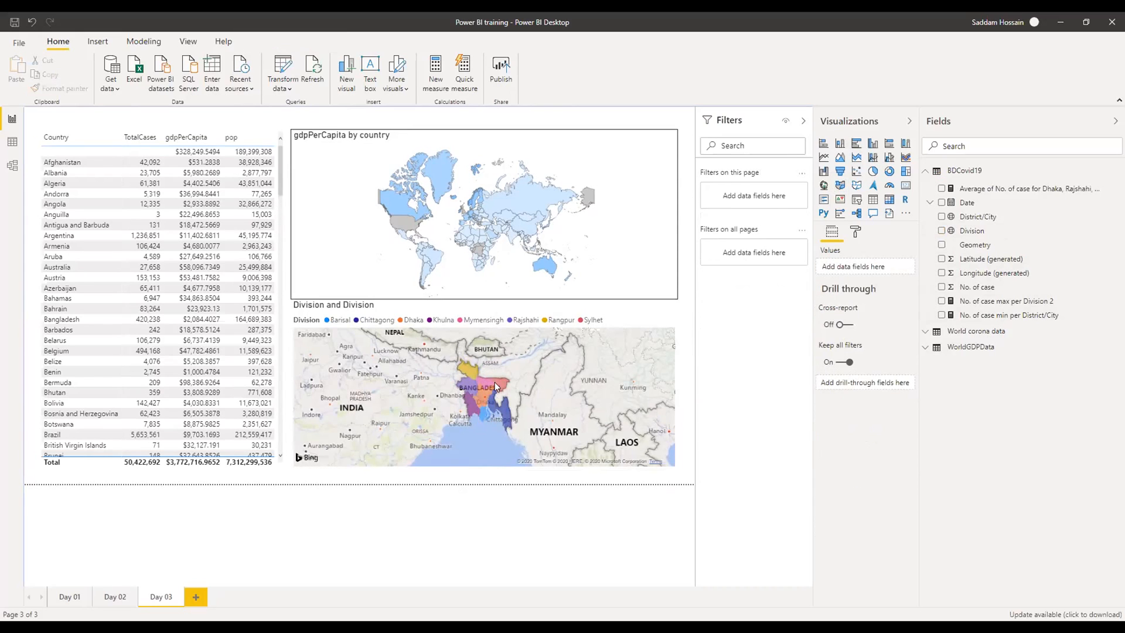
- Zoom in on Bangladesh in the filled map to view its coloured divisions
{"action": "scroll", "coordinate": [497, 408], "scroll_direction": "up", "scroll_amount": 4}
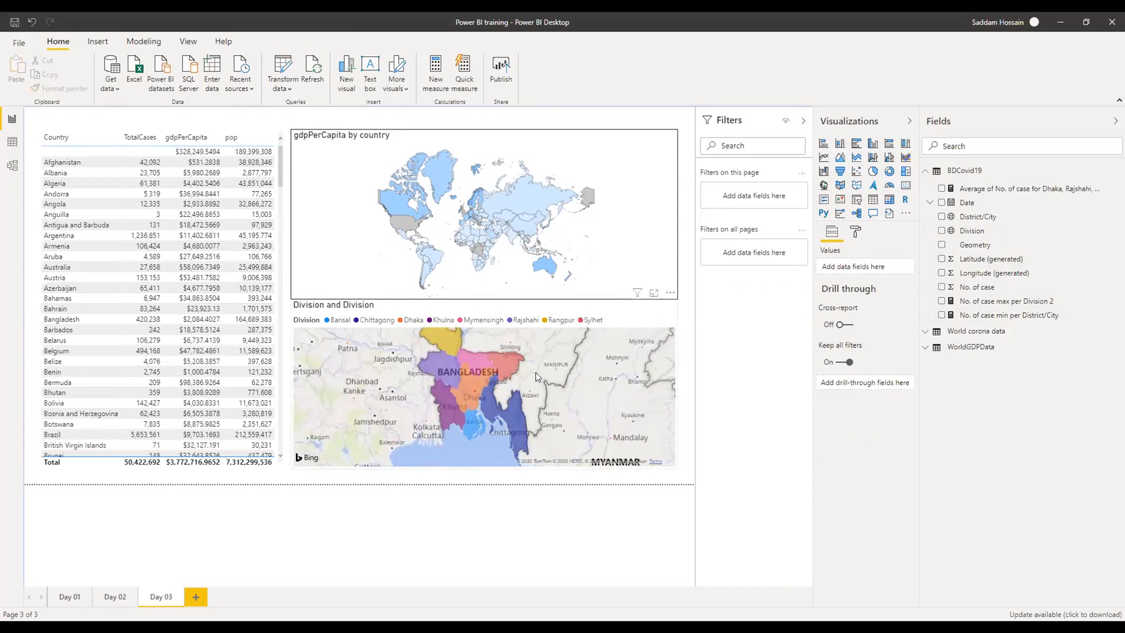
{"action": "left_click", "coordinate": [473, 410]}
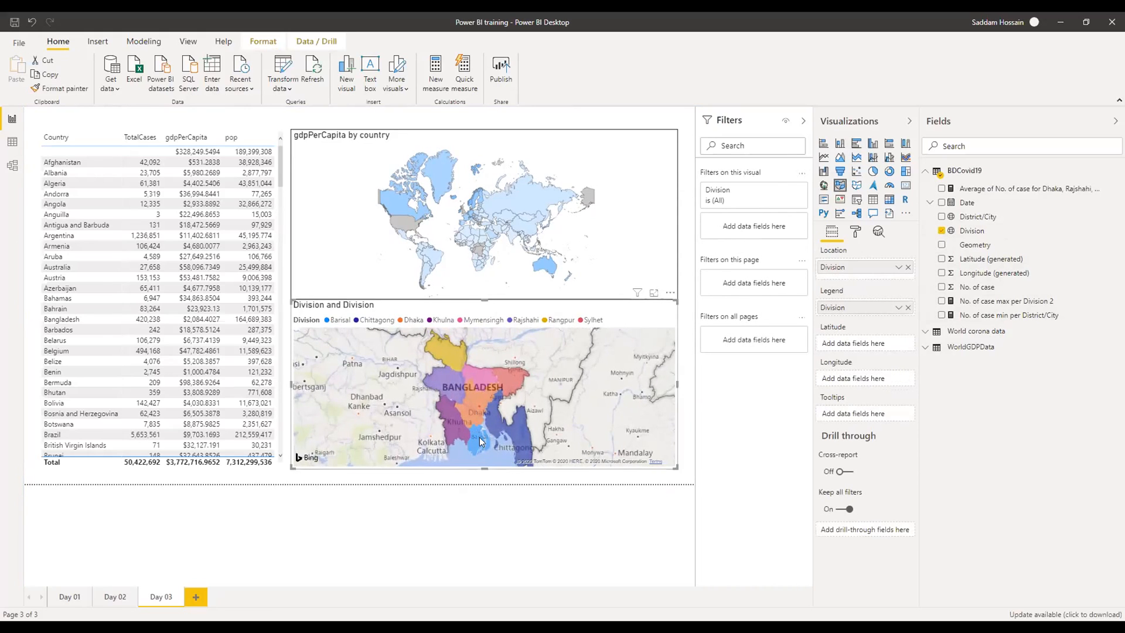
{"action": "left_click", "coordinate": [582, 509]}
- Set the map style theme of the Division filled map to Grayscale
{"action": "left_click", "coordinate": [634, 322]}
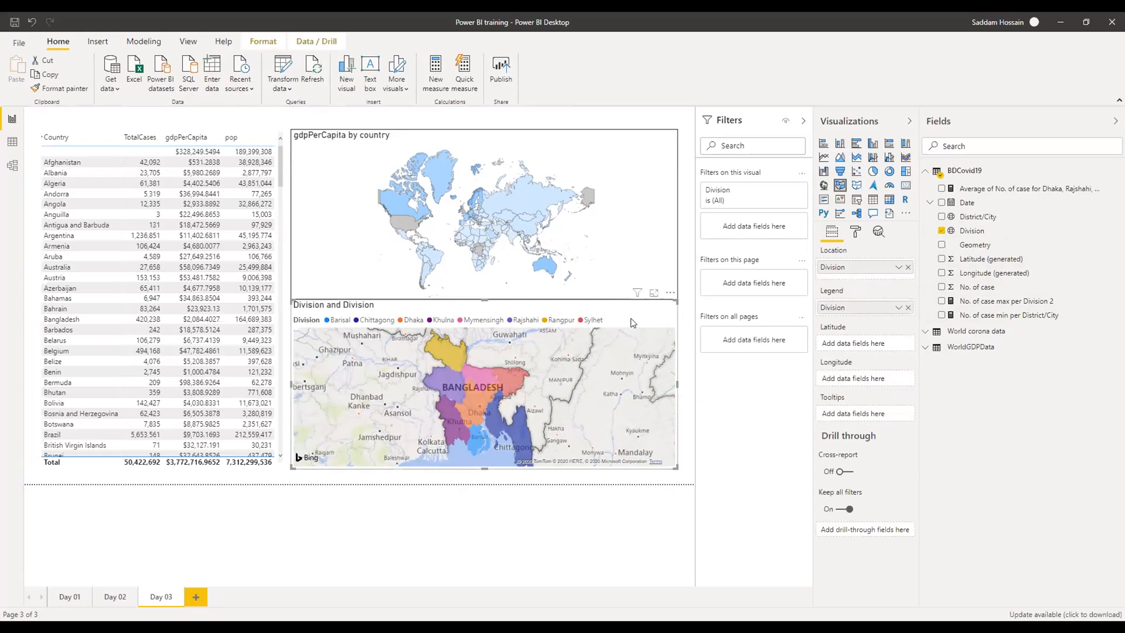
{"action": "left_click", "coordinate": [857, 233]}
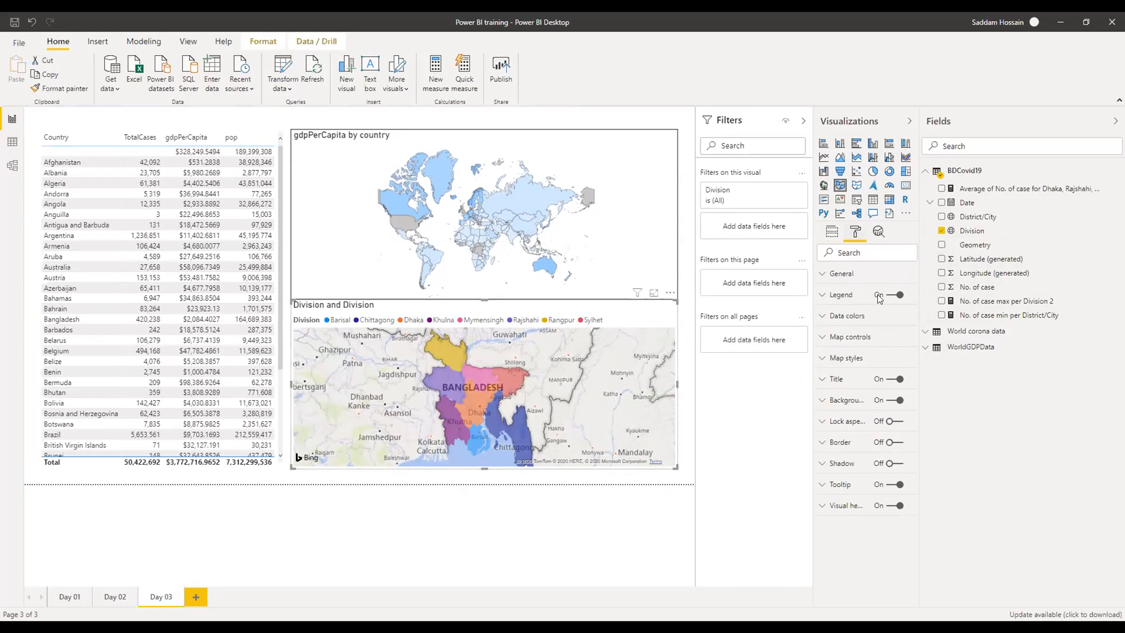
{"action": "left_click", "coordinate": [835, 297]}
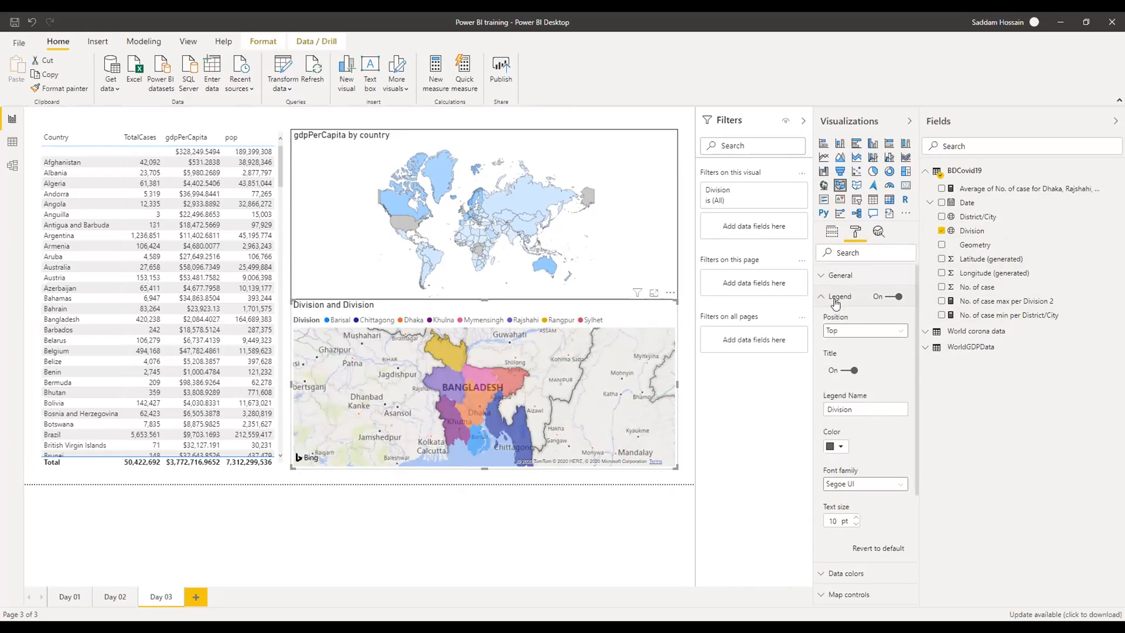
{"action": "left_click", "coordinate": [837, 297]}
{"action": "left_click", "coordinate": [844, 340]}
{"action": "left_click", "coordinate": [844, 339]}
{"action": "left_click", "coordinate": [845, 359]}
{"action": "left_click", "coordinate": [861, 399]}
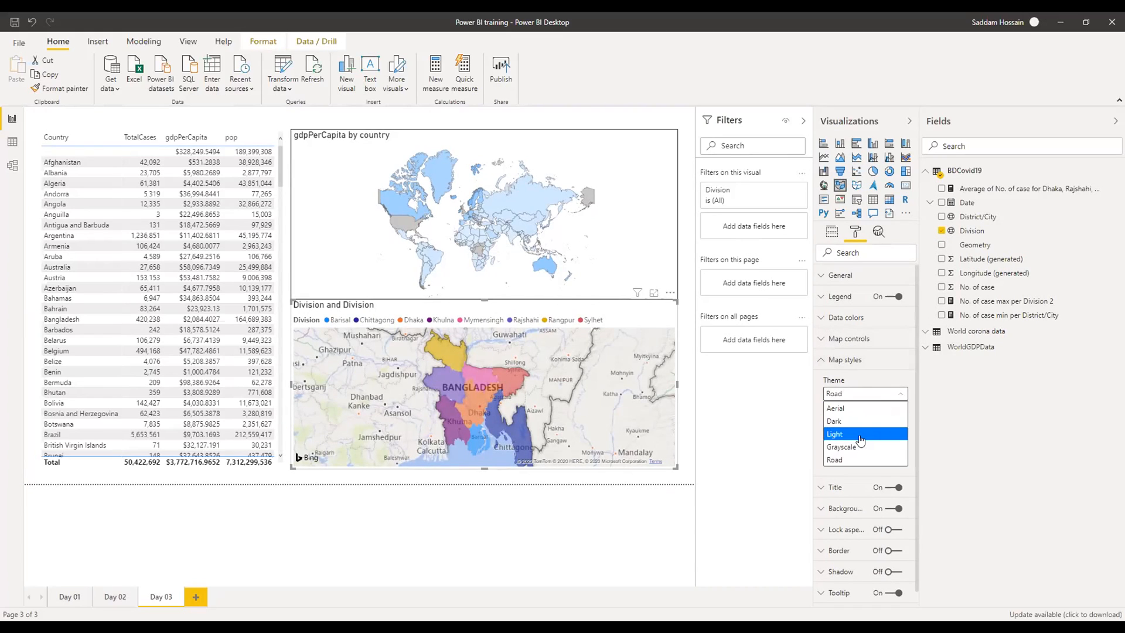
{"action": "left_click", "coordinate": [856, 448]}
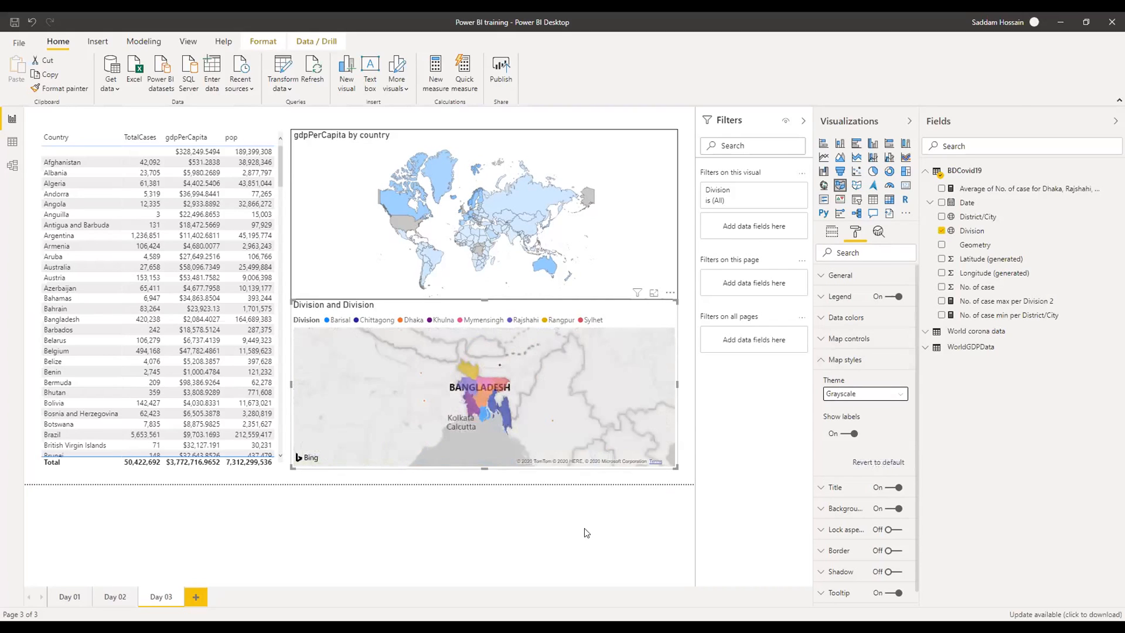
- Narrow the Division map to slightly over half the GDP map's width and zoom in on Bangladesh
{"action": "left_click", "coordinate": [552, 497]}
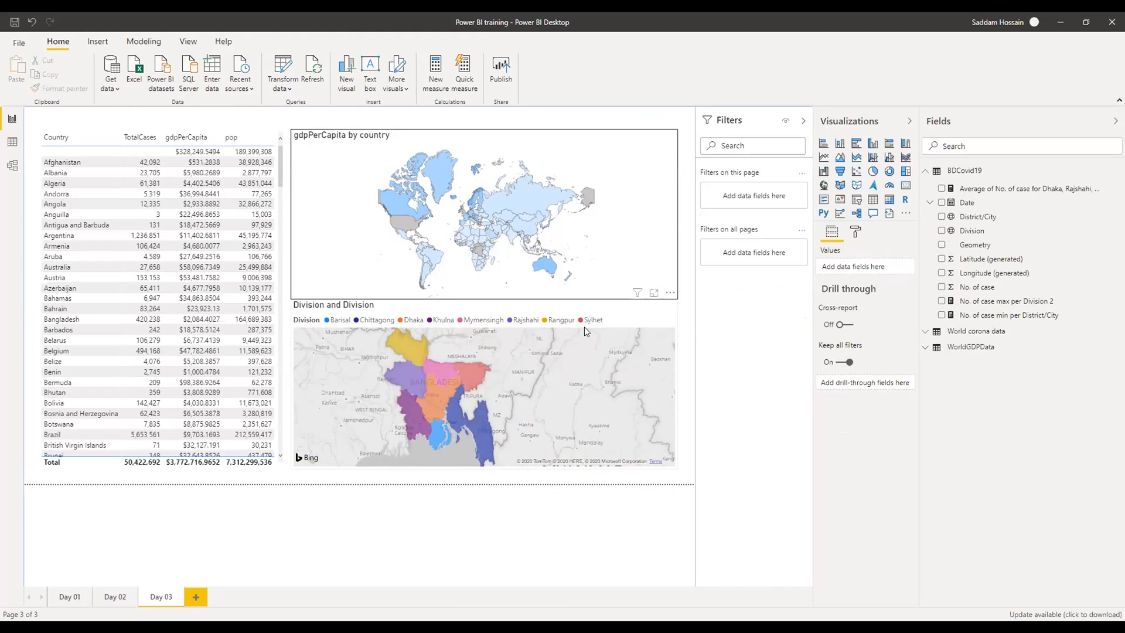
{"action": "left_click", "coordinate": [675, 354]}
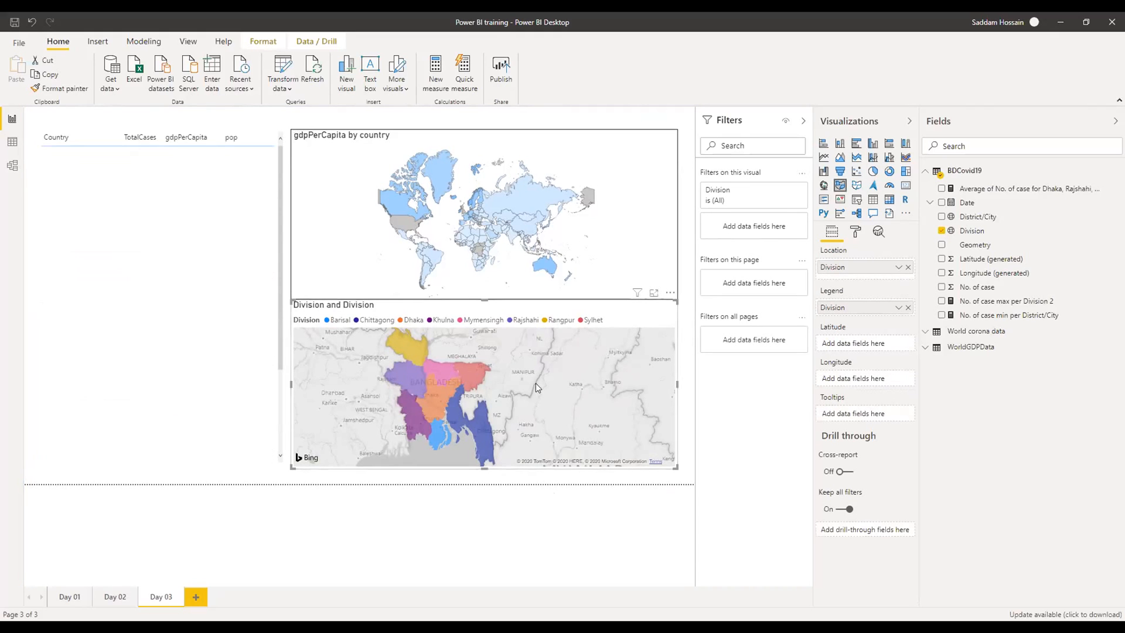
{"action": "left_click_drag", "start_coordinate": [677, 383], "coordinate": [505, 391]}
{"action": "left_click", "coordinate": [519, 378]}
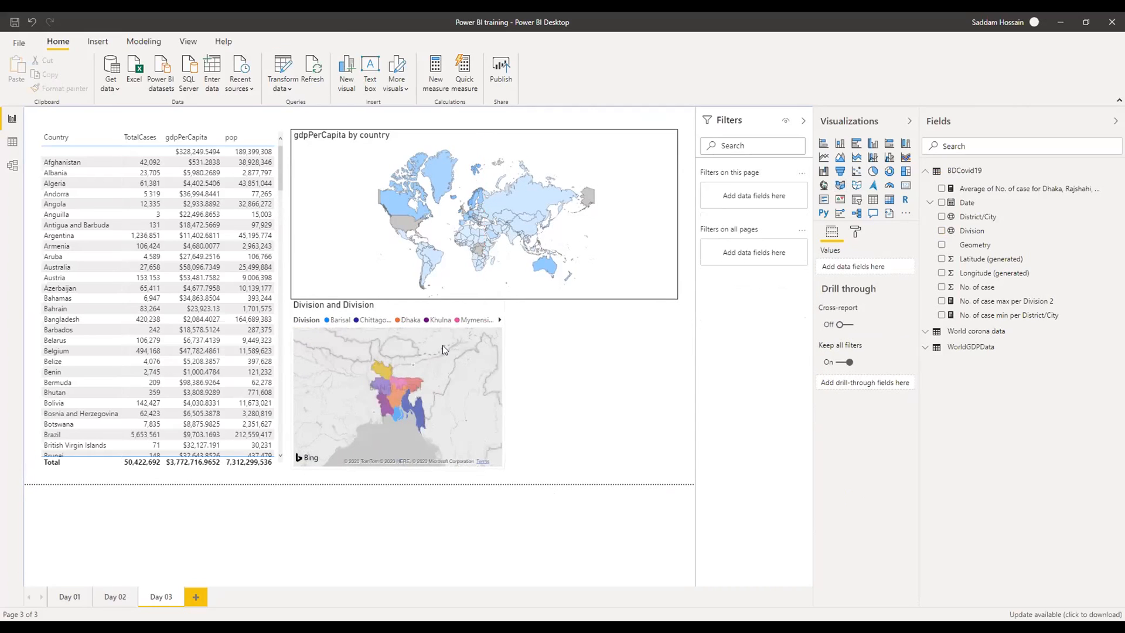
{"action": "scroll", "coordinate": [464, 380], "scroll_direction": "up", "scroll_amount": 2}
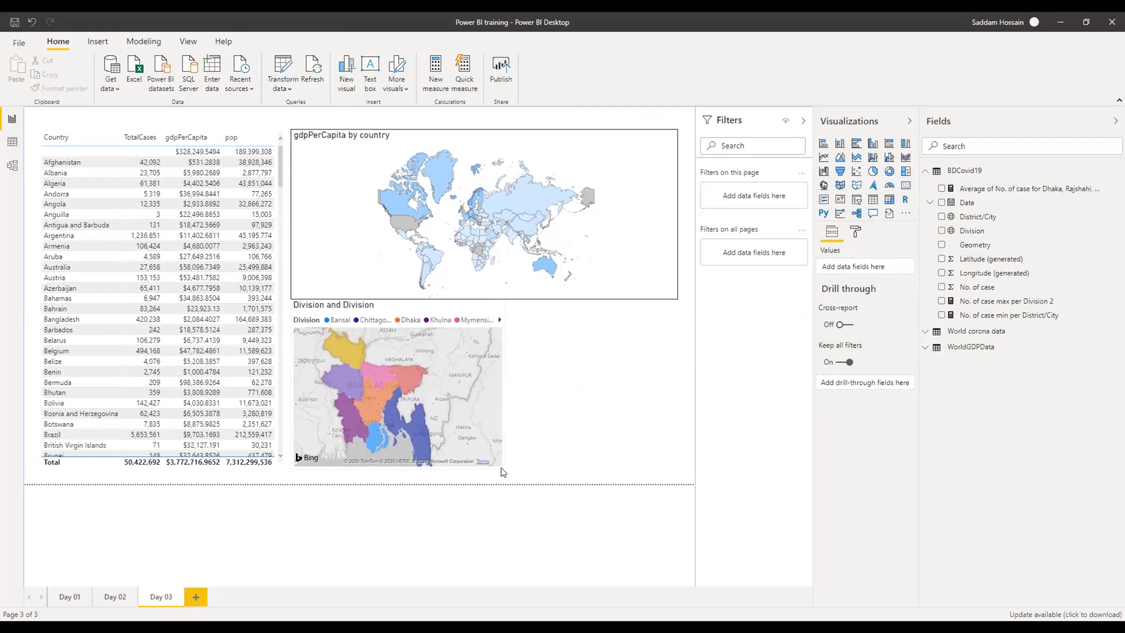
- Turn on the Division map's border and lower its upper edge to leave a small gap below the GDP map
{"action": "left_click", "coordinate": [477, 375]}
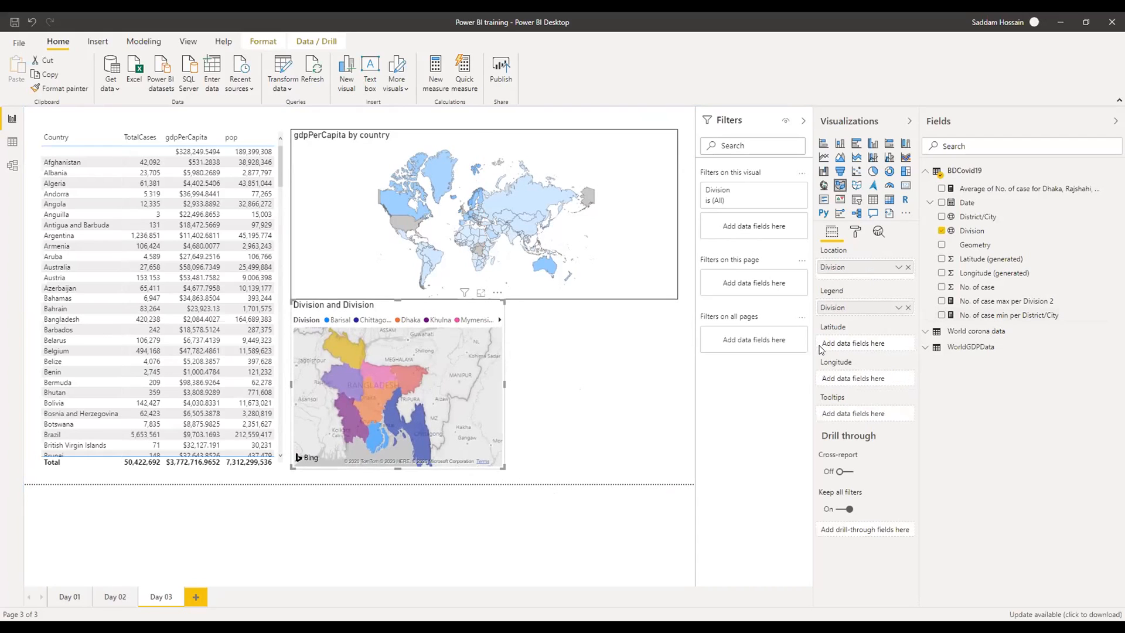
{"action": "left_click", "coordinate": [855, 232]}
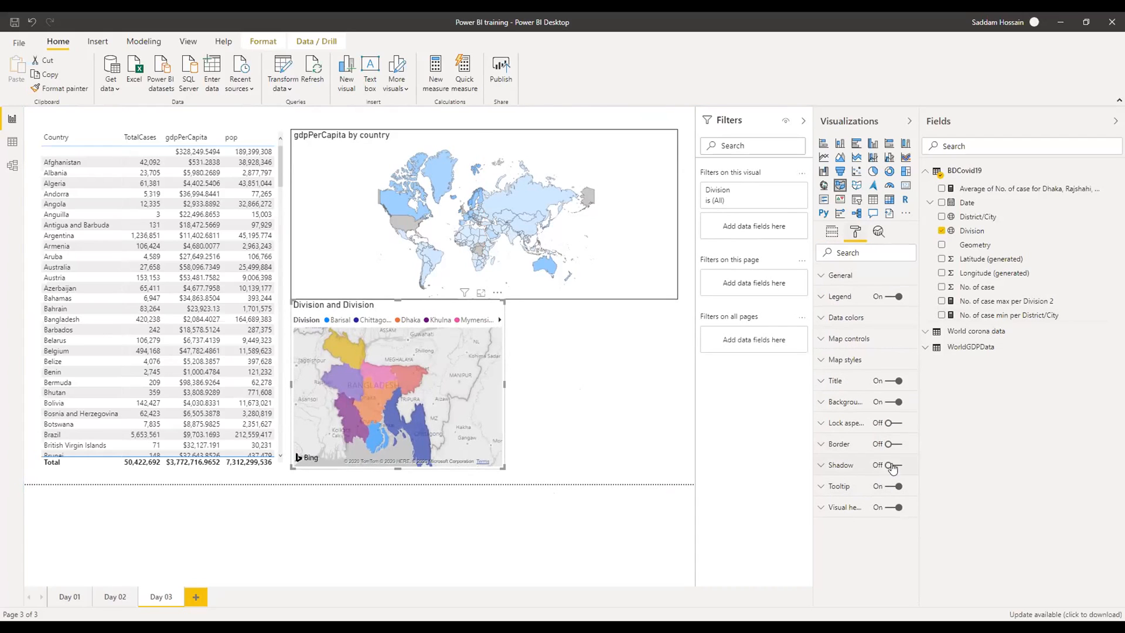
{"action": "left_click", "coordinate": [644, 402]}
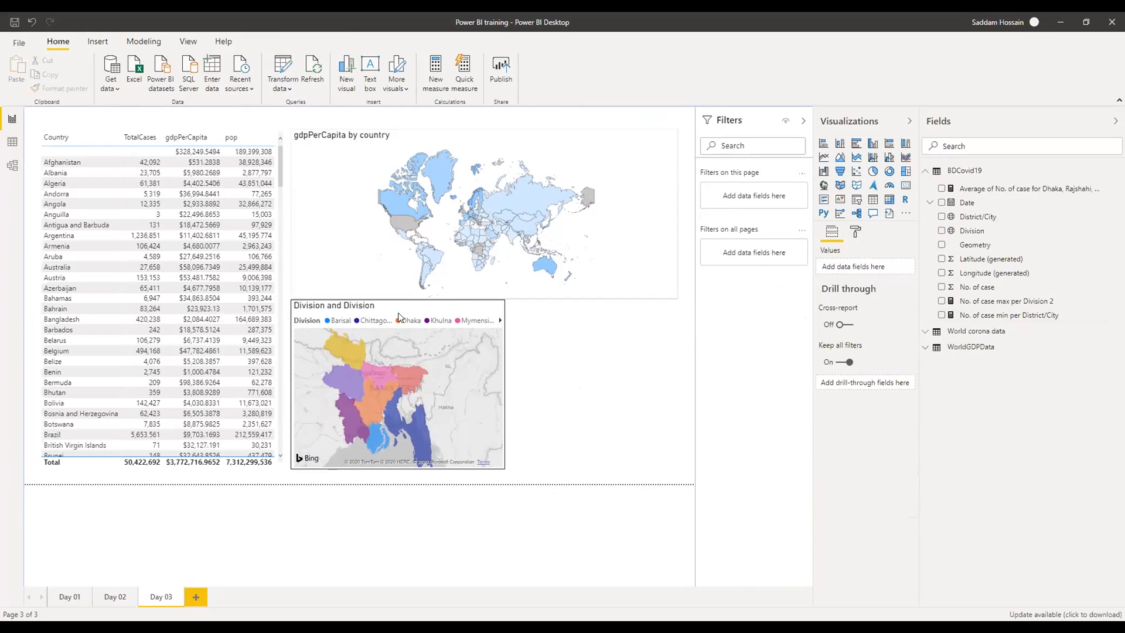
{"action": "left_click", "coordinate": [348, 333]}
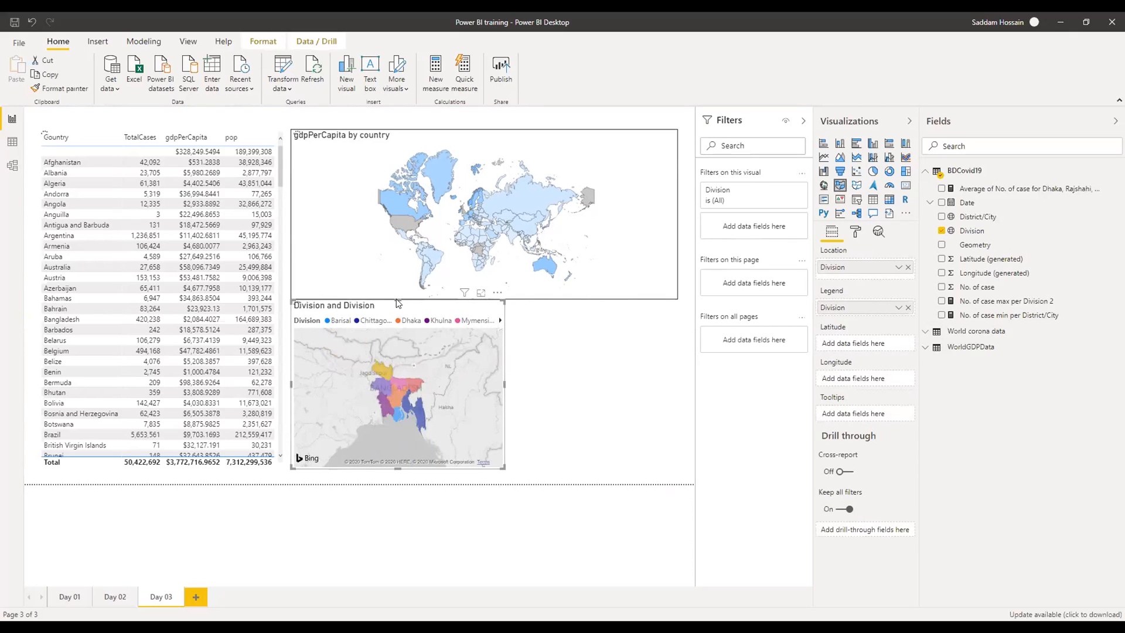
{"action": "left_click_drag", "start_coordinate": [396, 301], "coordinate": [394, 306]}
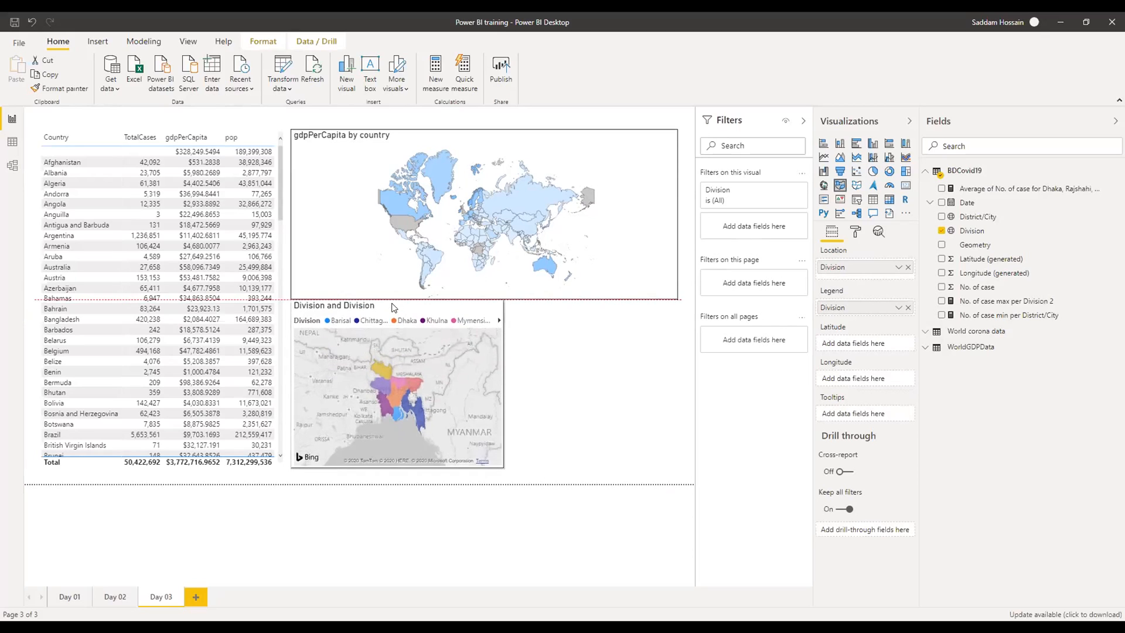
- Add a gauge in the empty space beside the Division map and align its outer edge with the GDP map's
{"action": "left_click", "coordinate": [583, 359]}
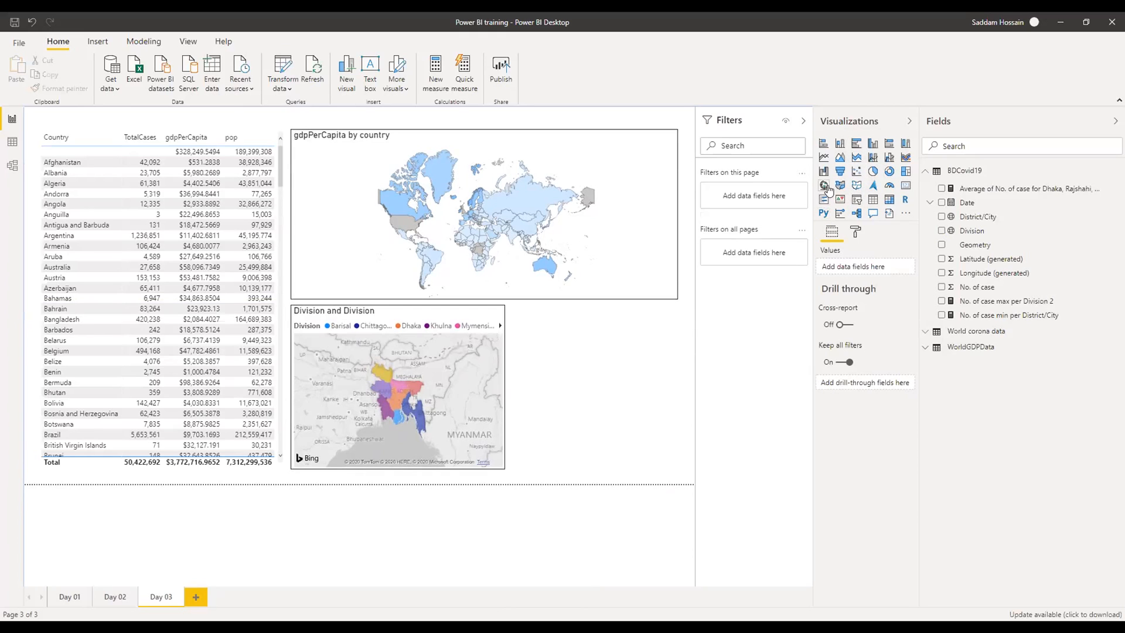
{"action": "left_click", "coordinate": [888, 186]}
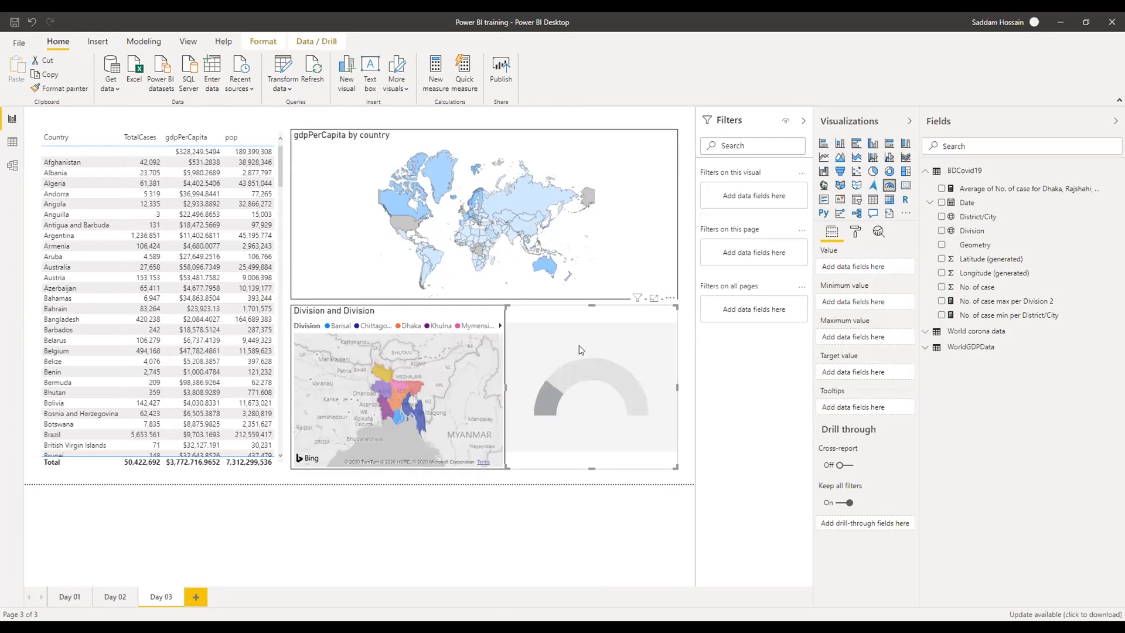
{"action": "left_click_drag", "start_coordinate": [580, 345], "coordinate": [605, 336]}
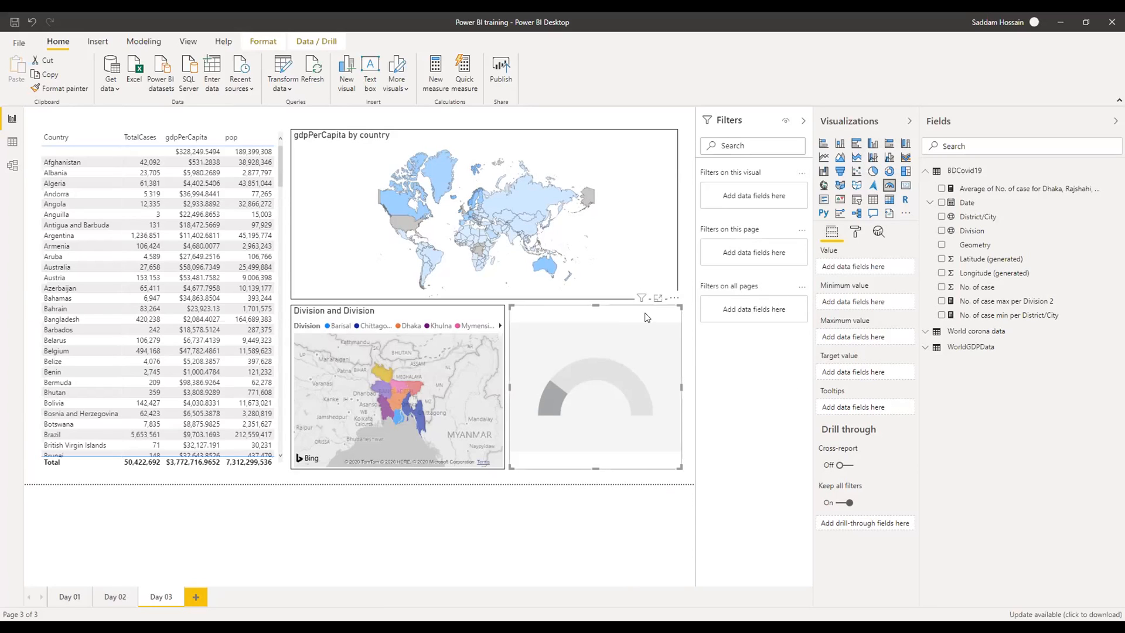
{"action": "left_click_drag", "start_coordinate": [680, 383], "coordinate": [674, 388]}
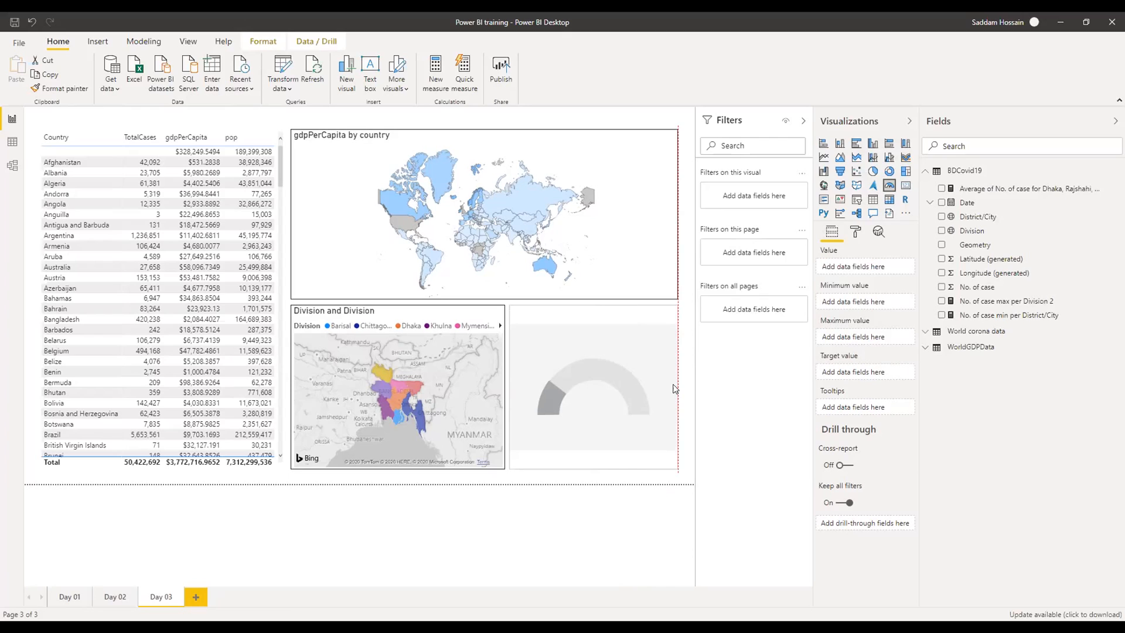
{"action": "left_click", "coordinate": [688, 379]}
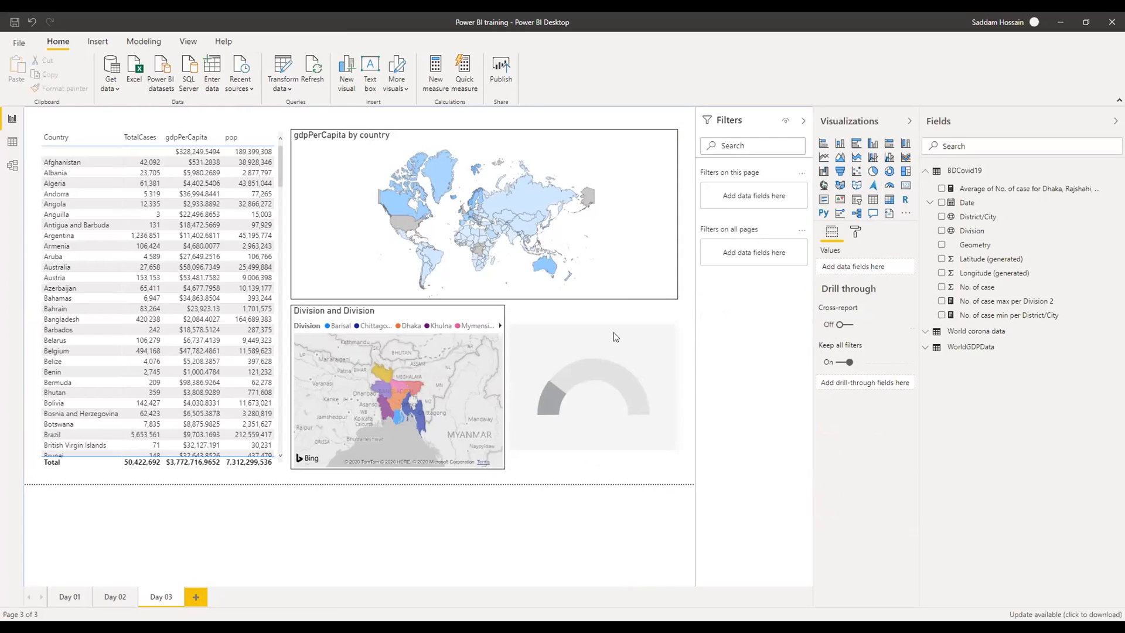
{"action": "left_click", "coordinate": [607, 319]}
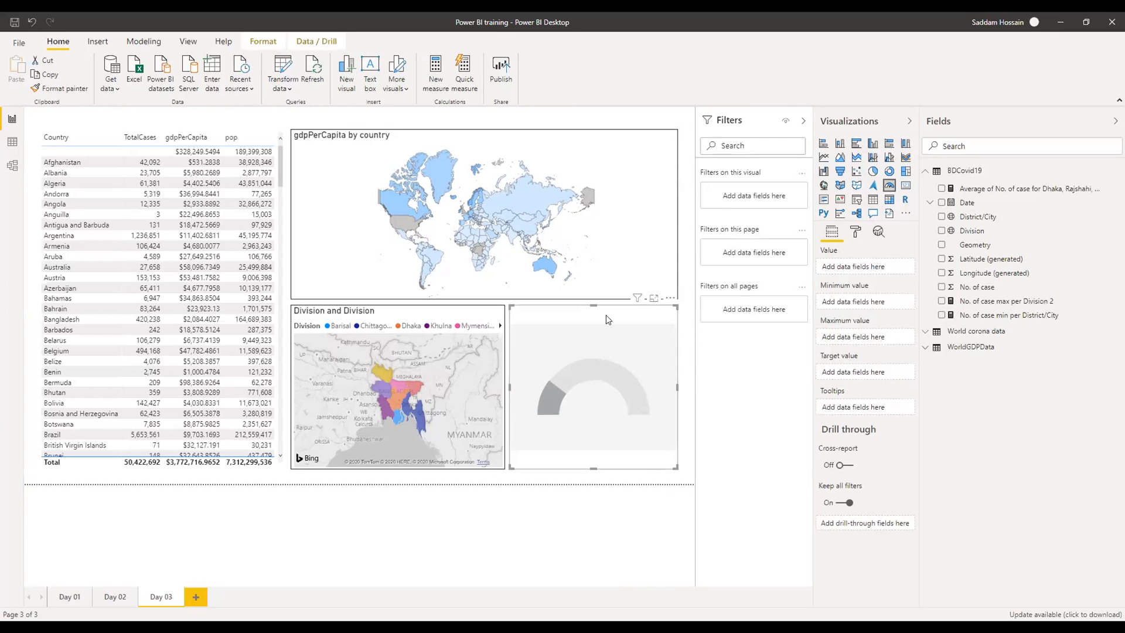
- Use the Tests/1M pop field from the World corona data table as the gauge's value
{"action": "left_click", "coordinate": [925, 172]}
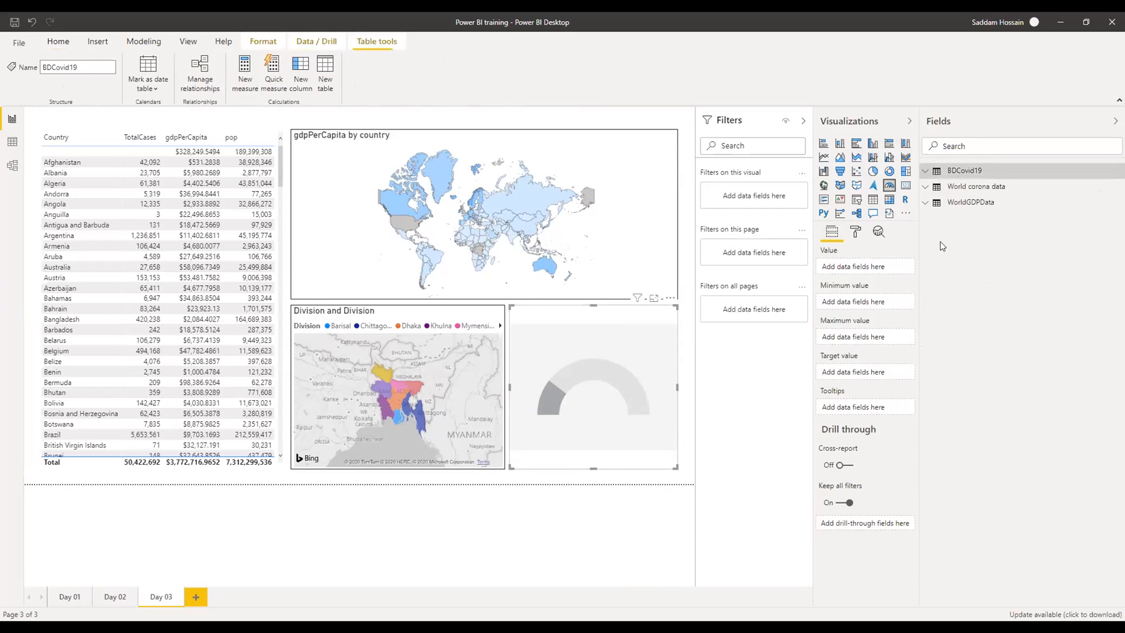
{"action": "left_click", "coordinate": [926, 188]}
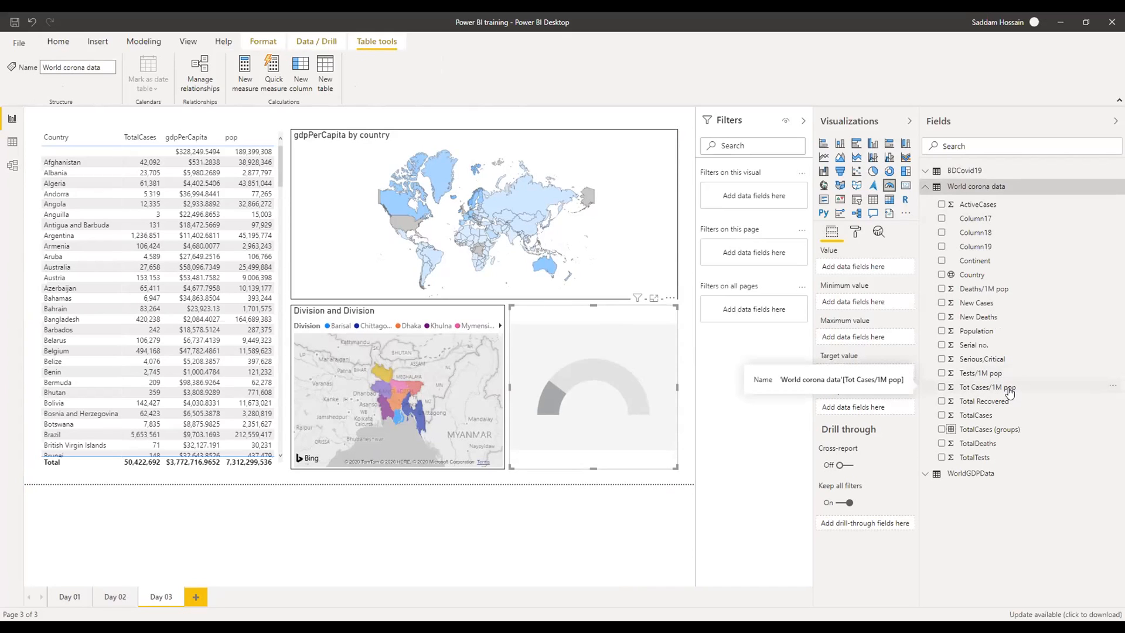
{"action": "left_click_drag", "start_coordinate": [1000, 377], "coordinate": [857, 265]}
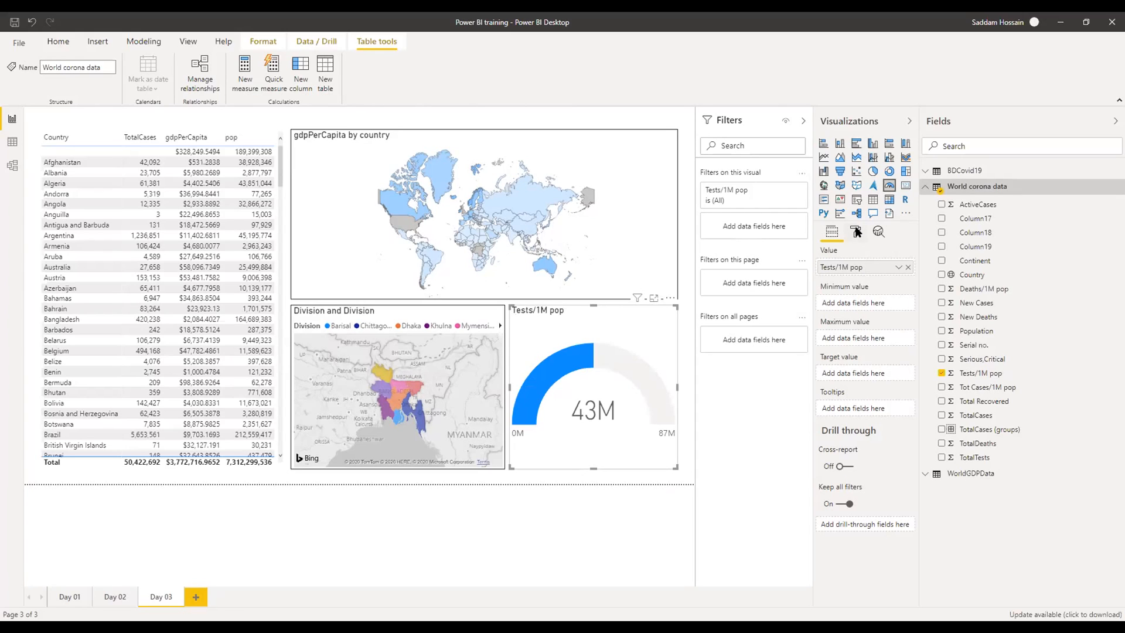
- Change the aggregation of the gauge's Tests/1M pop value to Average
{"action": "left_click", "coordinate": [857, 232]}
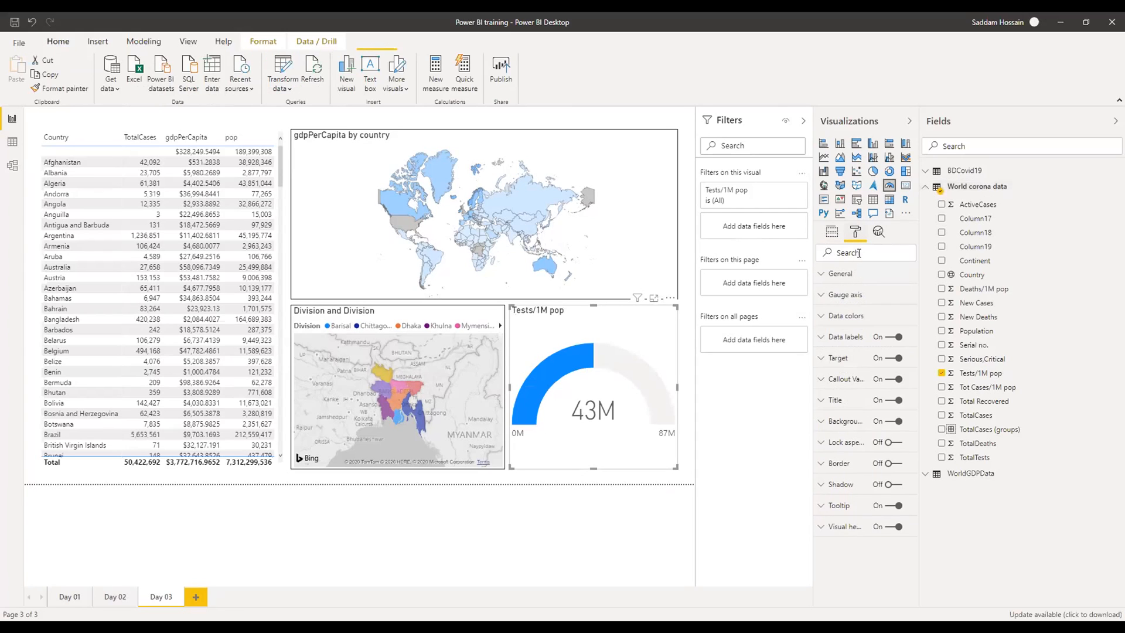
{"action": "left_click", "coordinate": [831, 233]}
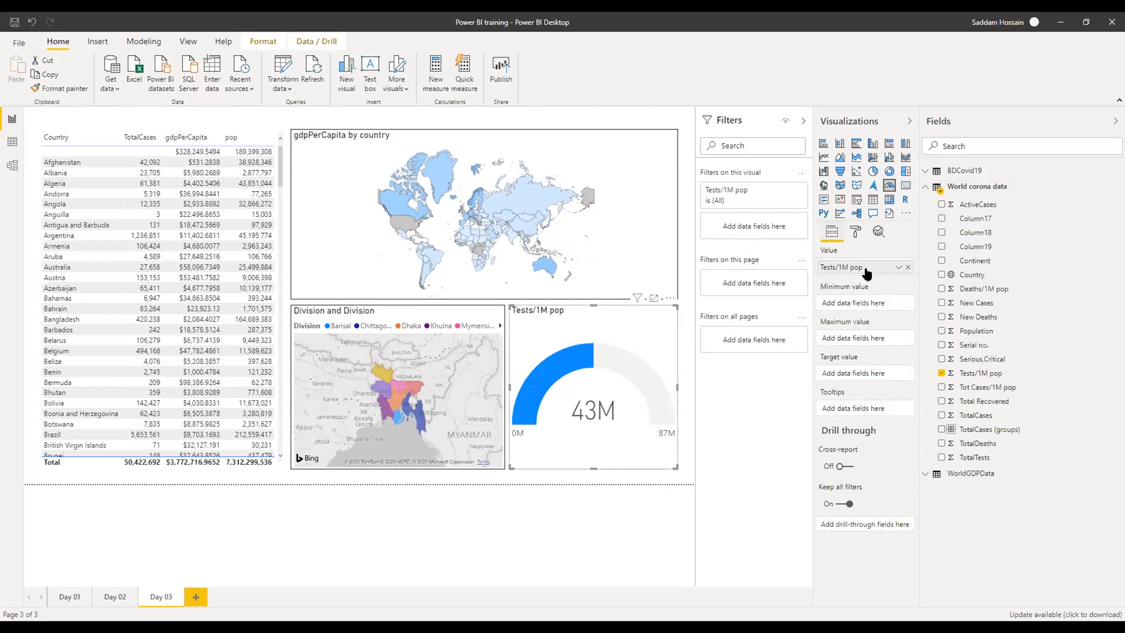
{"action": "left_click", "coordinate": [899, 267]}
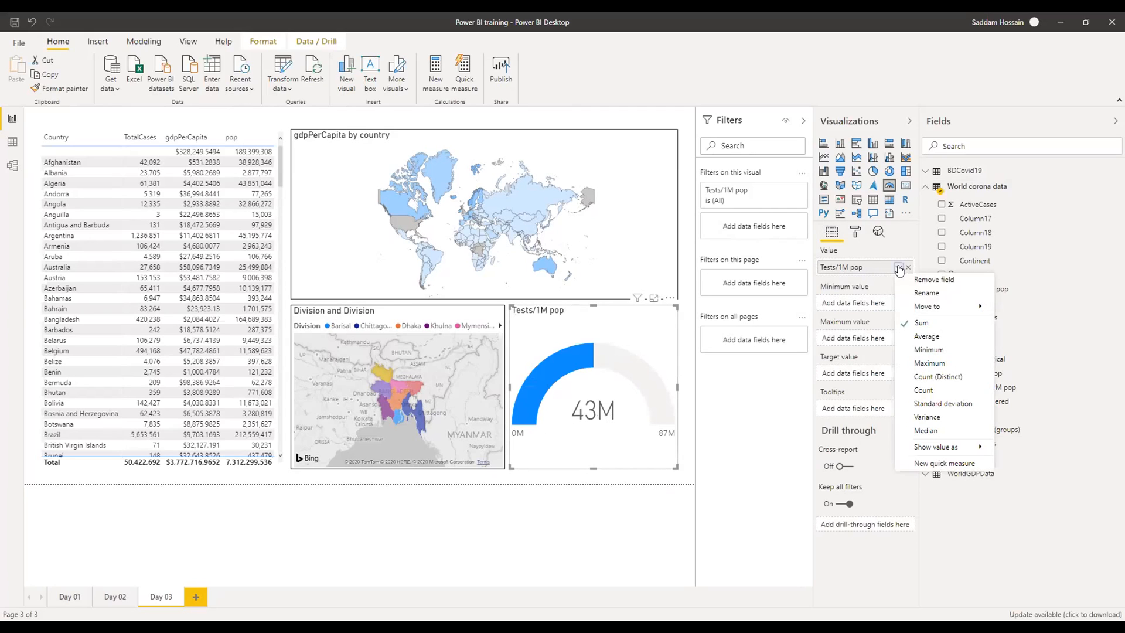
{"action": "left_click", "coordinate": [919, 338]}
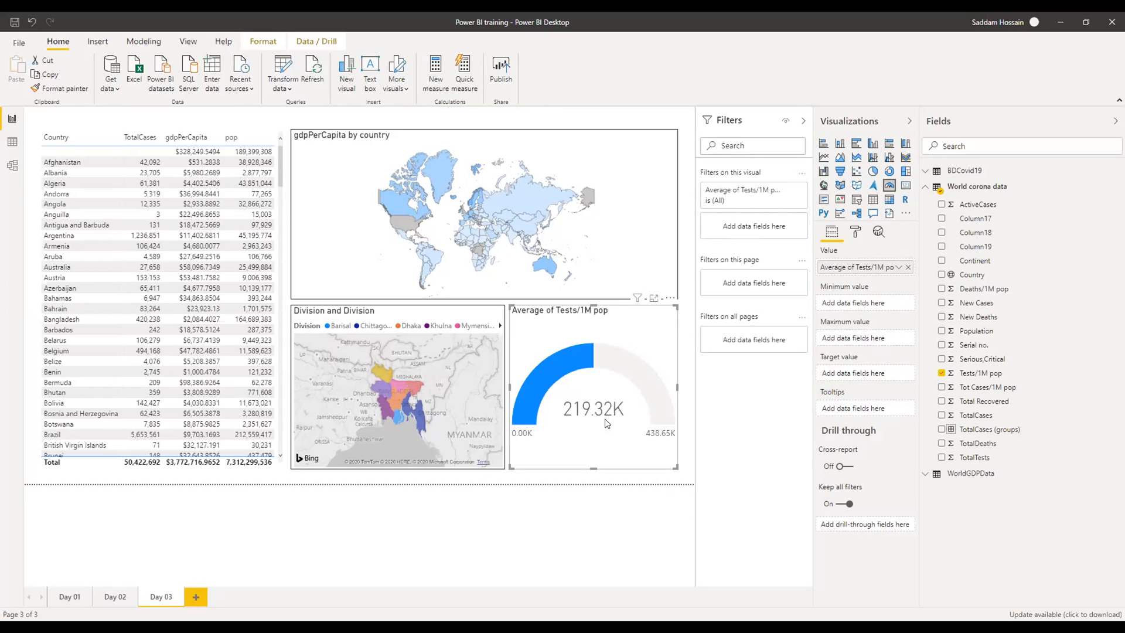
- Open the gauge's formatting options and examine its gauge axis and data colour settings
{"action": "left_click", "coordinate": [858, 233]}
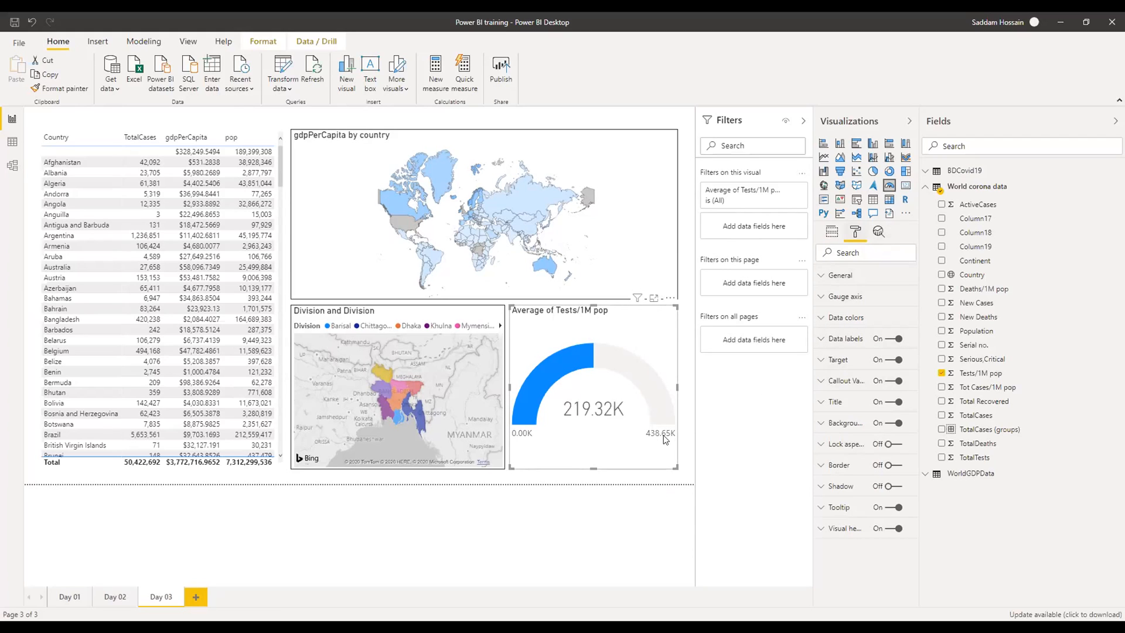
{"action": "left_click", "coordinate": [829, 298]}
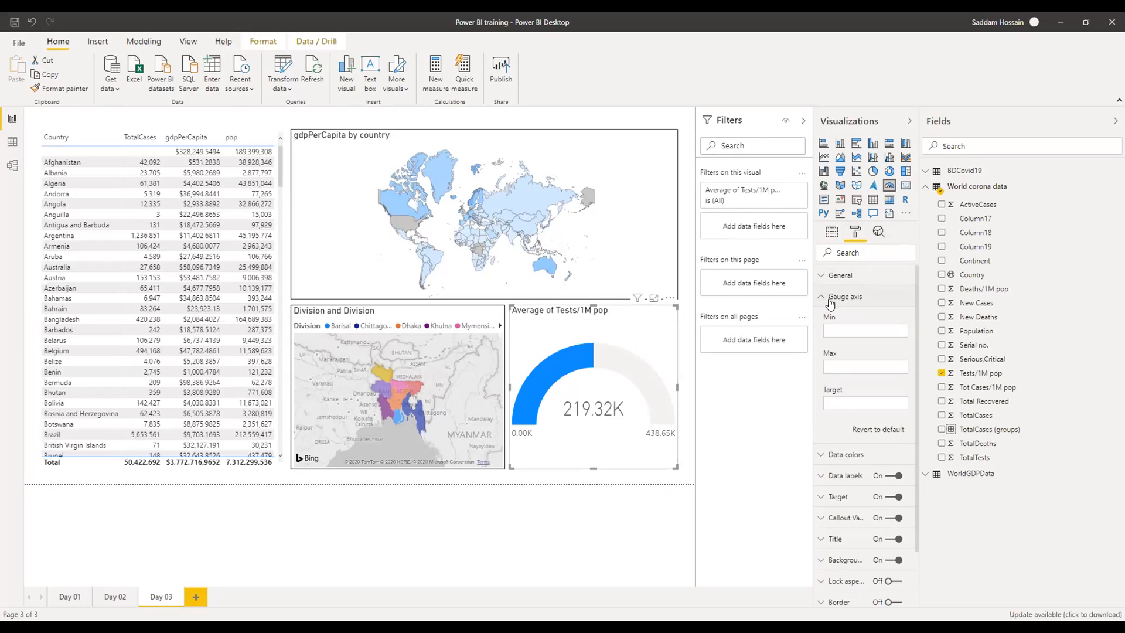
{"action": "left_click", "coordinate": [829, 298]}
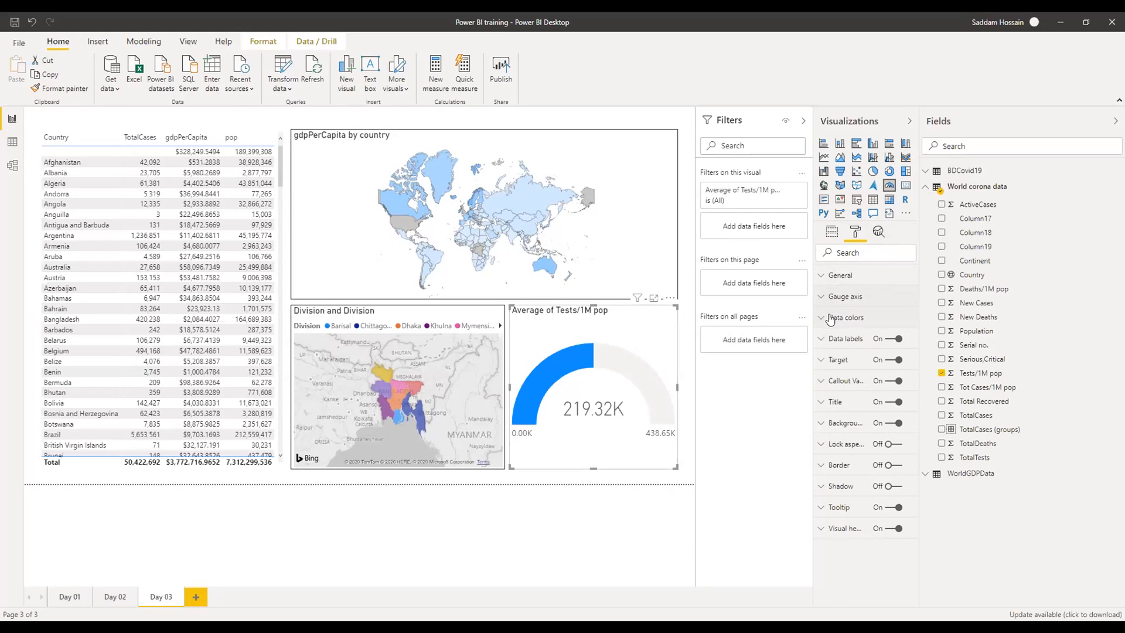
{"action": "left_click", "coordinate": [830, 318]}
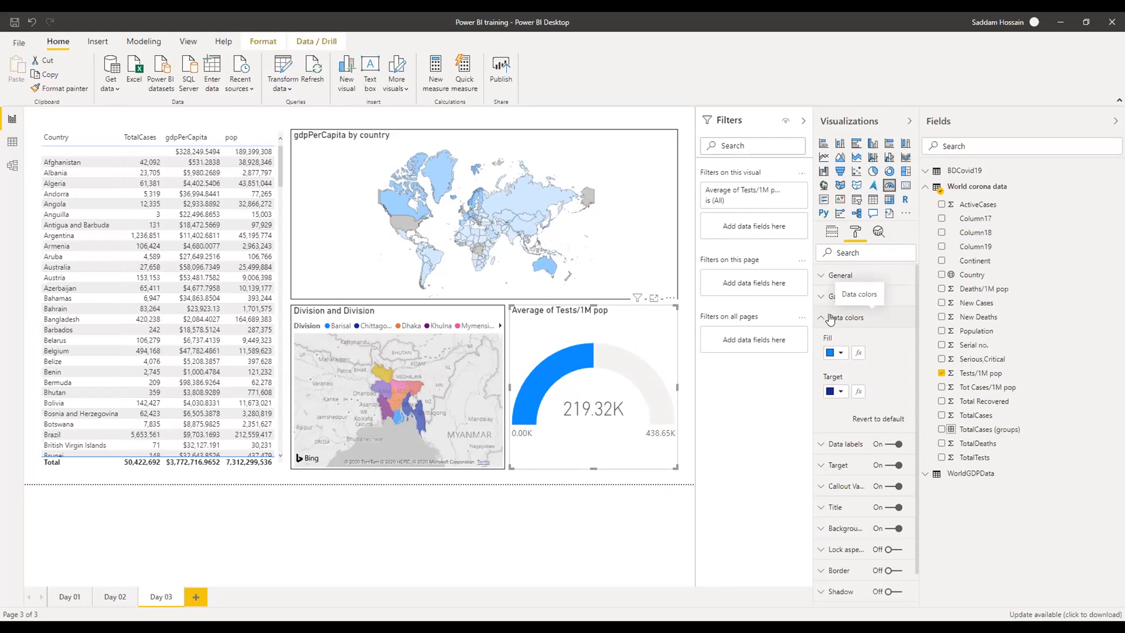
{"action": "left_click", "coordinate": [830, 319]}
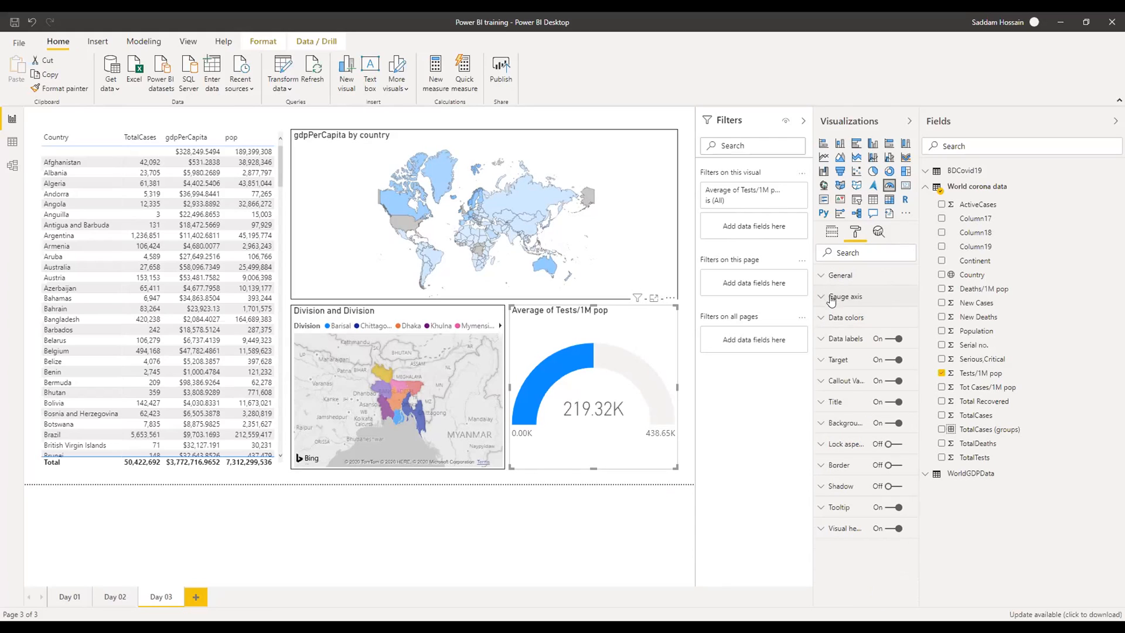
- Try a target value of 1000 on the gauge axis, and clear it again
{"action": "left_click", "coordinate": [830, 296]}
{"action": "left_click", "coordinate": [837, 402]}
{"action": "left_click", "coordinate": [839, 401]}
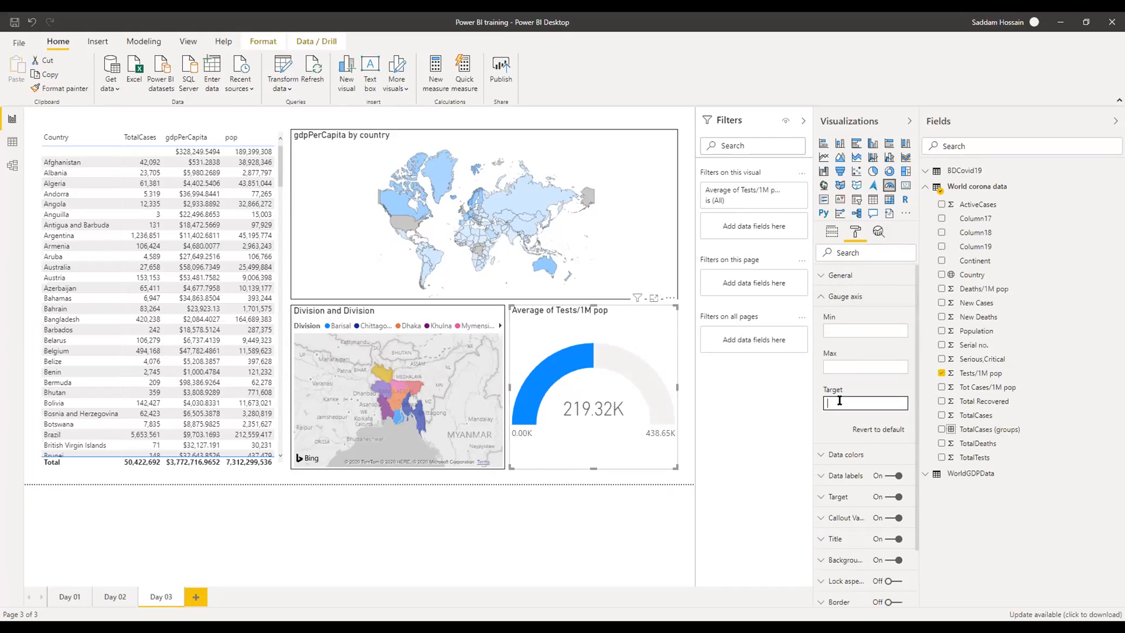
{"action": "type", "text": "1000"}
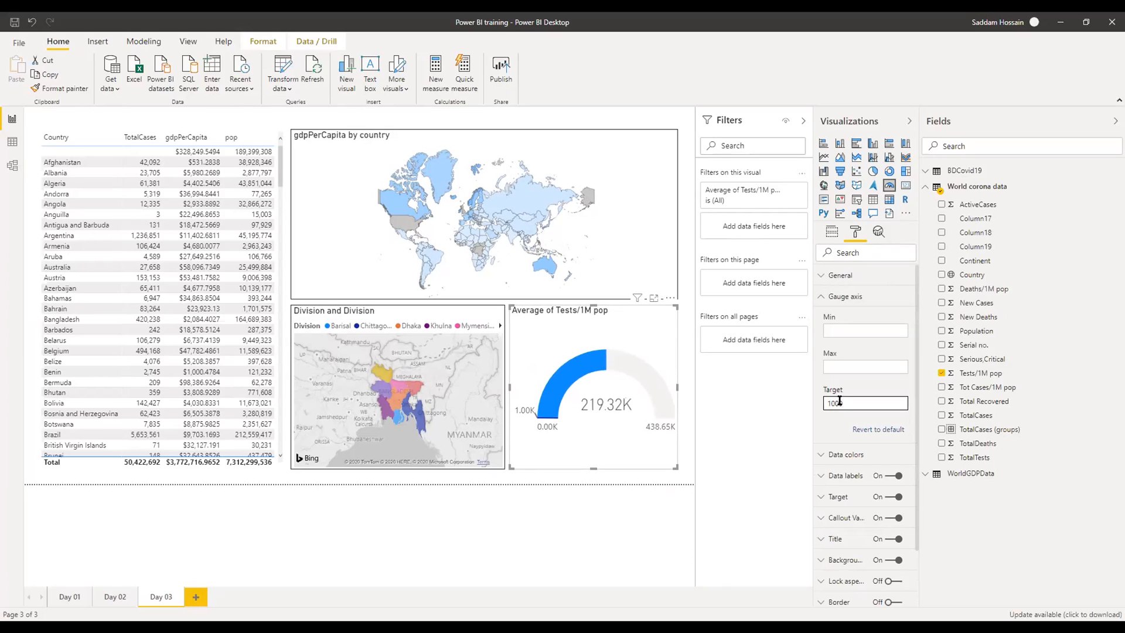
{"action": "key", "text": "BackSpace"}
{"action": "key", "text": "BackSpace"}
{"action": "key", "text": "BackSpace"}
{"action": "key", "text": "BackSpace"}
- Set the gauge axis maximum to 1000000 and turn on the gauge's border
{"action": "left_click", "coordinate": [839, 363]}
{"action": "type", "text": "10000"}
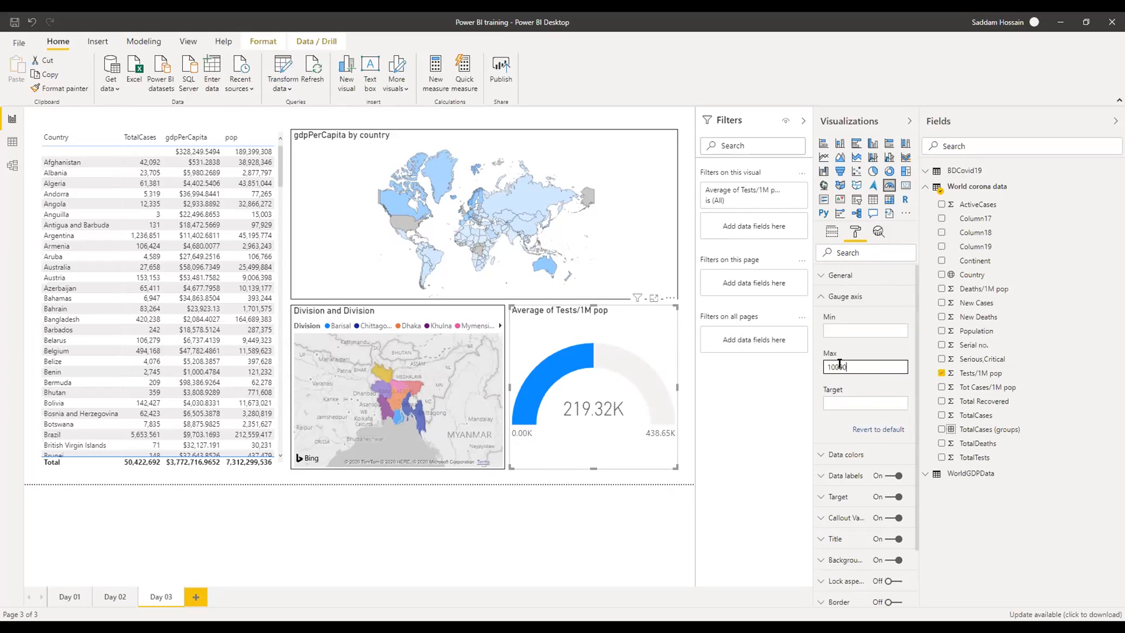
{"action": "type", "text": "00"}
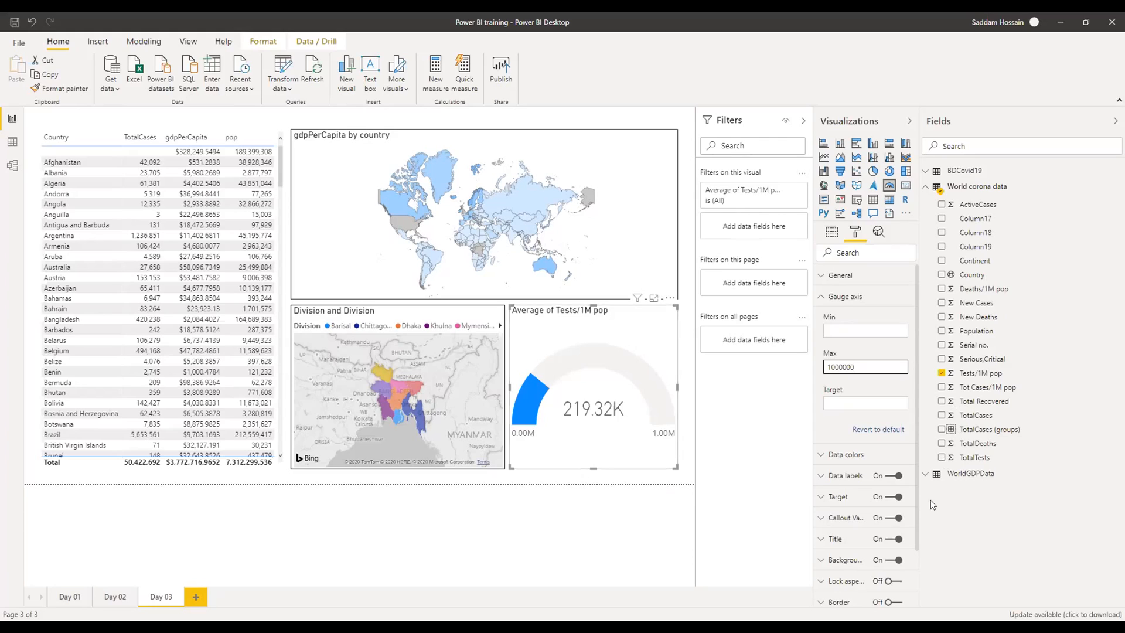
{"action": "left_click", "coordinate": [891, 602]}
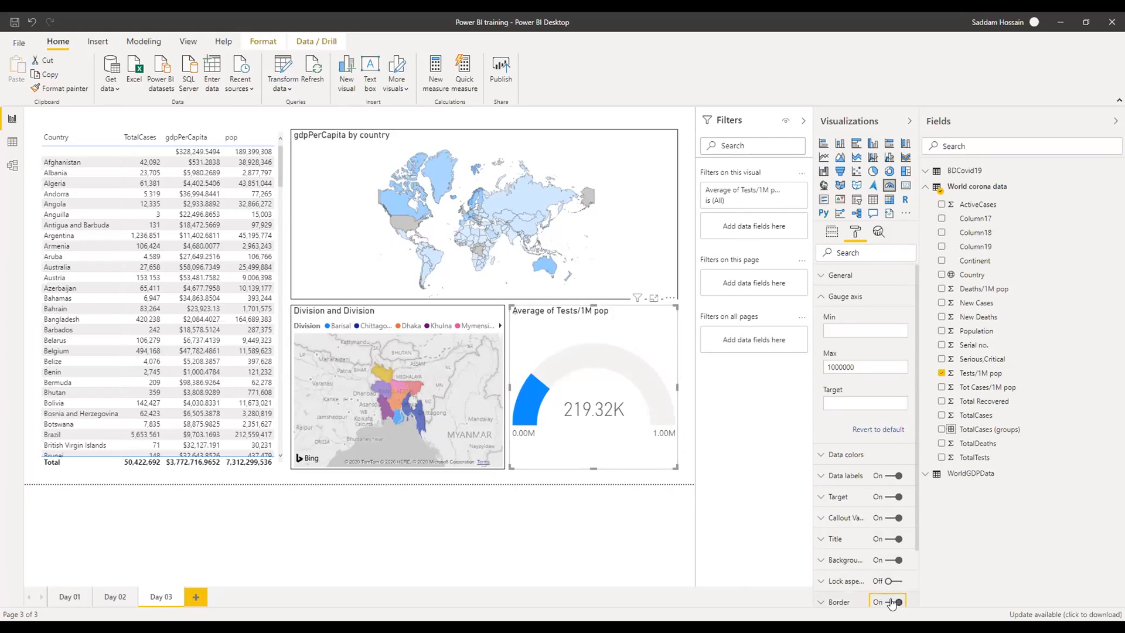
{"action": "left_click", "coordinate": [615, 483]}
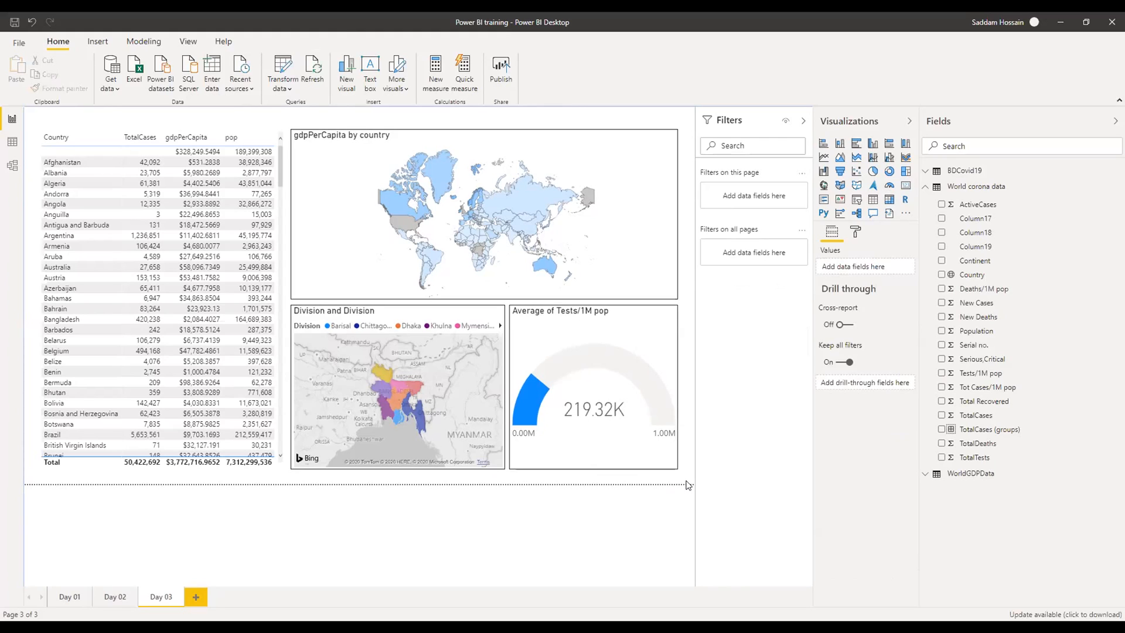
{"action": "left_click", "coordinate": [628, 323]}
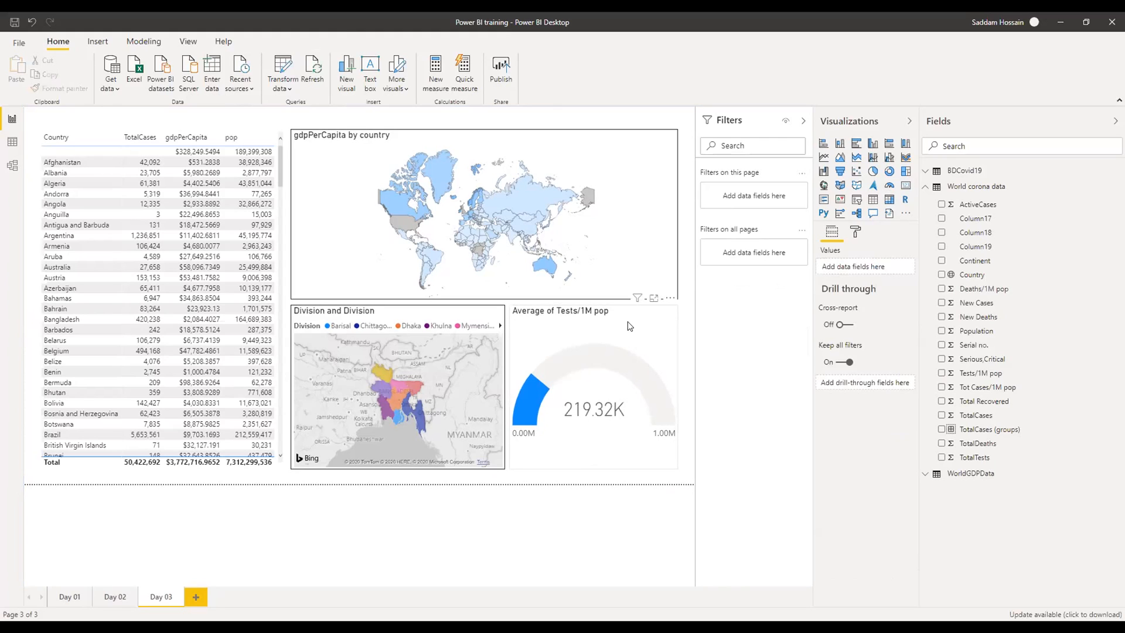
{"action": "left_click", "coordinate": [644, 485]}
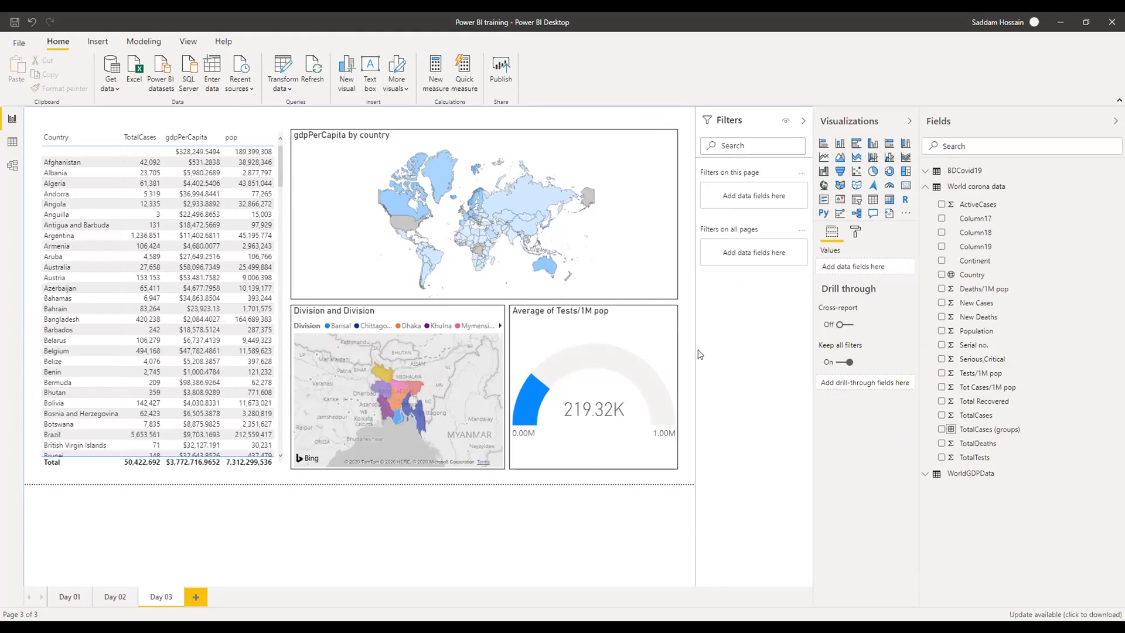
{"action": "left_click", "coordinate": [662, 330]}
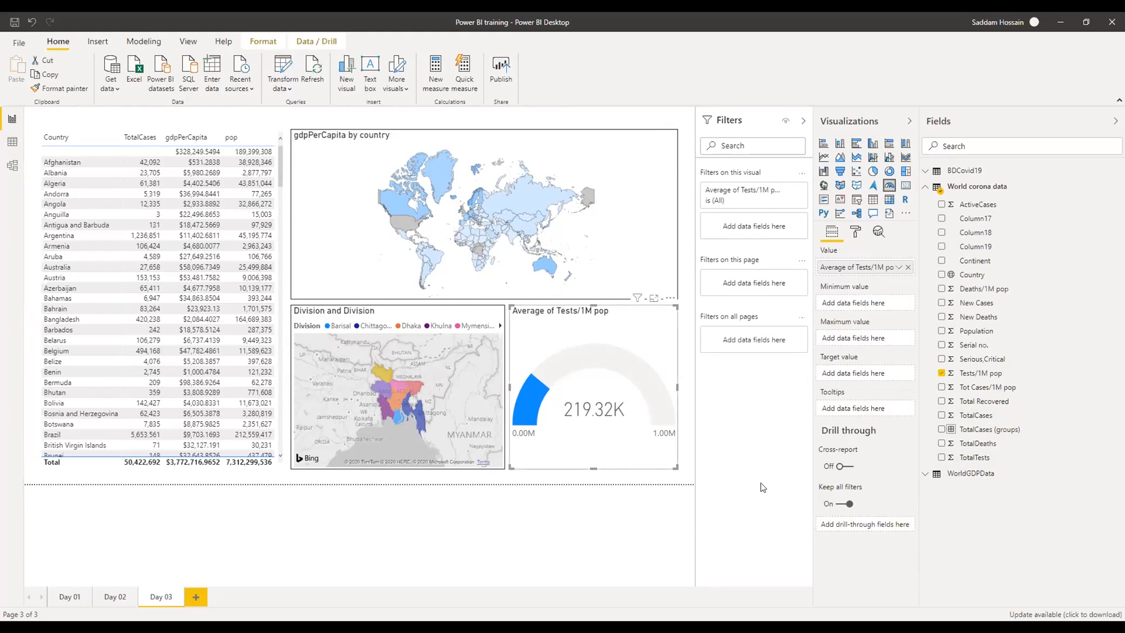
{"action": "left_click", "coordinate": [687, 488]}
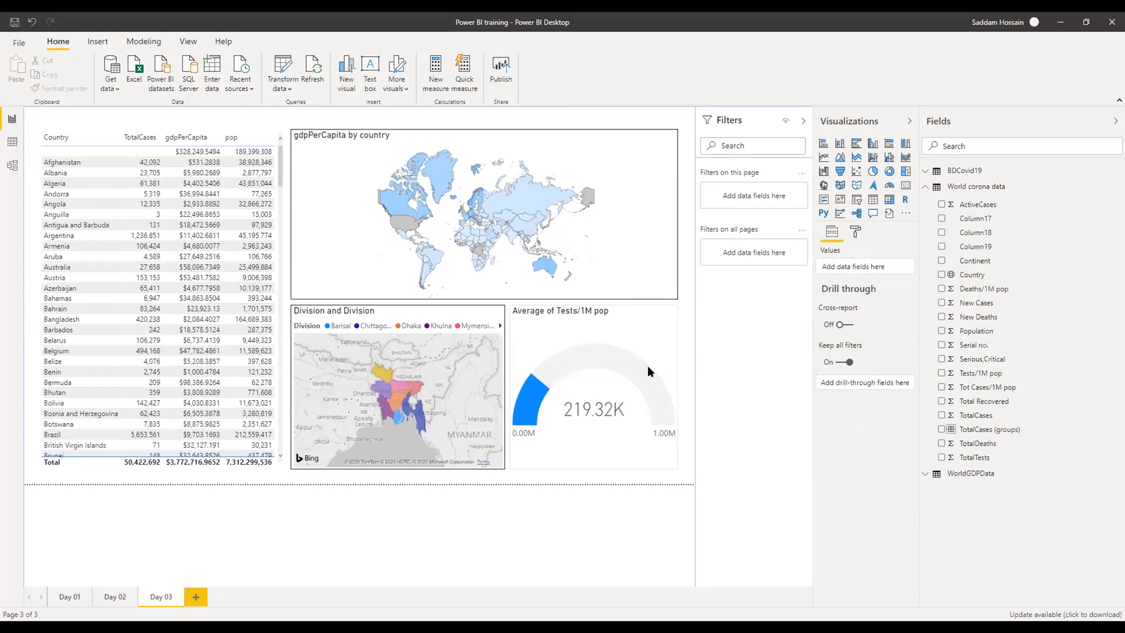
- Reopen the gauge's formatting options and examine its gauge axis and data colors settings
{"action": "left_click", "coordinate": [608, 320]}
{"action": "left_click", "coordinate": [855, 232]}
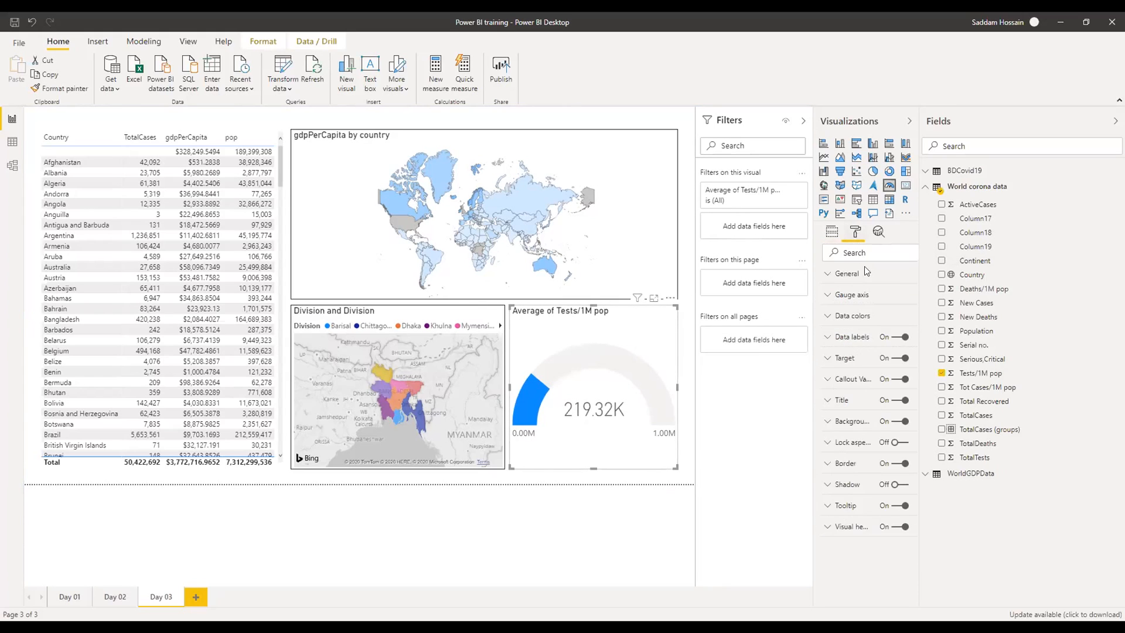
{"action": "left_click", "coordinate": [841, 297]}
{"action": "left_click", "coordinate": [841, 297]}
{"action": "left_click", "coordinate": [841, 297]}
{"action": "left_click", "coordinate": [834, 331]}
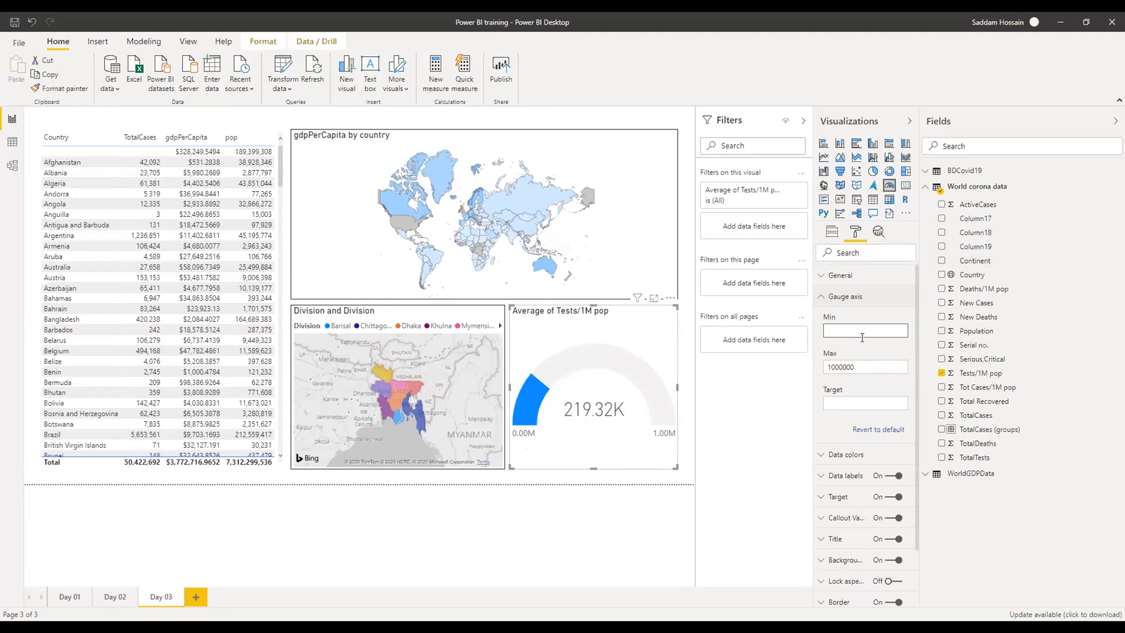
{"action": "left_click", "coordinate": [826, 297]}
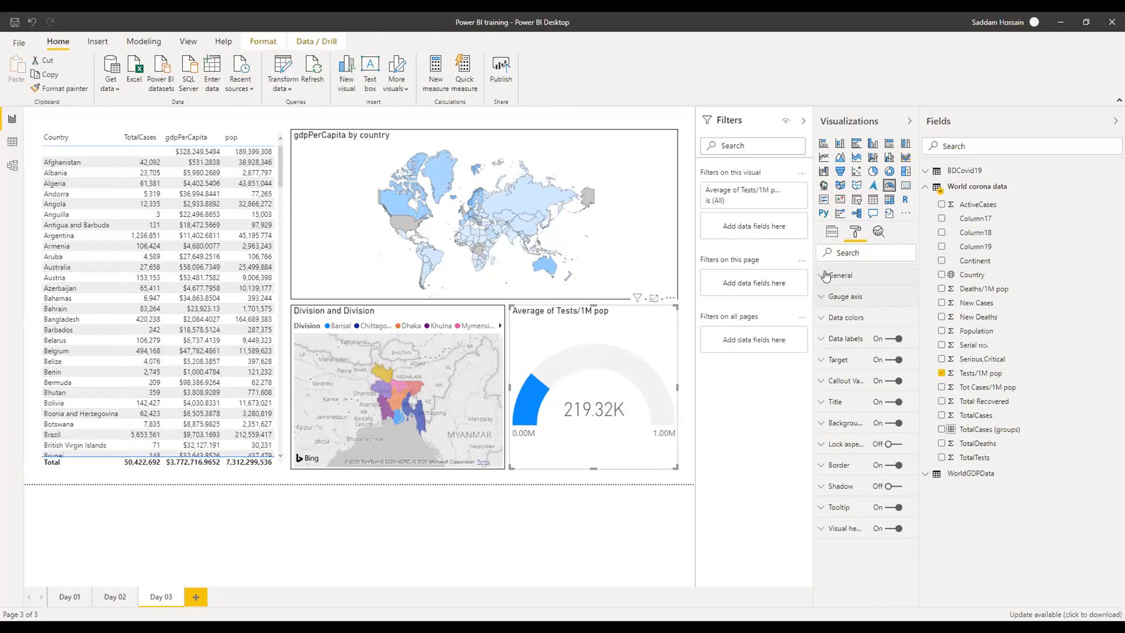
{"action": "left_click", "coordinate": [831, 320]}
{"action": "left_click", "coordinate": [831, 319]}
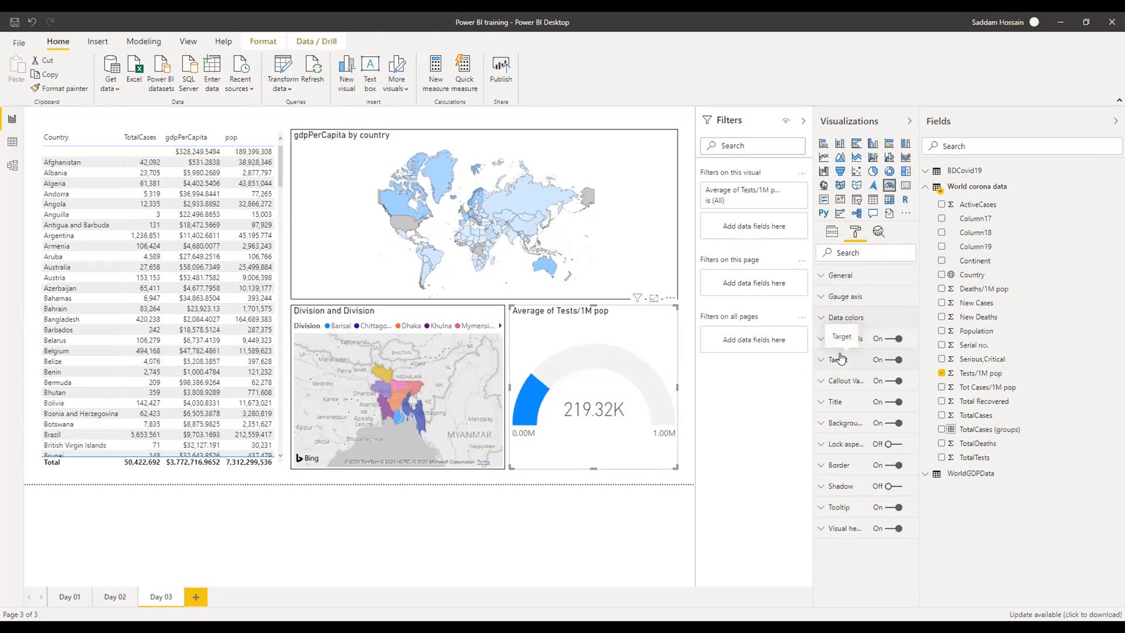
- Set the gauge axis target value to 300000
{"action": "left_click", "coordinate": [839, 297]}
{"action": "left_click", "coordinate": [834, 401]}
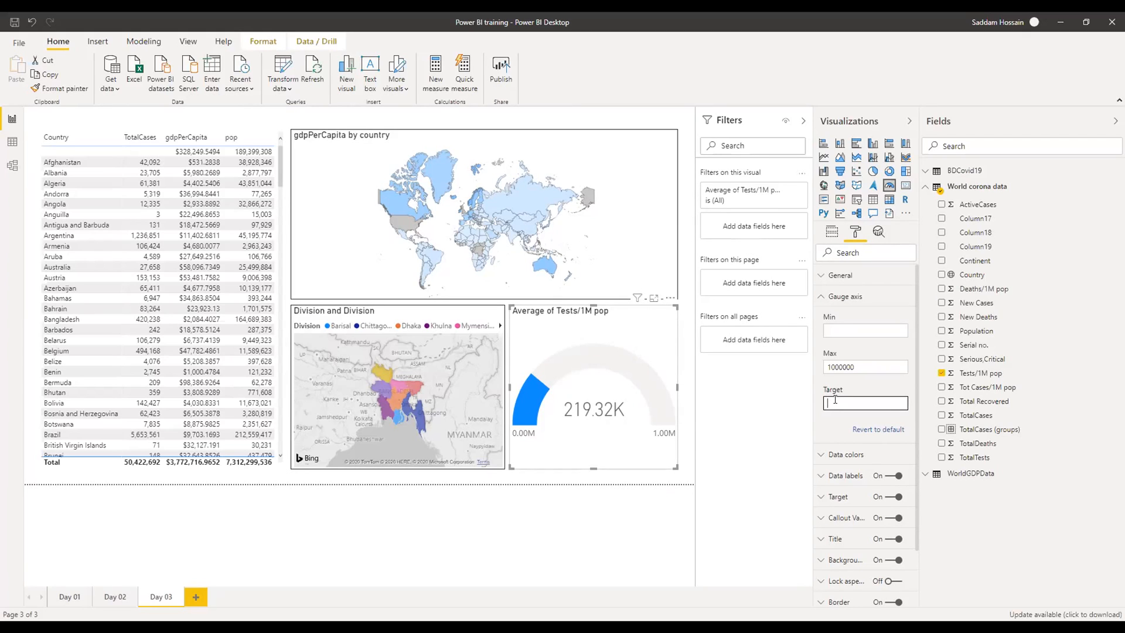
{"action": "type", "text": "300000"}
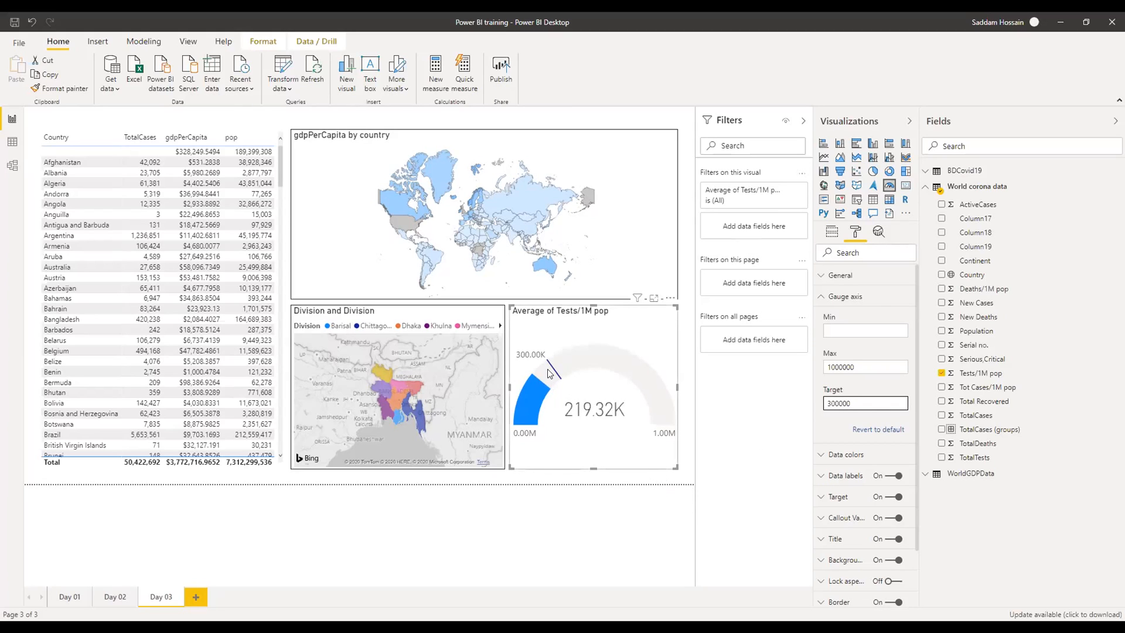
{"action": "mouse_move", "coordinate": [553, 364]}
{"action": "mouse_move", "coordinate": [549, 374]}
{"action": "left_click", "coordinate": [656, 484]}
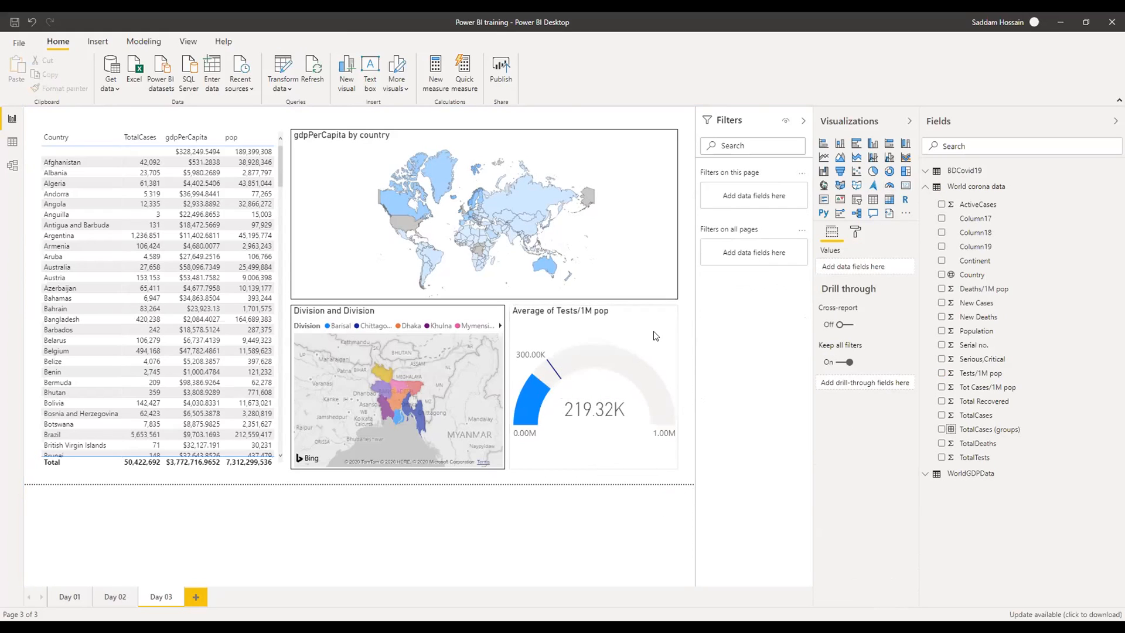
- Open the conditional formatting of the gauge's fill color, try the Rules format, and return it to Color scale
{"action": "left_click", "coordinate": [644, 346]}
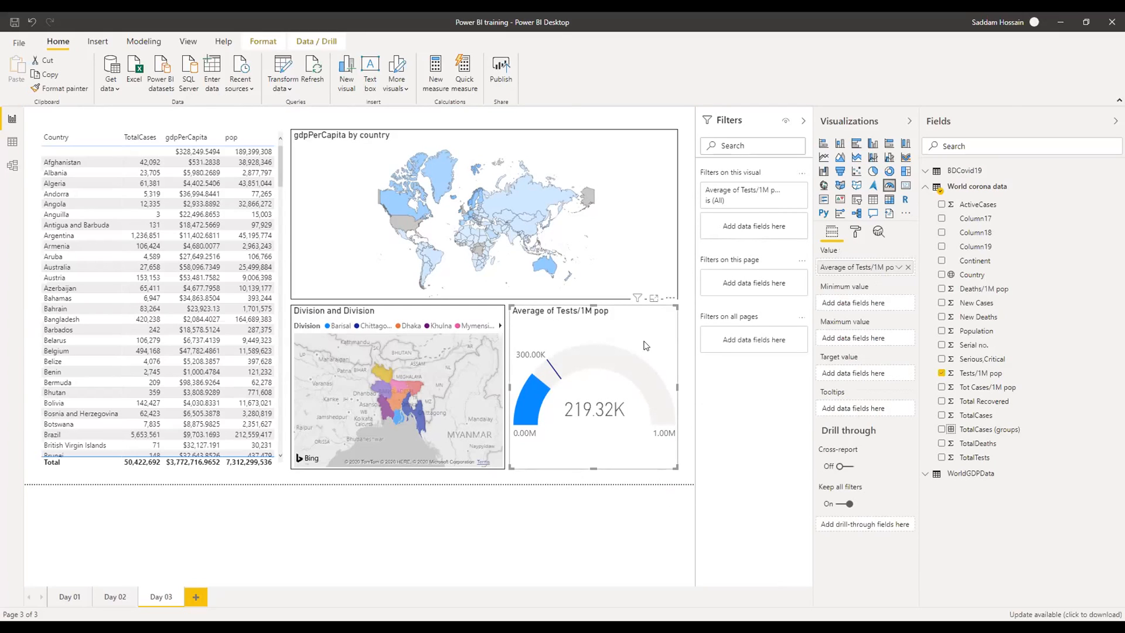
{"action": "left_click", "coordinate": [856, 232]}
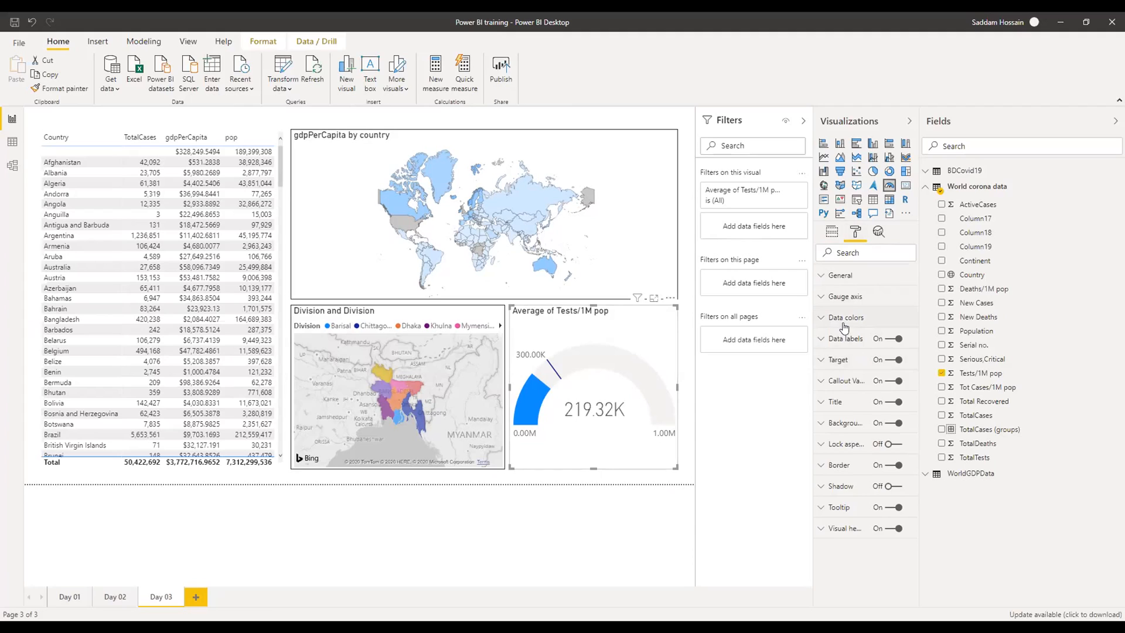
{"action": "left_click", "coordinate": [844, 321]}
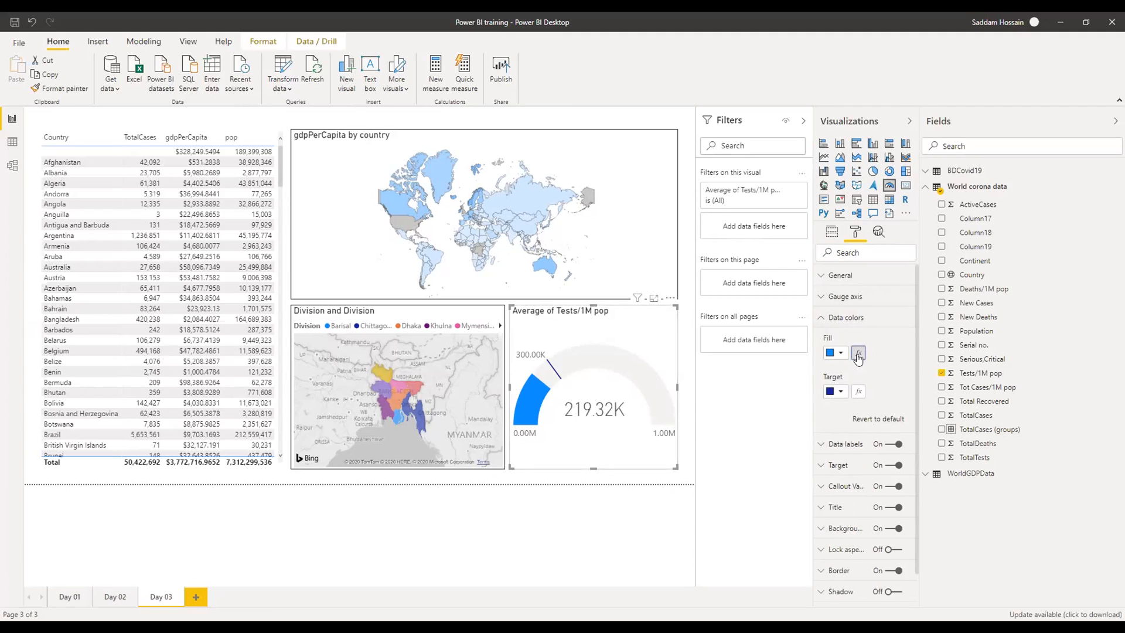
{"action": "left_click", "coordinate": [858, 354]}
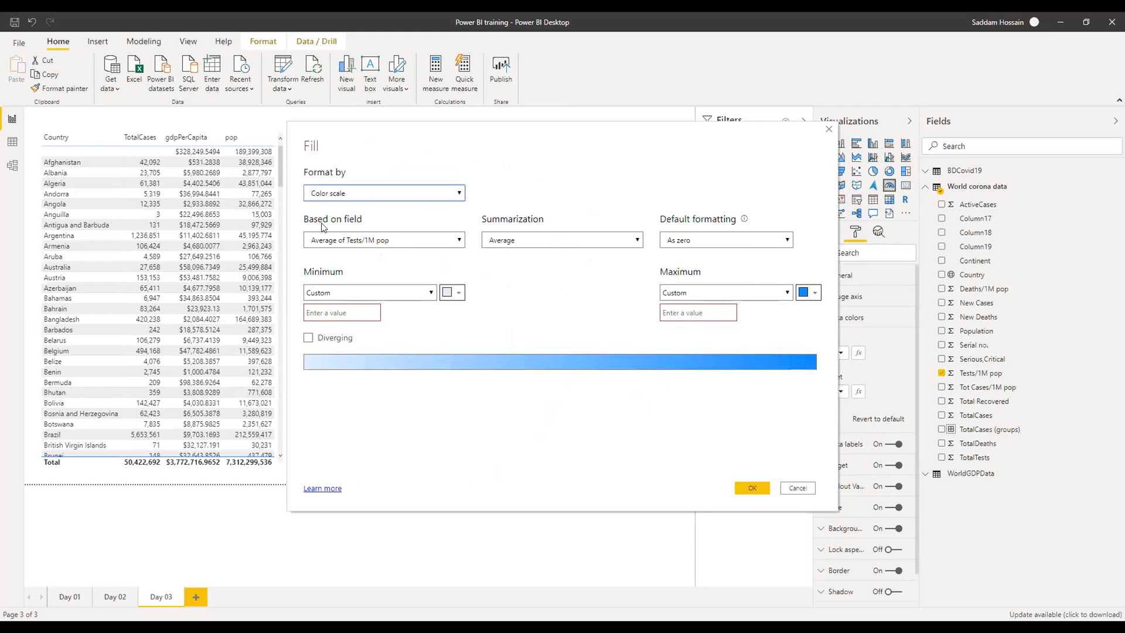
{"action": "left_click", "coordinate": [405, 197]}
{"action": "left_click", "coordinate": [377, 219]}
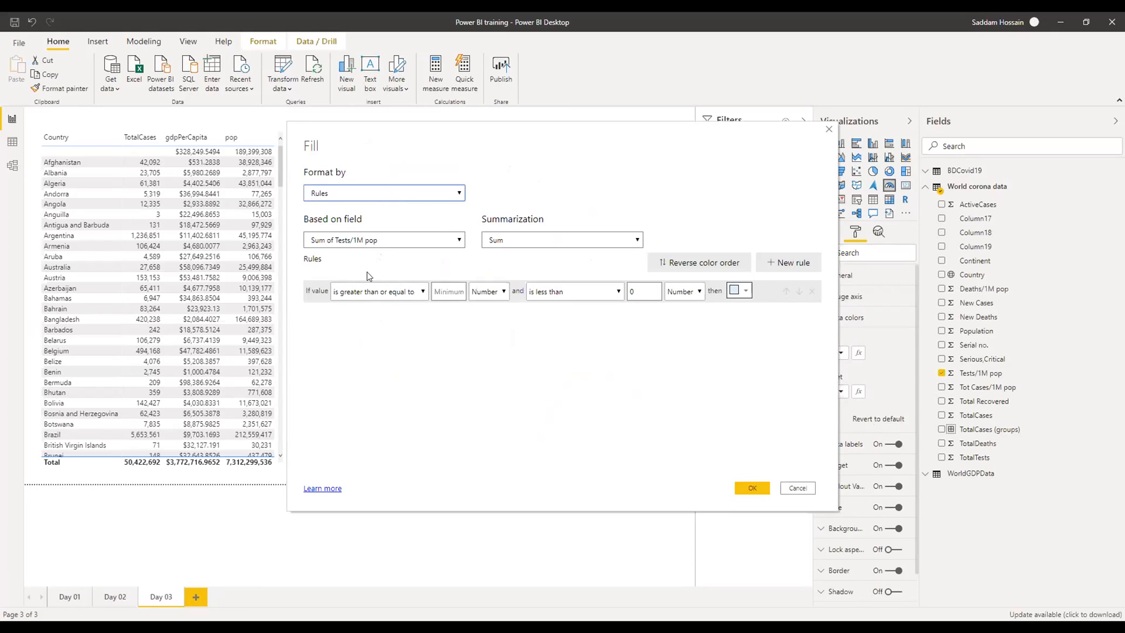
{"action": "key", "text": "Up"}
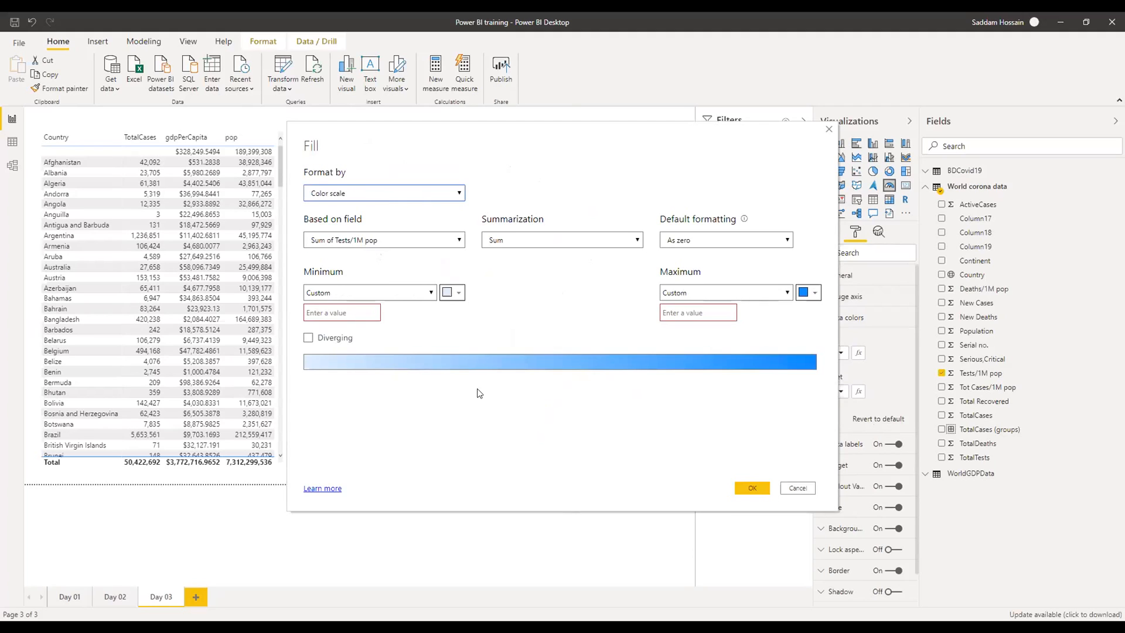
- Give the minimum of the fill color scale the custom green color 99CC00
{"action": "left_click", "coordinate": [456, 293]}
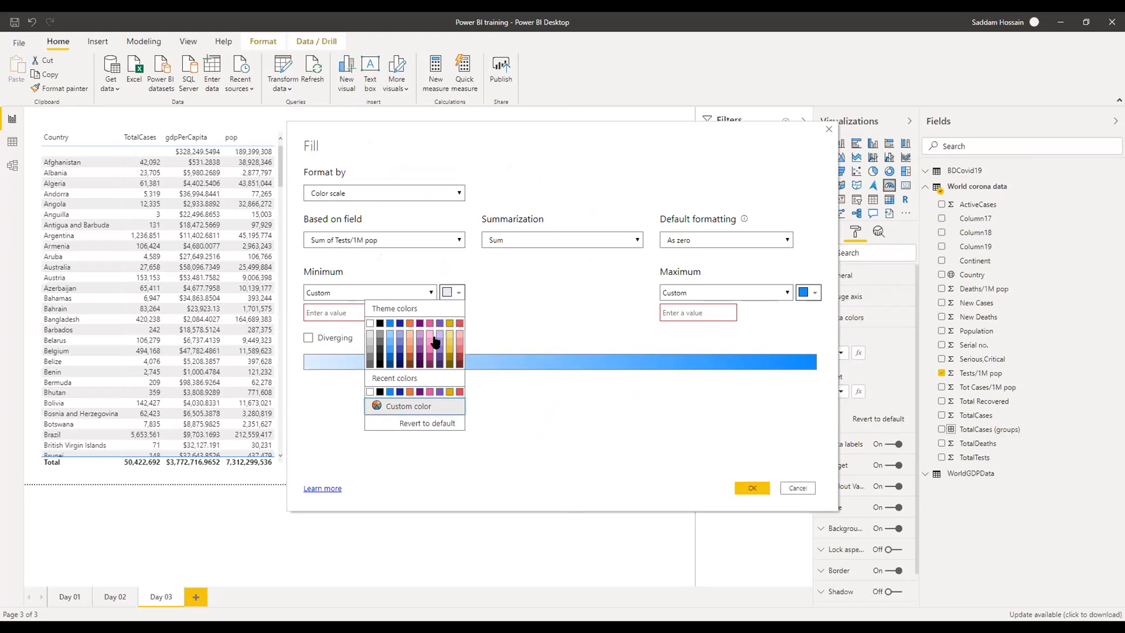
{"action": "left_click", "coordinate": [419, 408]}
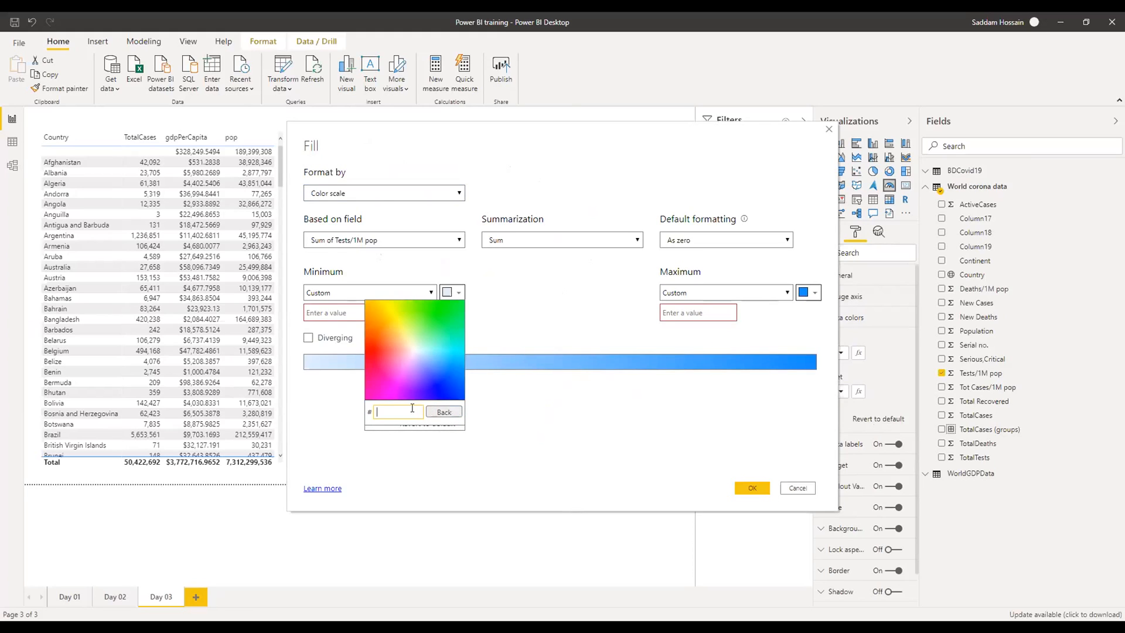
{"action": "type", "text": "9c"}
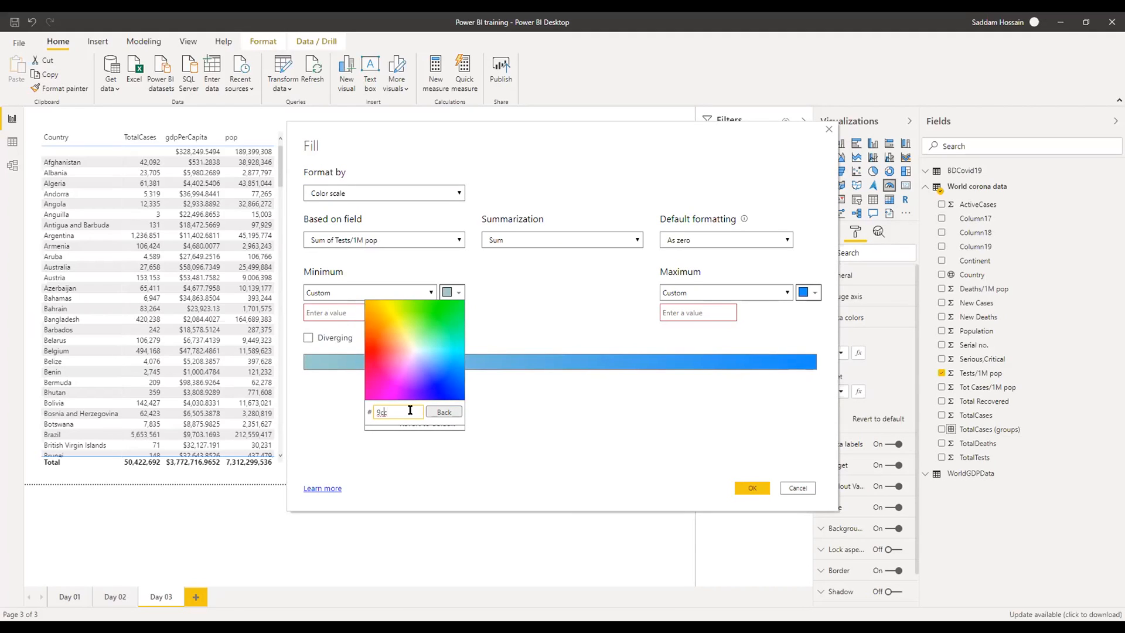
{"action": "type", "text": "c99cc00"}
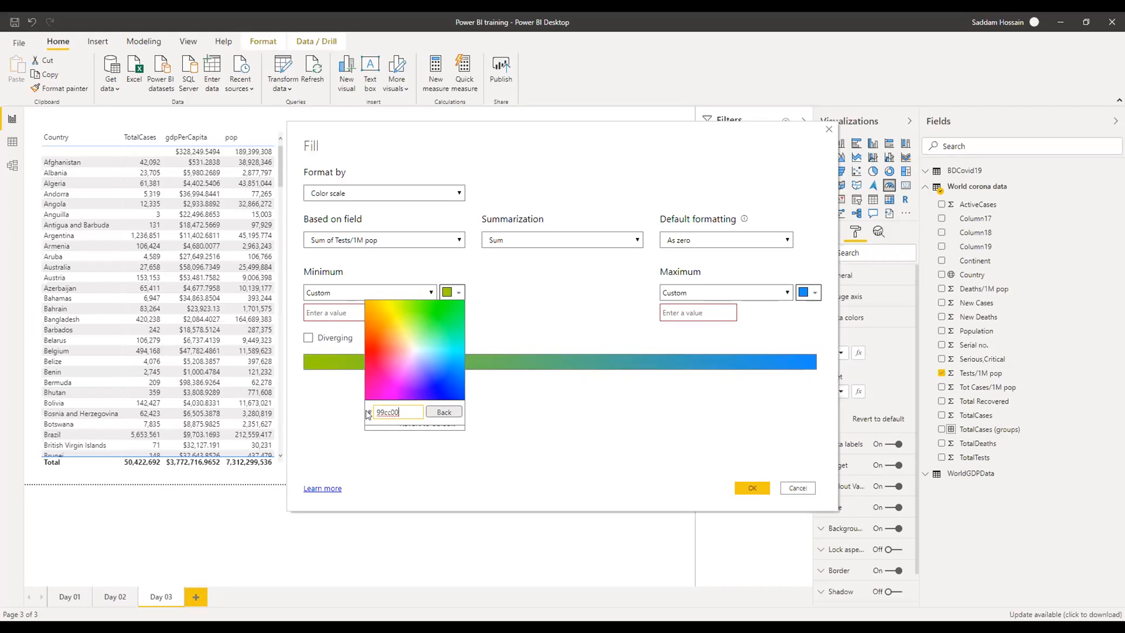
{"action": "left_click", "coordinate": [446, 412]}
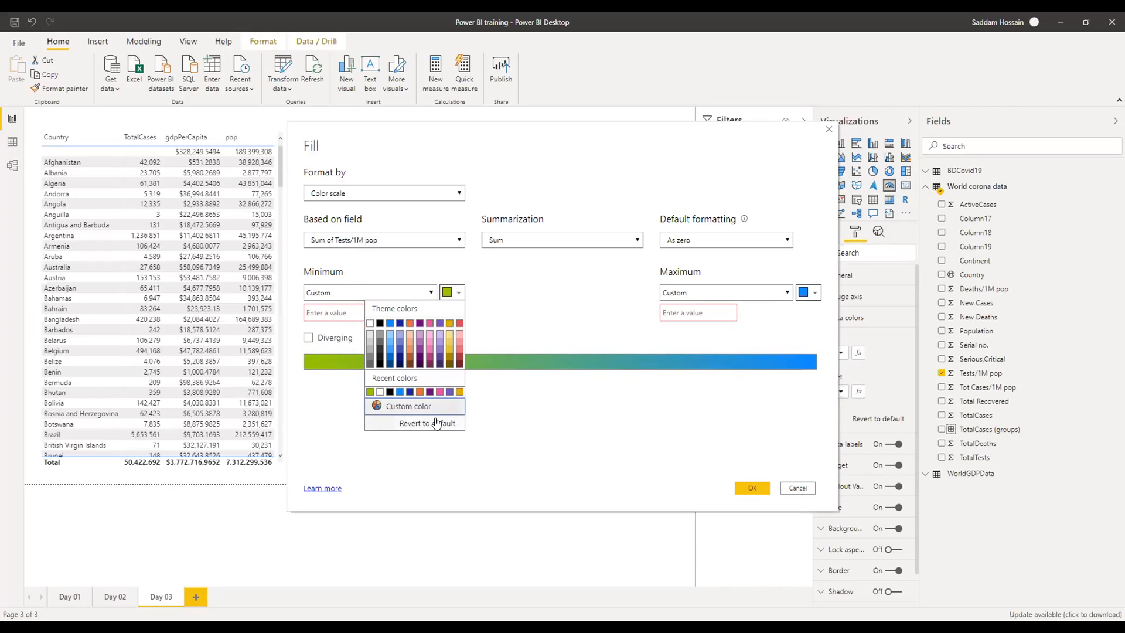
{"action": "left_click", "coordinate": [520, 421]}
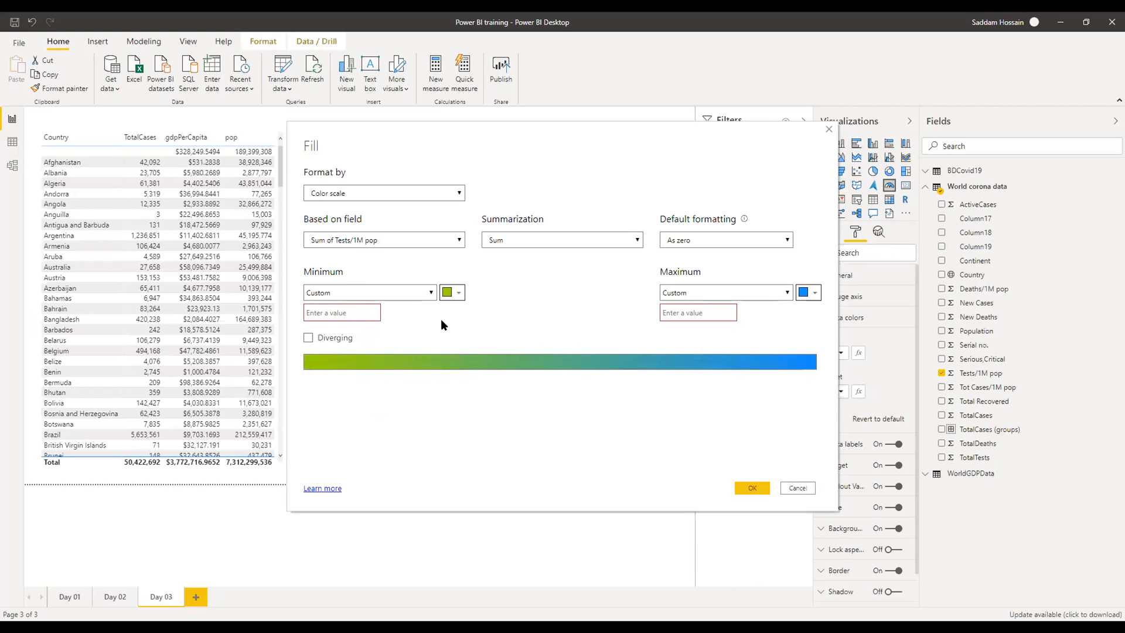
{"action": "left_click", "coordinate": [460, 293]}
{"action": "left_click", "coordinate": [412, 406]}
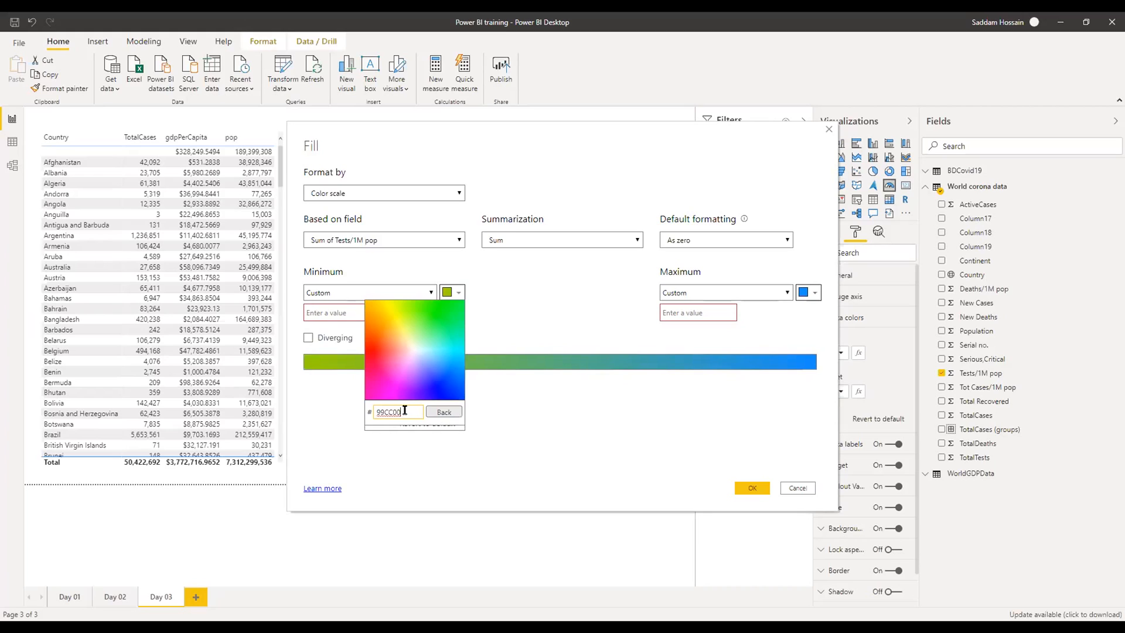
{"action": "left_click", "coordinate": [433, 414]}
{"action": "left_click", "coordinate": [548, 439]}
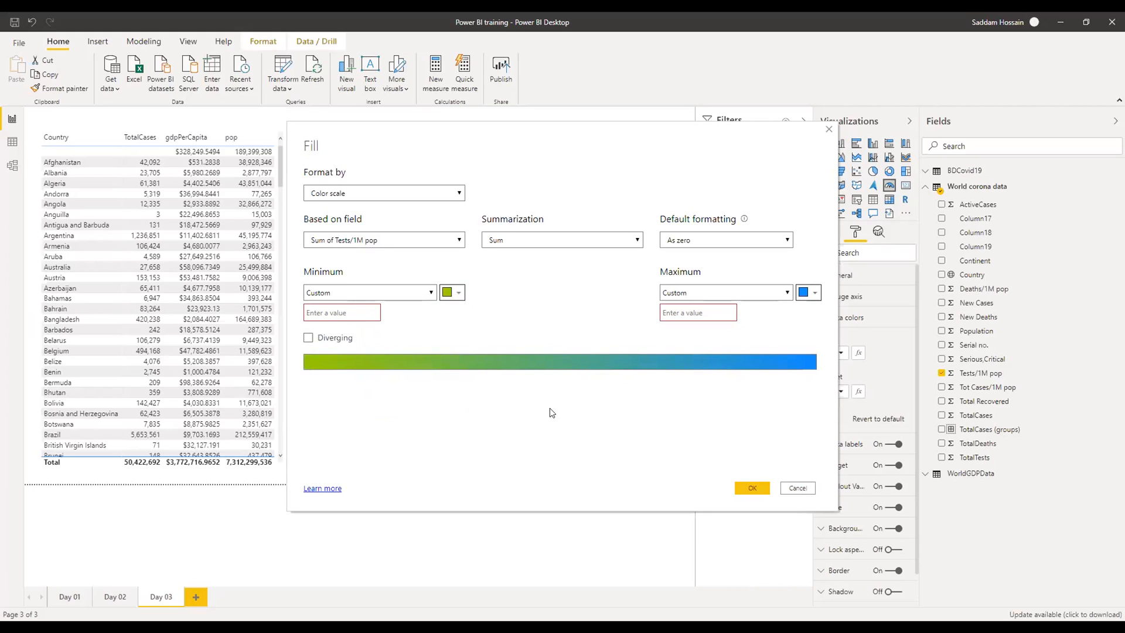
- Make the fill color scale run from theme red at the minimum to the custom green 99CC00 at the maximum
{"action": "left_click", "coordinate": [814, 293]}
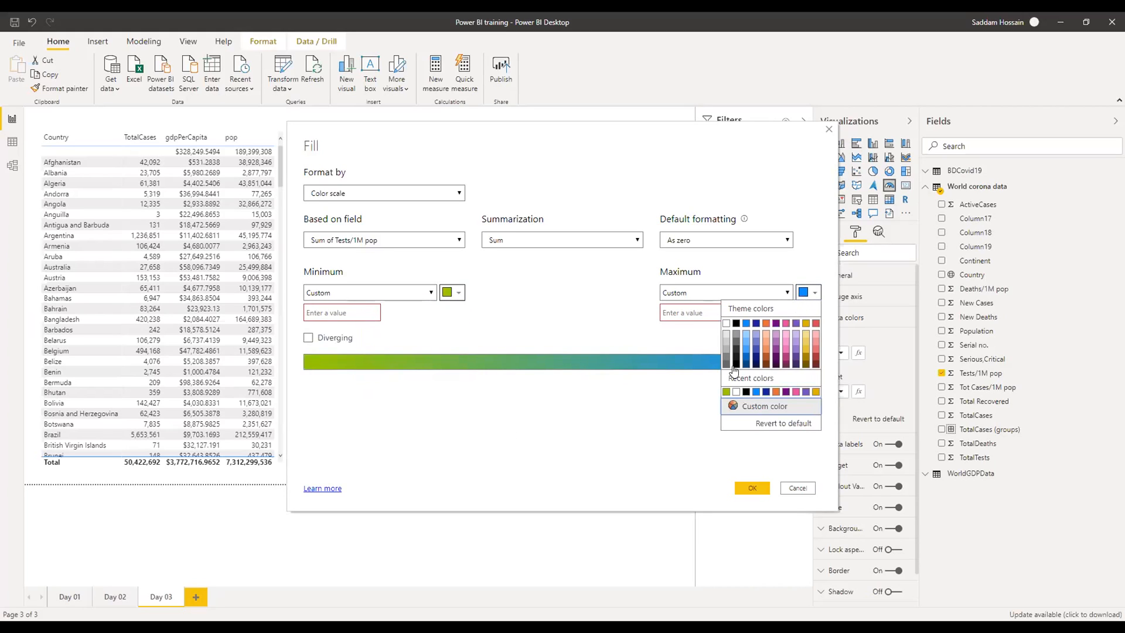
{"action": "left_click", "coordinate": [815, 322]}
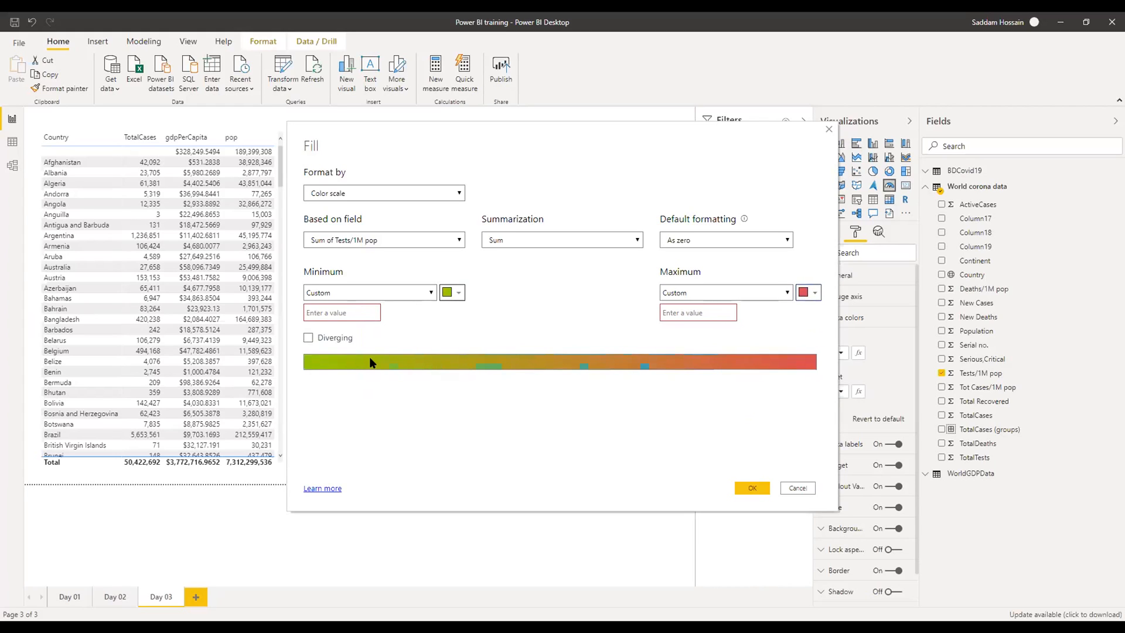
{"action": "left_click", "coordinate": [451, 293]}
{"action": "left_click", "coordinate": [459, 322]}
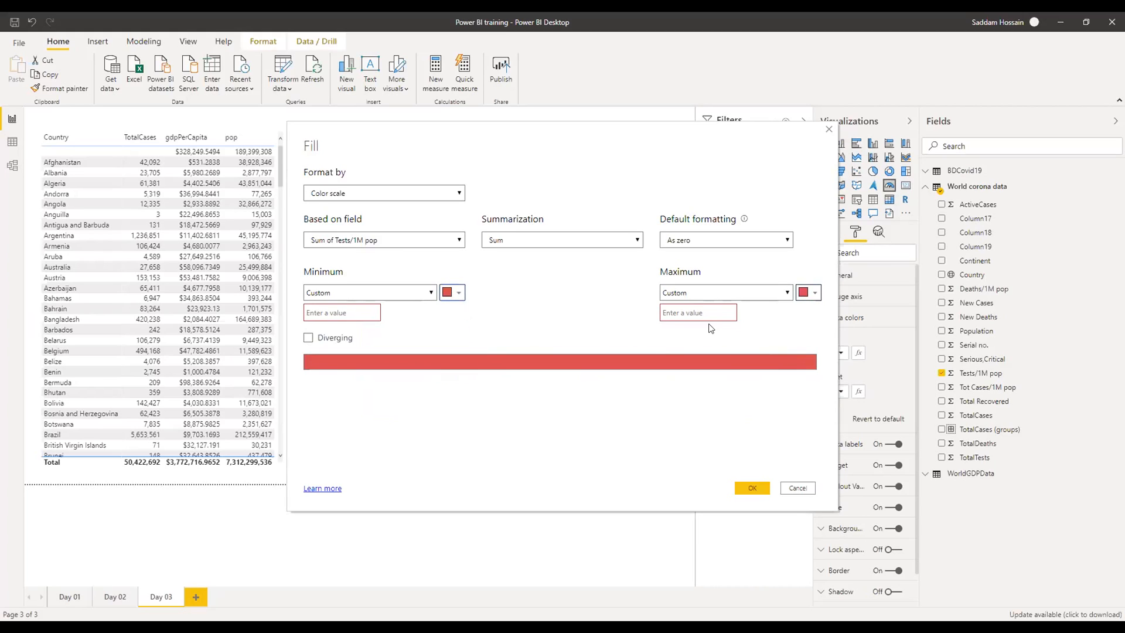
{"action": "left_click", "coordinate": [805, 295]}
{"action": "left_click", "coordinate": [735, 391]}
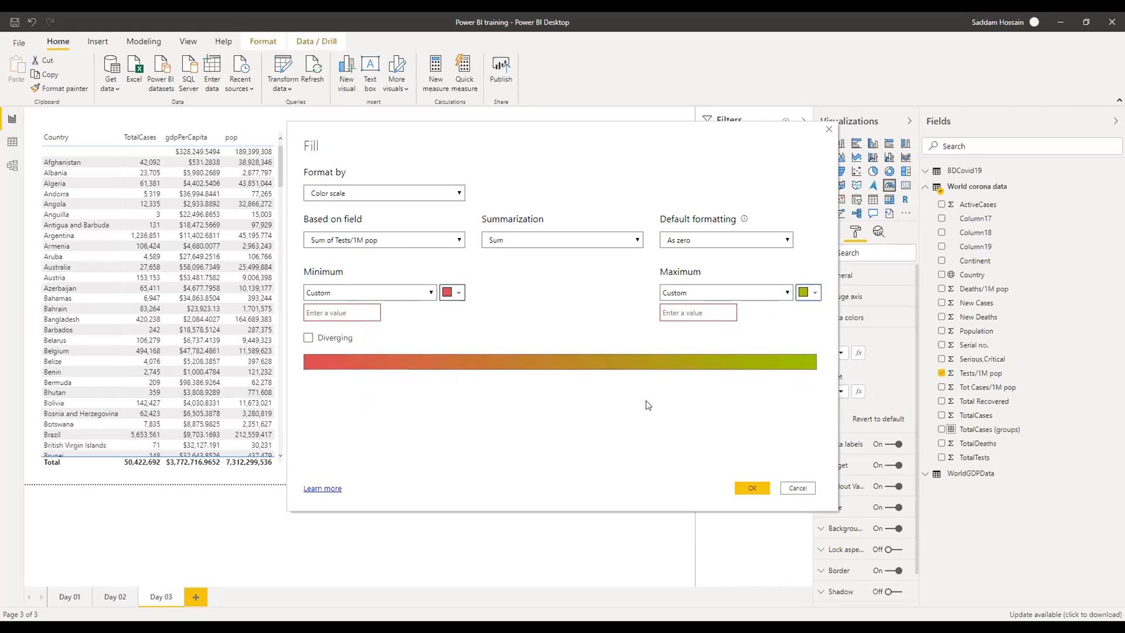
- Set the gauge fill color scale's custom minimum to 0 and maximum to 1000000, and apply the conditional formatting
{"action": "left_click", "coordinate": [754, 488]}
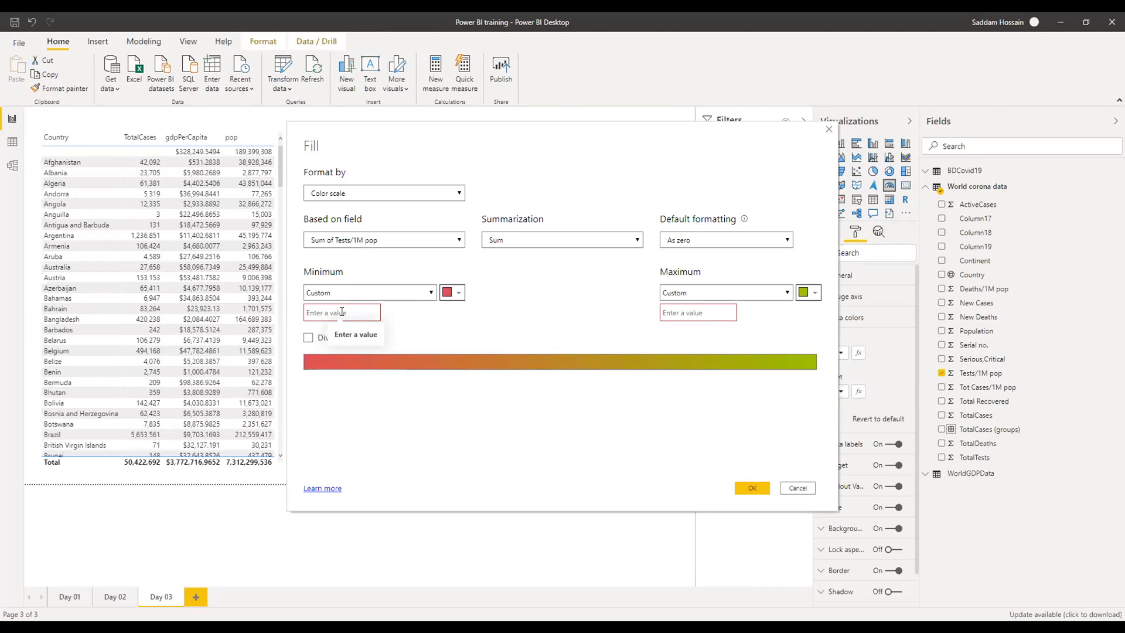
{"action": "type", "text": "0"}
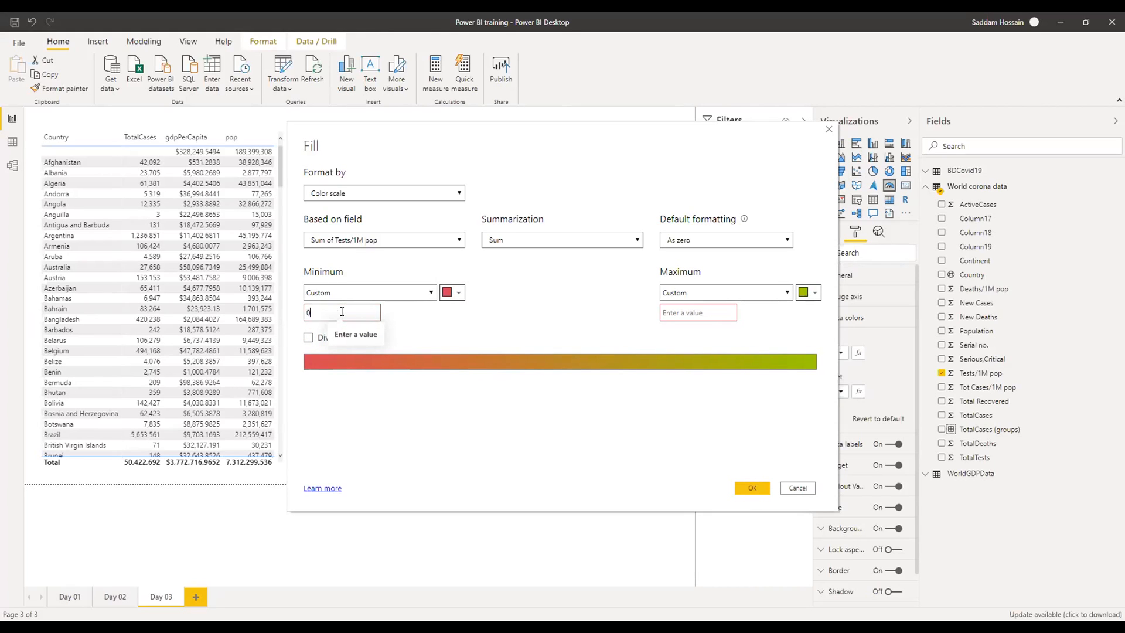
{"action": "left_click", "coordinate": [668, 313]}
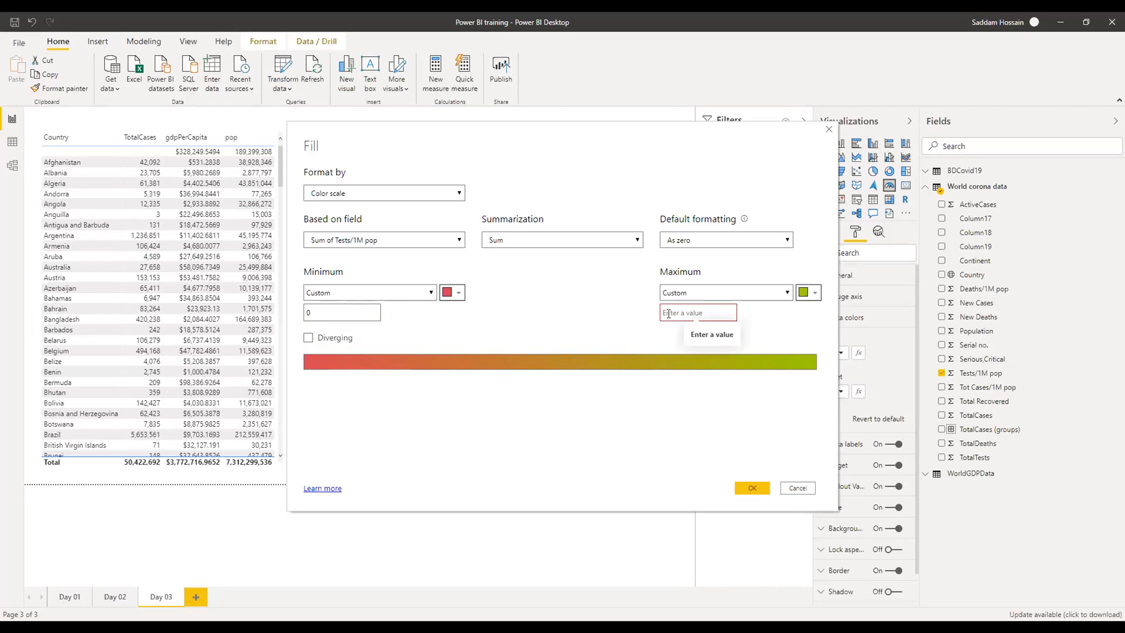
{"action": "type", "text": "1000000"}
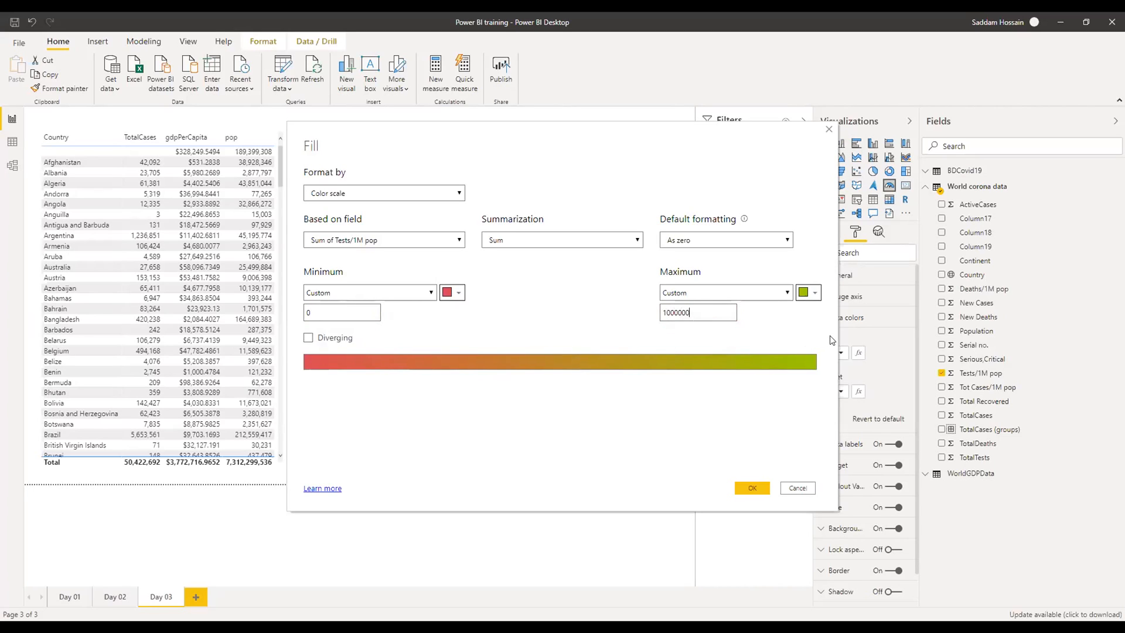
{"action": "key", "text": "Left"}
{"action": "key", "text": "Left"}
{"action": "key", "text": "Left"}
{"action": "key", "text": "Left"}
{"action": "left_click", "coordinate": [748, 486]}
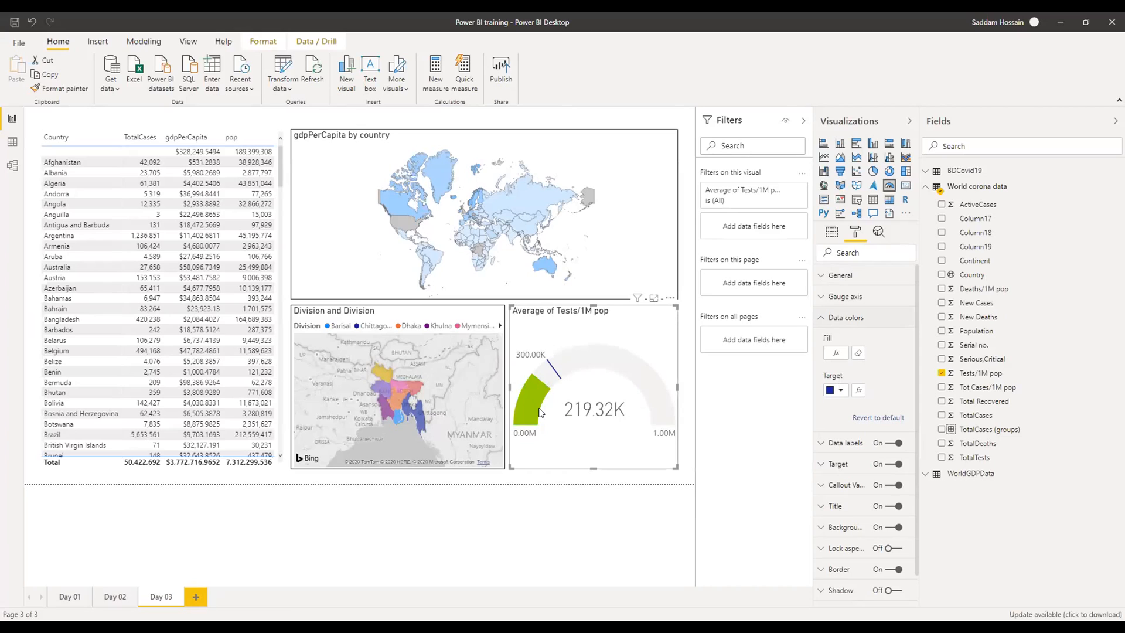
- Cross-filter the page by Australia on the world map and review the gauge's fill color scale settings without changing them
{"action": "mouse_move", "coordinate": [538, 391]}
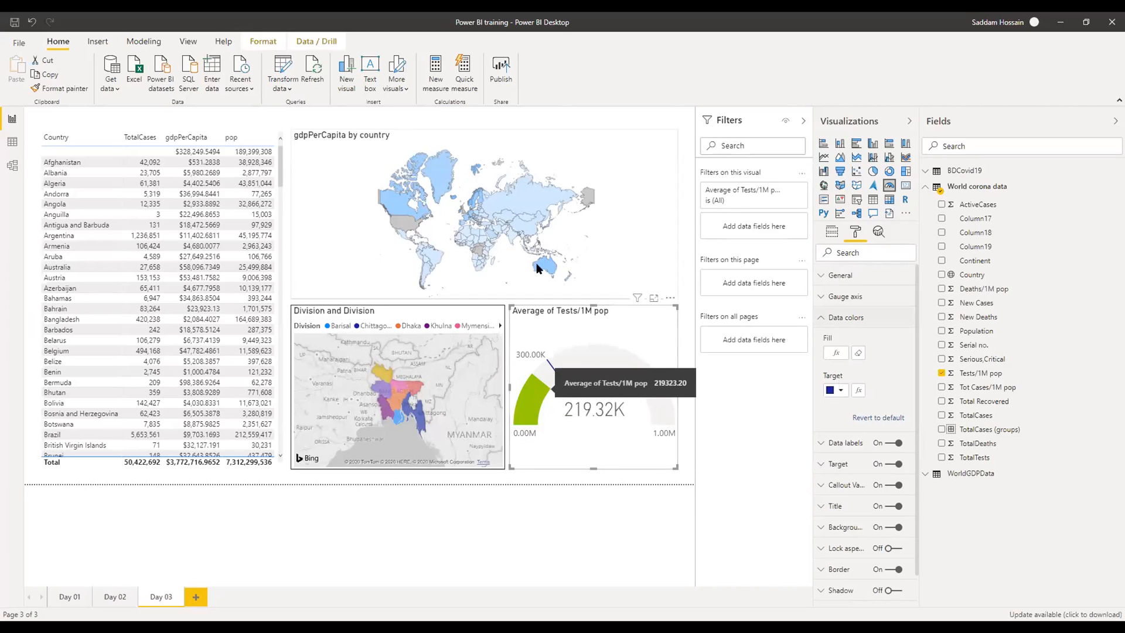
{"action": "mouse_move", "coordinate": [540, 267]}
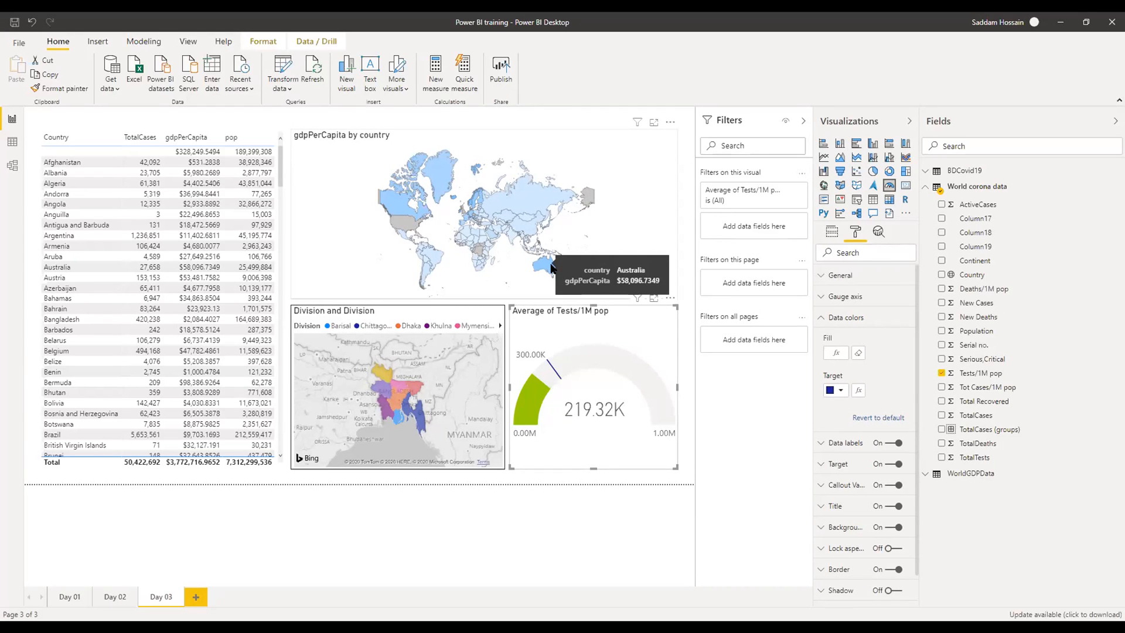
{"action": "double_click", "coordinate": [546, 263]}
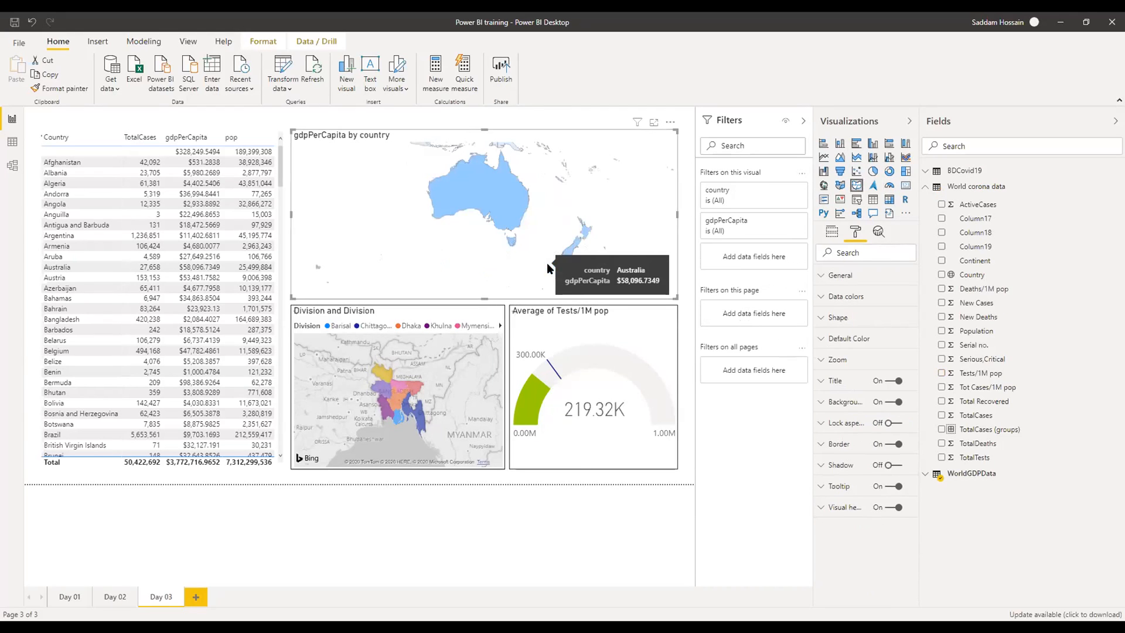
{"action": "left_click", "coordinate": [652, 339]}
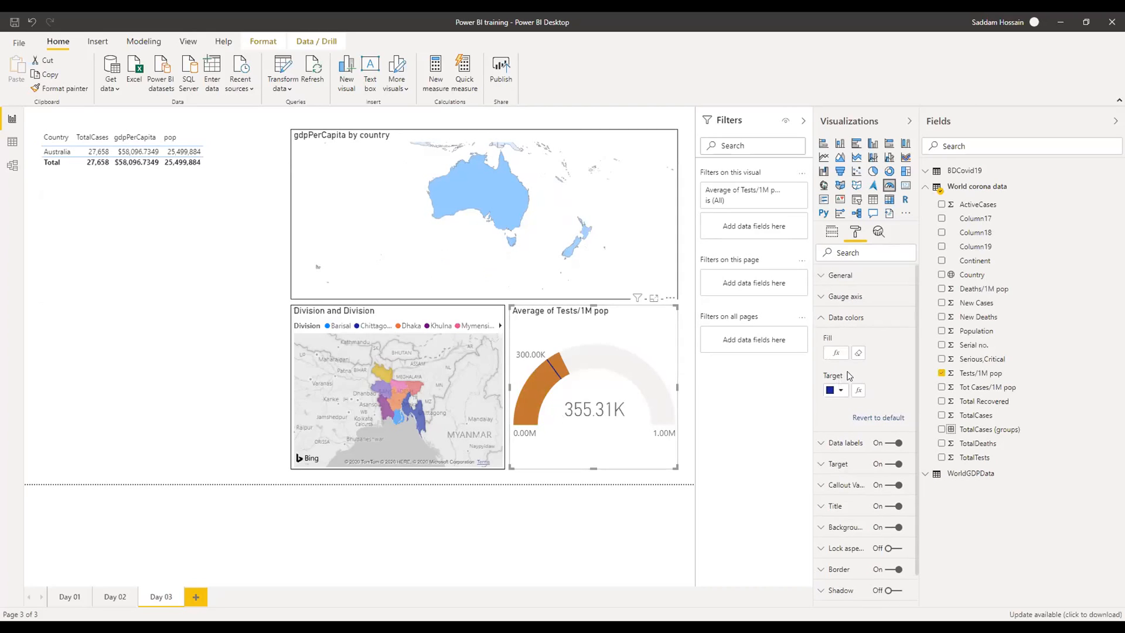
{"action": "left_click", "coordinate": [833, 356]}
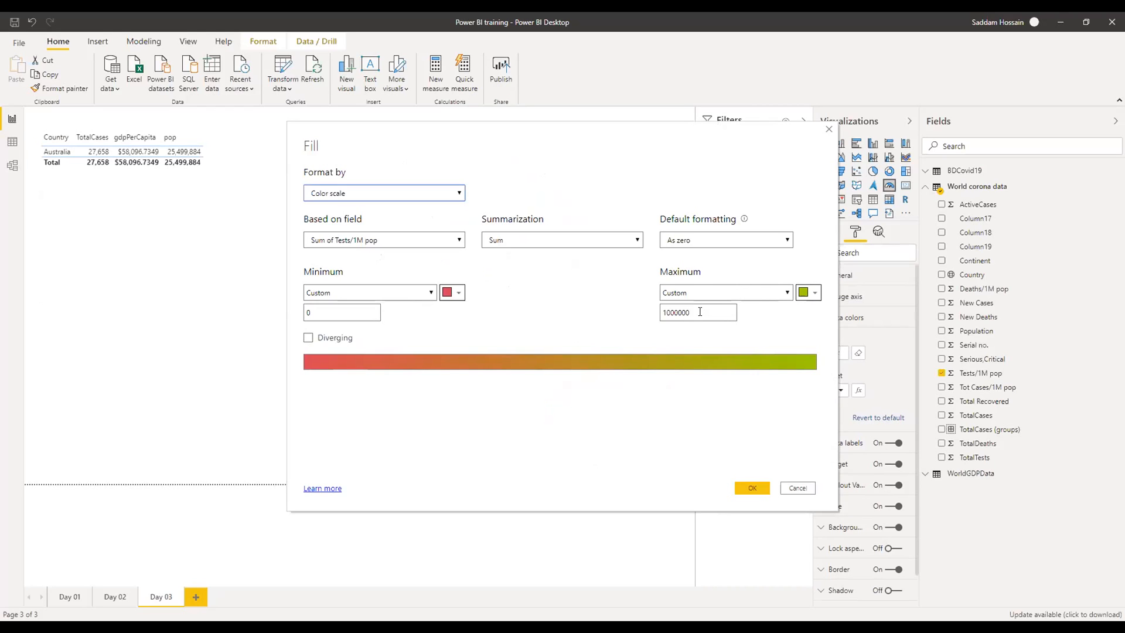
{"action": "left_click", "coordinate": [796, 487]}
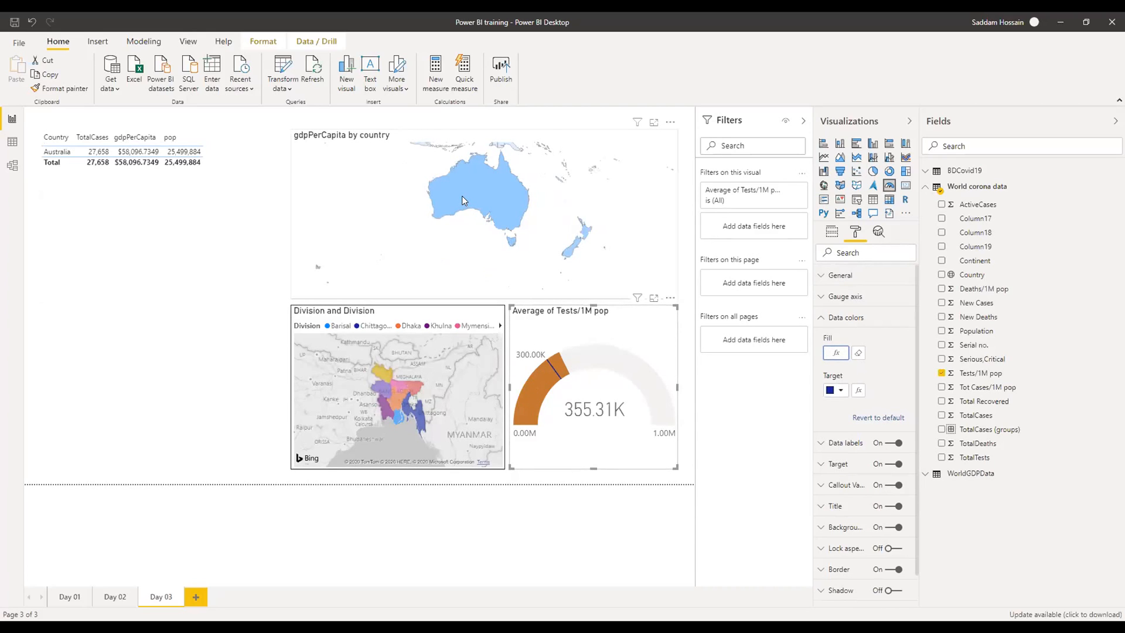
- Reset the map selection and compare the tests gauge for Greenland, Canada and Russia, finishing with Canada selected
{"action": "left_click", "coordinate": [502, 214]}
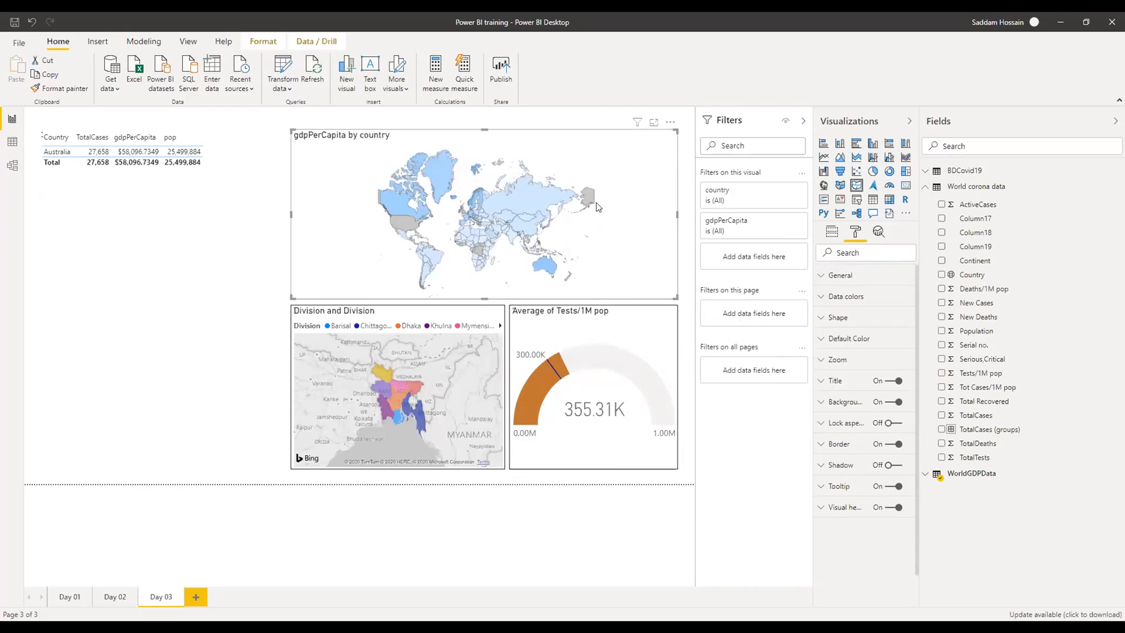
{"action": "double_click", "coordinate": [438, 177]}
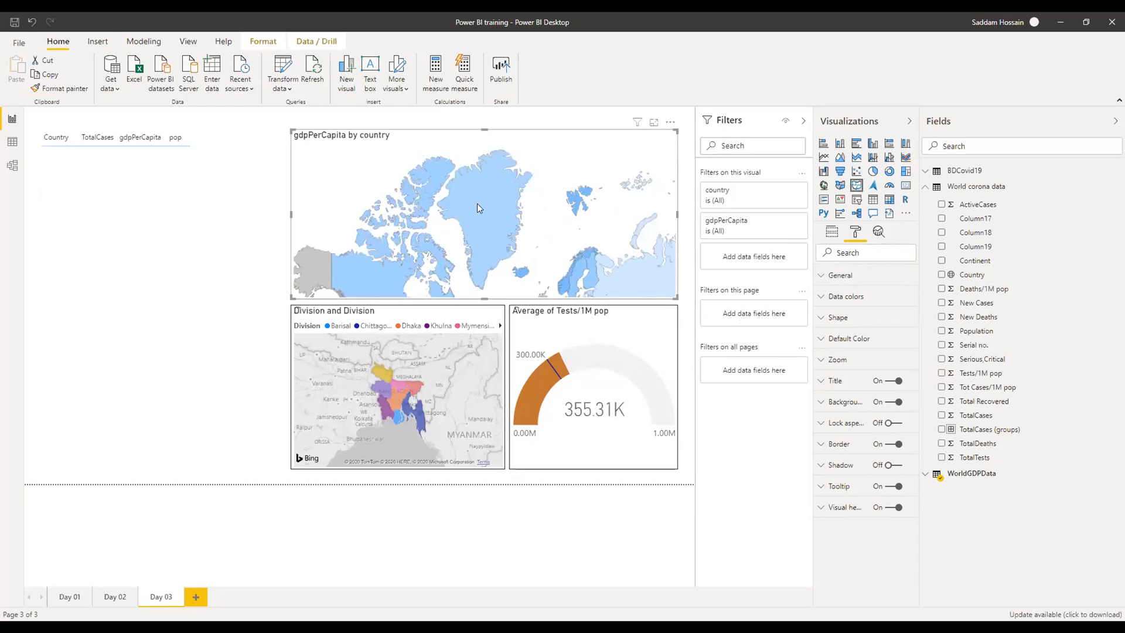
{"action": "left_click", "coordinate": [371, 275]}
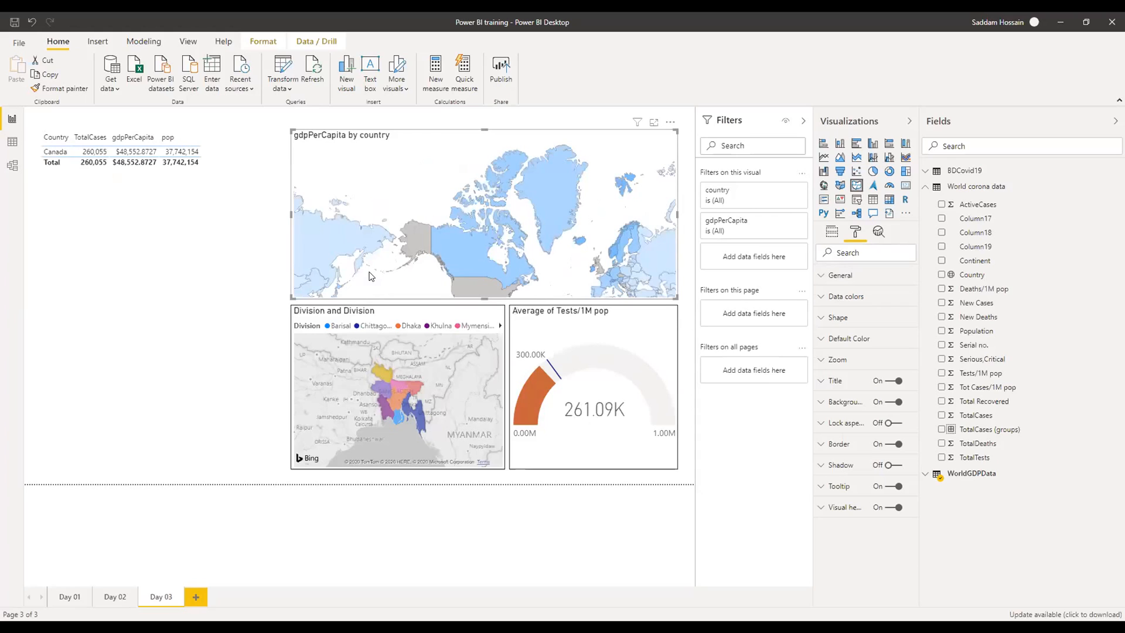
{"action": "left_click", "coordinate": [653, 265]}
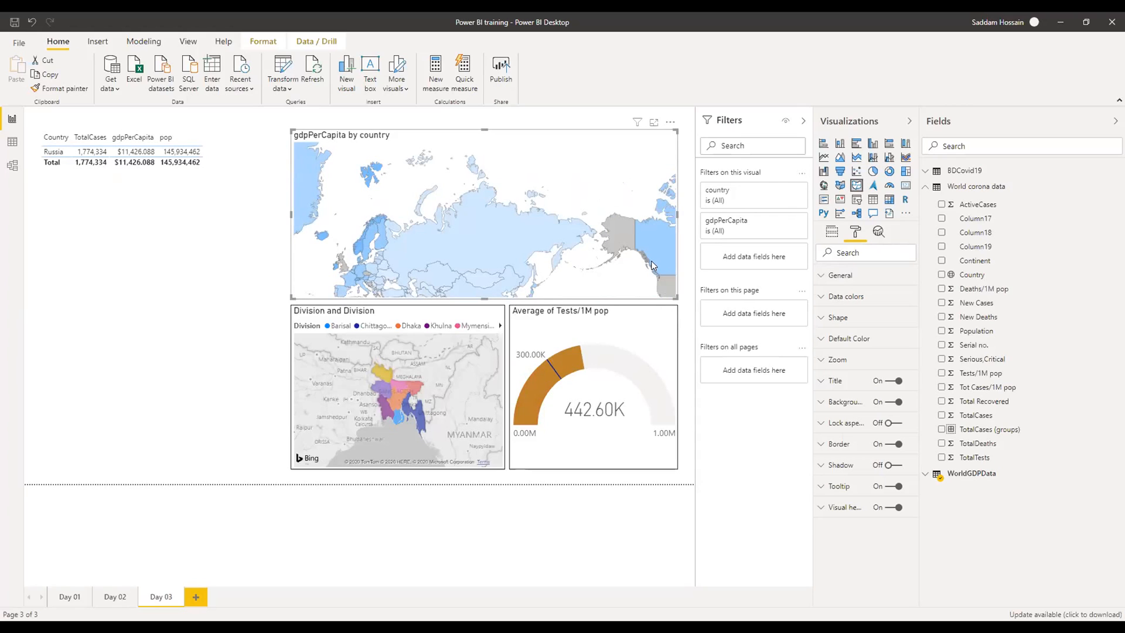
{"action": "left_click", "coordinate": [652, 265]}
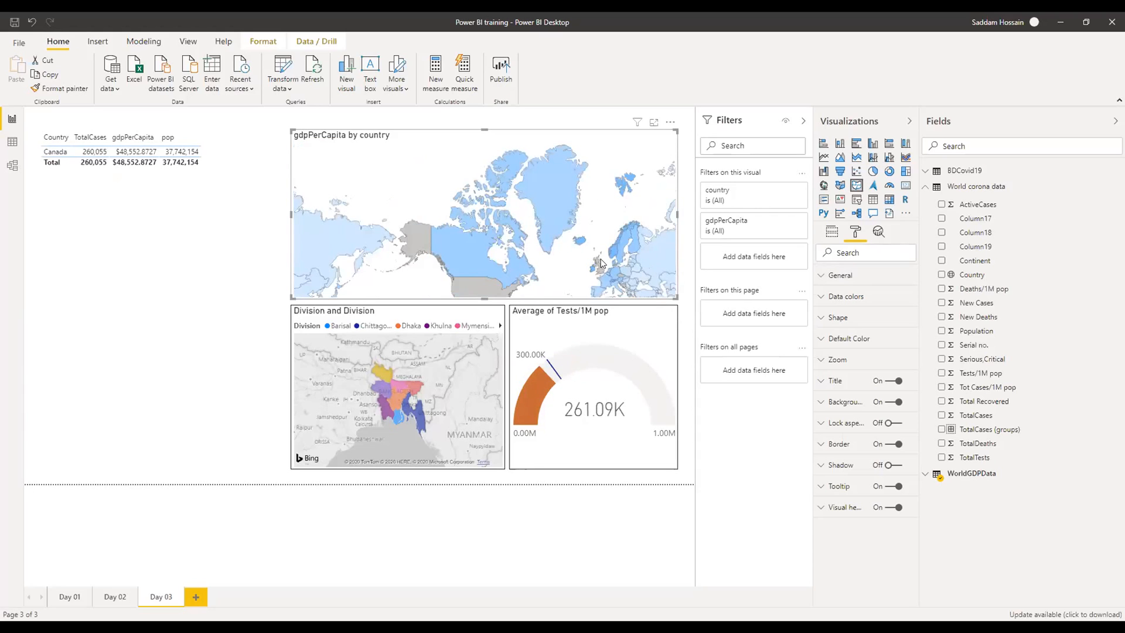
{"action": "scroll", "coordinate": [600, 263], "scroll_direction": "down", "scroll_amount": 1}
{"action": "scroll", "coordinate": [575, 271], "scroll_direction": "down", "scroll_amount": 1}
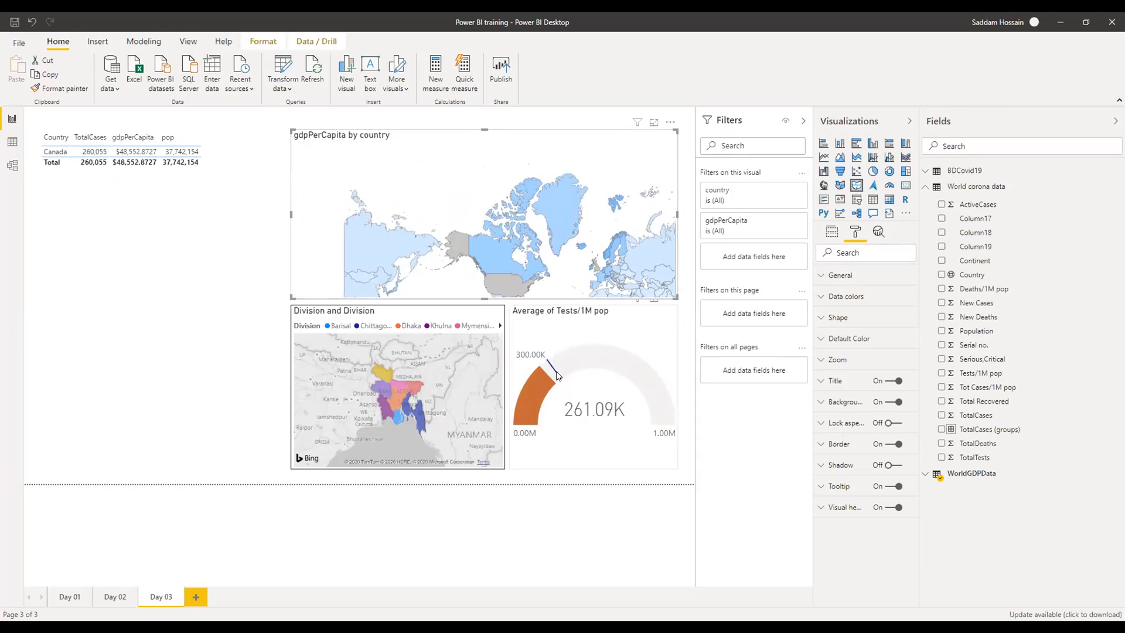
{"action": "mouse_move", "coordinate": [558, 374]}
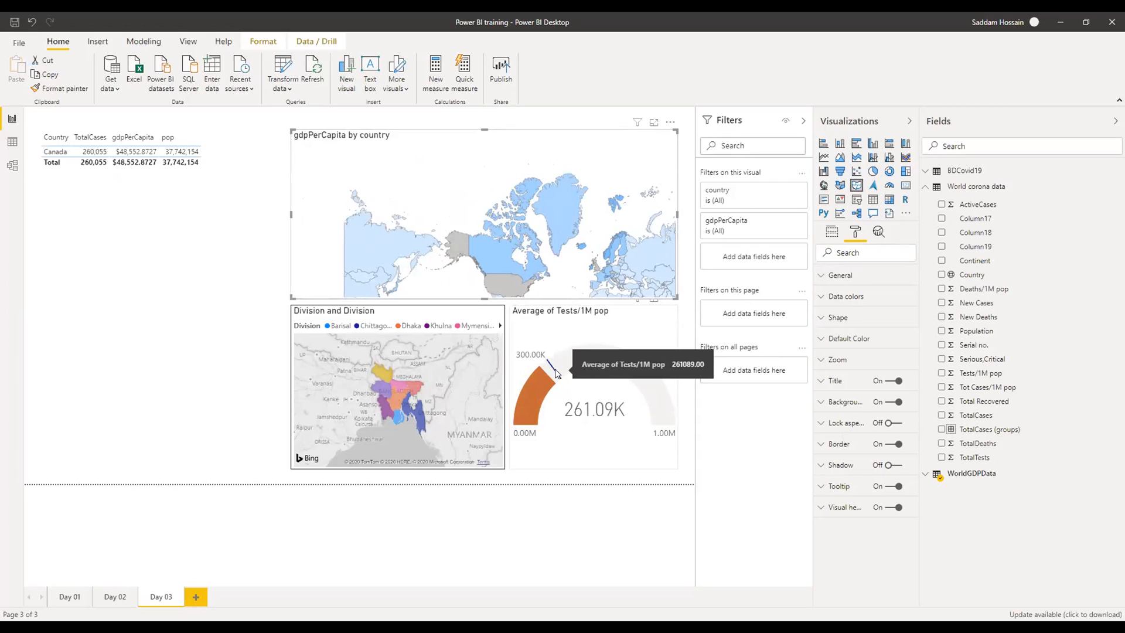
- Check the world map's shape settings and the gauge's field assignments, leaving both visuals deselected
{"action": "left_click", "coordinate": [843, 321]}
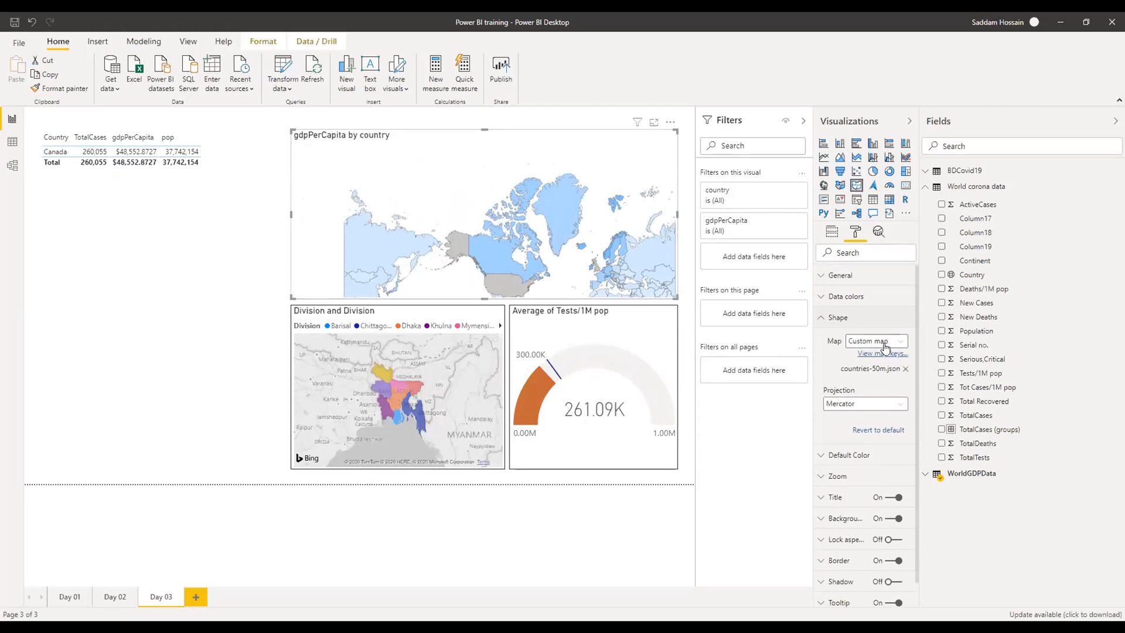
{"action": "left_click", "coordinate": [838, 320]}
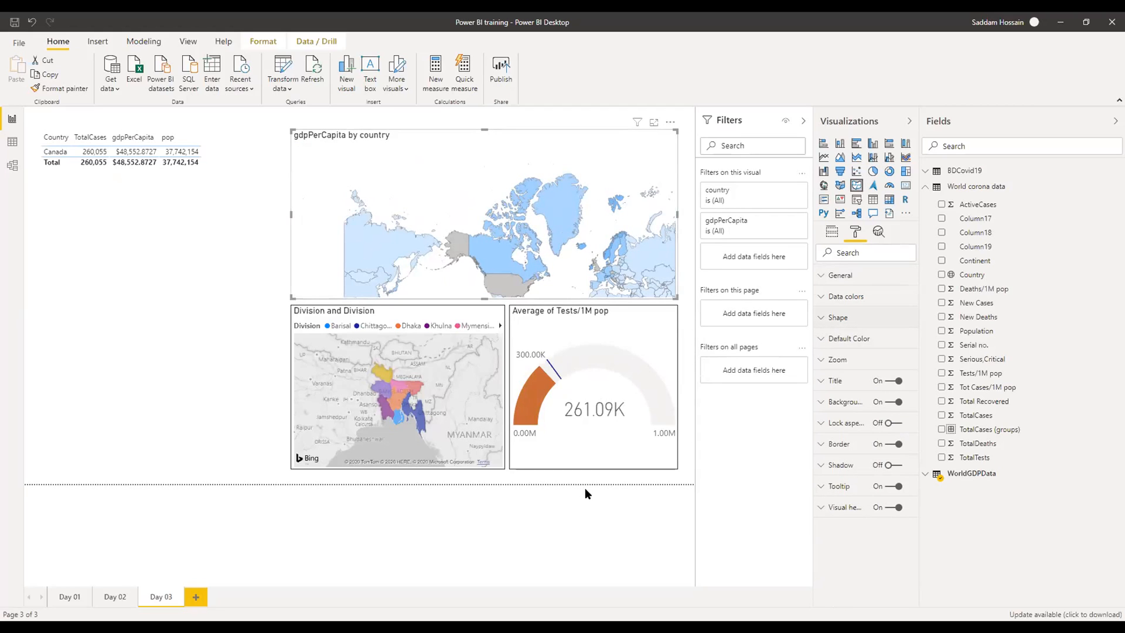
{"action": "left_click", "coordinate": [584, 489]}
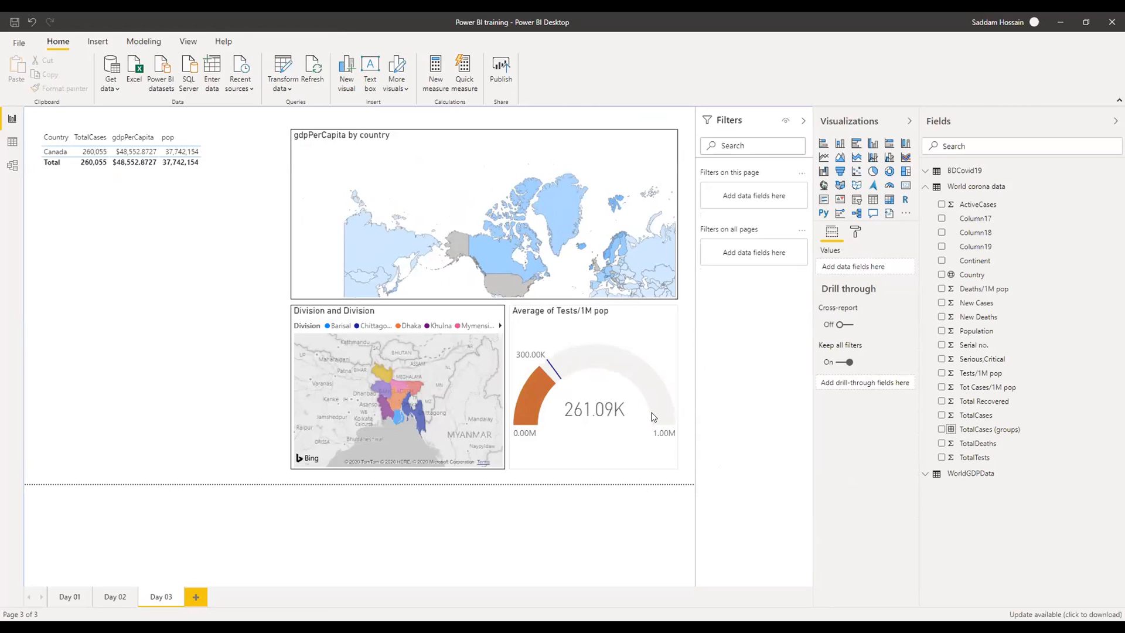
{"action": "left_click", "coordinate": [647, 340]}
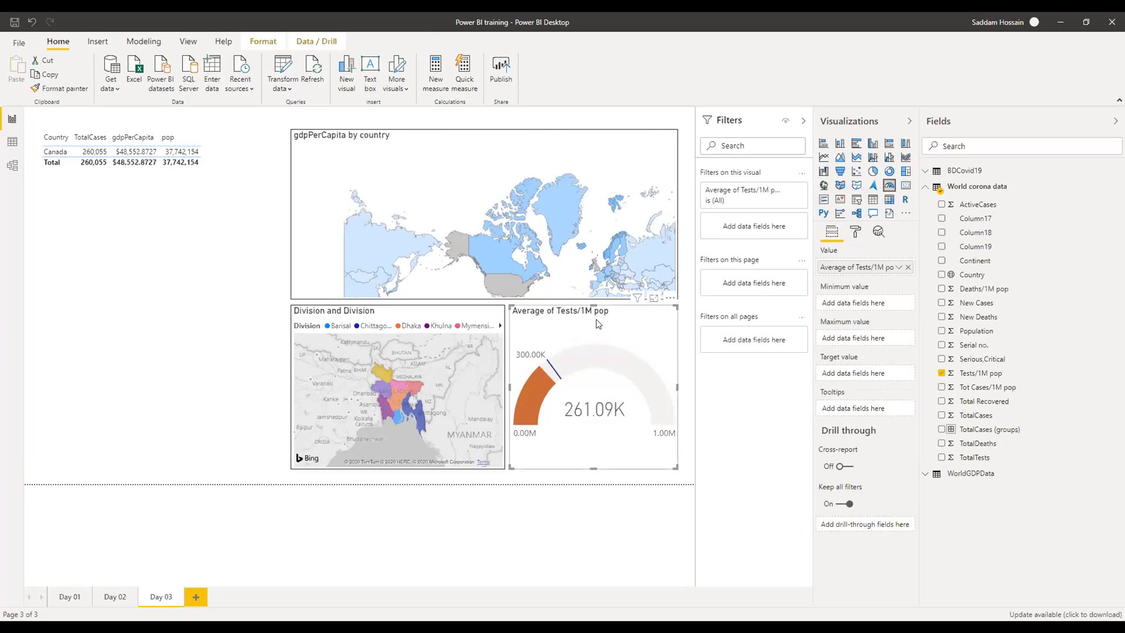
{"action": "left_click", "coordinate": [680, 485]}
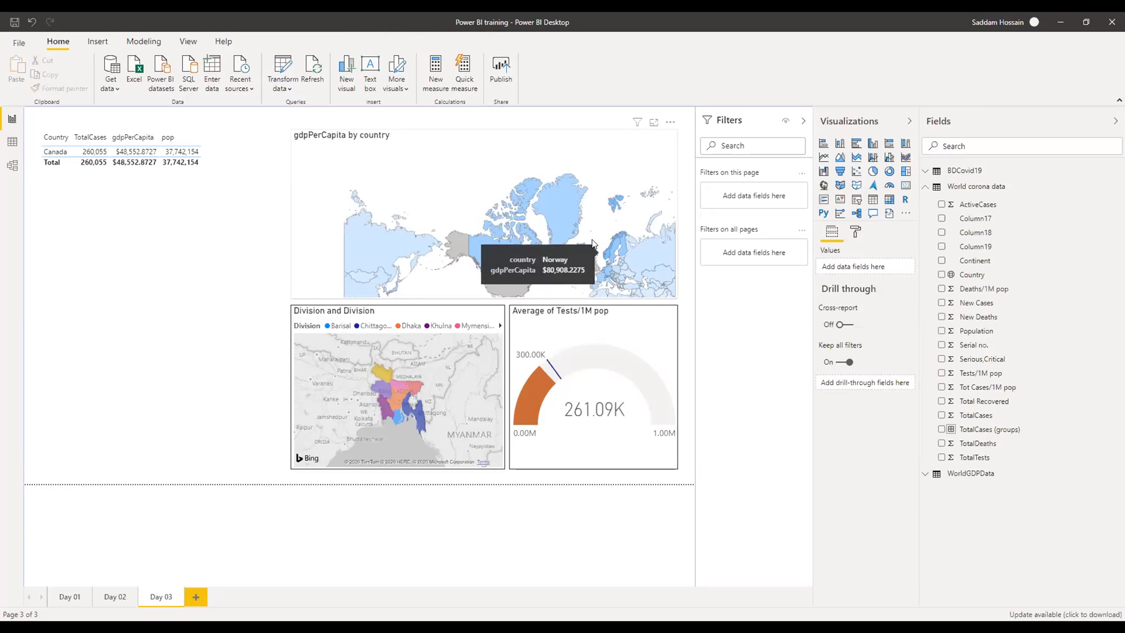
- Cross-filter the page by Greenland and by Russia on the world map to compare their values on the tests gauge
{"action": "scroll", "coordinate": [522, 249], "scroll_direction": "down", "scroll_amount": 1}
{"action": "mouse_move", "coordinate": [565, 222]}
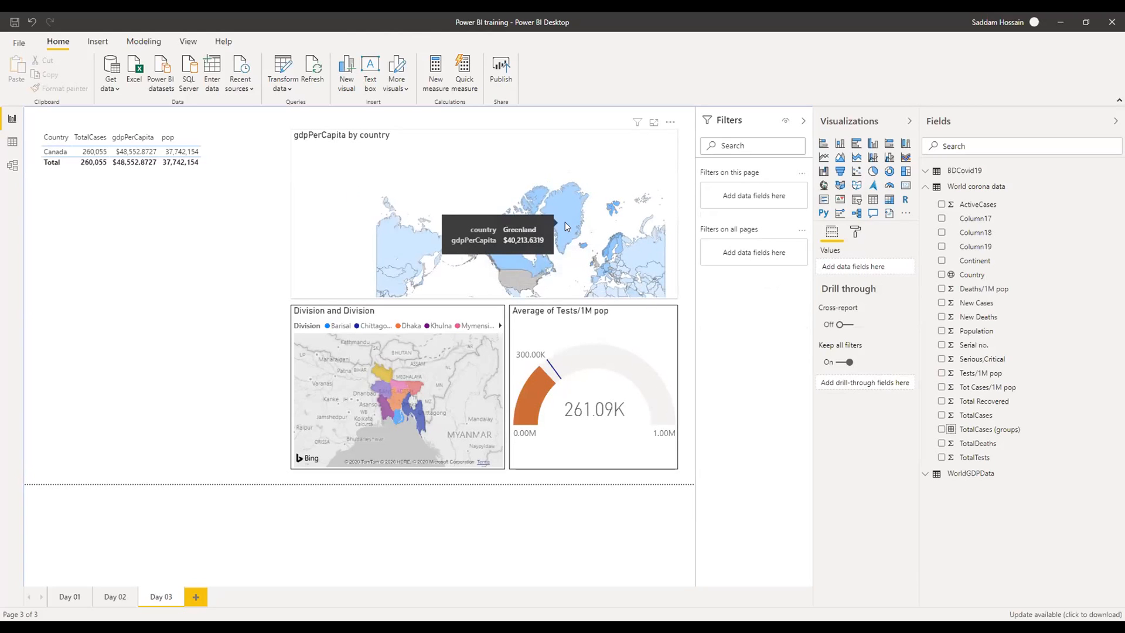
{"action": "double_click", "coordinate": [564, 223]}
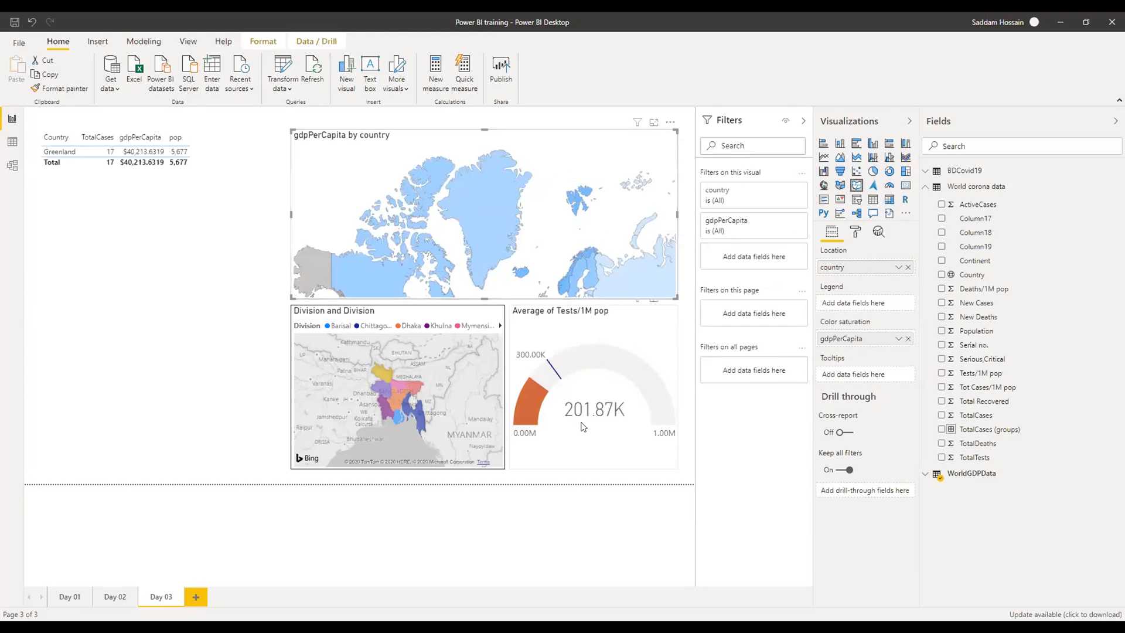
{"action": "double_click", "coordinate": [642, 266]}
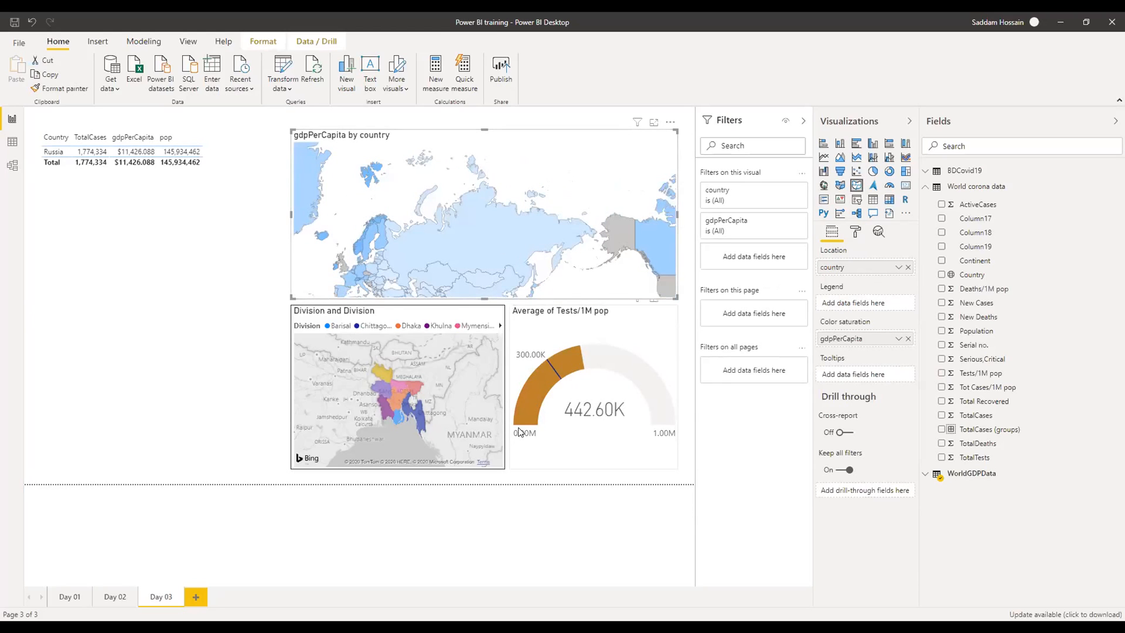
{"action": "mouse_move", "coordinate": [561, 362]}
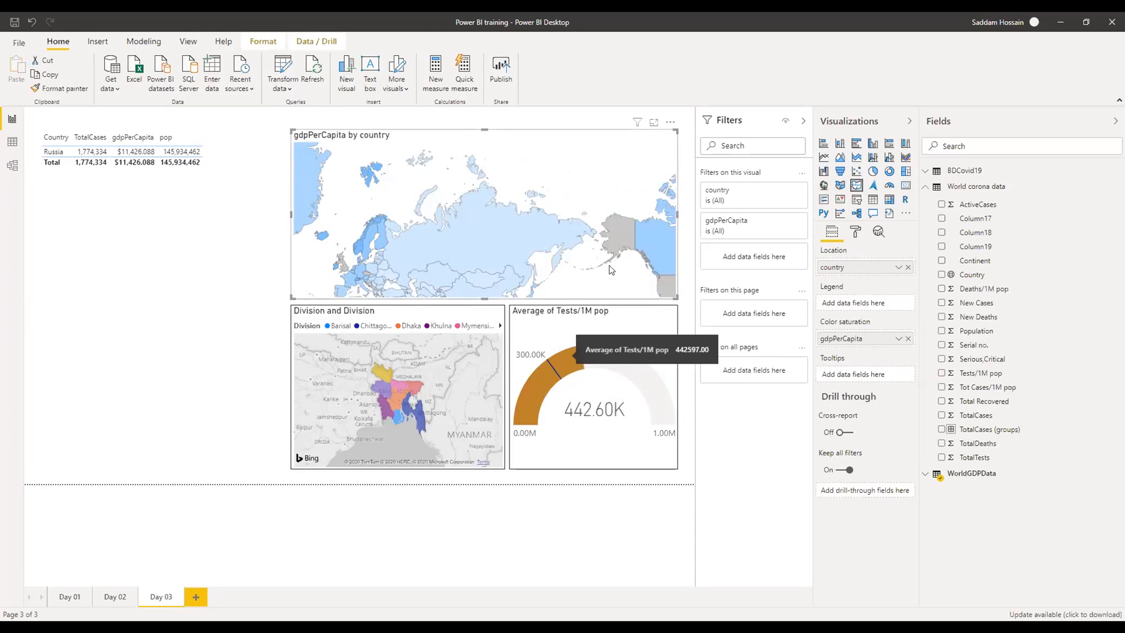
- Clear the Russia selection and cross-filter the page by China on the world map
{"action": "scroll", "coordinate": [641, 217], "scroll_direction": "down", "scroll_amount": 1}
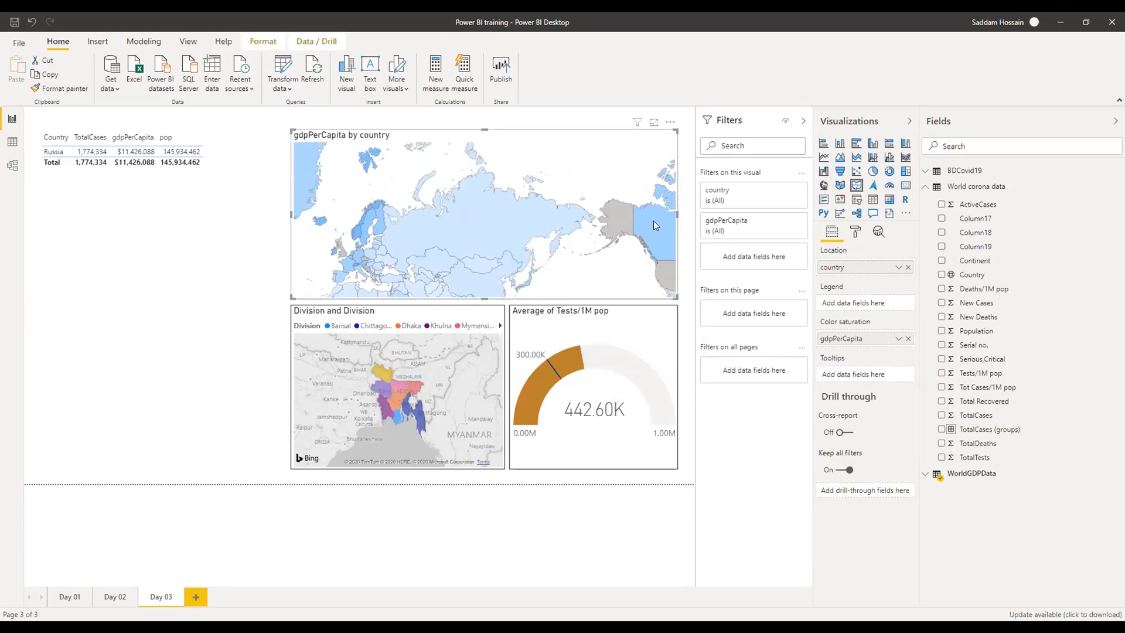
{"action": "left_click_drag", "start_coordinate": [653, 221], "coordinate": [599, 164]}
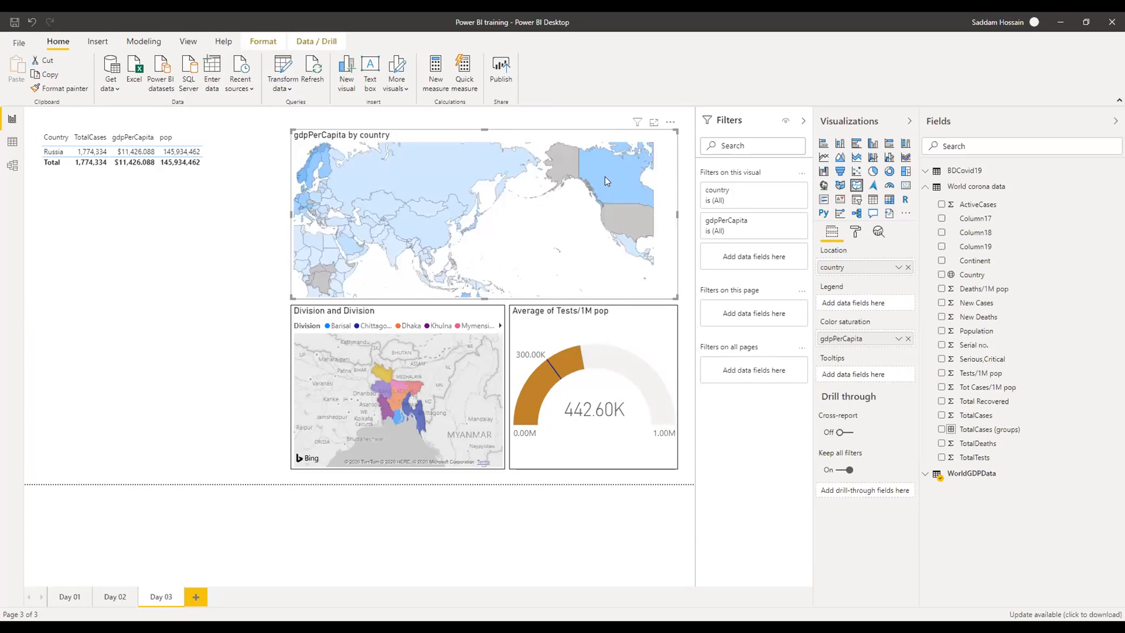
{"action": "scroll", "coordinate": [605, 177], "scroll_direction": "down", "scroll_amount": 3}
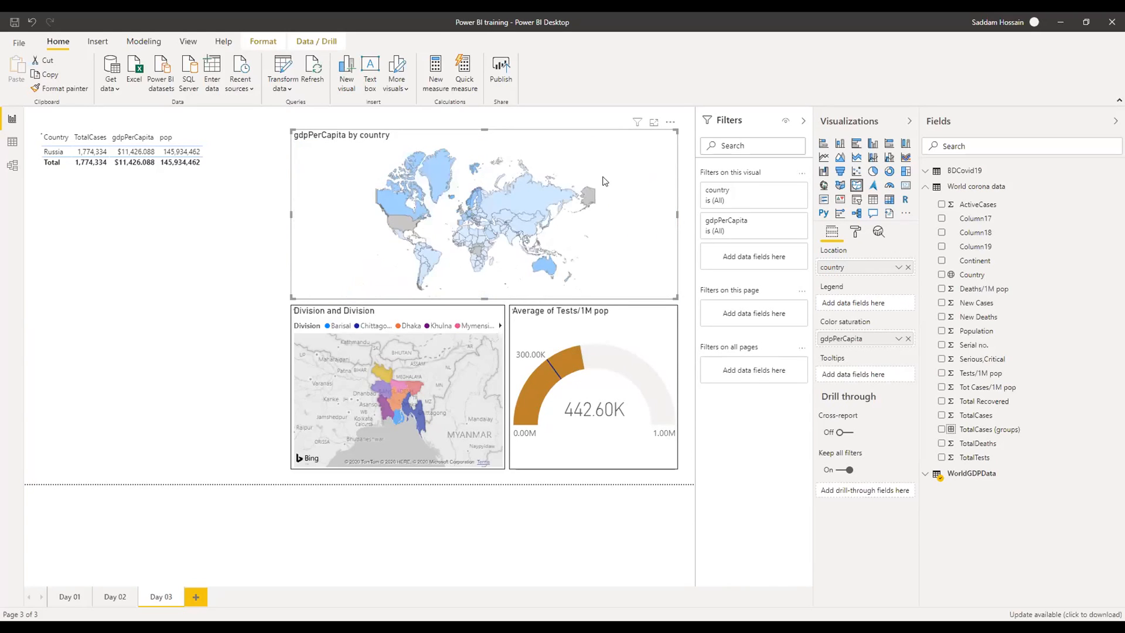
{"action": "left_click", "coordinate": [529, 225]}
{"action": "mouse_move", "coordinate": [528, 225]}
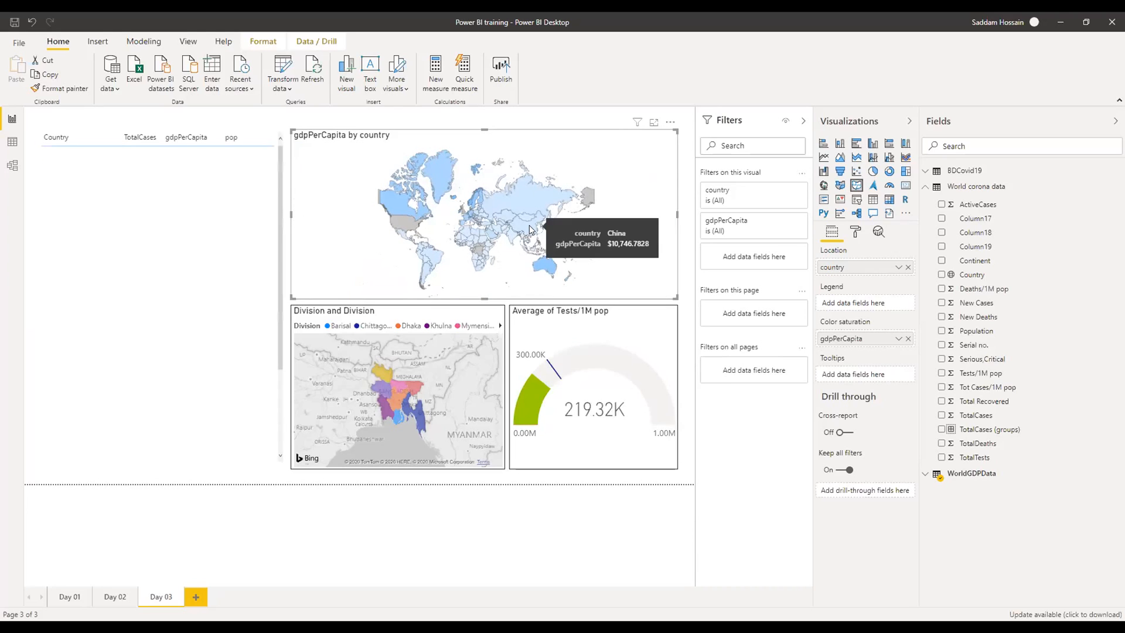
{"action": "scroll", "coordinate": [529, 225], "scroll_direction": "up", "scroll_amount": 3}
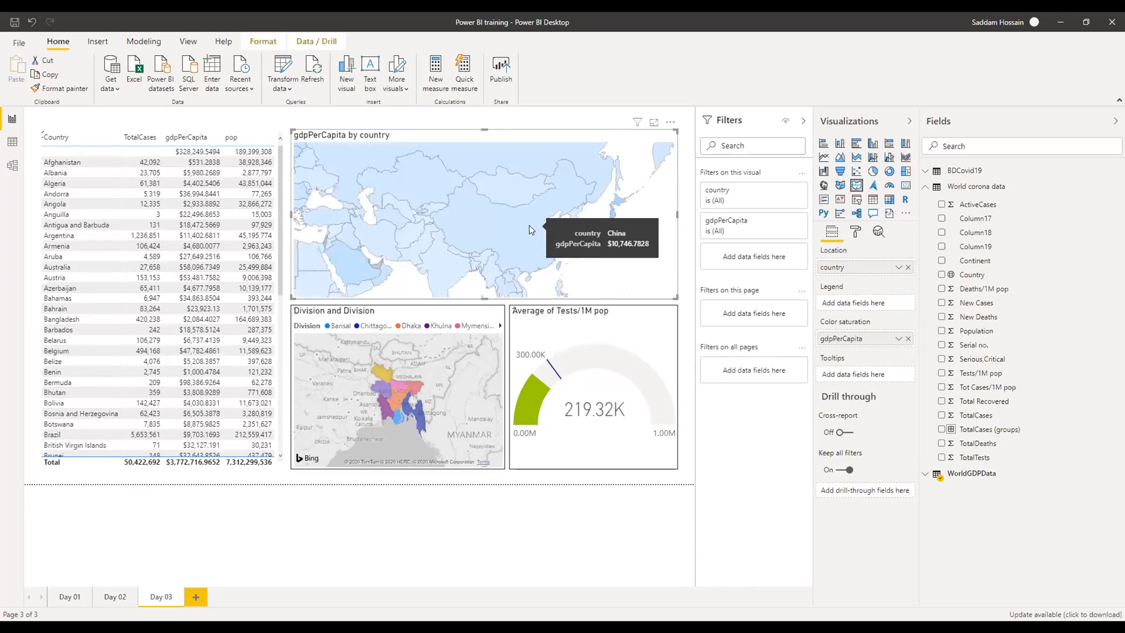
{"action": "left_click", "coordinate": [478, 237]}
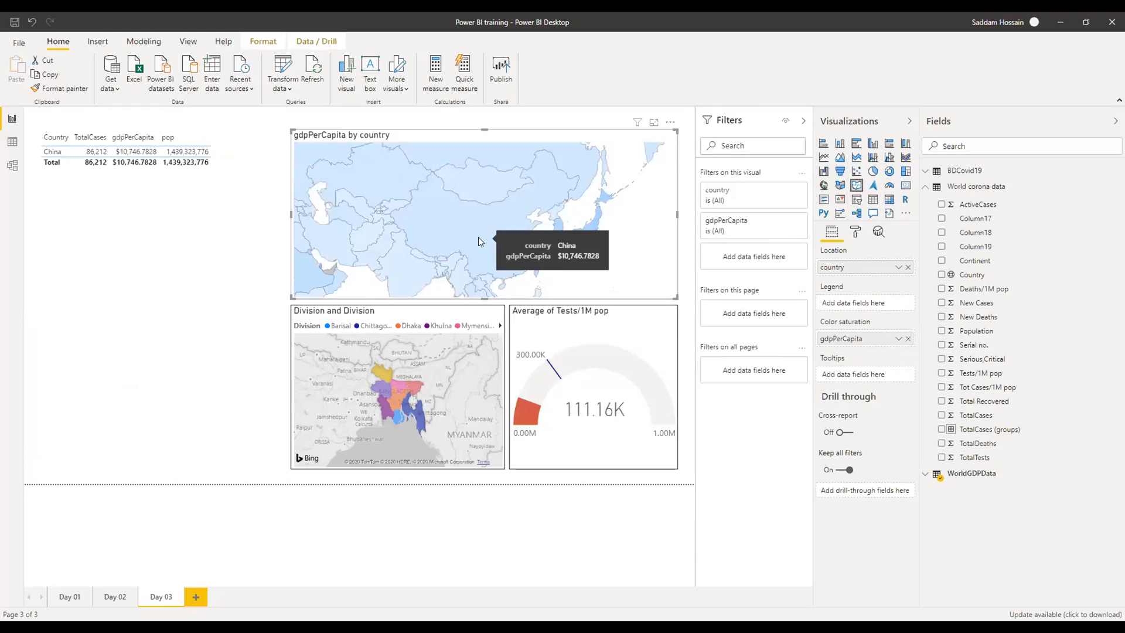
- Cross-filter the page by India on the world map to view its value on the tests gauge
{"action": "mouse_move", "coordinate": [409, 273]}
{"action": "scroll", "coordinate": [407, 273], "scroll_direction": "up", "scroll_amount": 3}
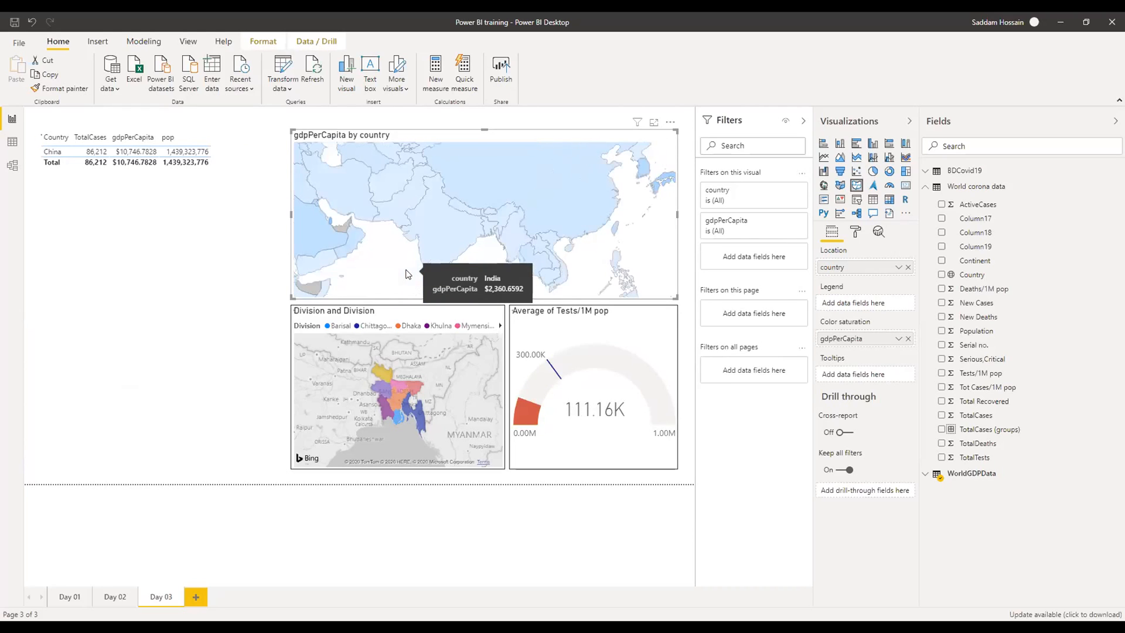
{"action": "left_click_drag", "start_coordinate": [416, 274], "coordinate": [480, 201]}
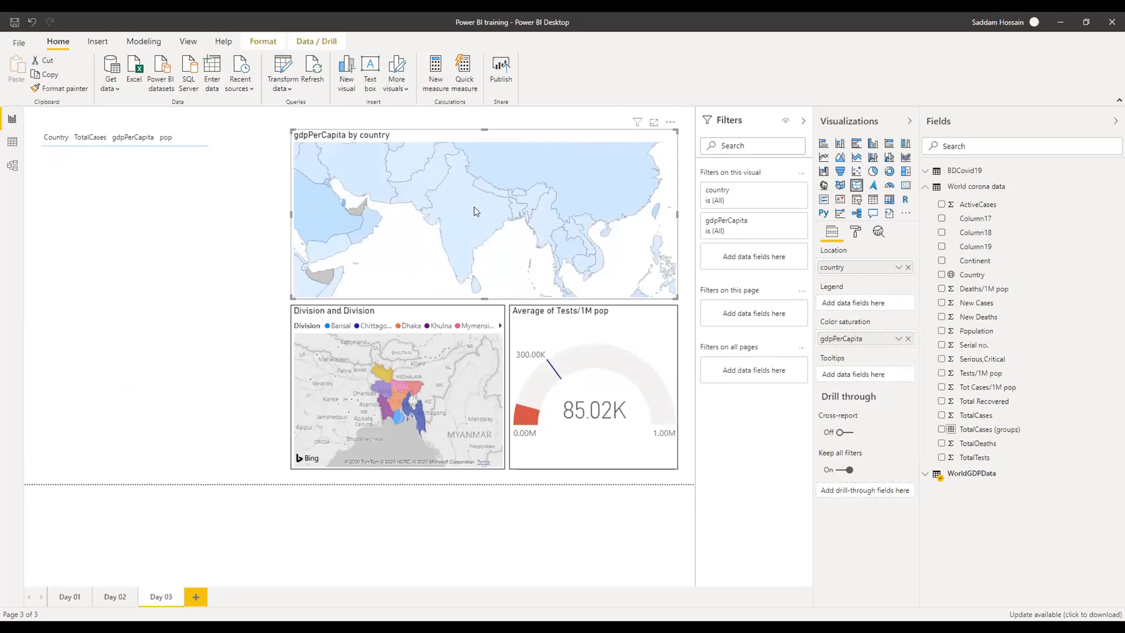
- Cross-filter the page by Saudi Arabia on the world map and check its value on the tests gauge
{"action": "mouse_move", "coordinate": [311, 206]}
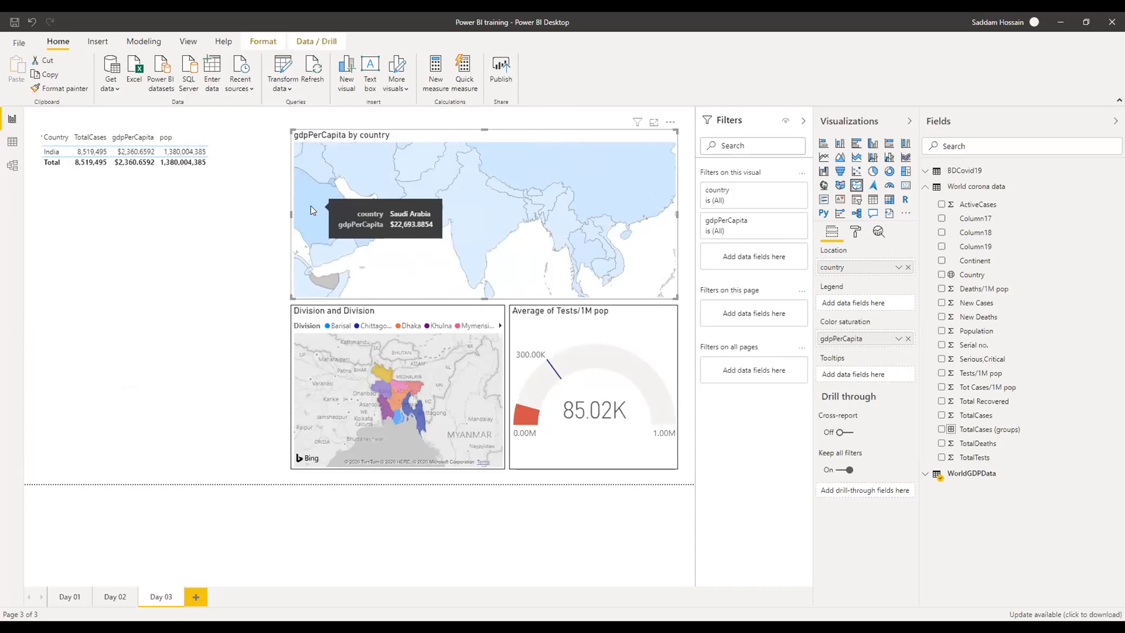
{"action": "scroll", "coordinate": [310, 206], "scroll_direction": "up", "scroll_amount": 2}
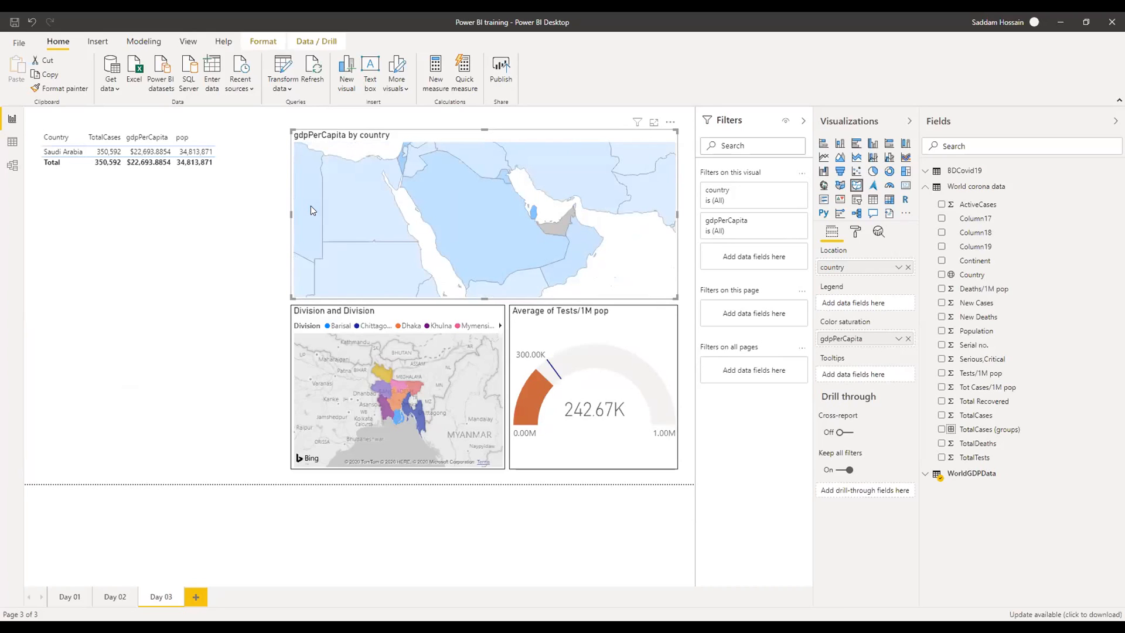
{"action": "left_click", "coordinate": [617, 488]}
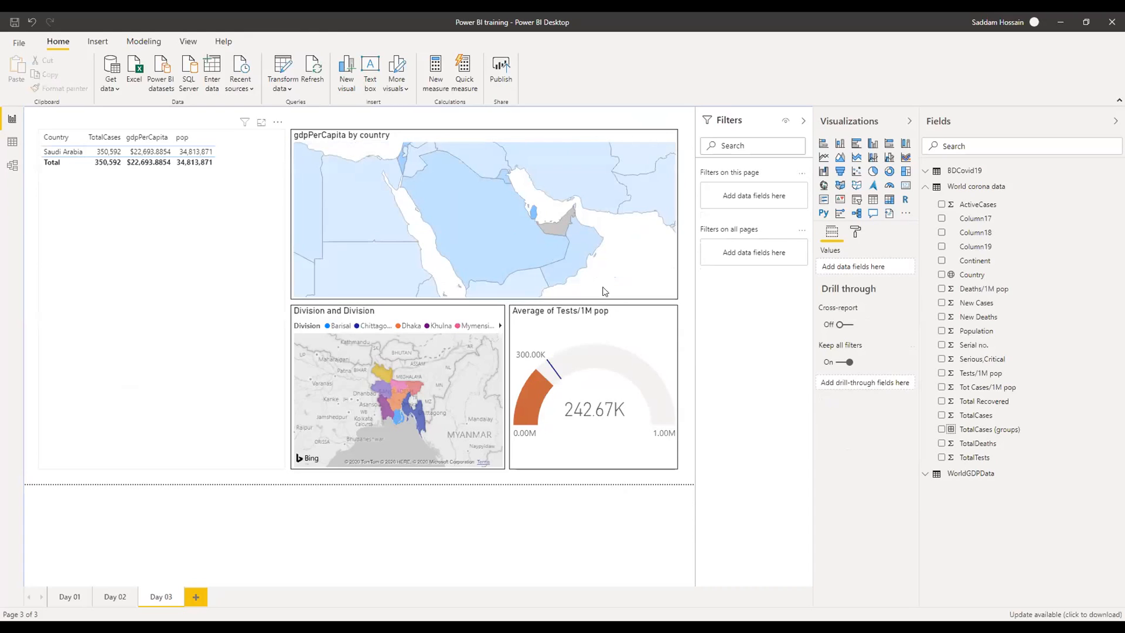
{"action": "left_click", "coordinate": [633, 317]}
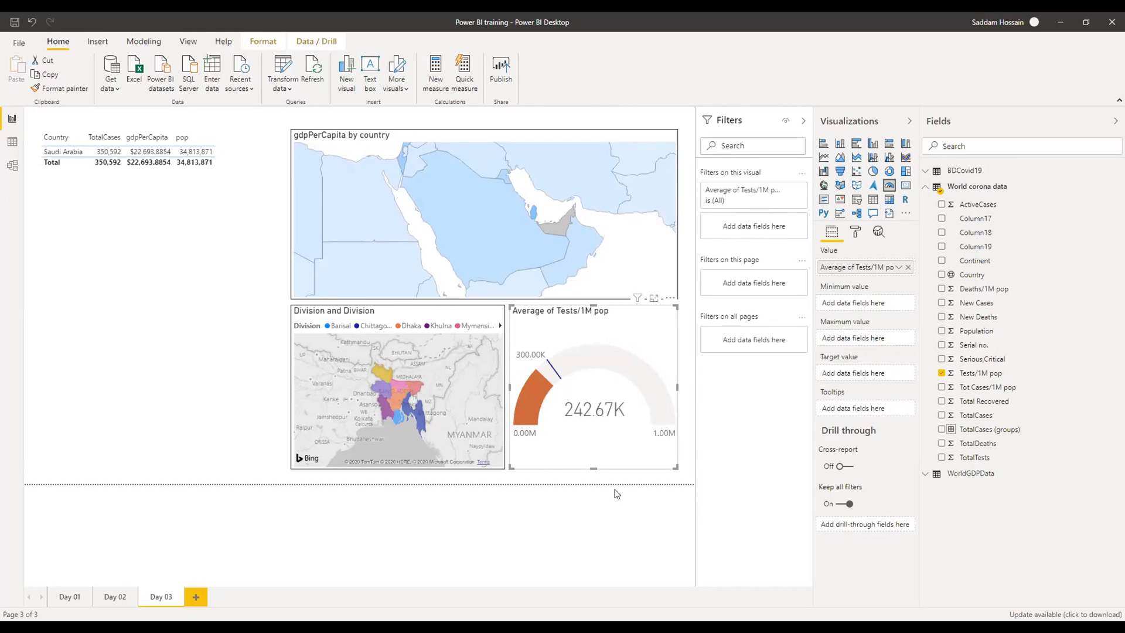
- Clear the Saudi Arabia filter on the world map and check the tests gauge for all countries, leaving every visual deselected
{"action": "left_click", "coordinate": [484, 230]}
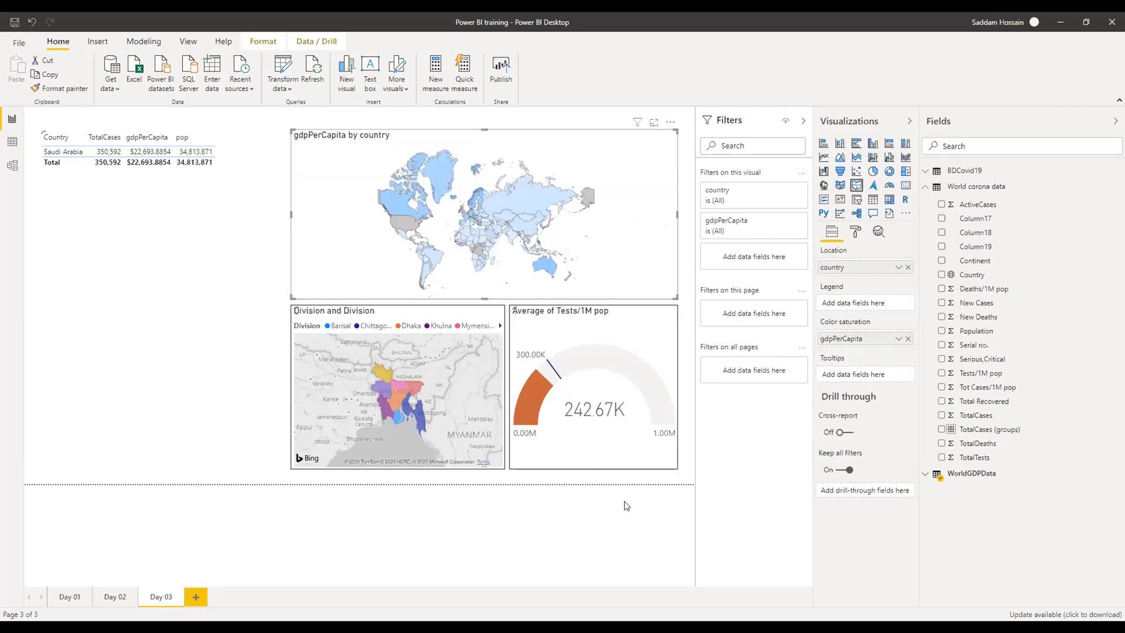
{"action": "left_click", "coordinate": [625, 504]}
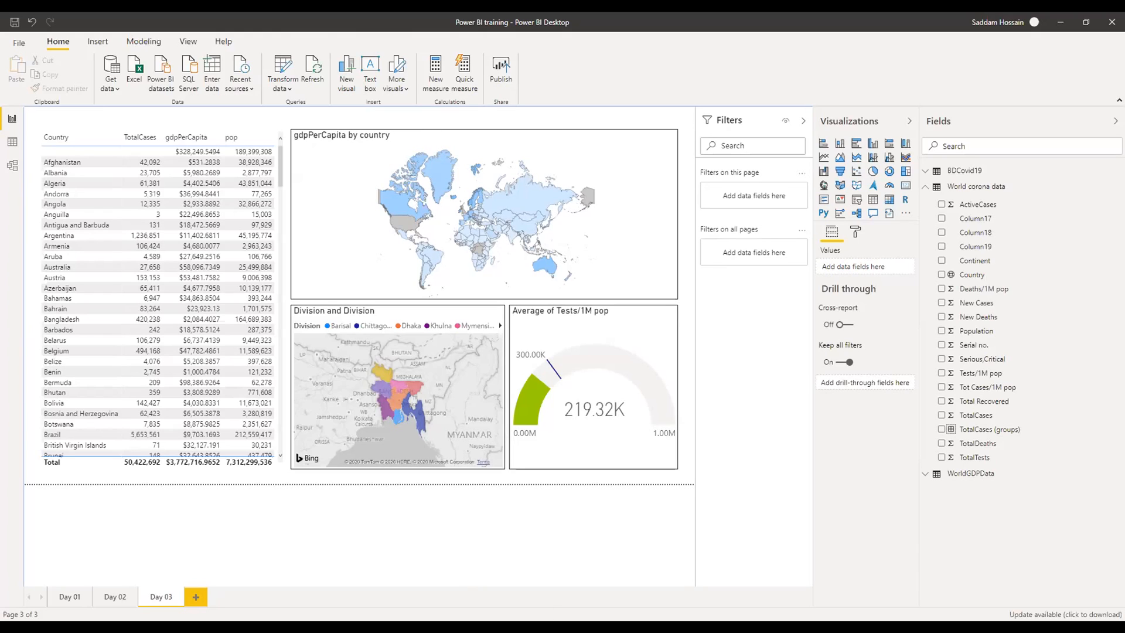
{"action": "left_click", "coordinate": [641, 326]}
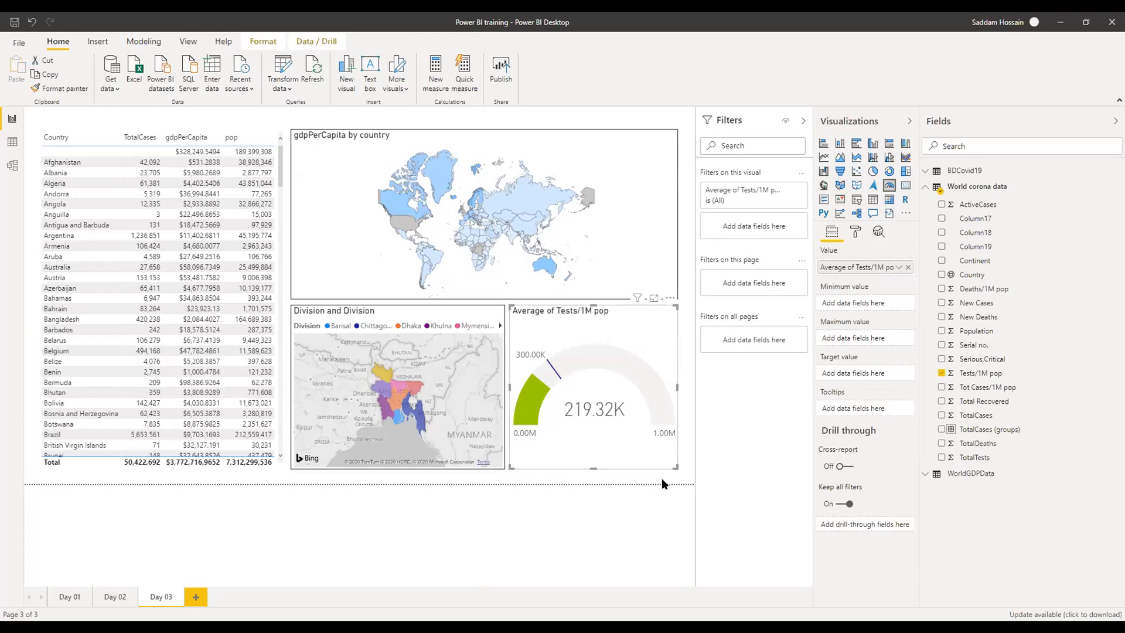
{"action": "left_click", "coordinate": [682, 524]}
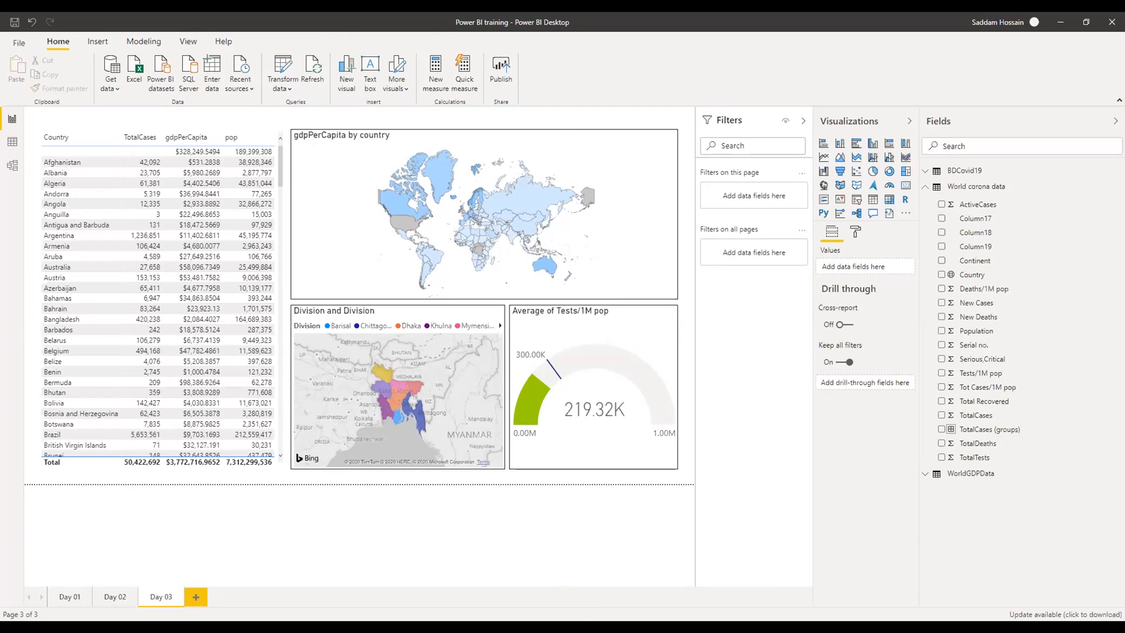
- Add a new report page after Day 03 and rename it Day 03_1
{"action": "left_click", "coordinate": [196, 598]}
{"action": "right_click", "coordinate": [205, 596]}
{"action": "left_click", "coordinate": [253, 564]}
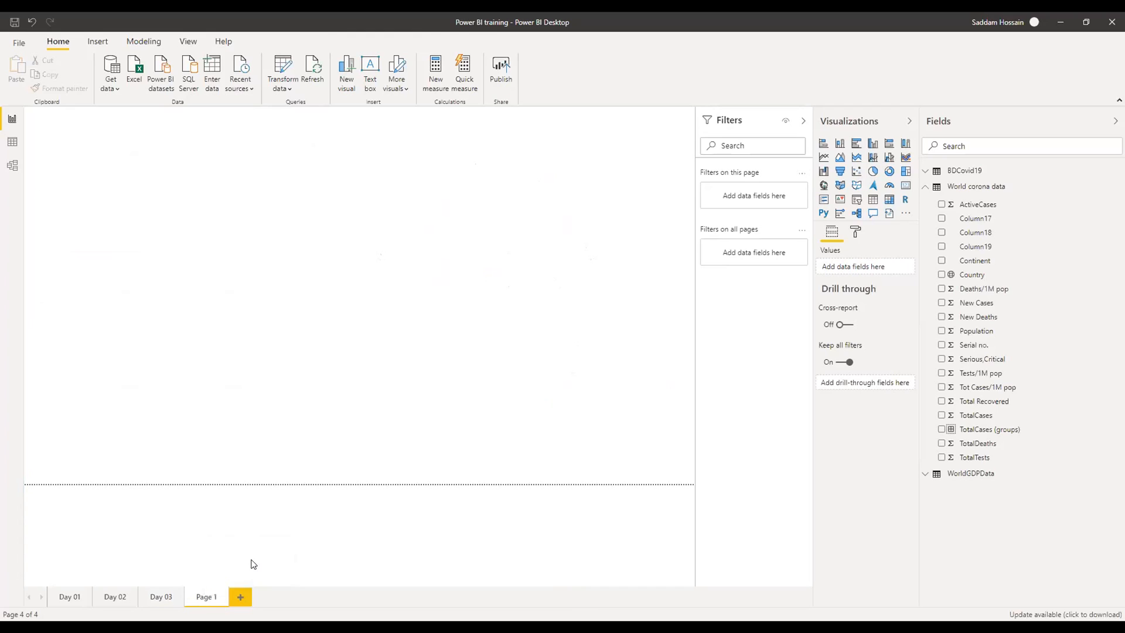
{"action": "type", "text": "Da"}
{"action": "type", "text": "y"}
{"action": "type", "text": " 0"}
{"action": "type", "text": "3_1"}
{"action": "key", "text": "Return"}
- Insert an enlarged scatter chart on the Day 03_1 page with gdpPerCapita from WorldGDPData as its X axis
{"action": "left_click", "coordinate": [856, 172]}
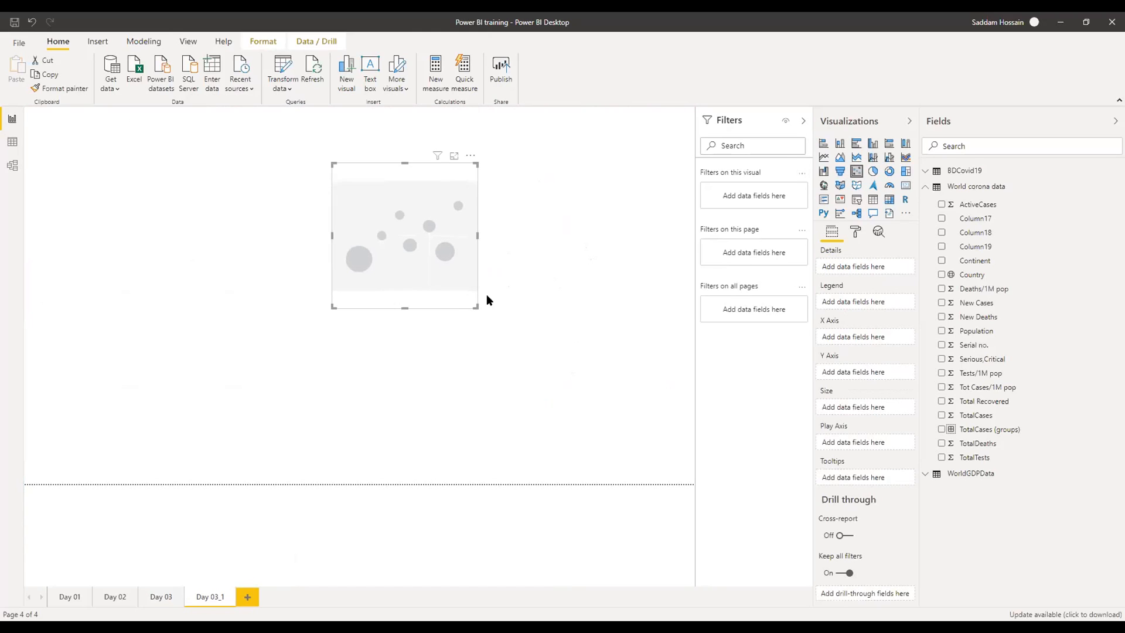
{"action": "left_click_drag", "start_coordinate": [475, 305], "coordinate": [675, 431]}
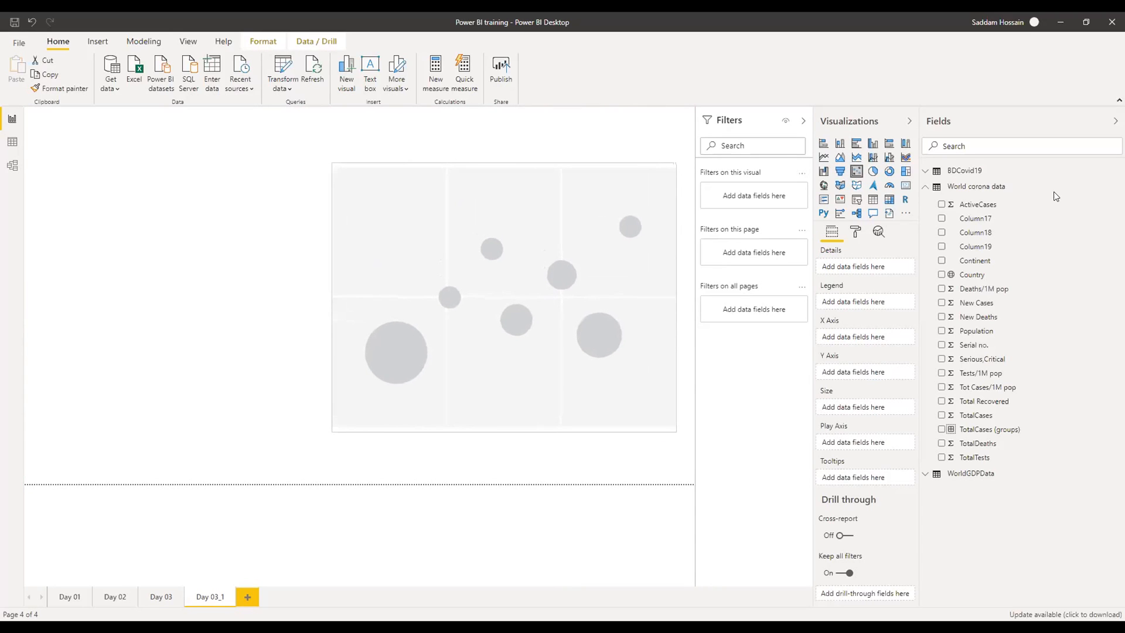
{"action": "left_click", "coordinate": [928, 188]}
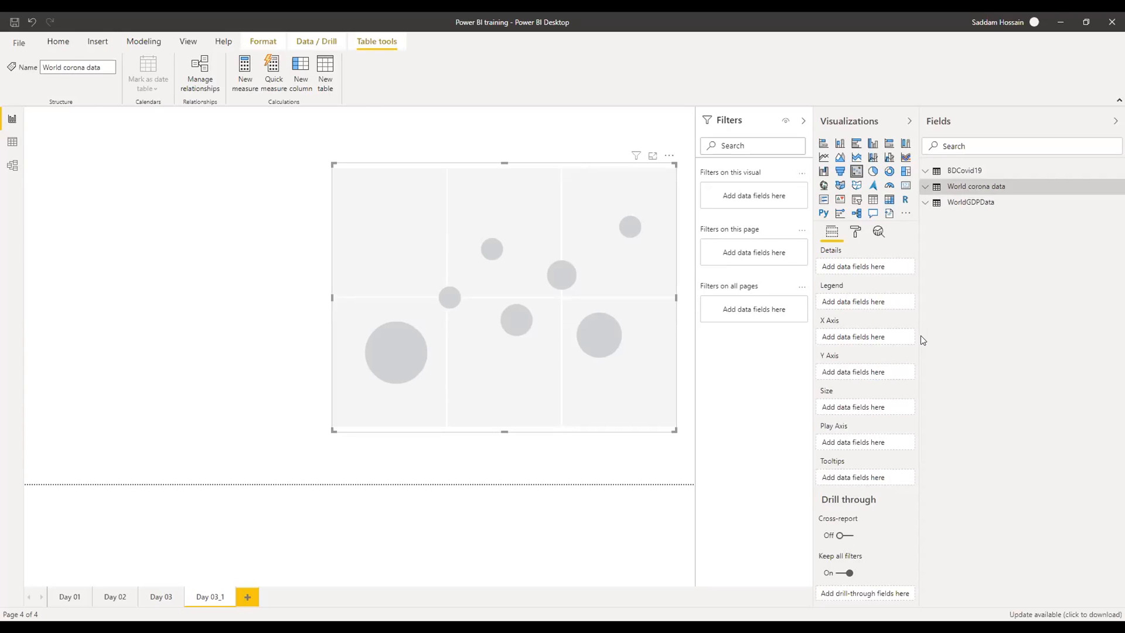
{"action": "left_click", "coordinate": [928, 189]}
{"action": "left_click", "coordinate": [928, 187]}
{"action": "left_click", "coordinate": [973, 202]}
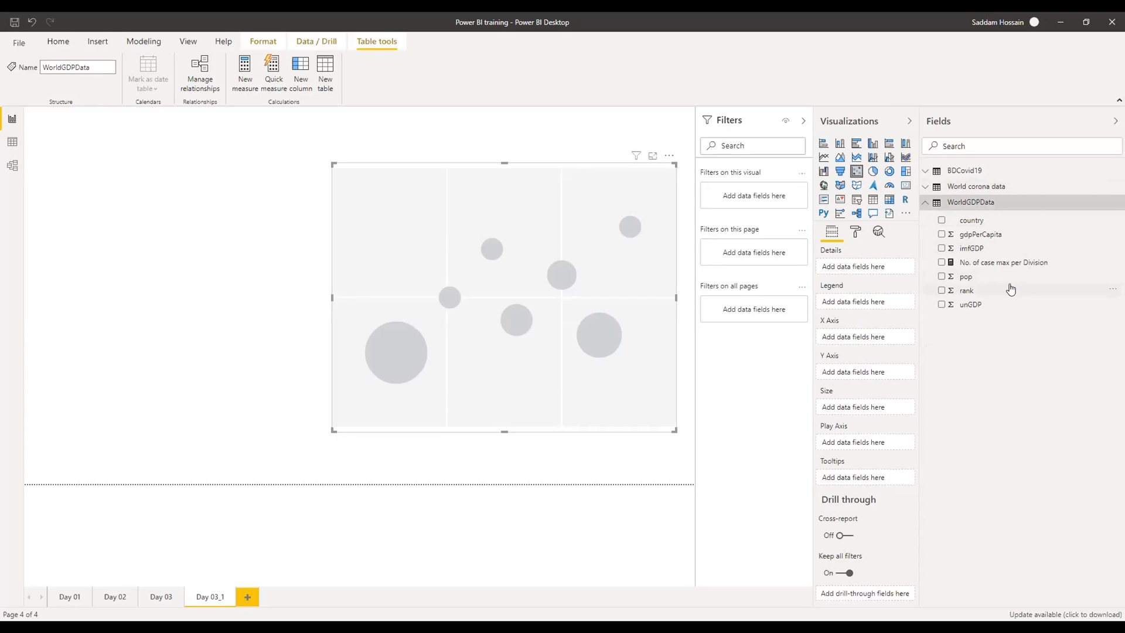
{"action": "left_click_drag", "start_coordinate": [963, 241], "coordinate": [861, 337]}
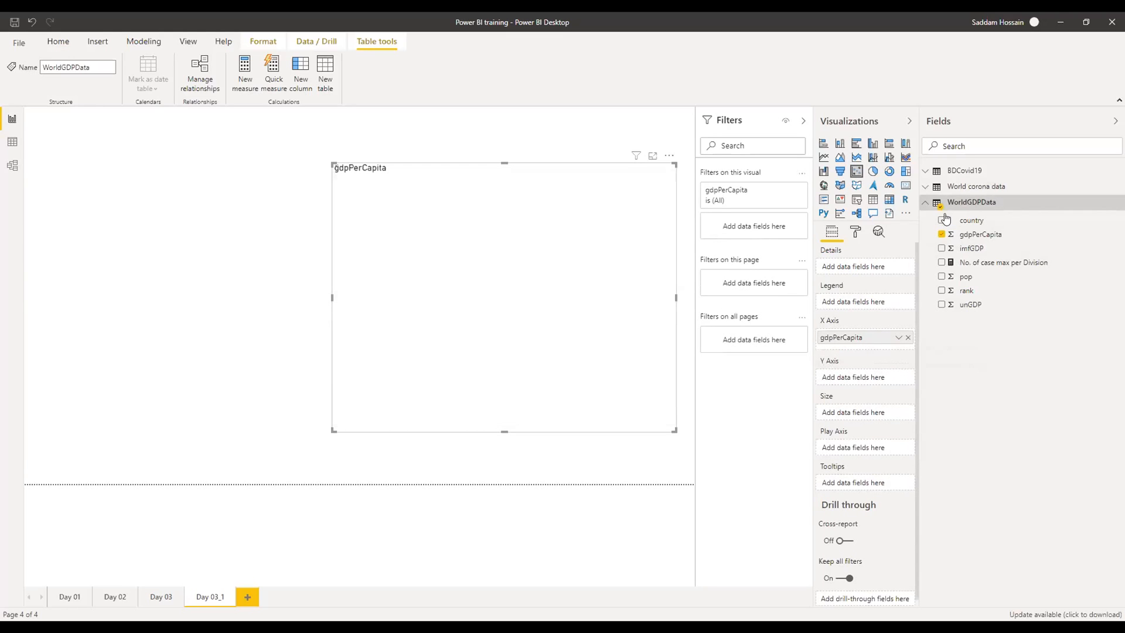
- Assign TotalCases from World corona data to the scatter chart's Y axis and Country to its details
{"action": "left_click", "coordinate": [926, 202]}
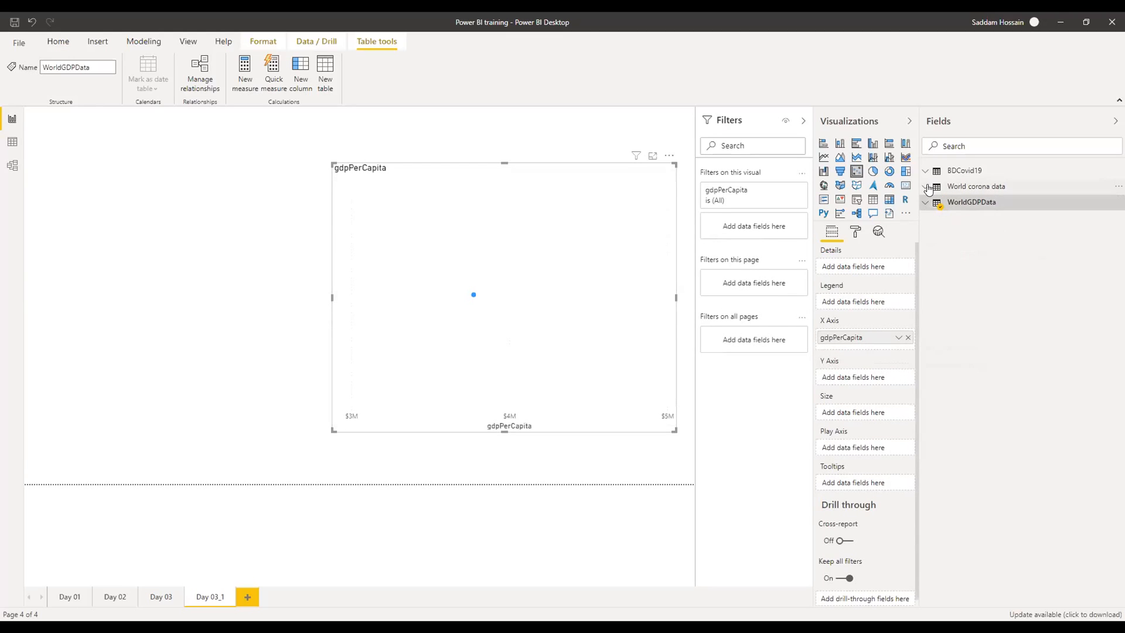
{"action": "left_click", "coordinate": [927, 188]}
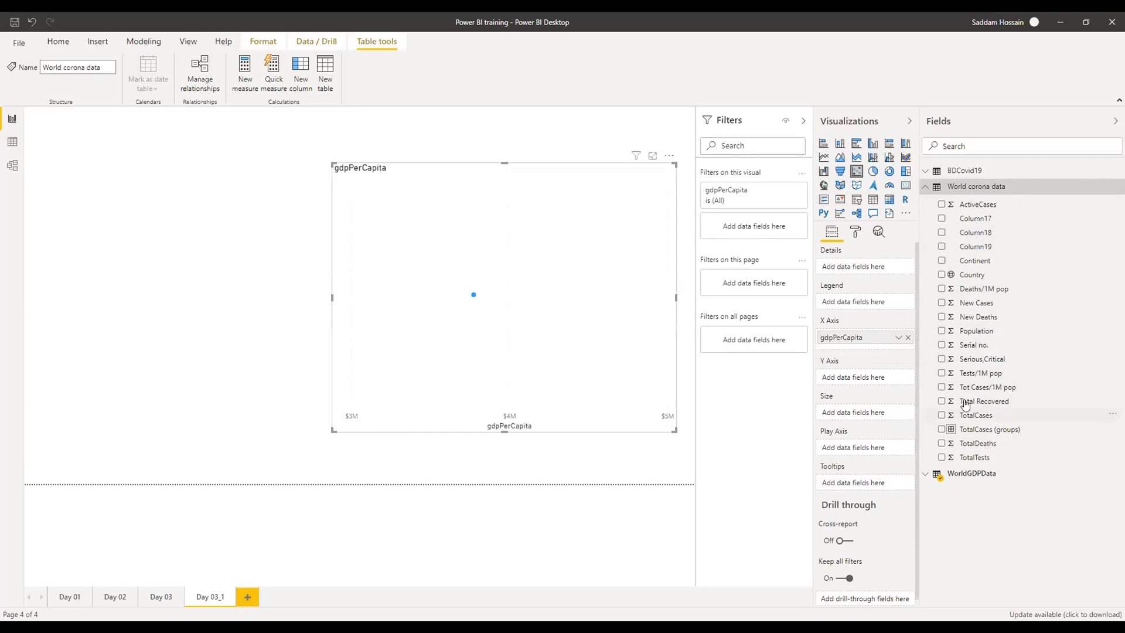
{"action": "left_click_drag", "start_coordinate": [871, 305], "coordinate": [866, 381]}
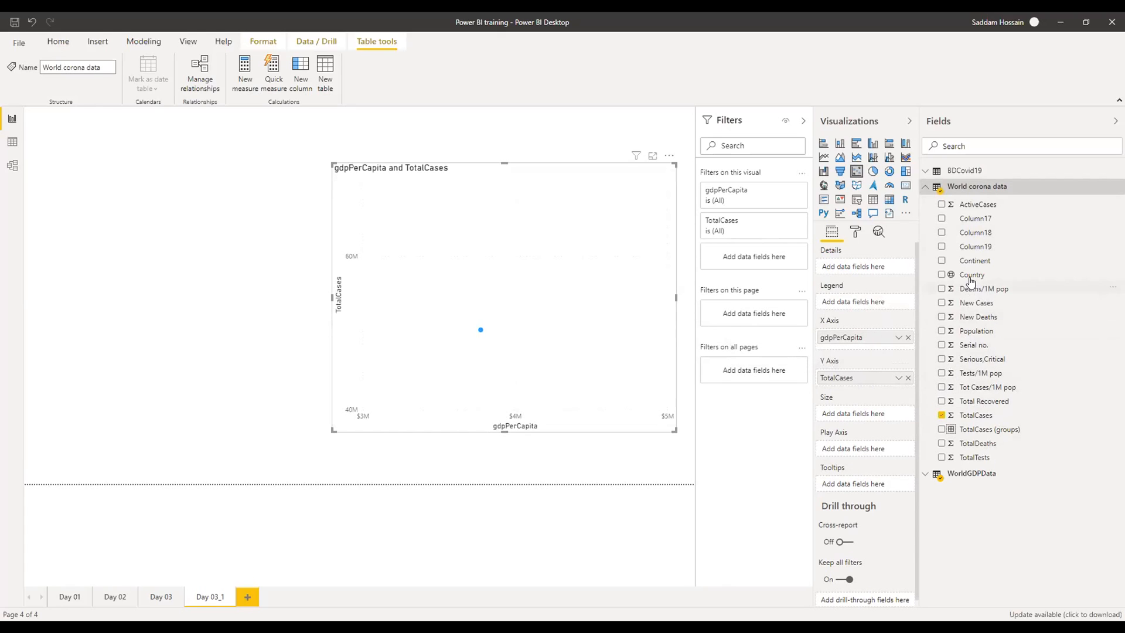
{"action": "left_click_drag", "start_coordinate": [971, 275], "coordinate": [851, 269]}
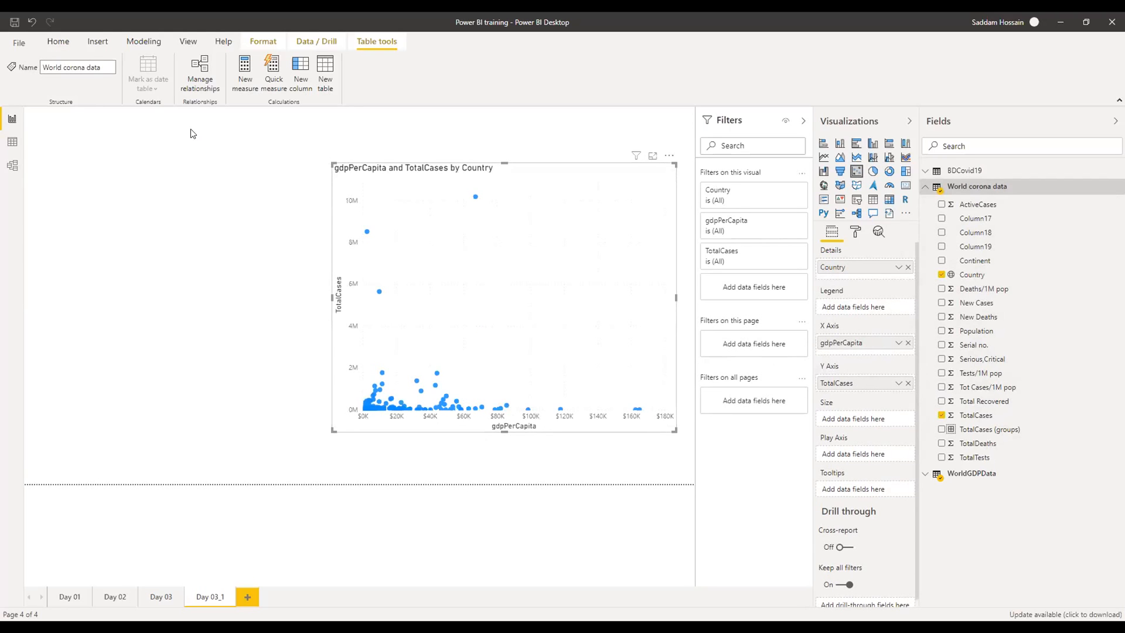
- Enlarge the scatter chart up to the page's upper edge and deselect it
{"action": "left_click", "coordinate": [171, 121]}
{"action": "left_click_drag", "start_coordinate": [326, 162], "coordinate": [246, 70]}
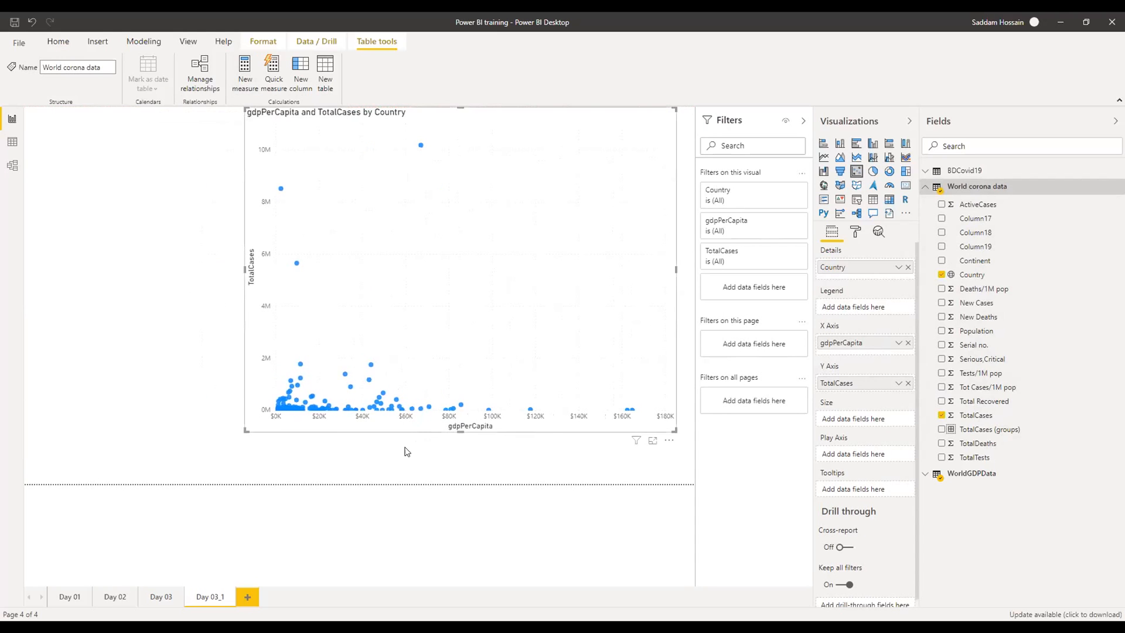
{"action": "left_click", "coordinate": [391, 462]}
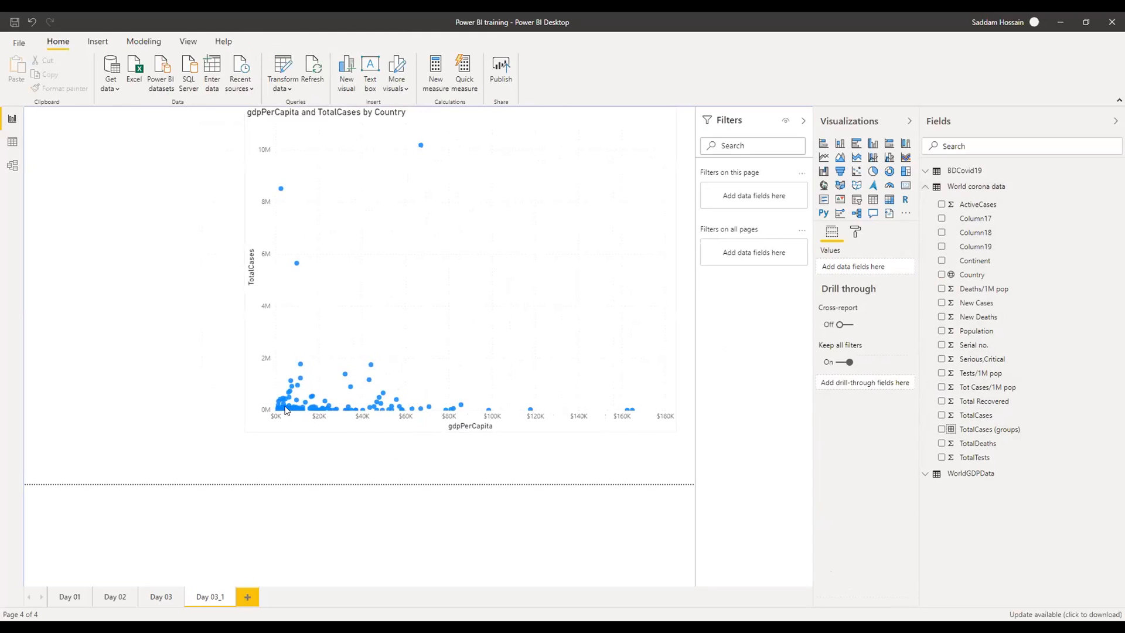
- Examine the scatter chart's individual points, including USA and India, for GDP per capita and total cases
{"action": "mouse_move", "coordinate": [283, 410]}
{"action": "left_click", "coordinate": [336, 401]}
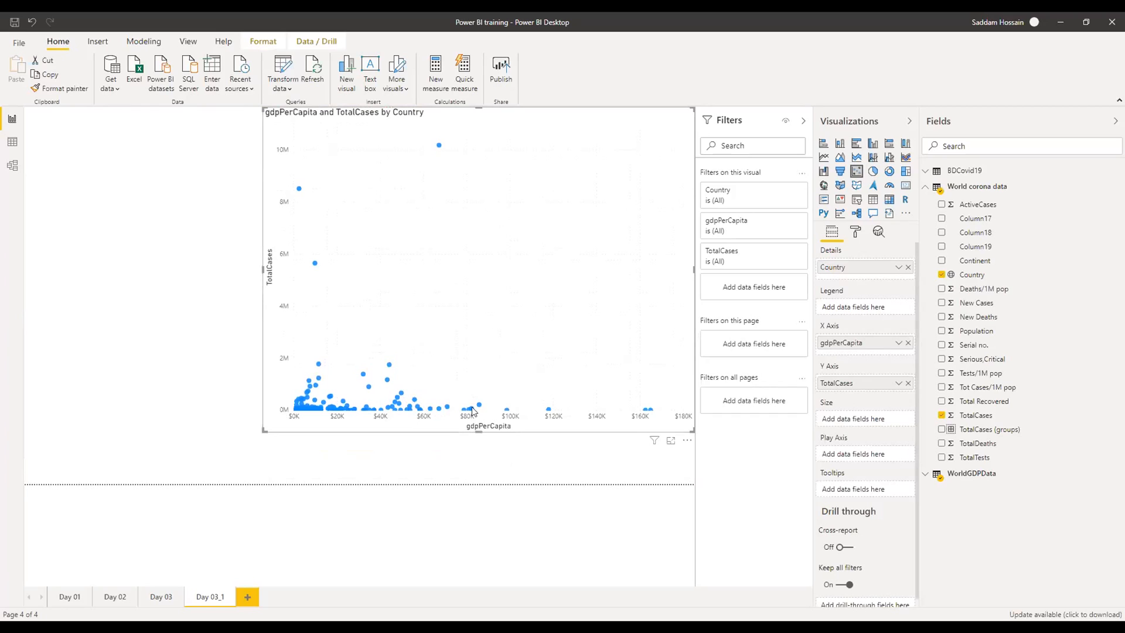
{"action": "mouse_move", "coordinate": [439, 148]}
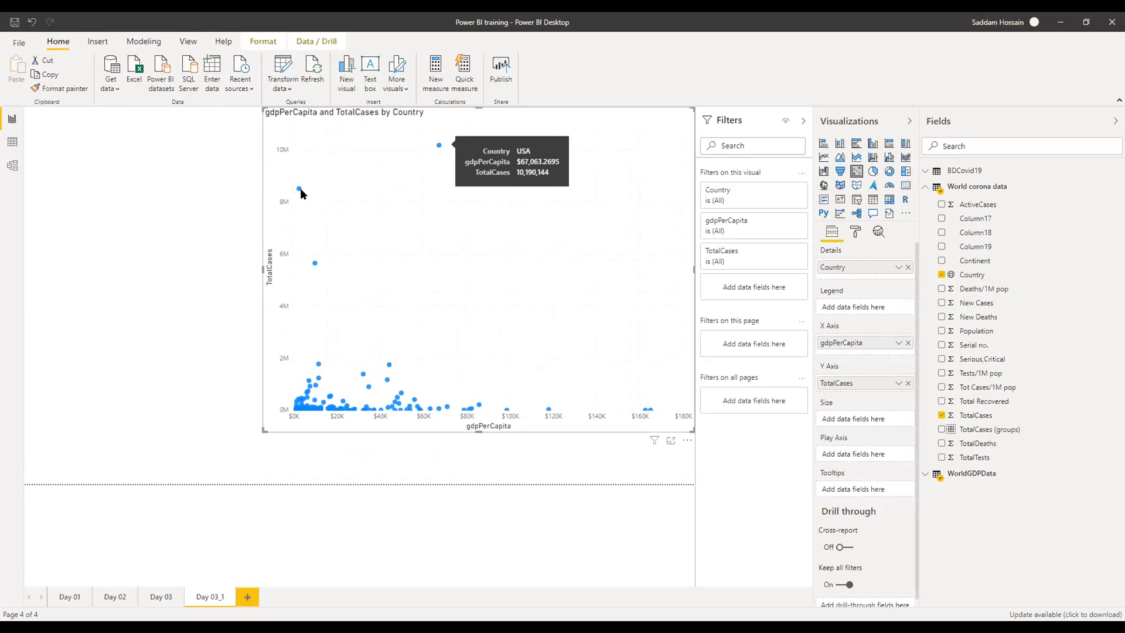
{"action": "mouse_move", "coordinate": [299, 190]}
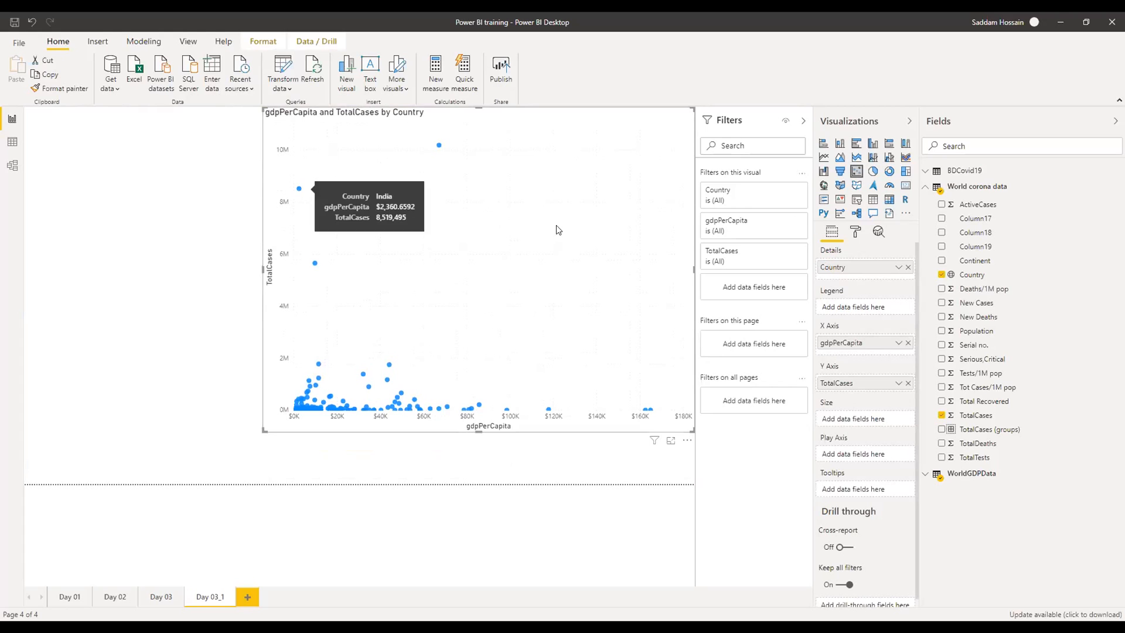
- Move the scatter chart into the page's upper-left corner and shrink it to a little over a third of the page width
{"action": "left_click_drag", "start_coordinate": [507, 309], "coordinate": [269, 309]}
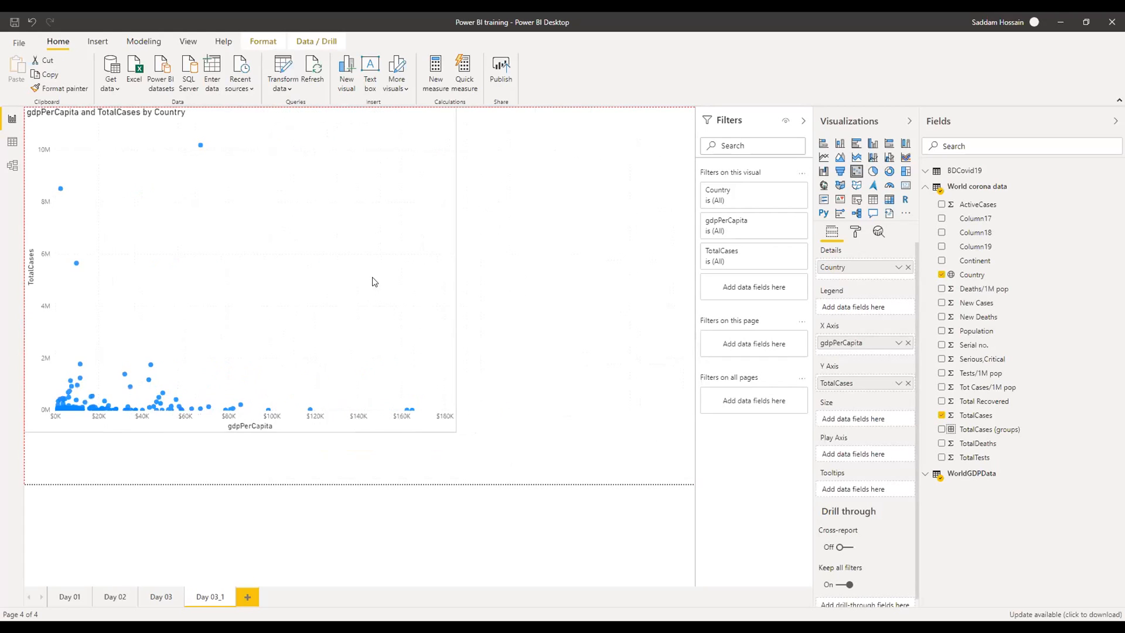
{"action": "left_click_drag", "start_coordinate": [457, 434], "coordinate": [262, 278]}
{"action": "left_click", "coordinate": [533, 366]}
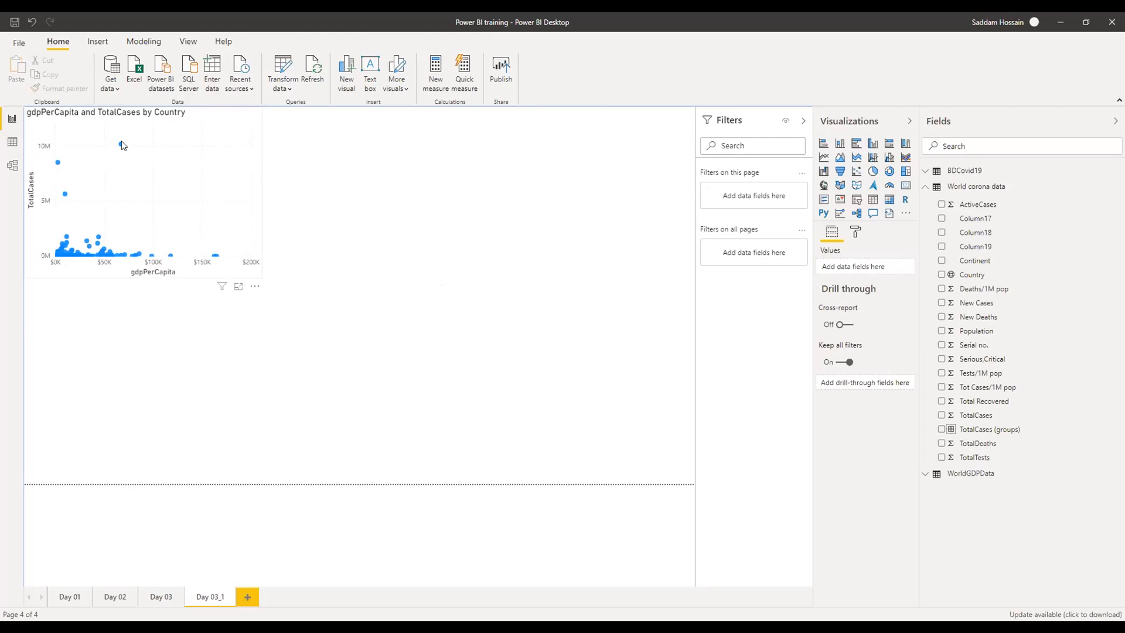
{"action": "mouse_move", "coordinate": [121, 147]}
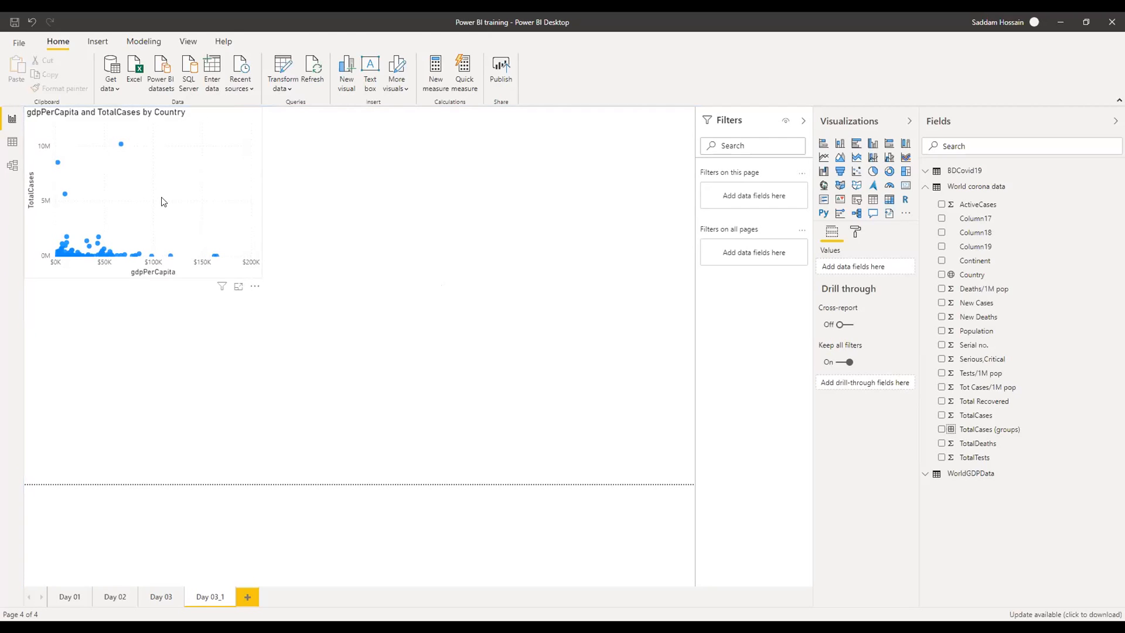
{"action": "left_click", "coordinate": [176, 205]}
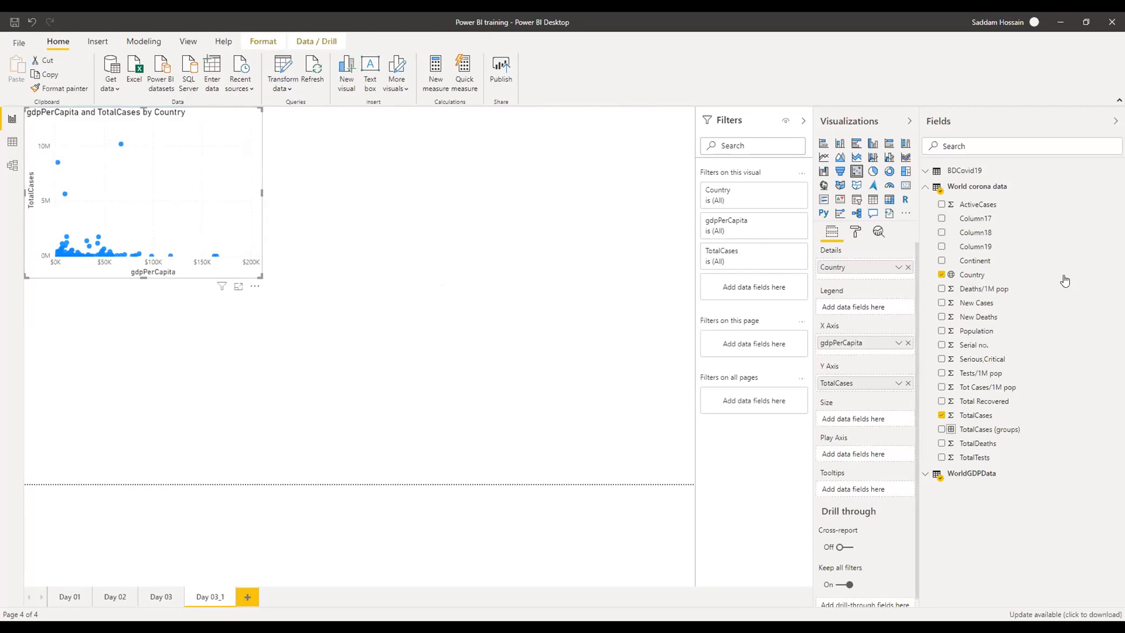
{"action": "left_click", "coordinate": [856, 232]}
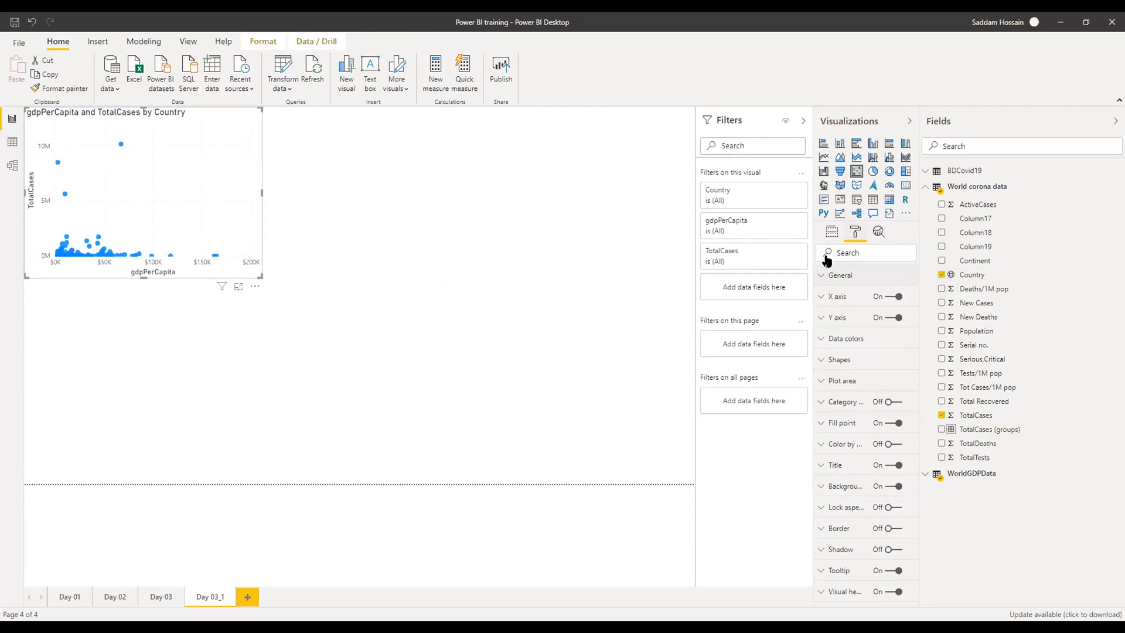
{"action": "left_click", "coordinate": [843, 341]}
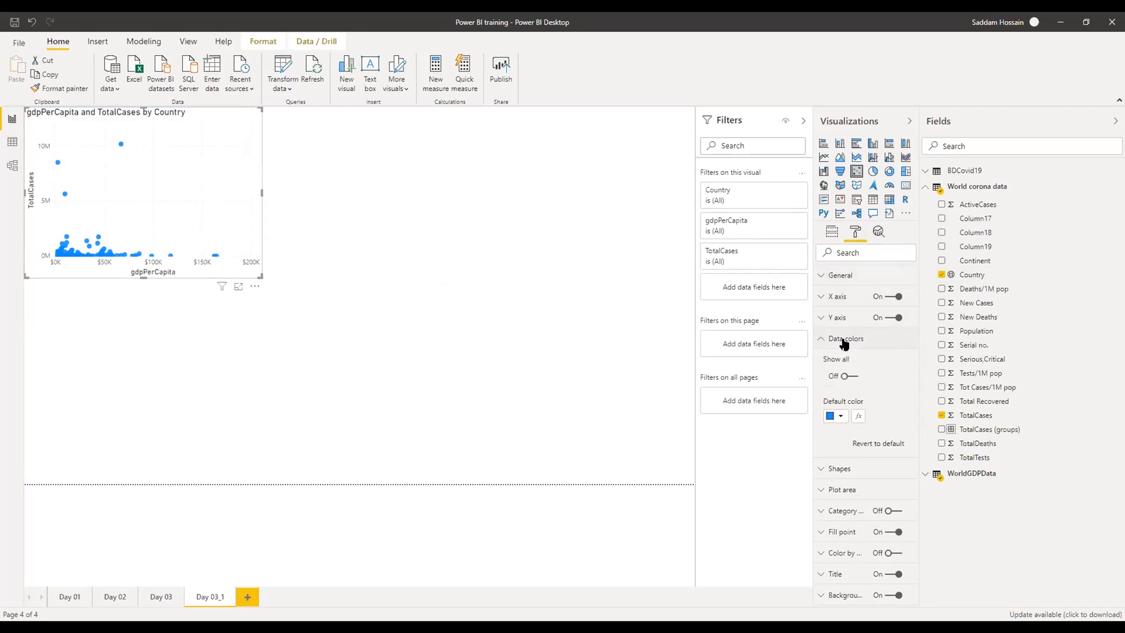
{"action": "left_click", "coordinate": [858, 415]}
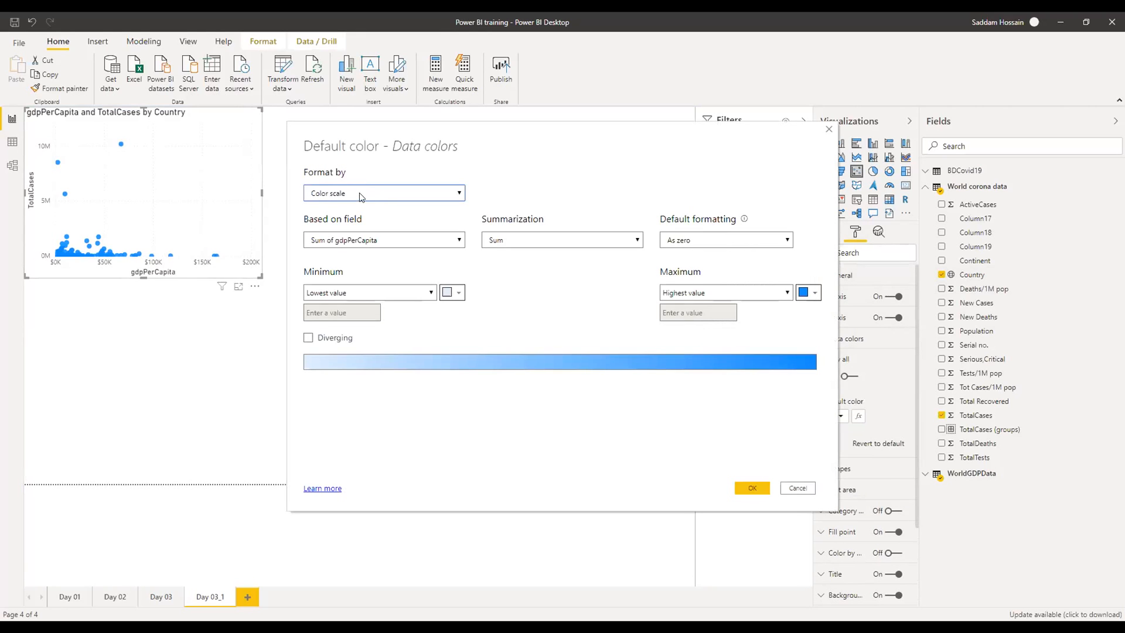
{"action": "left_click", "coordinate": [354, 197]}
{"action": "left_click", "coordinate": [360, 240]}
{"action": "left_click", "coordinate": [357, 239]}
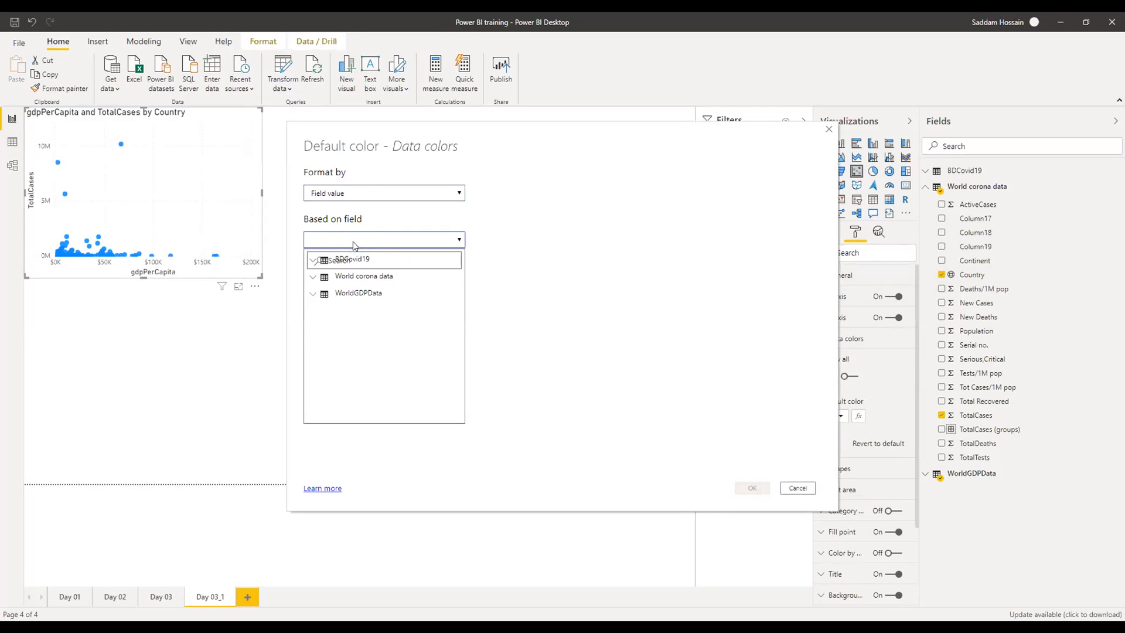
{"action": "left_click", "coordinate": [315, 297]}
{"action": "left_click", "coordinate": [342, 381]}
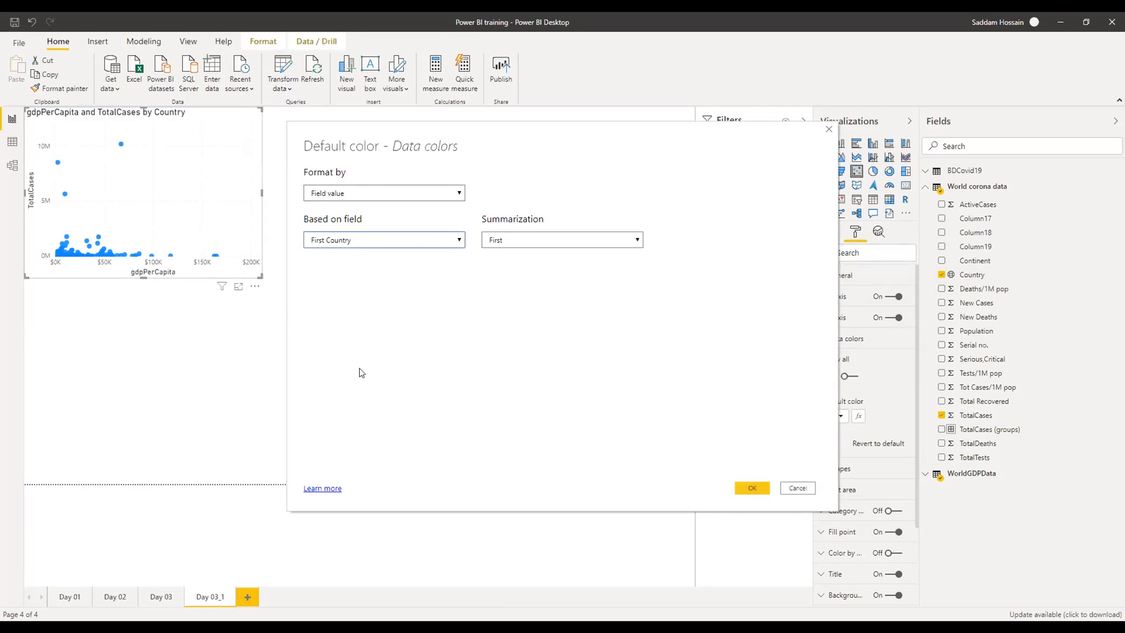
{"action": "left_click", "coordinate": [414, 239]}
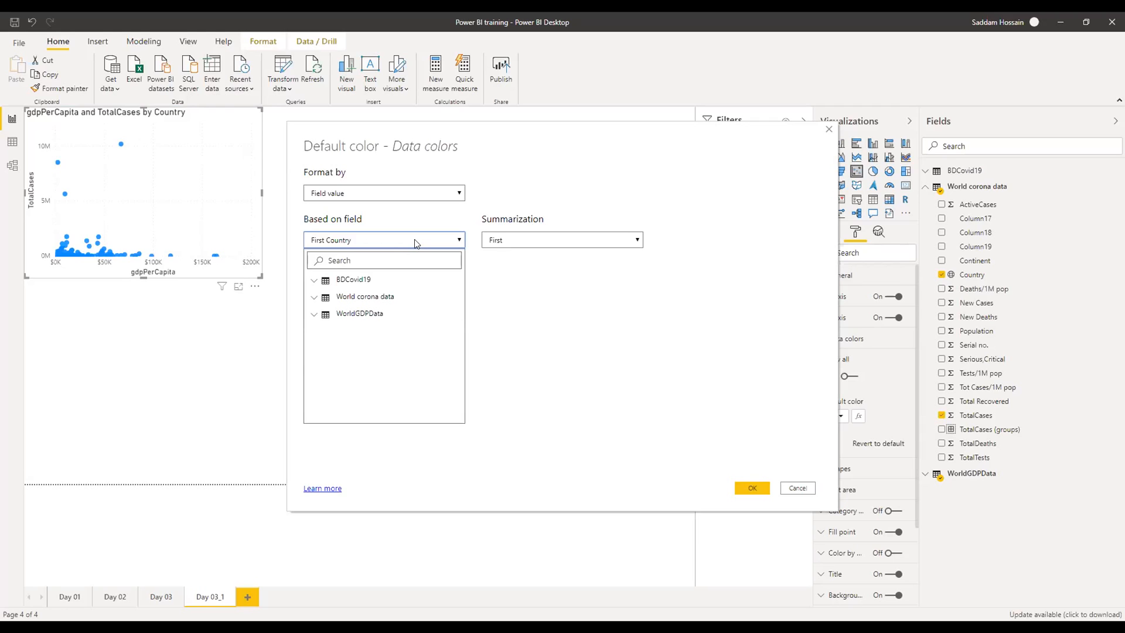
{"action": "left_click", "coordinate": [797, 488]}
- Assign Country from World corona data as the scatter chart's legend to color the points by country
{"action": "left_click", "coordinate": [832, 233]}
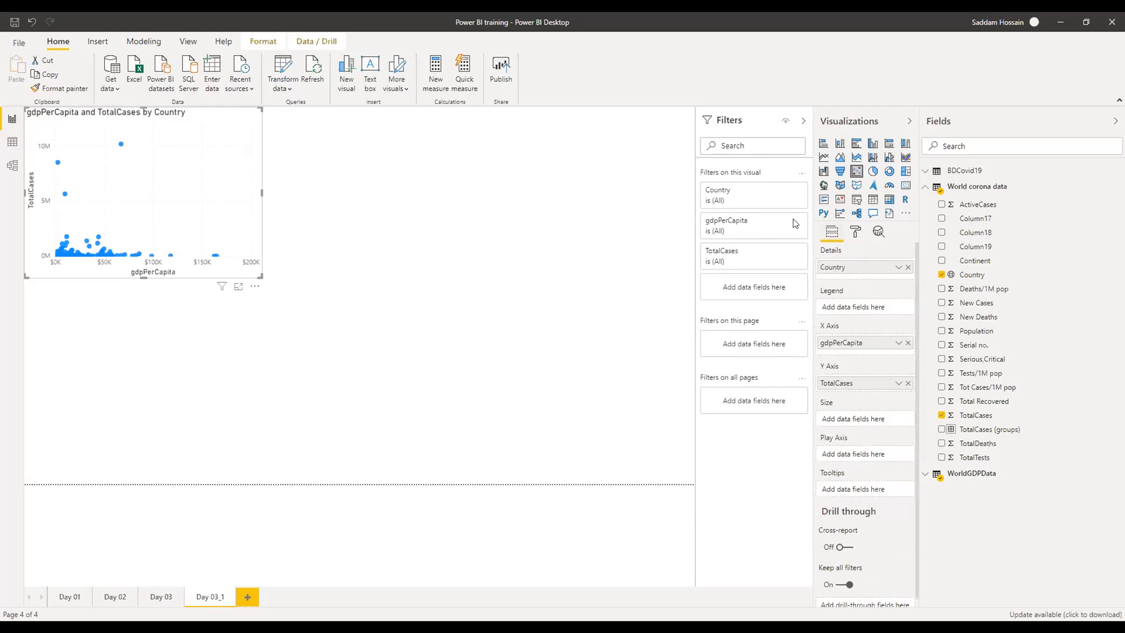
{"action": "left_click_drag", "start_coordinate": [989, 279], "coordinate": [849, 308]}
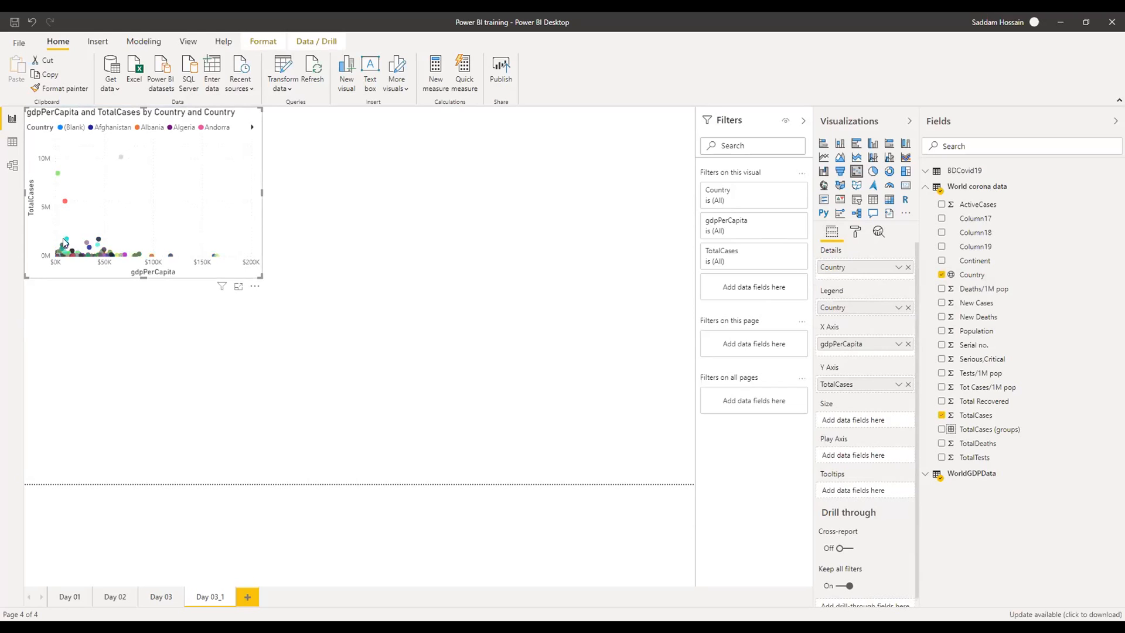
- Enlarge the scatter chart to a little under half the page width and about half the page height
{"action": "left_click_drag", "start_coordinate": [256, 274], "coordinate": [318, 467]}
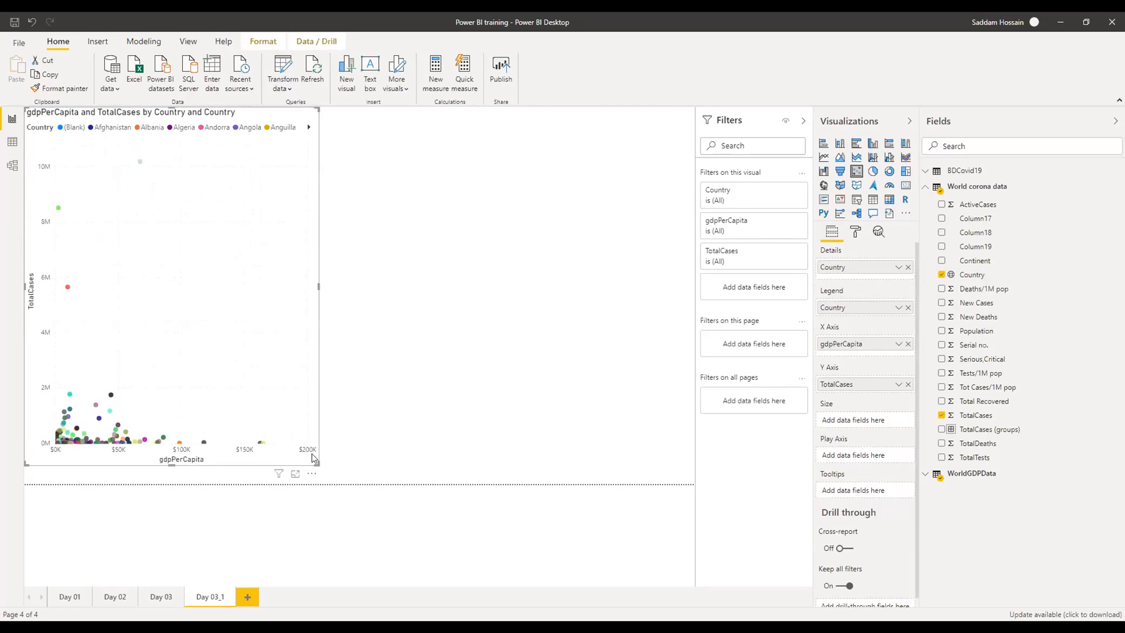
{"action": "left_click", "coordinate": [389, 283]}
{"action": "left_click", "coordinate": [176, 464]}
{"action": "left_click_drag", "start_coordinate": [169, 461], "coordinate": [189, 291]}
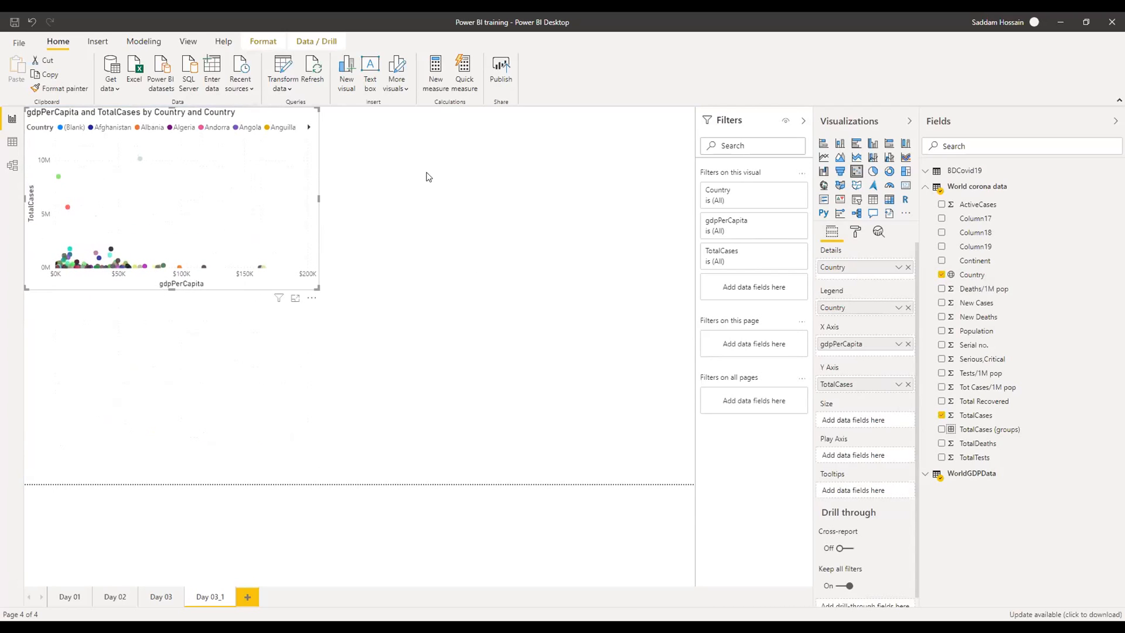
- Review the scatter chart's X axis formatting options, including scale type, start and end, and deselect the chart
{"action": "left_click", "coordinate": [855, 232]}
{"action": "left_click", "coordinate": [831, 317]}
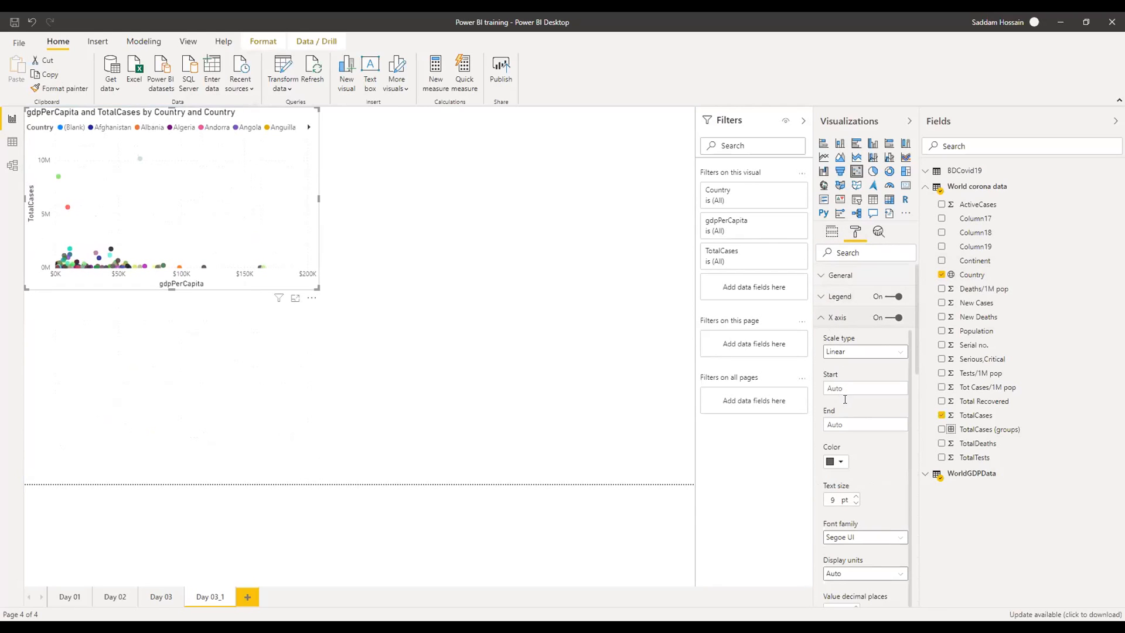
{"action": "left_click", "coordinate": [836, 426]}
{"action": "left_click", "coordinate": [849, 322]}
{"action": "left_click", "coordinate": [535, 297]}
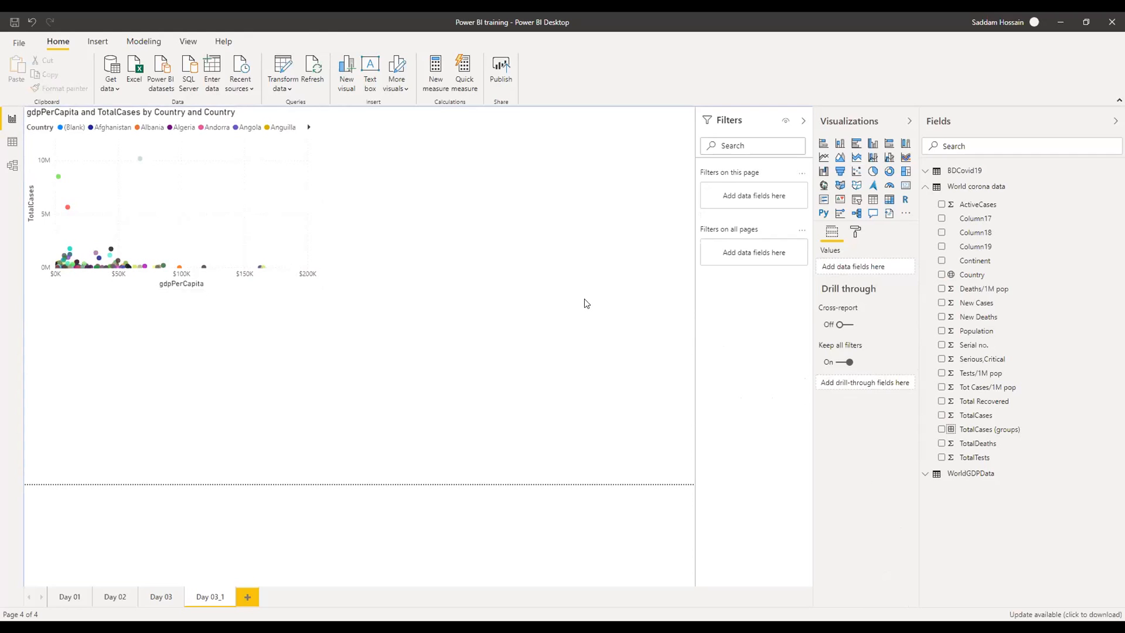
- Examine the scatter chart's data export option and the report's export choices, including Power BI template and PDF
{"action": "left_click", "coordinate": [273, 175]}
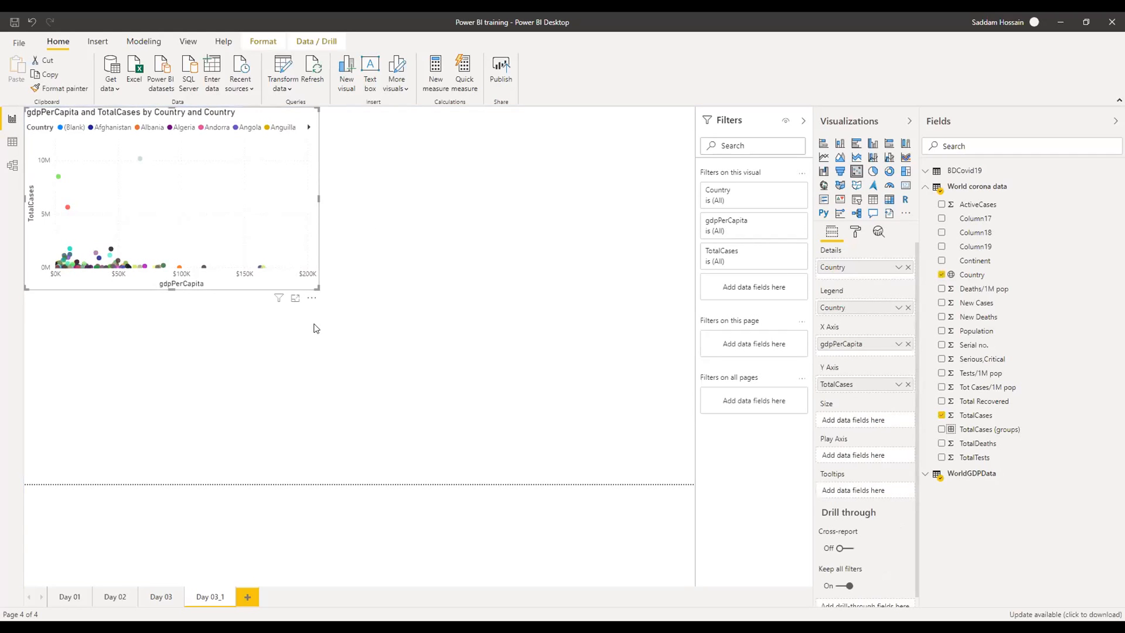
{"action": "left_click", "coordinate": [312, 299]}
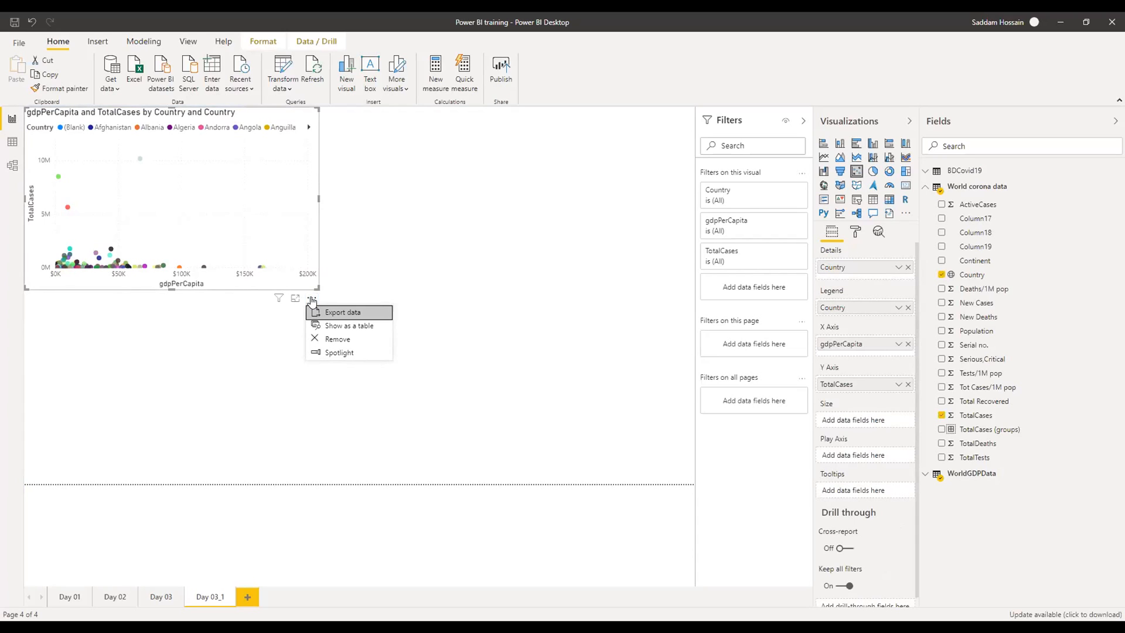
{"action": "left_click", "coordinate": [353, 263]}
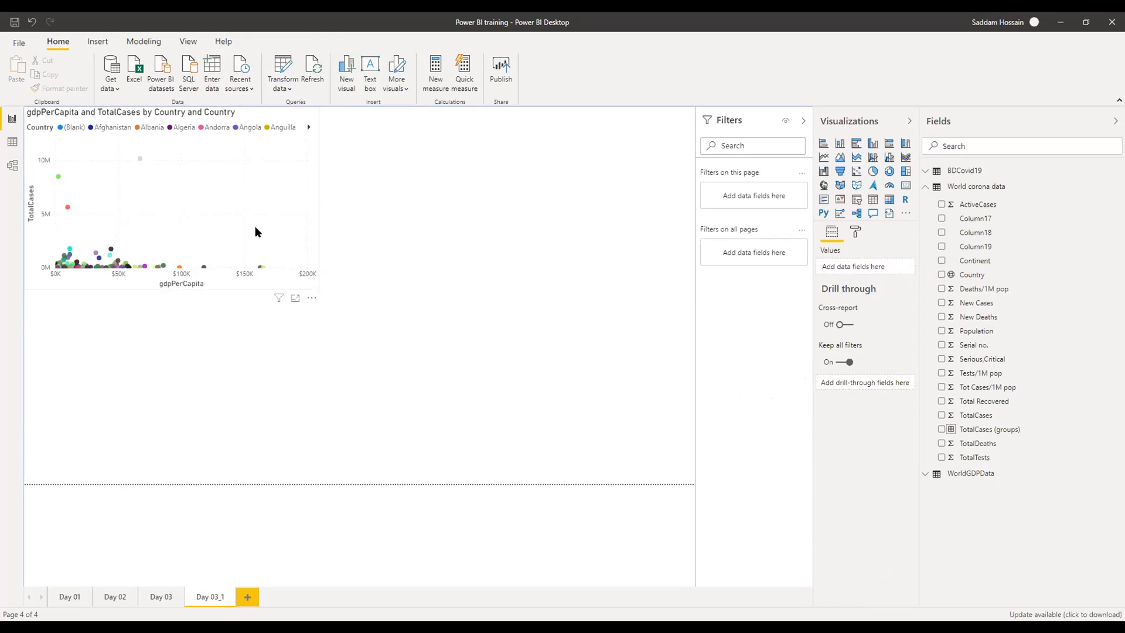
{"action": "left_click", "coordinate": [21, 41]}
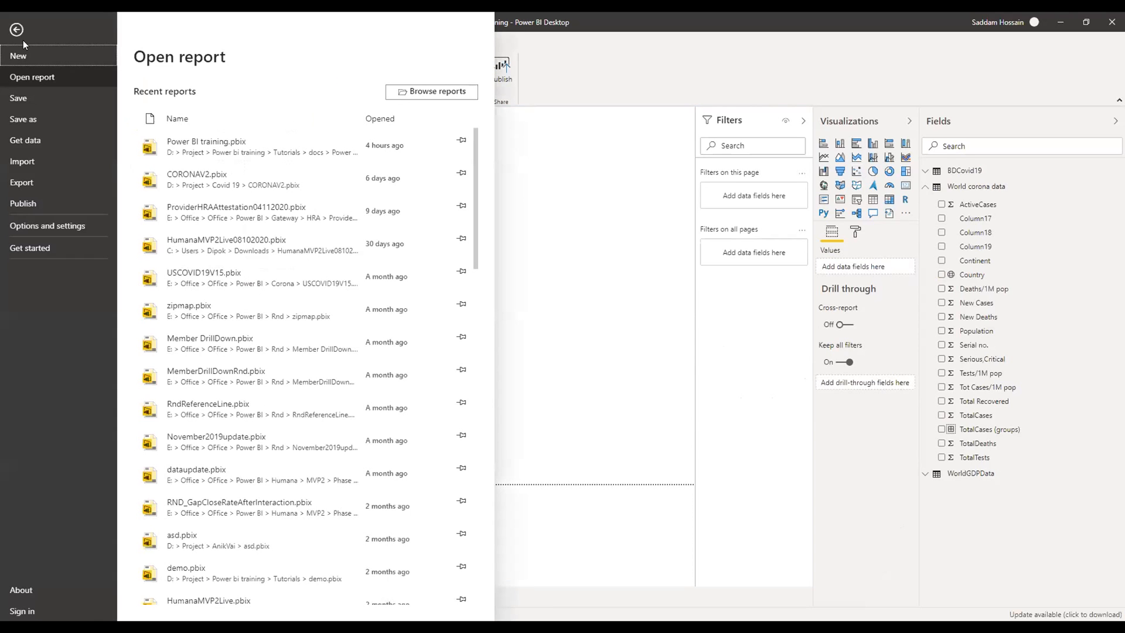
{"action": "left_click", "coordinate": [34, 179]}
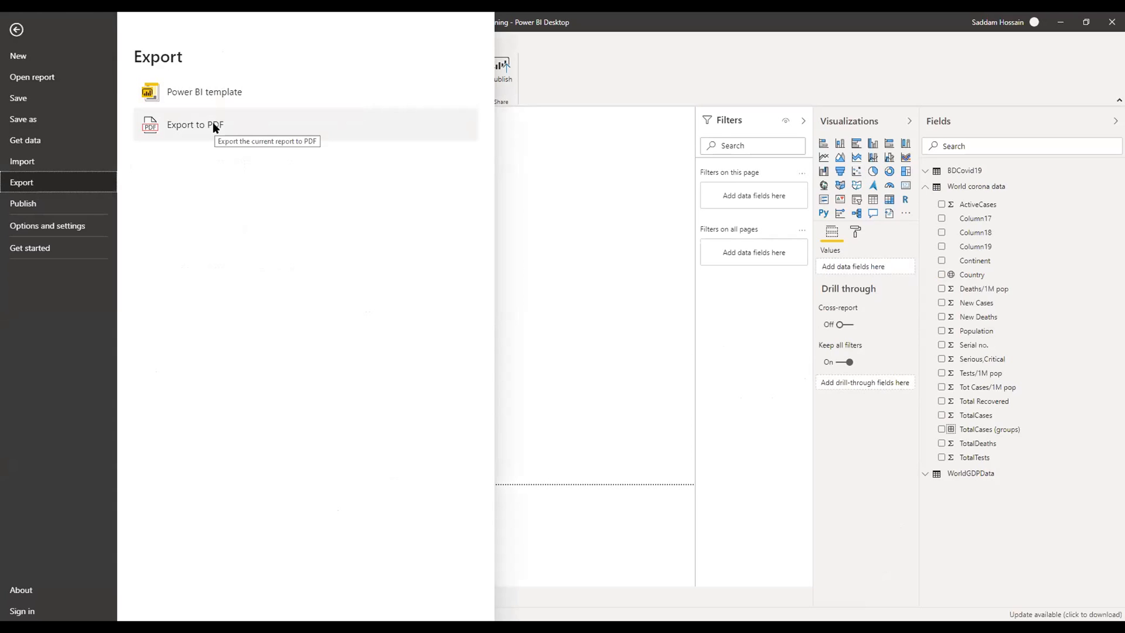
{"action": "left_click", "coordinate": [571, 198]}
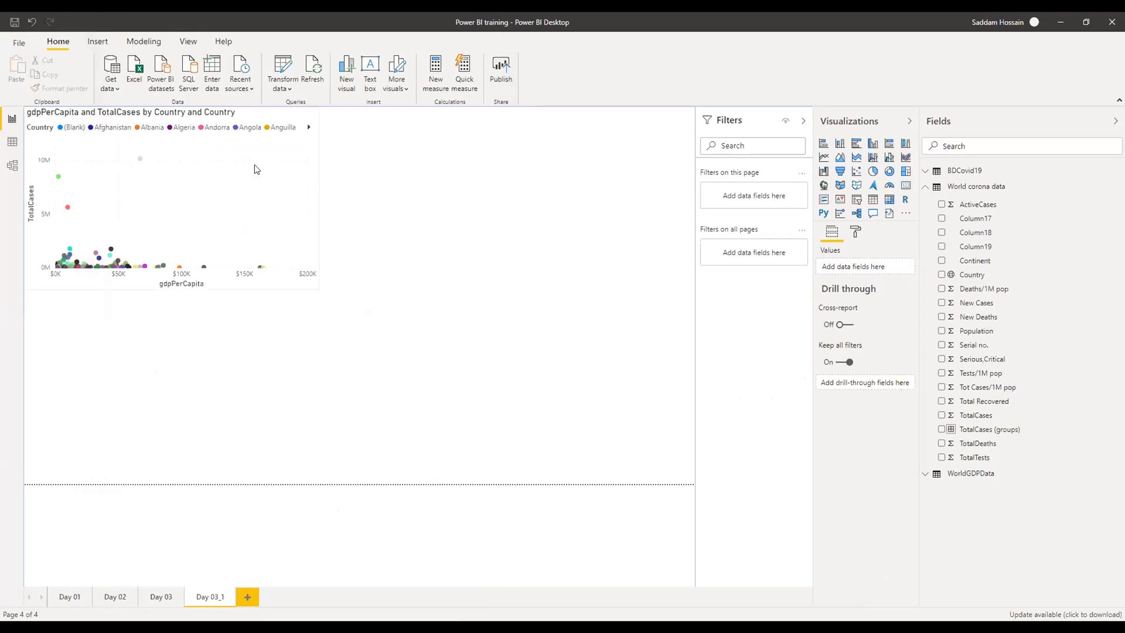
{"action": "left_click", "coordinate": [310, 302]}
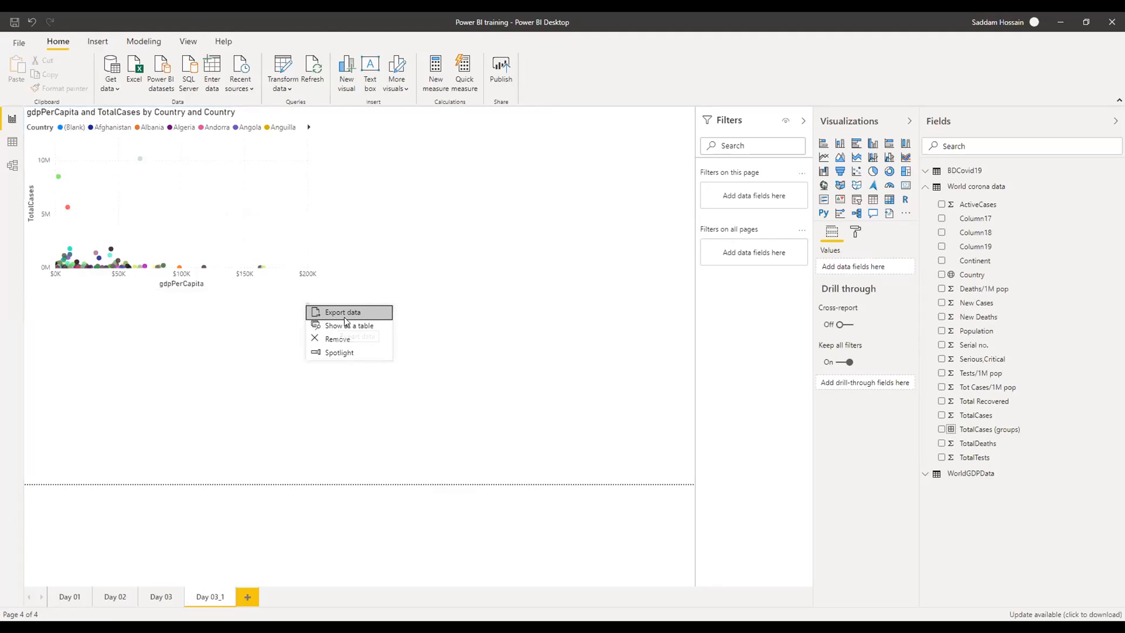
{"action": "left_click", "coordinate": [346, 208]}
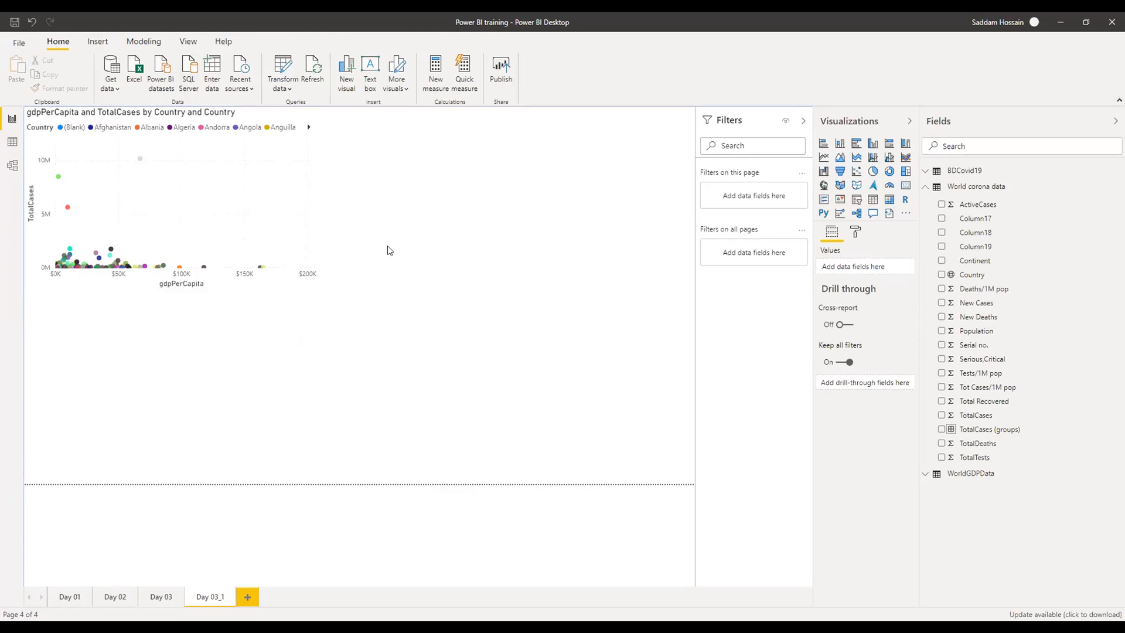
- Enlarge the scatter chart to about half the page width and over half its height, copy it and deselect it
{"action": "left_click_drag", "start_coordinate": [318, 291], "coordinate": [352, 327]}
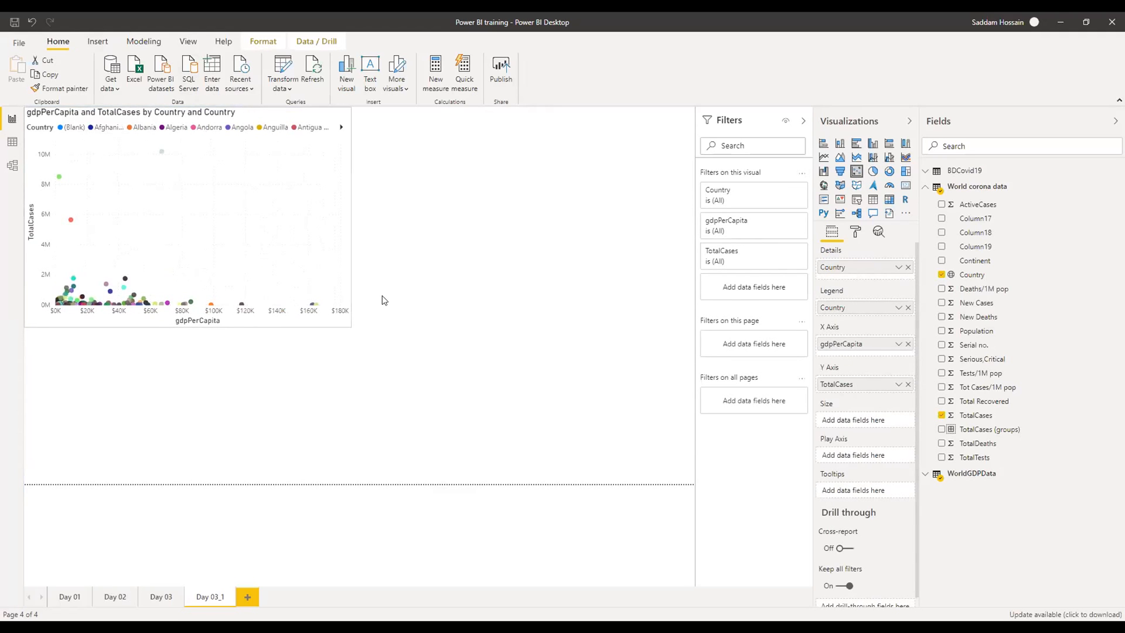
{"action": "left_click", "coordinate": [382, 295]}
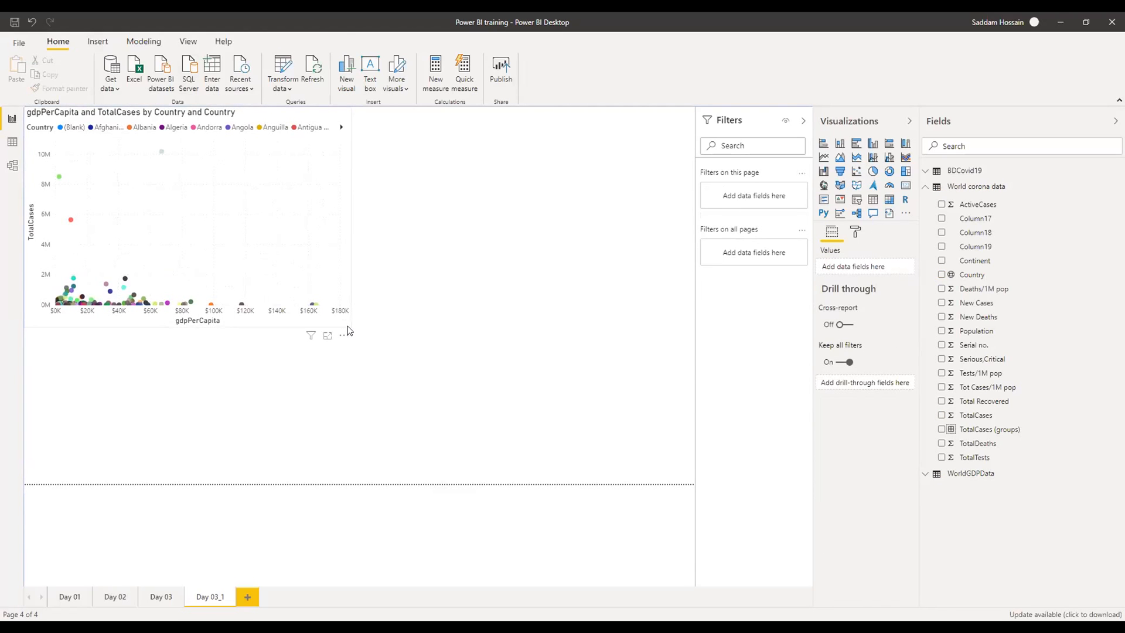
{"action": "left_click", "coordinate": [305, 288]}
{"action": "left_click_drag", "start_coordinate": [301, 284], "coordinate": [348, 272]}
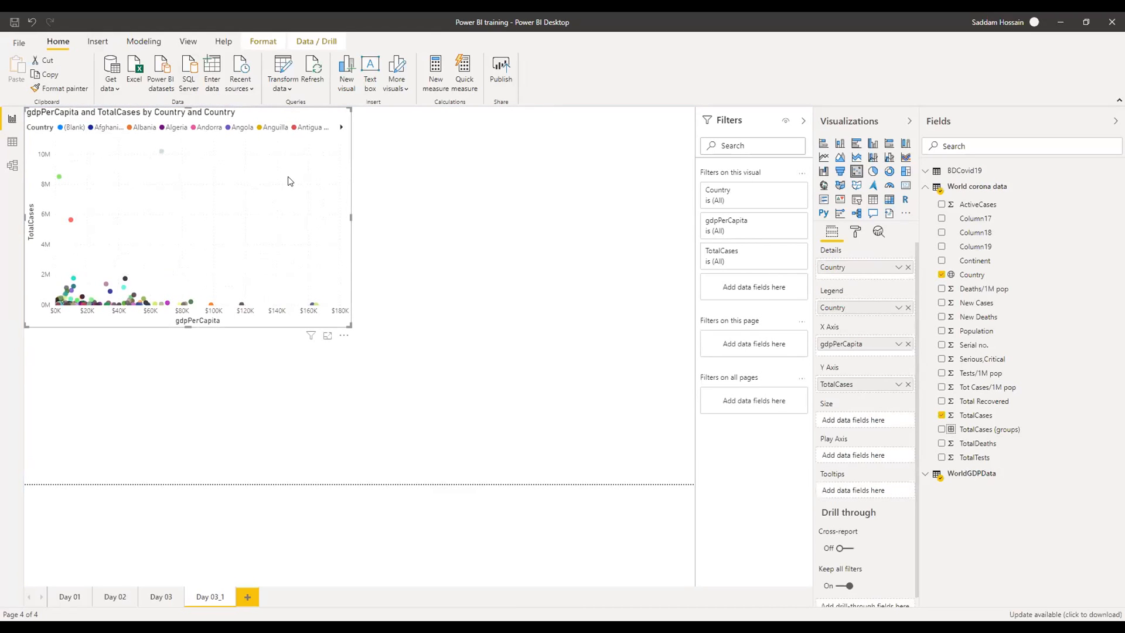
{"action": "key", "text": "ctrl+c"}
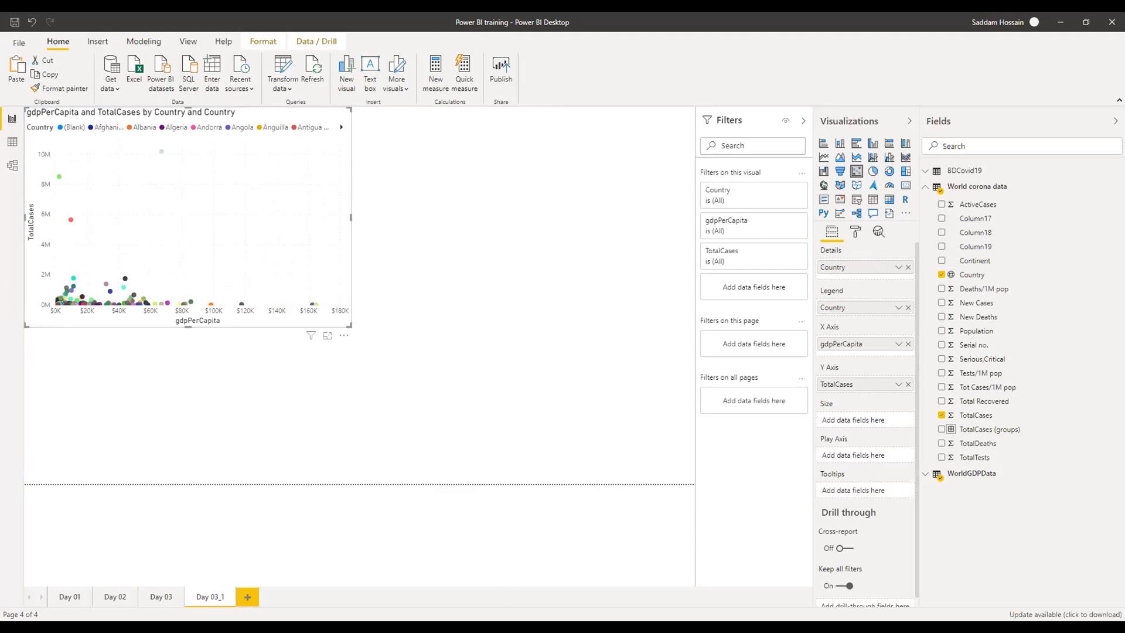
{"action": "left_click", "coordinate": [428, 267]}
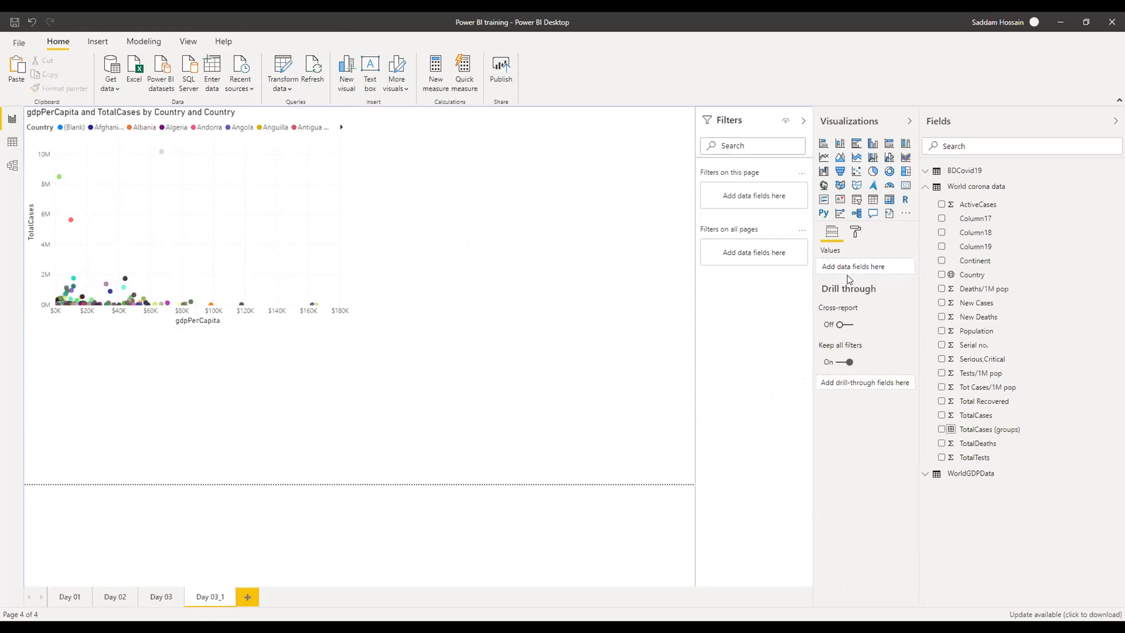
- Insert a second scatter chart and fit it into the upper-right half of the page beside the first
{"action": "left_click", "coordinate": [857, 171]}
{"action": "left_click_drag", "start_coordinate": [202, 460], "coordinate": [670, 197]}
{"action": "left_click_drag", "start_coordinate": [582, 250], "coordinate": [534, 321]}
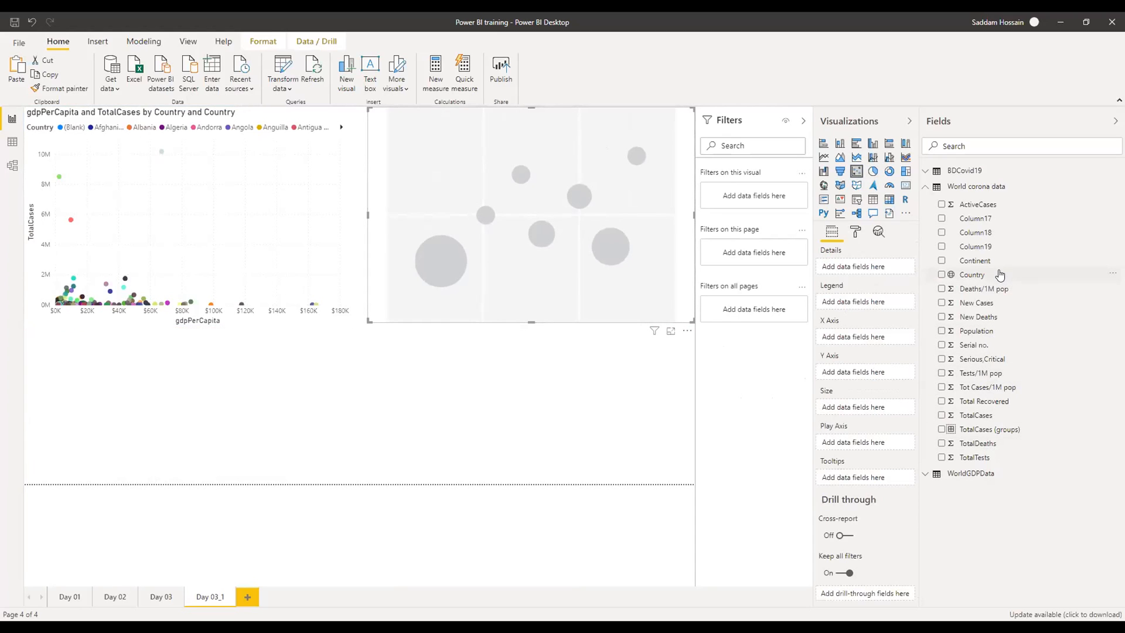
- Assign Country as details, Population as X axis and New Cases as Y axis of the new scatter chart
{"action": "left_click_drag", "start_coordinate": [996, 274], "coordinate": [866, 266]}
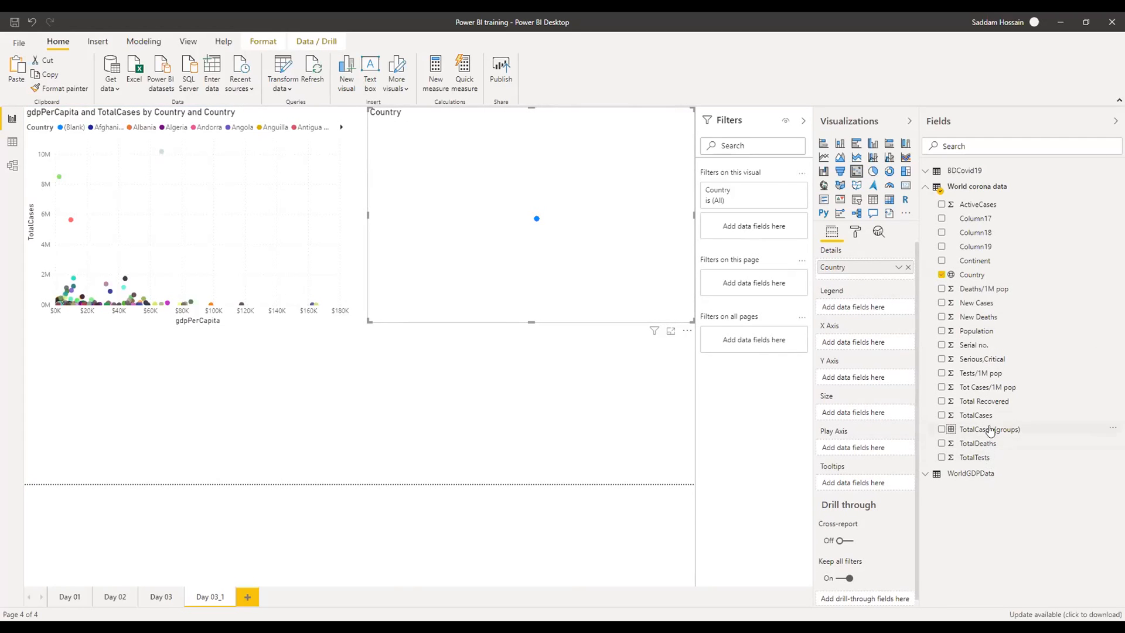
{"action": "left_click_drag", "start_coordinate": [986, 330], "coordinate": [853, 345]}
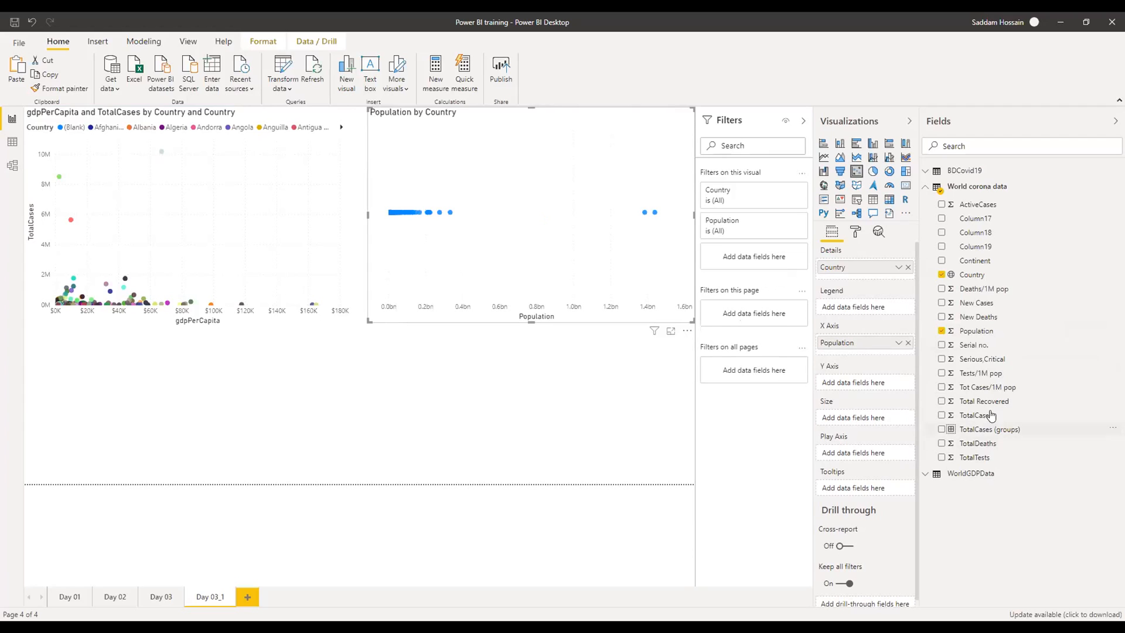
{"action": "left_click_drag", "start_coordinate": [986, 303], "coordinate": [851, 386]}
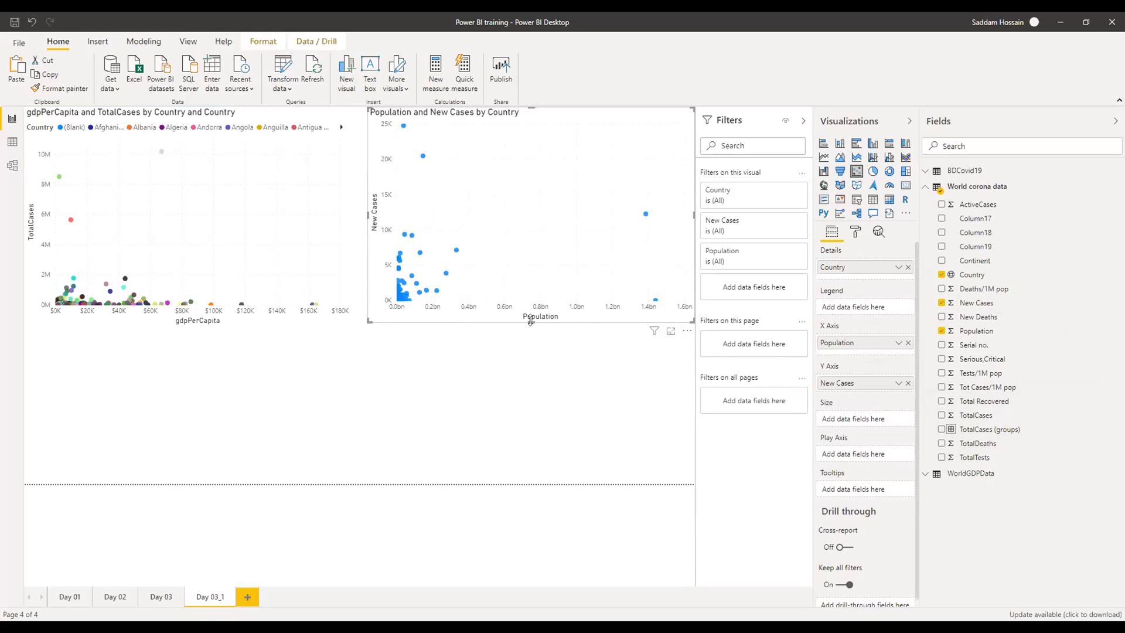
- Adjust the Population and New Cases chart's height to align with the first chart's lower edge, and deselect it
{"action": "left_click_drag", "start_coordinate": [530, 322], "coordinate": [526, 486]}
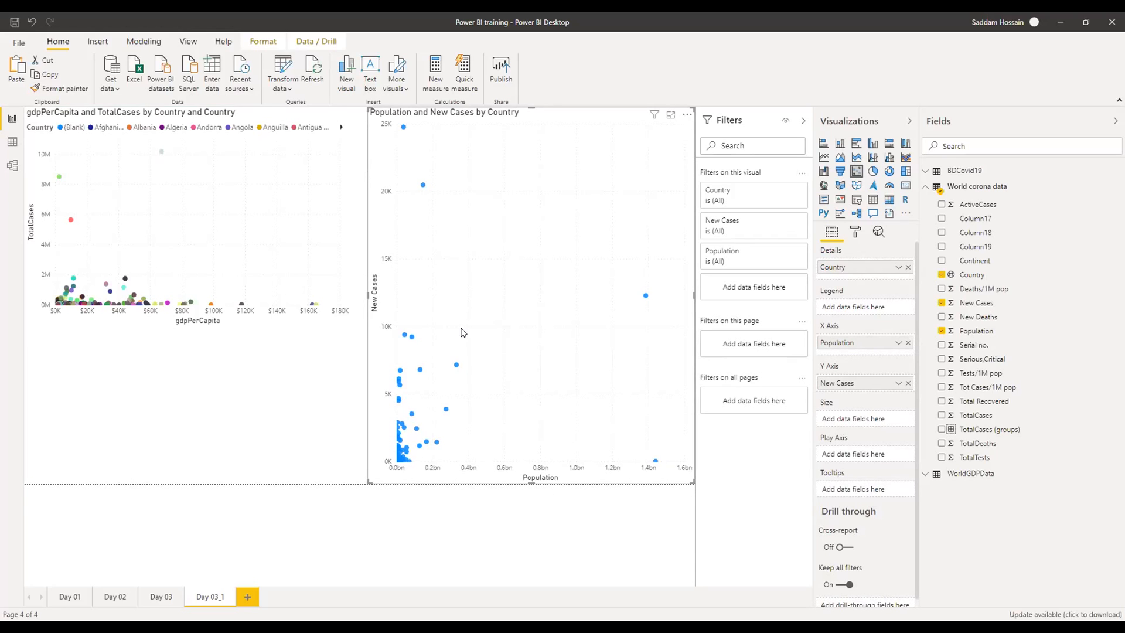
{"action": "left_click_drag", "start_coordinate": [535, 479], "coordinate": [525, 316]}
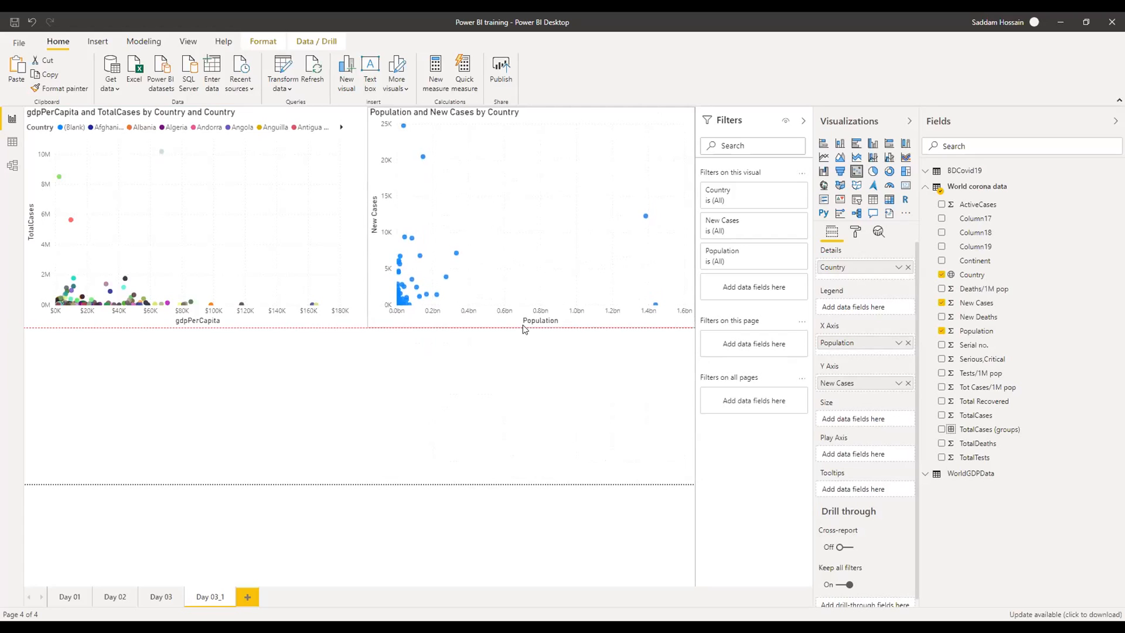
{"action": "left_click", "coordinate": [567, 461]}
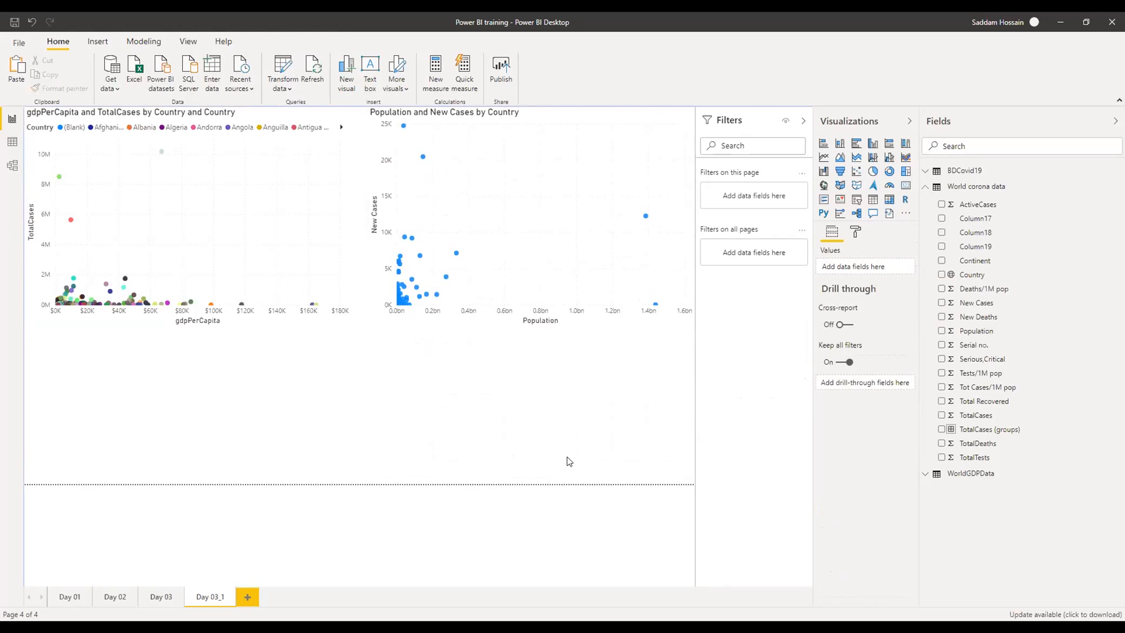
- Set the Population and New Cases chart's marker size to 3 and its marker shape to diamond
{"action": "left_click", "coordinate": [525, 118]}
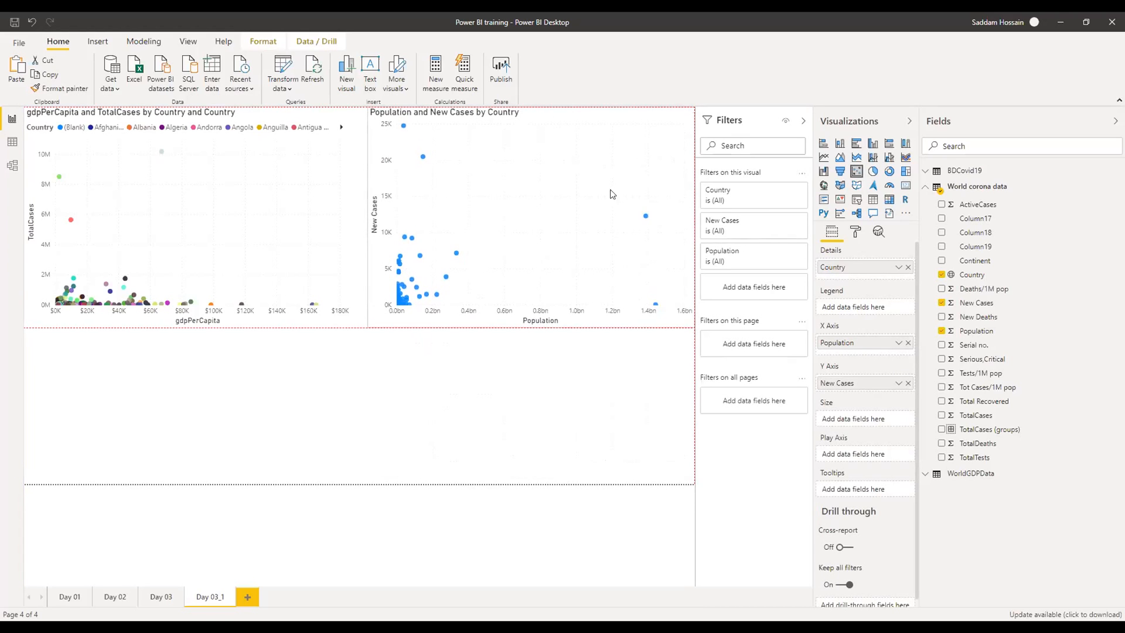
{"action": "left_click", "coordinate": [857, 233]}
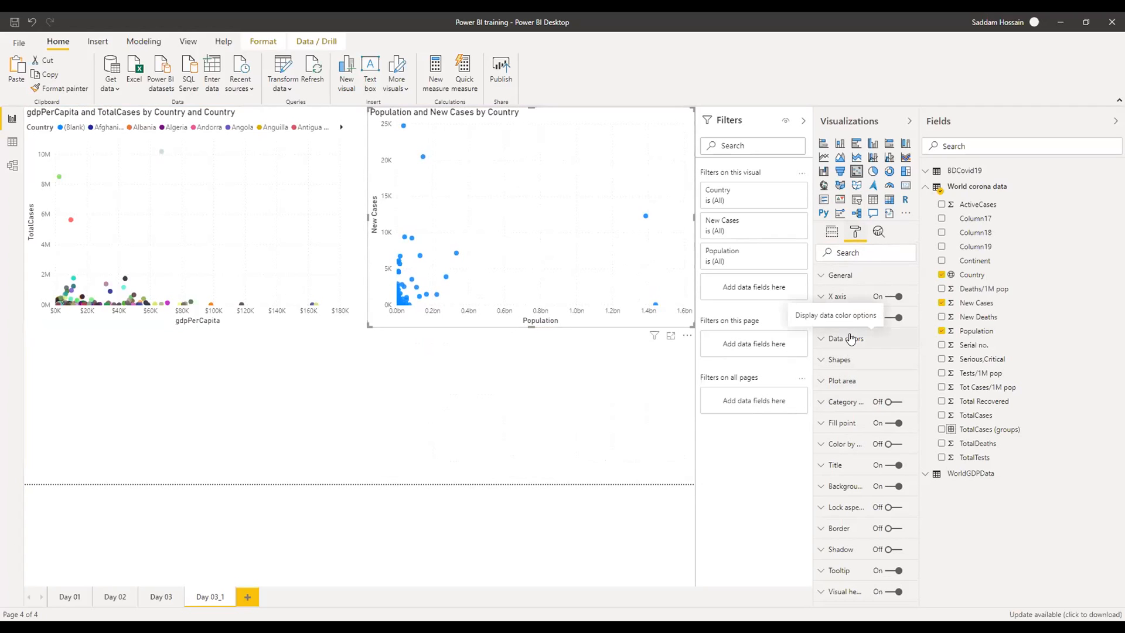
{"action": "left_click", "coordinate": [852, 359]}
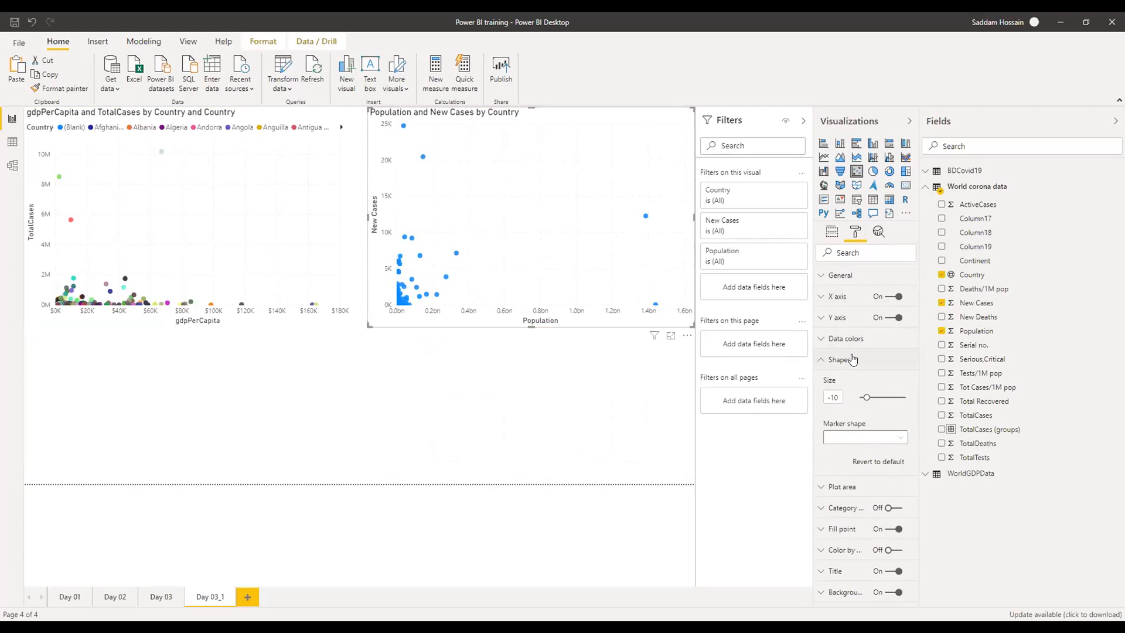
{"action": "left_click_drag", "start_coordinate": [866, 398], "coordinate": [878, 397]}
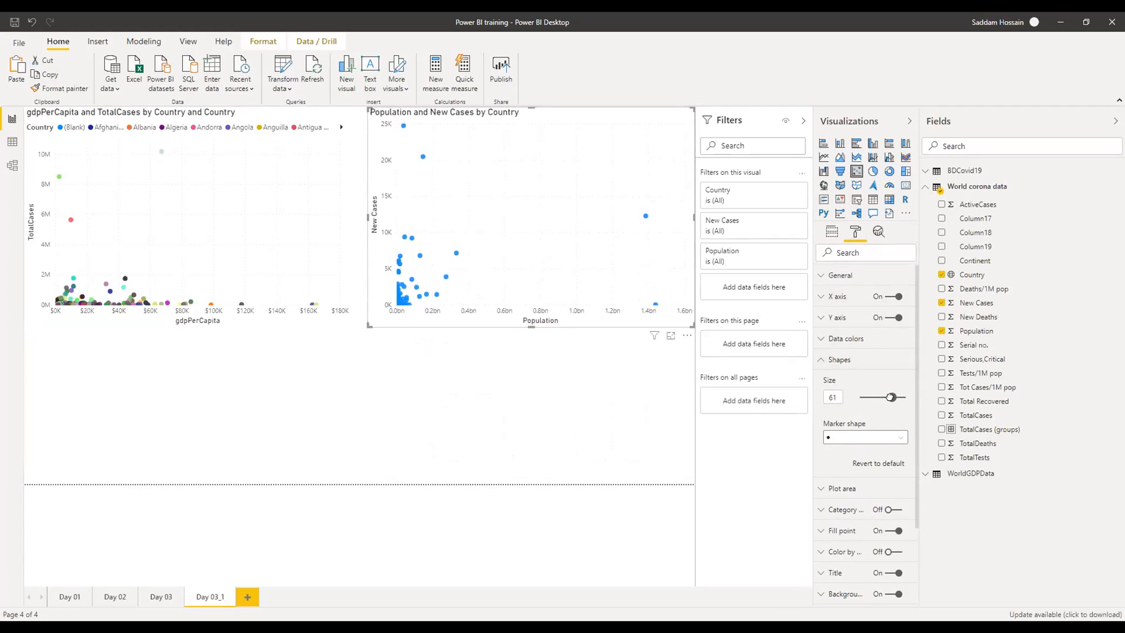
{"action": "left_click_drag", "start_coordinate": [890, 397], "coordinate": [870, 396]}
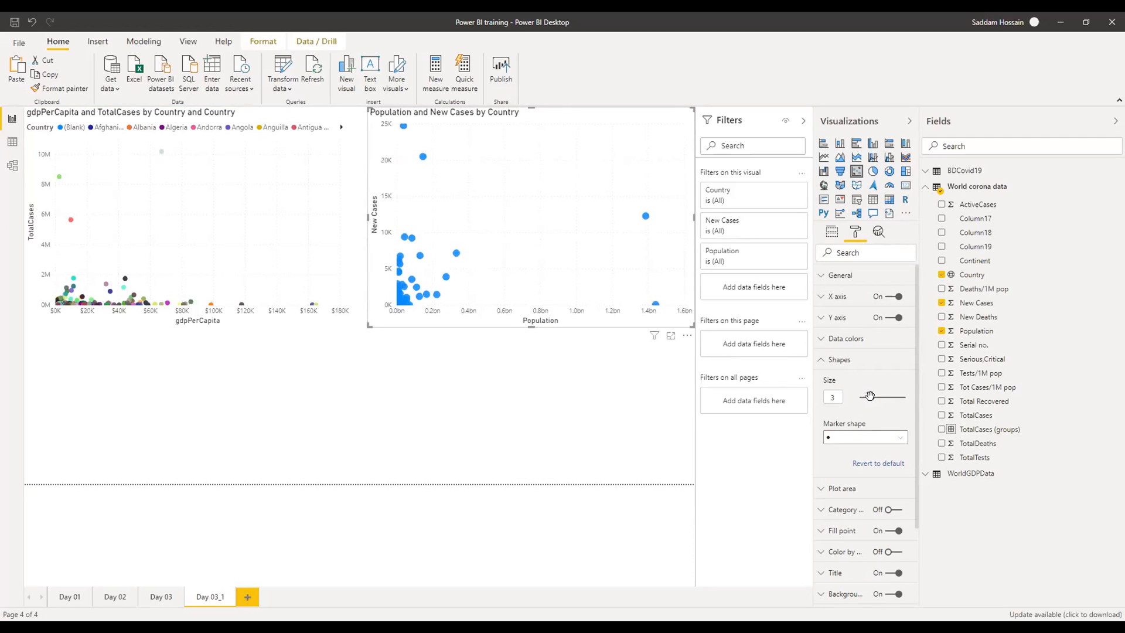
{"action": "left_click", "coordinate": [859, 438]}
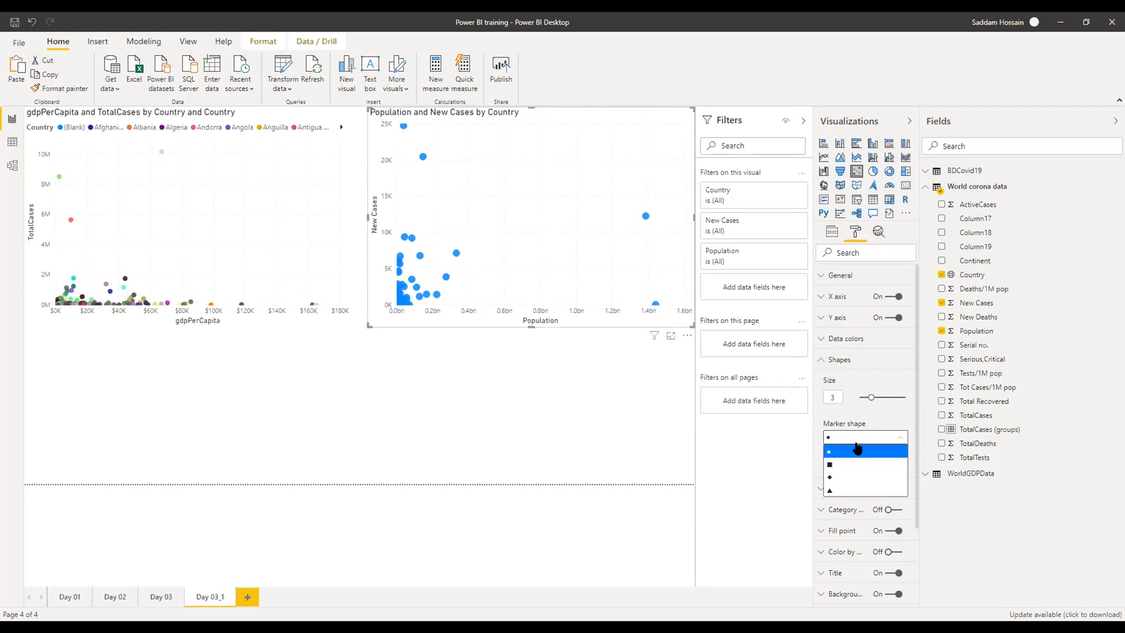
{"action": "left_click", "coordinate": [841, 480]}
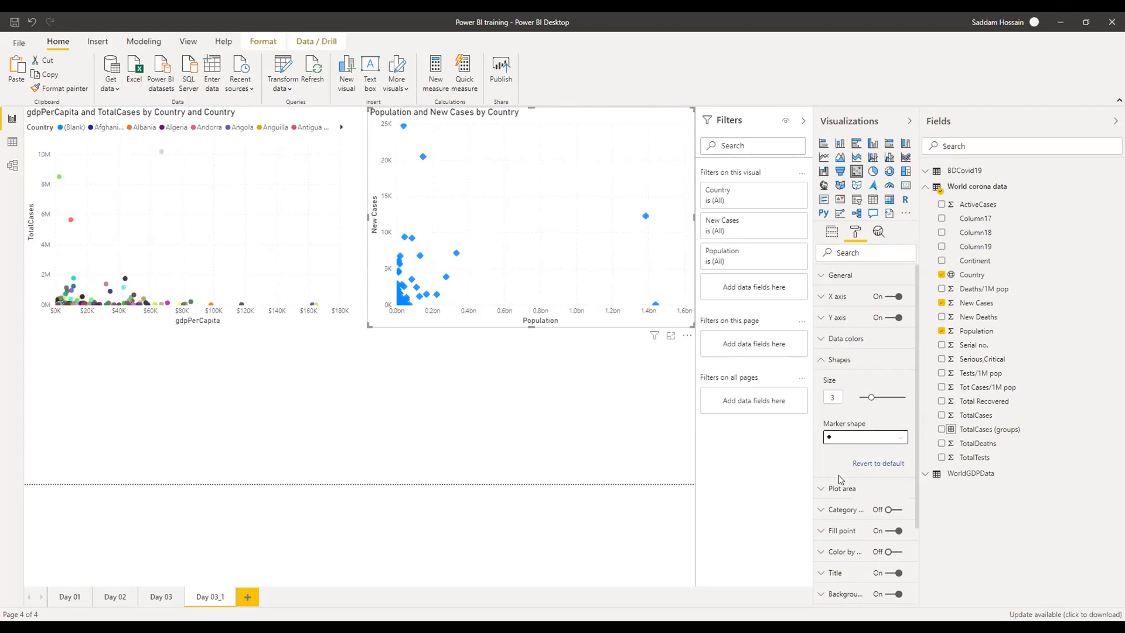
{"action": "left_click", "coordinate": [831, 364]}
- Review the plot area and category label formatting options of the Population and New Cases chart
{"action": "left_click", "coordinate": [853, 386]}
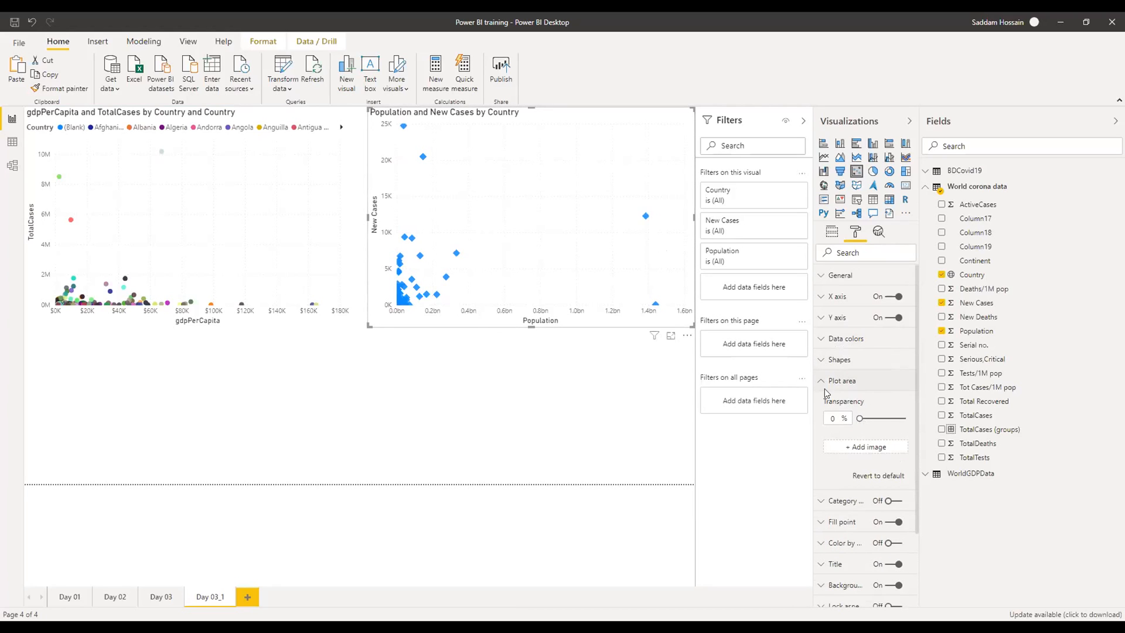
{"action": "left_click", "coordinate": [826, 382]}
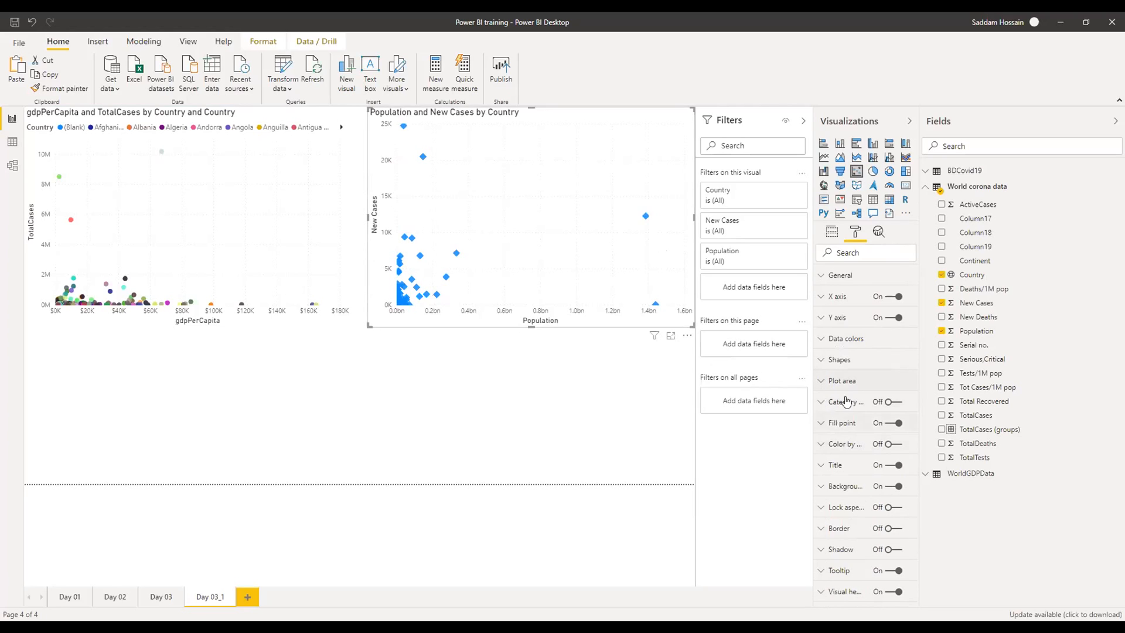
{"action": "left_click", "coordinate": [846, 379]}
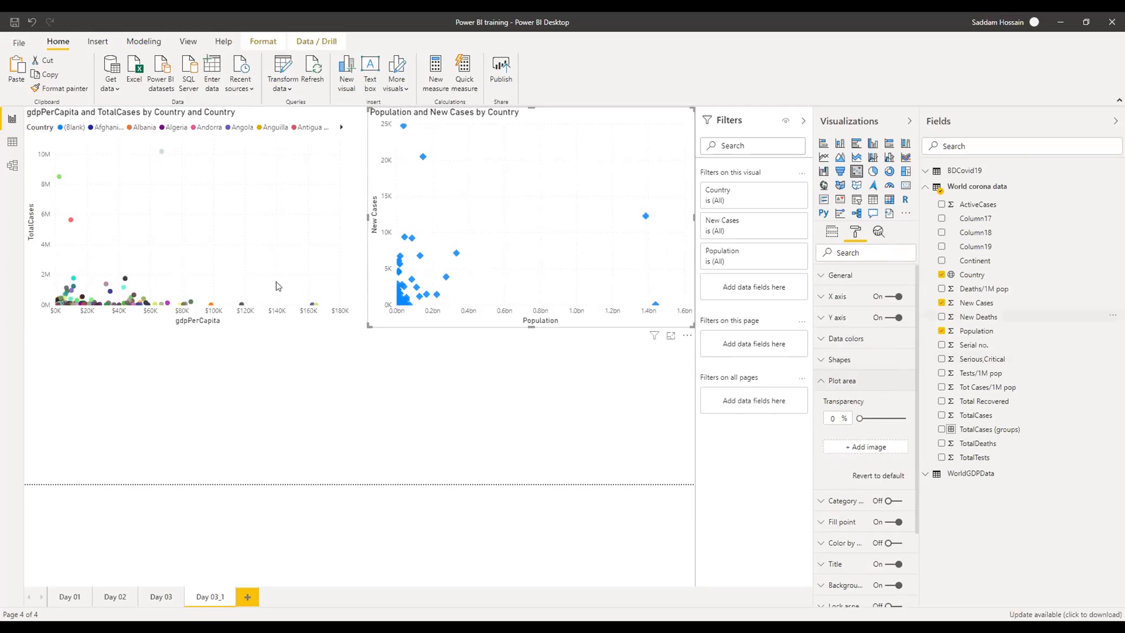
{"action": "left_click", "coordinate": [821, 381]}
{"action": "left_click", "coordinate": [822, 402]}
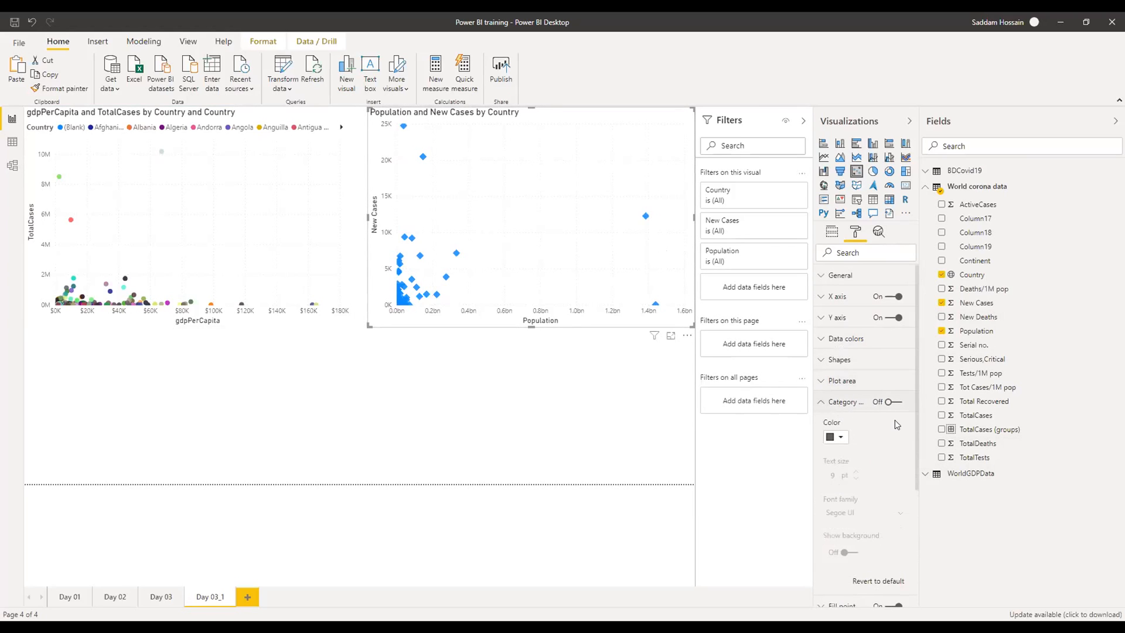
{"action": "left_click", "coordinate": [843, 408]}
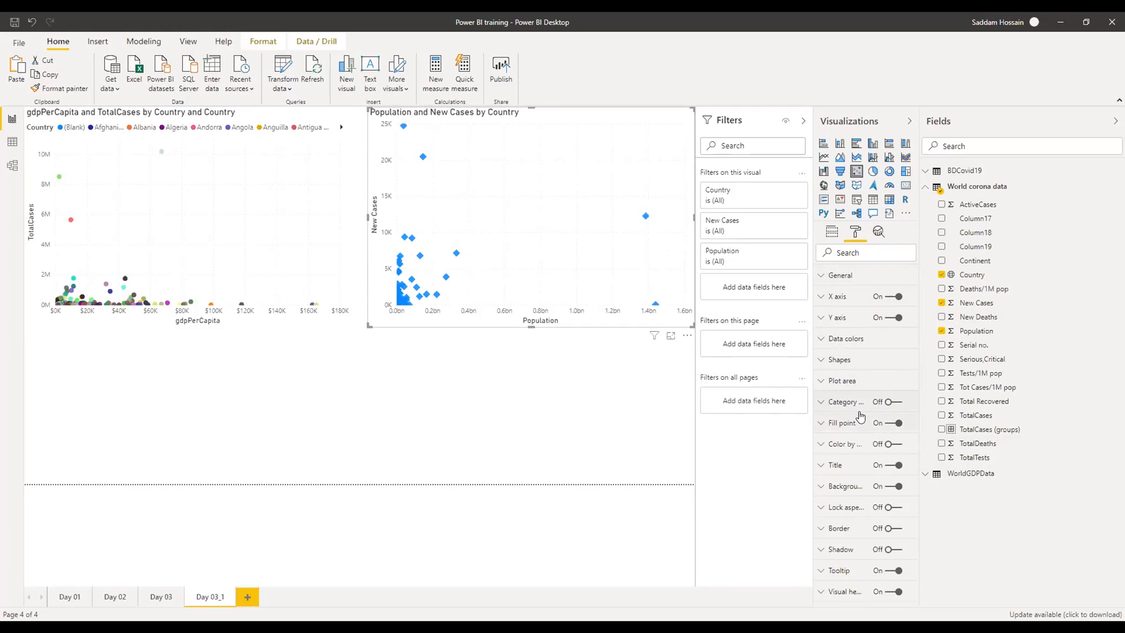
- Try the Population and New Cases chart with unfilled markers, then restore the fill point setting
{"action": "left_click", "coordinate": [846, 423]}
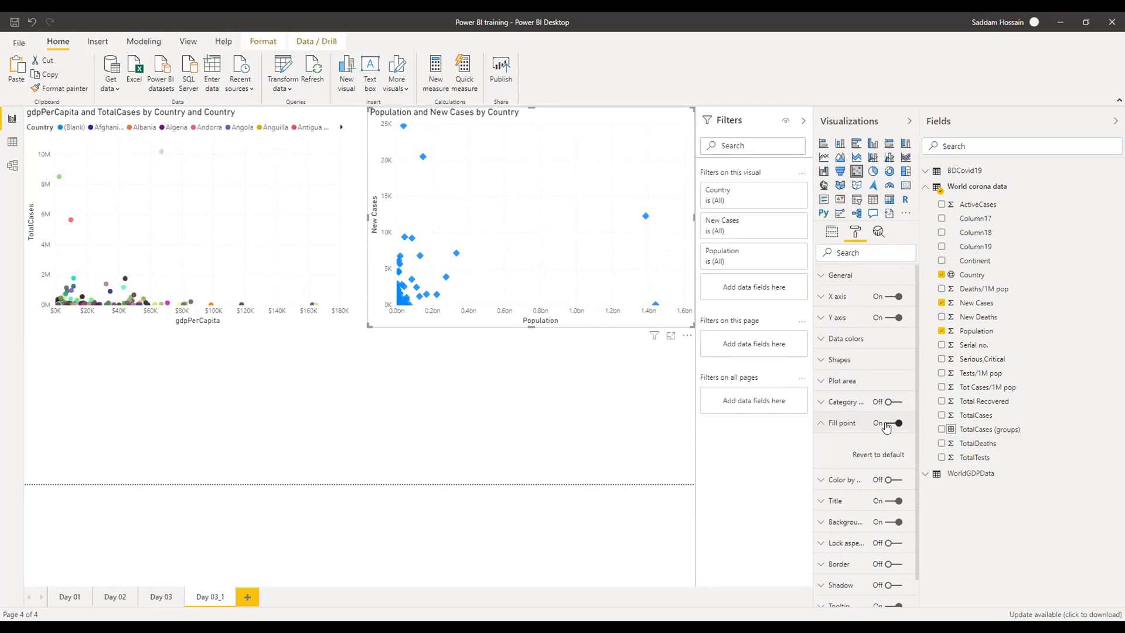
{"action": "left_click", "coordinate": [888, 425]}
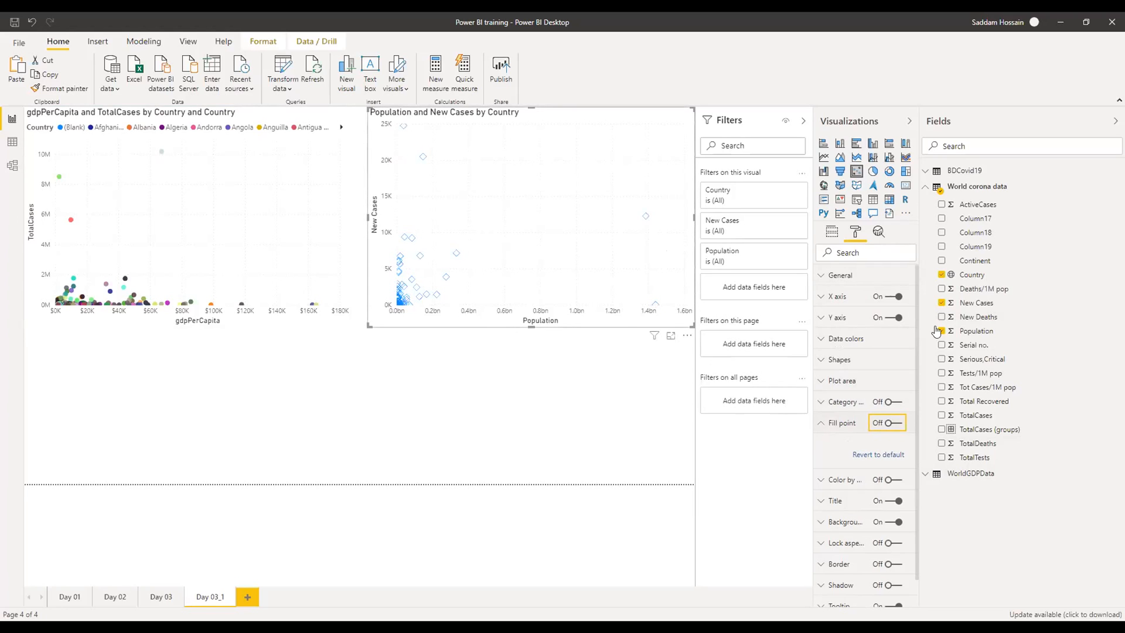
{"action": "left_click", "coordinate": [888, 425]}
{"action": "left_click", "coordinate": [910, 422]}
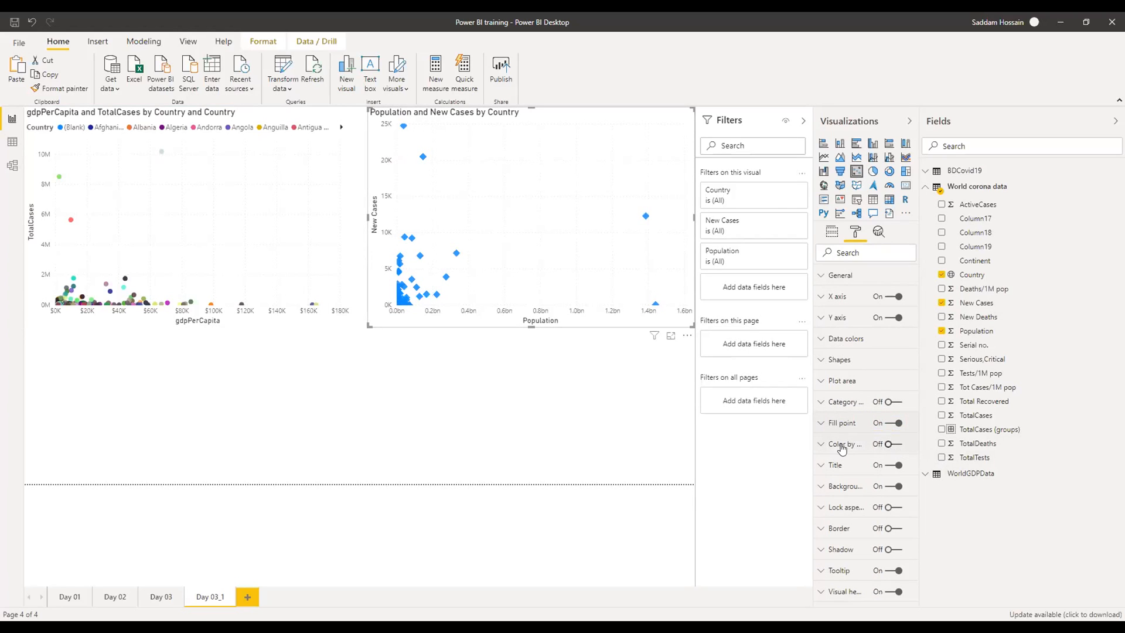
- Try coloring the Population and New Cases markers by category, turn that option back off, and deselect the chart
{"action": "left_click", "coordinate": [894, 447]}
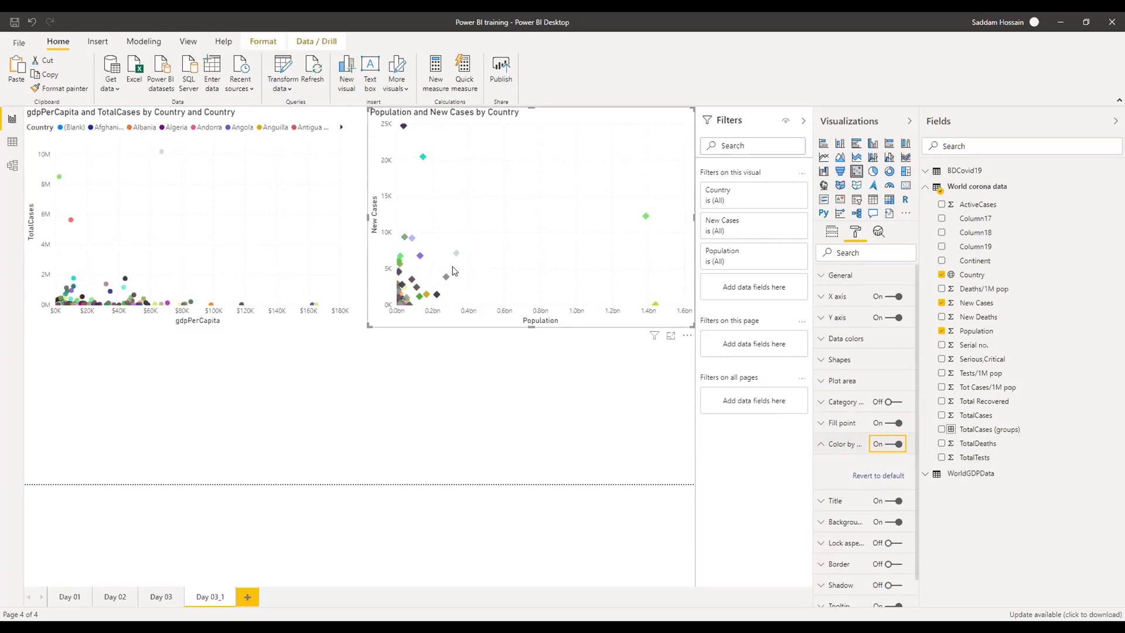
{"action": "left_click", "coordinate": [833, 446]}
{"action": "left_click", "coordinate": [891, 444]}
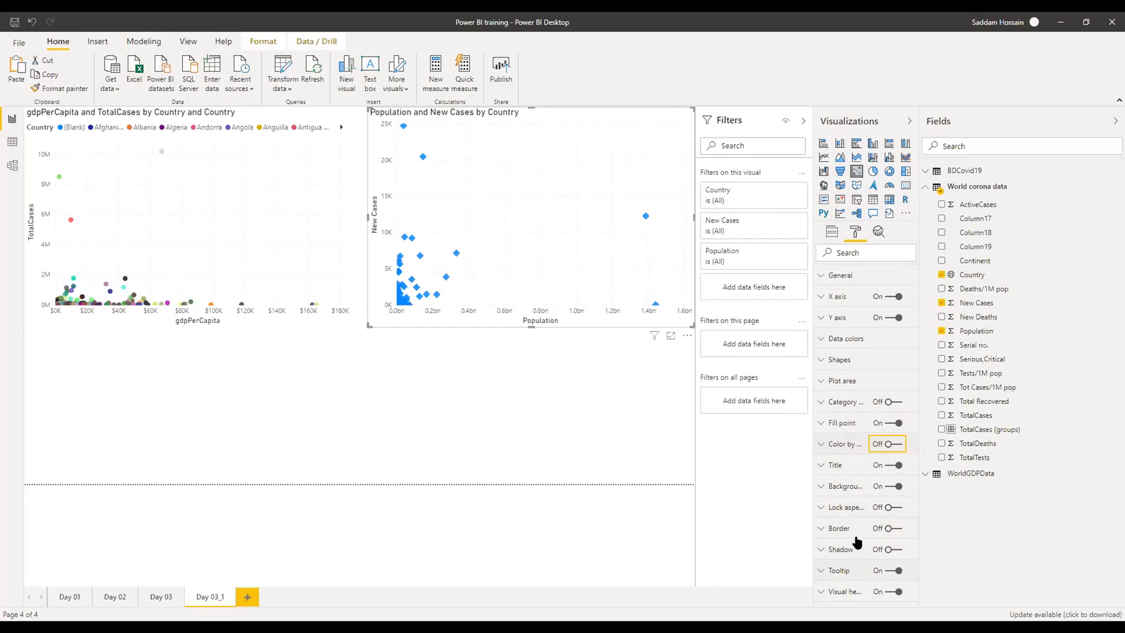
{"action": "left_click", "coordinate": [647, 357]}
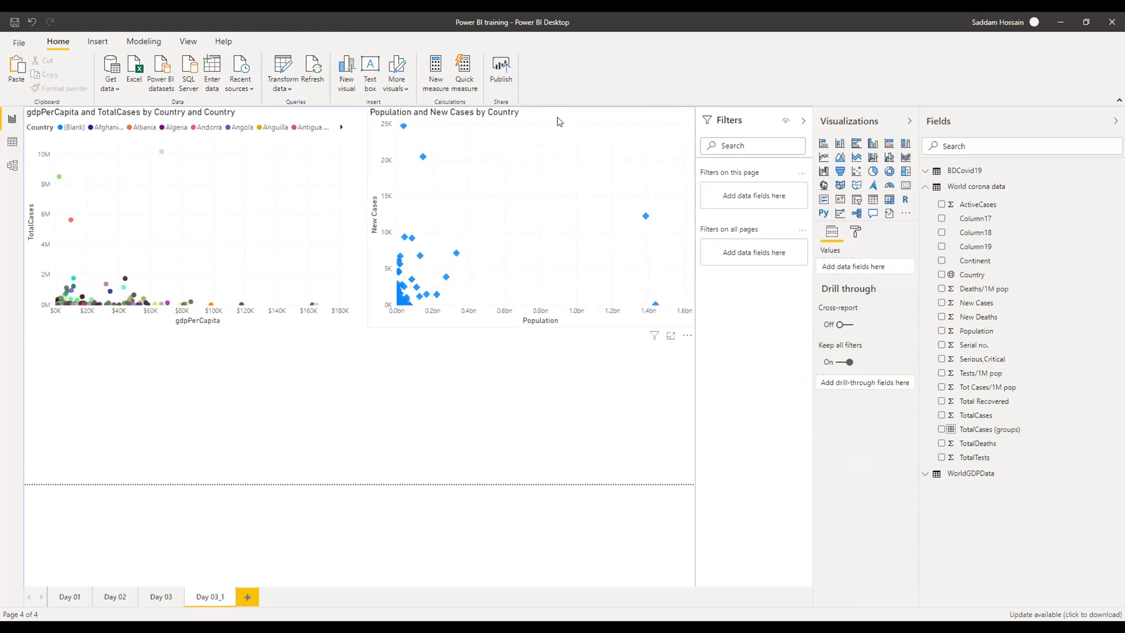
- Try light orange and light purple backgrounds on the Population and New Cases chart, settling on light yellow
{"action": "left_click", "coordinate": [645, 143]}
{"action": "left_click", "coordinate": [855, 235]}
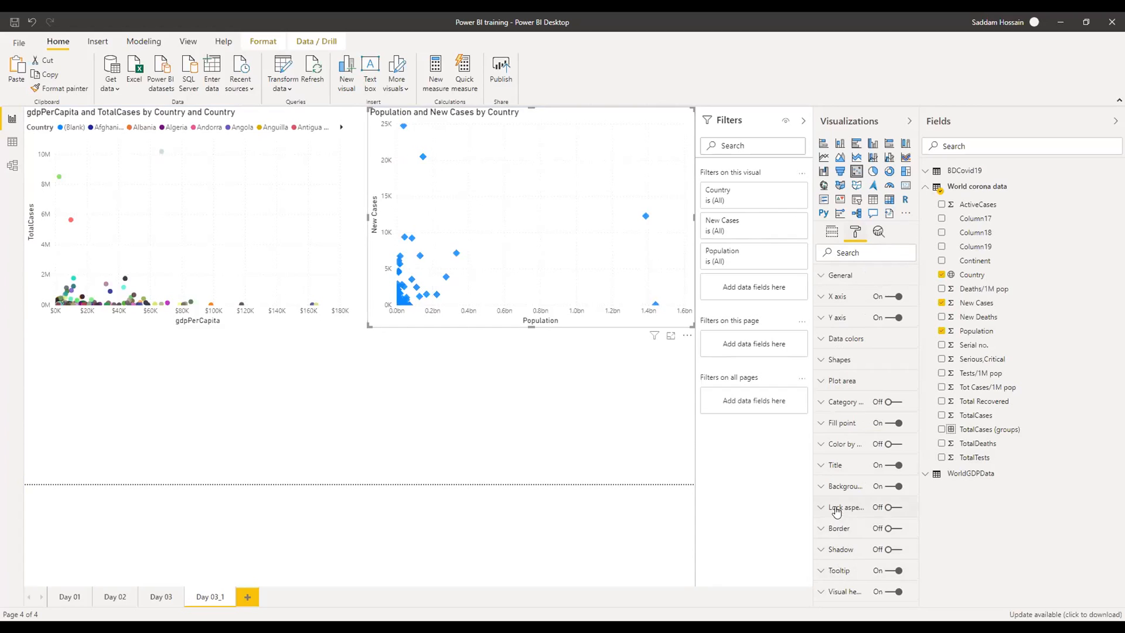
{"action": "left_click", "coordinate": [830, 488]}
{"action": "left_click", "coordinate": [844, 526]}
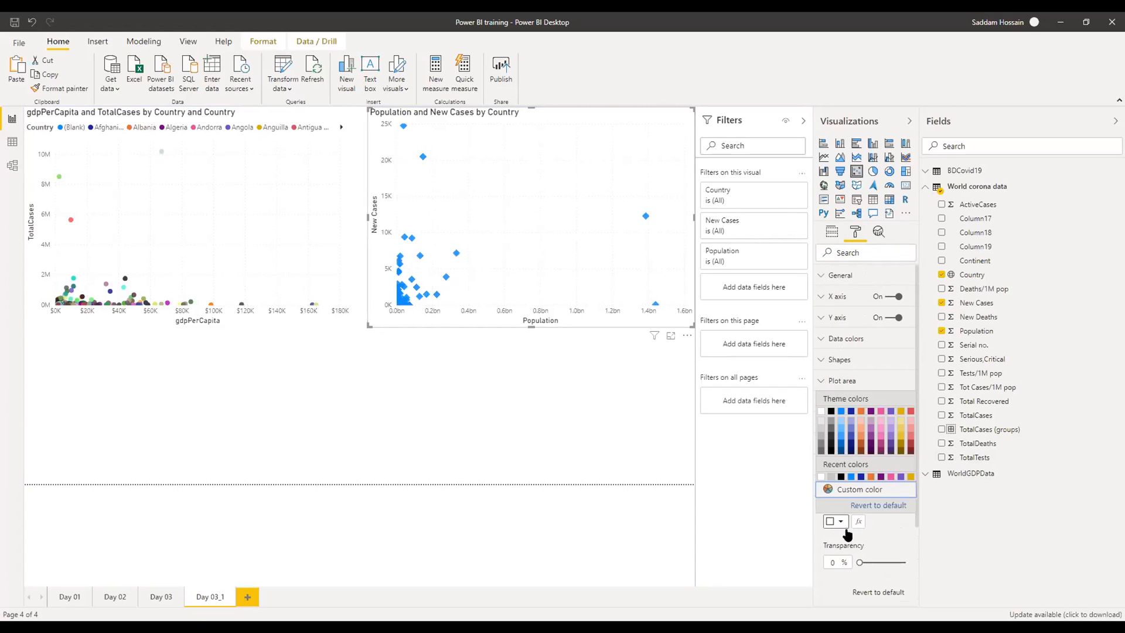
{"action": "left_click", "coordinate": [861, 421]}
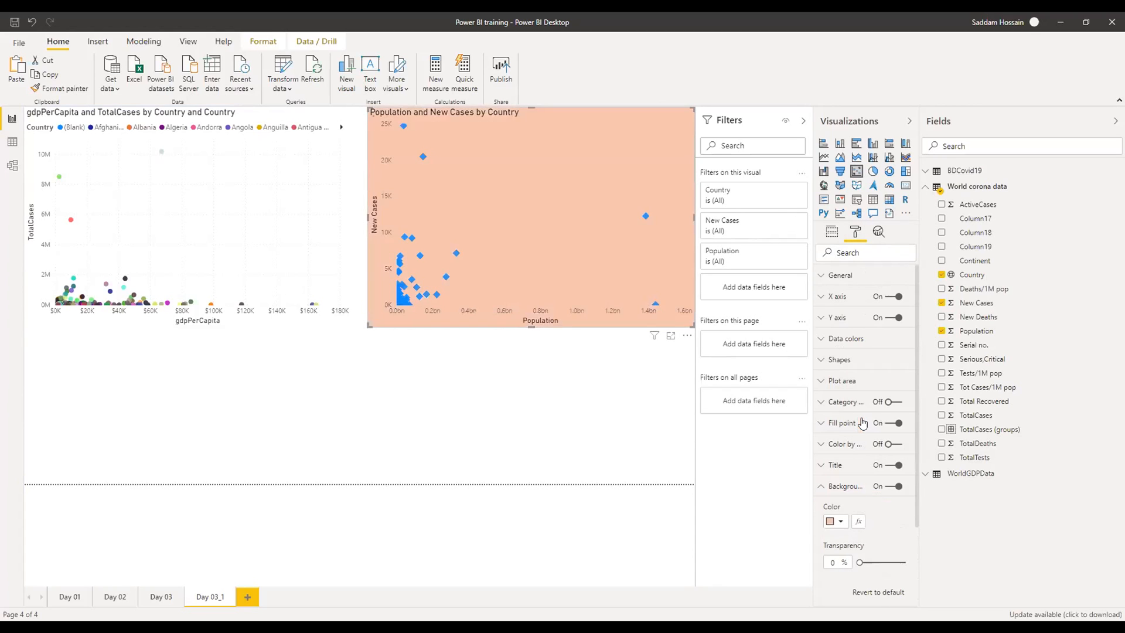
{"action": "left_click", "coordinate": [841, 522]}
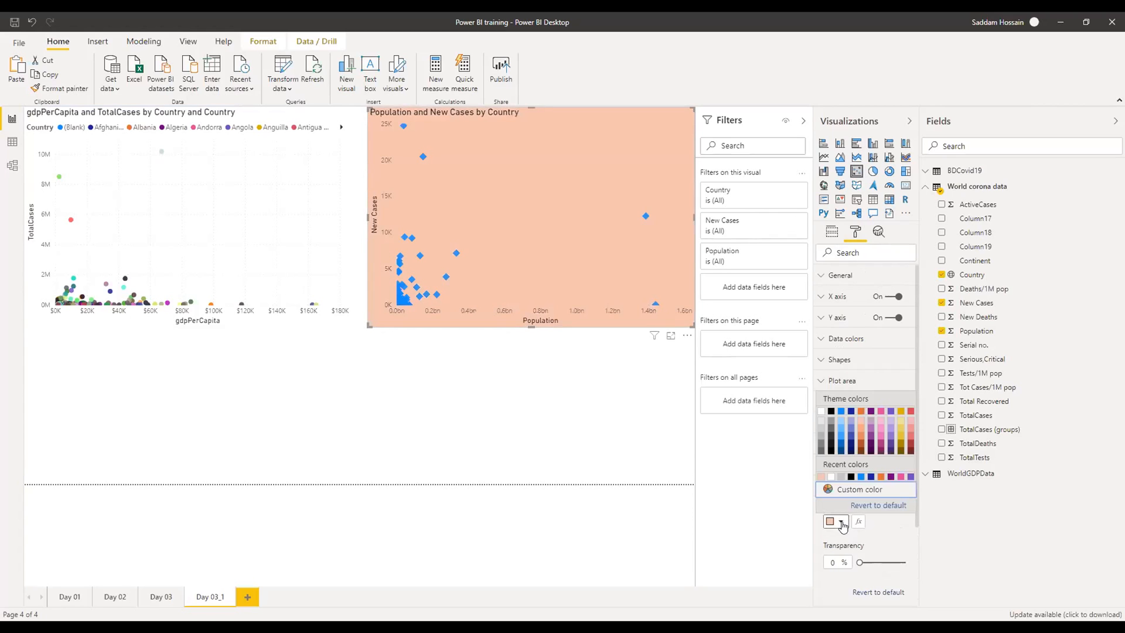
{"action": "left_click", "coordinate": [888, 422]}
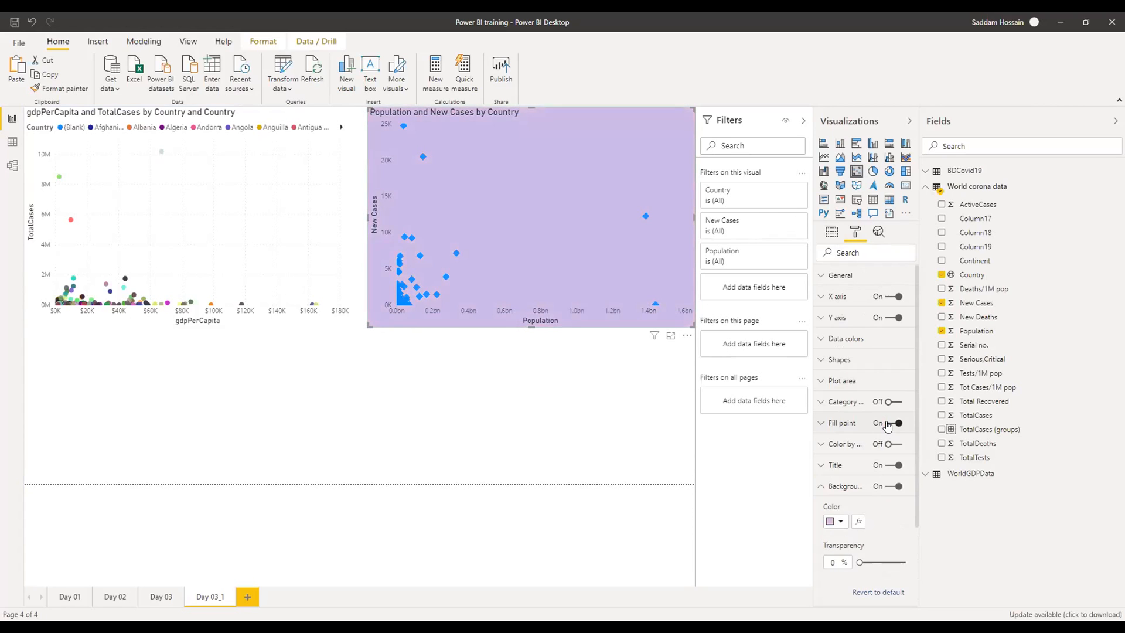
{"action": "left_click", "coordinate": [840, 522]}
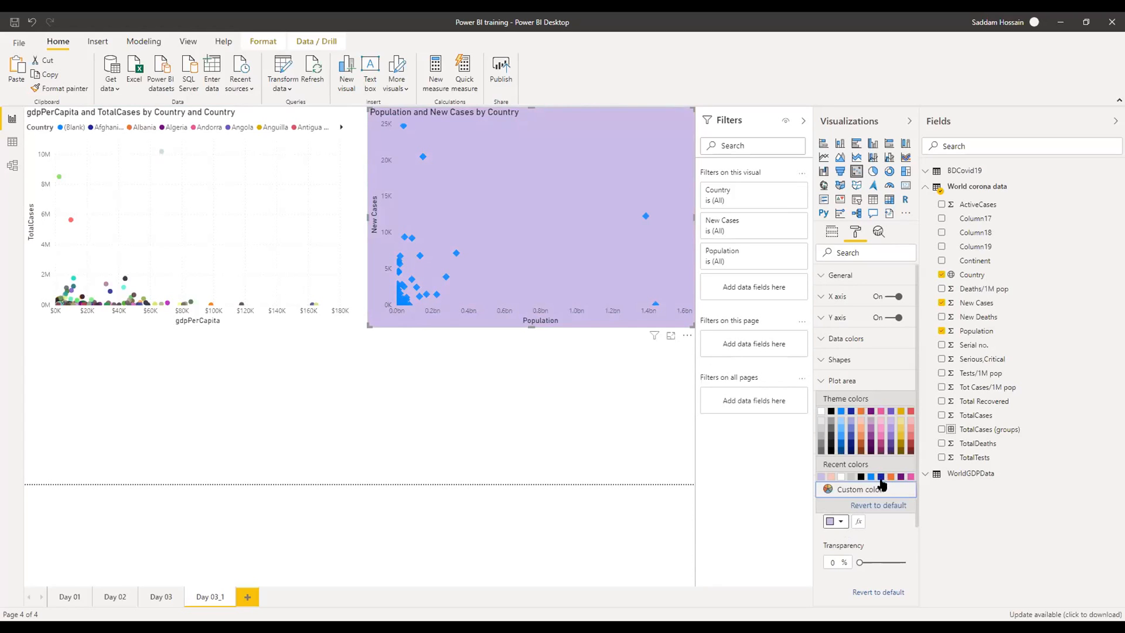
{"action": "left_click", "coordinate": [899, 424]}
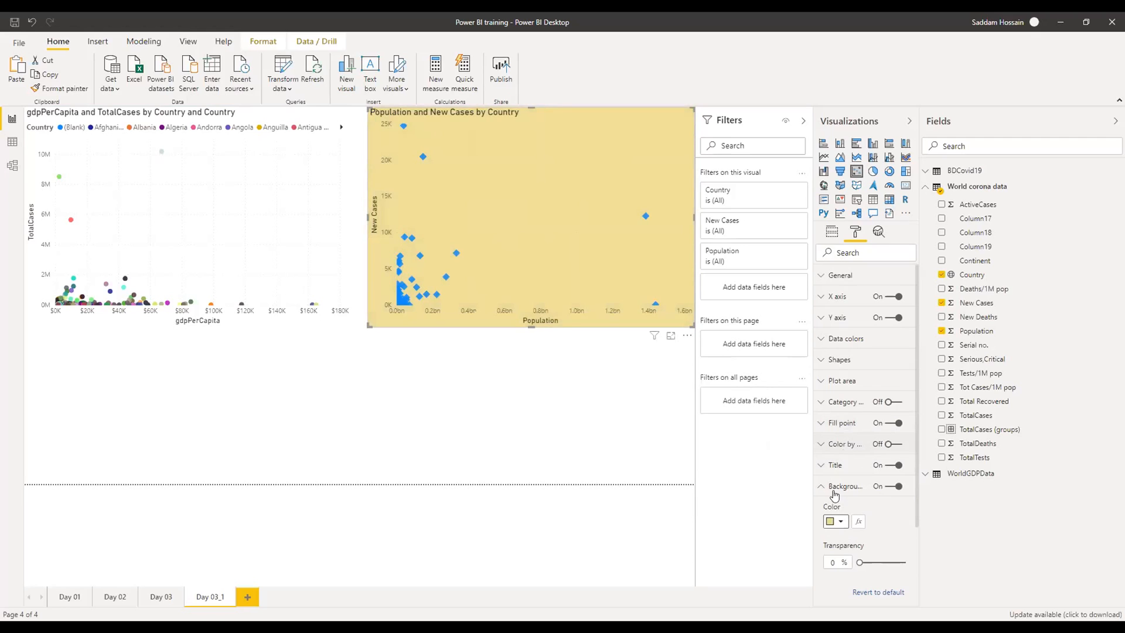
{"action": "left_click", "coordinate": [629, 392]}
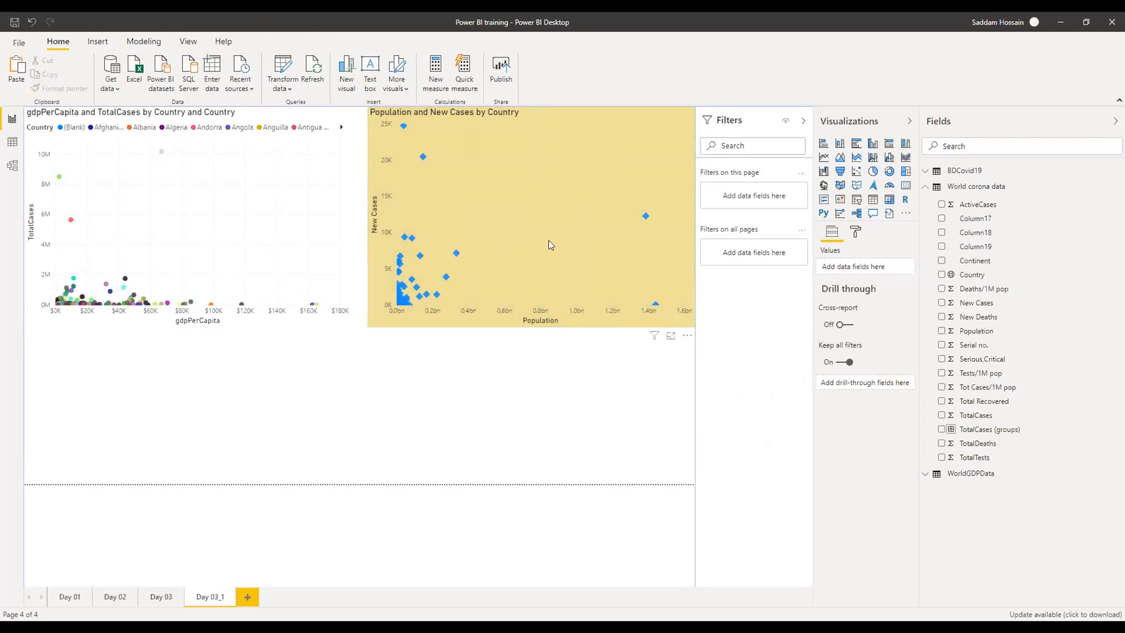
- Collapse the World corona data fields and look through the fields of the BDCovid19 table
{"action": "left_click", "coordinate": [561, 139]}
{"action": "left_click", "coordinate": [522, 338]}
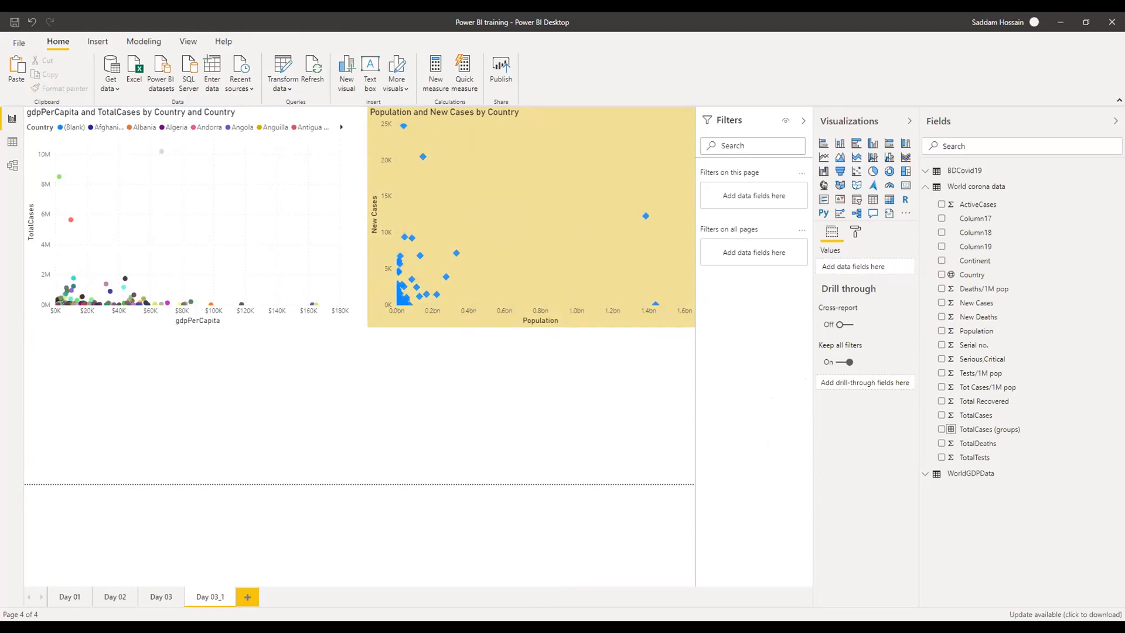
{"action": "left_click", "coordinate": [585, 231]}
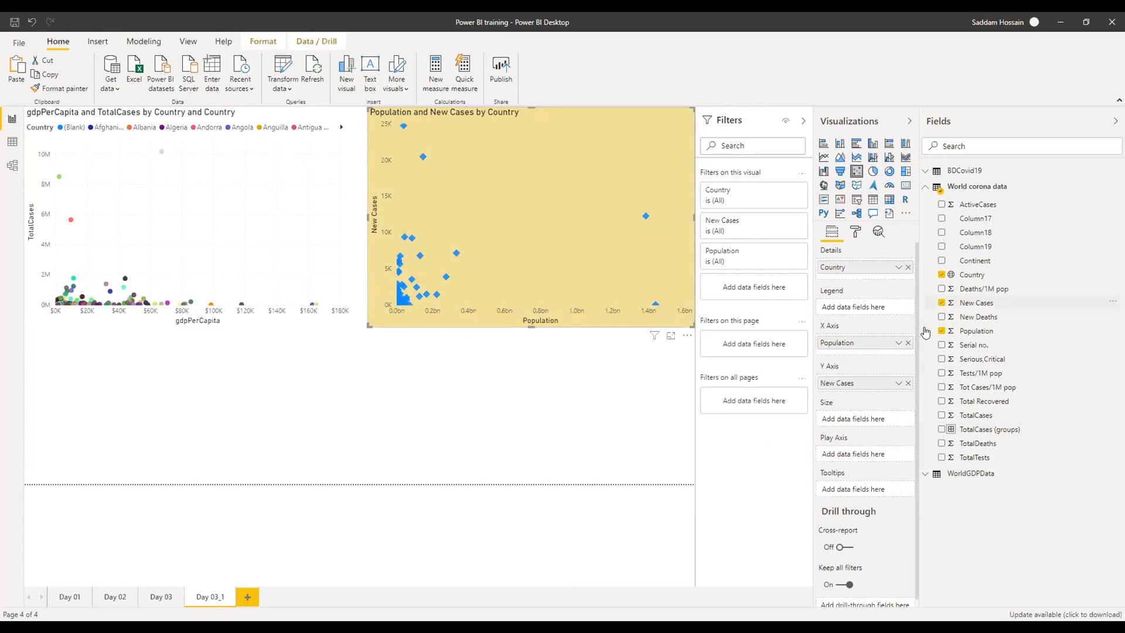
{"action": "left_click", "coordinate": [925, 188]}
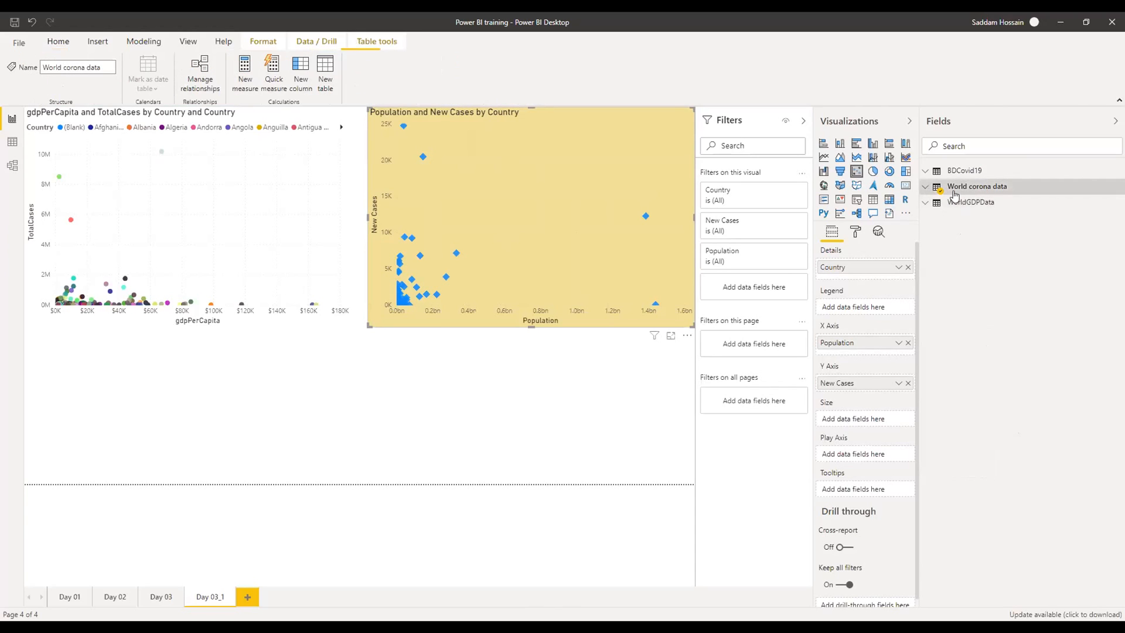
{"action": "left_click", "coordinate": [925, 171]}
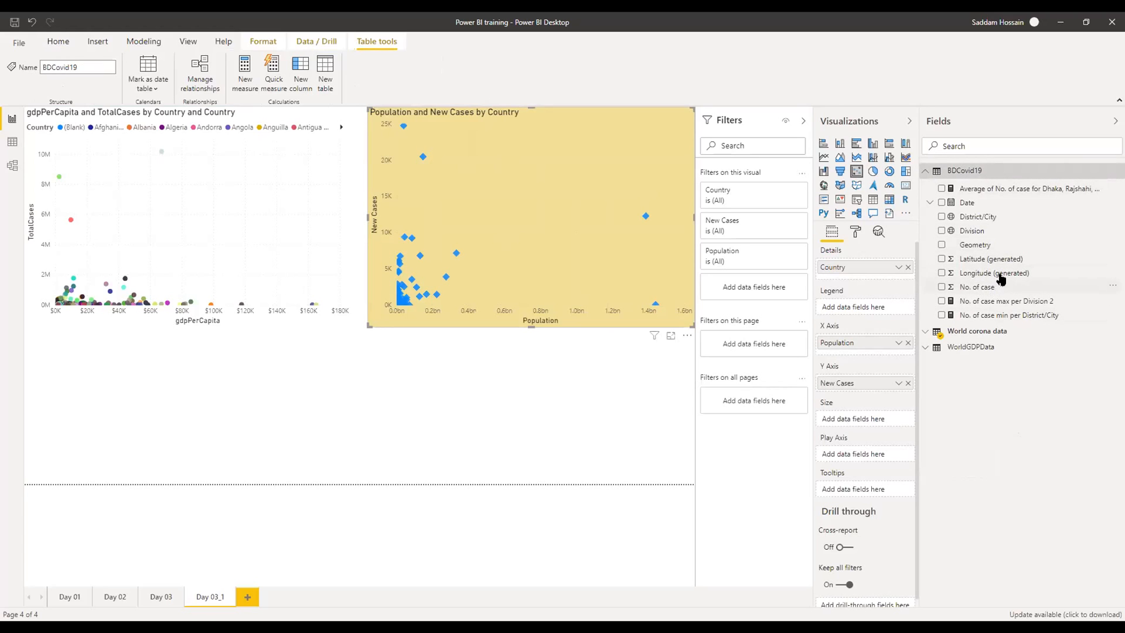
{"action": "left_click", "coordinate": [925, 171]}
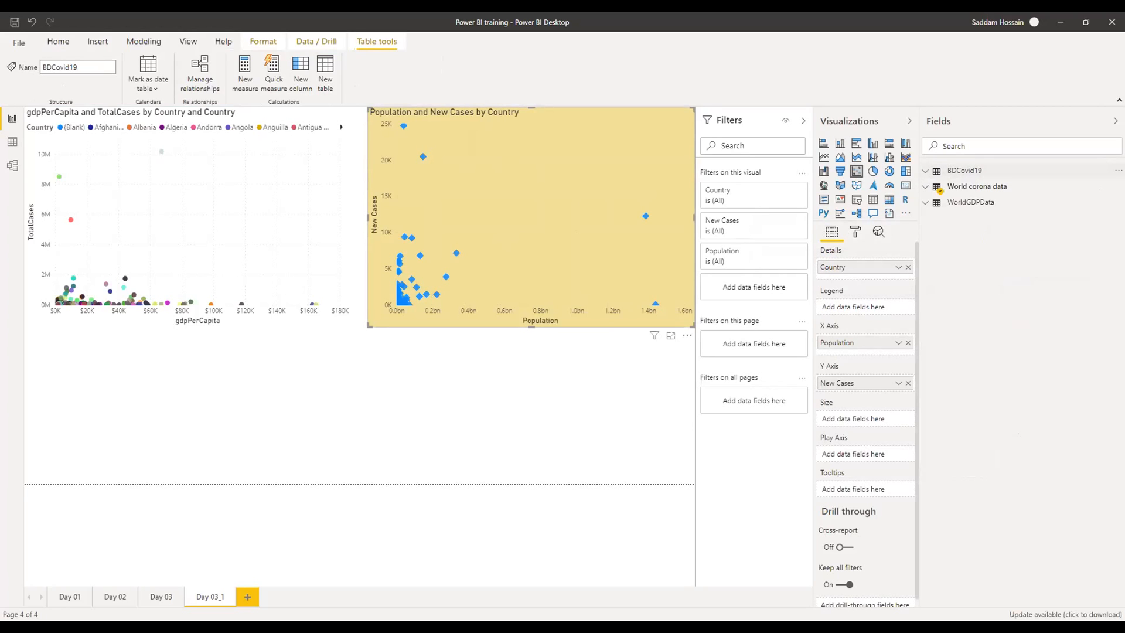
{"action": "left_click", "coordinate": [564, 441]}
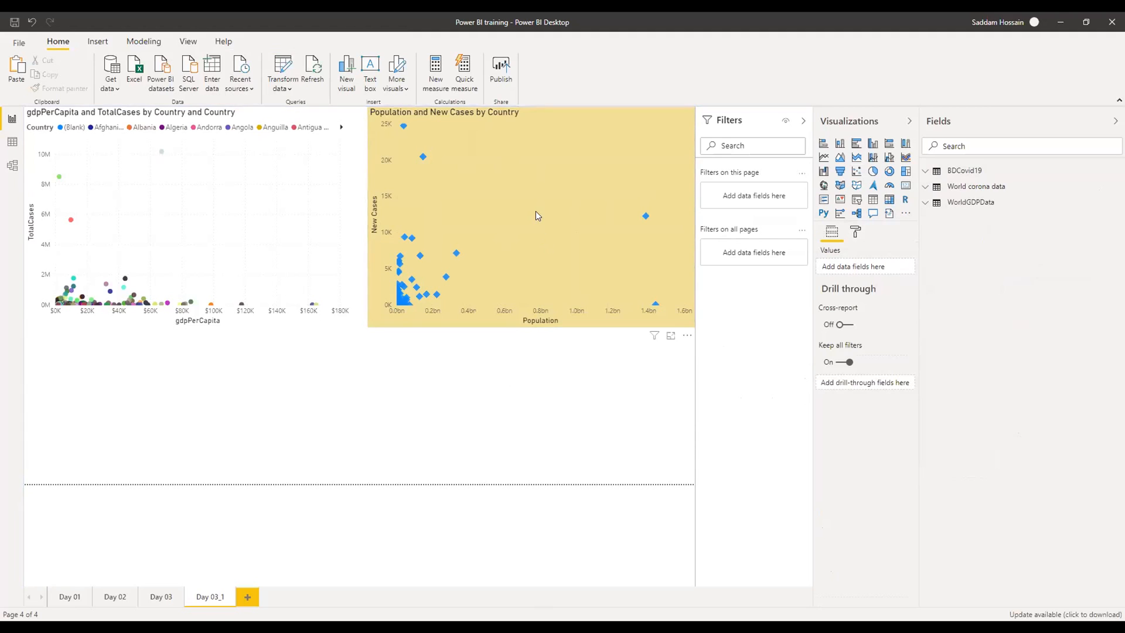
- Shorten both scatter charts to the same height to free space beneath them on the page
{"action": "left_click", "coordinate": [529, 328]}
{"action": "left_click_drag", "start_coordinate": [531, 326], "coordinate": [532, 299]}
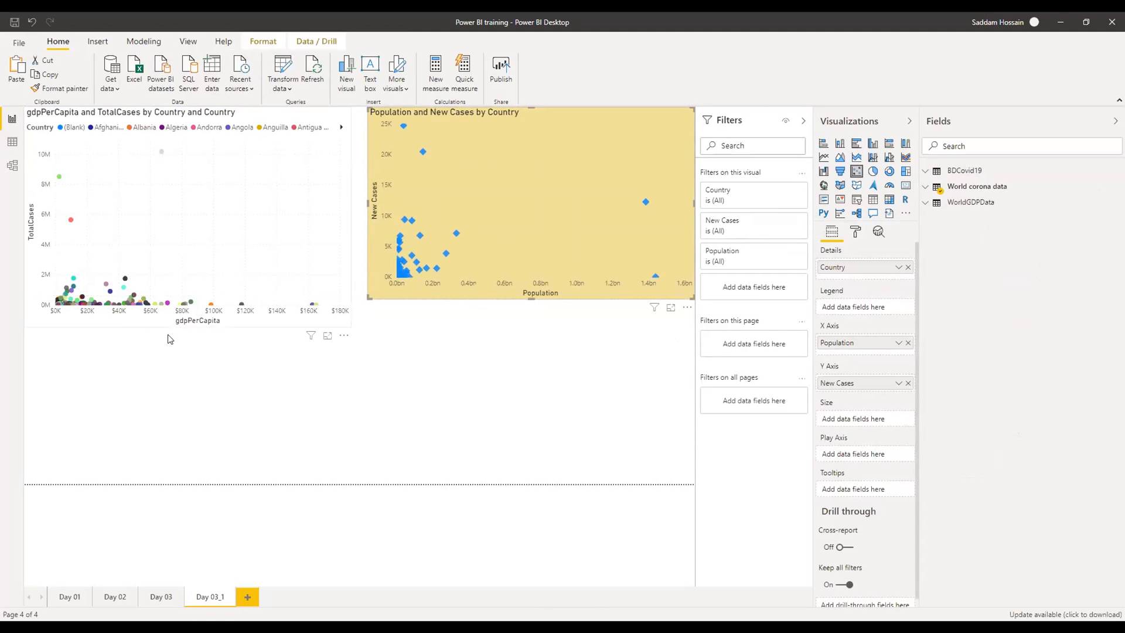
{"action": "left_click", "coordinate": [182, 325]}
{"action": "left_click_drag", "start_coordinate": [185, 327], "coordinate": [195, 300]}
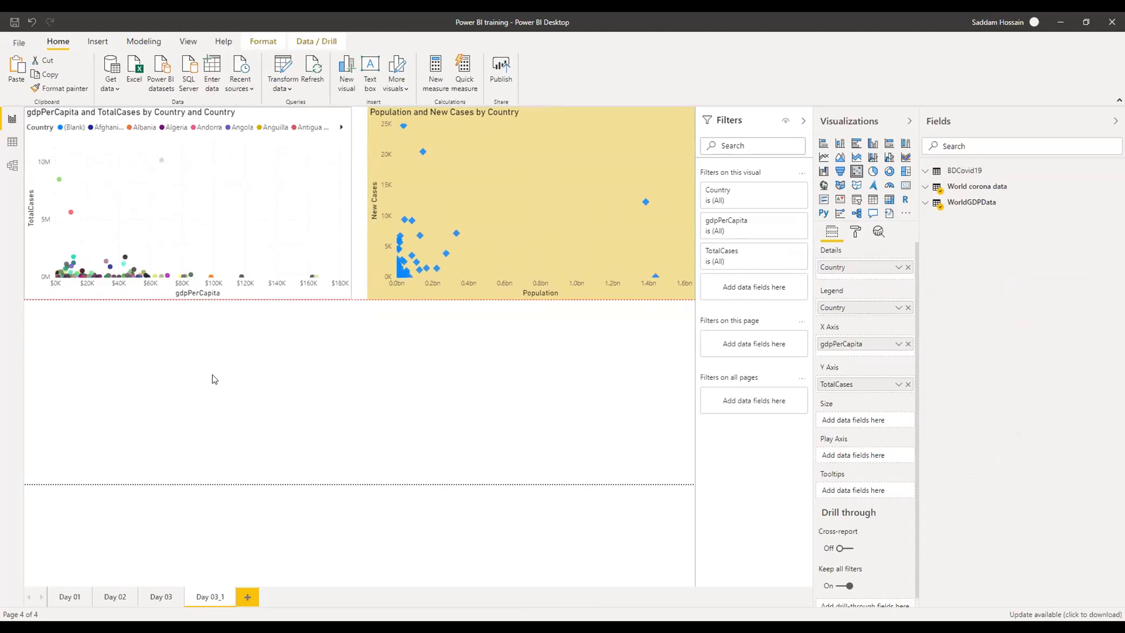
{"action": "left_click", "coordinate": [325, 377]}
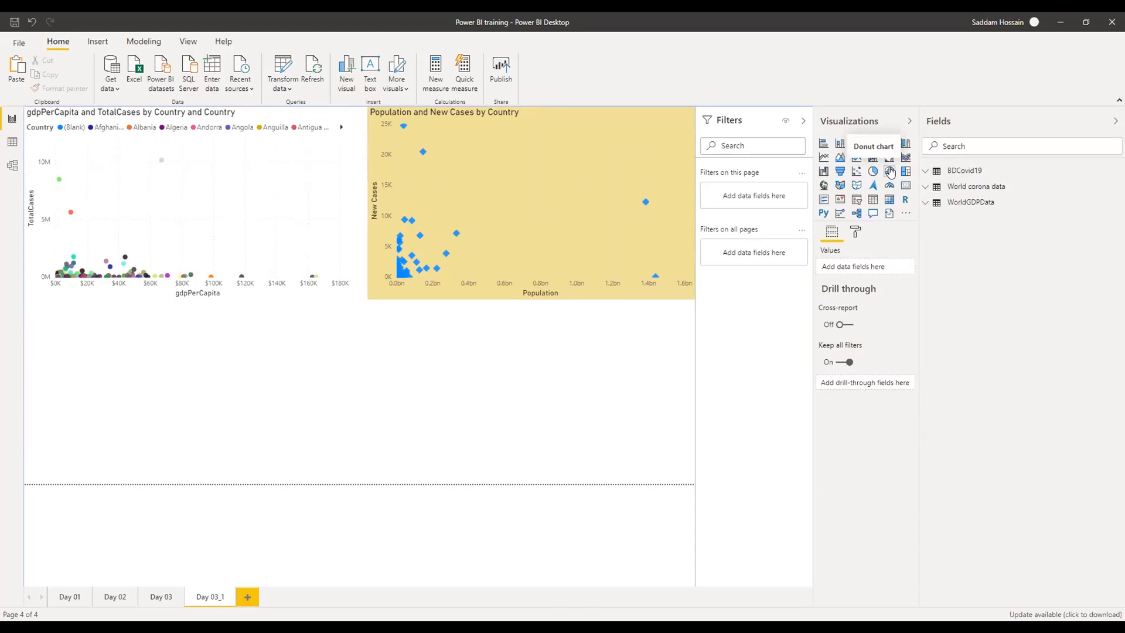
- Insert a pie chart and fit it beneath the gdpPerCapita and TotalCases scatter chart at the same width
{"action": "left_click", "coordinate": [71, 601]}
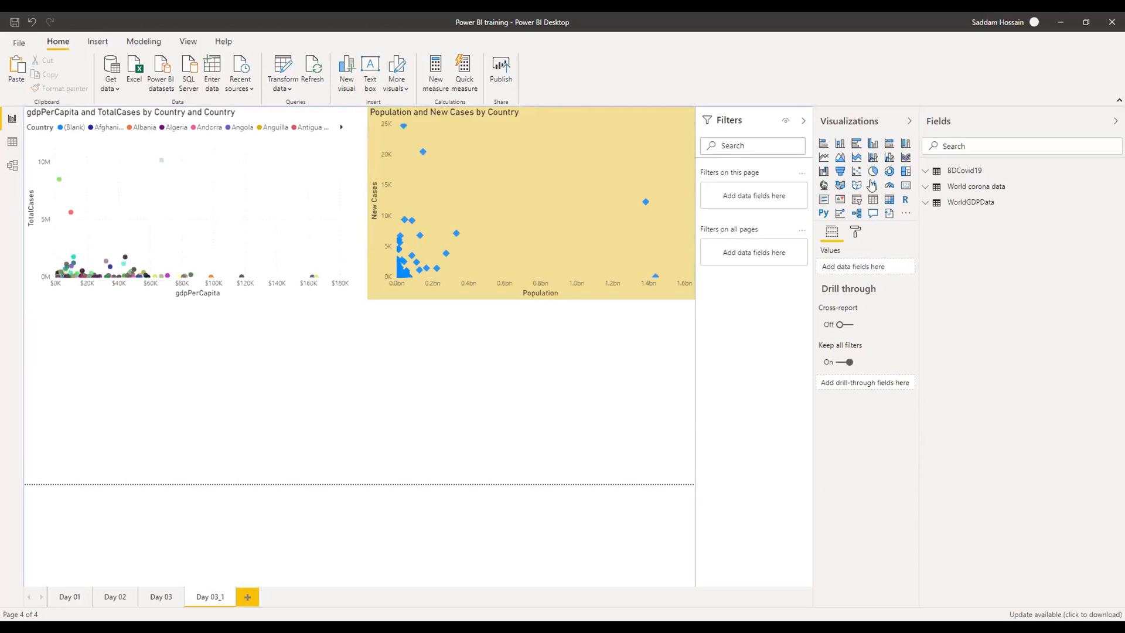
{"action": "left_click_drag", "start_coordinate": [185, 433], "coordinate": [220, 382]}
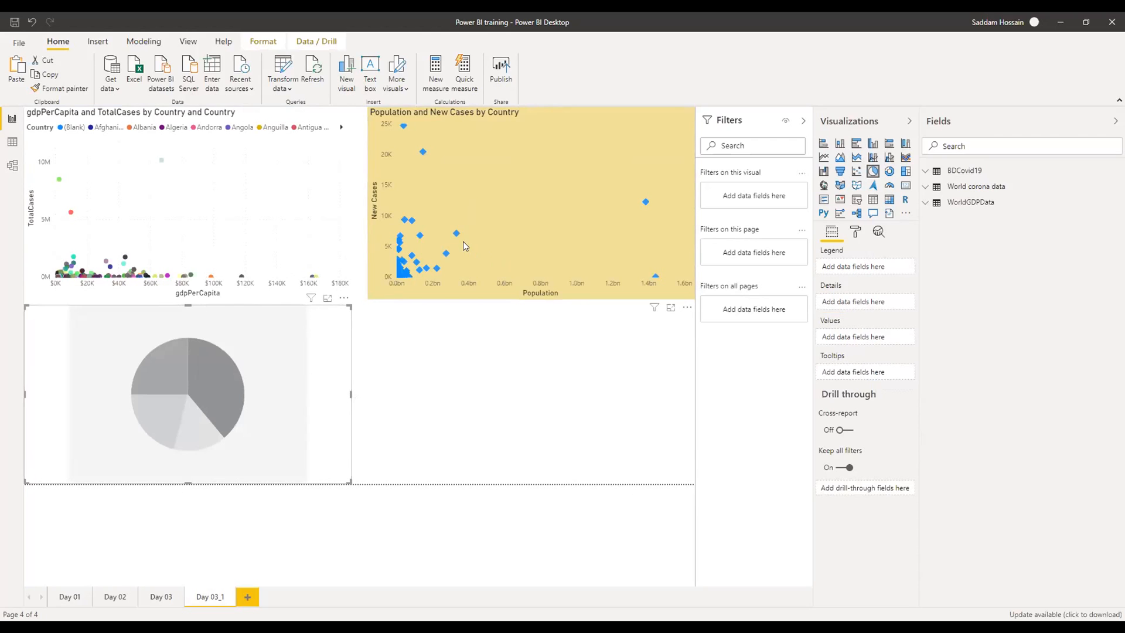
{"action": "mouse_move", "coordinate": [457, 236]}
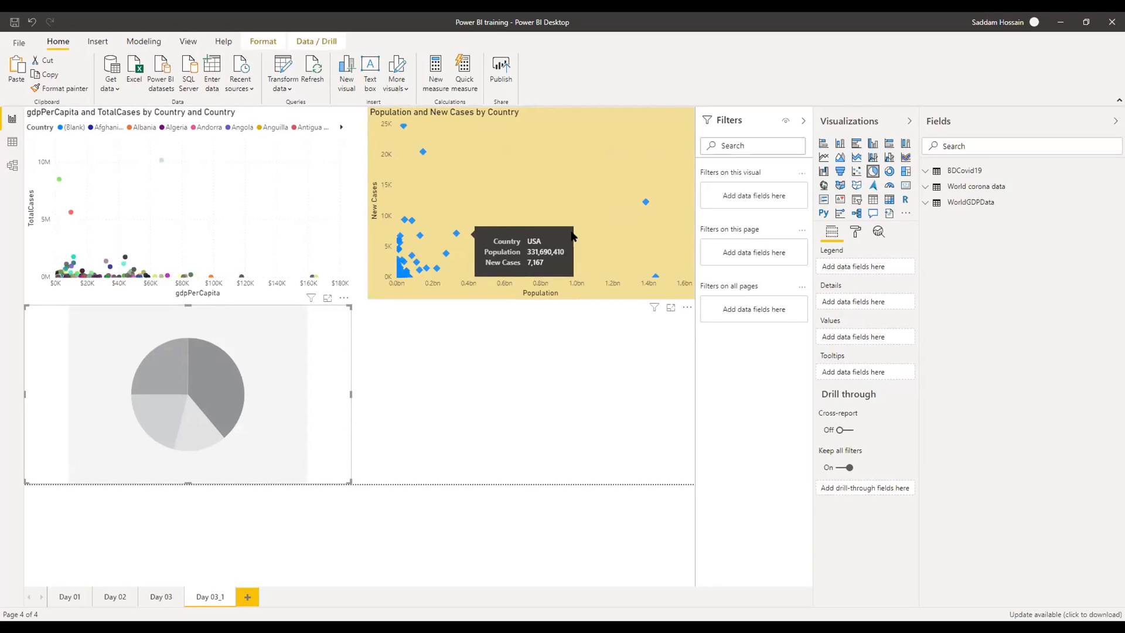
{"action": "left_click", "coordinate": [590, 393]}
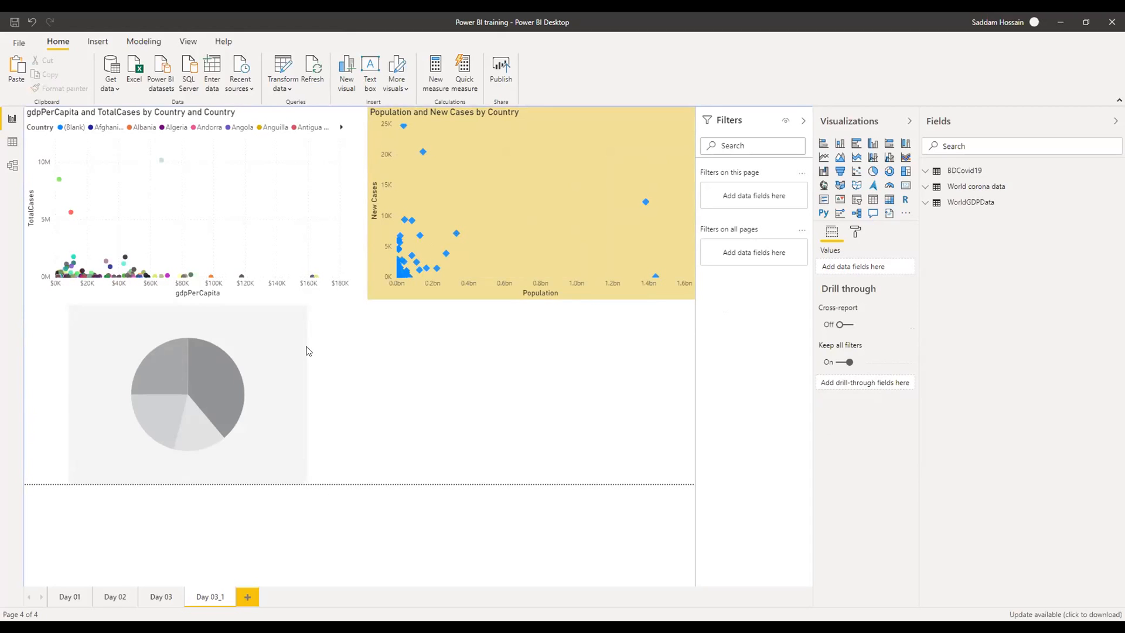
- Fill the empty pie chart from World corona data with TotalCases (groups) as legend and Country as values
{"action": "left_click", "coordinate": [253, 324]}
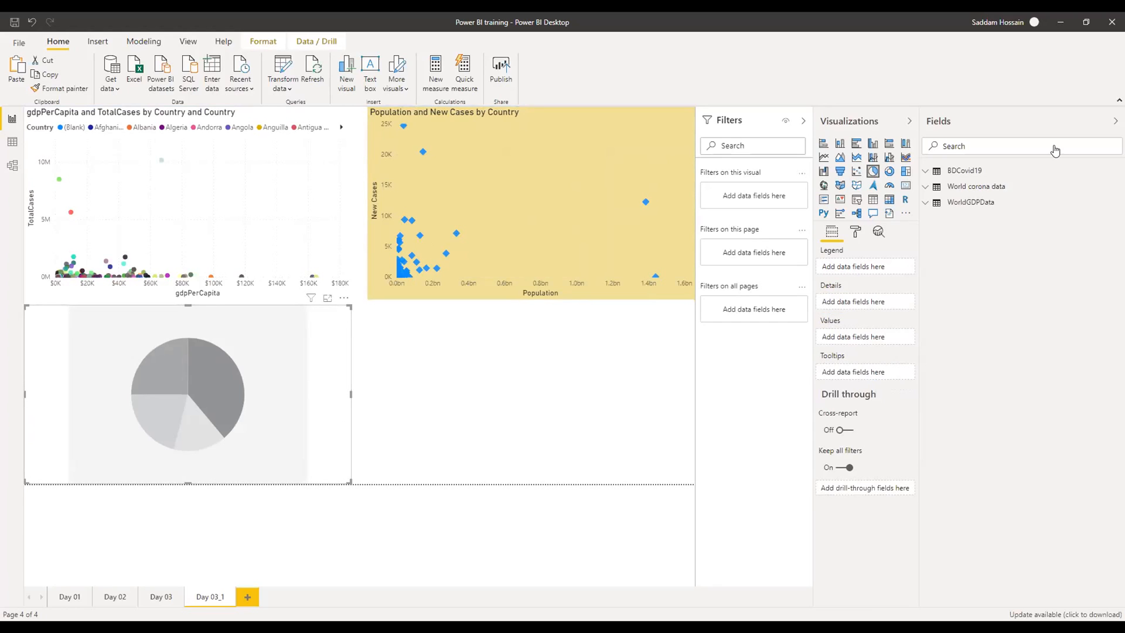
{"action": "left_click", "coordinate": [930, 171]}
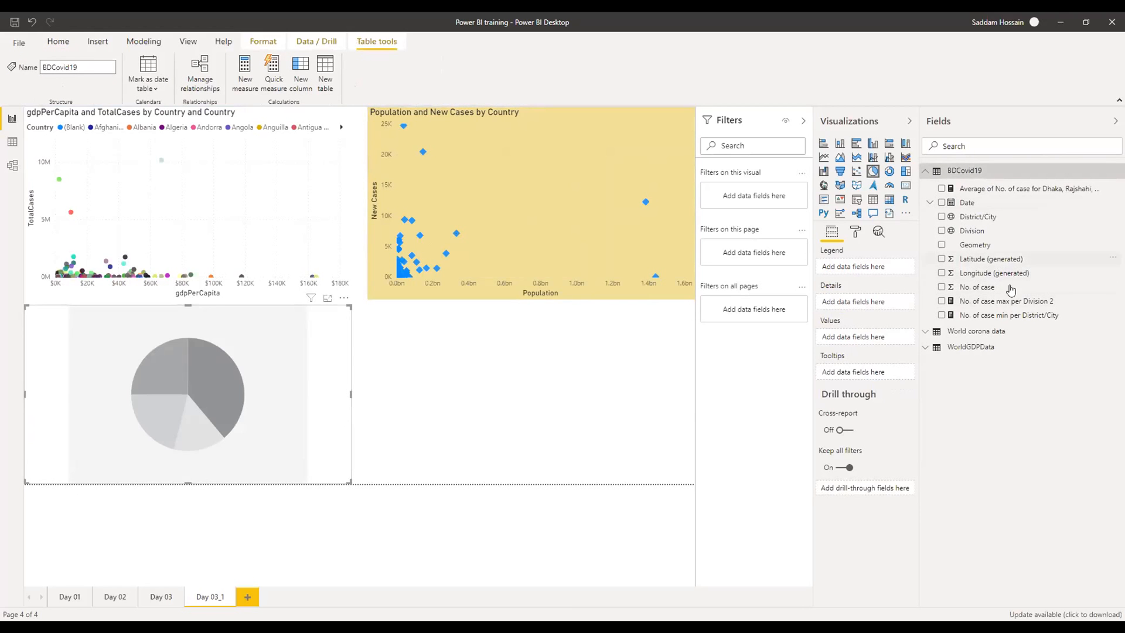
{"action": "left_click", "coordinate": [926, 170]}
{"action": "left_click", "coordinate": [926, 188]}
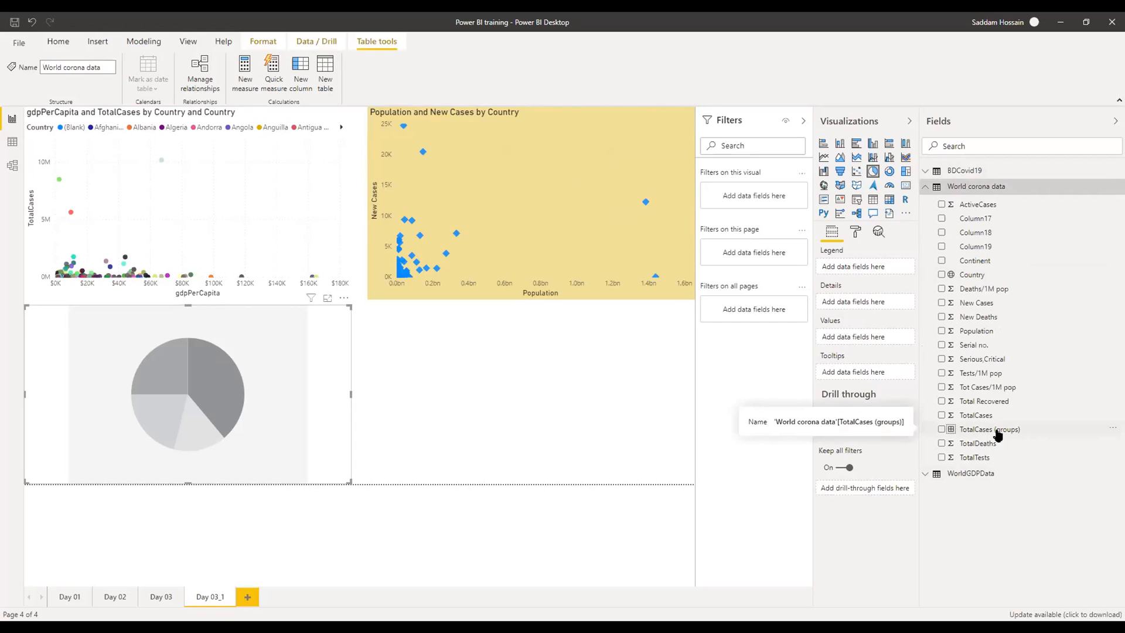
{"action": "left_click_drag", "start_coordinate": [997, 435], "coordinate": [859, 273]}
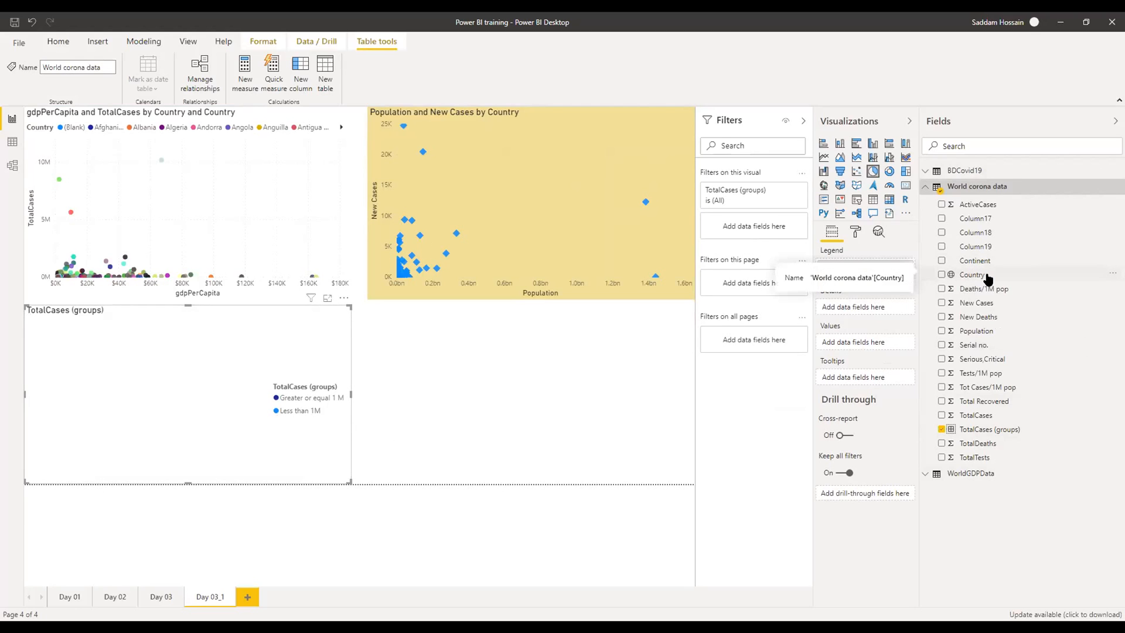
{"action": "left_click_drag", "start_coordinate": [1002, 276], "coordinate": [868, 343]}
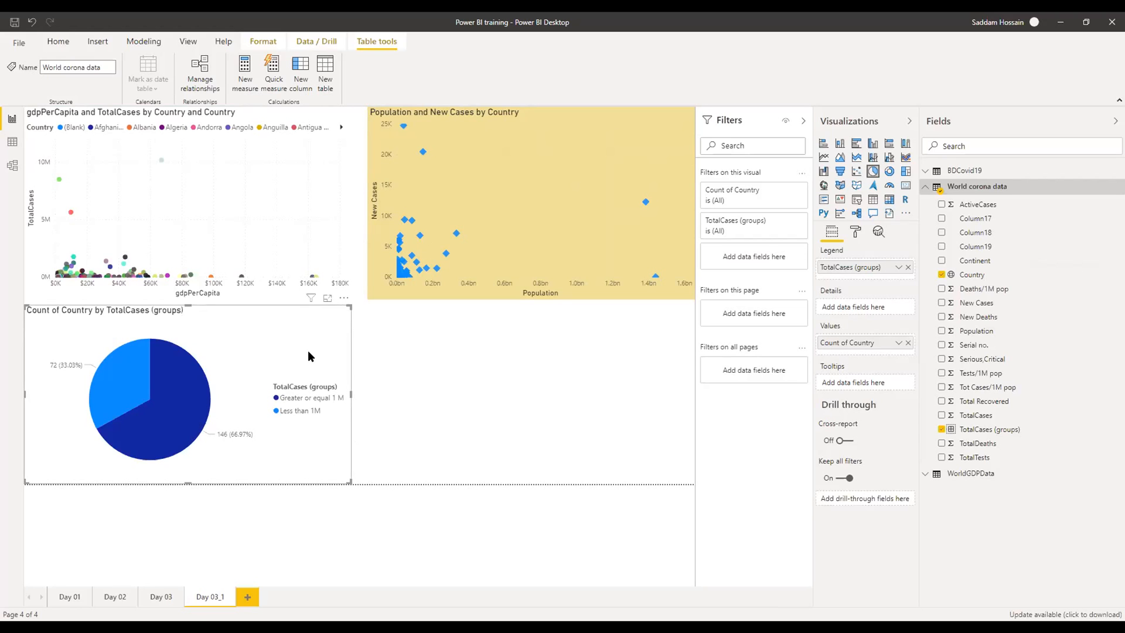
- Paste a copy of the pie chart beneath the Population and New Cases chart and delete that copy
{"action": "key", "text": "ctrl+v"}
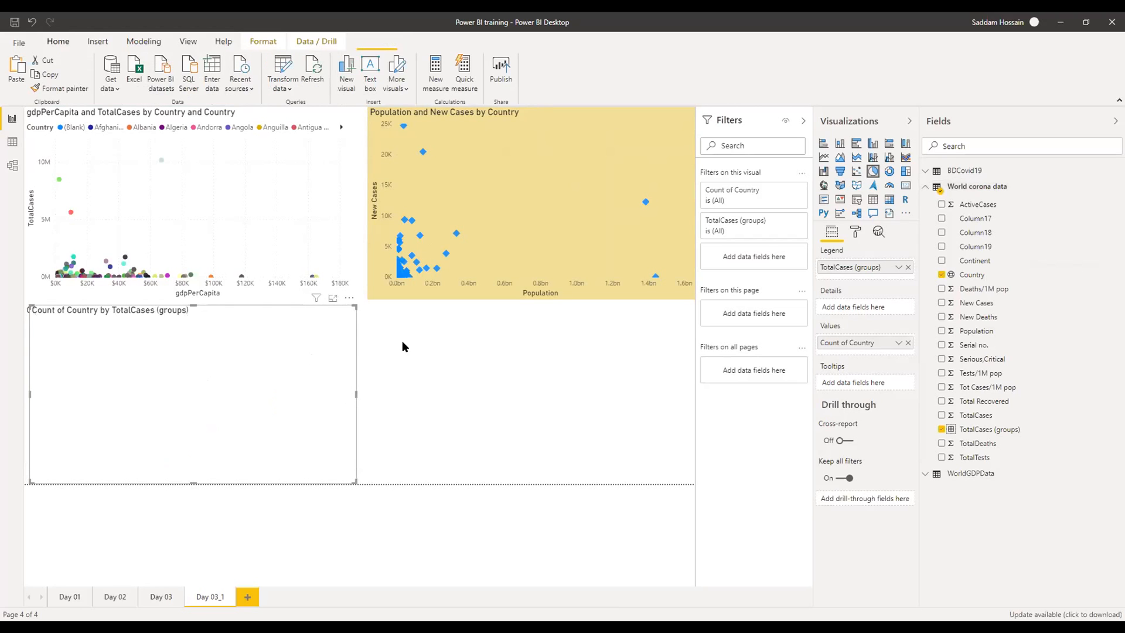
{"action": "left_click_drag", "start_coordinate": [449, 360], "coordinate": [589, 353]}
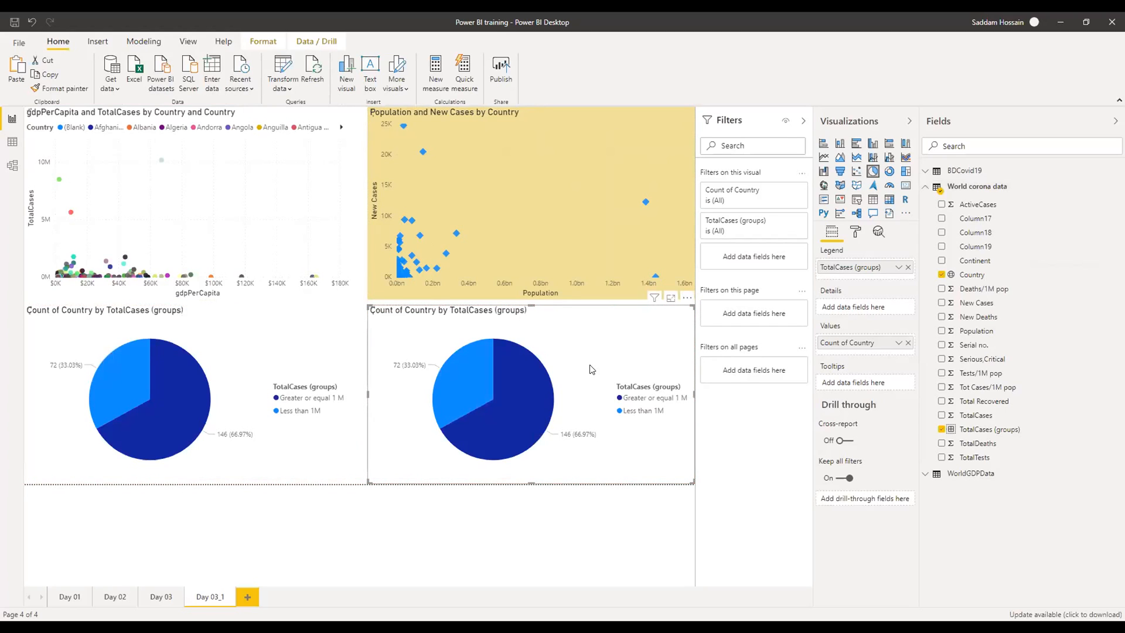
{"action": "key", "text": "Delete"}
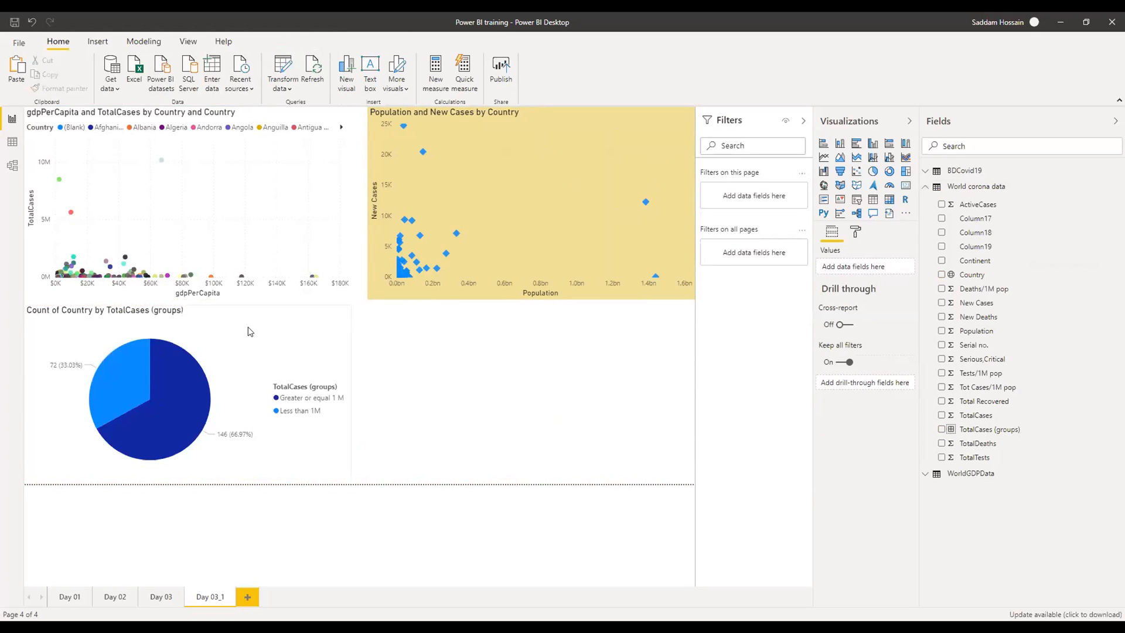
- Set the pie chart's legend position to Top and turn off the legend title
{"action": "left_click", "coordinate": [260, 359]}
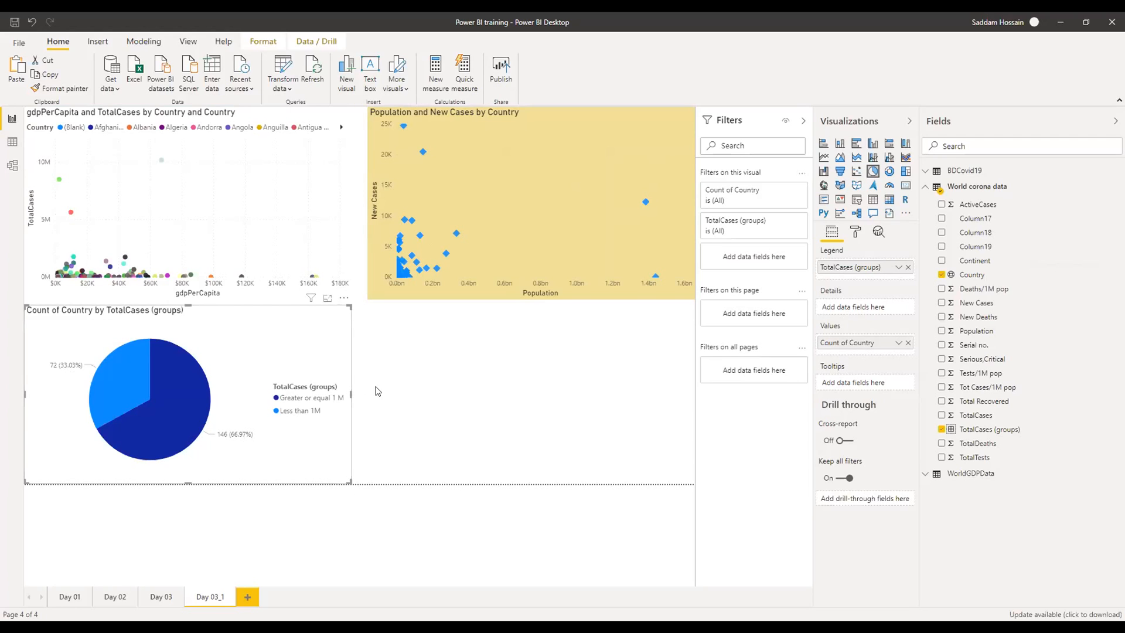
{"action": "left_click", "coordinate": [855, 231]}
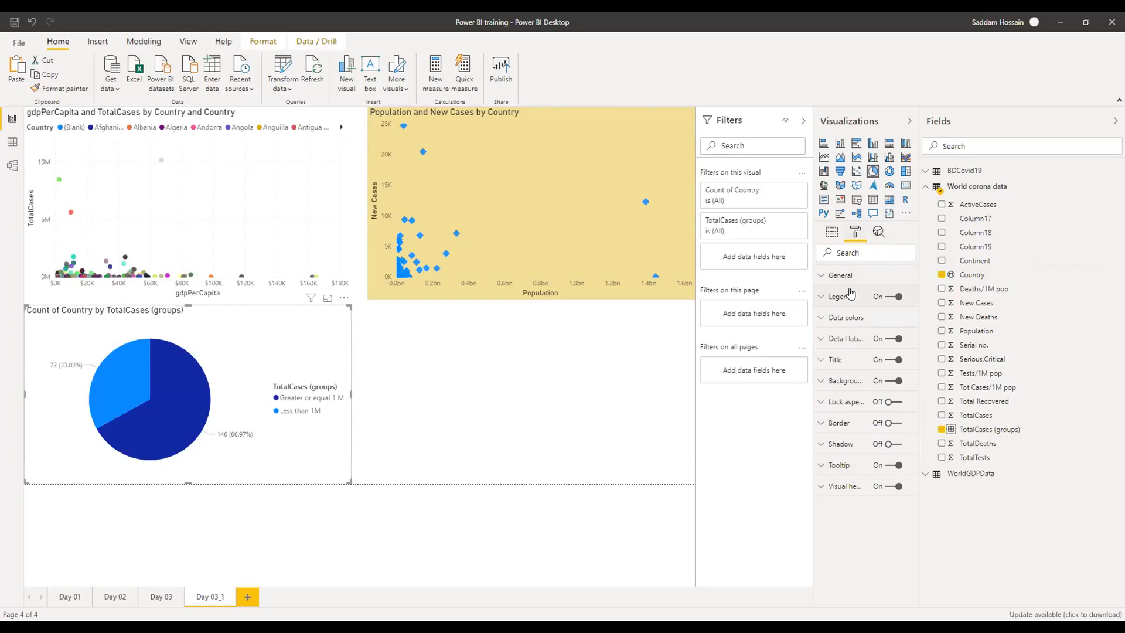
{"action": "left_click", "coordinate": [885, 298]}
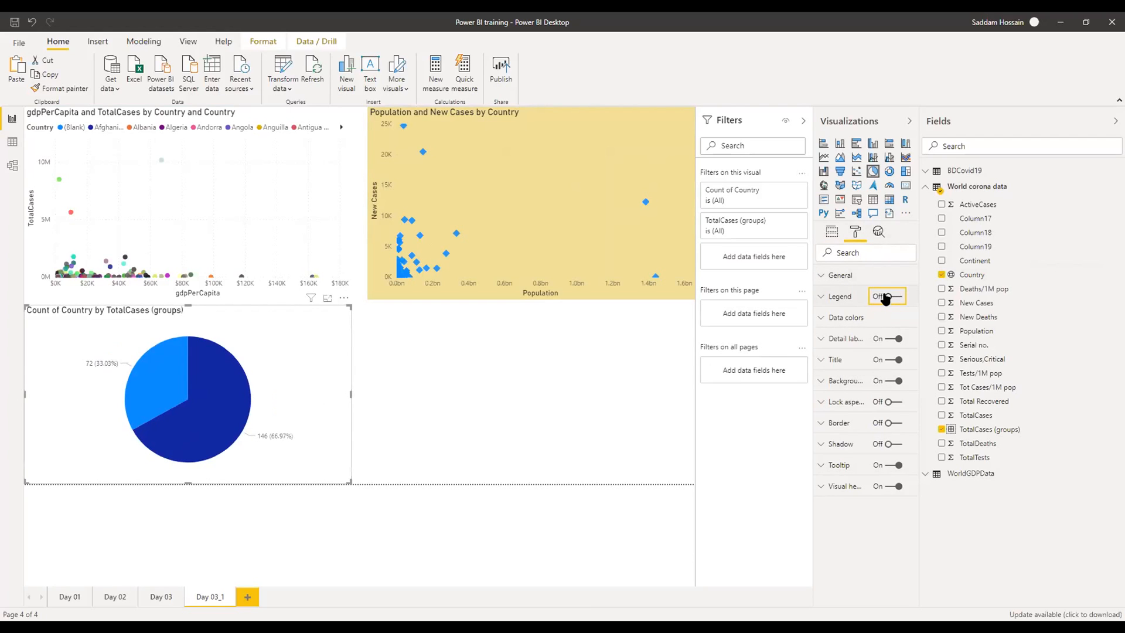
{"action": "left_click", "coordinate": [885, 297]}
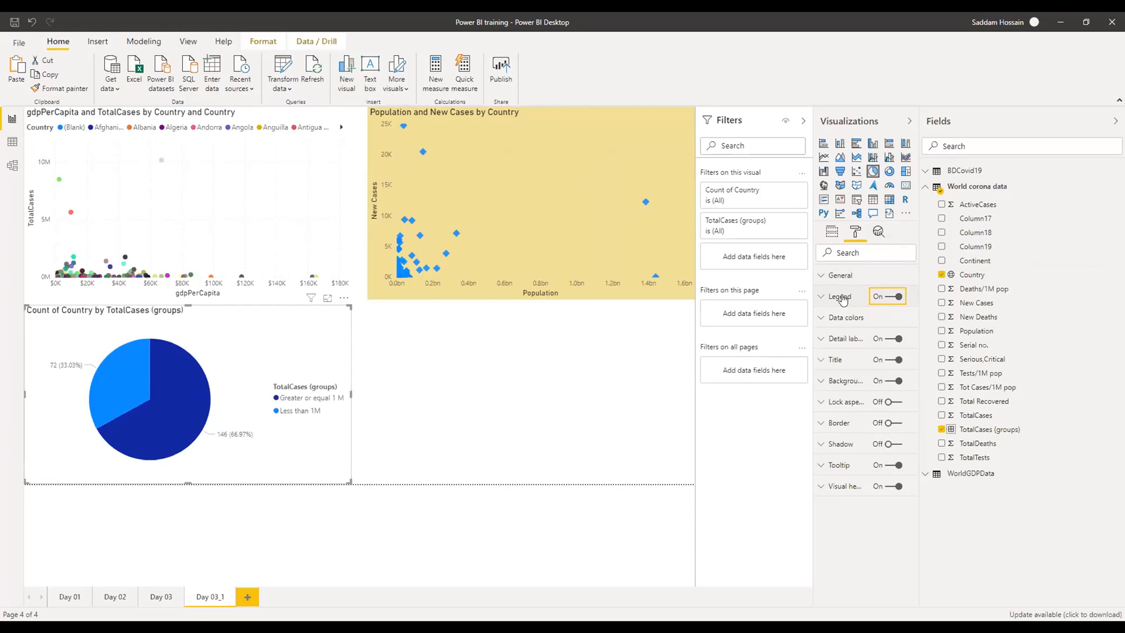
{"action": "left_click", "coordinate": [841, 299]}
{"action": "left_click", "coordinate": [849, 331]}
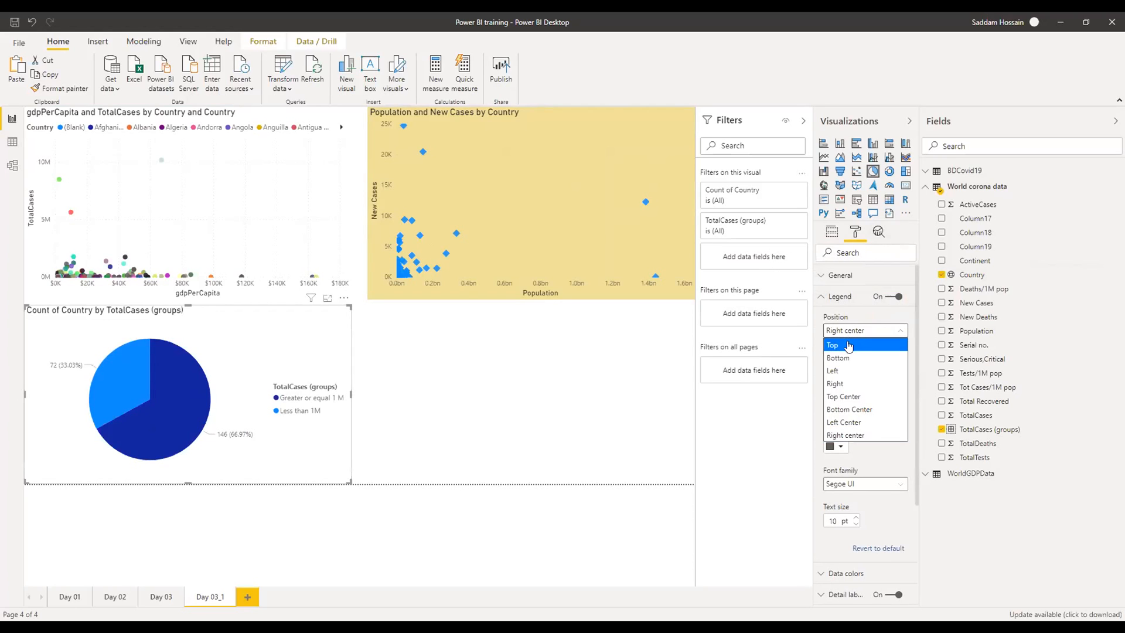
{"action": "left_click", "coordinate": [848, 346]}
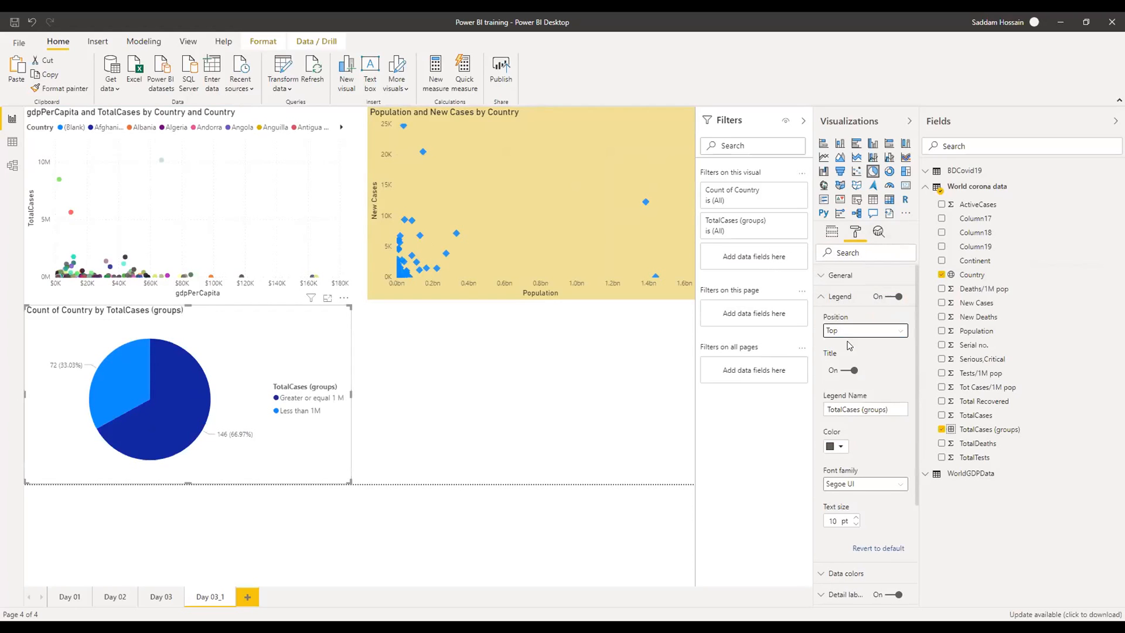
{"action": "left_click", "coordinate": [853, 372]}
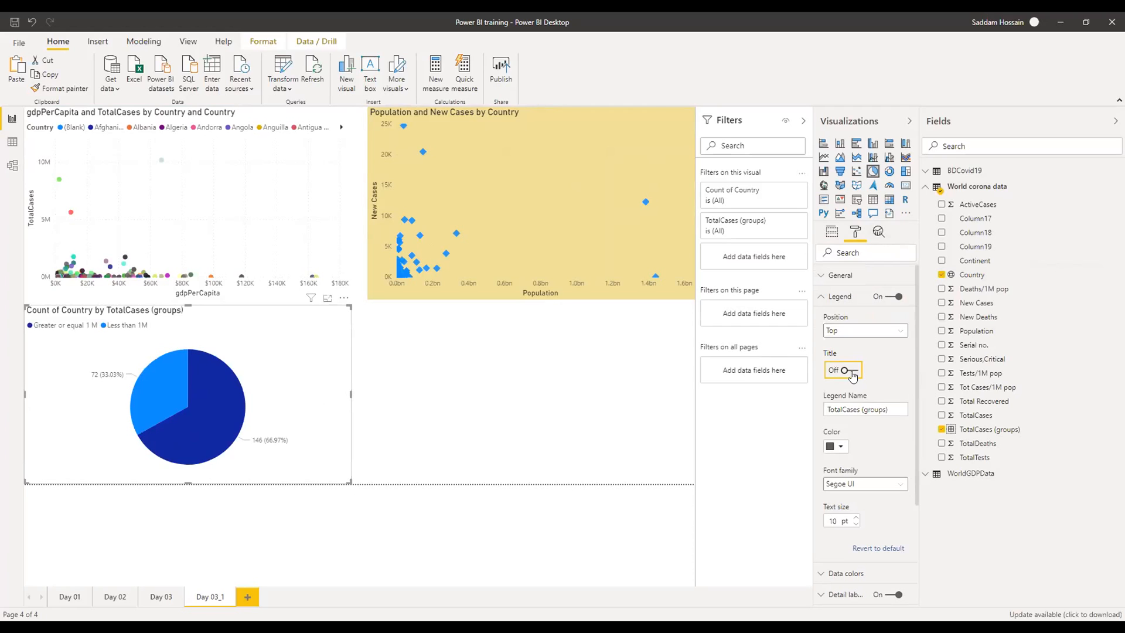
- Colour the pie chart's legend text dark purple
{"action": "left_click", "coordinate": [840, 297]}
{"action": "left_click", "coordinate": [840, 297]}
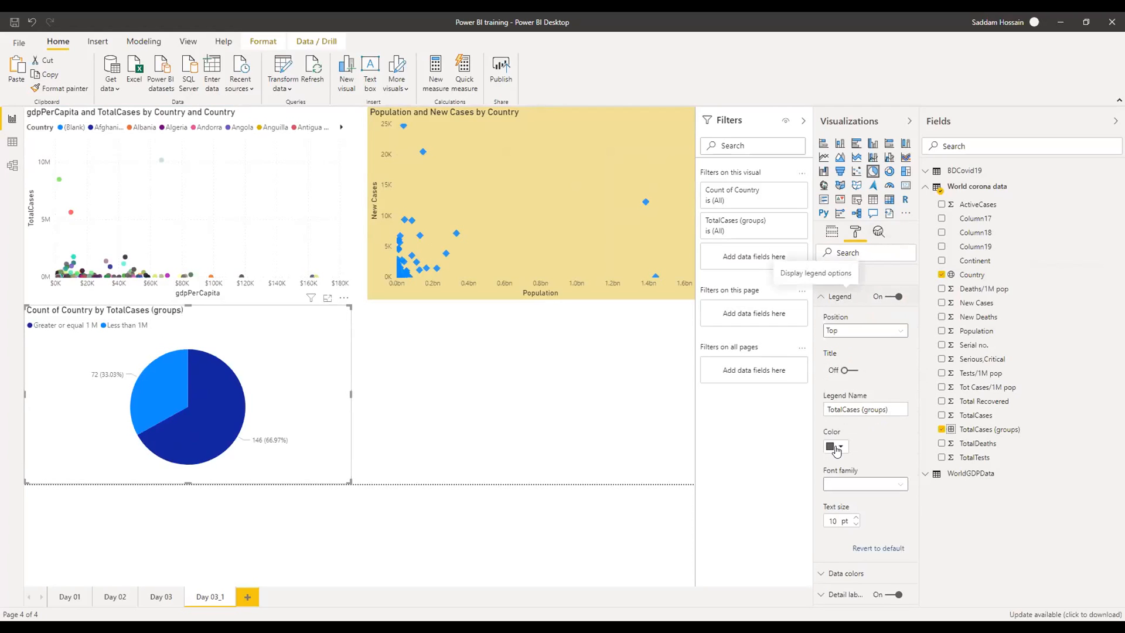
{"action": "left_click", "coordinate": [836, 448]}
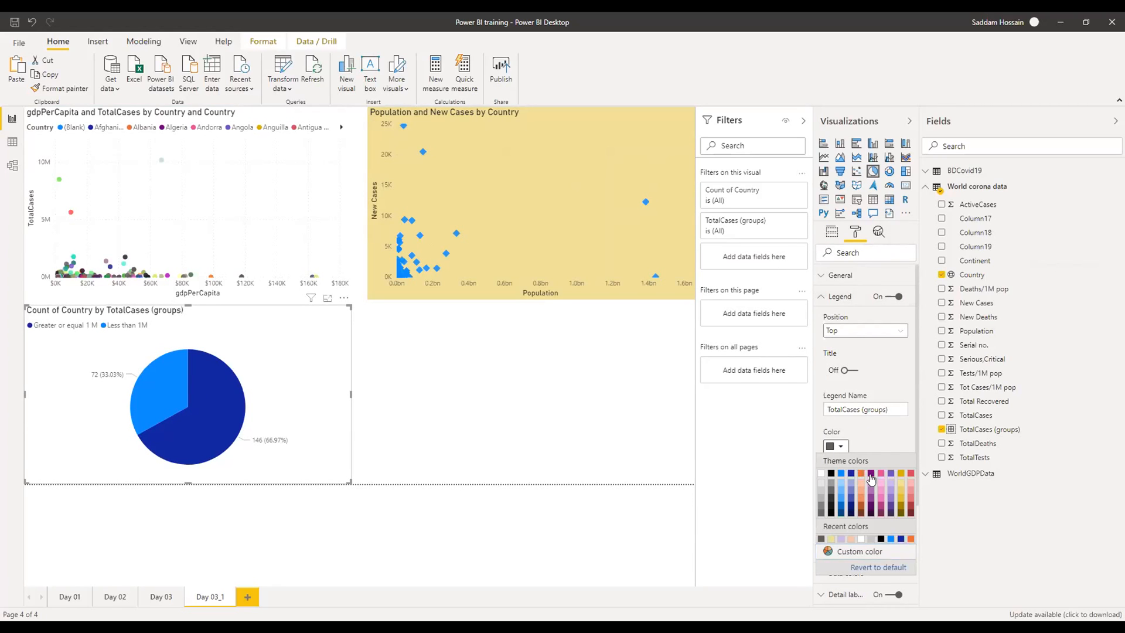
{"action": "left_click", "coordinate": [871, 474]}
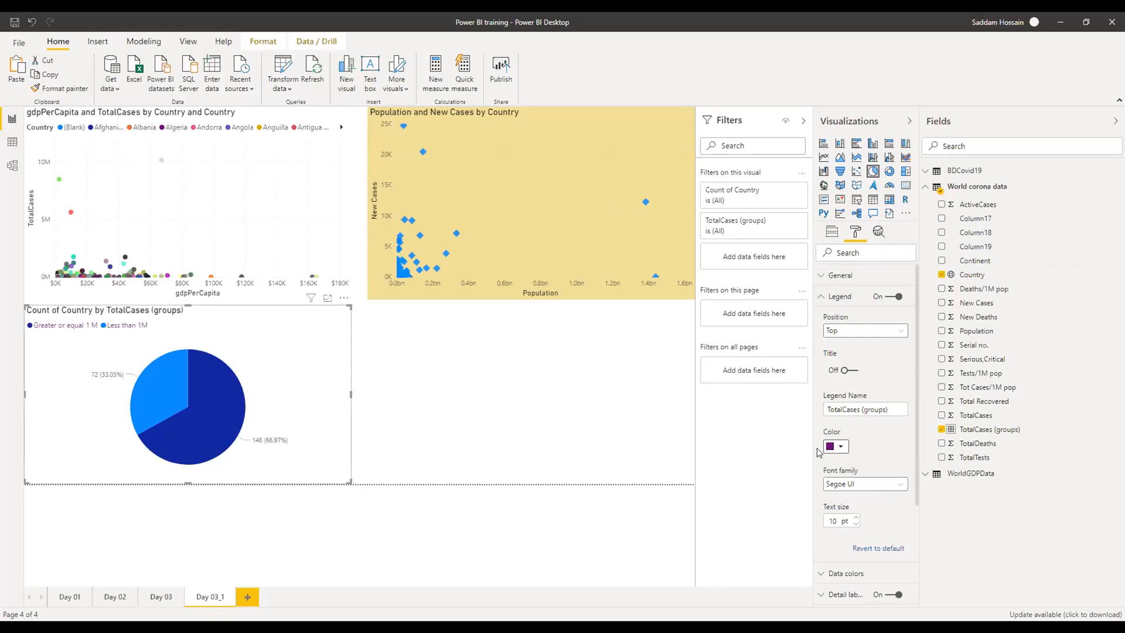
- Colour the Greater or equal 1 M slice light orange and the Less than 1M slice light purple
{"action": "left_click", "coordinate": [839, 296]}
{"action": "left_click", "coordinate": [845, 317]}
{"action": "left_click", "coordinate": [840, 353]}
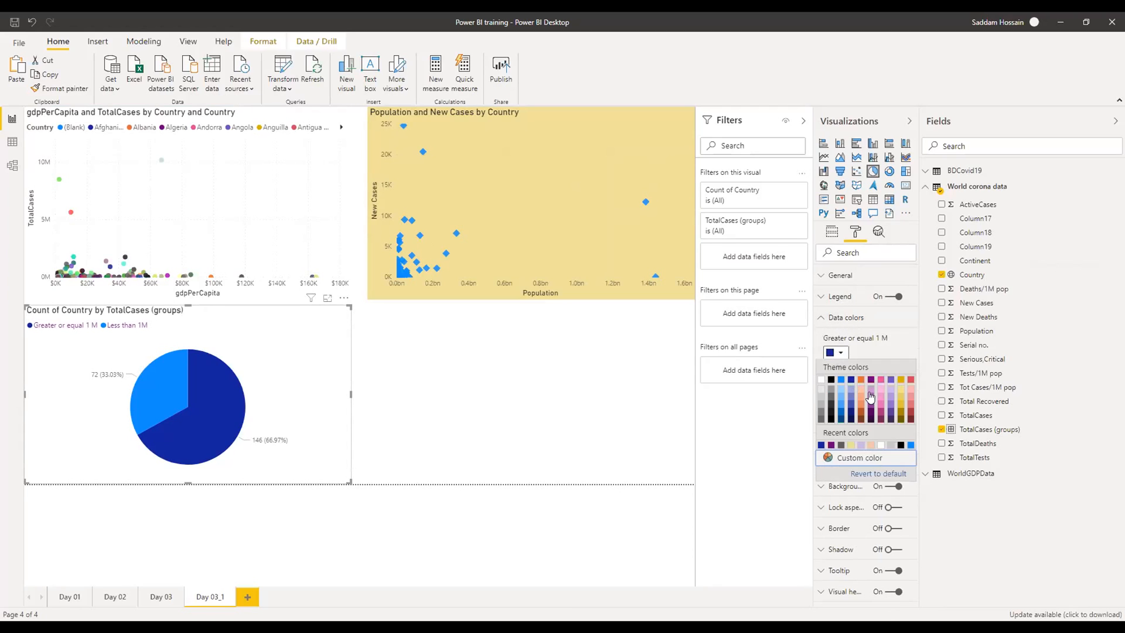
{"action": "left_click", "coordinate": [863, 401]}
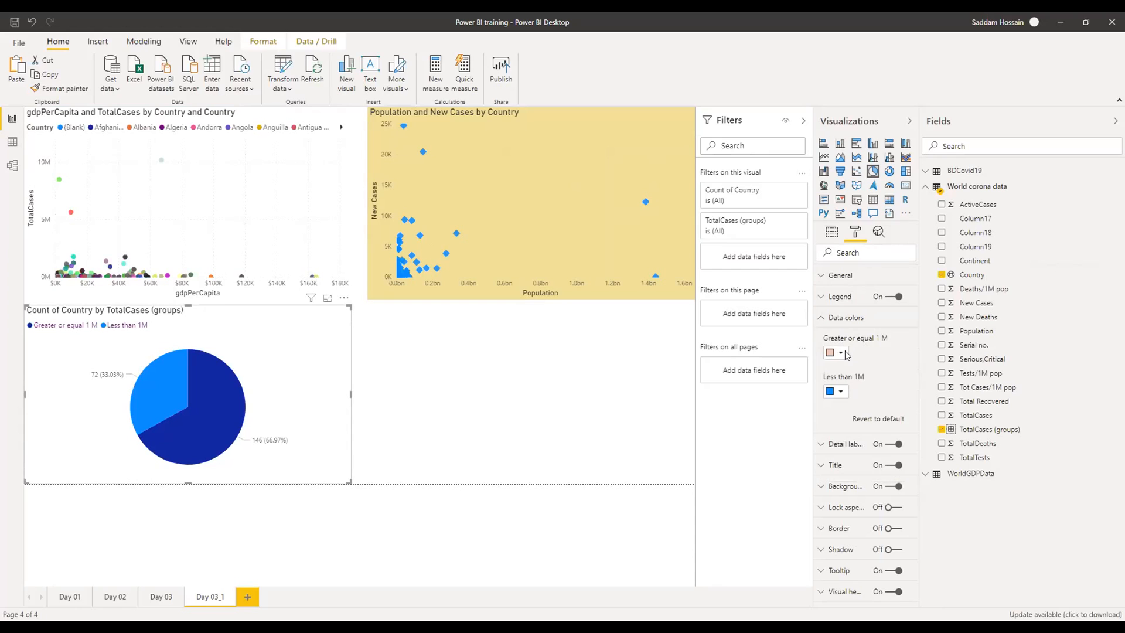
{"action": "left_click", "coordinate": [839, 397]}
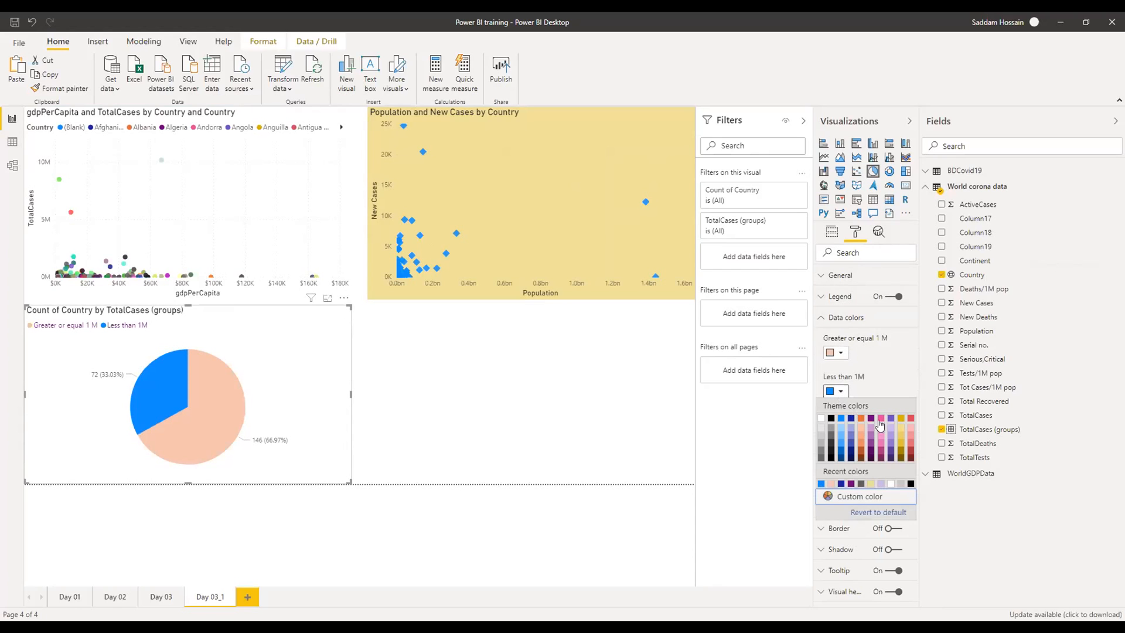
{"action": "left_click", "coordinate": [891, 430]}
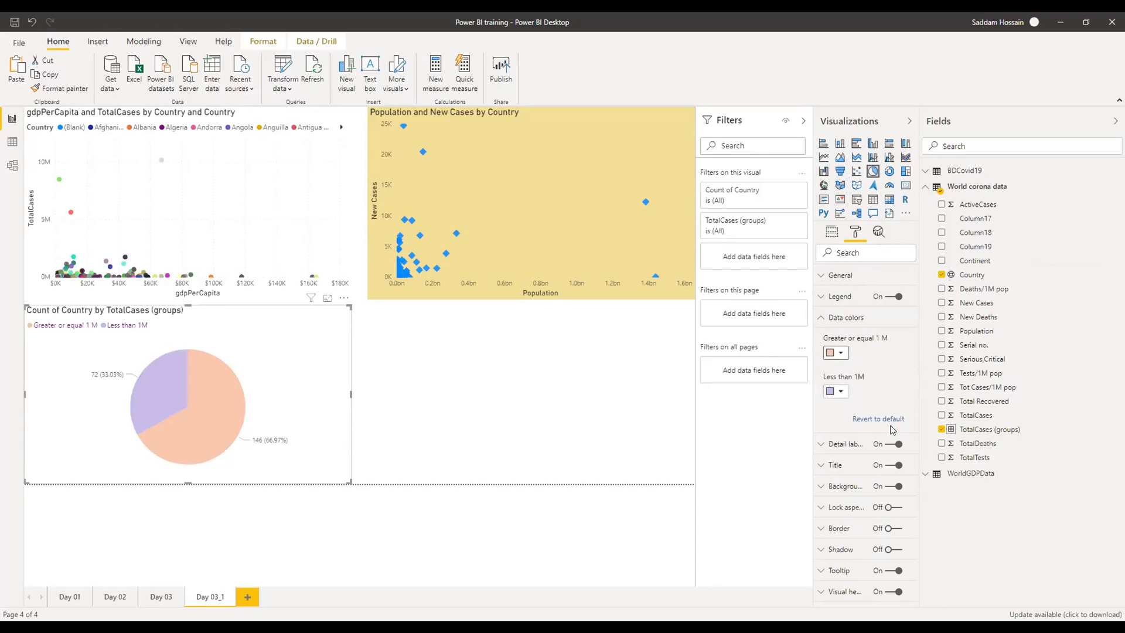
{"action": "left_click", "coordinate": [843, 318]}
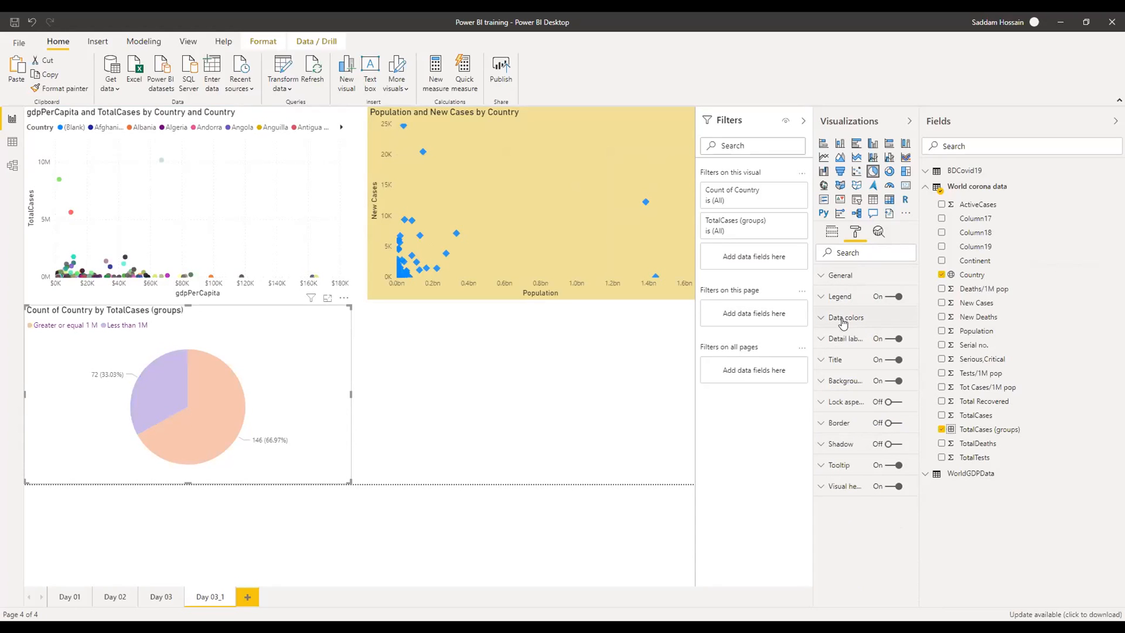
- Turn off the pie chart's legend and try the Category, percent of total label style, settling on All detail labels
{"action": "left_click", "coordinate": [839, 339]}
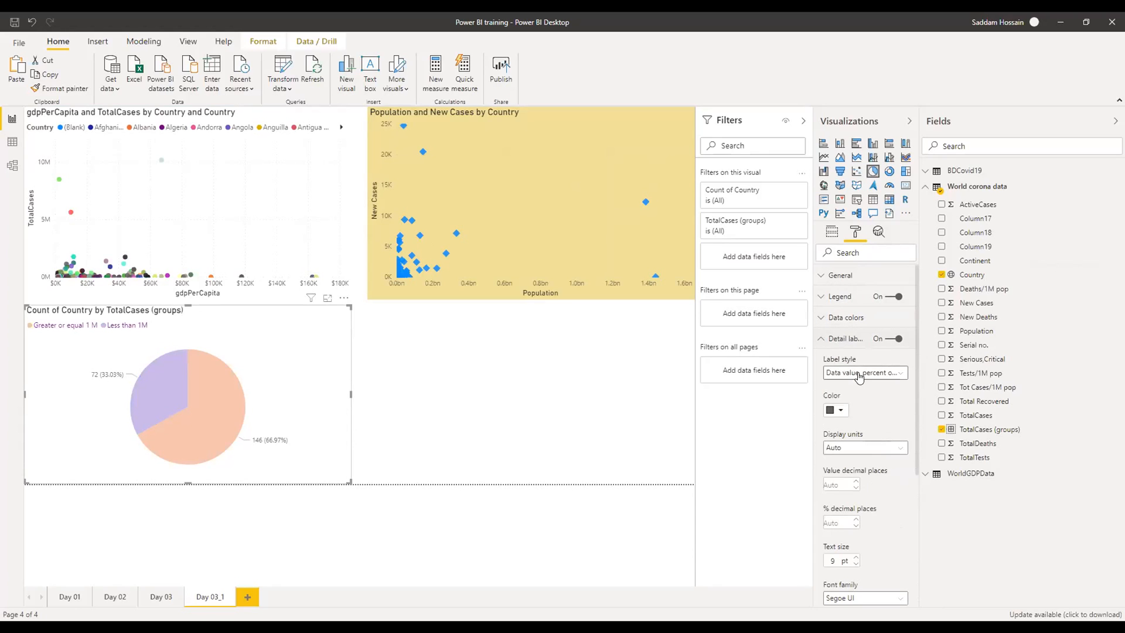
{"action": "left_click", "coordinate": [859, 373]}
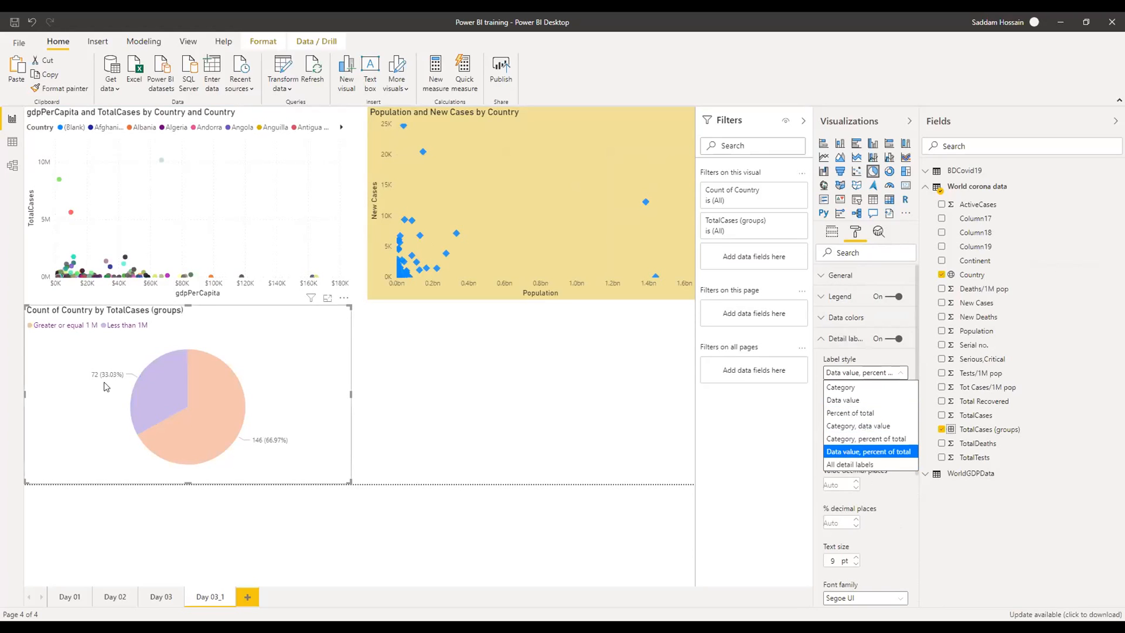
{"action": "left_click", "coordinate": [845, 439]}
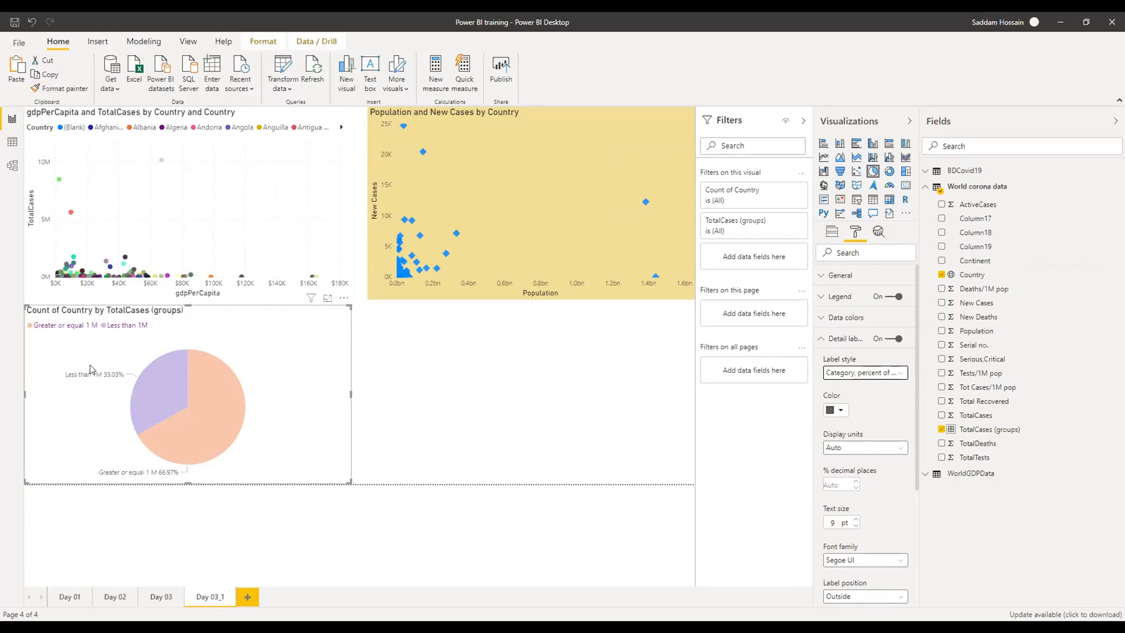
{"action": "left_click", "coordinate": [898, 297]}
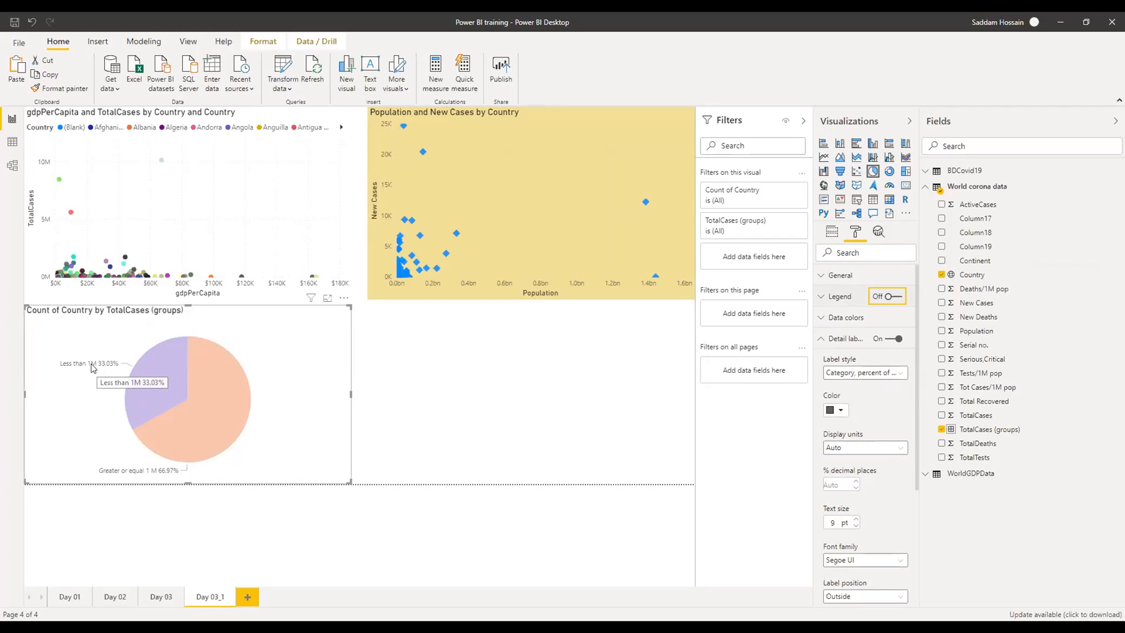
{"action": "left_click", "coordinate": [856, 377]}
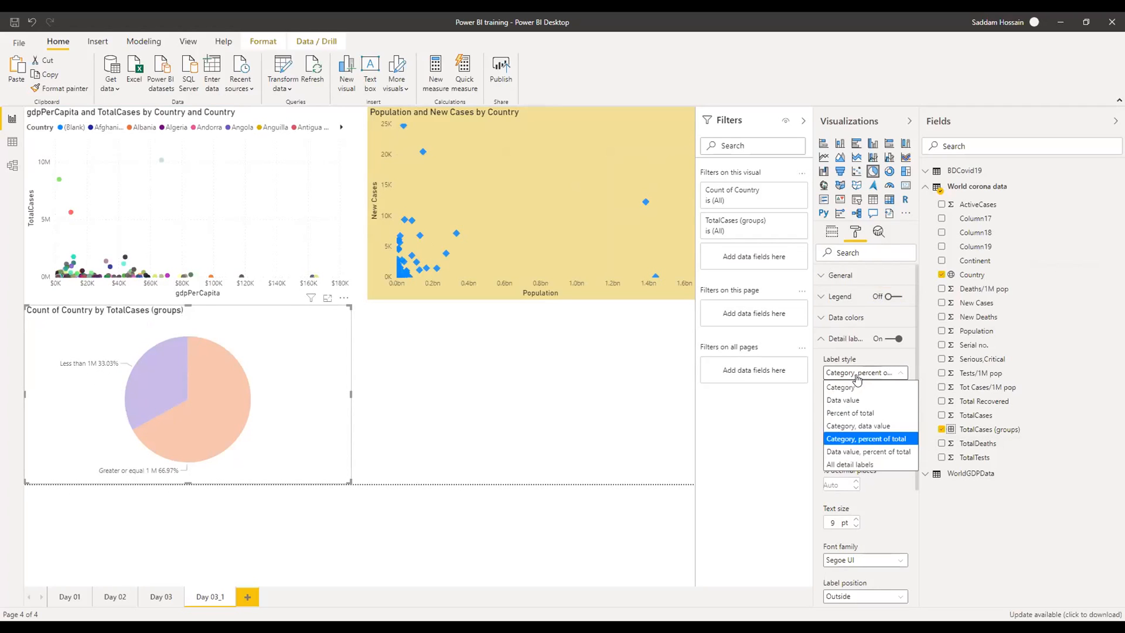
{"action": "left_click", "coordinate": [860, 464]}
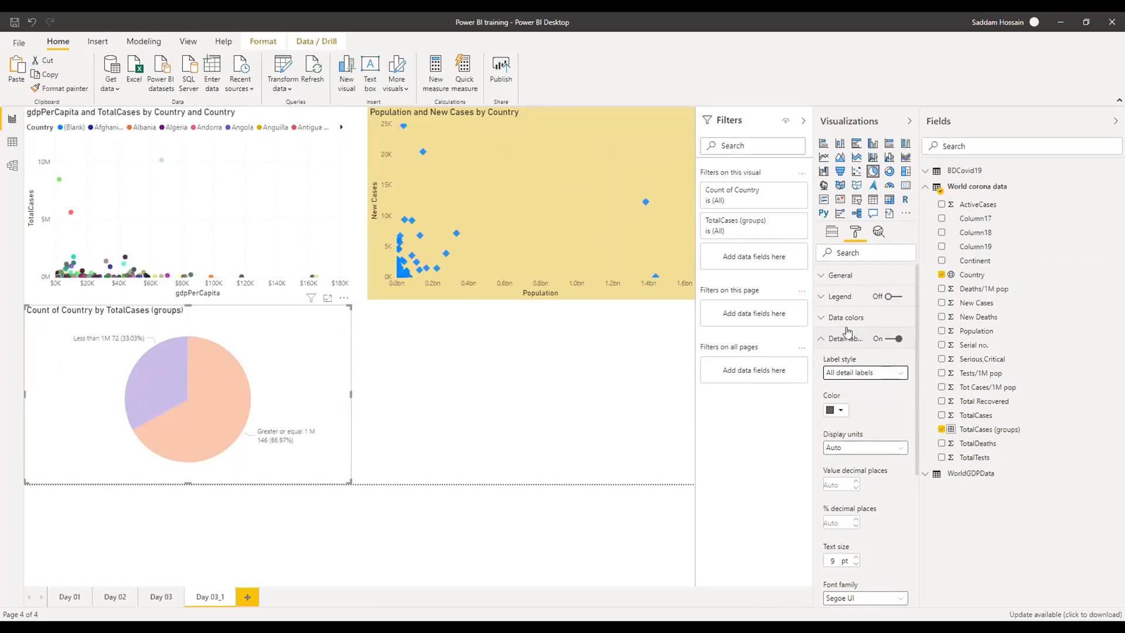
- Set both the value and percentage decimal places of the pie chart's detail labels to 0
{"action": "scroll", "coordinate": [870, 425], "scroll_direction": "down", "scroll_amount": 1}
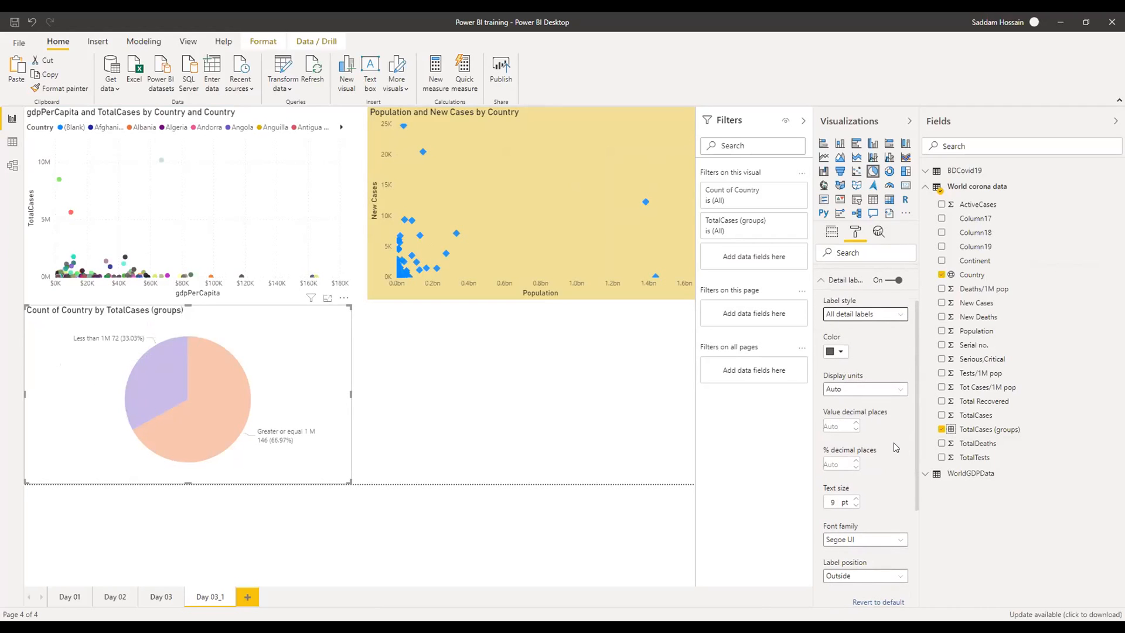
{"action": "left_click", "coordinate": [832, 426]}
{"action": "mouse_move", "coordinate": [859, 452]}
{"action": "left_click", "coordinate": [836, 462]}
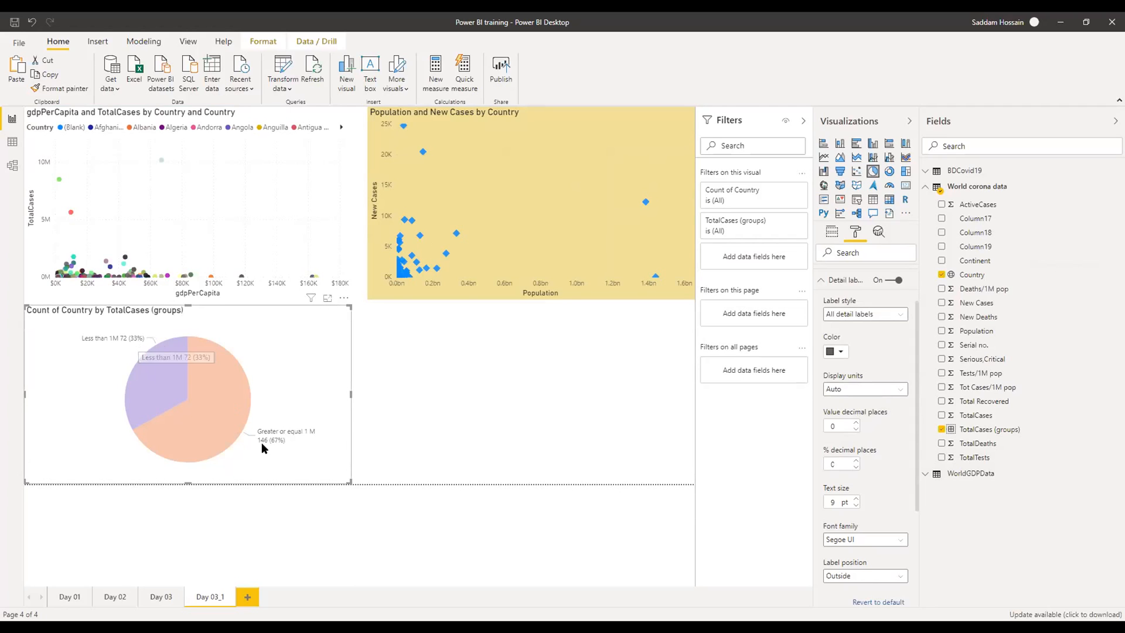
{"action": "left_click", "coordinate": [843, 283]}
{"action": "left_click", "coordinate": [843, 283]}
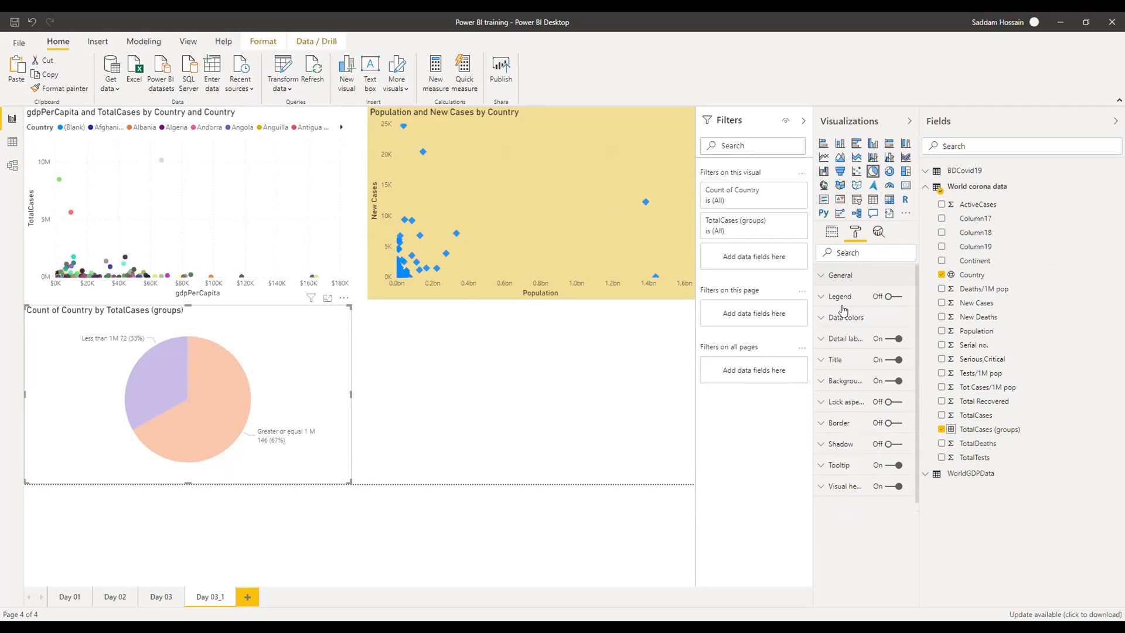
- Set the label position of the pie chart's detail labels to Inside
{"action": "left_click", "coordinate": [844, 339]}
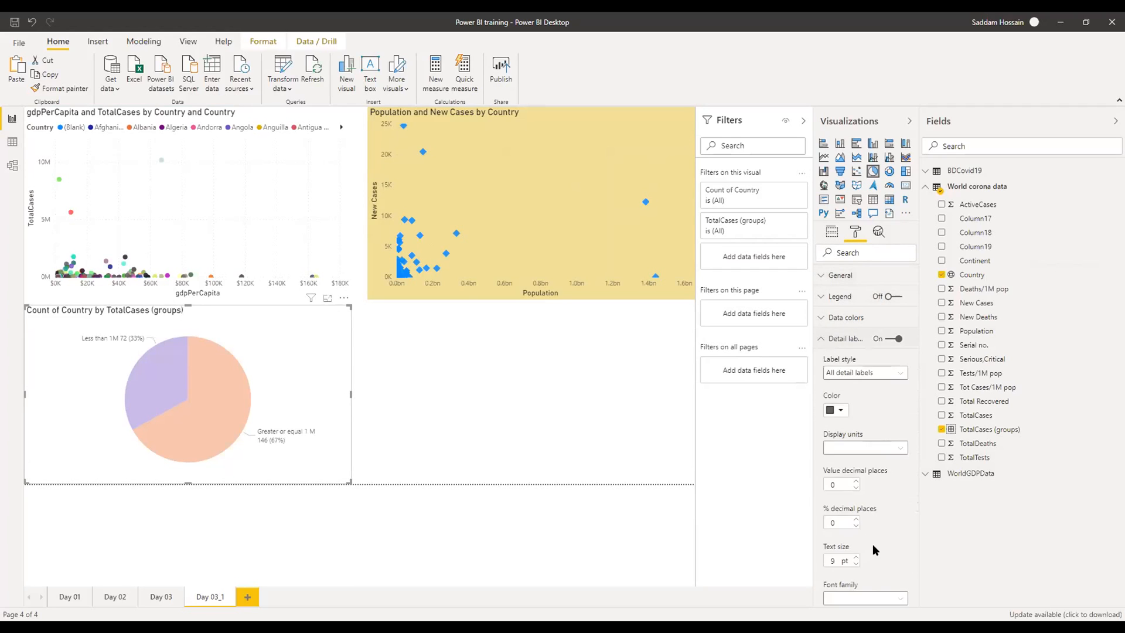
{"action": "scroll", "coordinate": [861, 582], "scroll_direction": "down", "scroll_amount": 1}
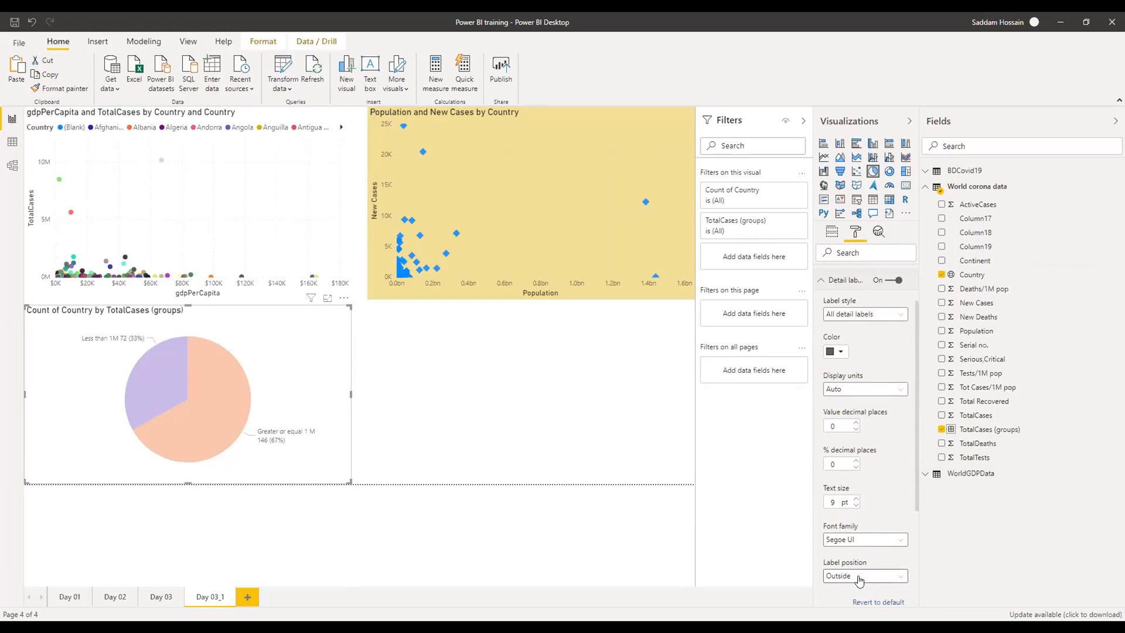
{"action": "left_click", "coordinate": [871, 581]}
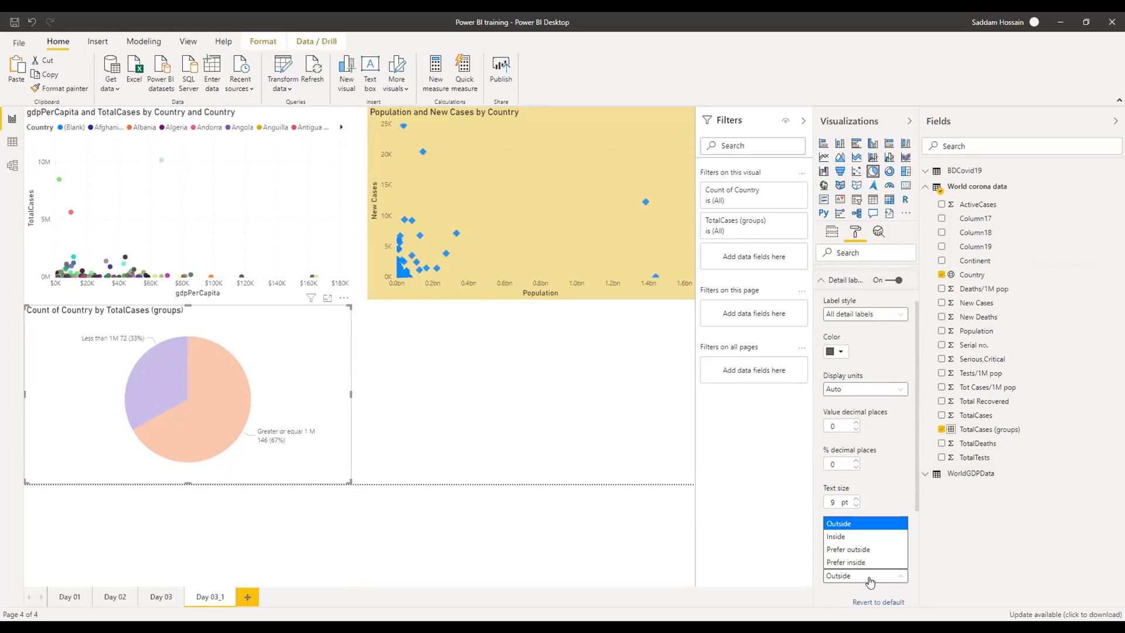
{"action": "left_click", "coordinate": [850, 538]}
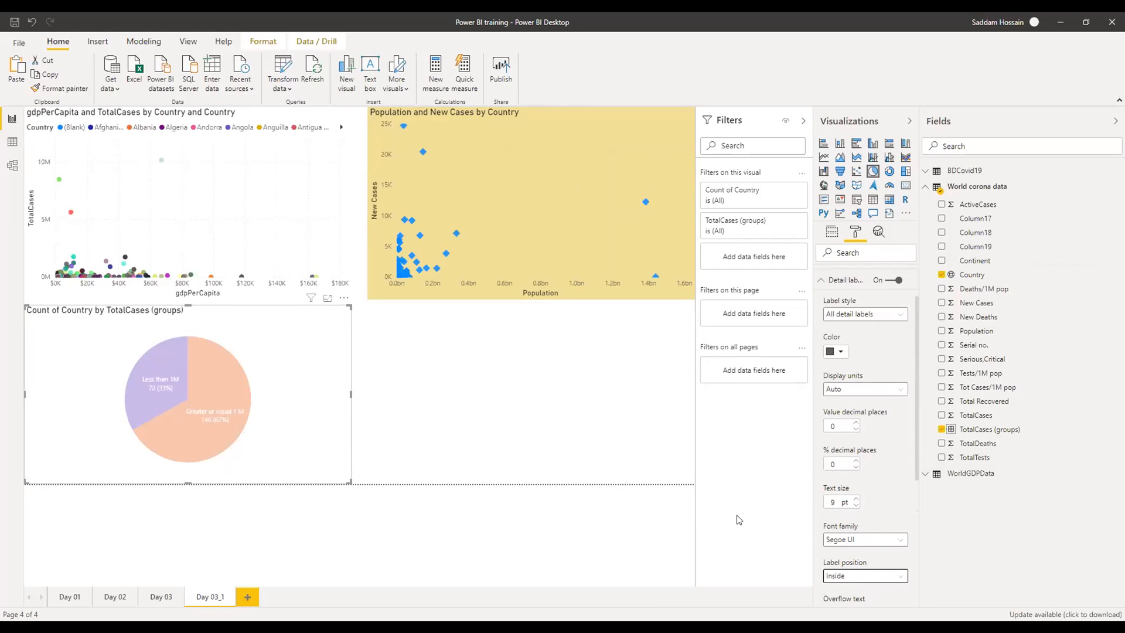
- Turn on the background behind the pie chart's detail labels
{"action": "scroll", "coordinate": [886, 514], "scroll_direction": "down", "scroll_amount": 1}
{"action": "scroll", "coordinate": [885, 514], "scroll_direction": "down", "scroll_amount": 2}
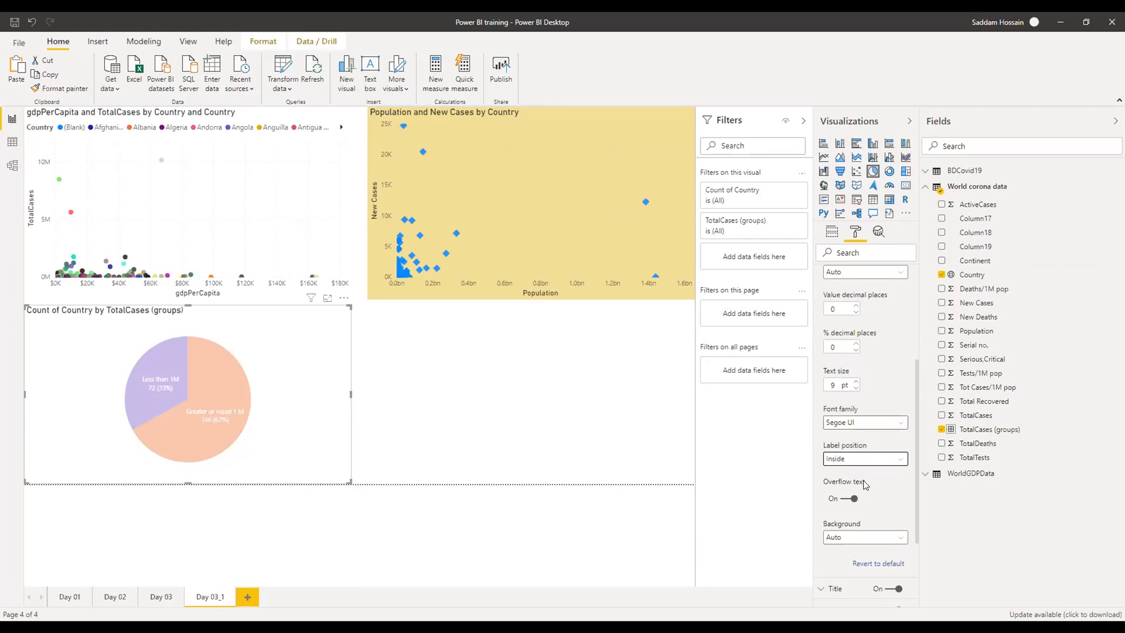
{"action": "scroll", "coordinate": [865, 484], "scroll_direction": "down", "scroll_amount": 1}
{"action": "left_click", "coordinate": [865, 482]}
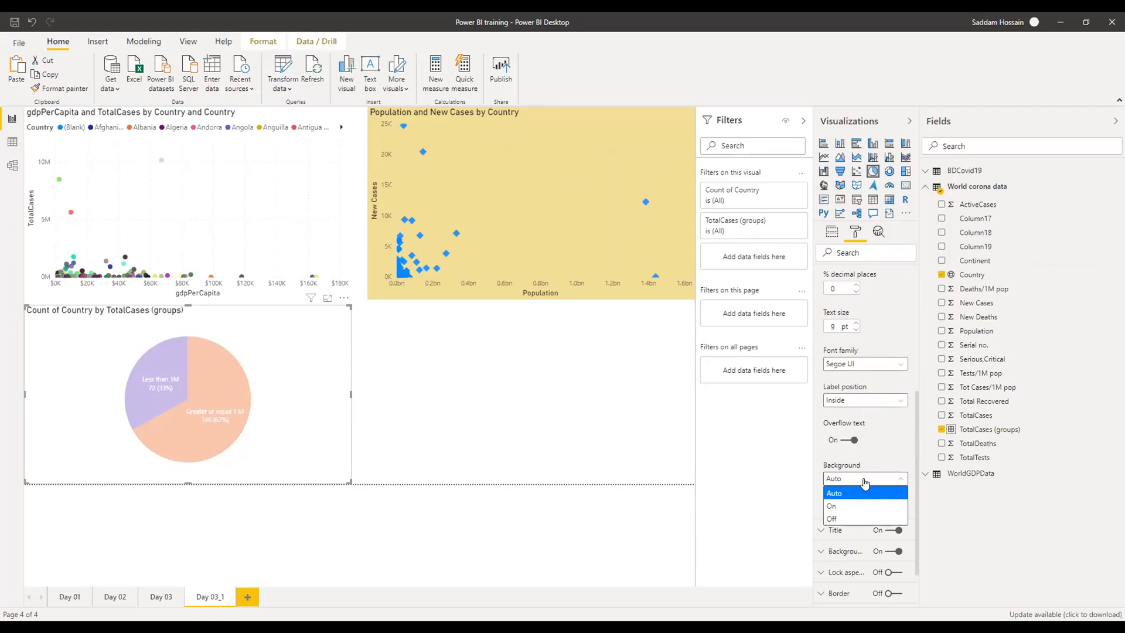
{"action": "left_click", "coordinate": [866, 481]}
{"action": "left_click", "coordinate": [865, 481]}
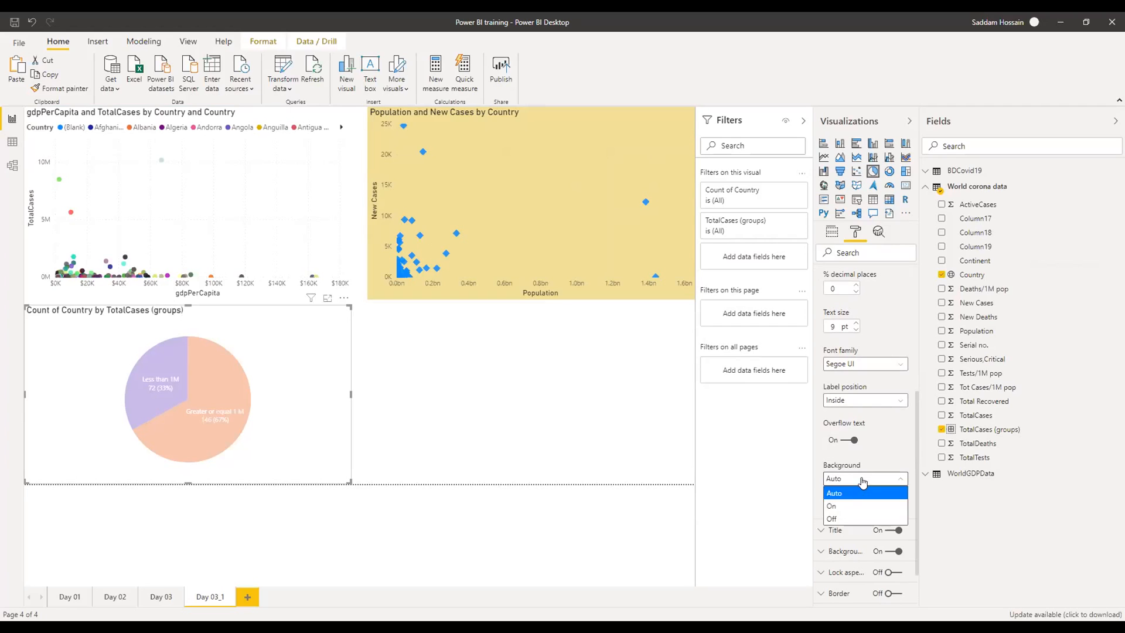
{"action": "left_click", "coordinate": [841, 506]}
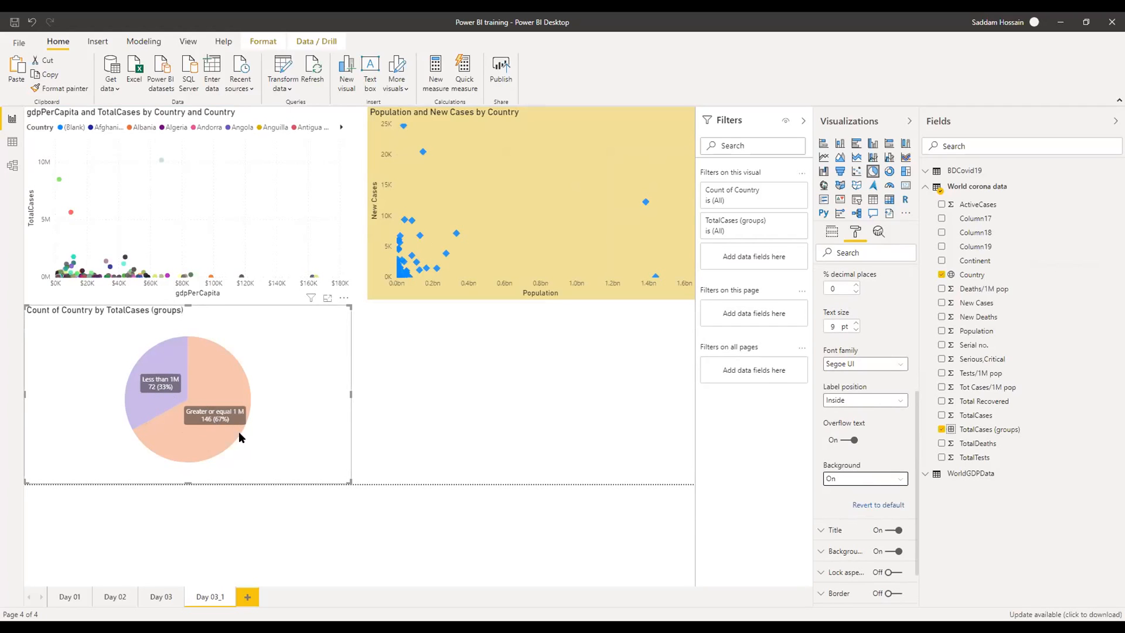
{"action": "scroll", "coordinate": [881, 393], "scroll_direction": "up", "scroll_amount": 3}
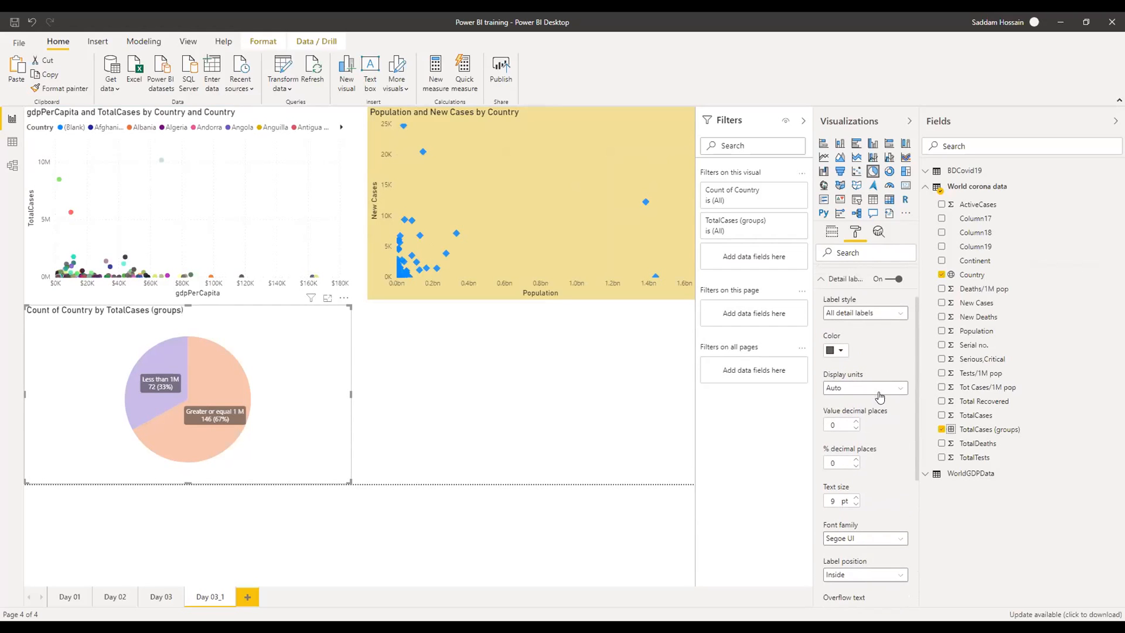
{"action": "left_click", "coordinate": [834, 280]}
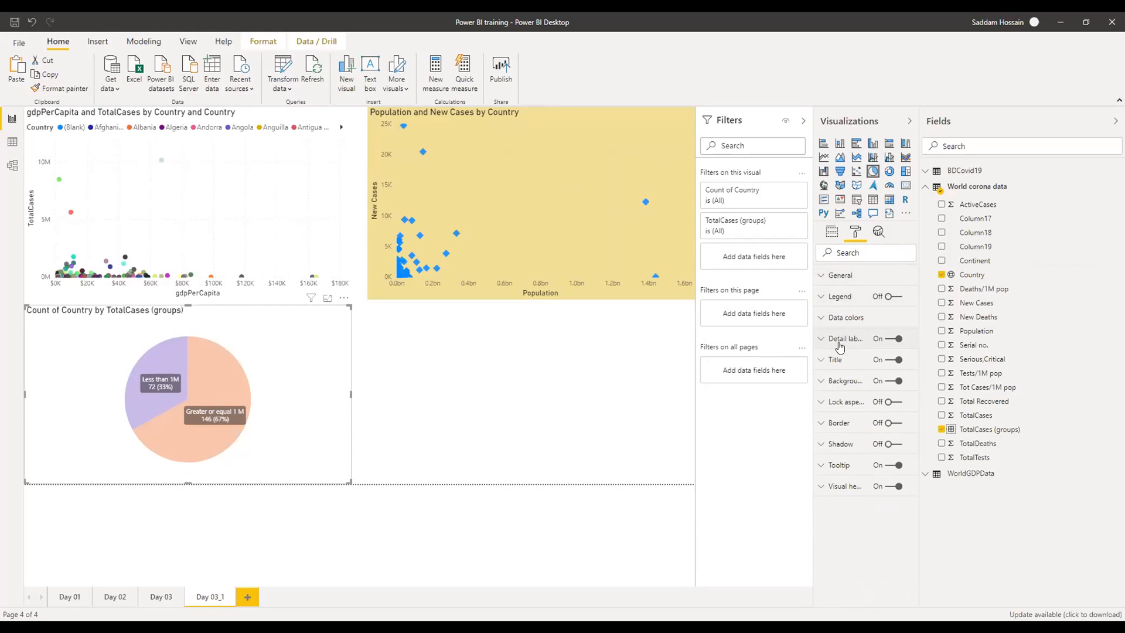
- Add a donut chart beside the pie chart with TotalCases (groups) as legend and Count of Country as values
{"action": "left_click", "coordinate": [500, 421]}
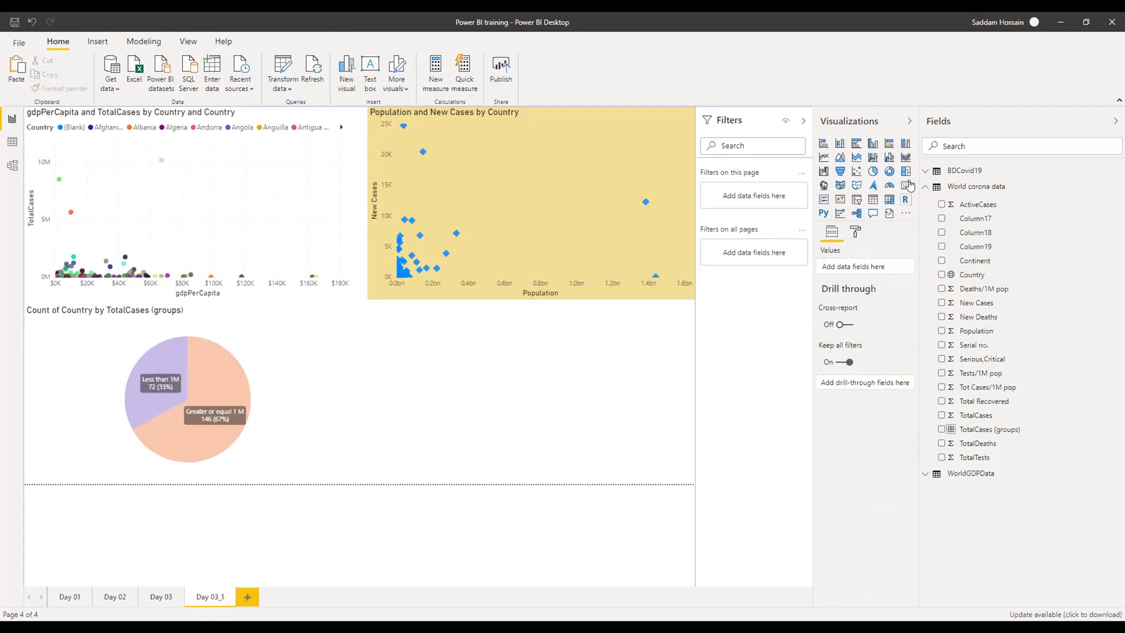
{"action": "left_click", "coordinate": [887, 173]}
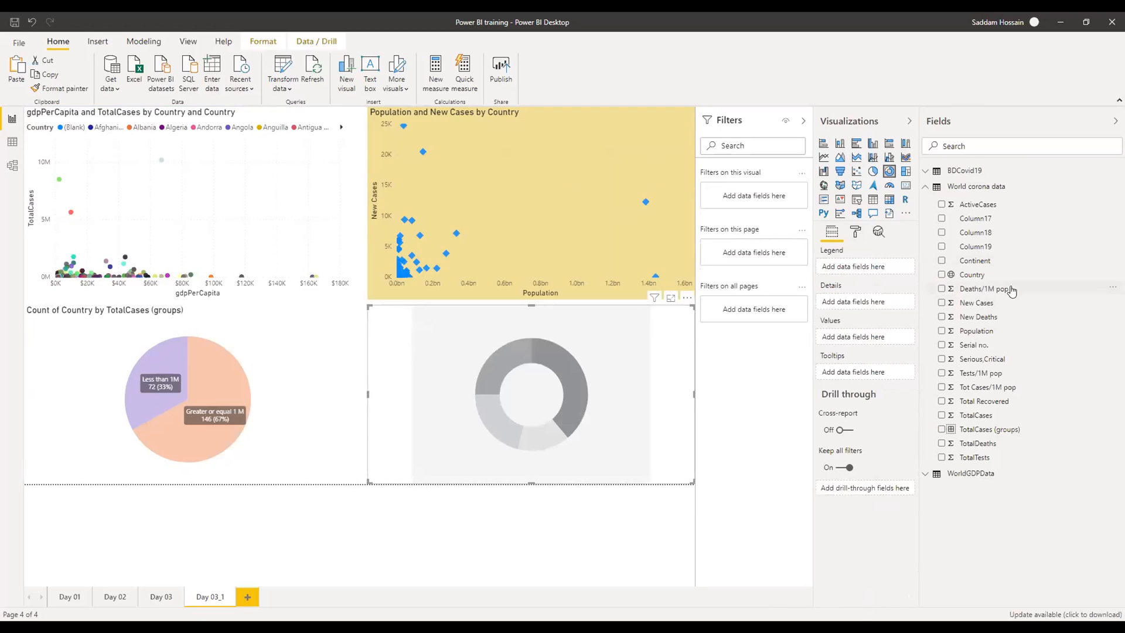
{"action": "left_click_drag", "start_coordinate": [990, 430], "coordinate": [864, 269]}
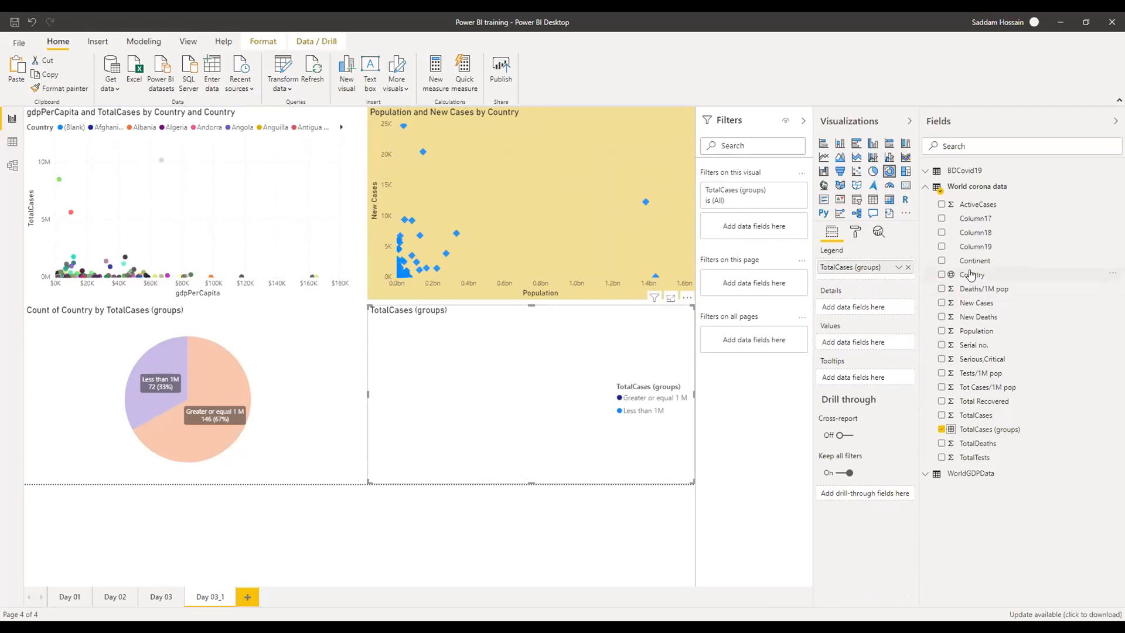
{"action": "left_click_drag", "start_coordinate": [970, 277], "coordinate": [887, 352]}
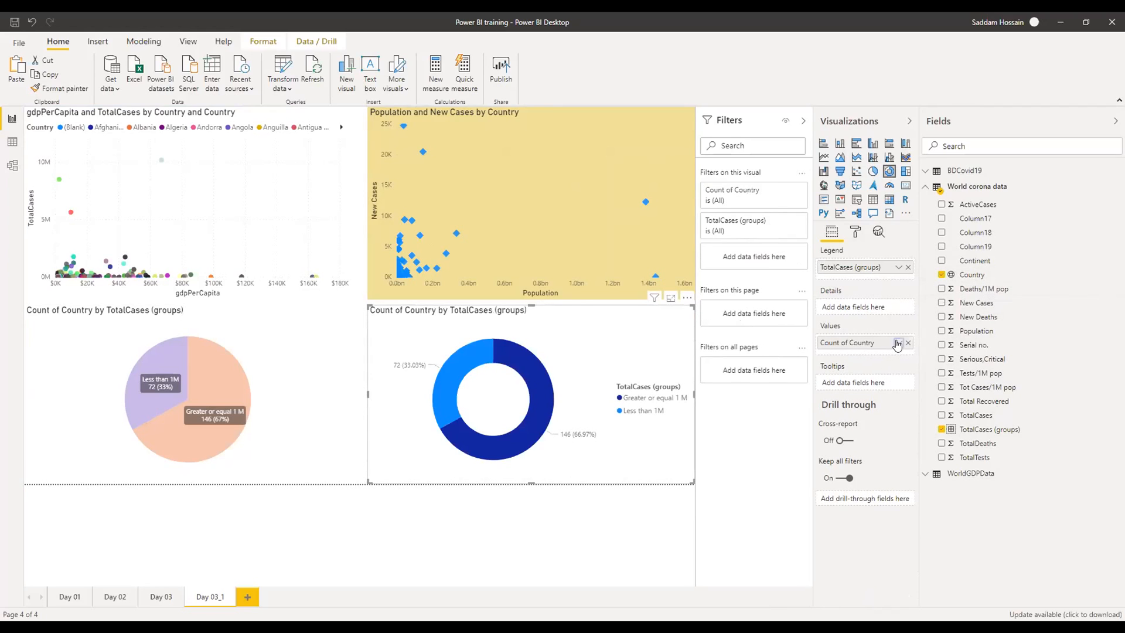
{"action": "left_click", "coordinate": [898, 342]}
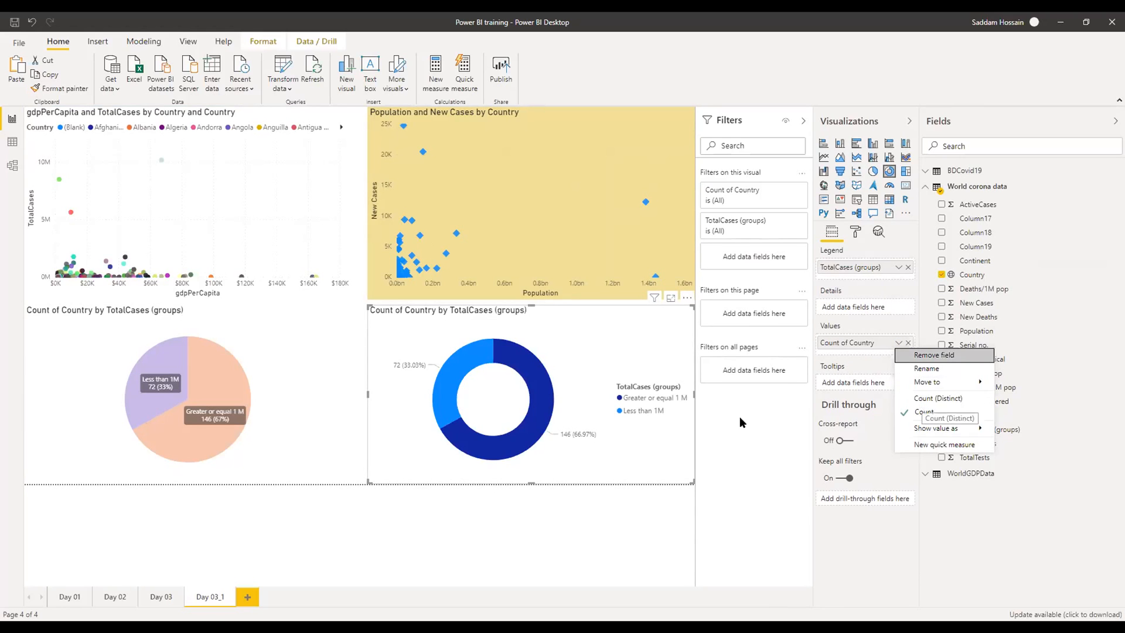
{"action": "left_click", "coordinate": [646, 497]}
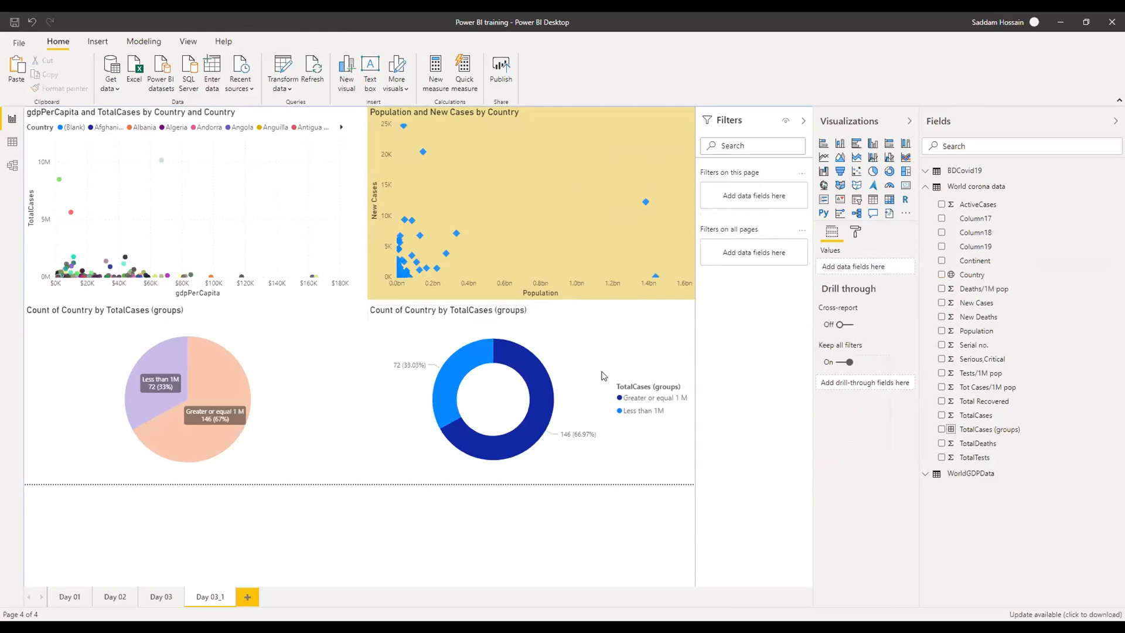
- Switch the donut chart's legend off and back on
{"action": "left_click", "coordinate": [607, 332]}
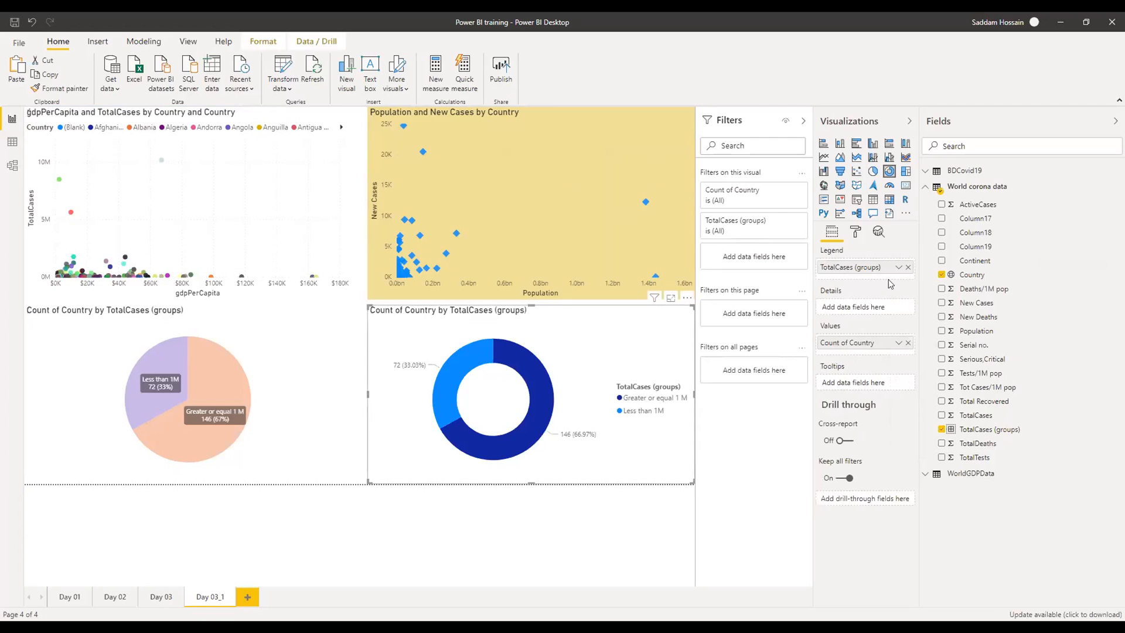
{"action": "left_click", "coordinate": [856, 234]}
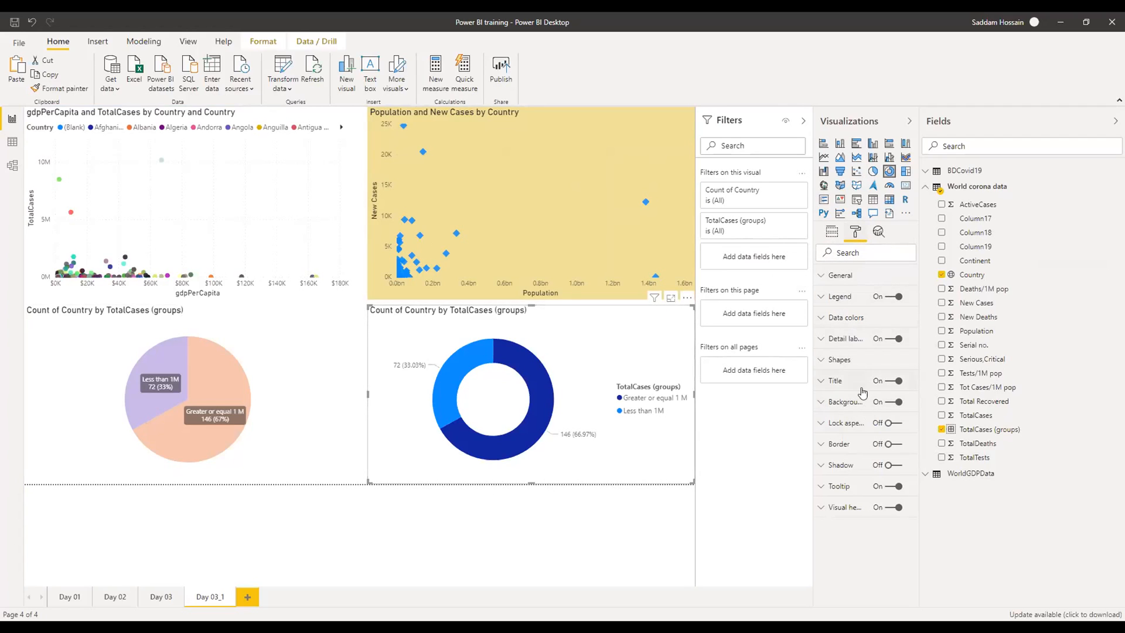
{"action": "left_click", "coordinate": [826, 296]}
{"action": "left_click", "coordinate": [826, 296]}
{"action": "left_click", "coordinate": [891, 297]}
{"action": "left_click", "coordinate": [891, 297]}
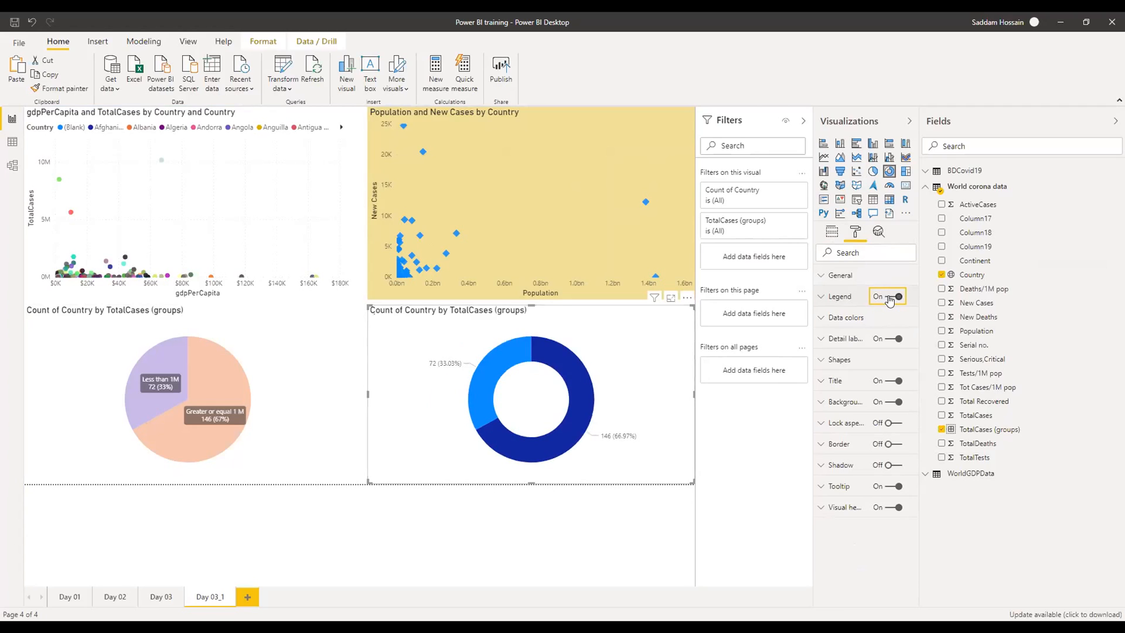
{"action": "left_click", "coordinate": [839, 318]}
{"action": "left_click", "coordinate": [839, 319]}
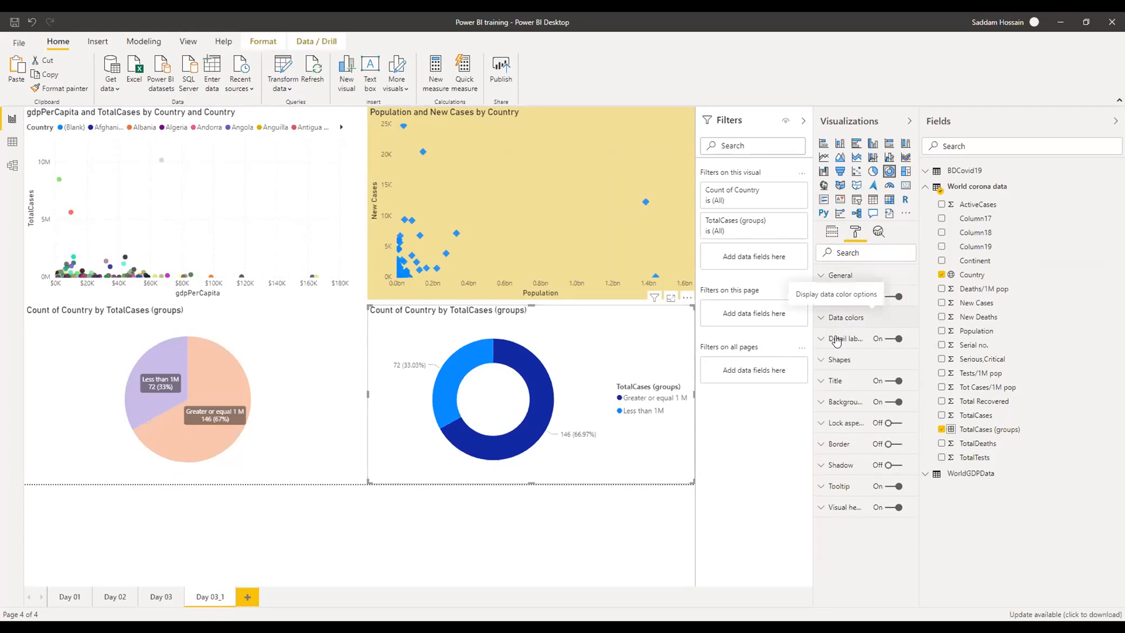
- Try a thinner donut ring by varying the inner radius, returning it to 60
{"action": "left_click", "coordinate": [836, 359]}
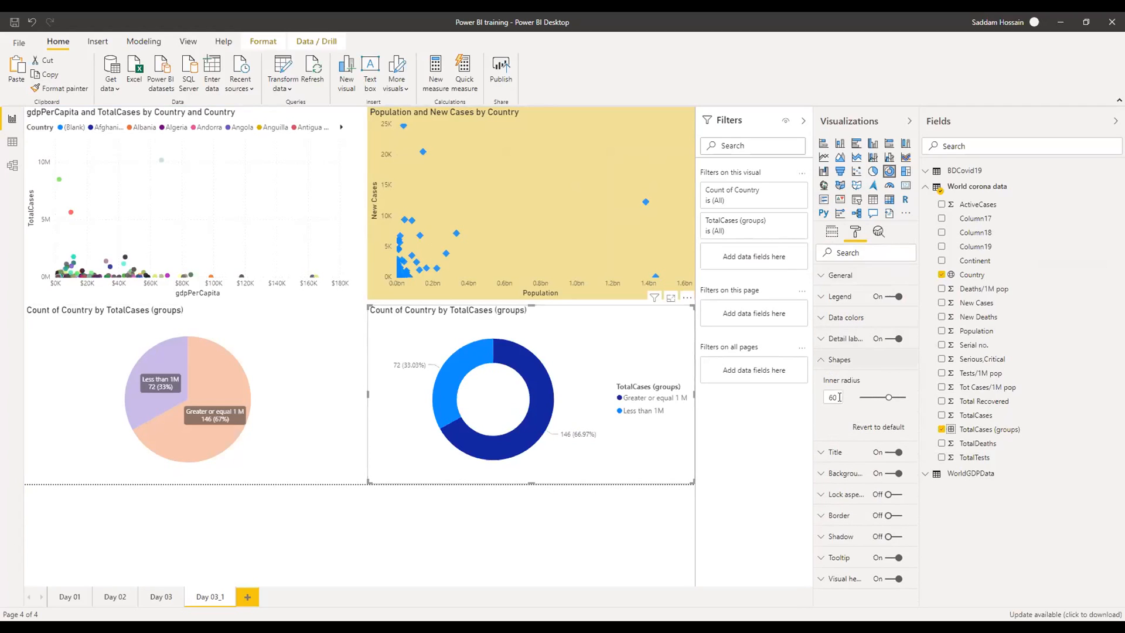
{"action": "mouse_move", "coordinate": [888, 398]}
{"action": "left_mouse_down"}
{"action": "mouse_move", "coordinate": [857, 397]}
{"action": "mouse_move", "coordinate": [898, 397]}
{"action": "mouse_move", "coordinate": [889, 397]}
{"action": "left_mouse_up"}
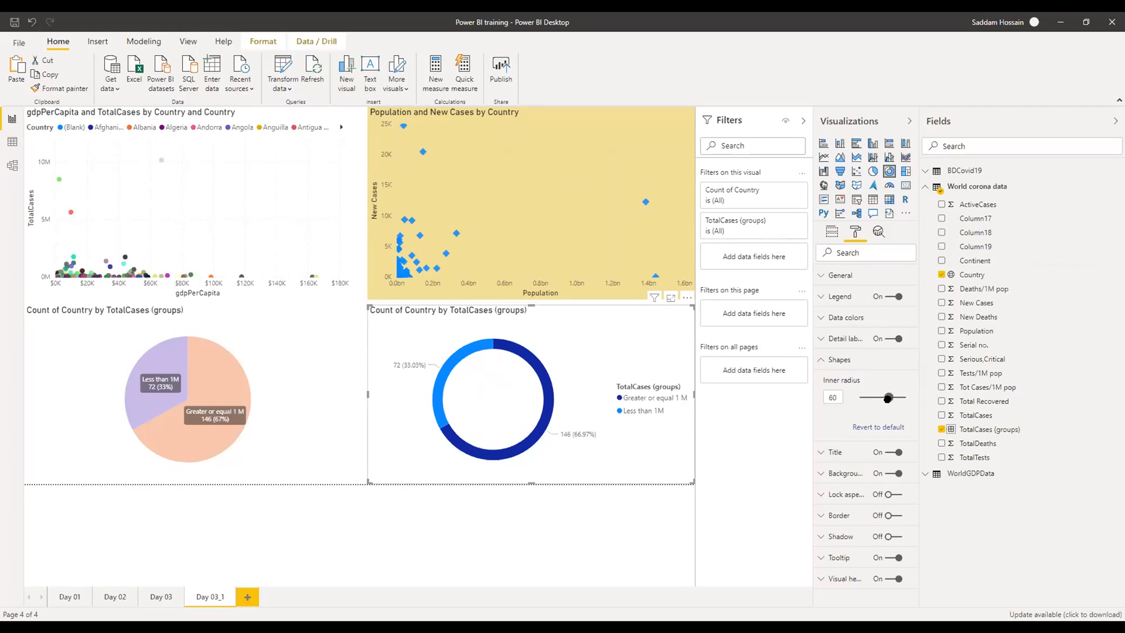
{"action": "left_click", "coordinate": [820, 360]}
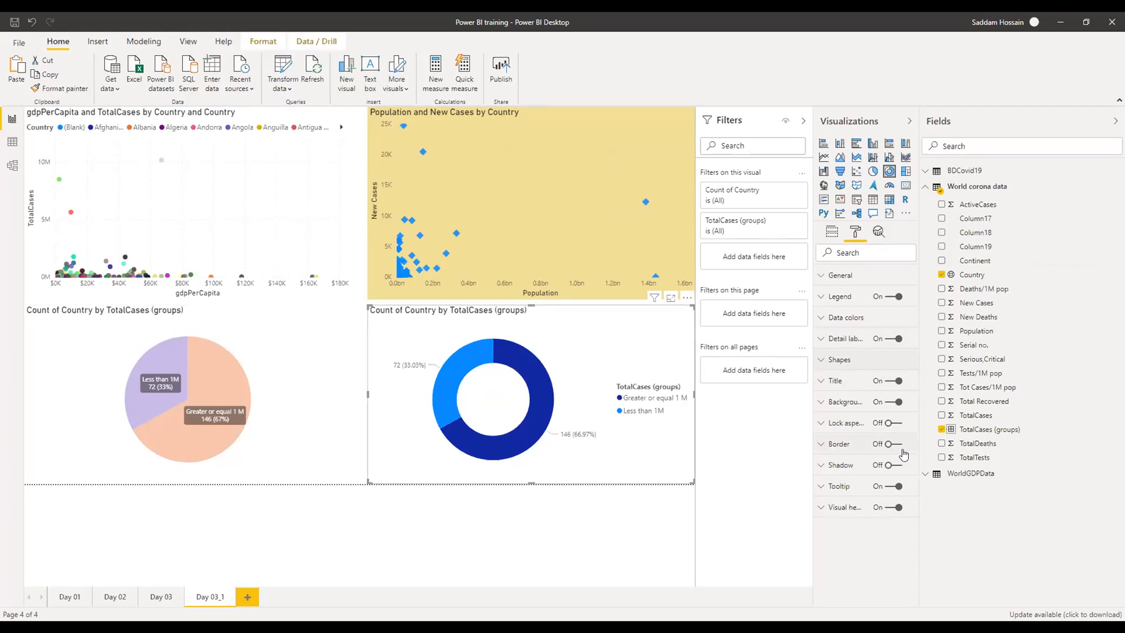
{"action": "left_click", "coordinate": [832, 340]}
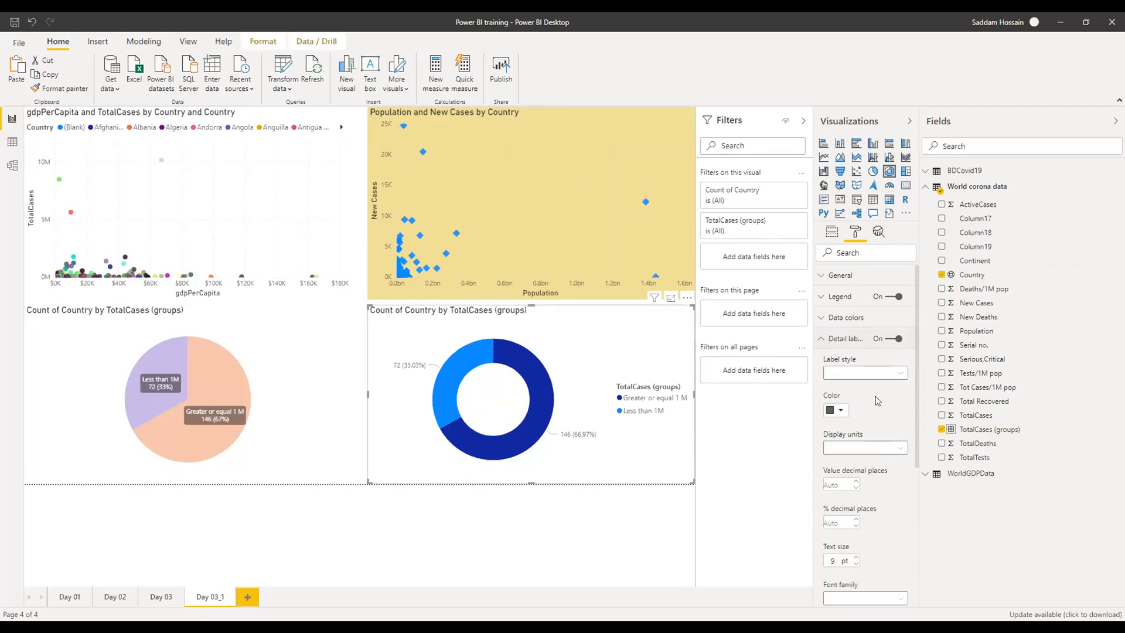
{"action": "left_click", "coordinate": [826, 340]}
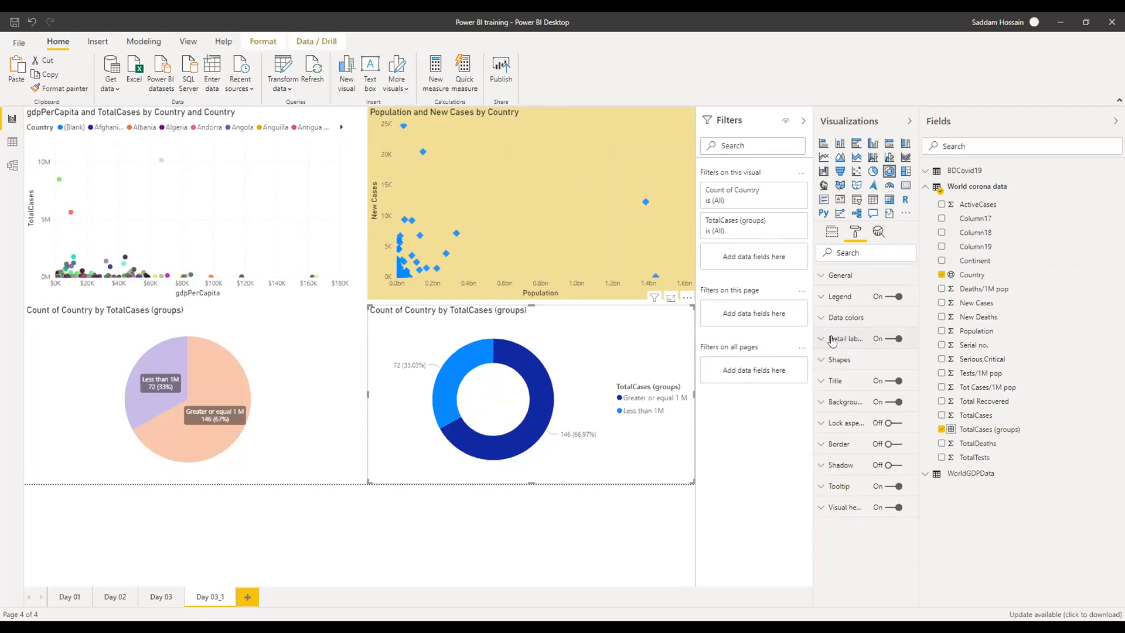
{"action": "left_click", "coordinate": [584, 536]}
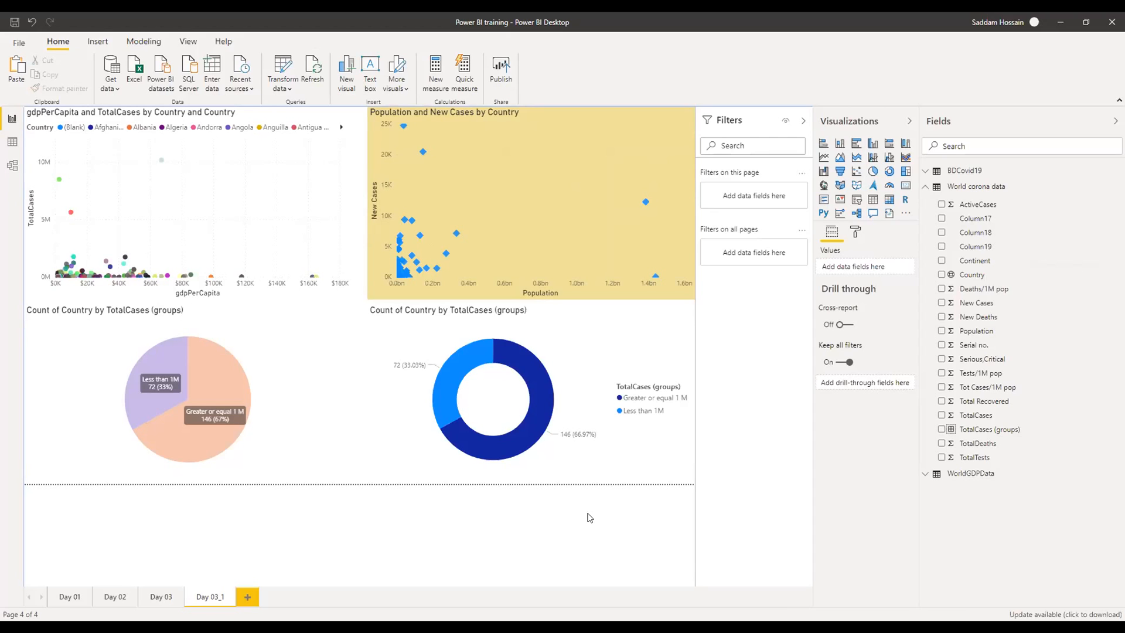
- Turn on the border for the donut chart, the gdpPerCapita and TotalCases scatter chart, and the pie chart
{"action": "left_click", "coordinate": [617, 322]}
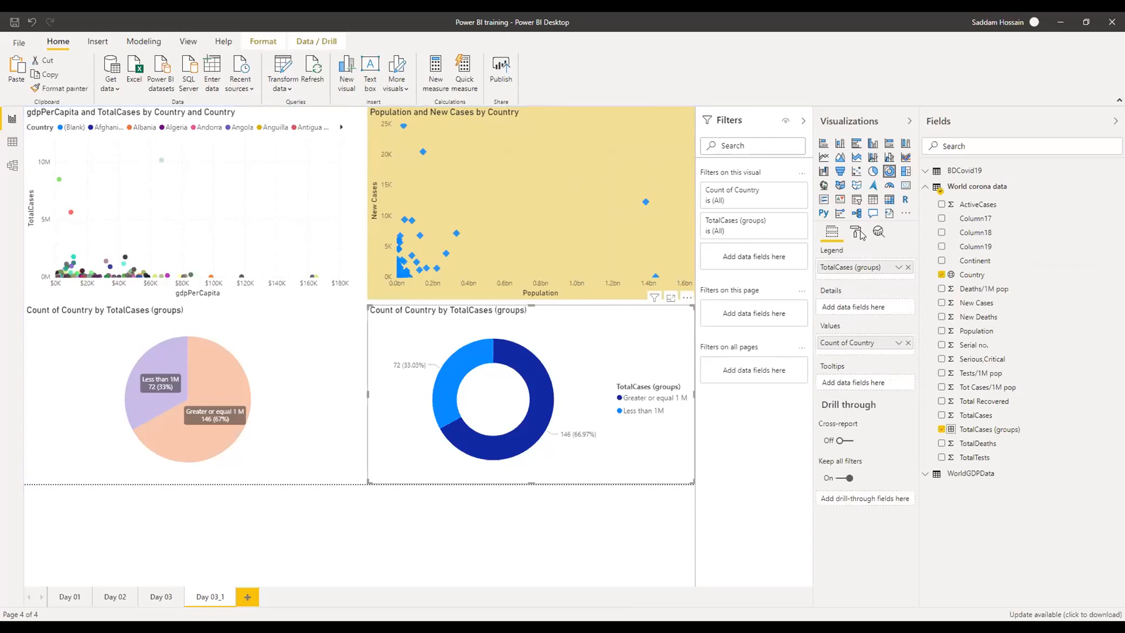
{"action": "left_click", "coordinate": [861, 233]}
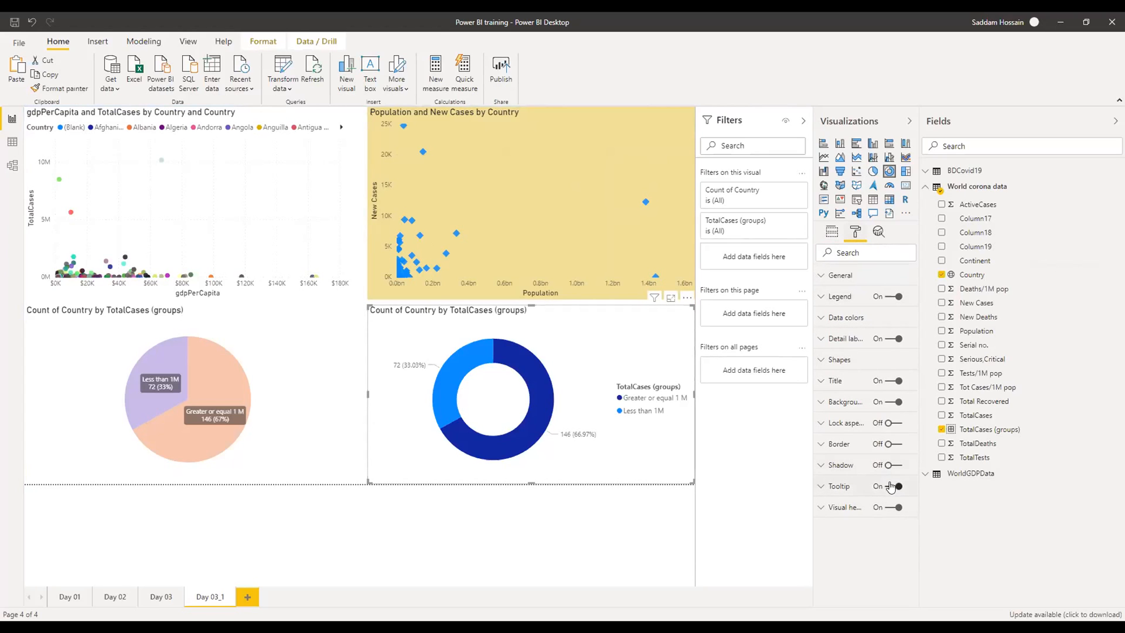
{"action": "left_click", "coordinate": [889, 444]}
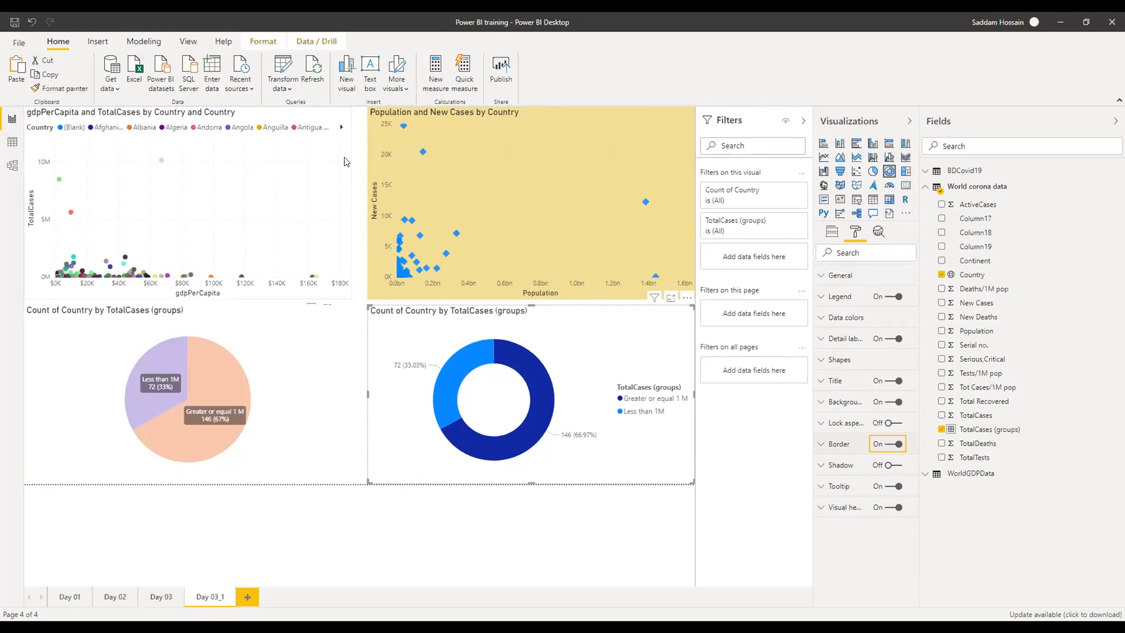
{"action": "left_click", "coordinate": [342, 178]}
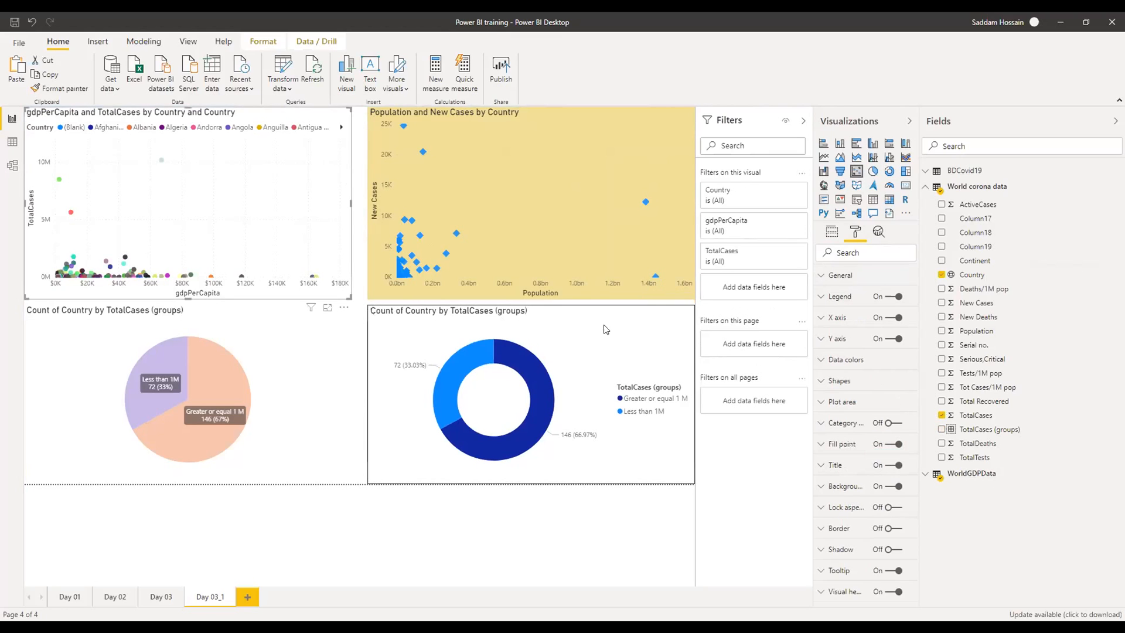
{"action": "left_click", "coordinate": [888, 532]}
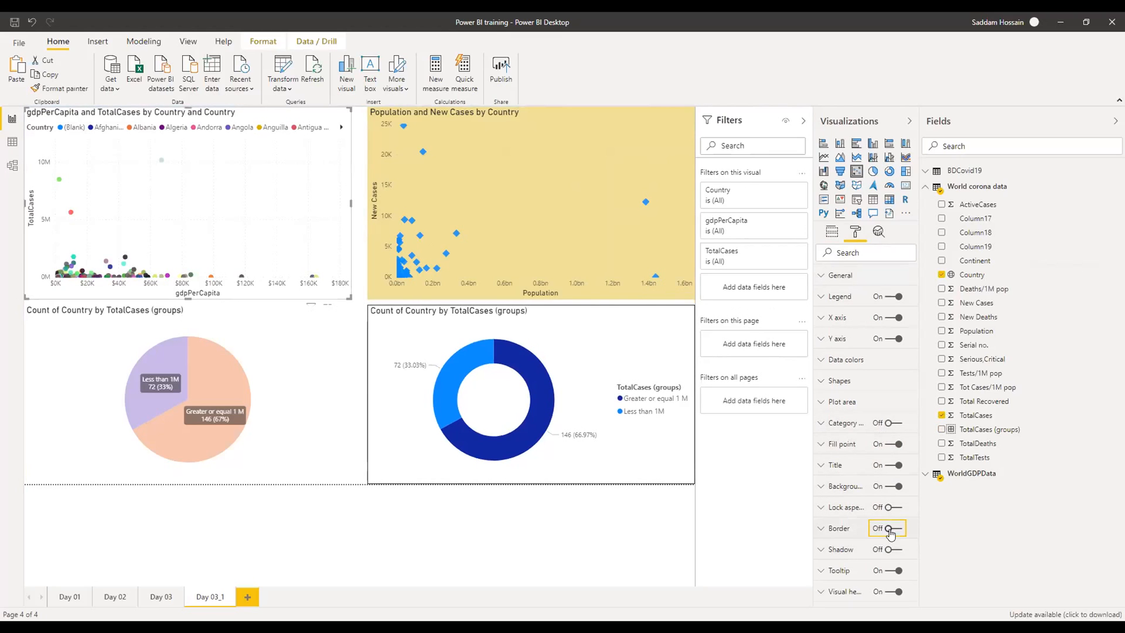
{"action": "left_click", "coordinate": [309, 396]}
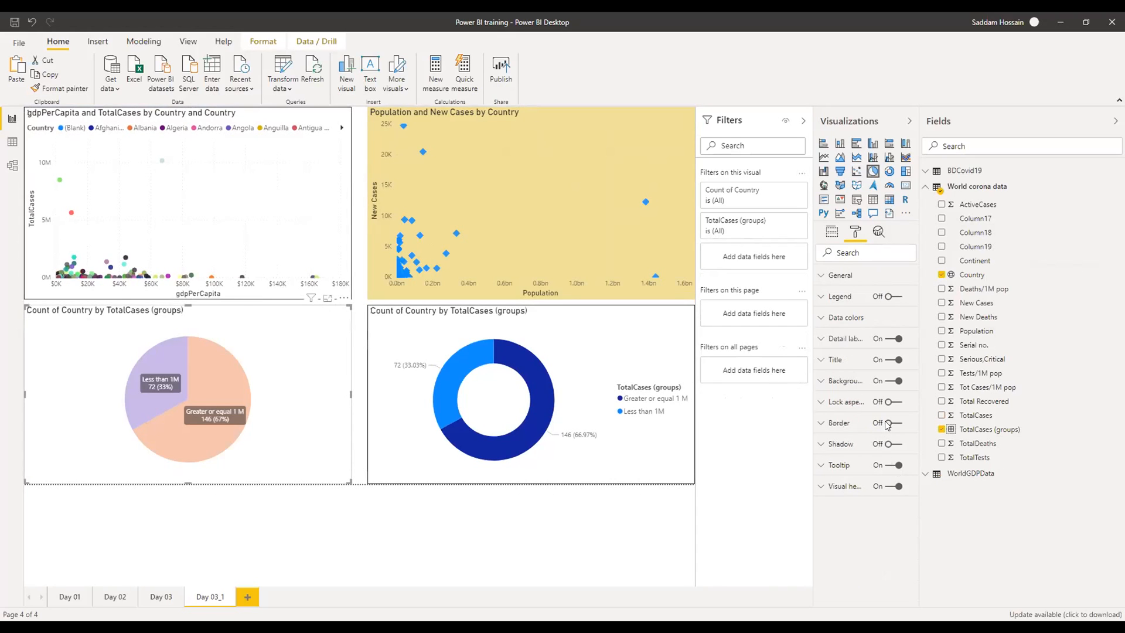
{"action": "left_click", "coordinate": [892, 426]}
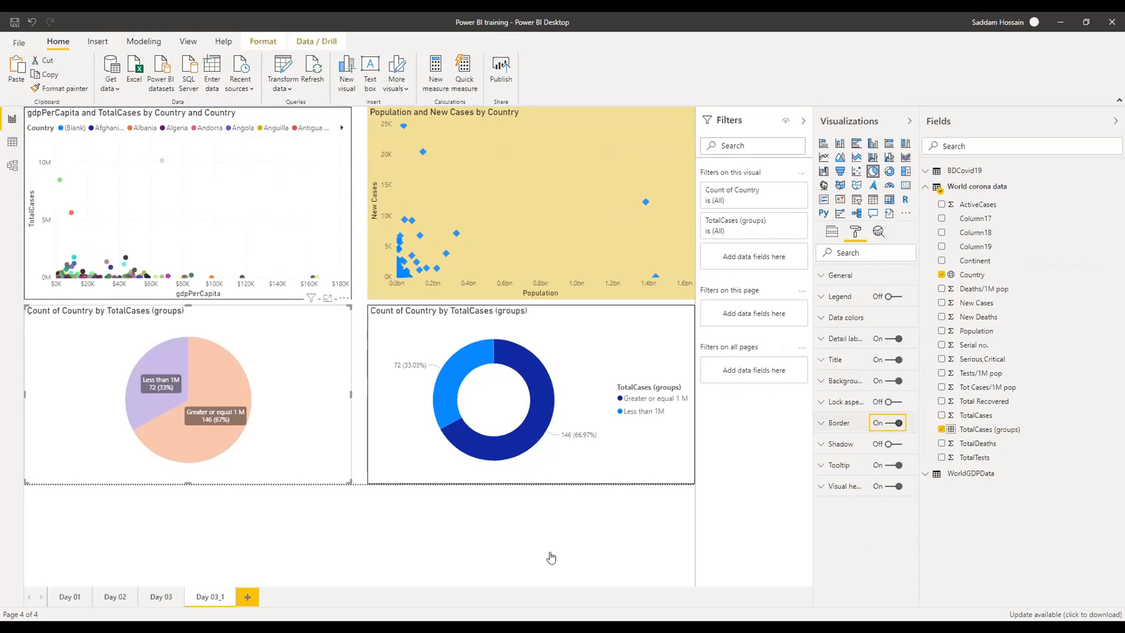
{"action": "left_click", "coordinate": [359, 545]}
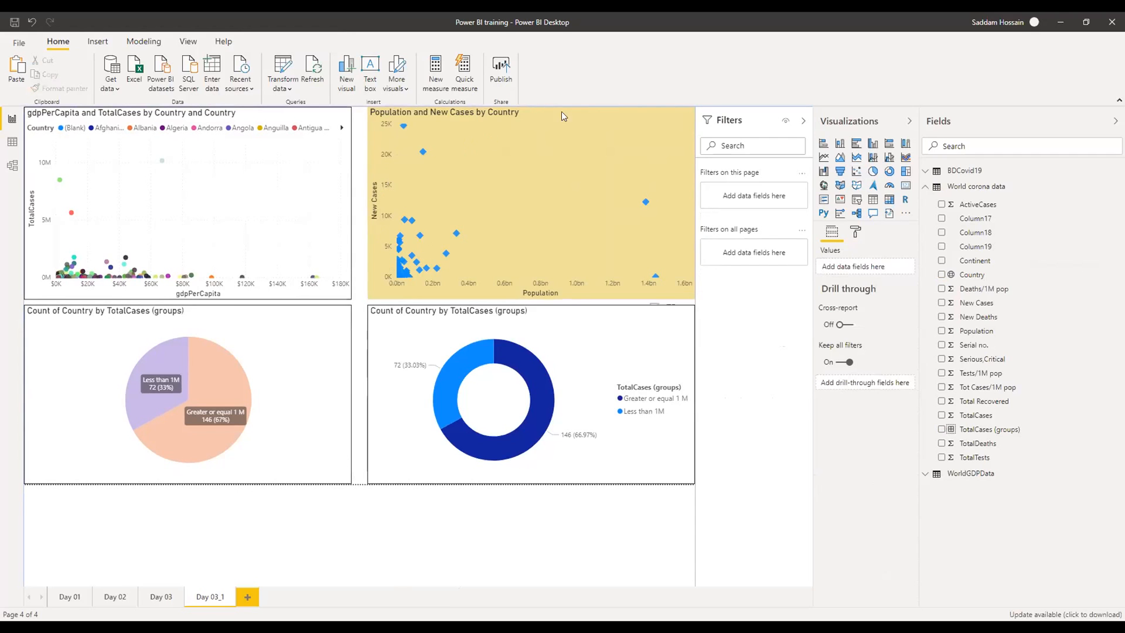
- Turn on the border for the Population and New Cases by Country scatter chart
{"action": "left_click", "coordinate": [624, 127]}
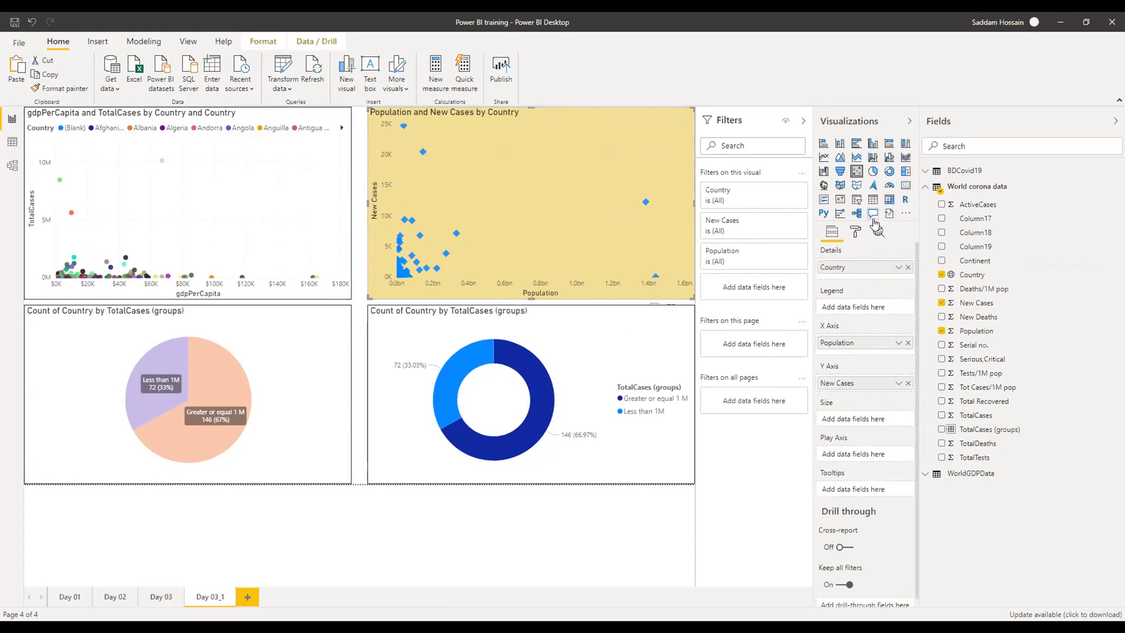
{"action": "left_click", "coordinate": [856, 232]}
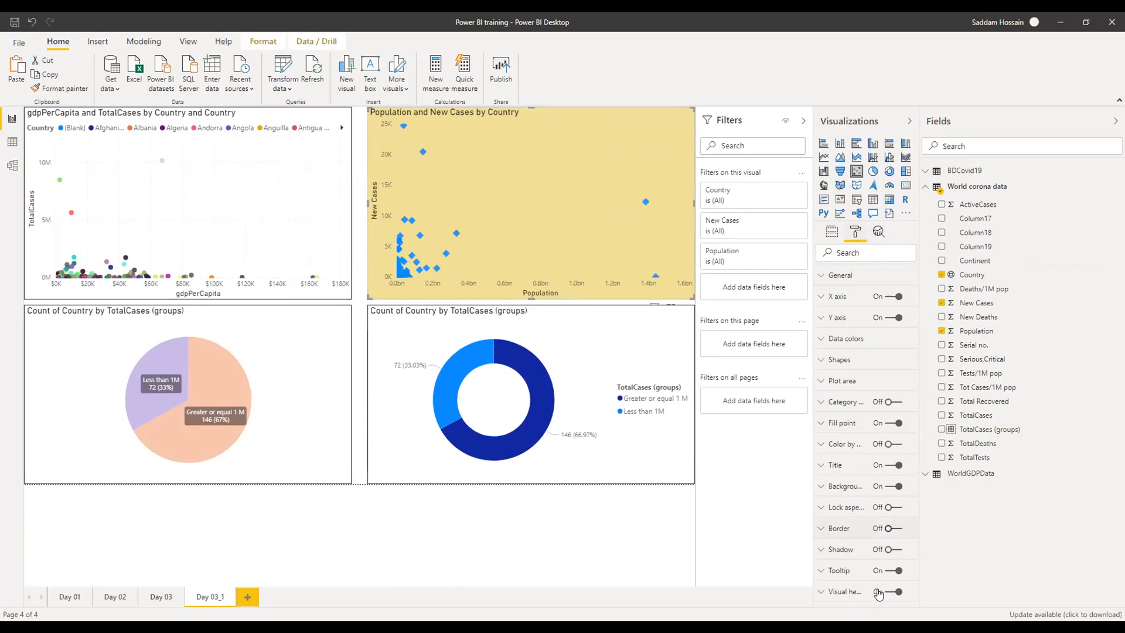
{"action": "left_click", "coordinate": [671, 469]}
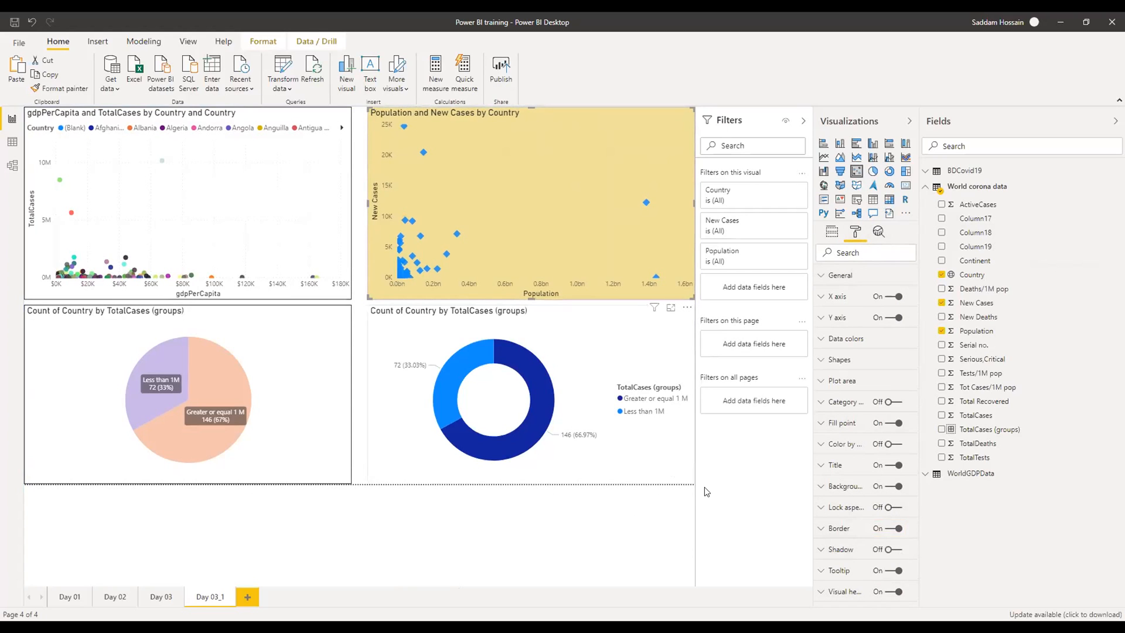
- Shrink the donut chart and the Population and New Cases scatter chart slightly inward to leave a margin at the page edges
{"action": "left_click", "coordinate": [693, 485]}
{"action": "mouse_move", "coordinate": [693, 485]}
{"action": "left_mouse_down"}
{"action": "mouse_move", "coordinate": [673, 466]}
{"action": "mouse_move", "coordinate": [680, 476]}
{"action": "left_mouse_up"}
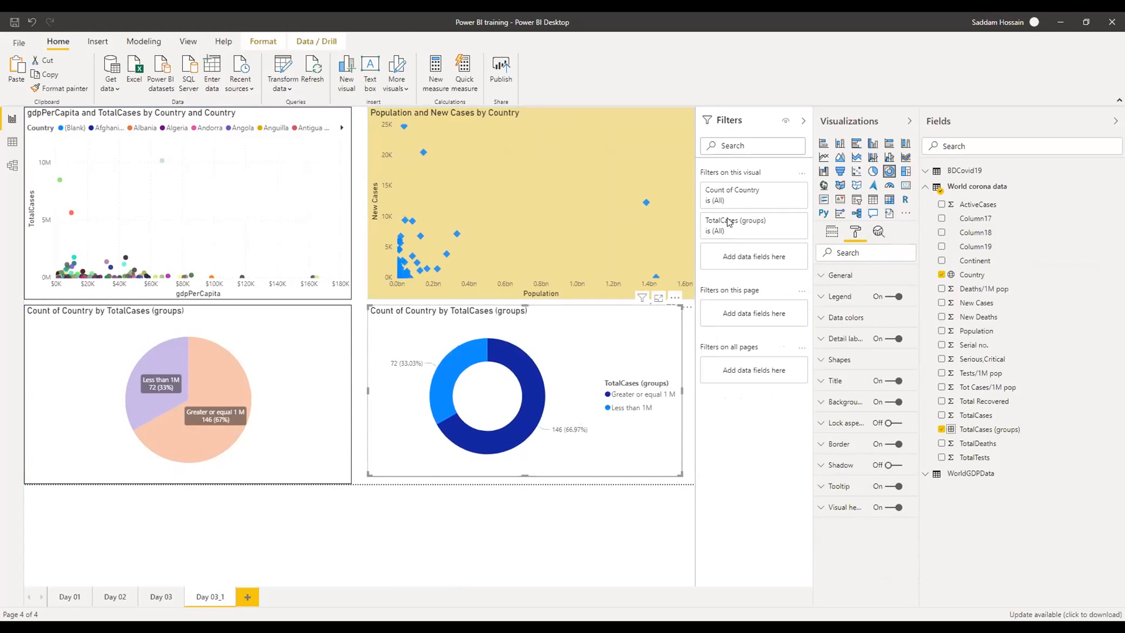
{"action": "left_click", "coordinate": [680, 208]}
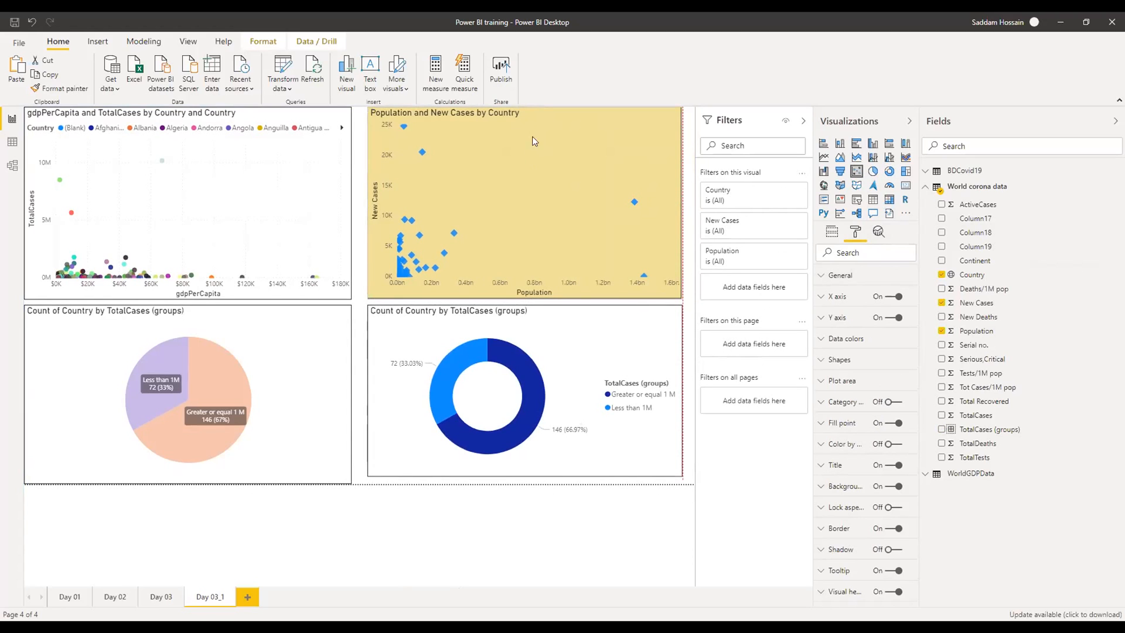
{"action": "left_click_drag", "start_coordinate": [523, 110], "coordinate": [521, 125]}
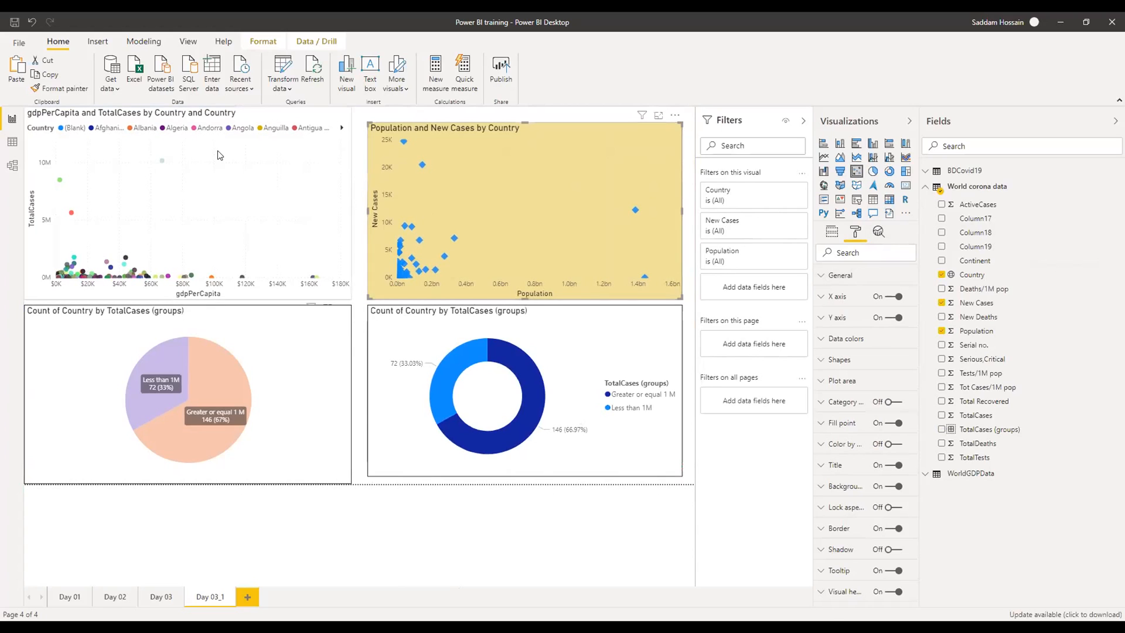
- Shrink the gdpPerCapita and TotalCases scatter chart and the pie chart inward from the page edges, and save the report
{"action": "left_click", "coordinate": [24, 102]}
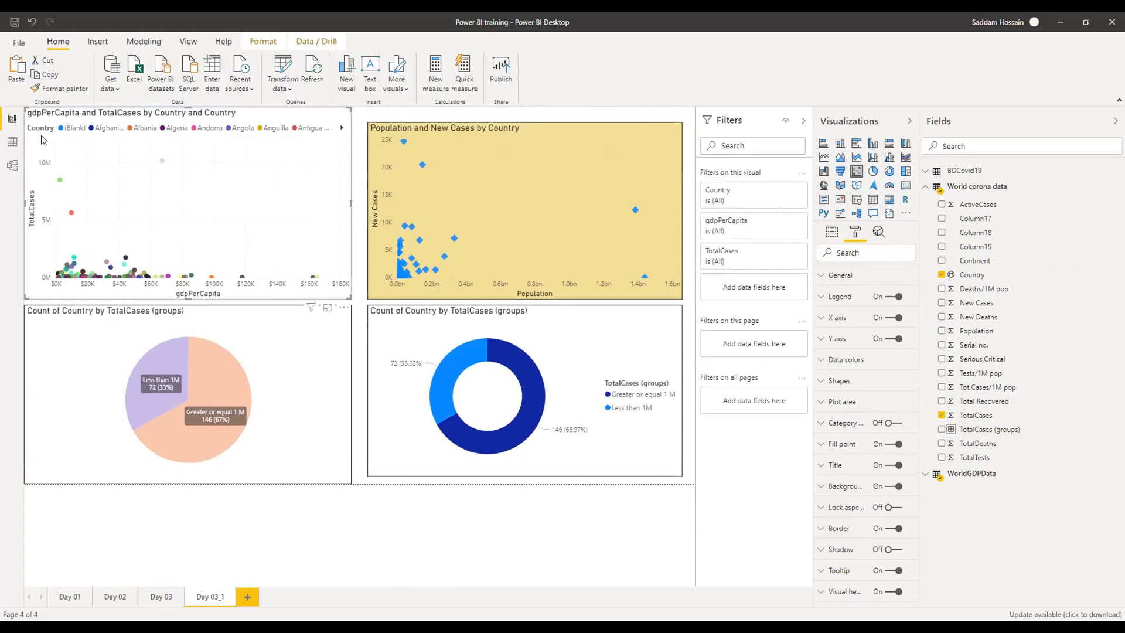
{"action": "left_click_drag", "start_coordinate": [28, 115], "coordinate": [30, 123]}
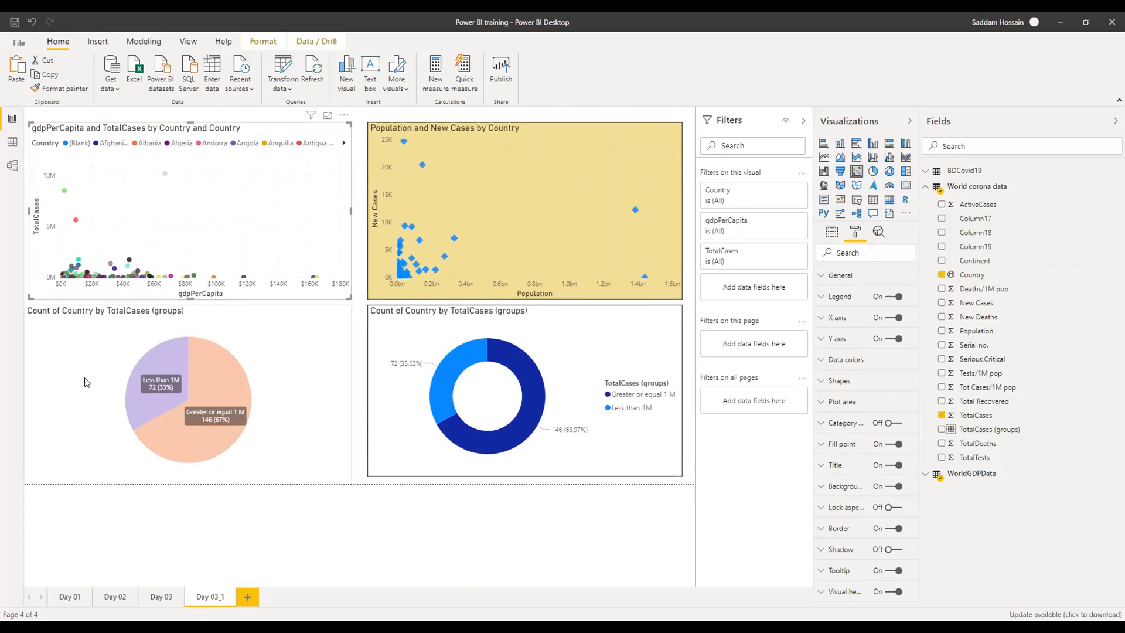
{"action": "left_click", "coordinate": [52, 452]}
{"action": "mouse_move", "coordinate": [25, 482]}
{"action": "left_mouse_down"}
{"action": "mouse_move", "coordinate": [45, 466]}
{"action": "mouse_move", "coordinate": [28, 470]}
{"action": "left_mouse_up"}
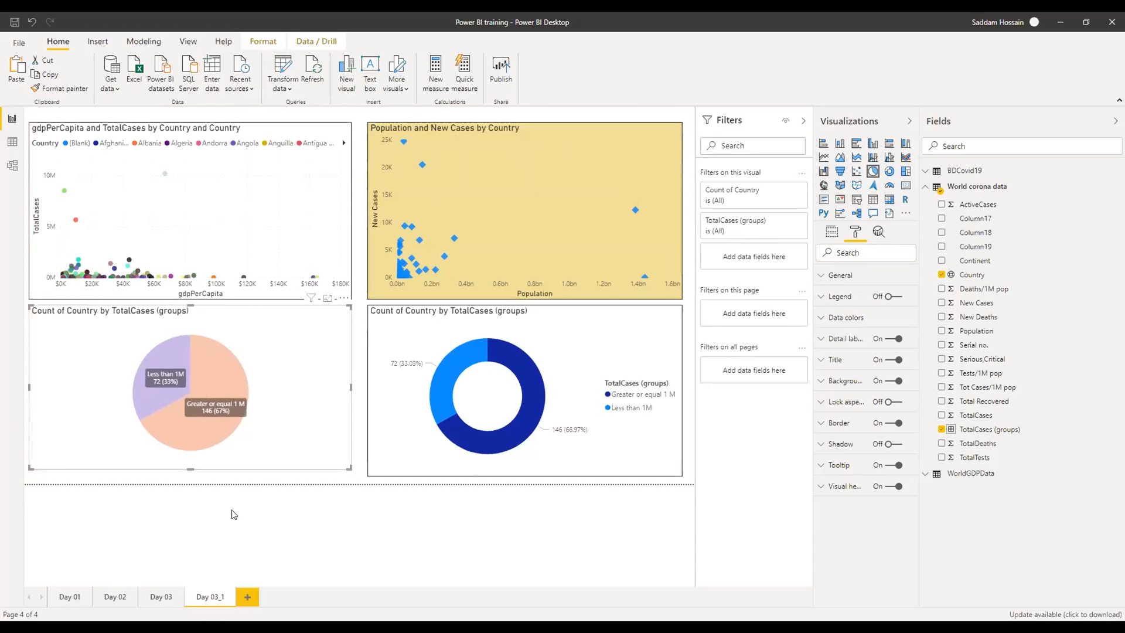
{"action": "left_click", "coordinate": [411, 539]}
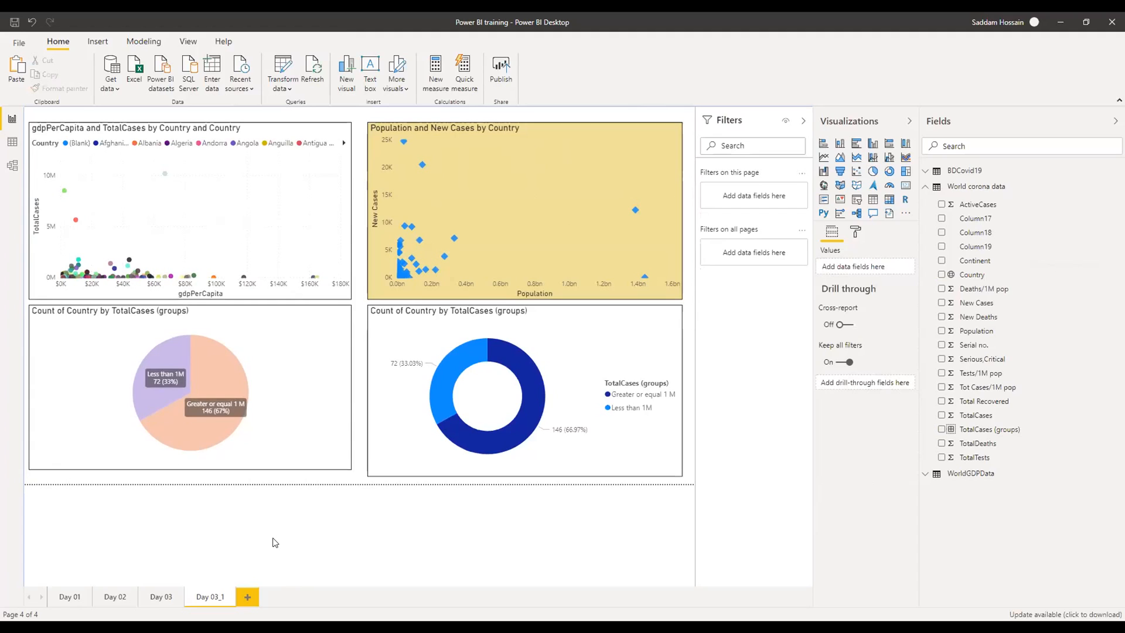
{"action": "key", "text": "ctrl+s"}
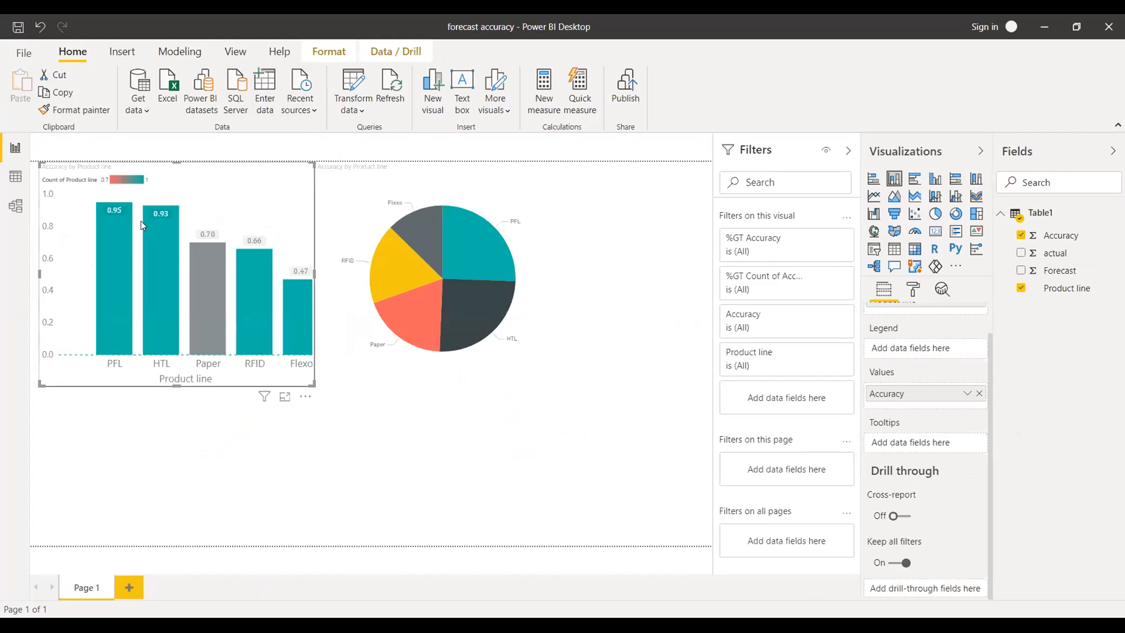
- Switch to the forecast accuracy report and try to open Table1's query for editing
{"action": "mouse_move", "coordinate": [114, 211]}
{"action": "right_click", "coordinate": [1099, 218]}
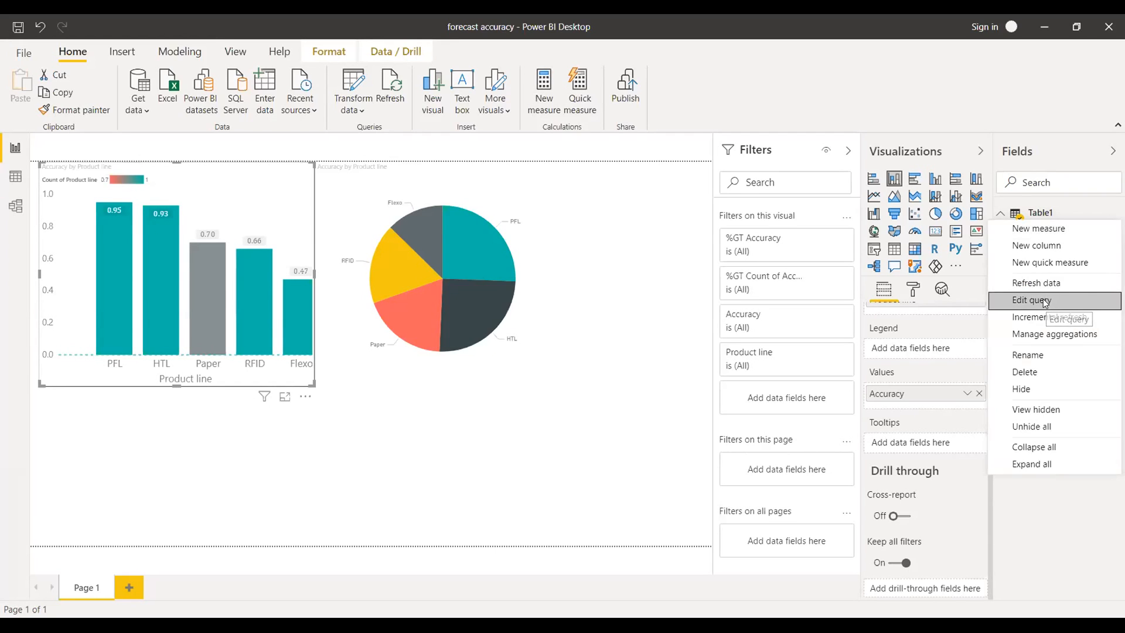
{"action": "left_click", "coordinate": [1045, 302]}
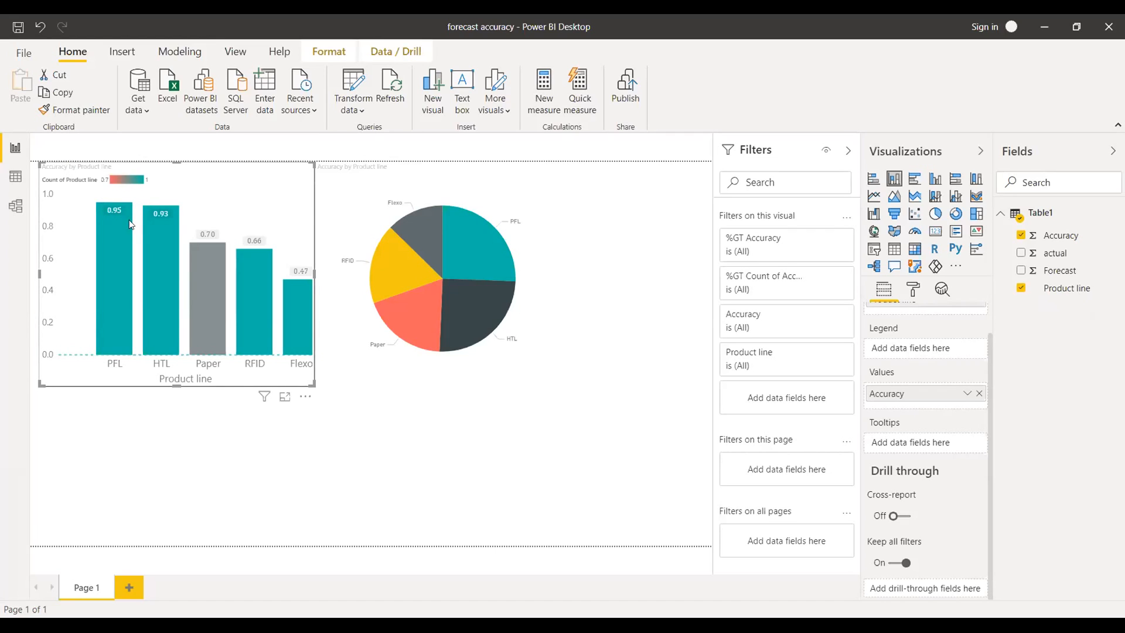
- Examine the Accuracy by Product line chart's data as a table and Table1's rows in Data view, returning to the report
{"action": "right_click", "coordinate": [143, 235]}
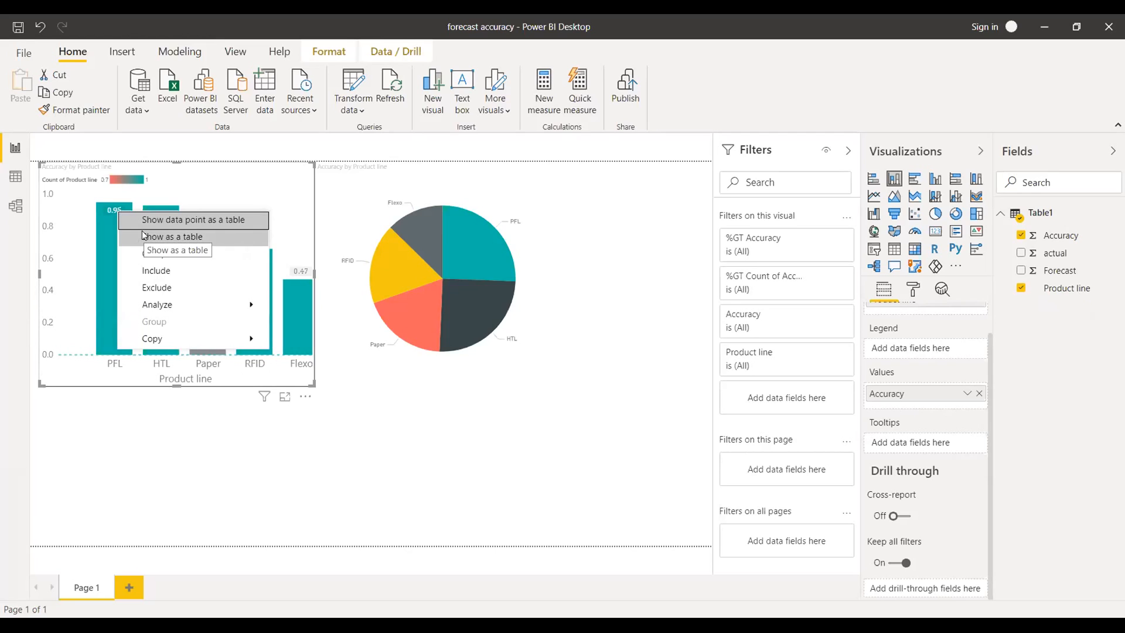
{"action": "left_click", "coordinate": [143, 236]}
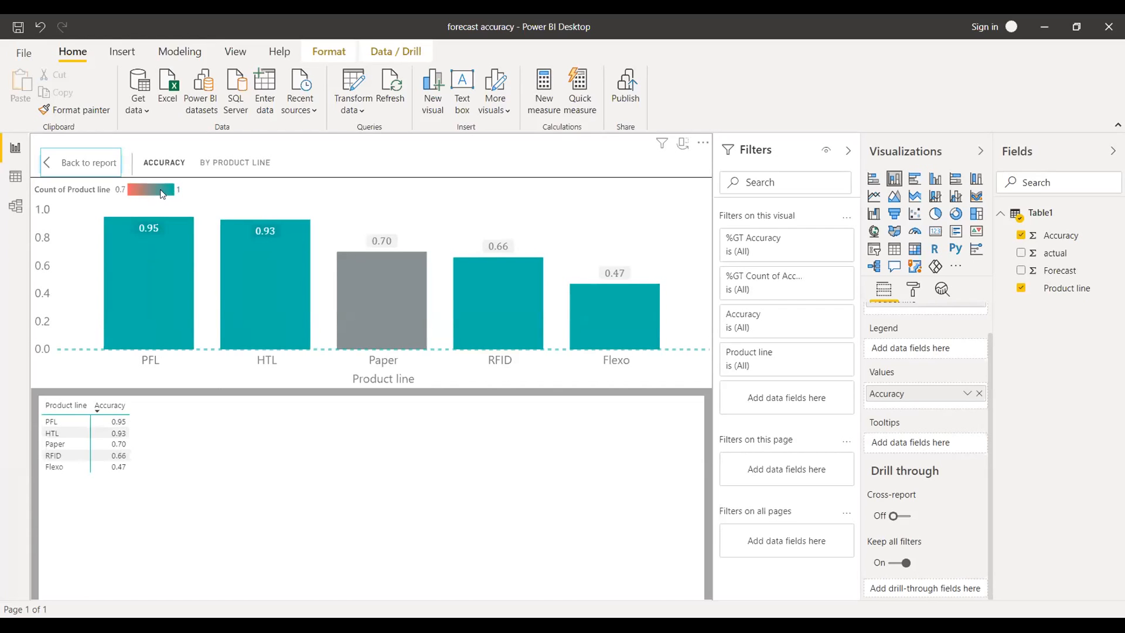
{"action": "left_click", "coordinate": [55, 162]}
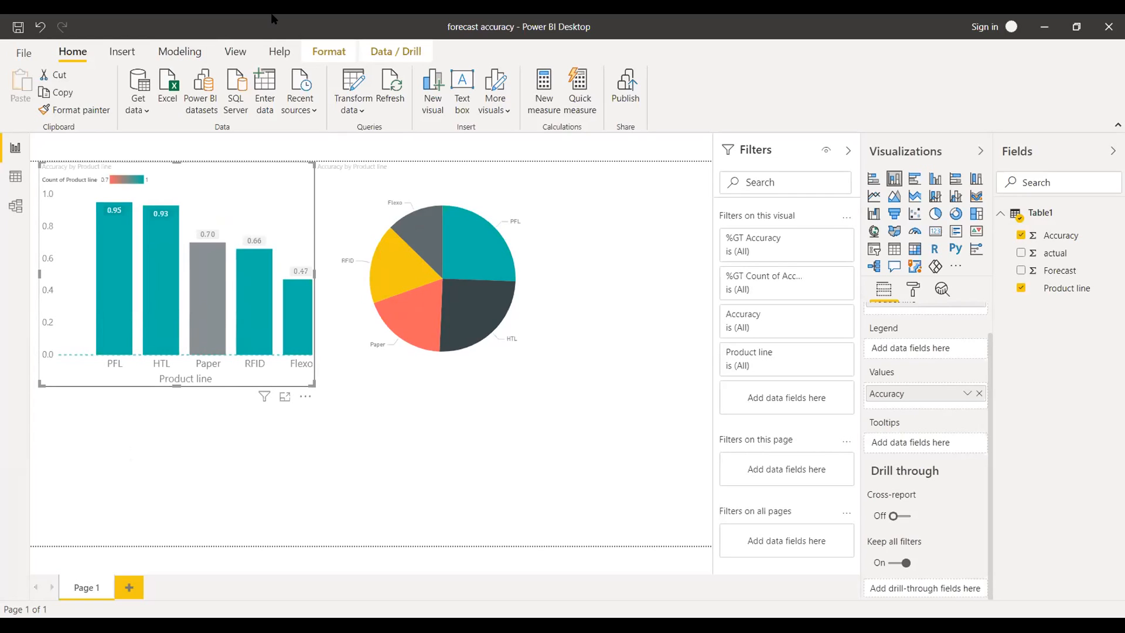
{"action": "left_click", "coordinate": [17, 189]}
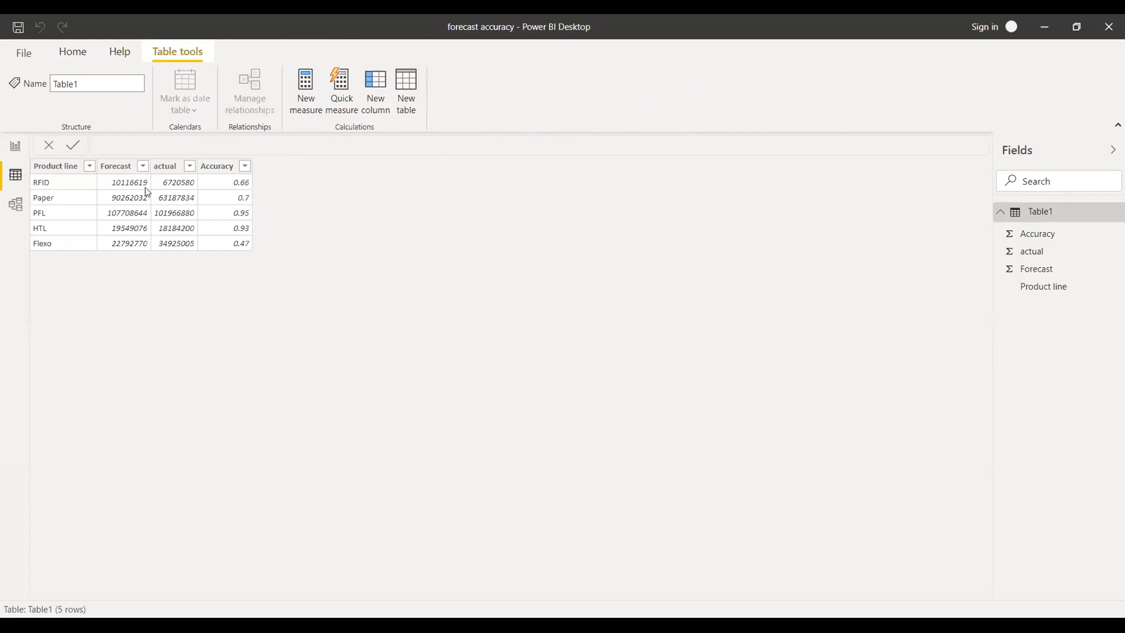
{"action": "left_click", "coordinate": [16, 149]}
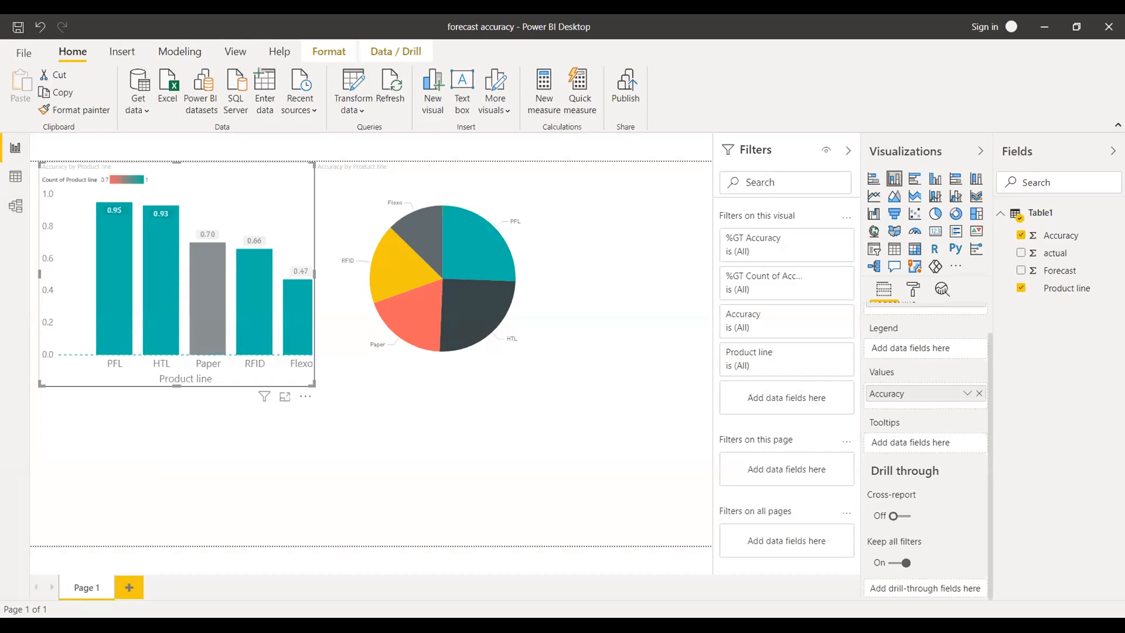
{"action": "mouse_move", "coordinate": [170, 214]}
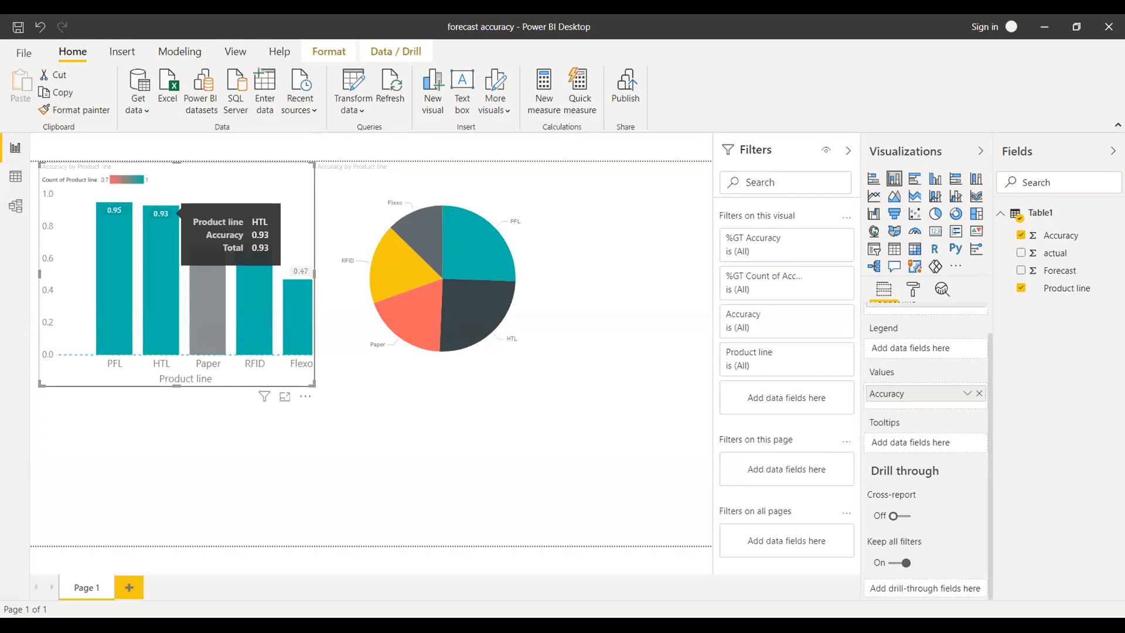
- Format Table1's Accuracy column as a percentage and set it to 1 decimal place
{"action": "left_click", "coordinate": [1106, 235]}
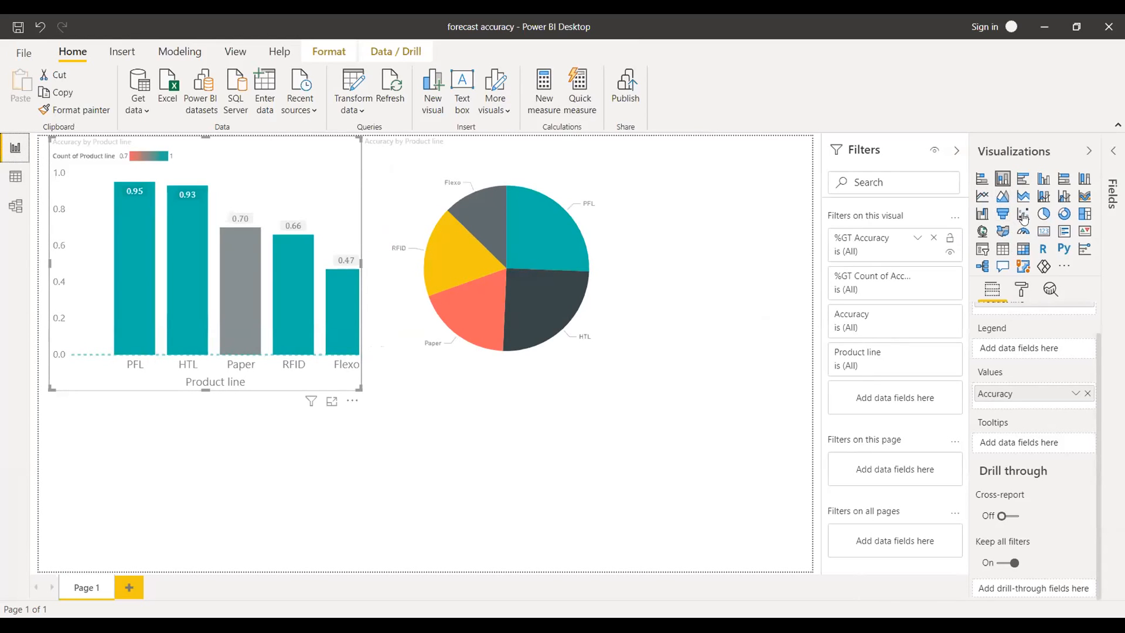
{"action": "left_click", "coordinate": [1112, 194]}
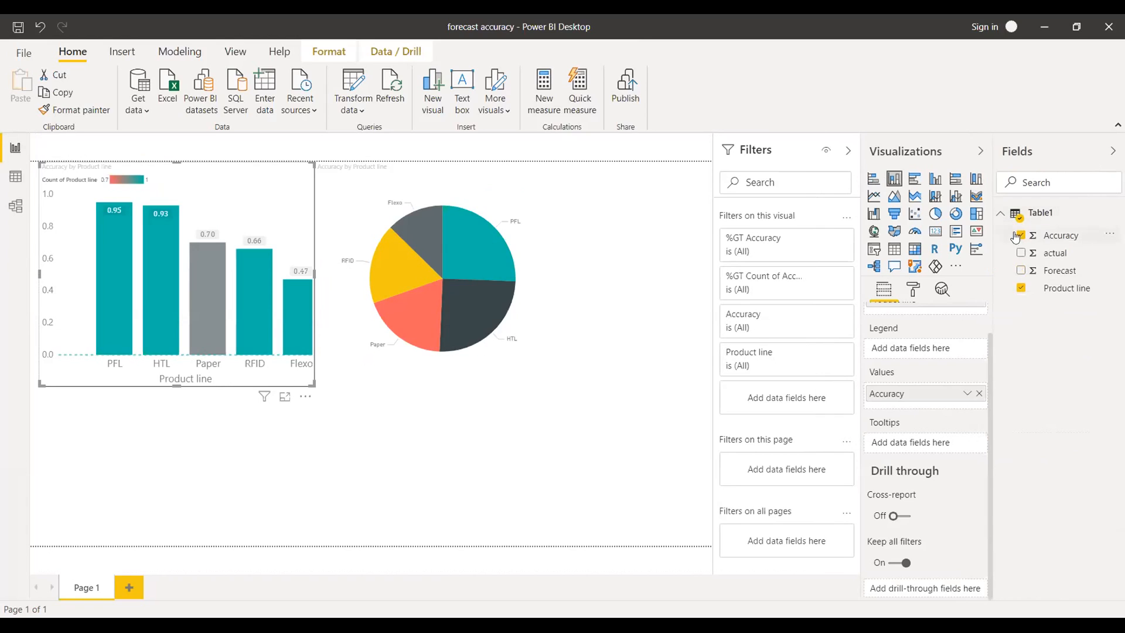
{"action": "left_click", "coordinate": [1045, 237]}
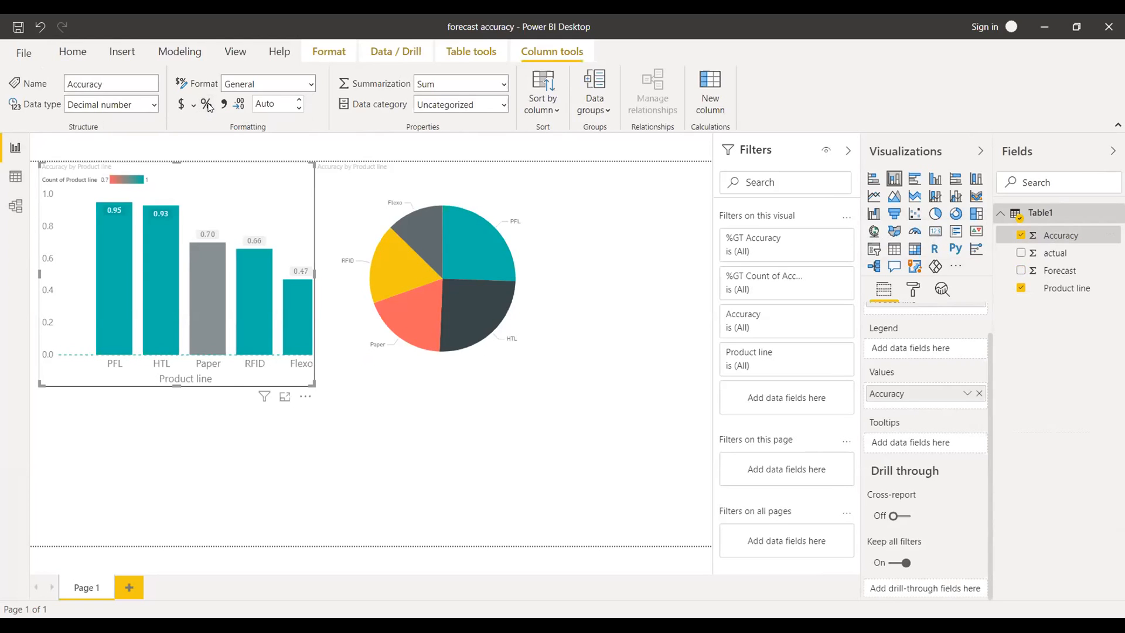
{"action": "left_click", "coordinate": [206, 104]}
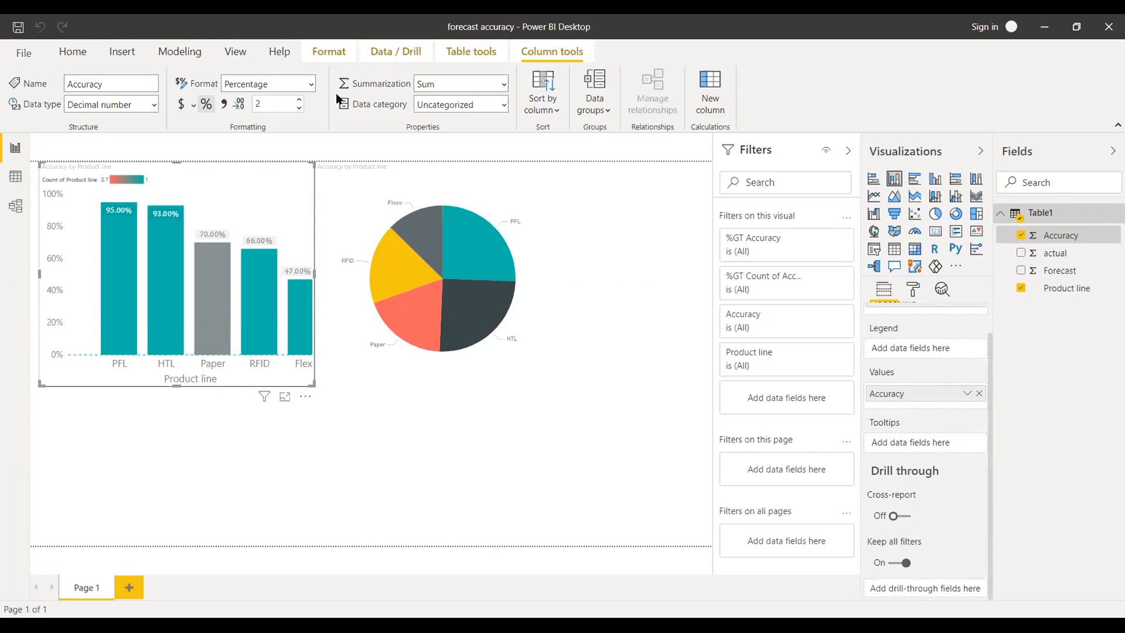
{"action": "left_click", "coordinate": [298, 109]}
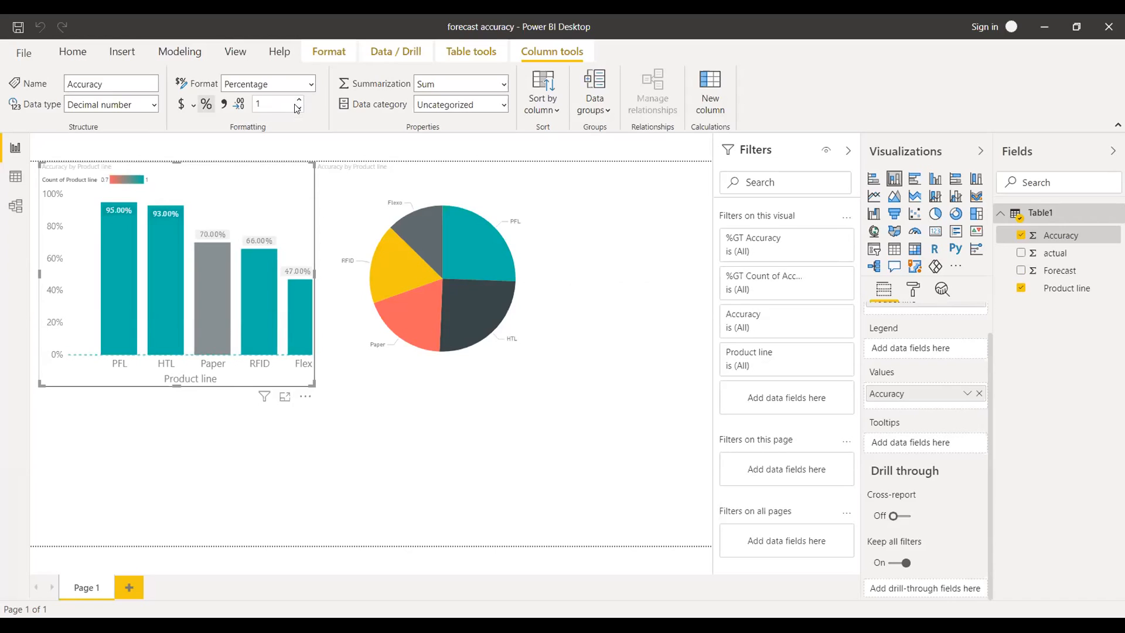